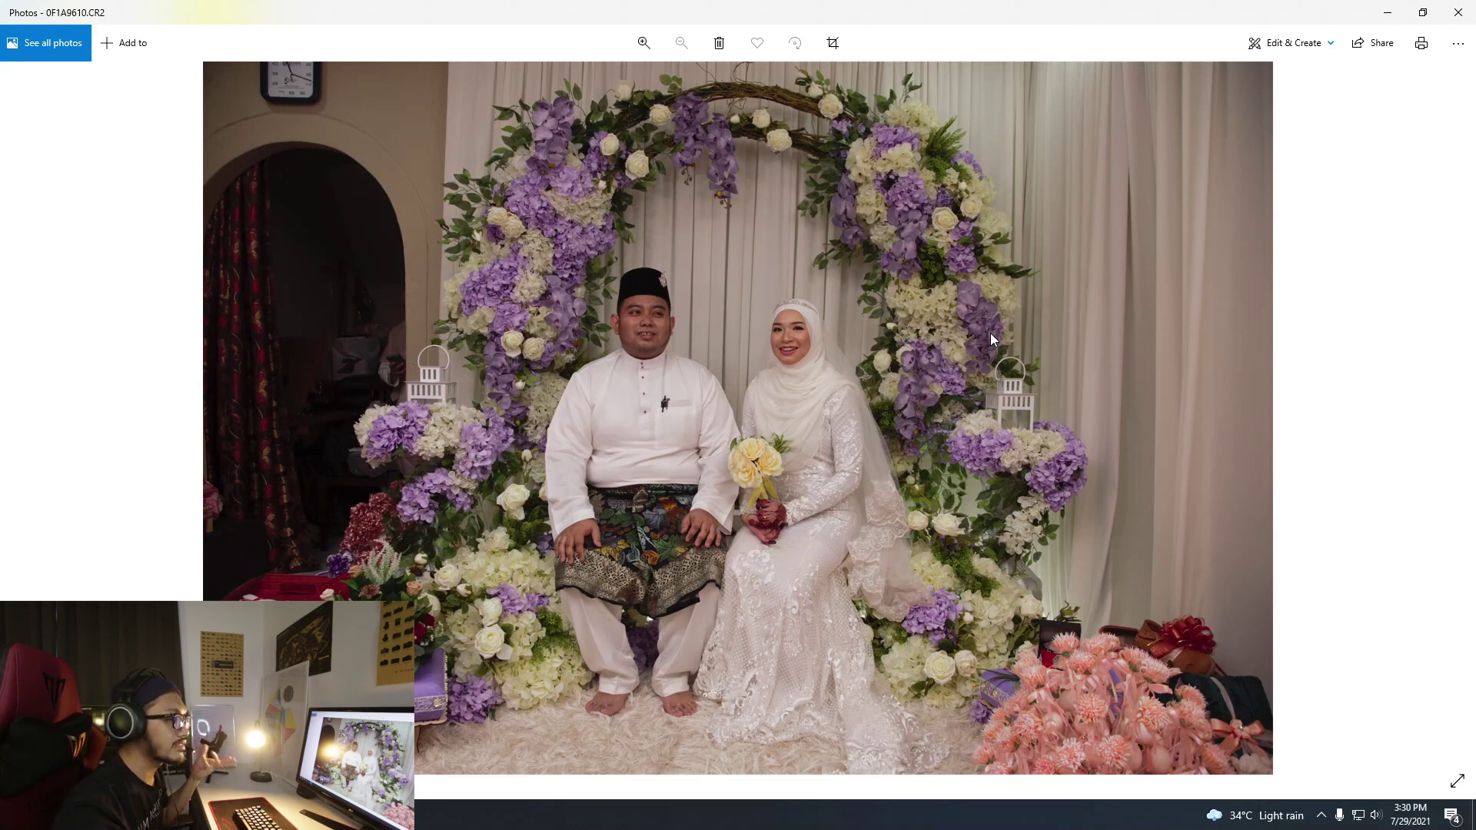
Look through the couple's photos from 0F1A9610 to 0F1A9613 and close the photo viewer.
key(Right)
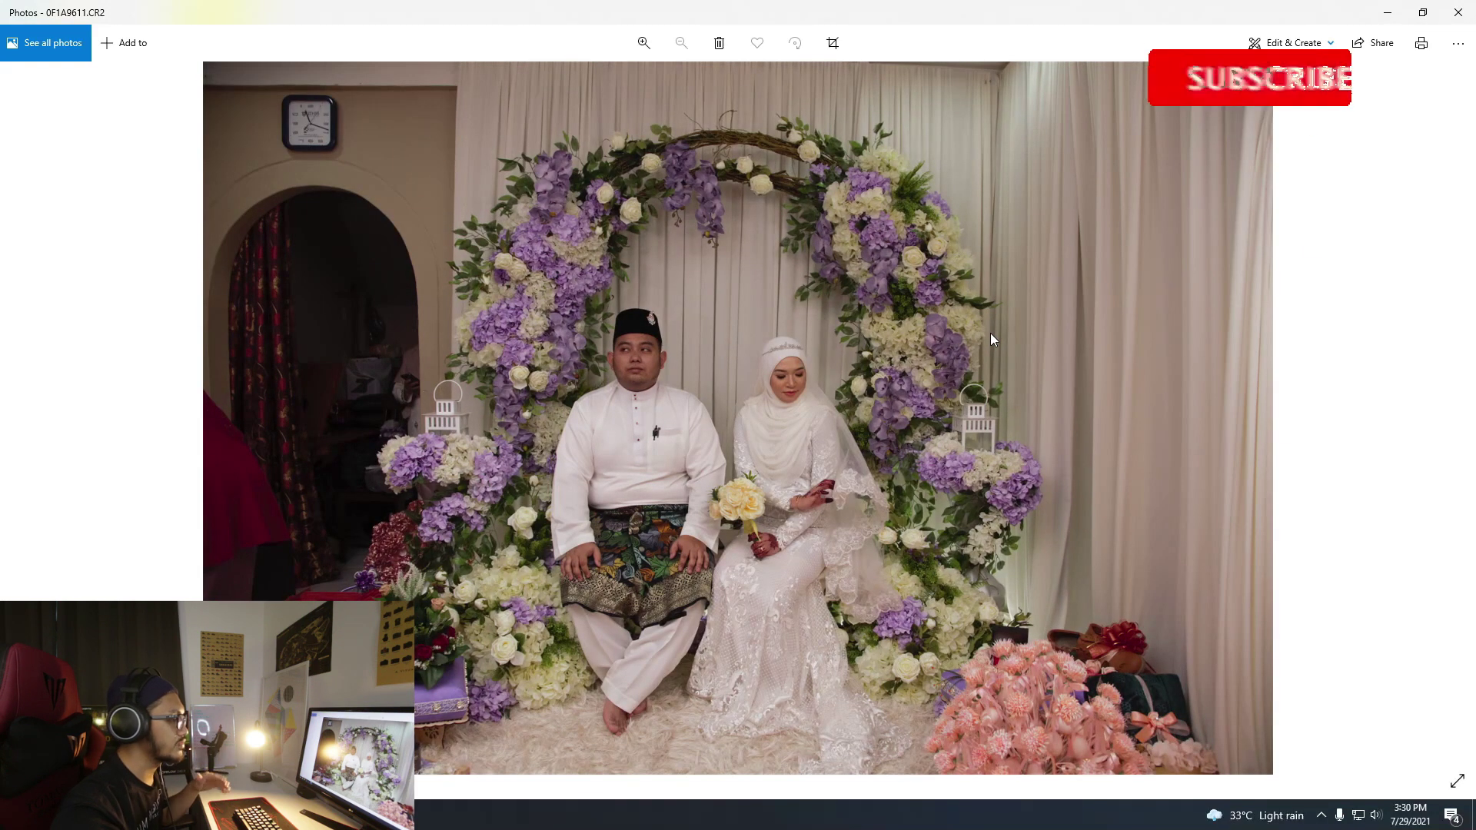
key(Right)
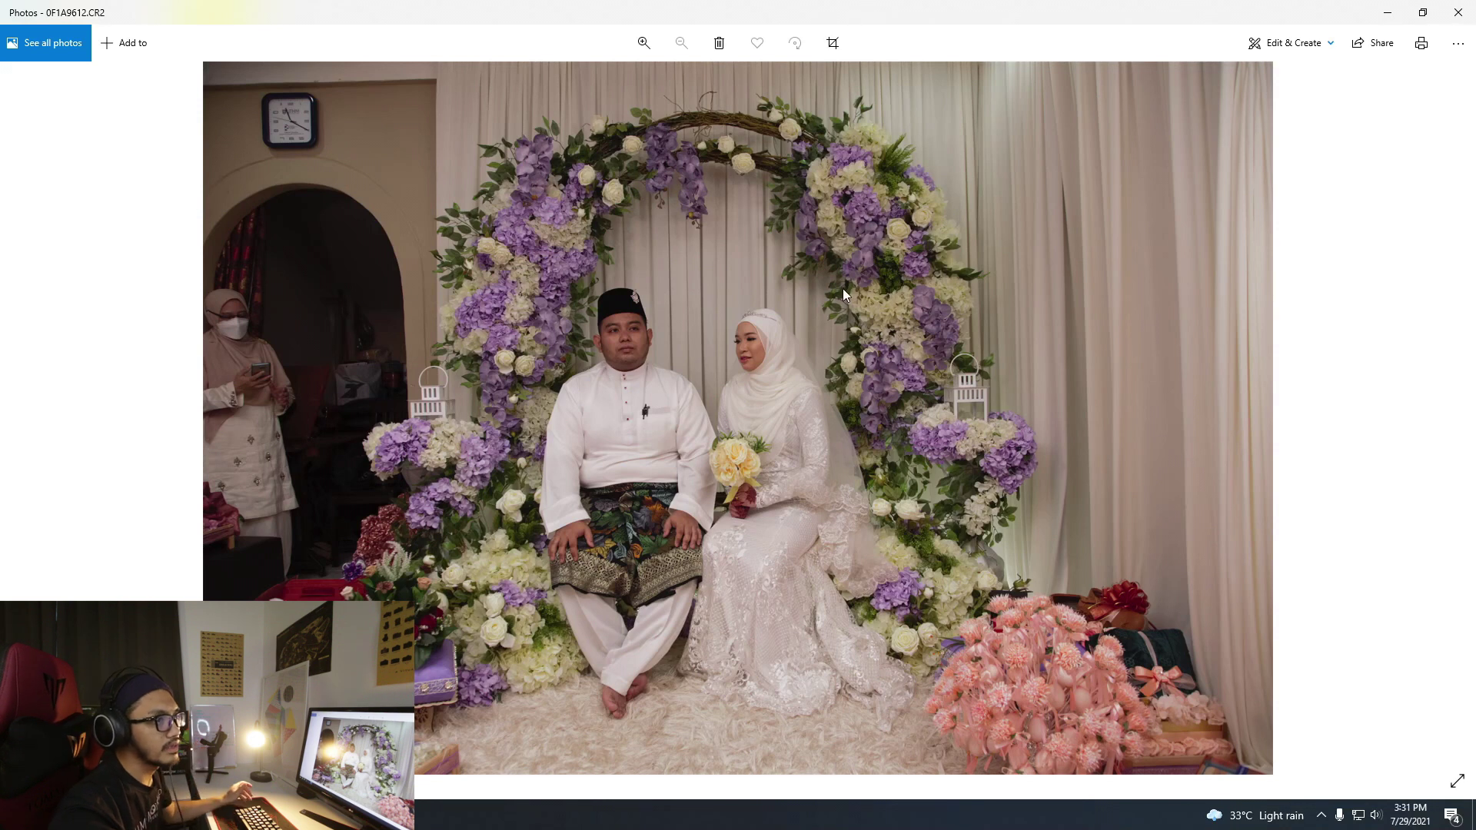
key(Right)
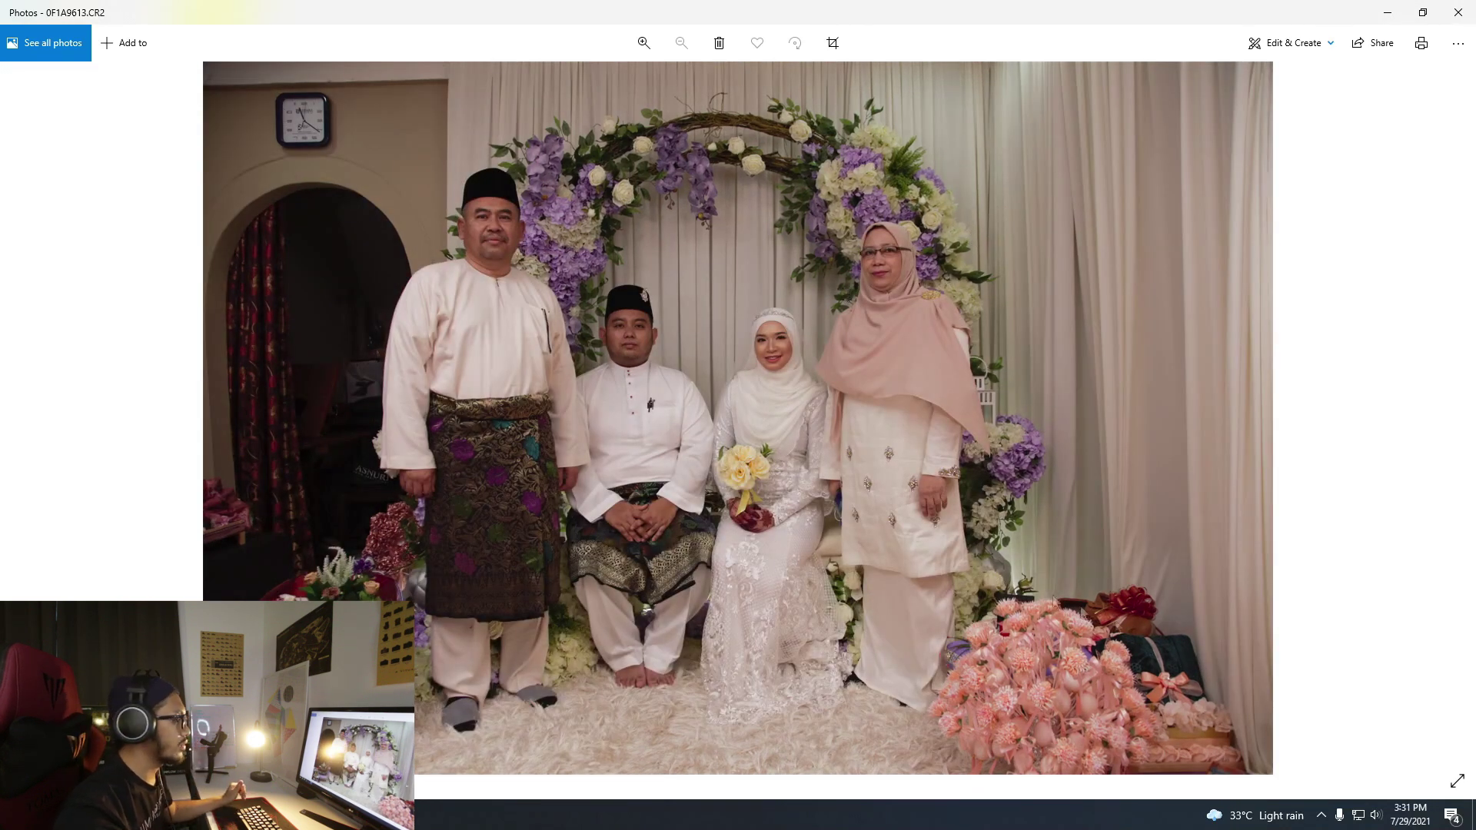
click(1459, 12)
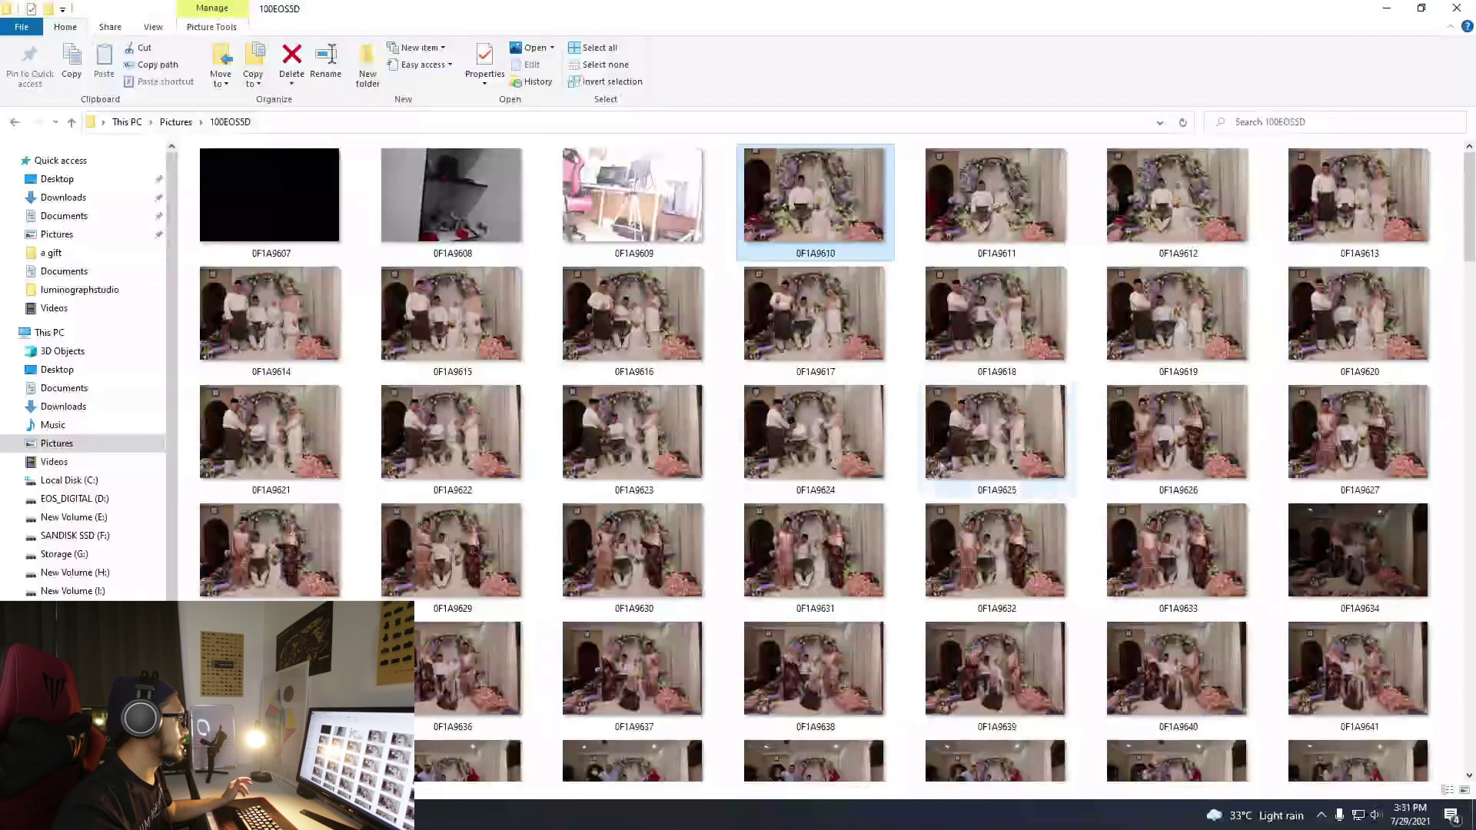
View the portrait photos from 0F1A9750 to 0F1A9753 and close the photo viewer.
scroll(804, 617, down, 15)
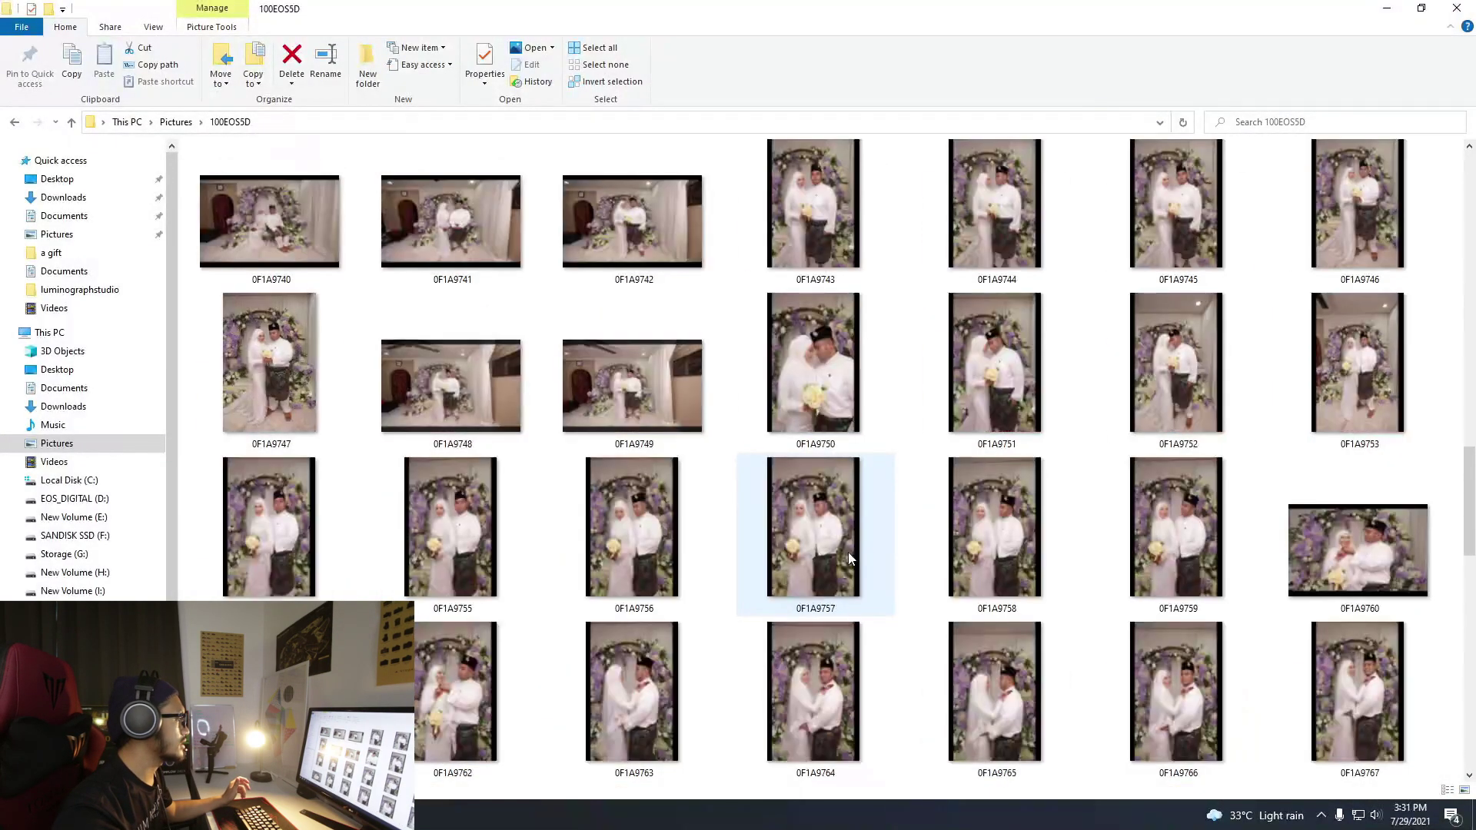
double_click(824, 397)
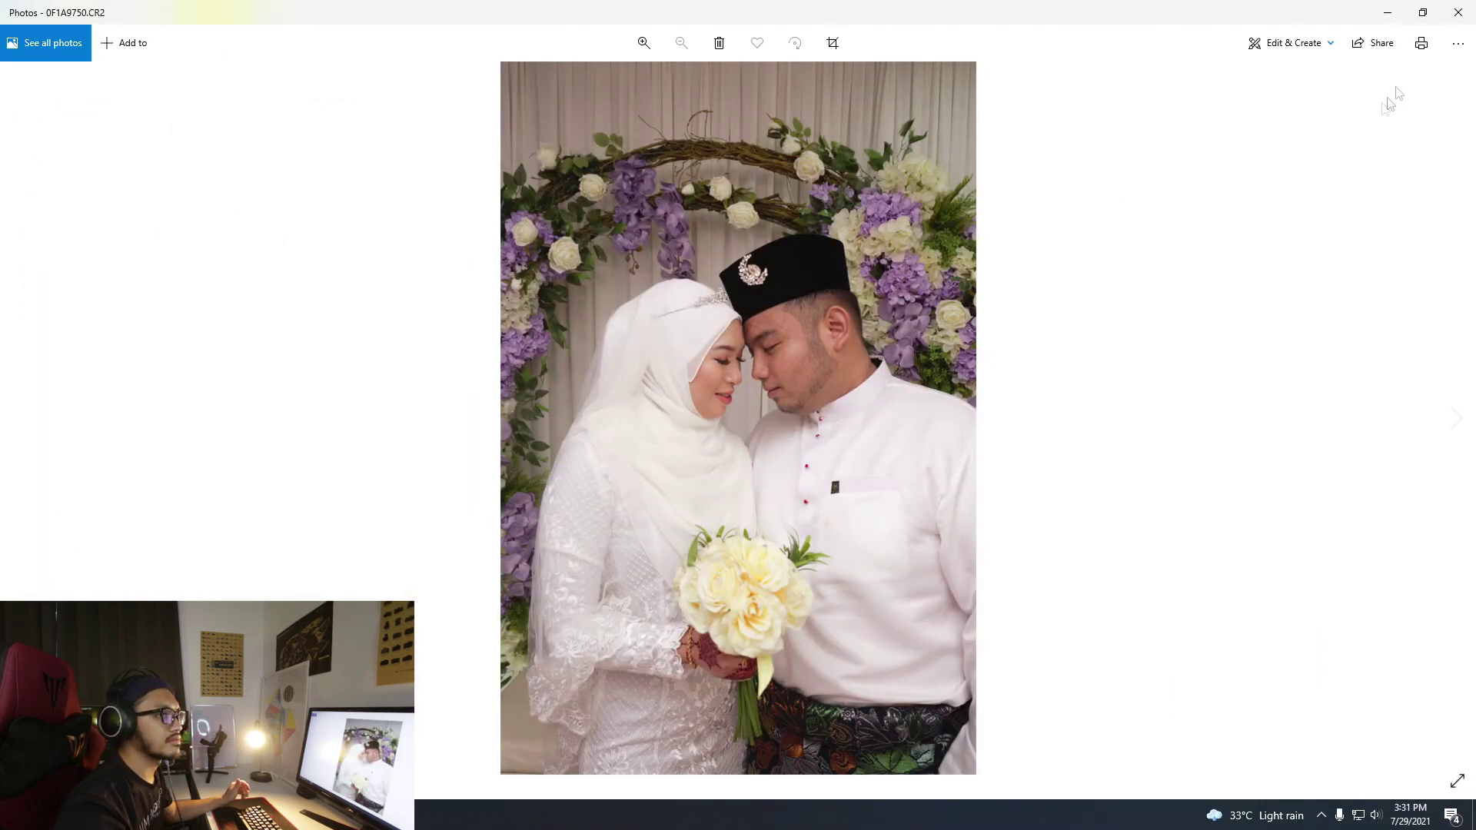
key(Right)
key(Right)
key(Right)
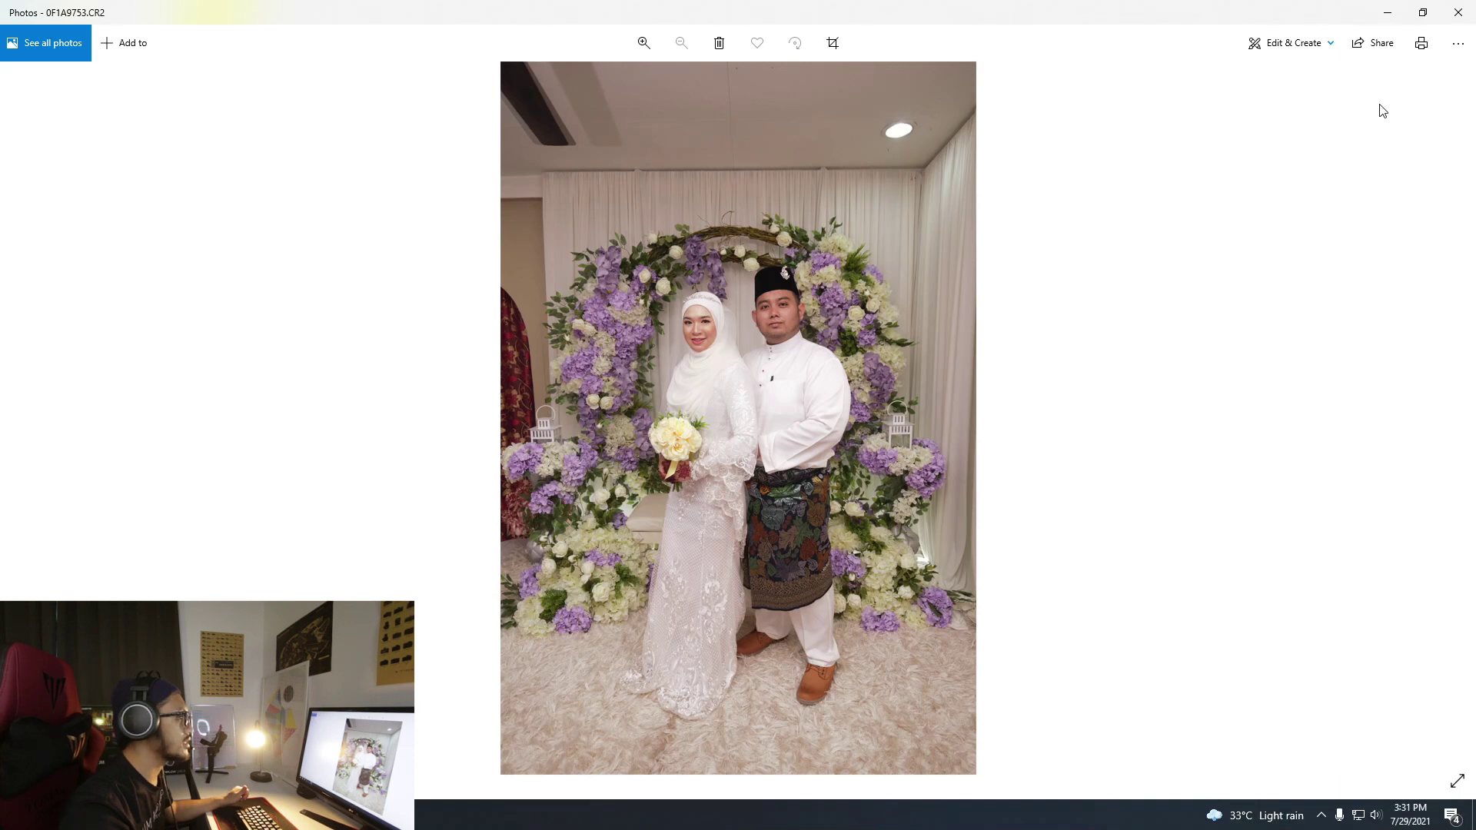
click(1458, 12)
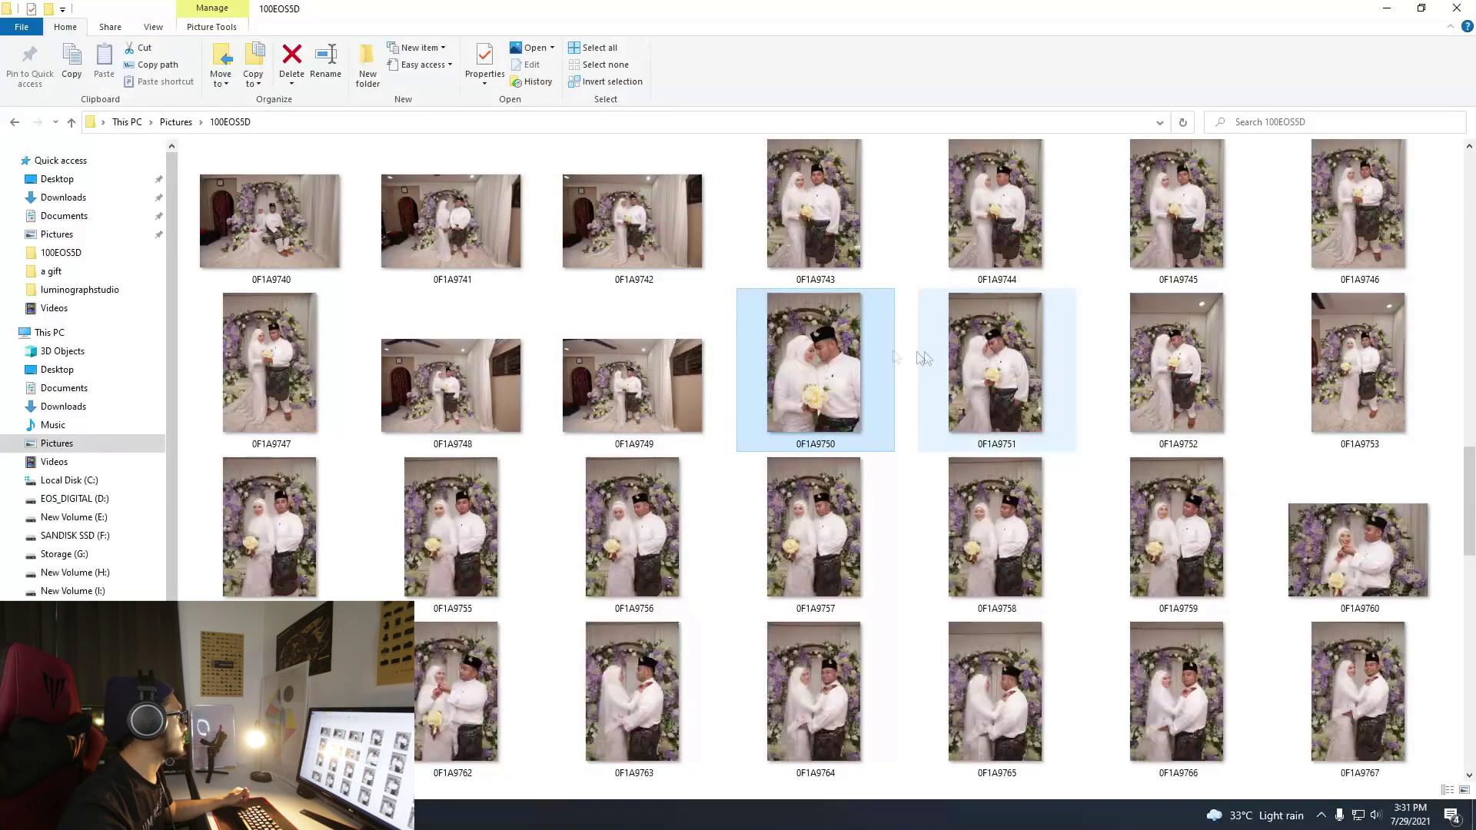
Rename the 100EOS5D folder in Pictures with the client's first name followed by "_29 July_Nikah_KotaTInggi".
key(alt+Up)
right_click(235, 223)
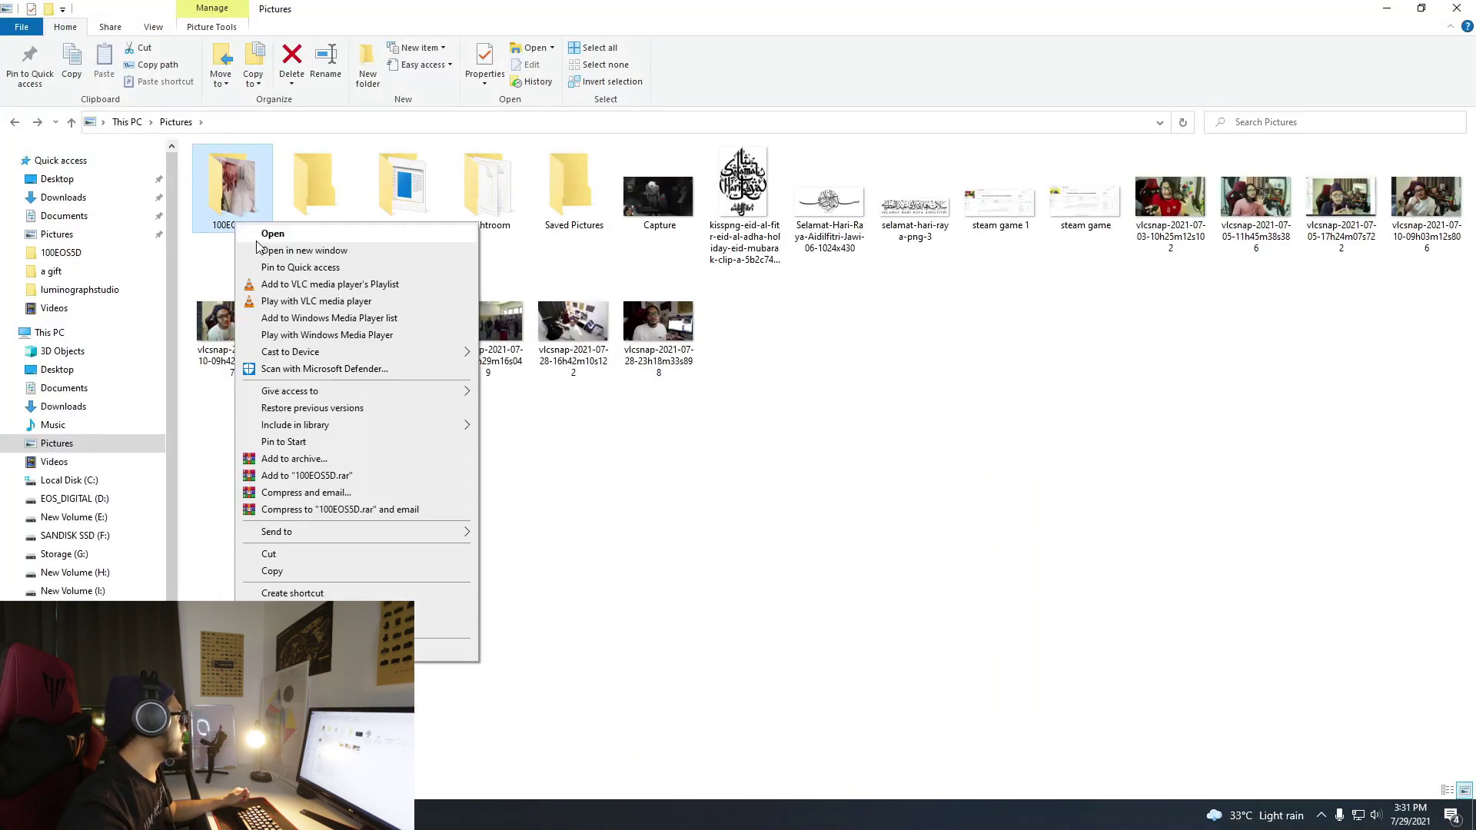
key(m)
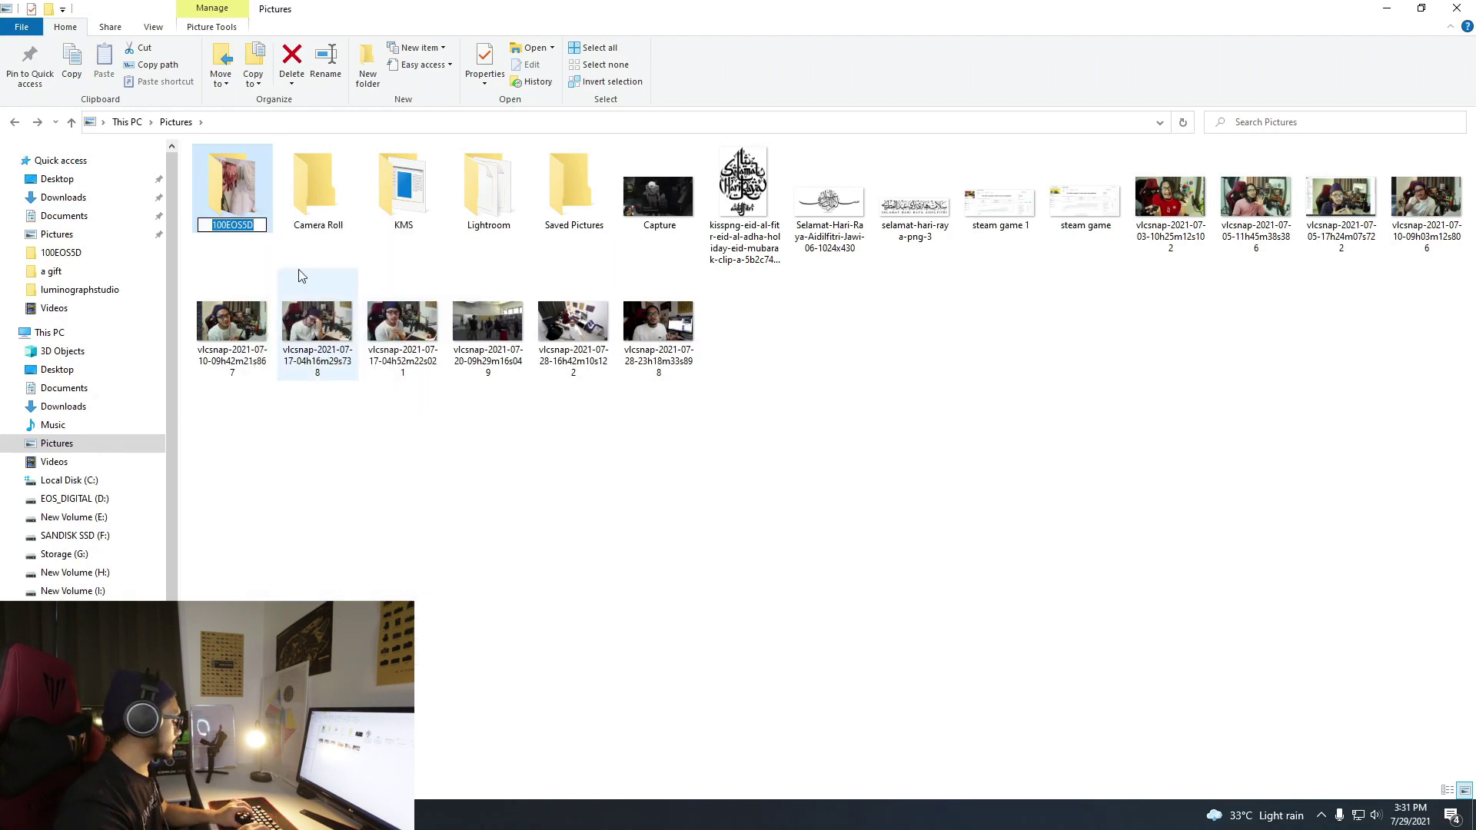
text(Syafiq 29 Jul)
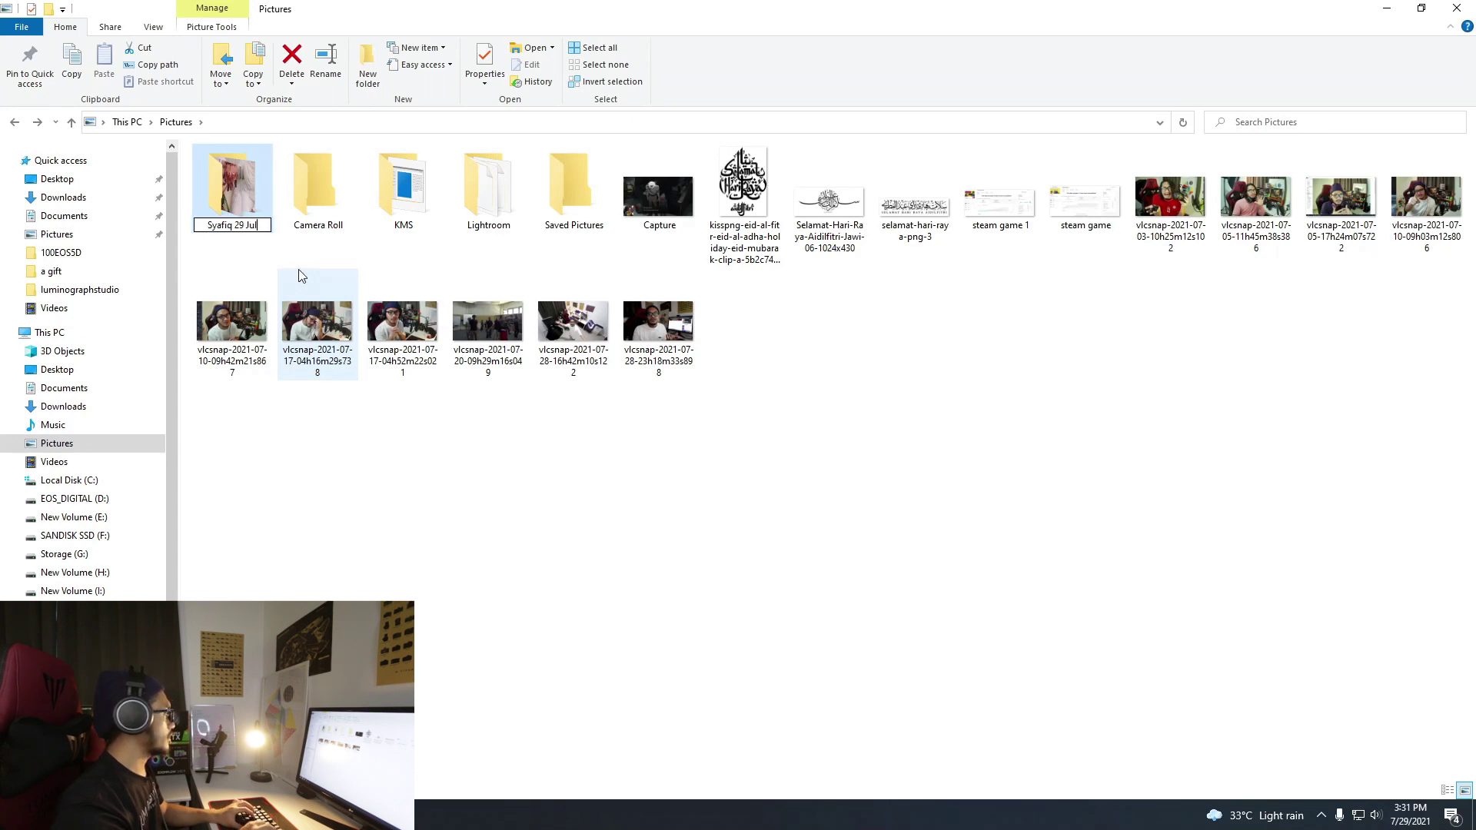
text(y Nikah Kota)
click(233, 237)
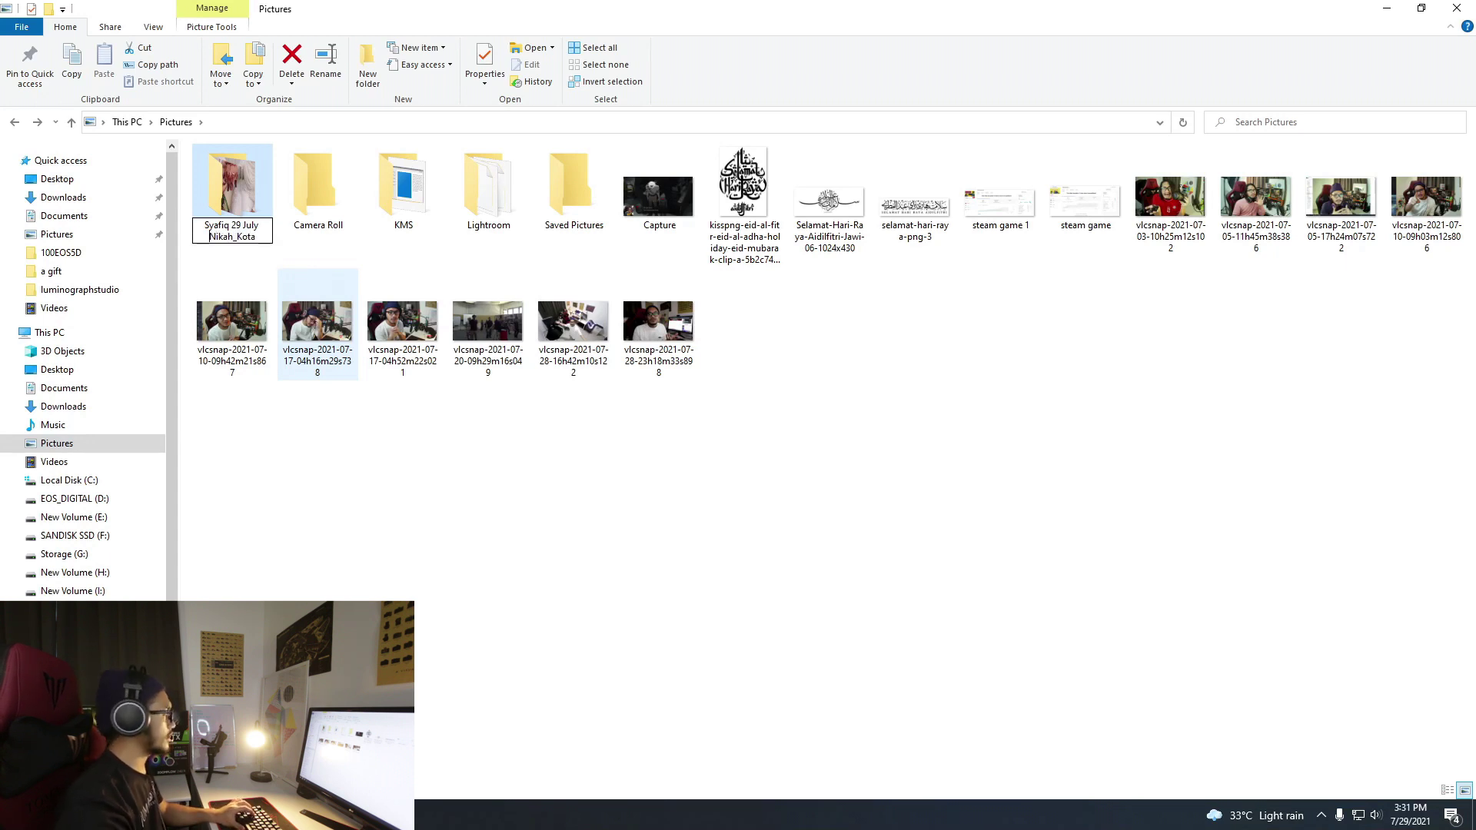
key(BackSpace)
text(_)
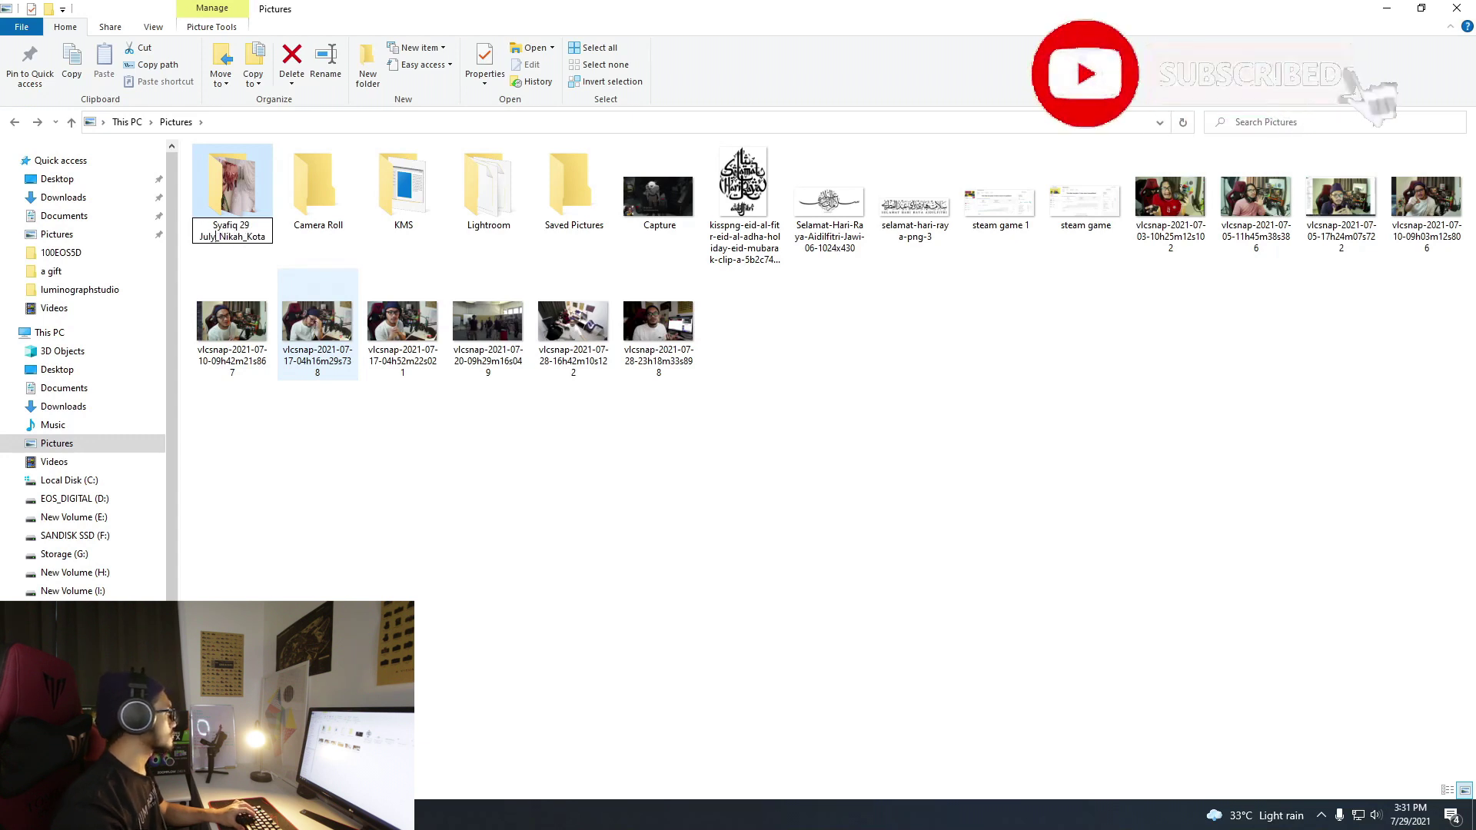
click(239, 225)
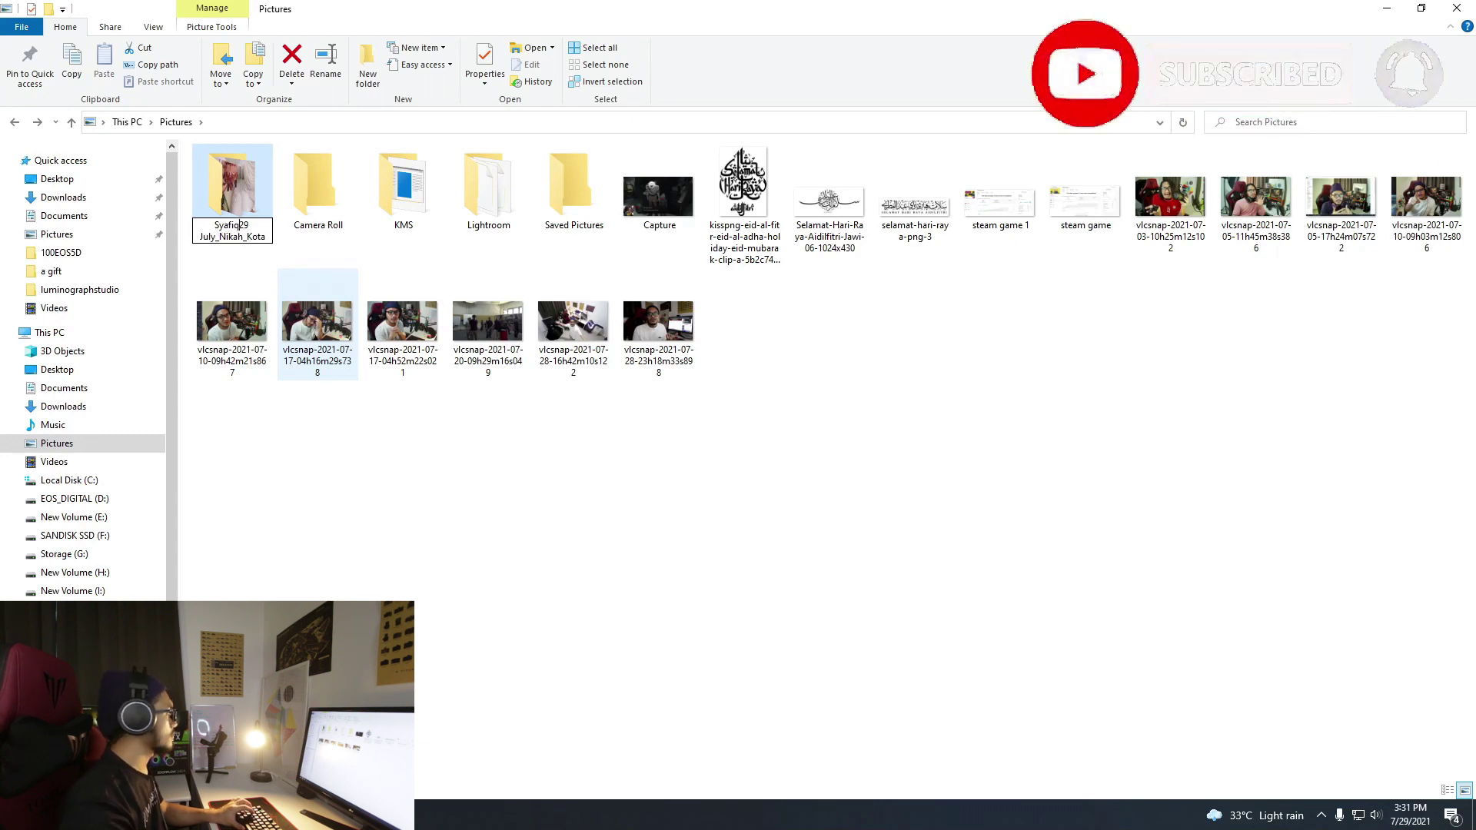
text(_Kota)
text(_Tinggi)
key(Return)
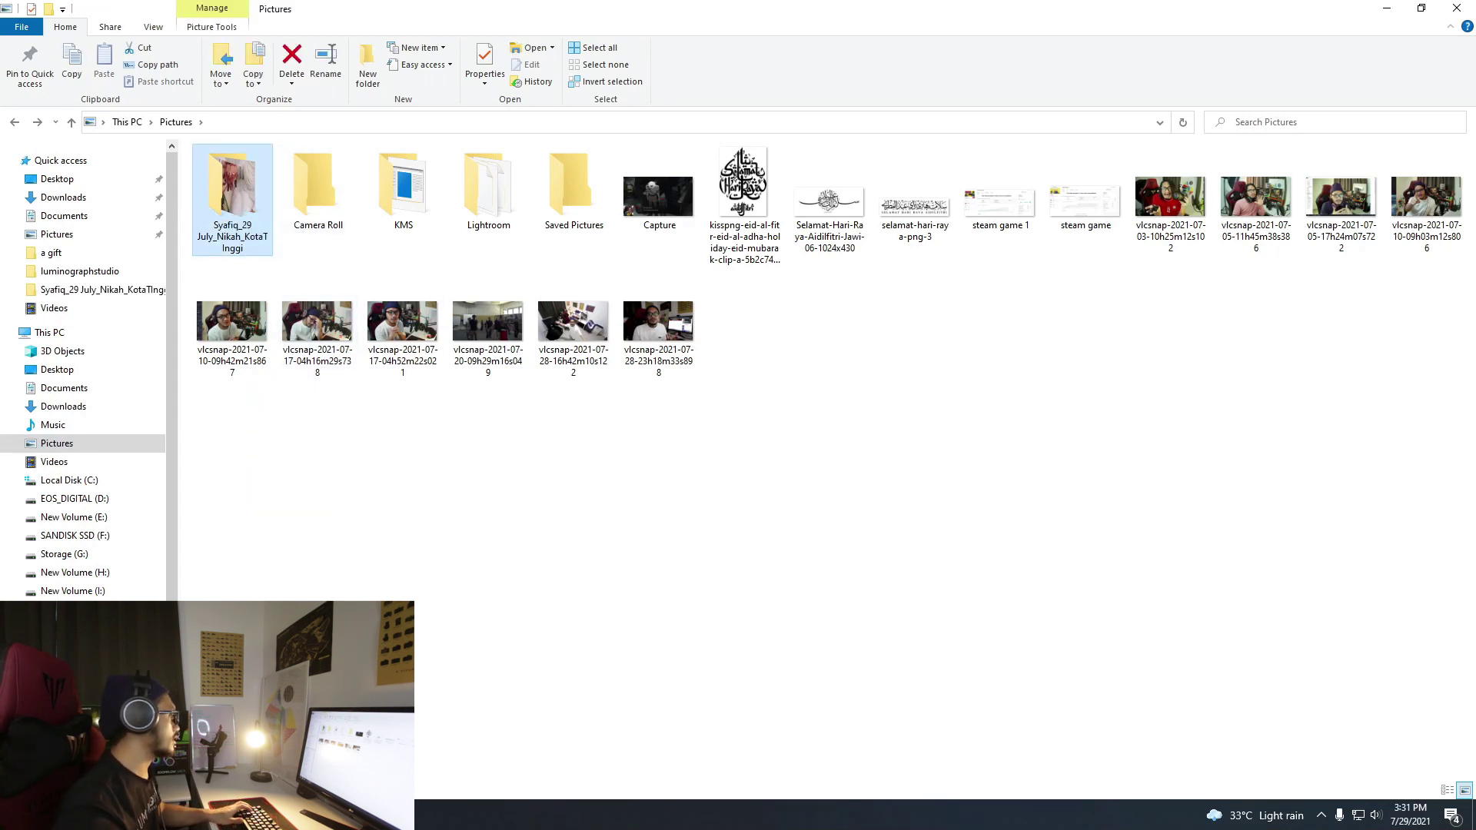
Switch to Lightroom Classic and import the renamed folder's photos with Add, excluding the first three test shots.
key(alt+Tab)
key(ctrl+shift+i)
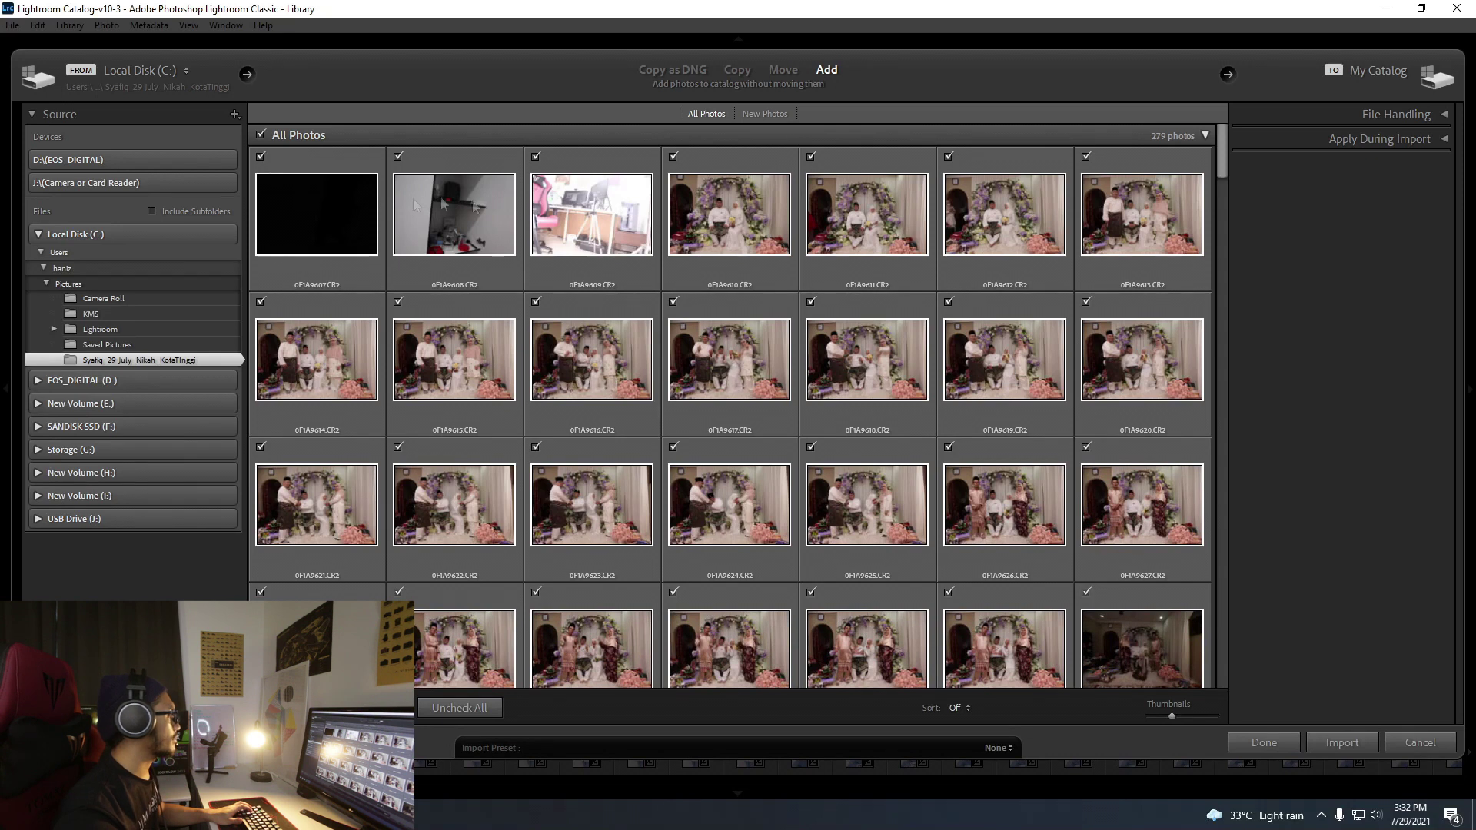
click(261, 157)
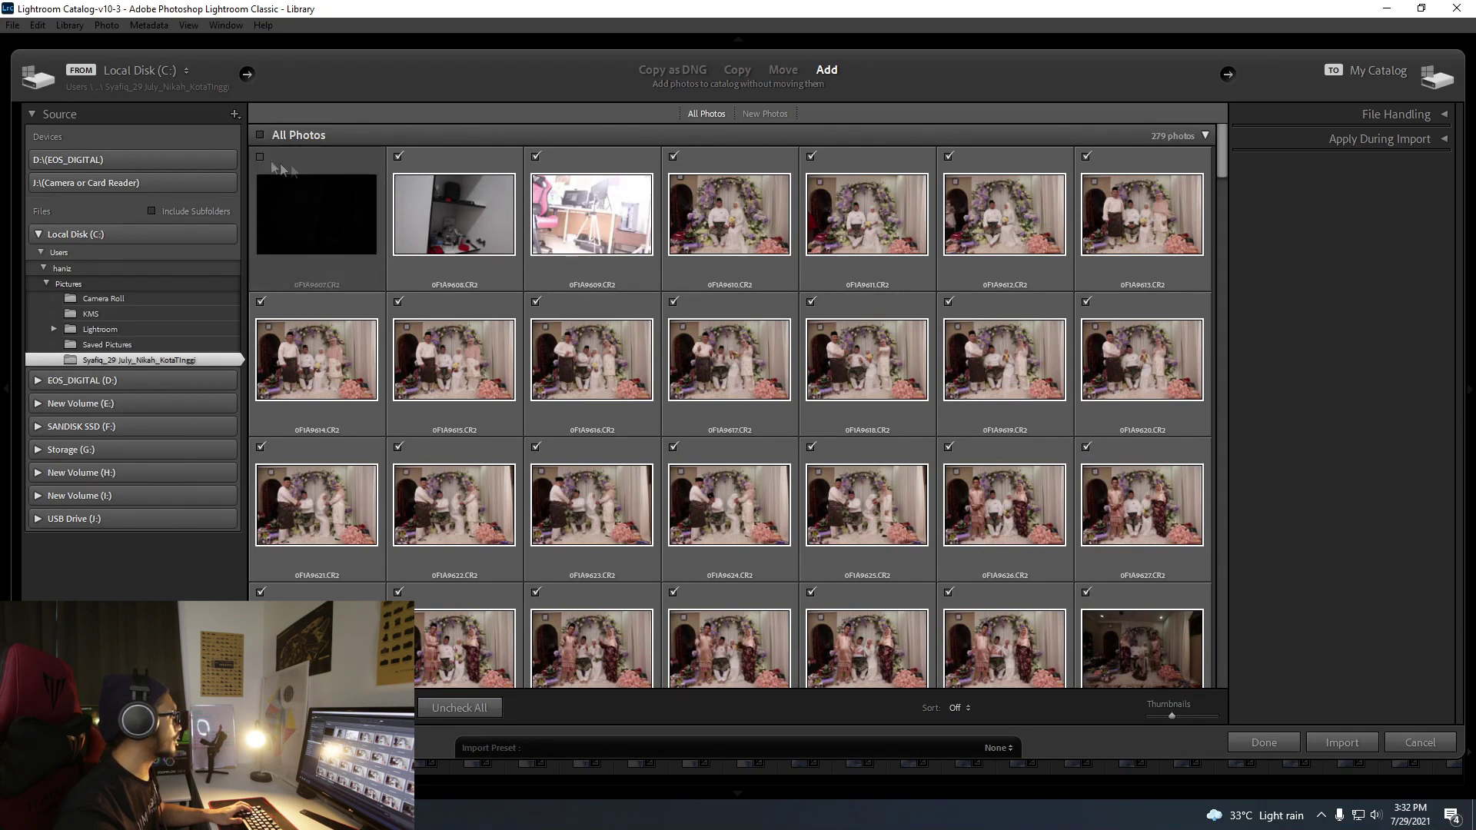
click(398, 156)
click(536, 157)
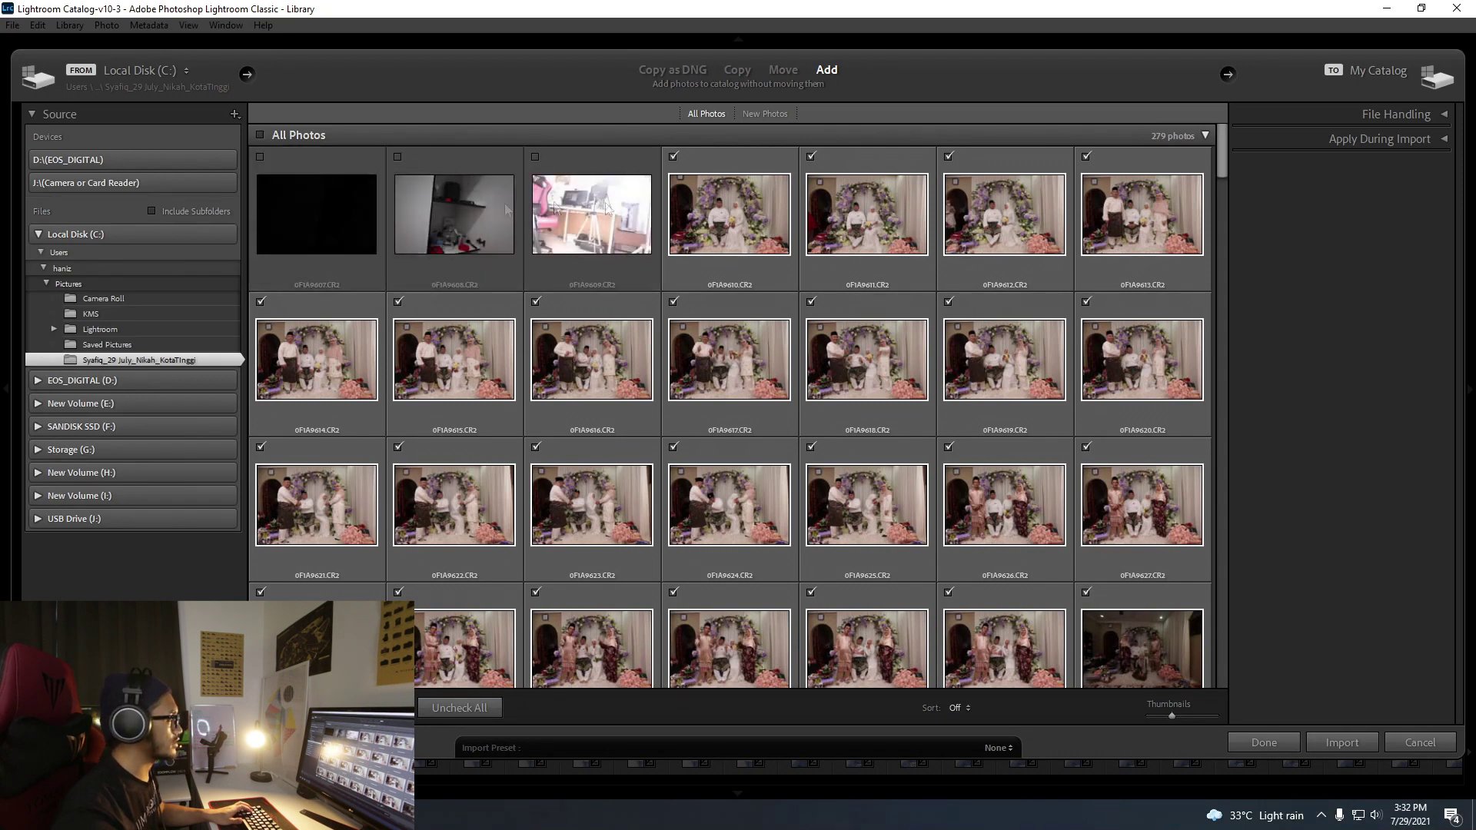
click(1342, 743)
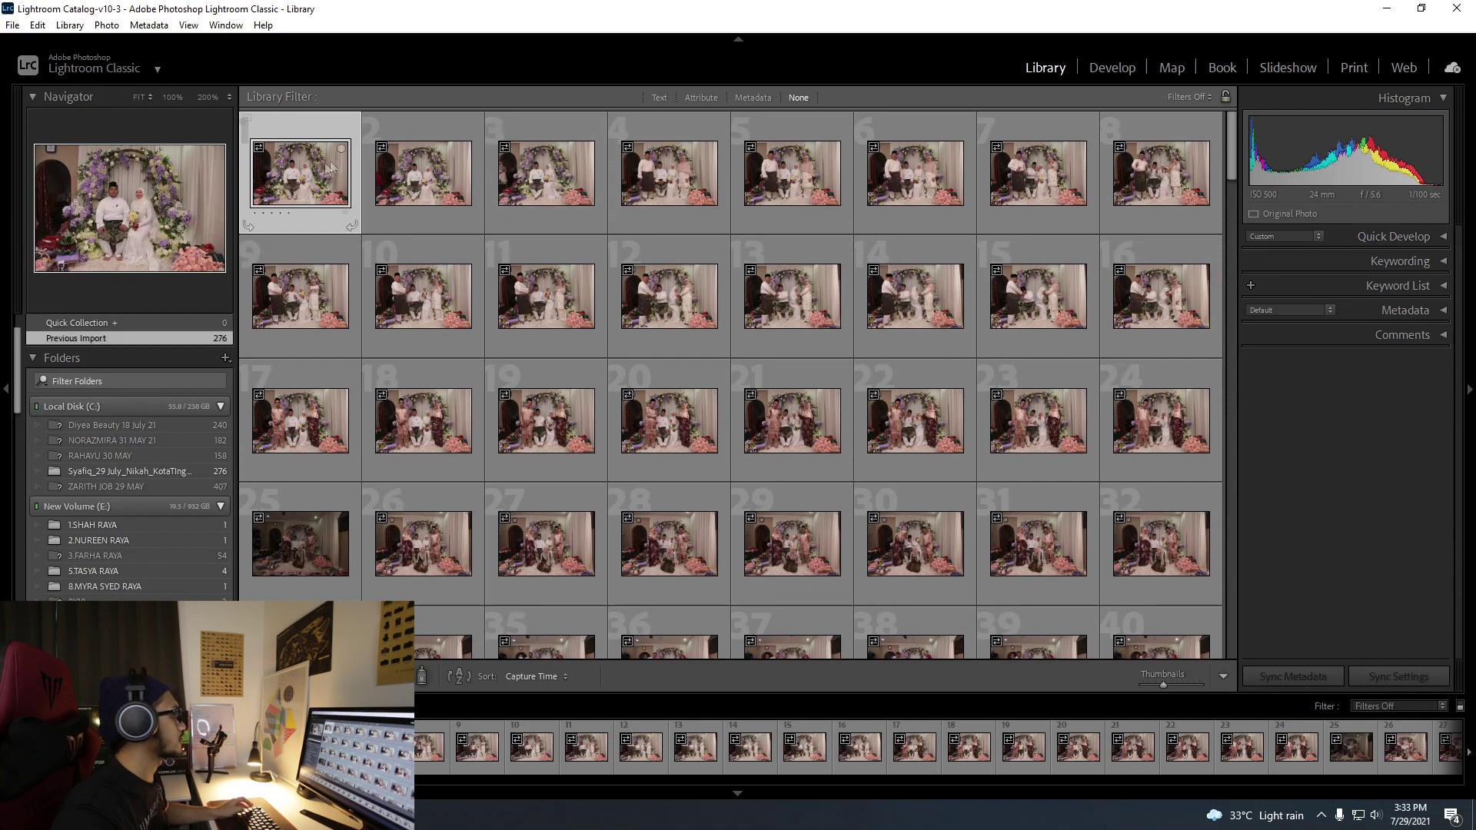
Examine the imported photos one by one at Fit size, from the first photo to photo 28.
key(z)
click(629, 344)
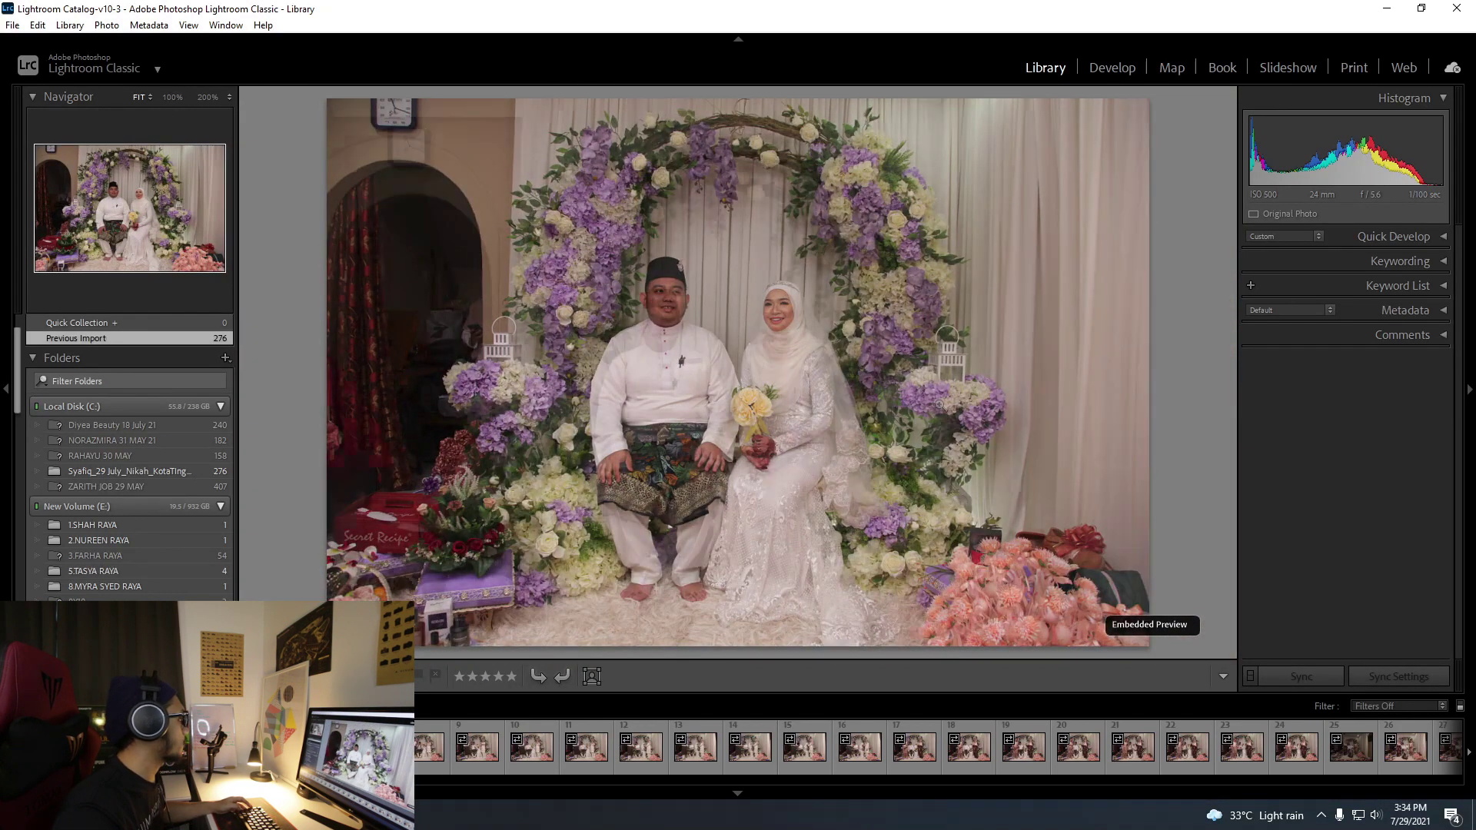
key(Right)
key(Right)
key(Right)
key(Right)
key(Right)
key(Right)
key(Right)
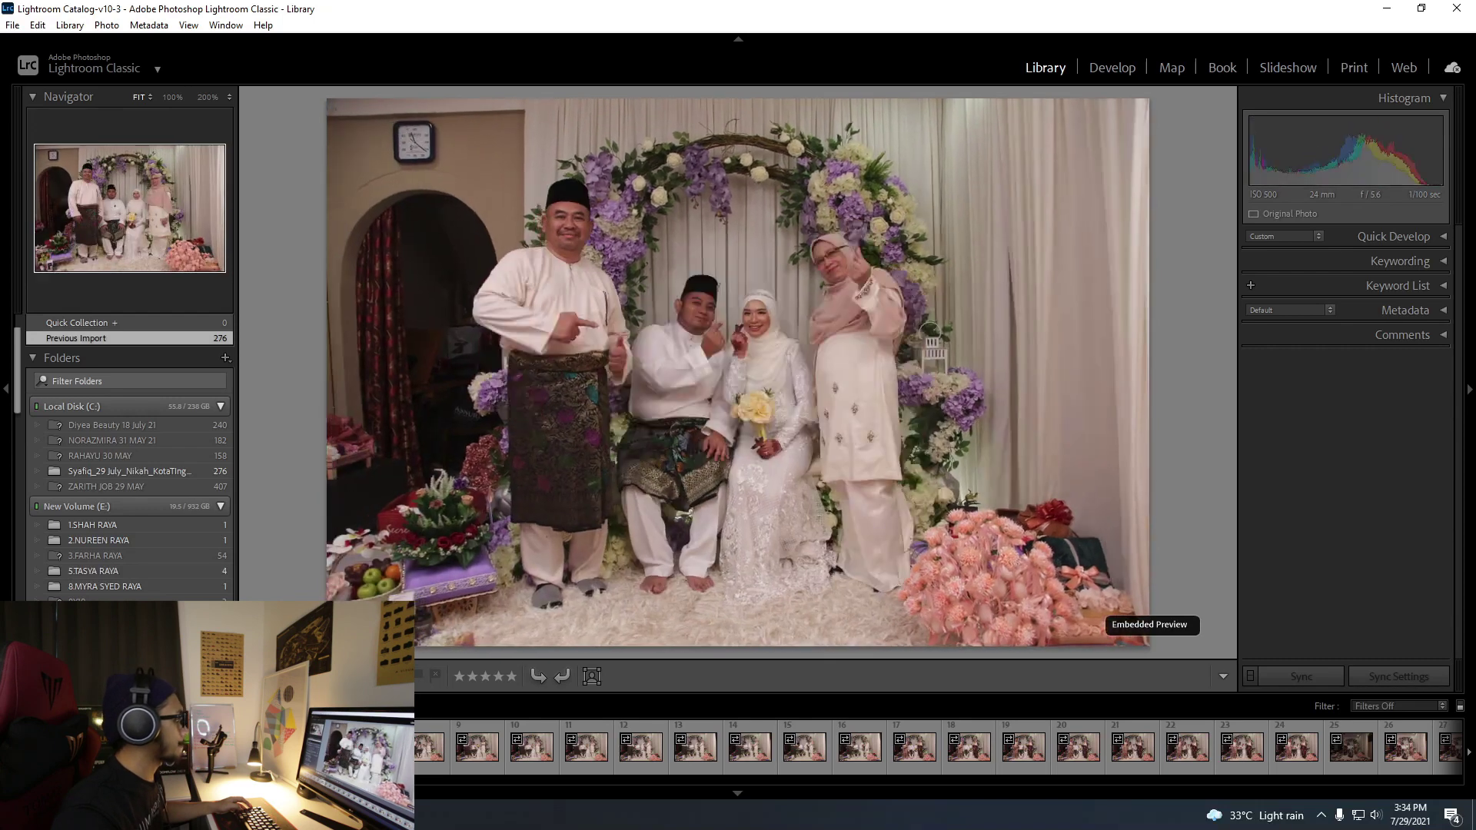
key(Right)
key(Right)
key(Right)
key(Right)
key(Right)
key(Right)
key(Right)
key(Right)
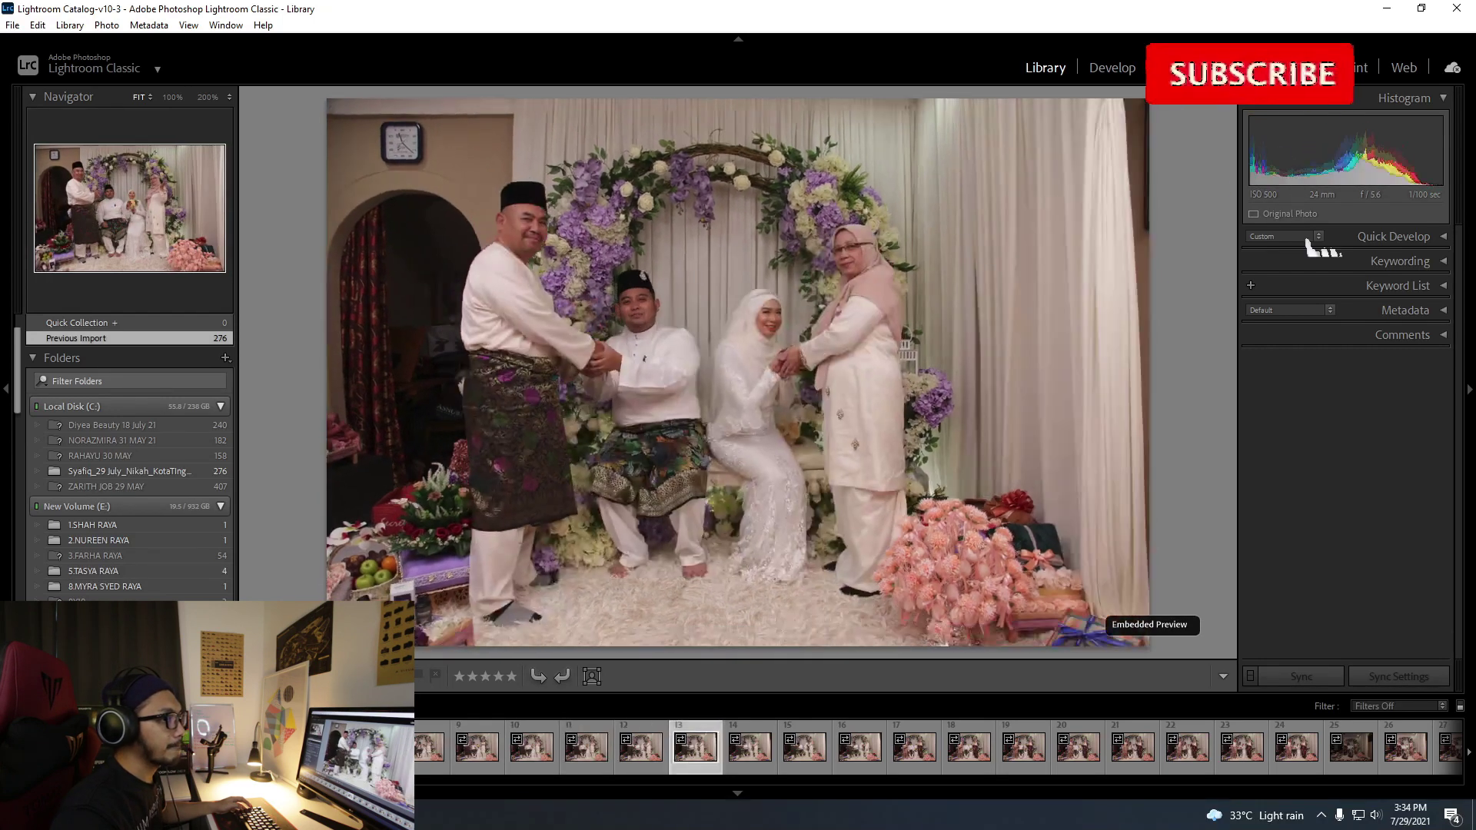
key(Right)
key(Right)
key(Right)
key(Right)
key(Right)
key(Right)
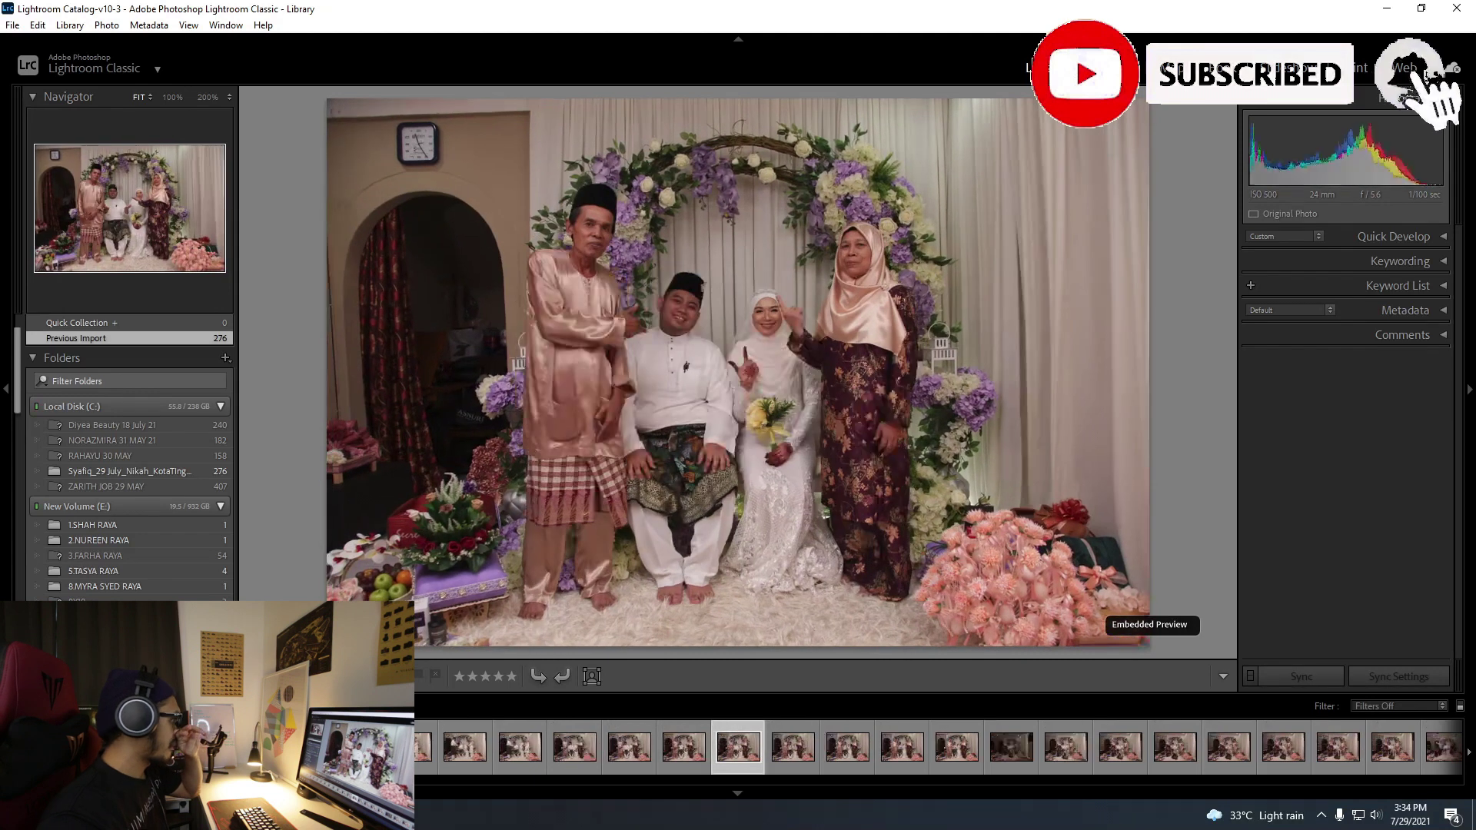
key(Right)
key(Right)
key(Right)
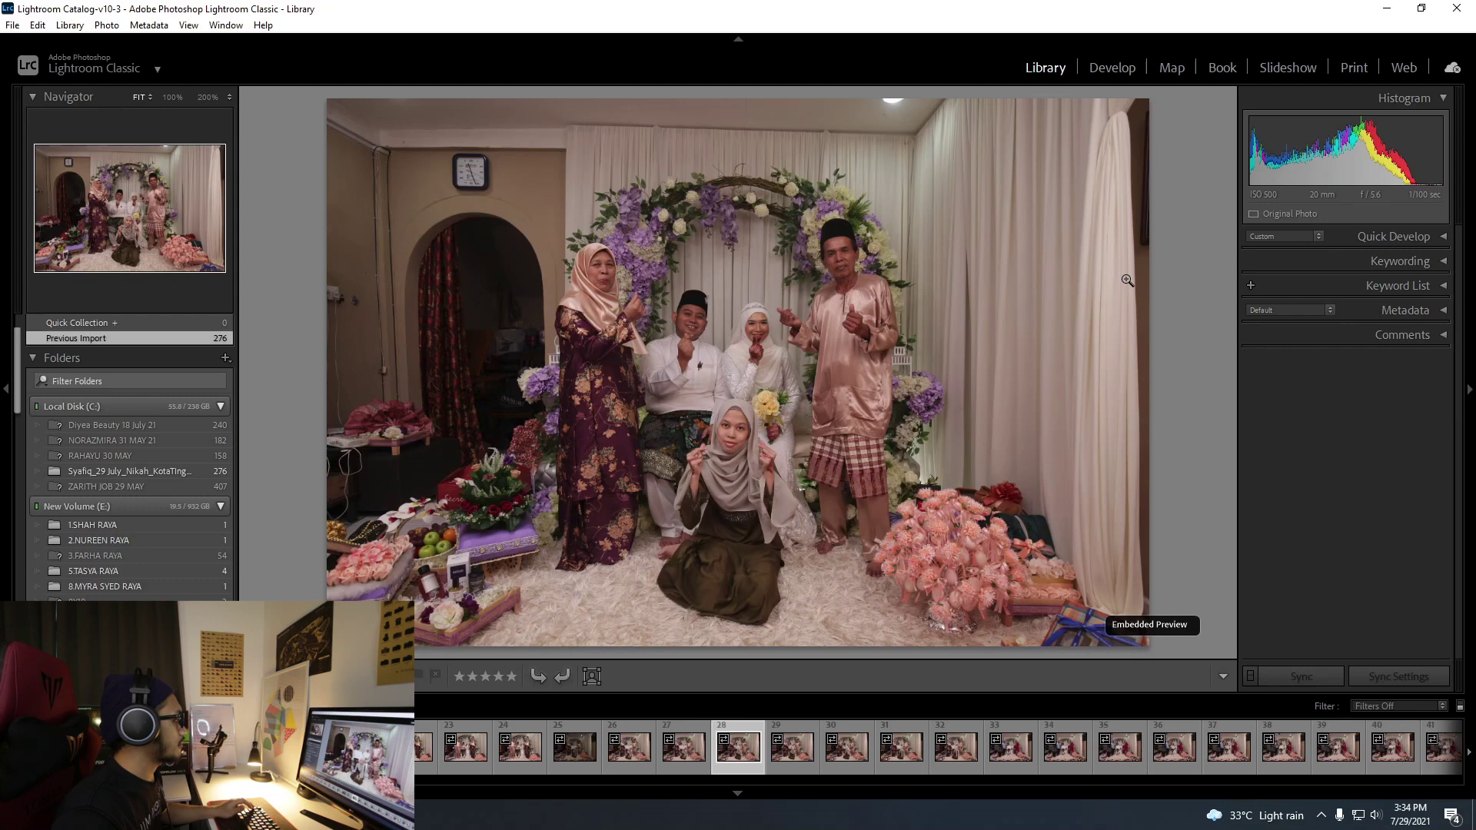
Go back through the family photos to photo 15 and forward again to the dark wide shot, photo 25, comparing their exposure.
key(Left)
key(Left)
key(Left)
key(Left)
key(Left)
key(Left)
key(Left)
key(Left)
key(Left)
key(Left)
key(Left)
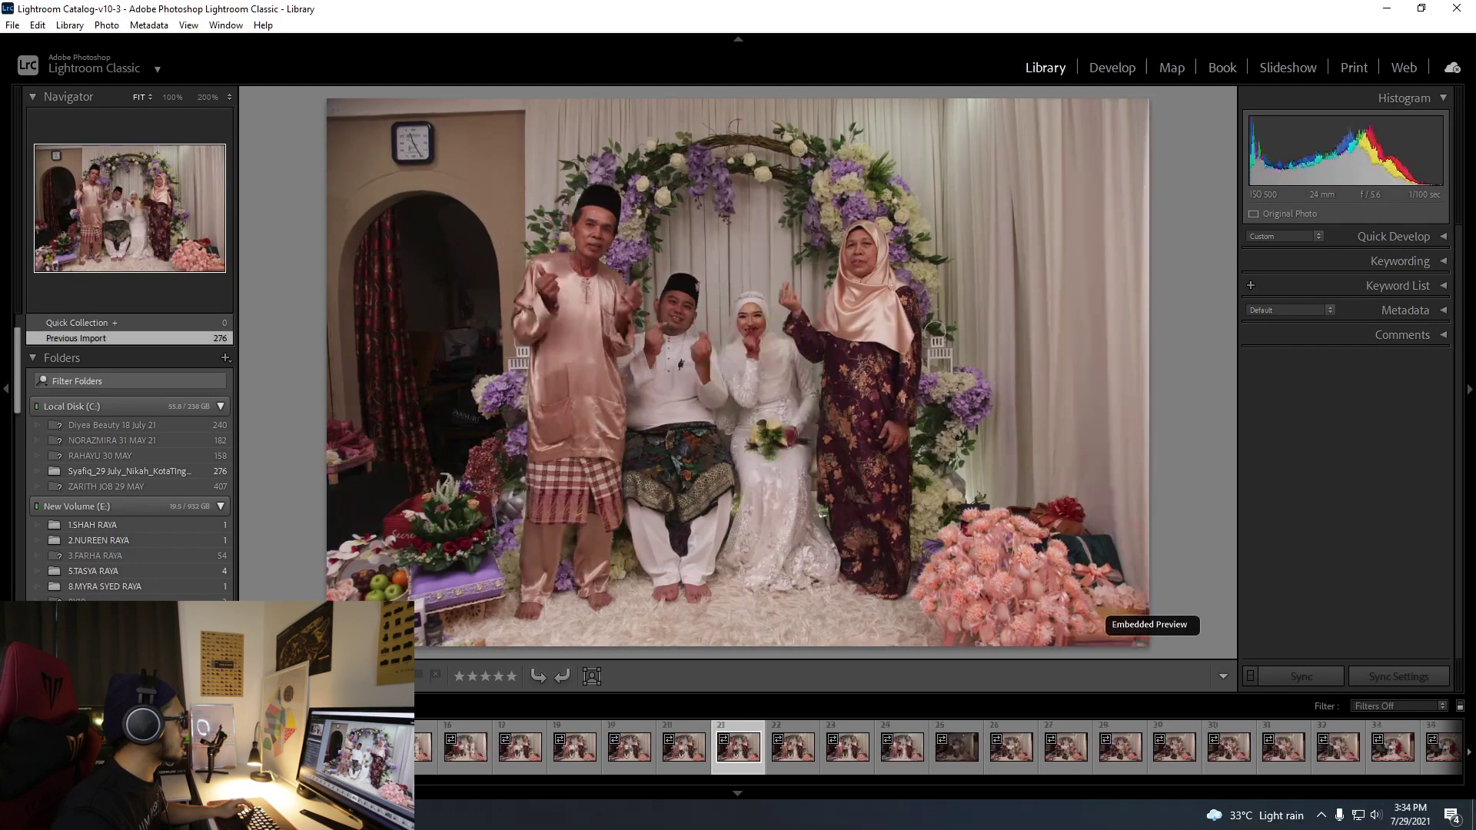
key(Right)
key(Right)
key(Right)
key(Right)
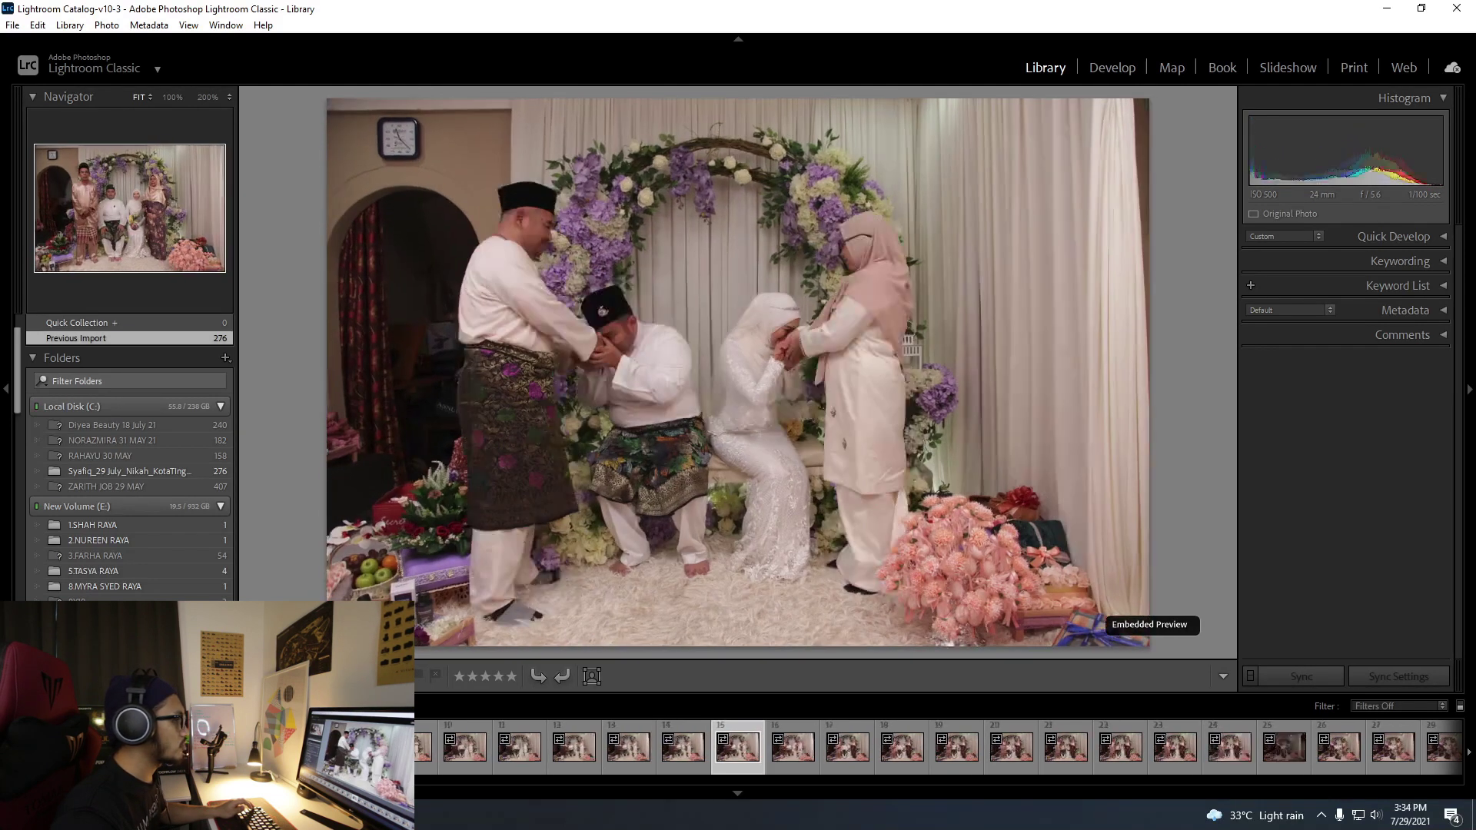
key(Right)
key(Right)
key(Right)
key(Right)
key(Right)
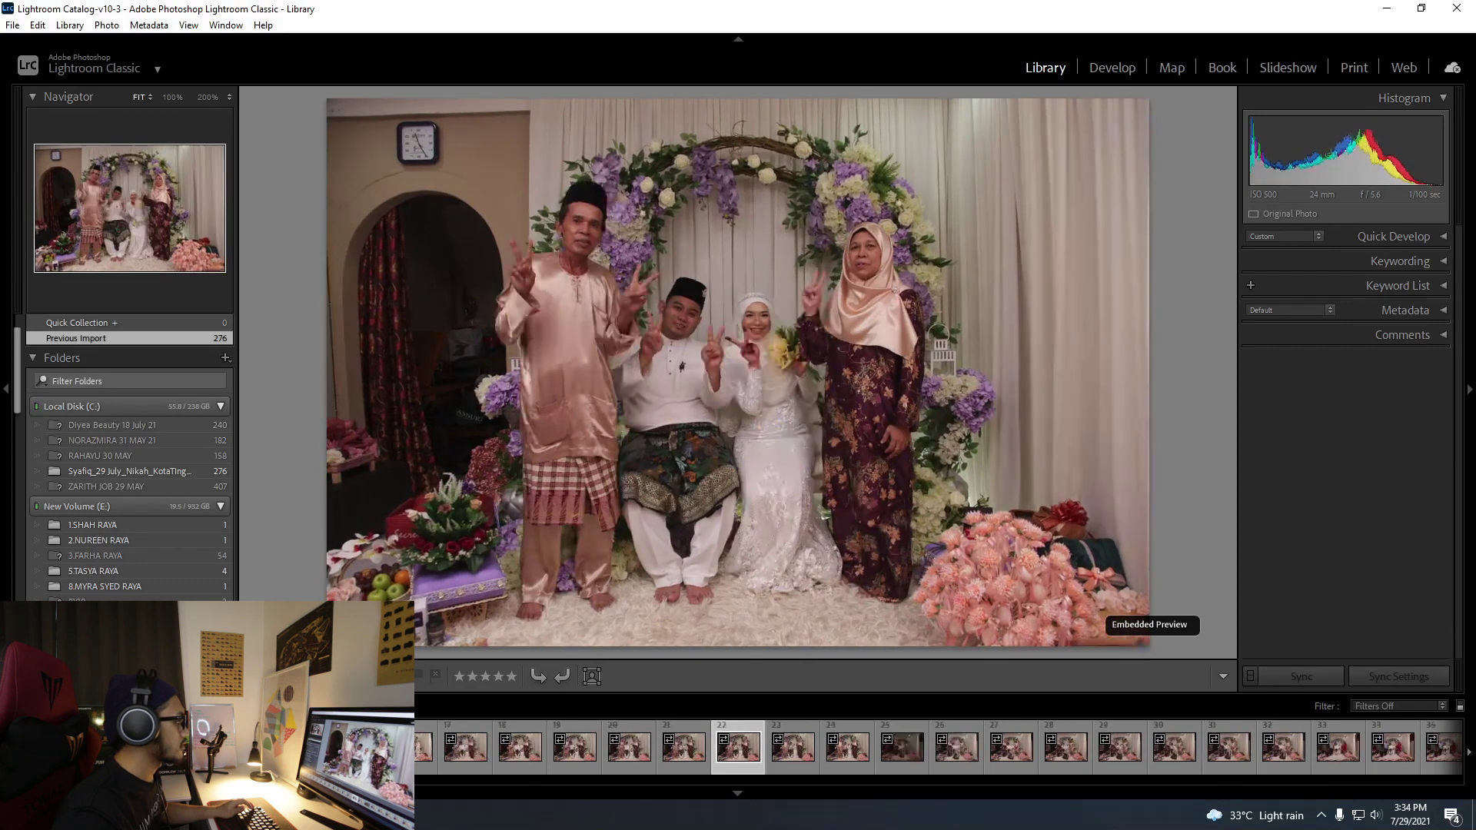
key(Left)
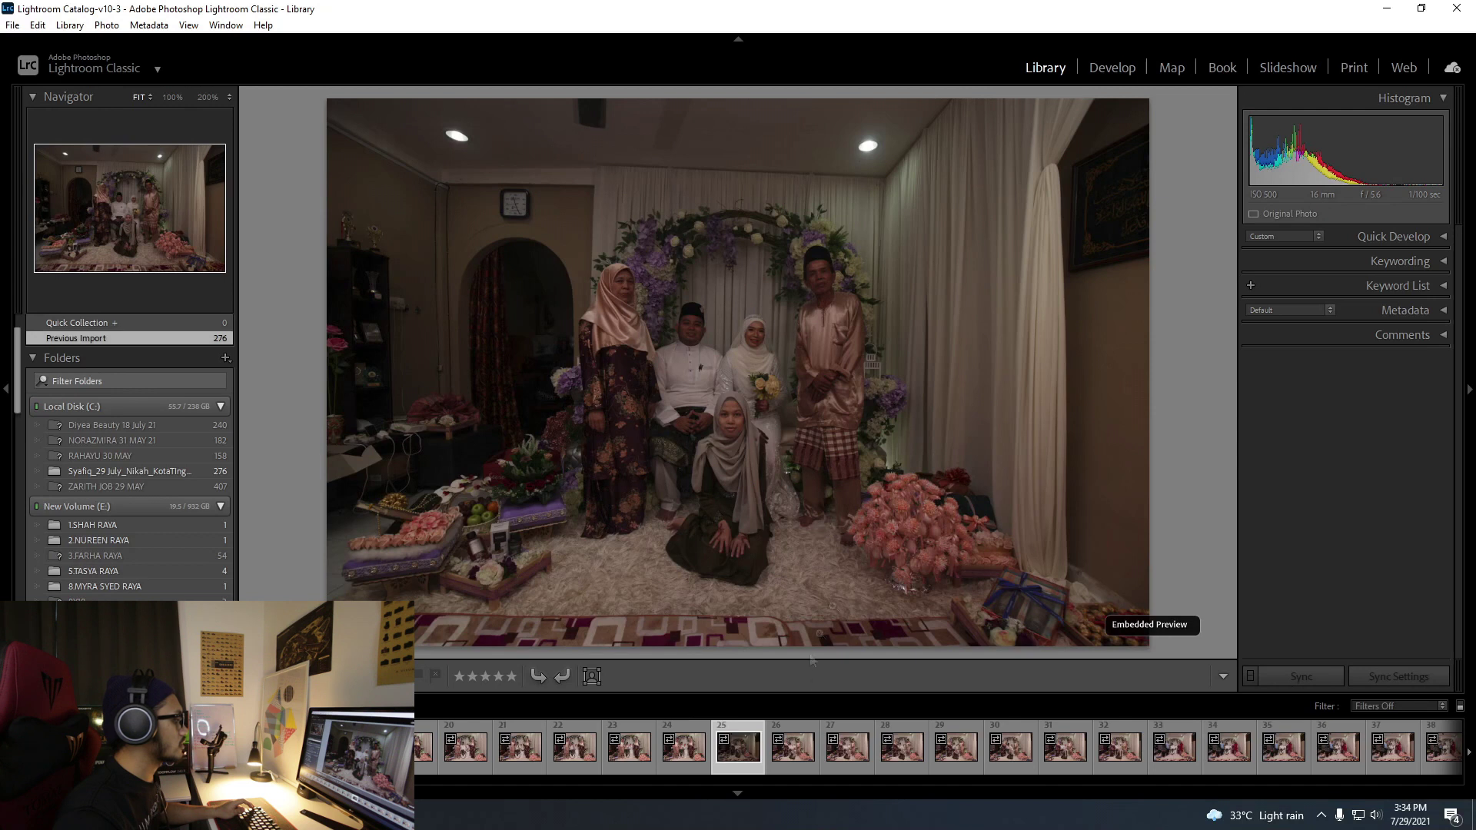
key(Left)
key(Right)
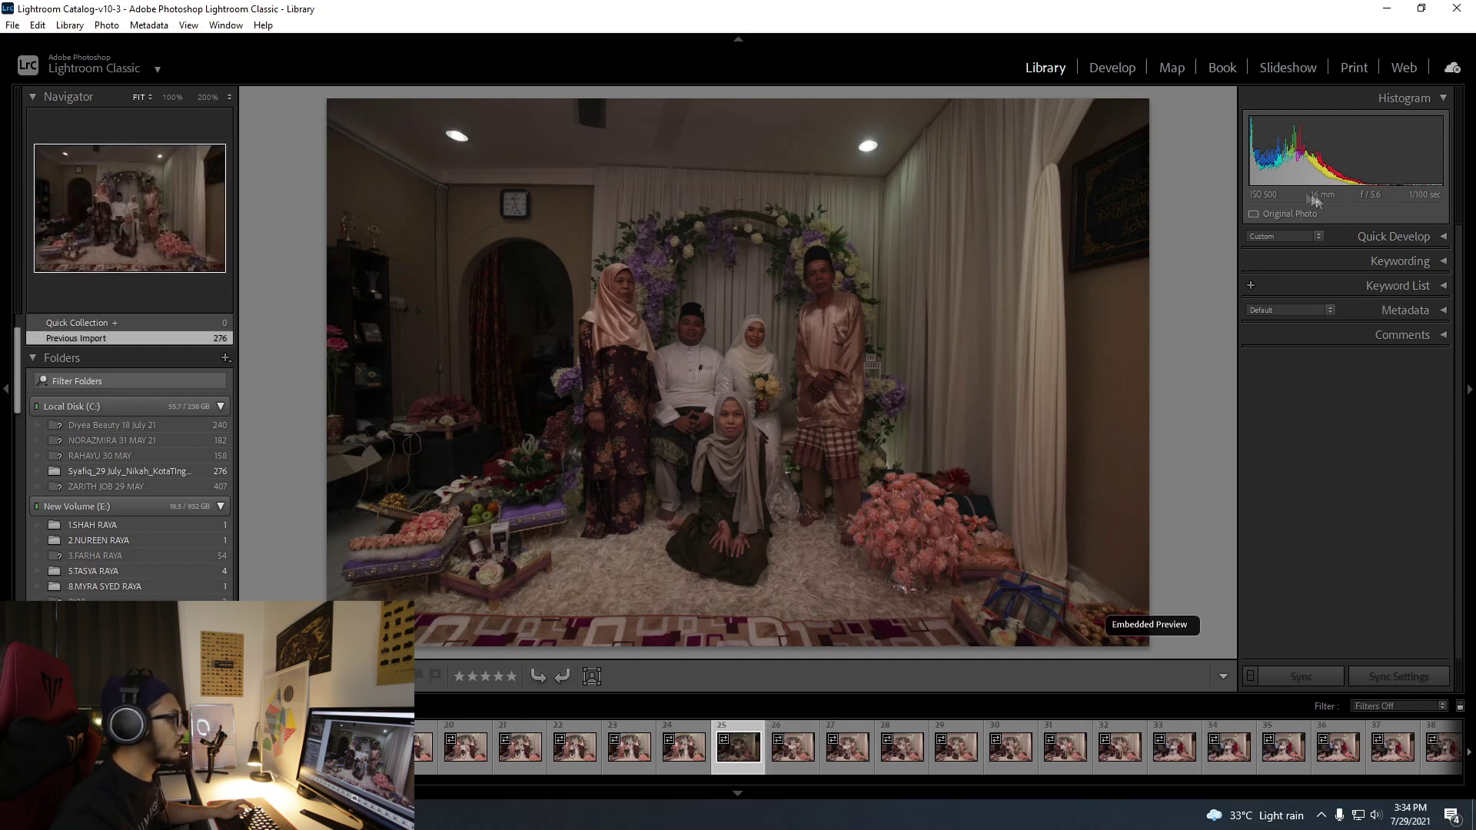
Examine the group photos that follow the dark wide shot, from photo 26 to photo 33.
click(789, 751)
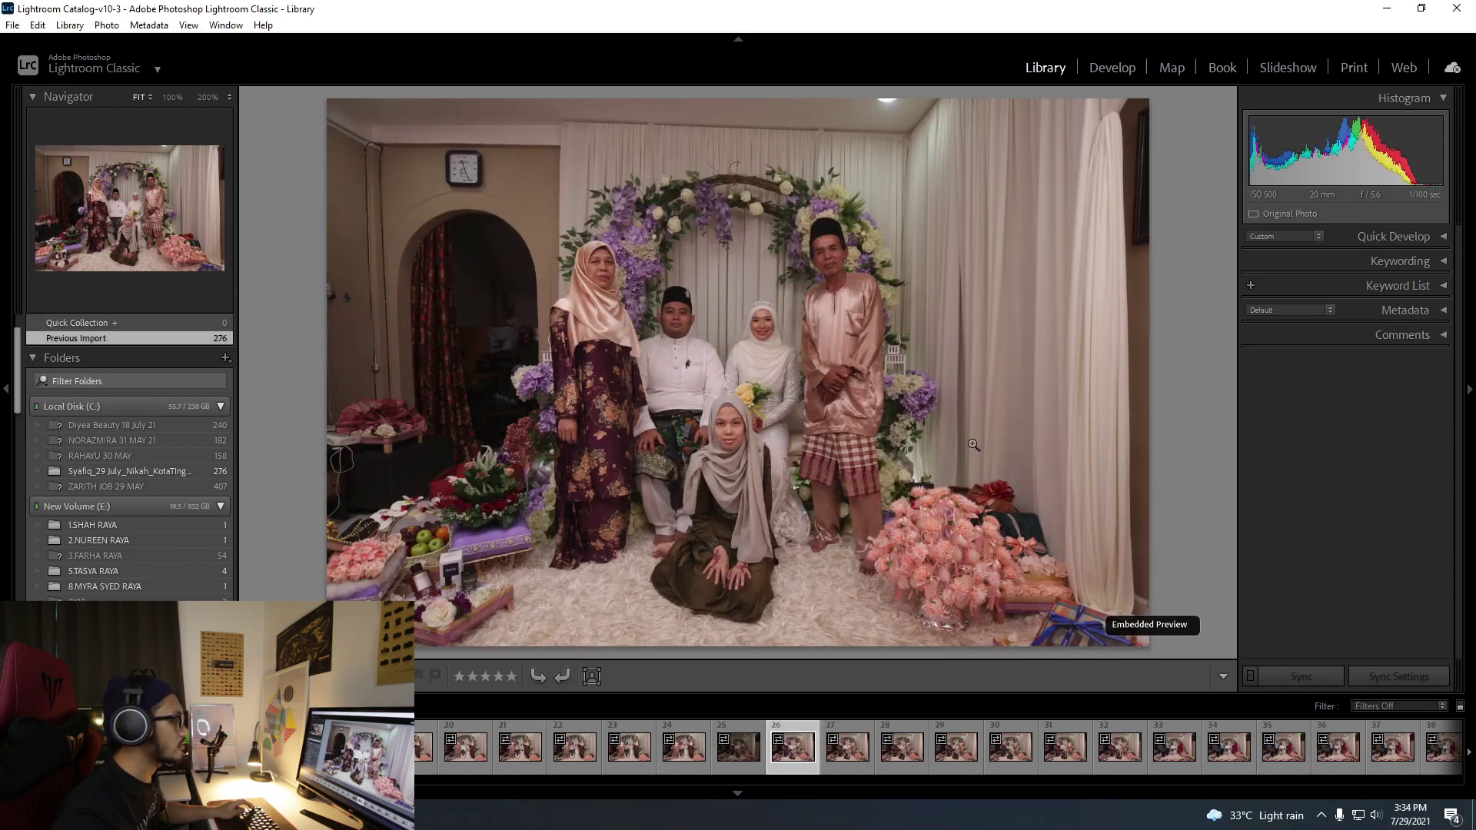
click(850, 757)
click(898, 755)
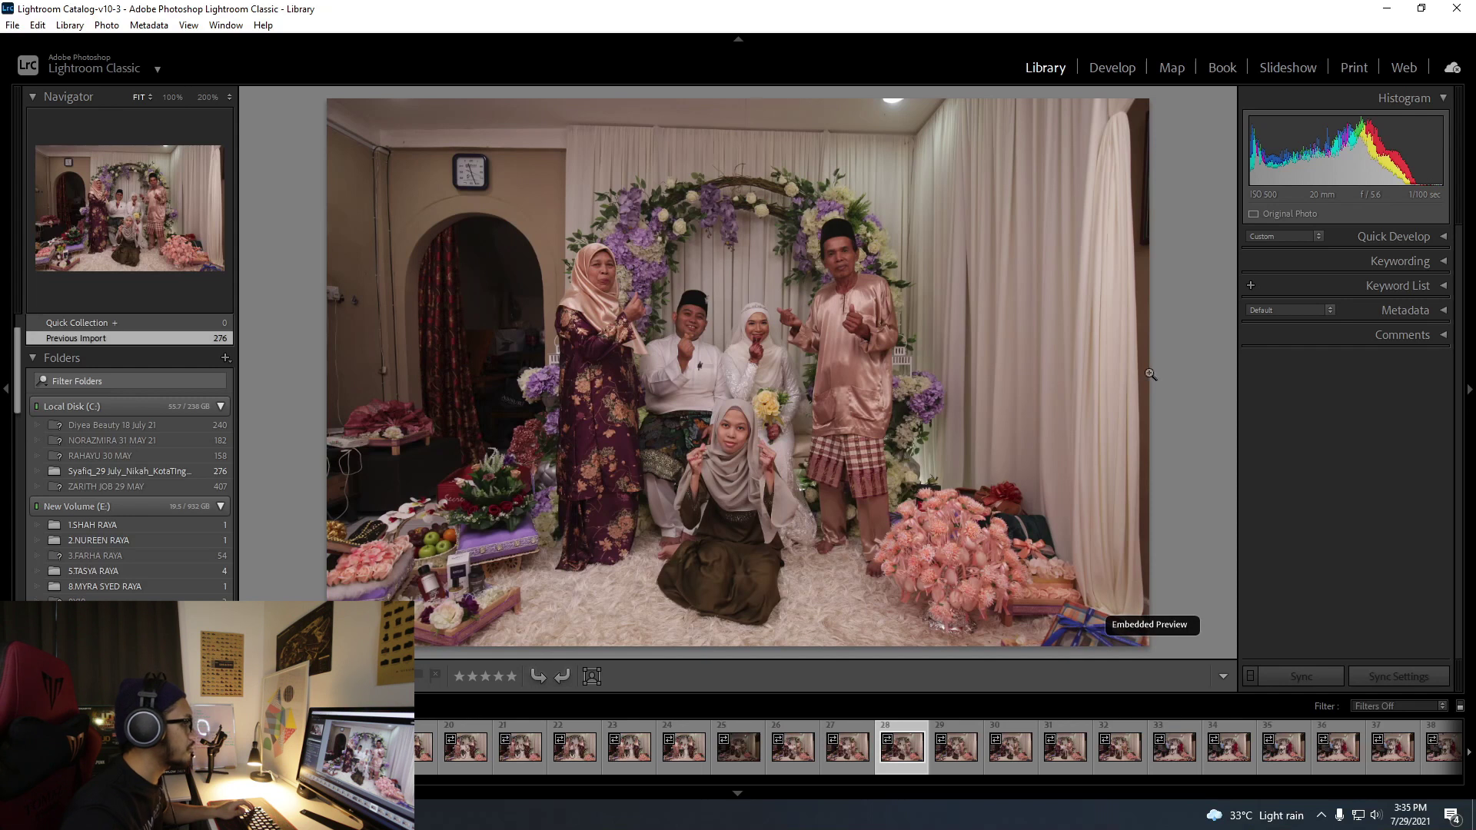
key(Right)
key(Right)
key(Right)
key(Right)
key(Right)
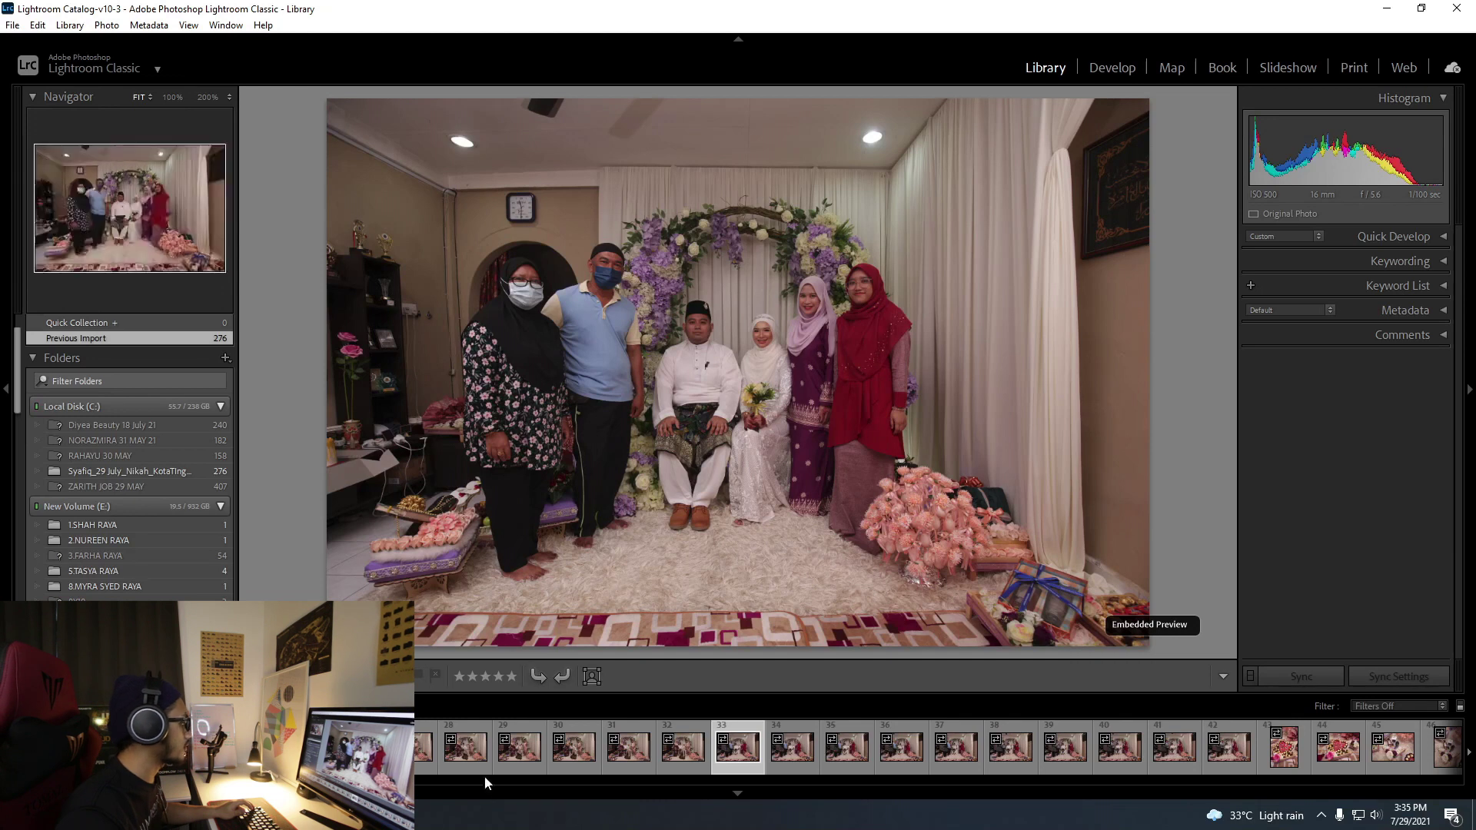
Compare photo 9 of the couple with the parents against group photo 27.
scroll(484, 777, up, 5)
click(502, 752)
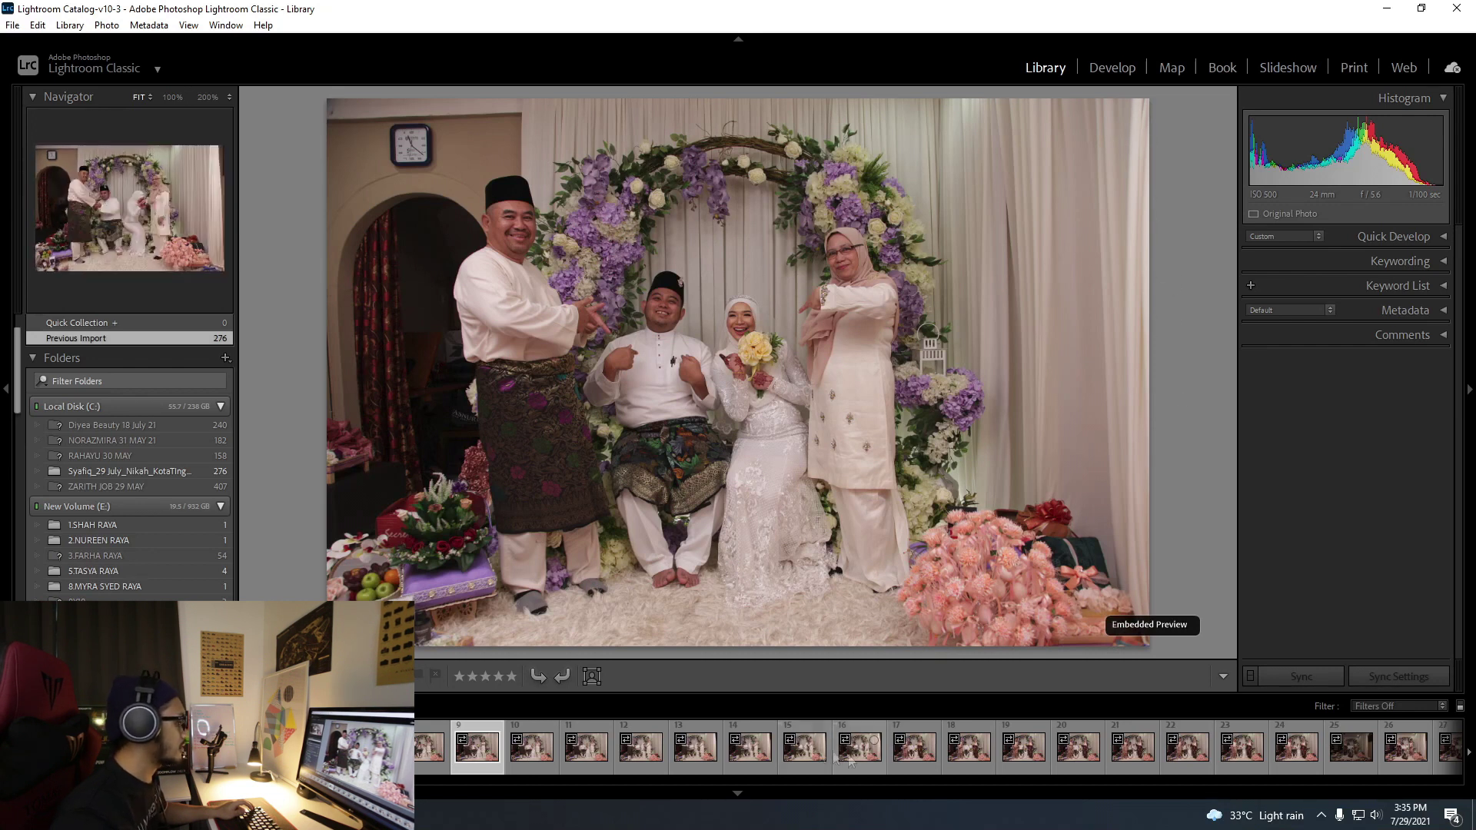
scroll(1038, 760, down, 8)
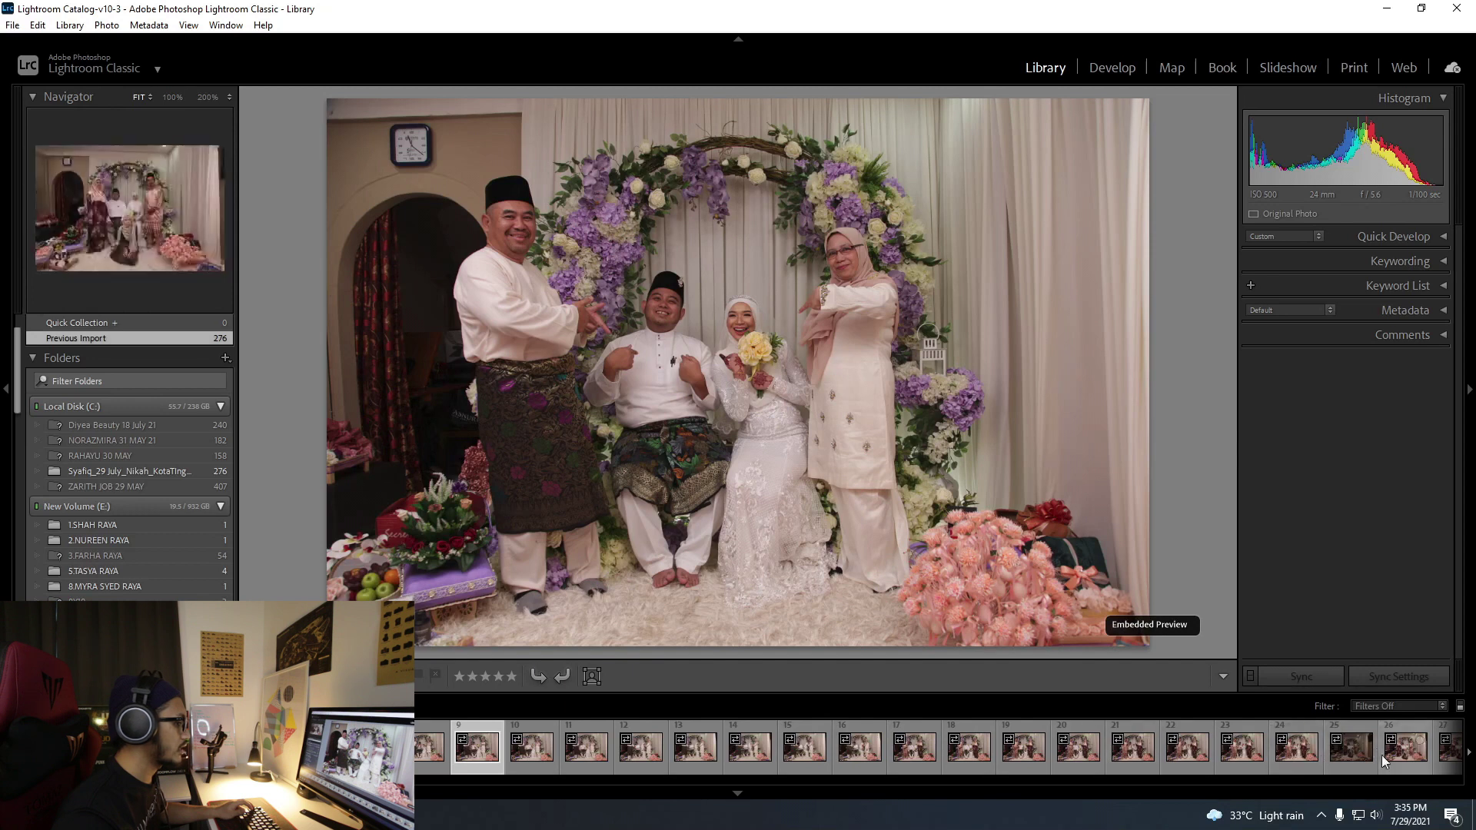
click(588, 745)
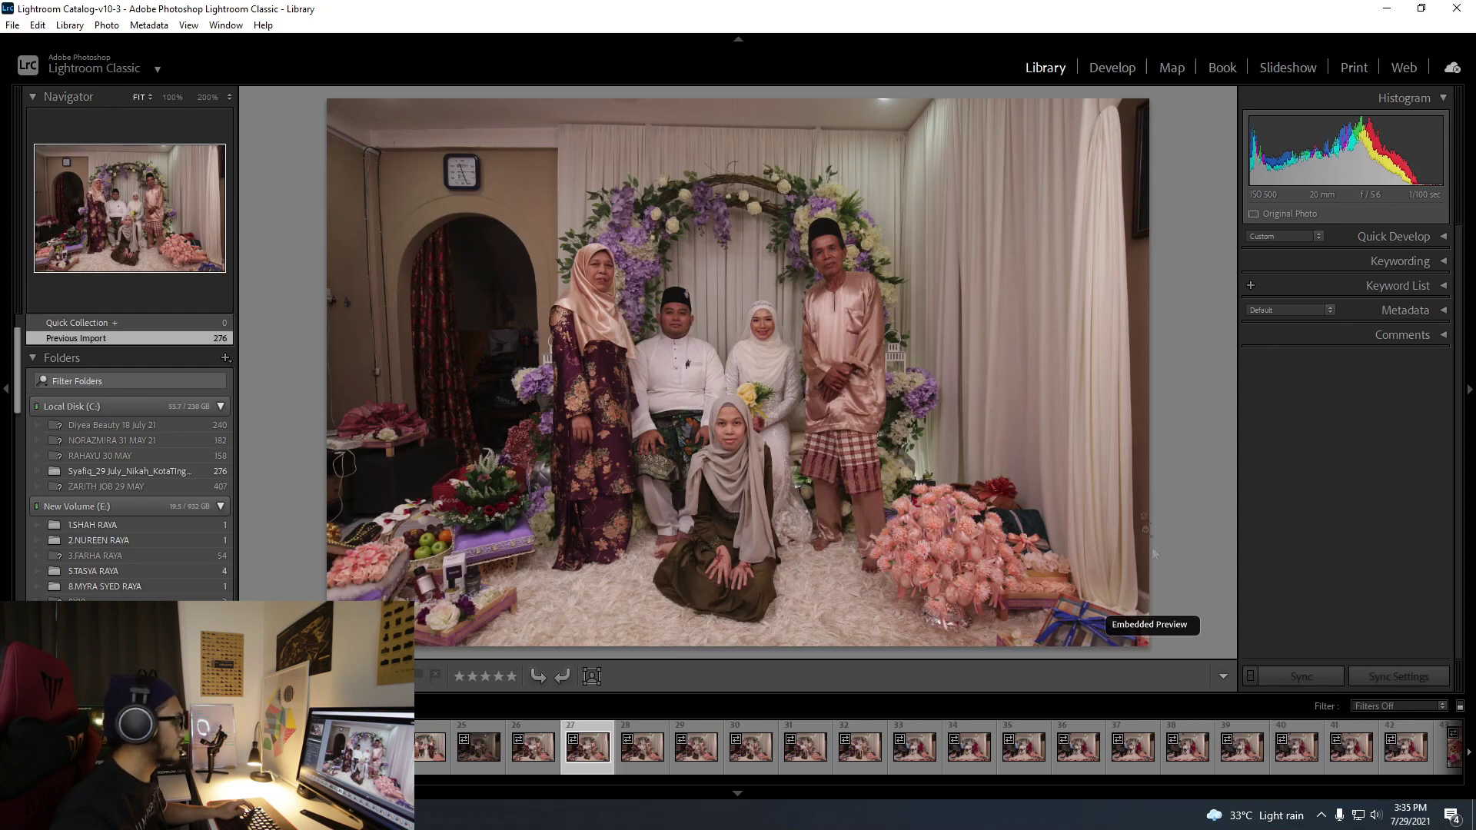
Compare group photos 30, 33, 34 and 35 with photo 13 of the couple holding hands with the parents.
click(767, 748)
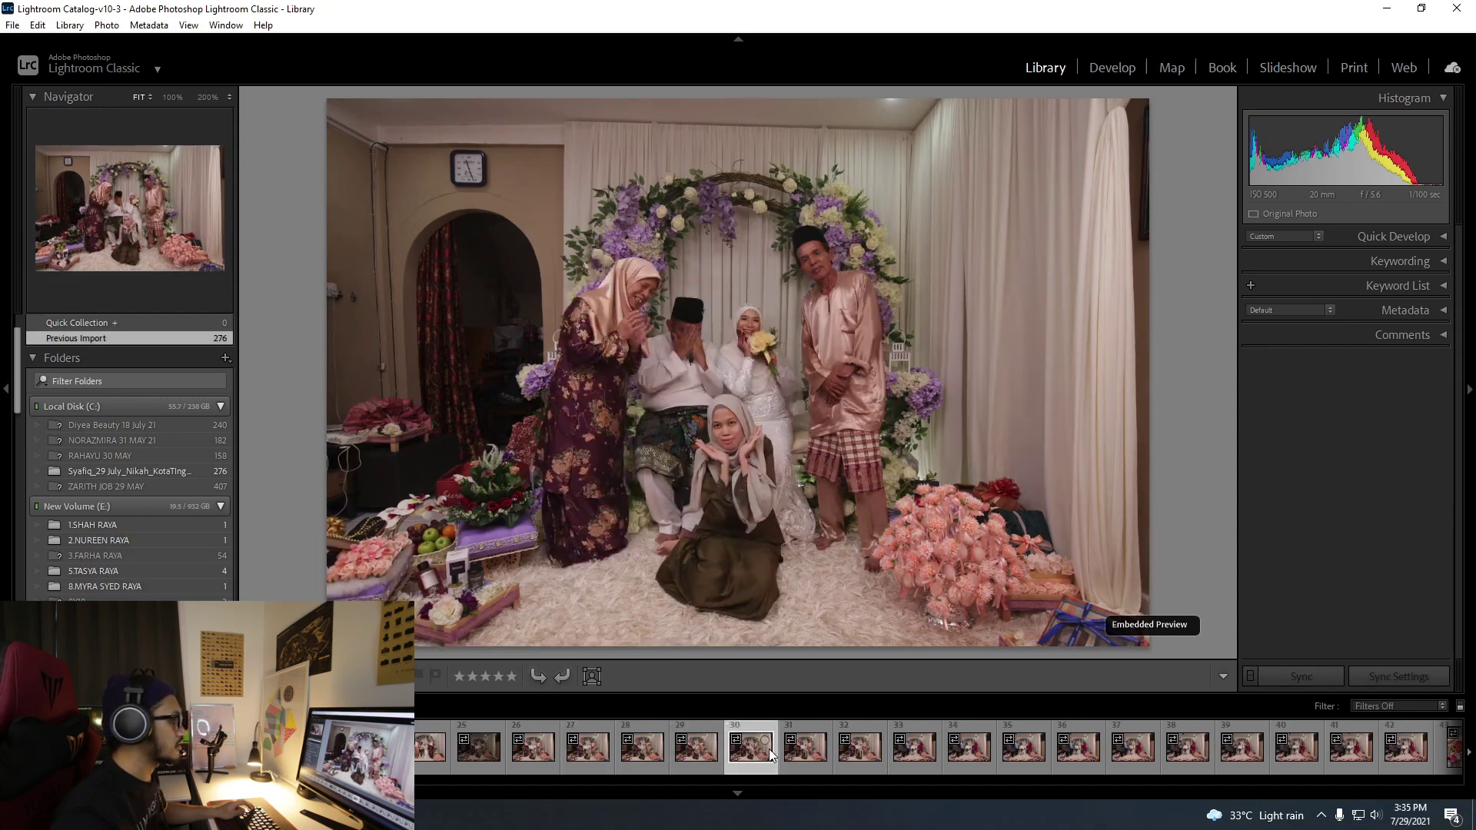
click(935, 755)
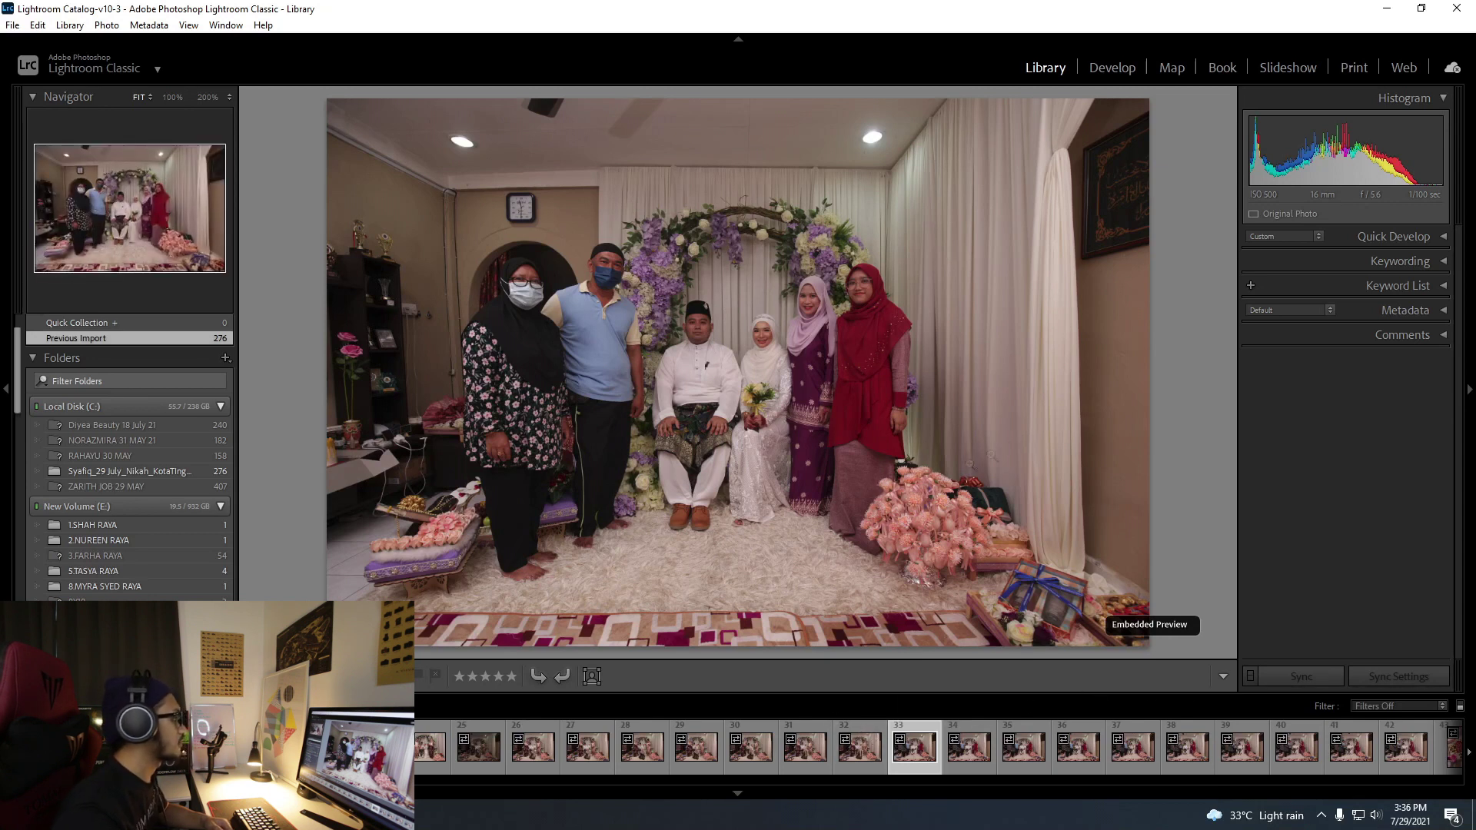
click(1023, 747)
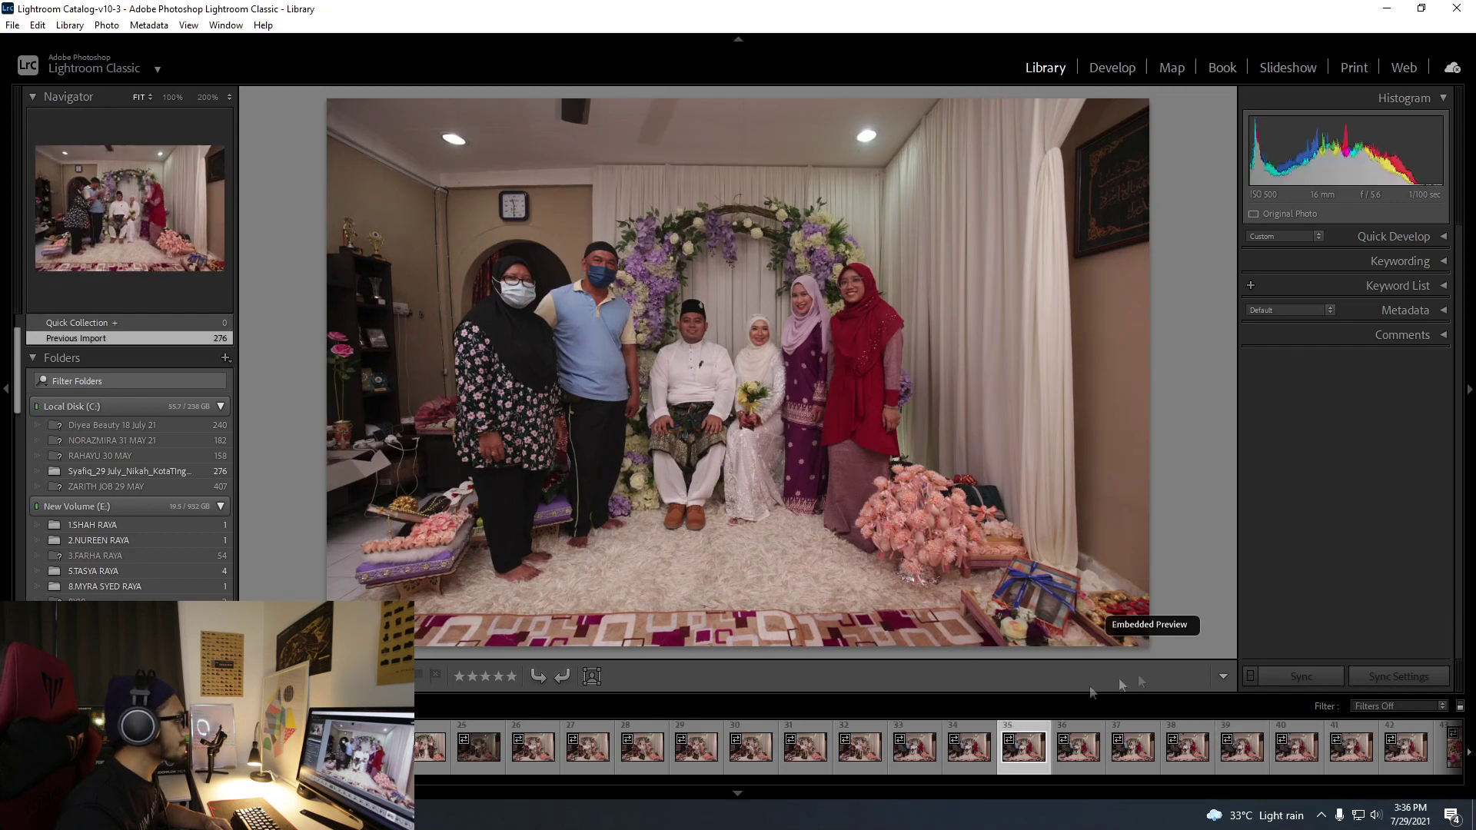
click(969, 747)
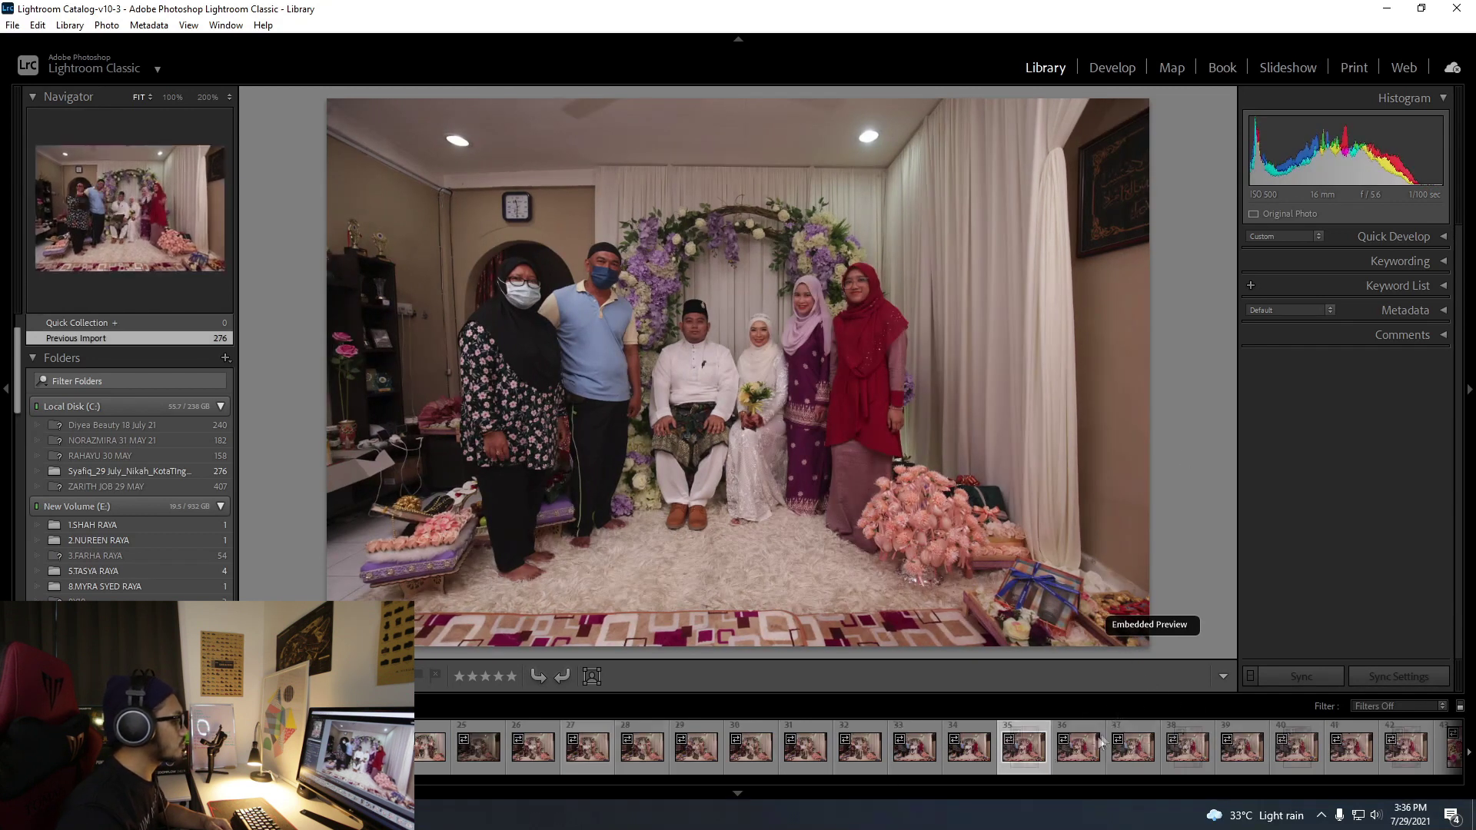
scroll(690, 749, up, 5)
click(694, 747)
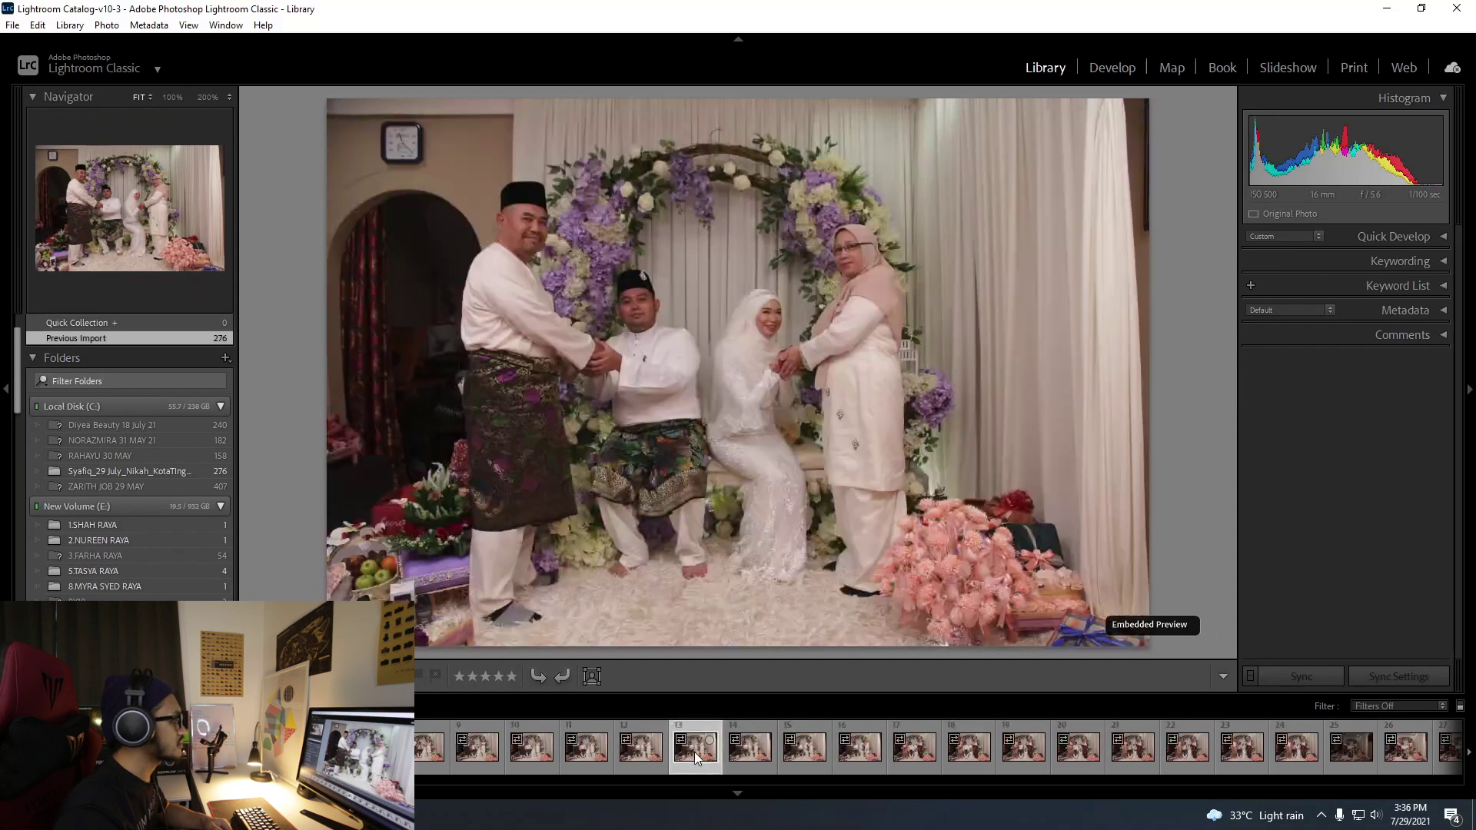
Make photo 17 of the couple with the parents active, select all imported photos and switch to the Develop module.
click(915, 744)
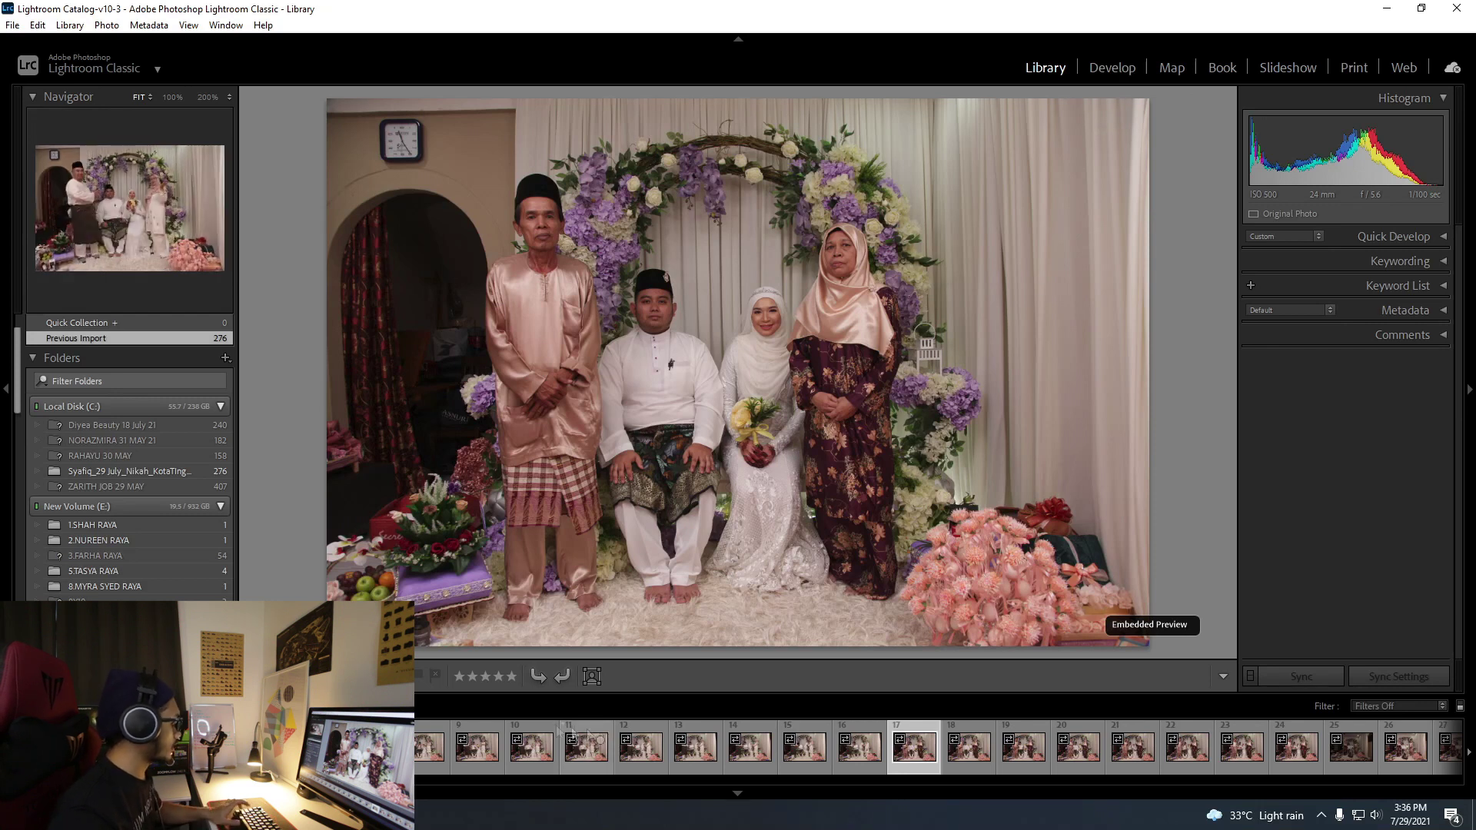
key(ctrl+a)
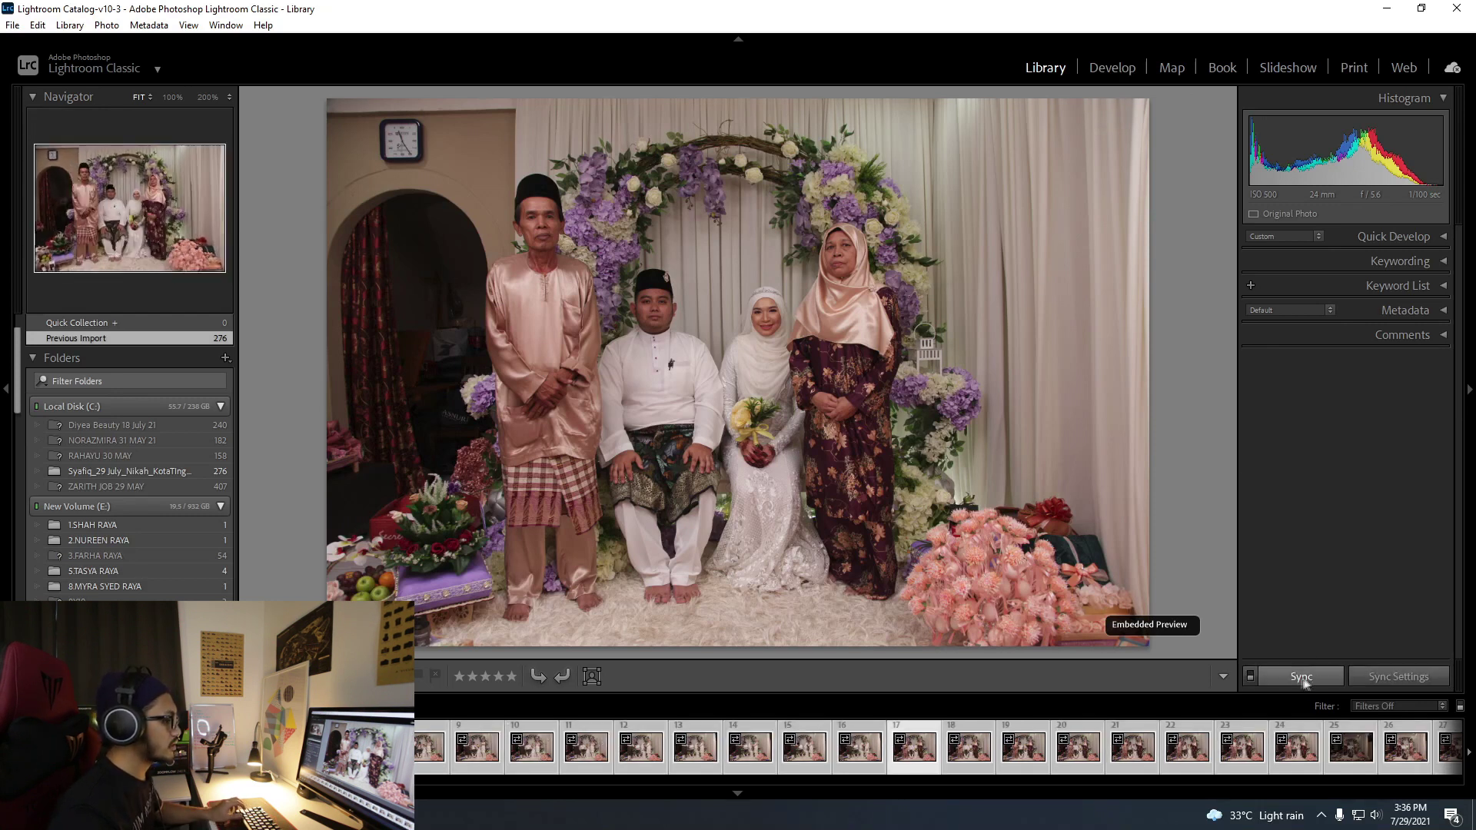
click(1278, 685)
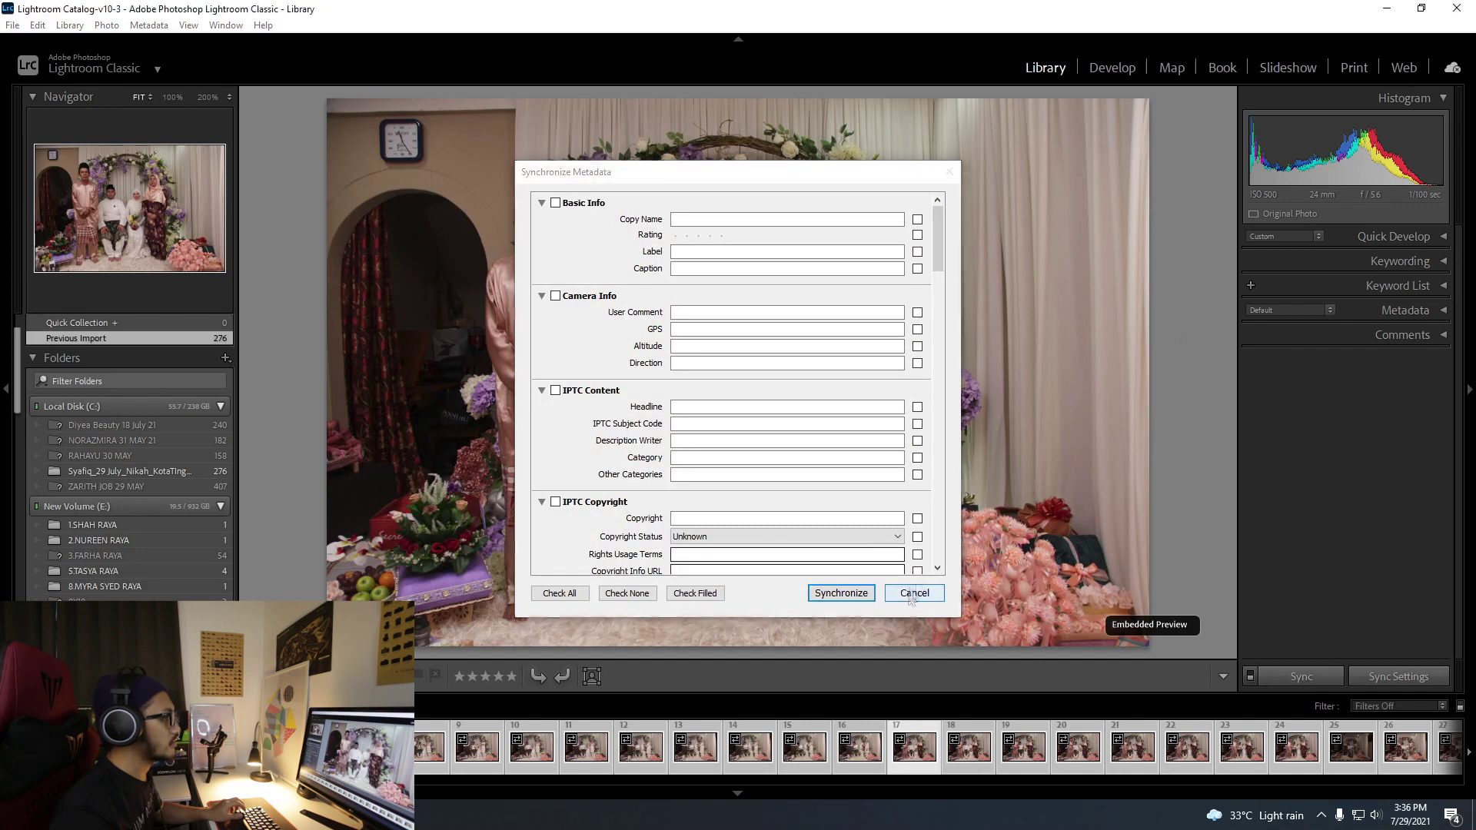
click(913, 592)
click(1093, 71)
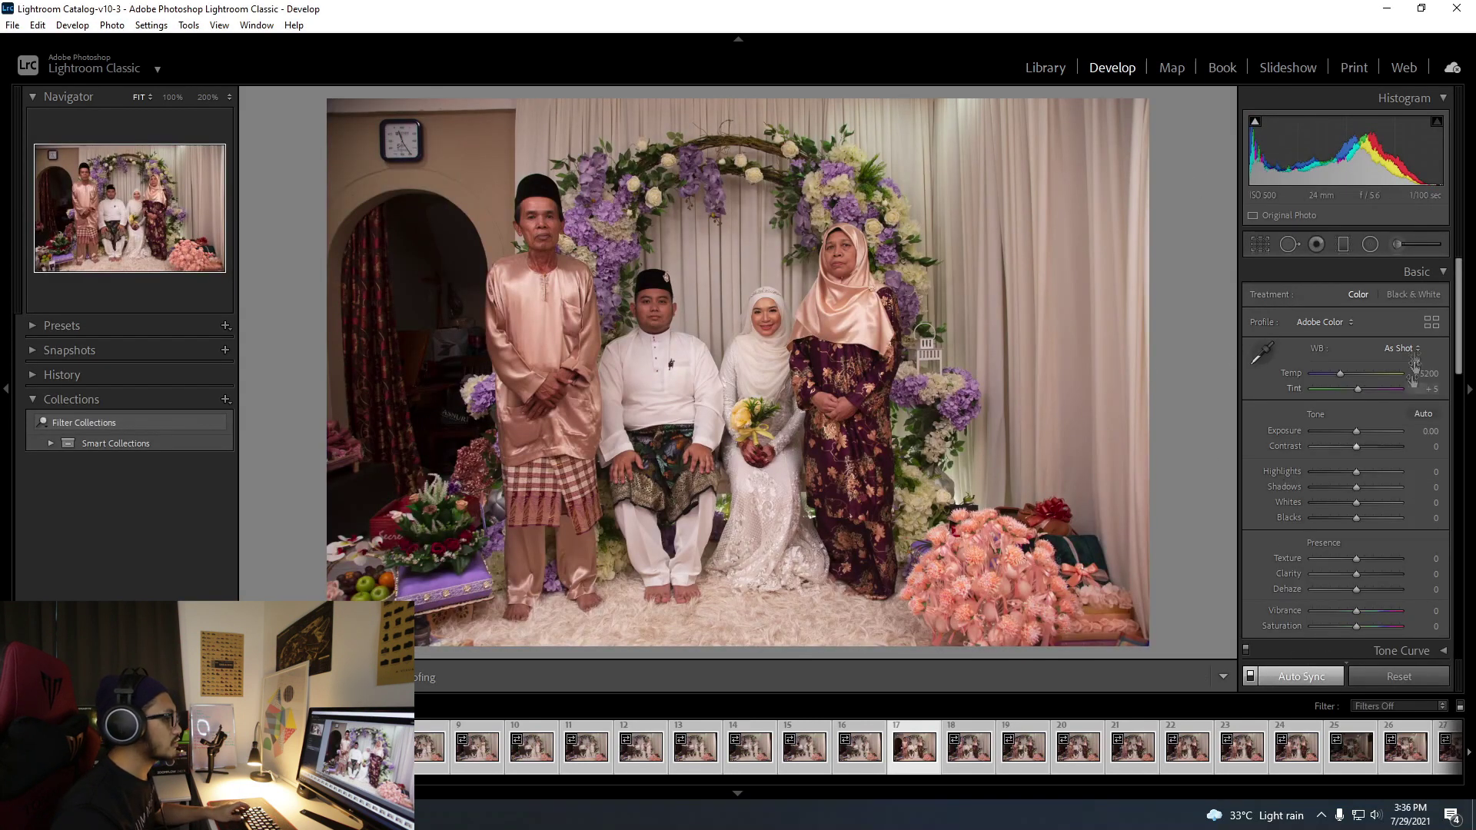
Enable Profile Corrections and Remove Chromatic Aberration in the lens corrections for all selected photos.
drag(1458, 350, 1454, 605)
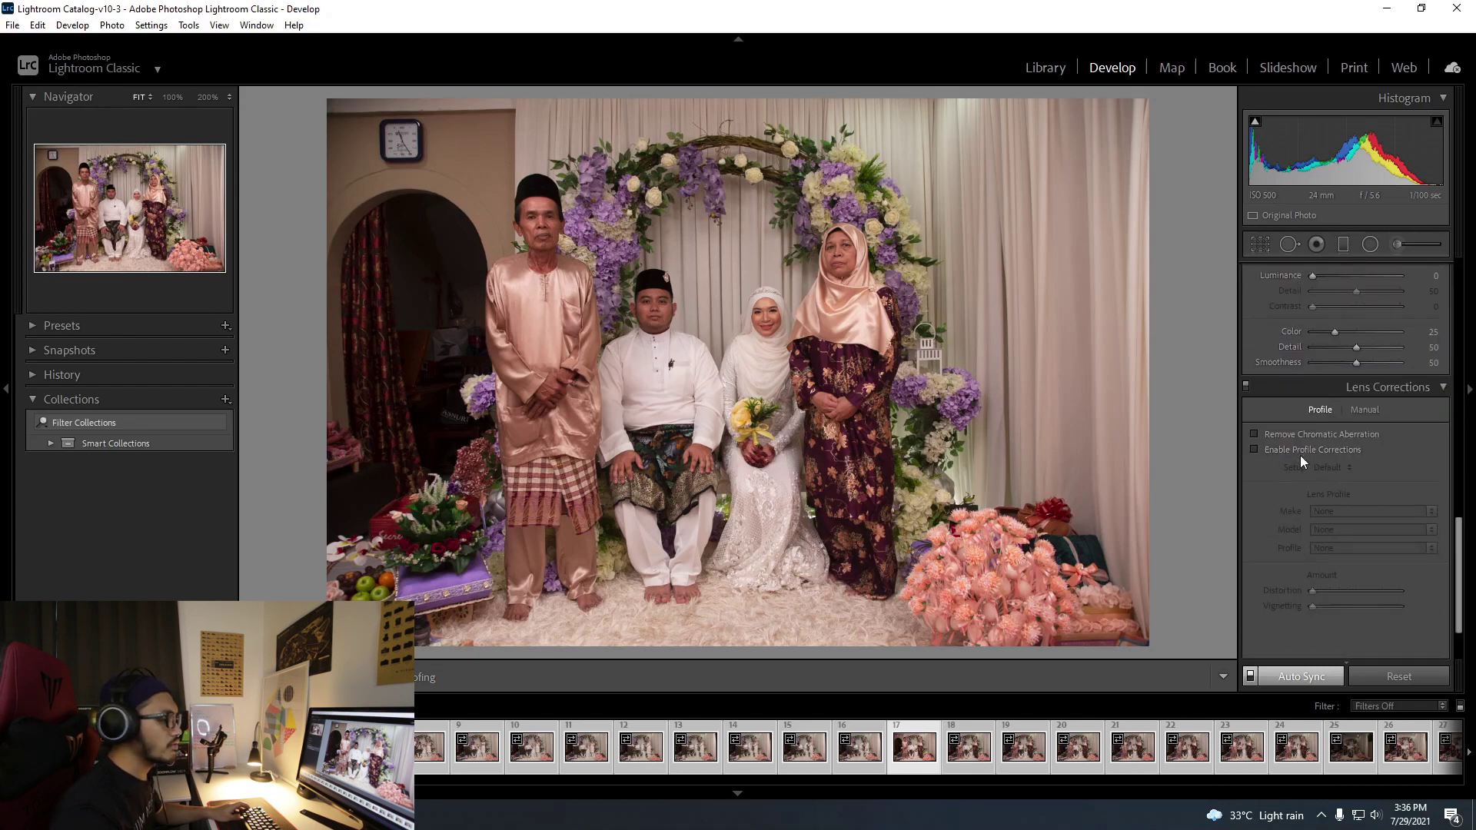
click(1283, 452)
click(1288, 433)
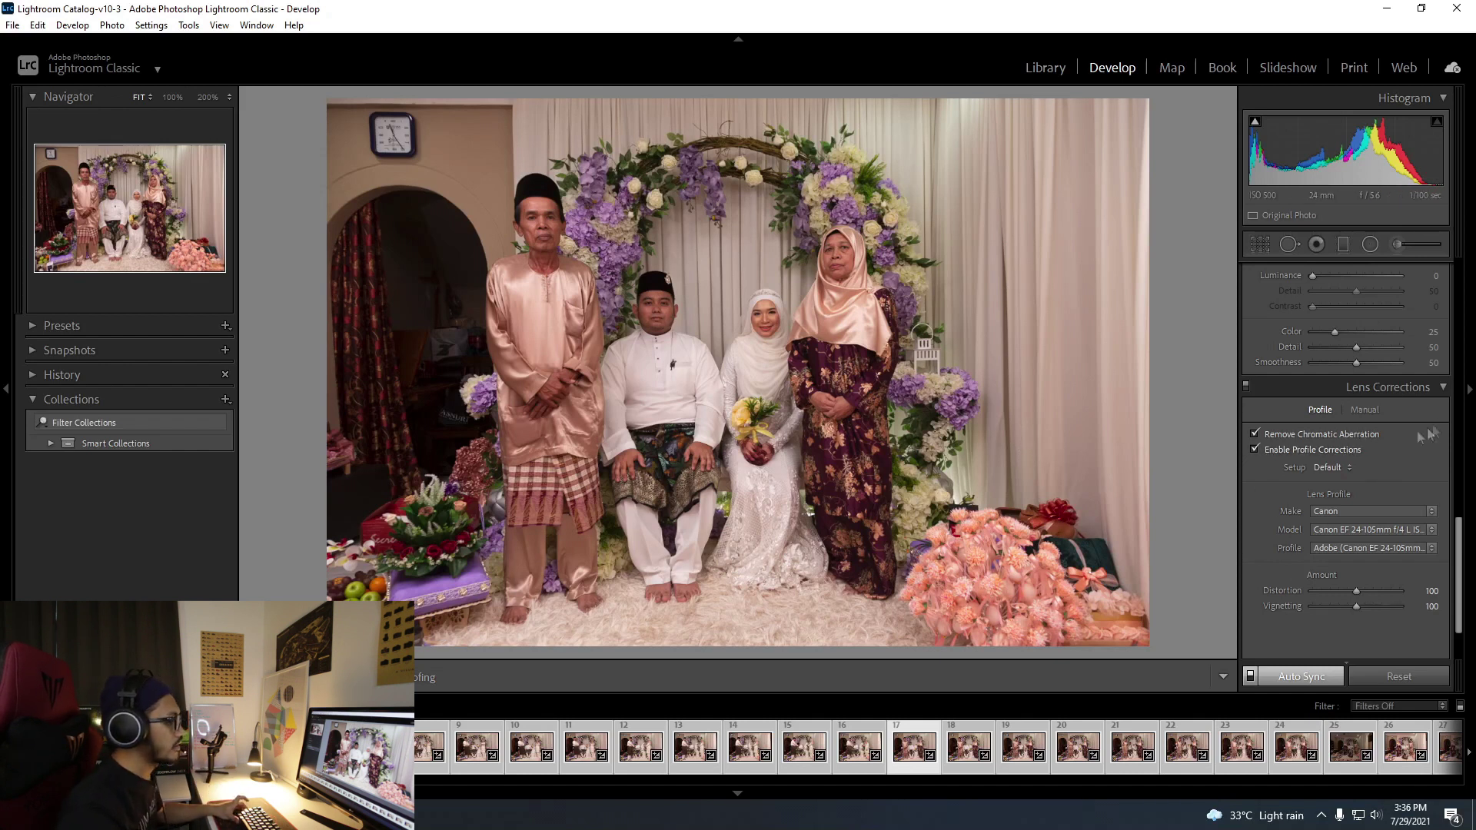
Set the noise reduction Luminance to 30 for all selected photos and check the couple up close.
scroll(1426, 436, up, 4)
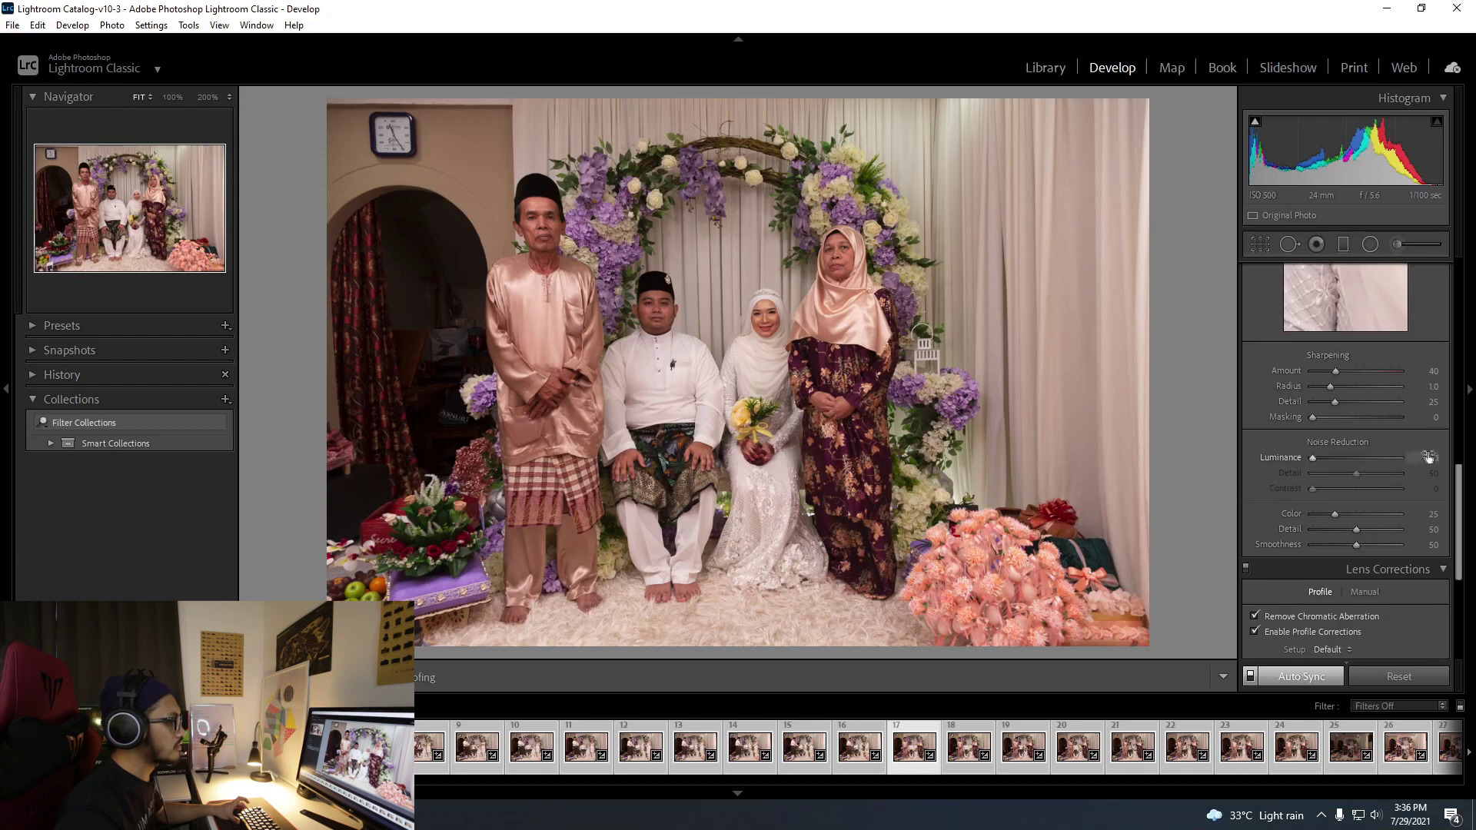
click(1428, 456)
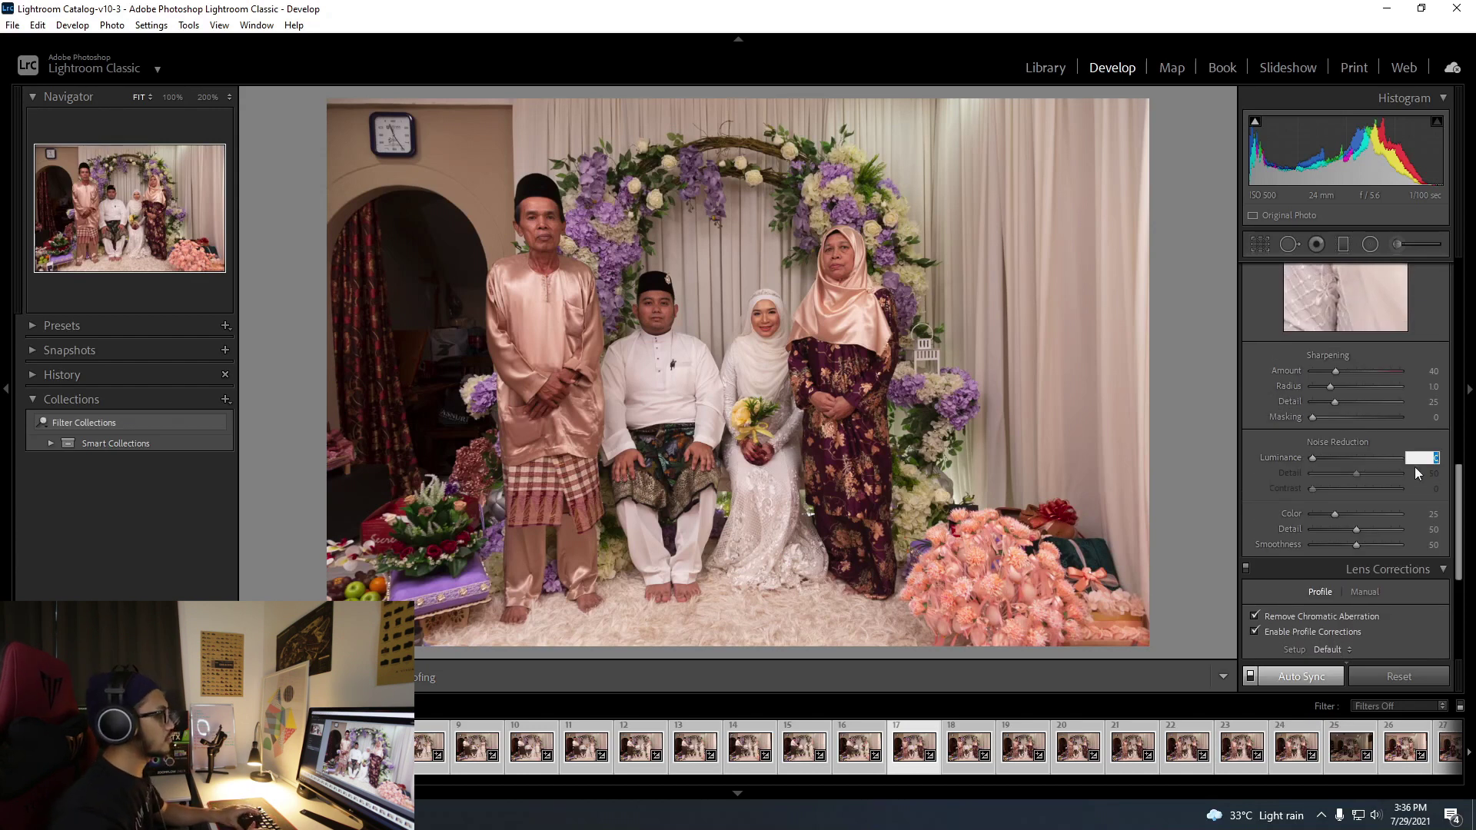
text(30)
key(Return)
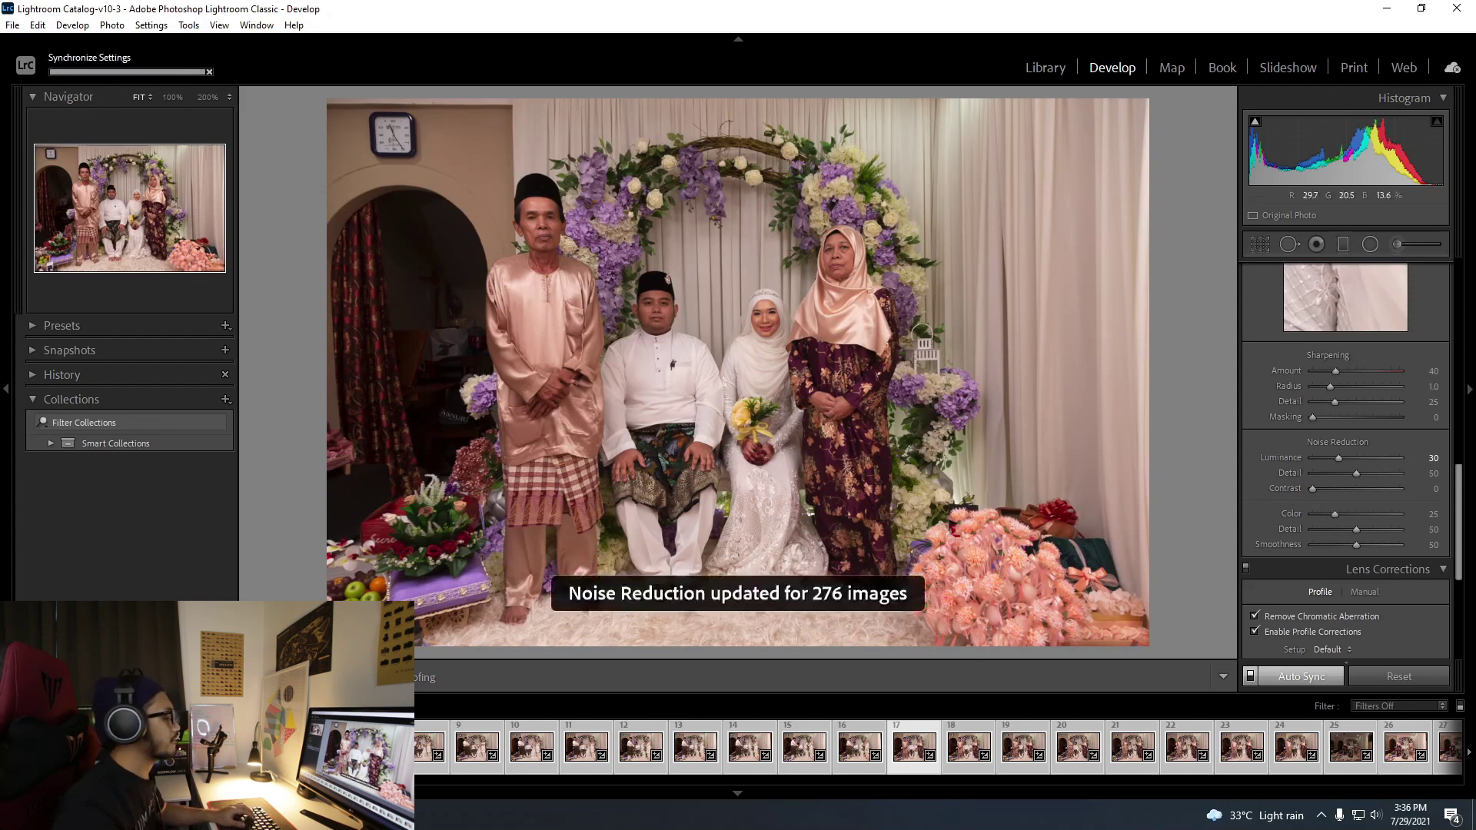
click(701, 326)
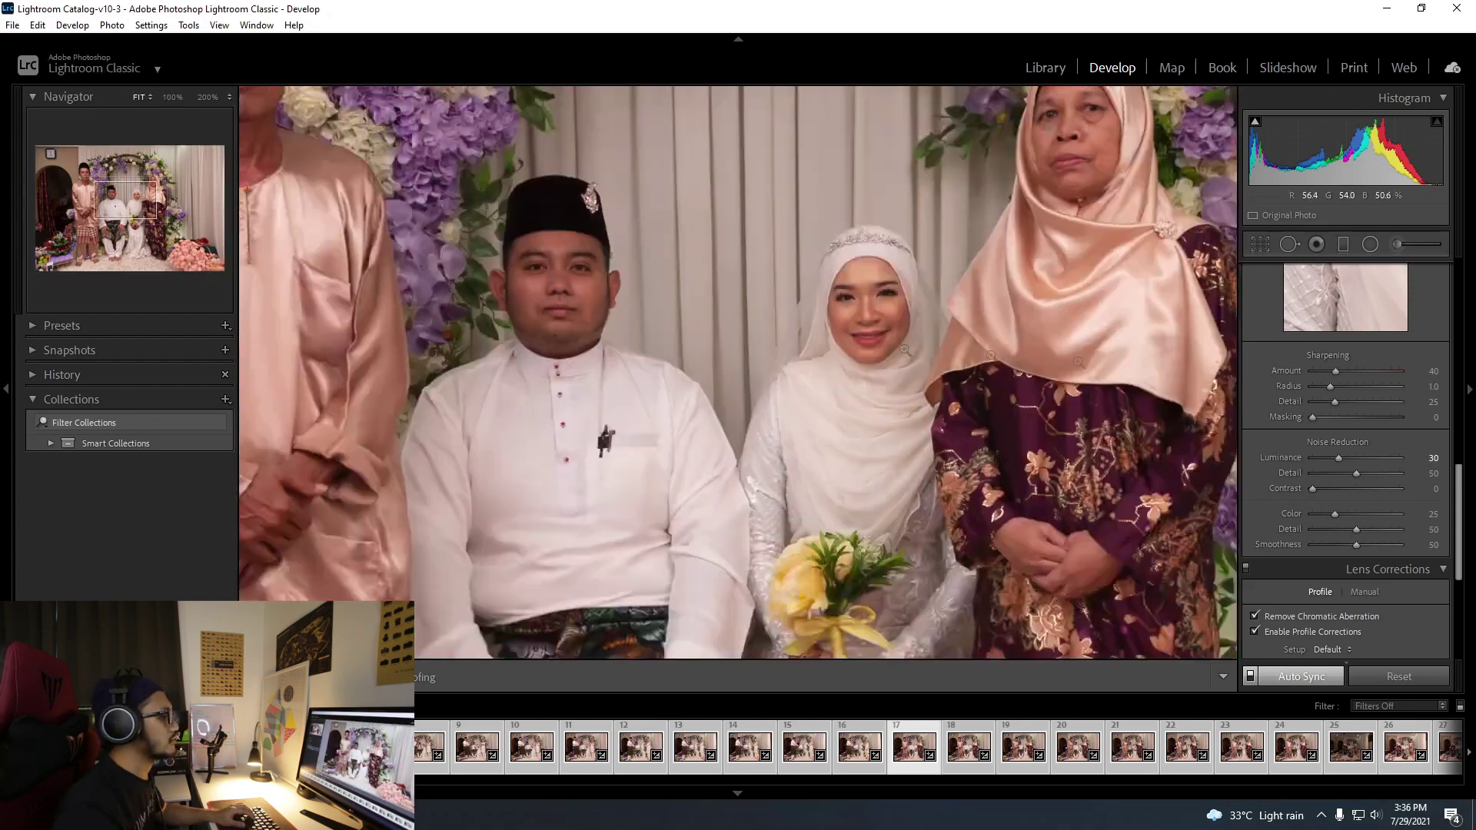
click(905, 351)
Inspect photo 17 up close and cool the white balance of all selected photos to a Temp of 4700.
scroll(1423, 454, up, 10)
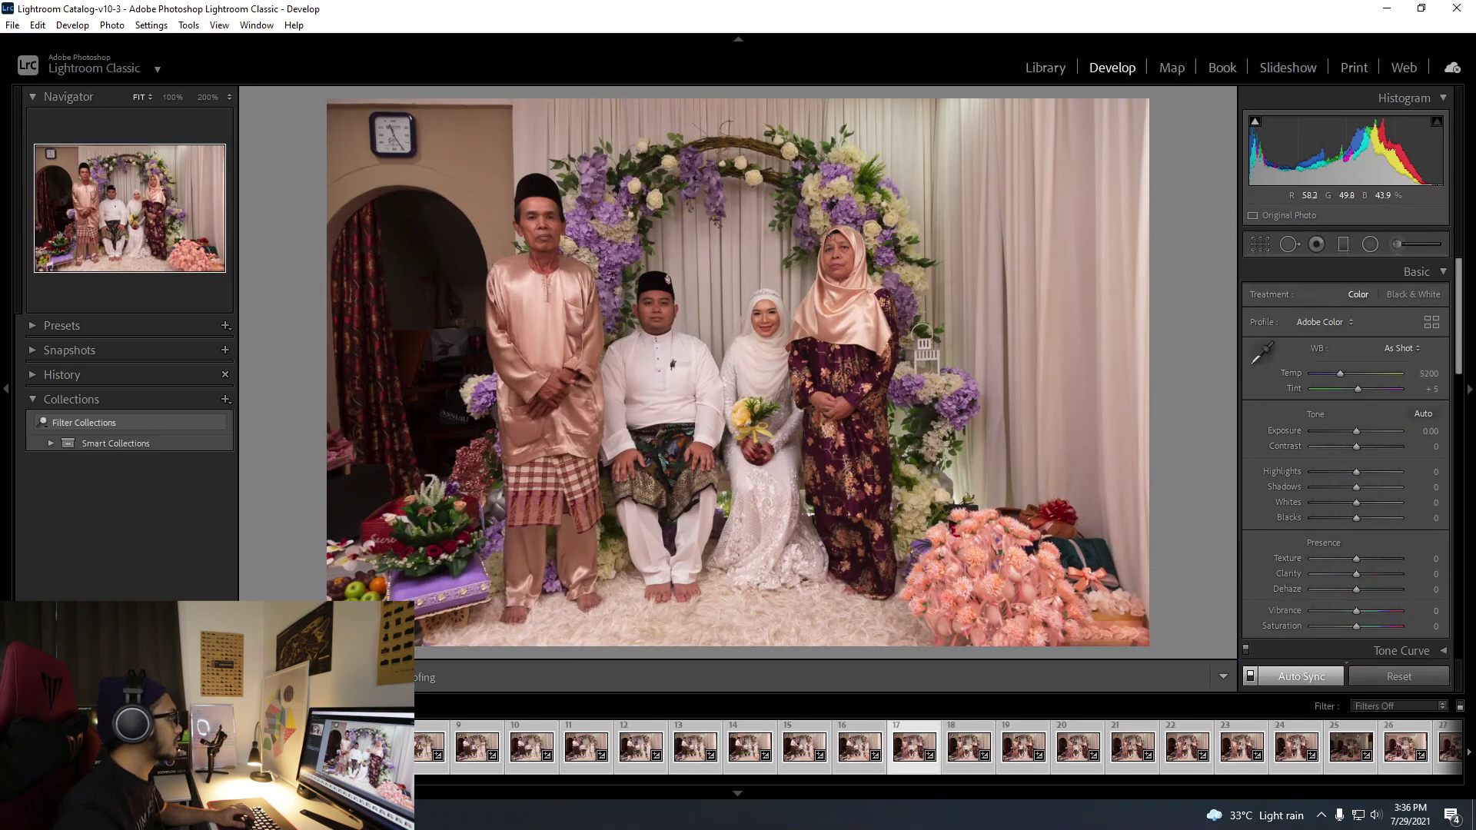
click(688, 238)
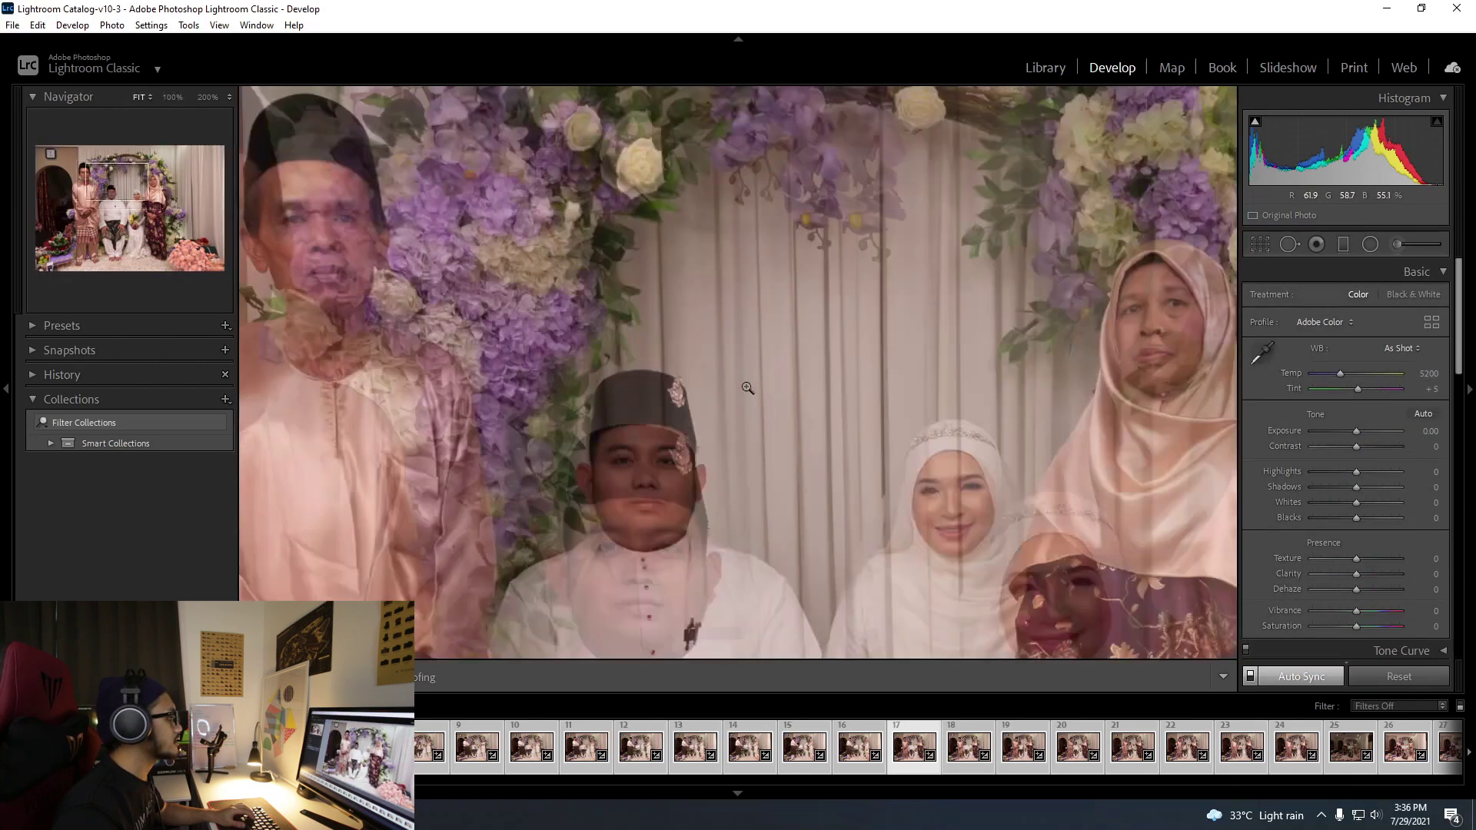
click(747, 389)
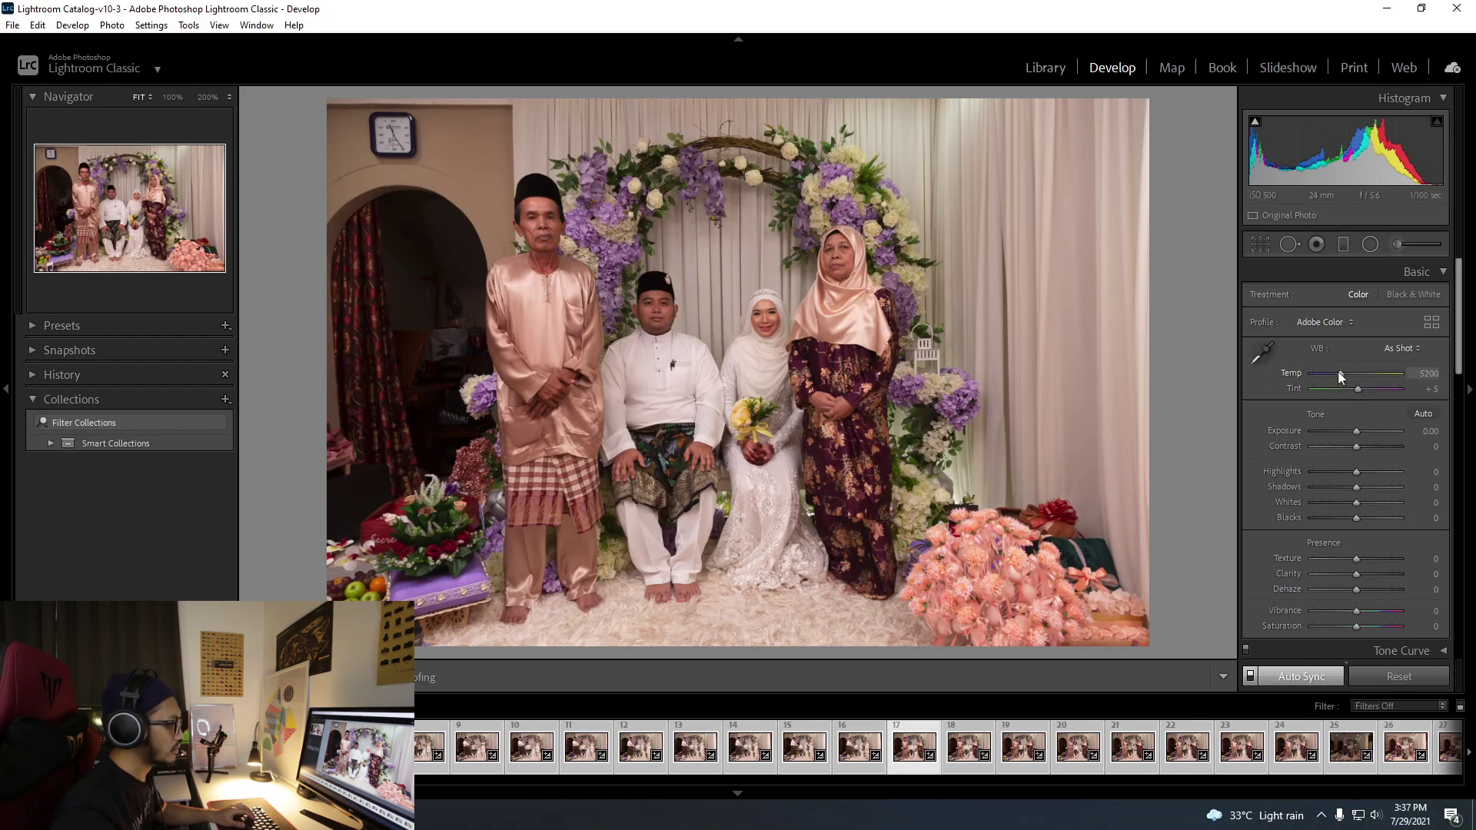
drag(1340, 373, 1336, 375)
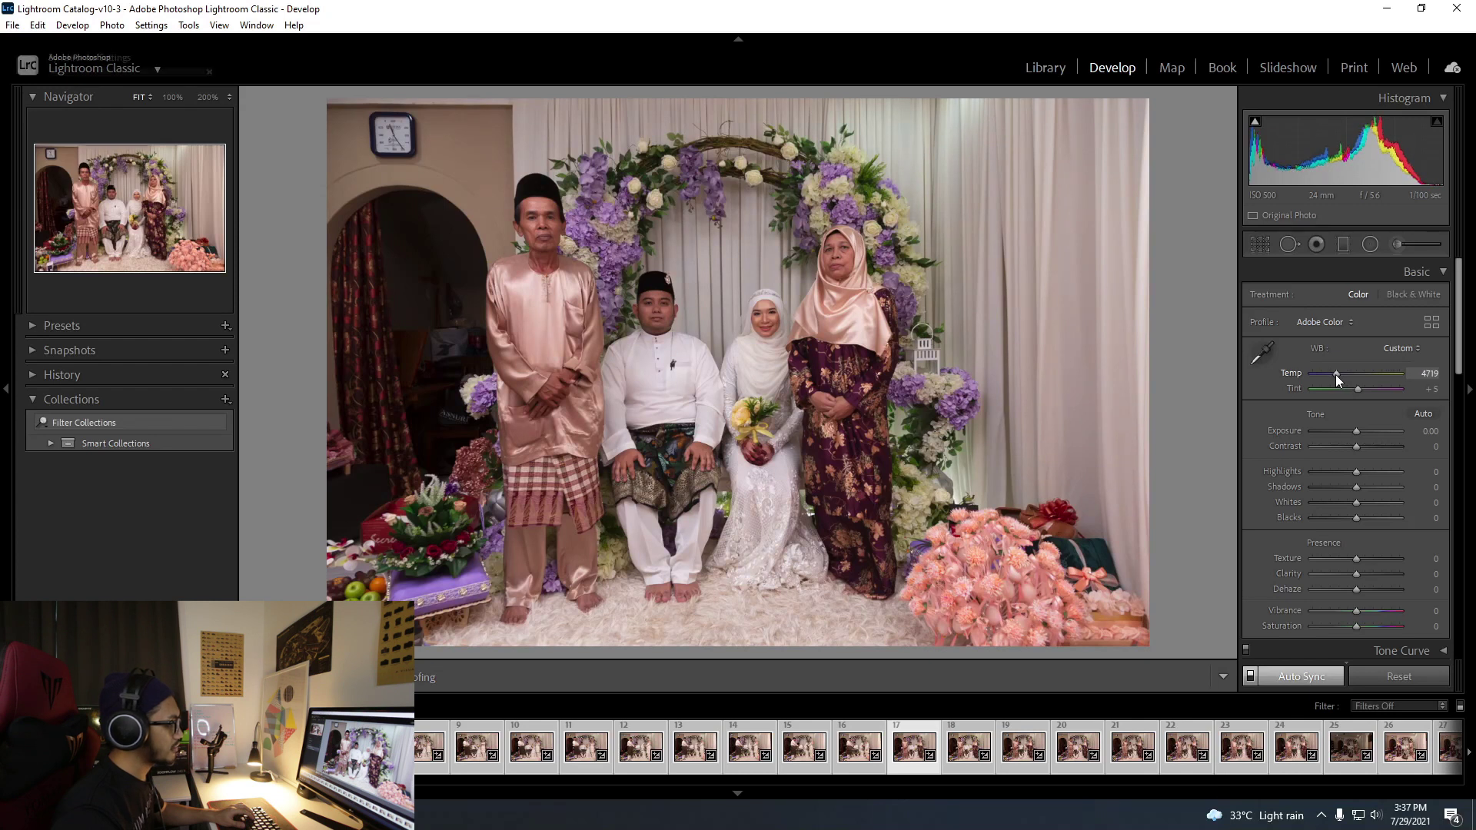
click(1419, 375)
text(4700)
key(Return)
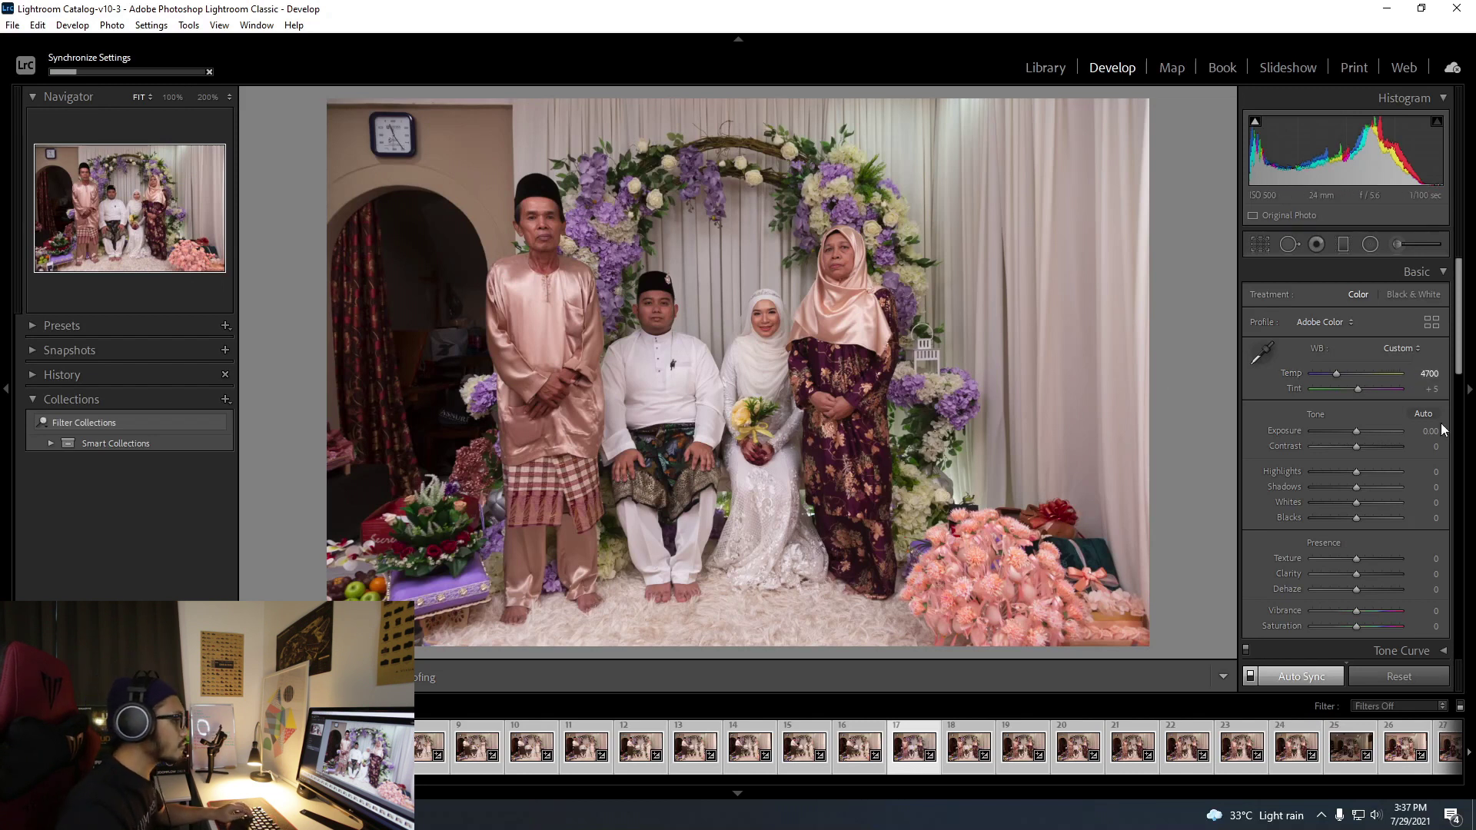
Set Vibrance to +15 and Saturation to +5 for all selected photos.
scroll(1282, 532, down, 3)
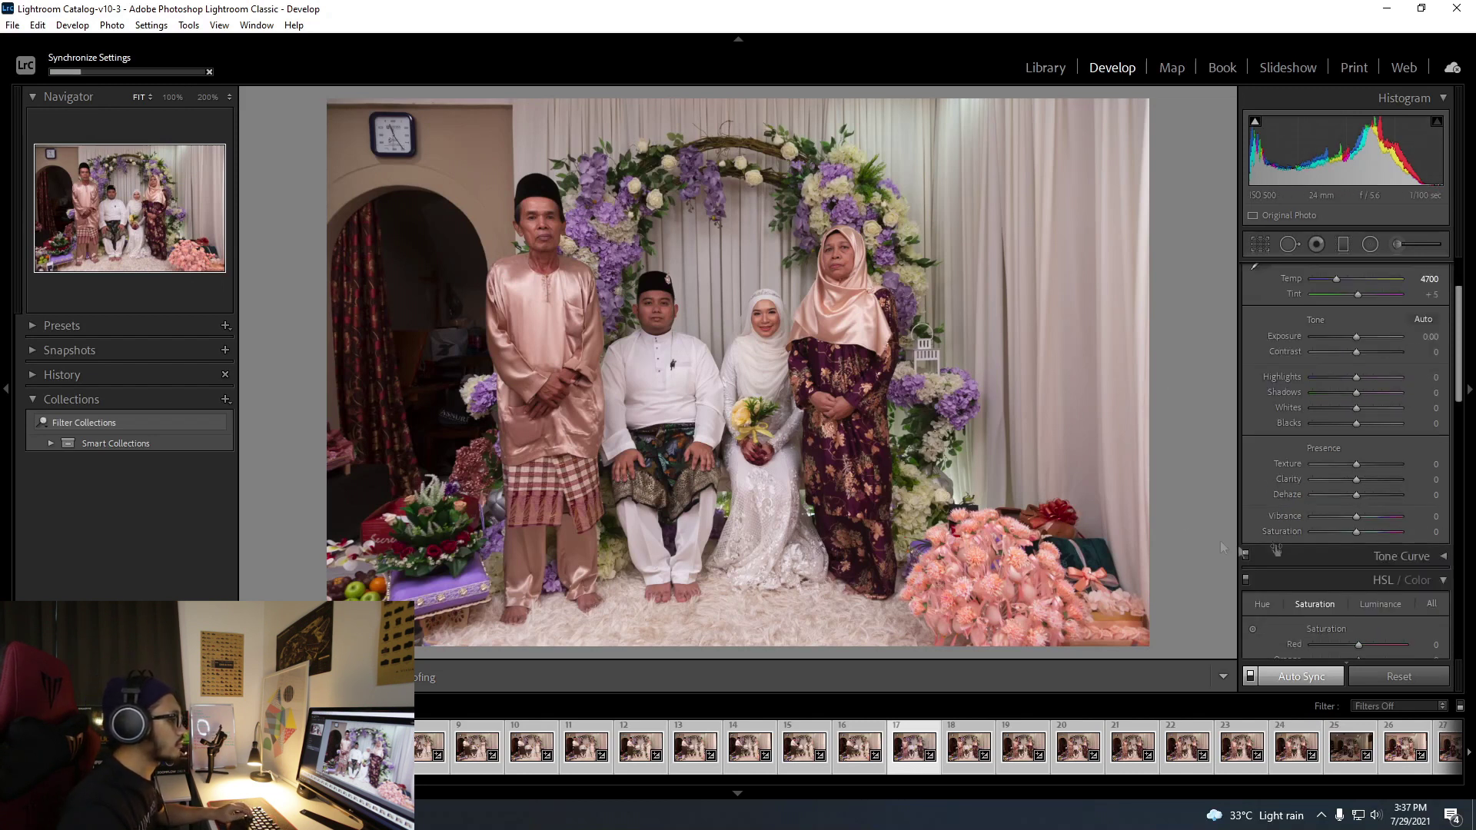
click(1428, 516)
text(5)
key(Return)
click(1406, 533)
text(5)
key(Return)
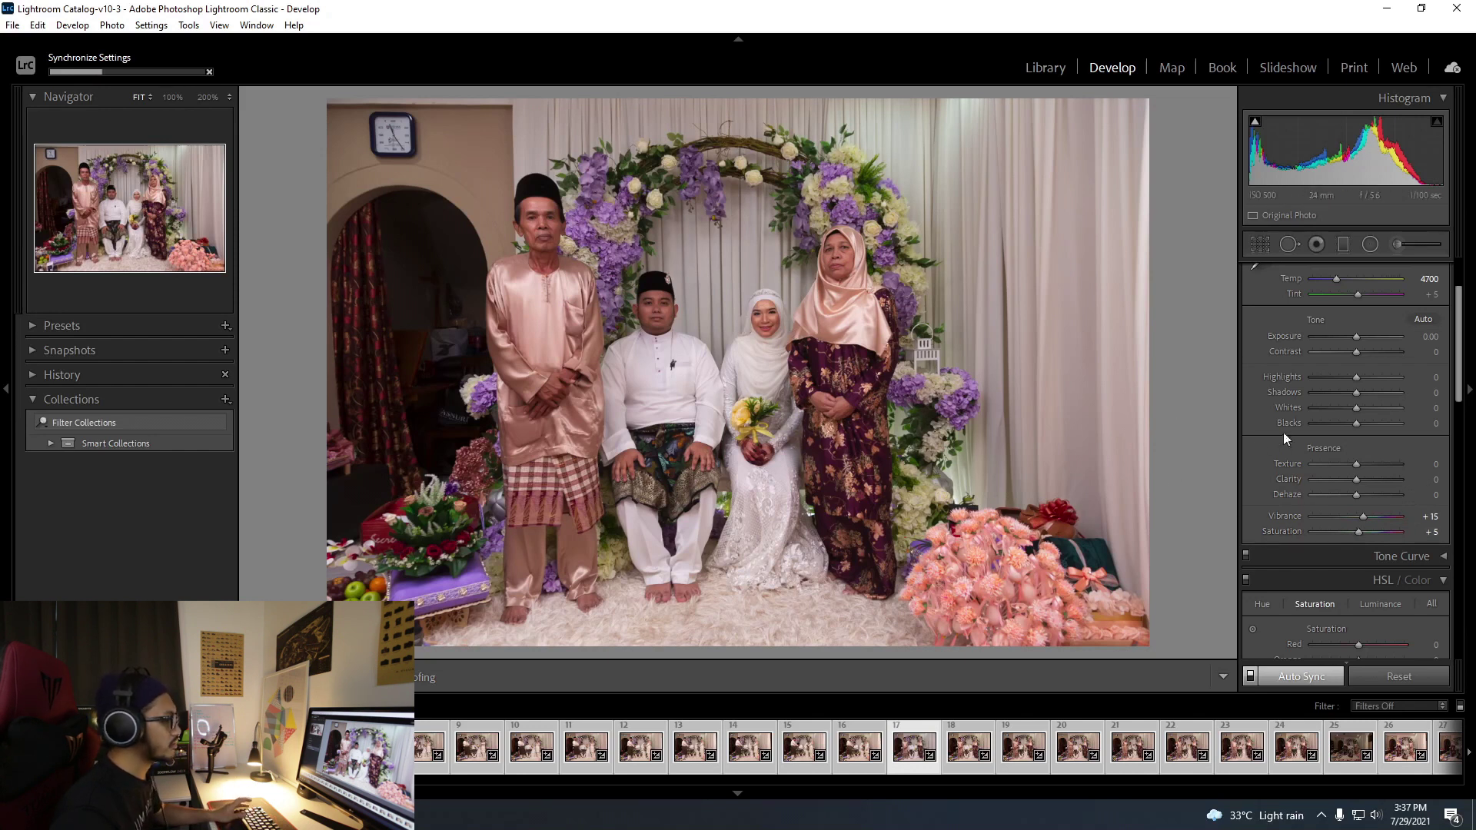
Check the couple's faces in photo 17 at 100%, and bring up the portrait of the bride leaning on the groom's shoulder.
mouse_move(1460, 363)
mouse_down()
mouse_move(1460, 492)
mouse_move(1460, 360)
mouse_up()
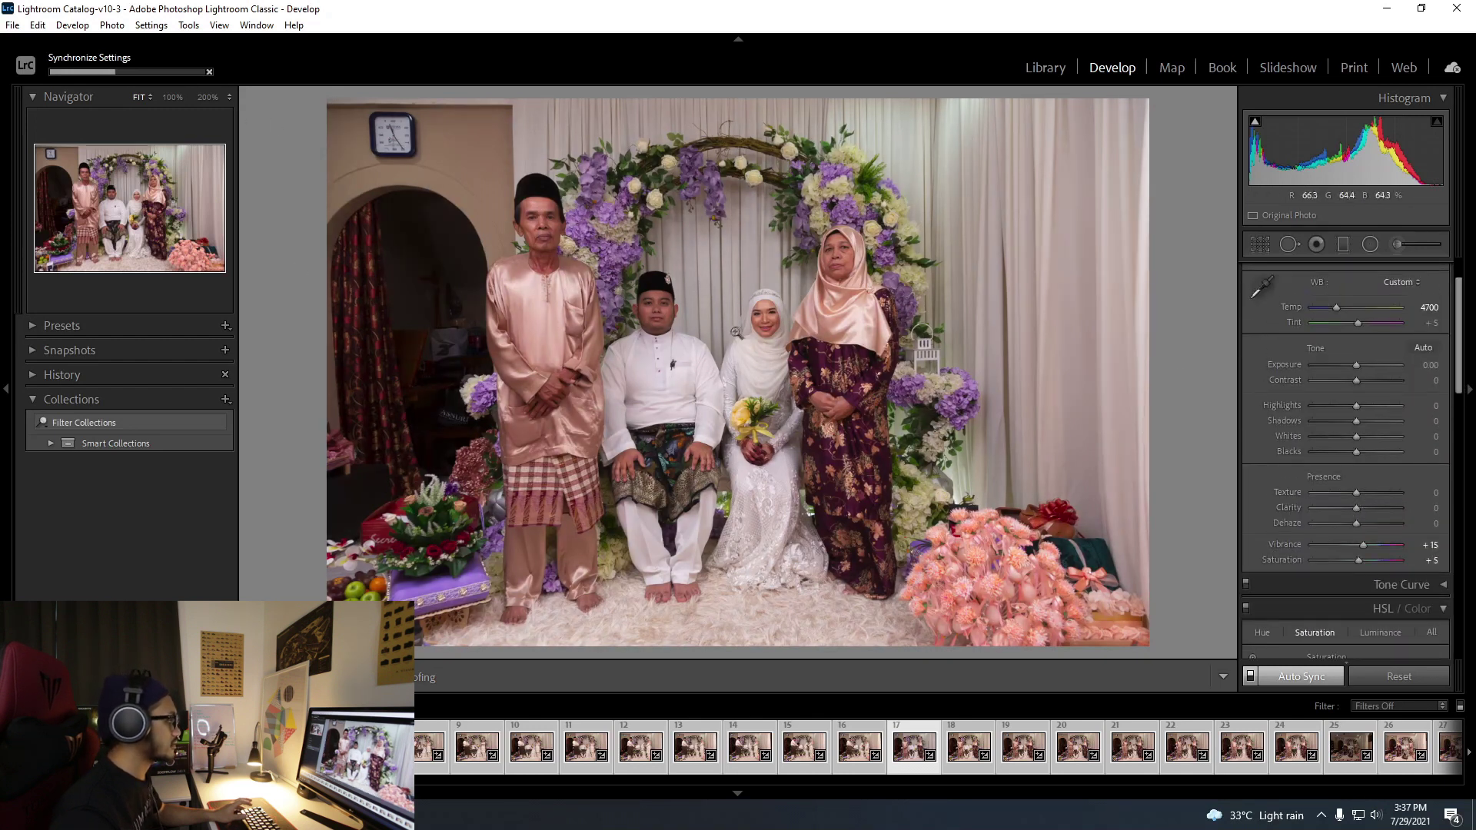
click(737, 333)
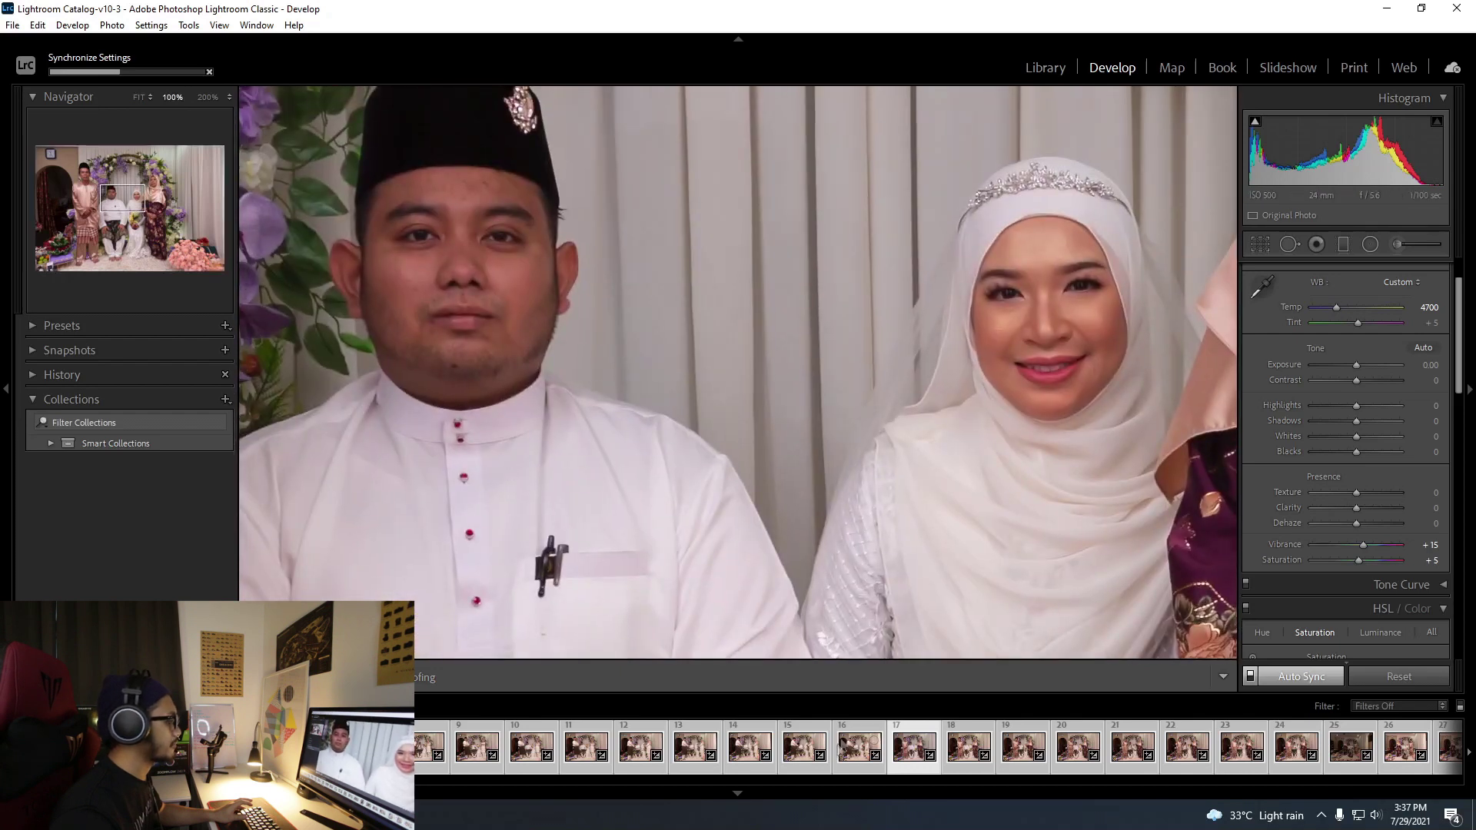
scroll(932, 749, down, 15)
scroll(884, 749, down, 6)
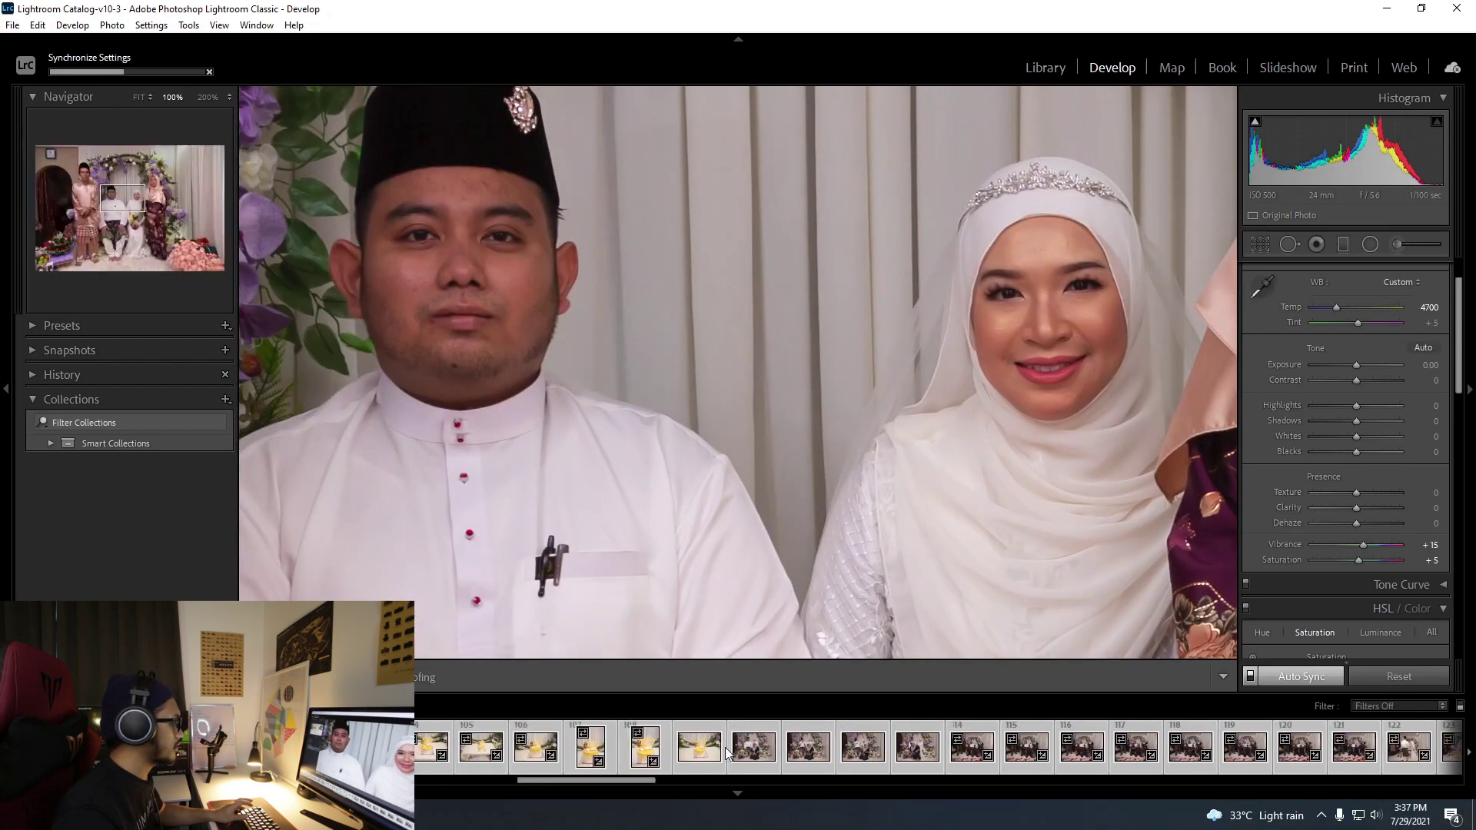
scroll(836, 753, down, 2)
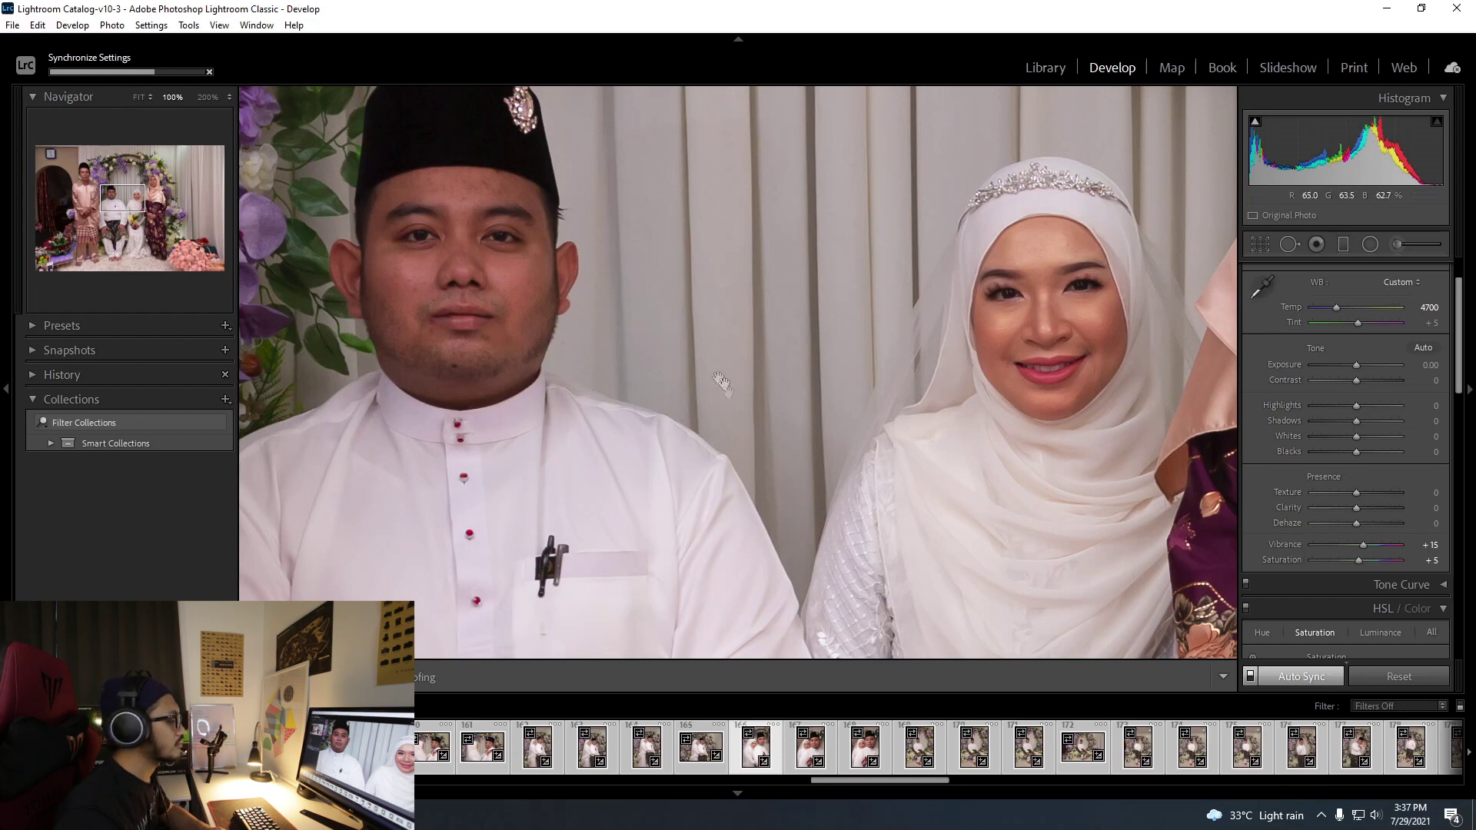
click(674, 392)
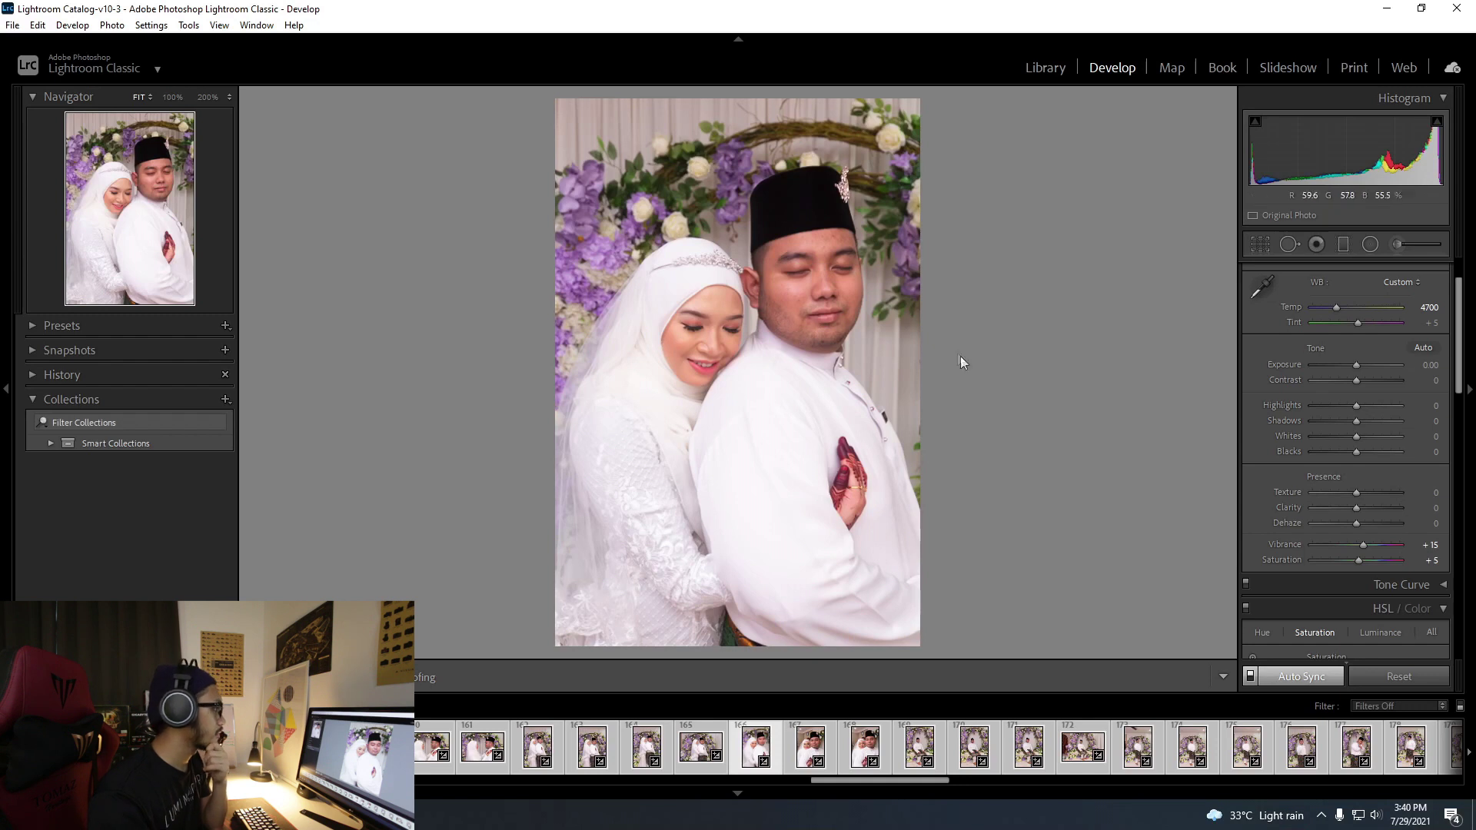
Examine the bride's skin and facial details in the couple portrait at 100%.
click(681, 323)
drag(715, 339, 750, 312)
click(794, 349)
click(716, 292)
click(692, 333)
click(725, 333)
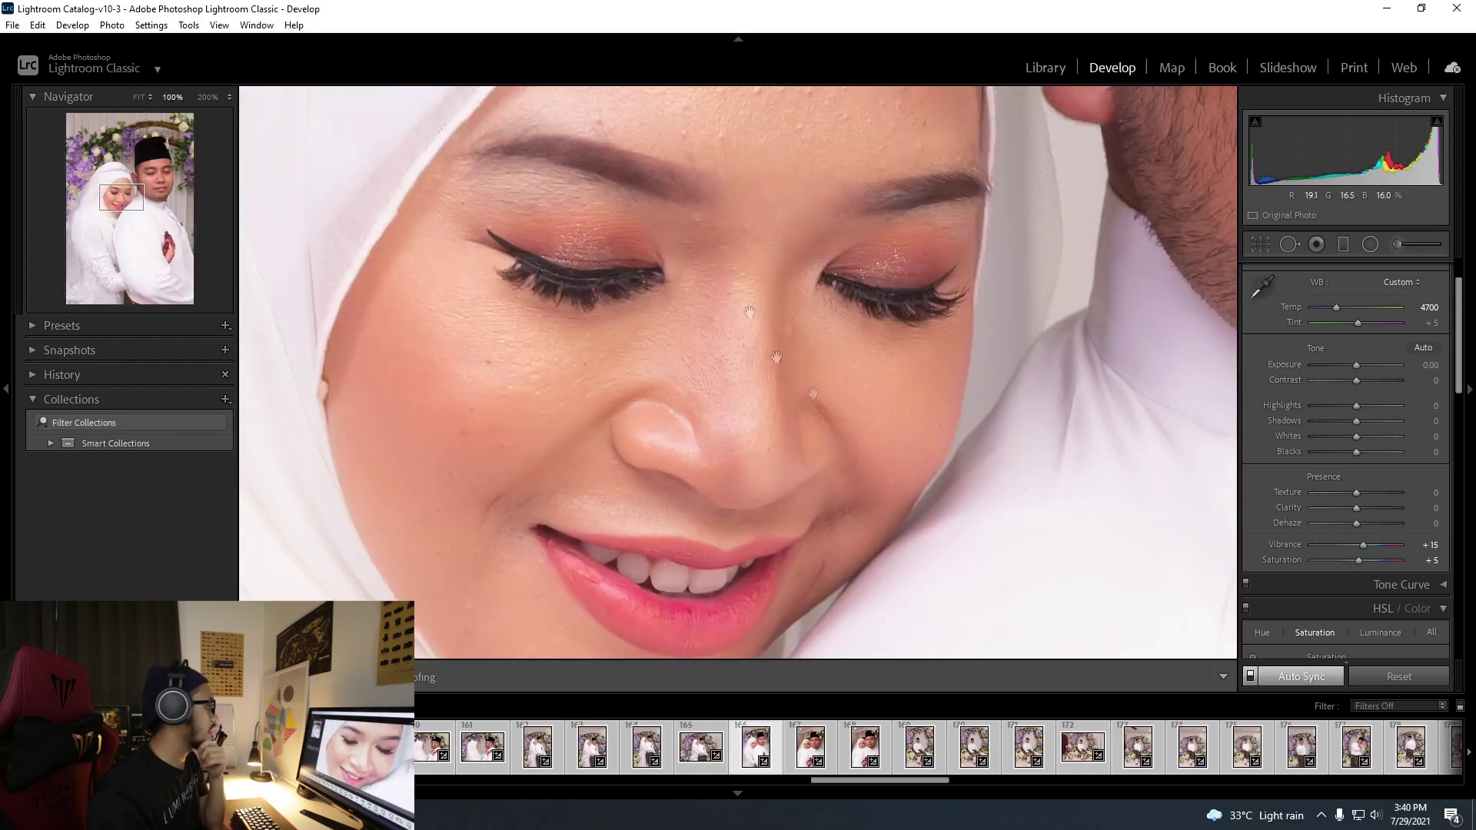
click(880, 346)
click(880, 346)
click(851, 378)
click(851, 378)
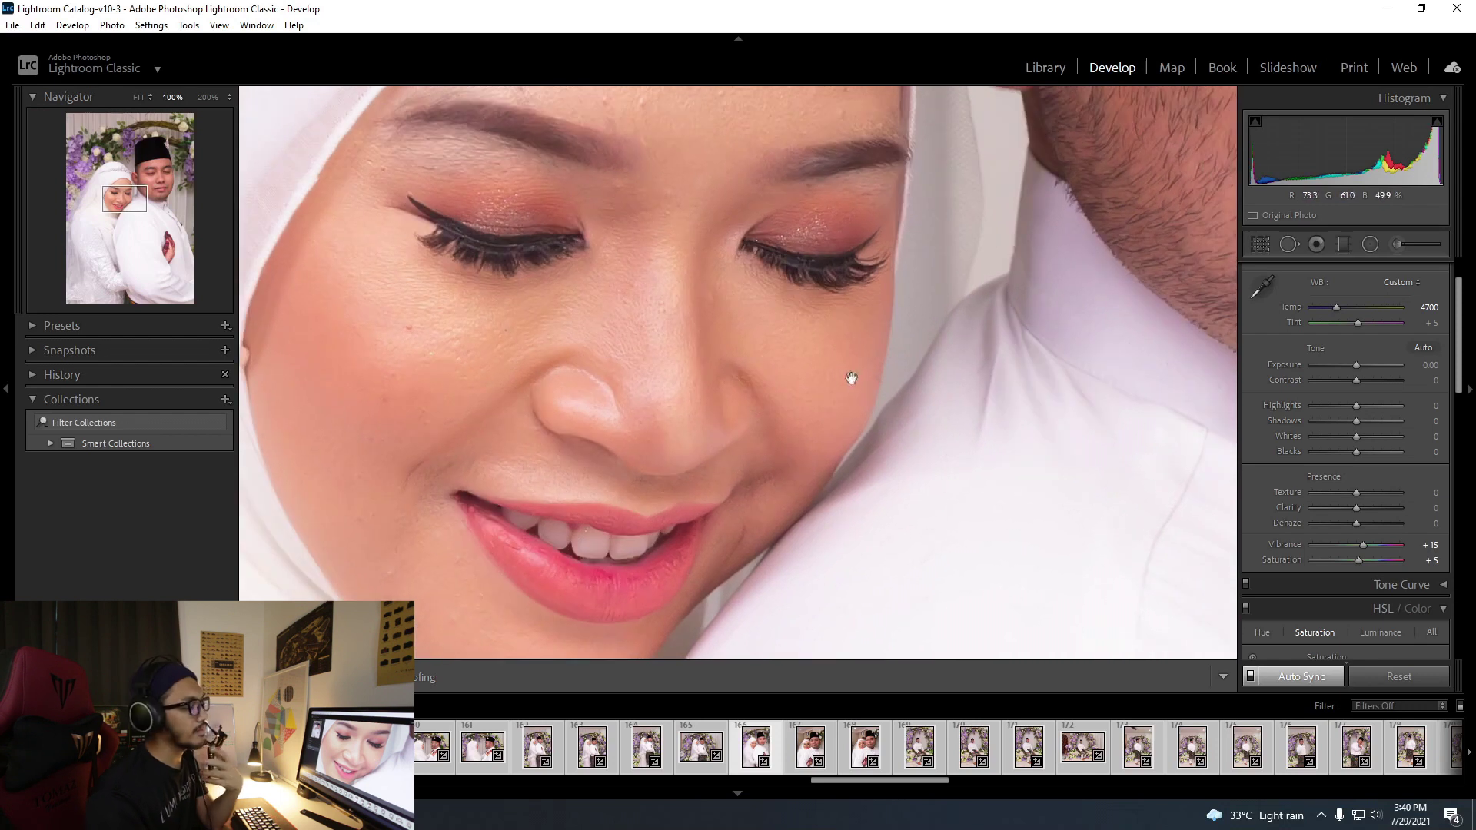
click(925, 320)
click(926, 320)
click(884, 438)
click(883, 438)
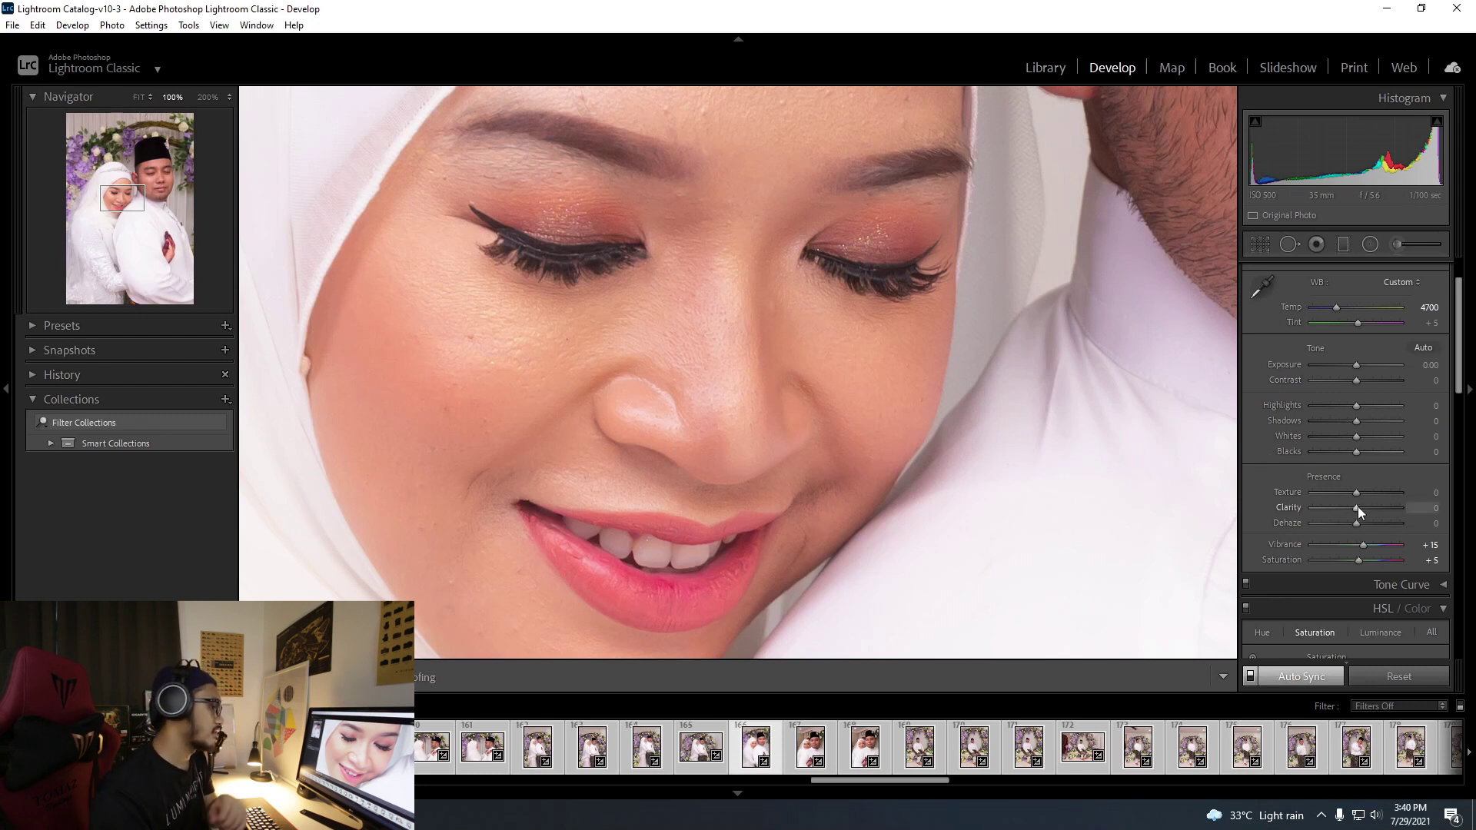
Set Clarity to -20 for all selected photos while viewing the bride's face at 100%.
click(1432, 508)
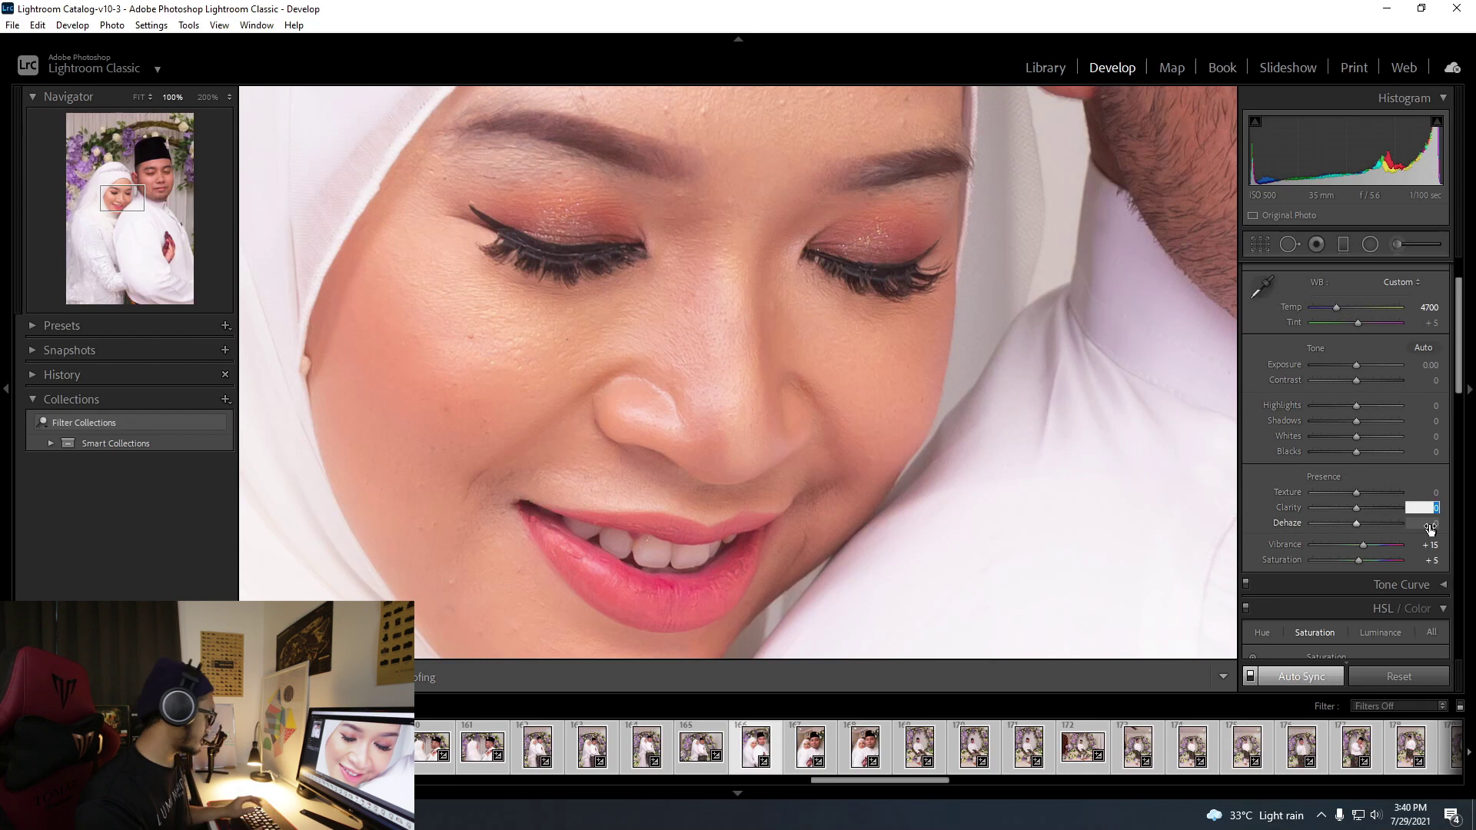
text(-)
text(10)
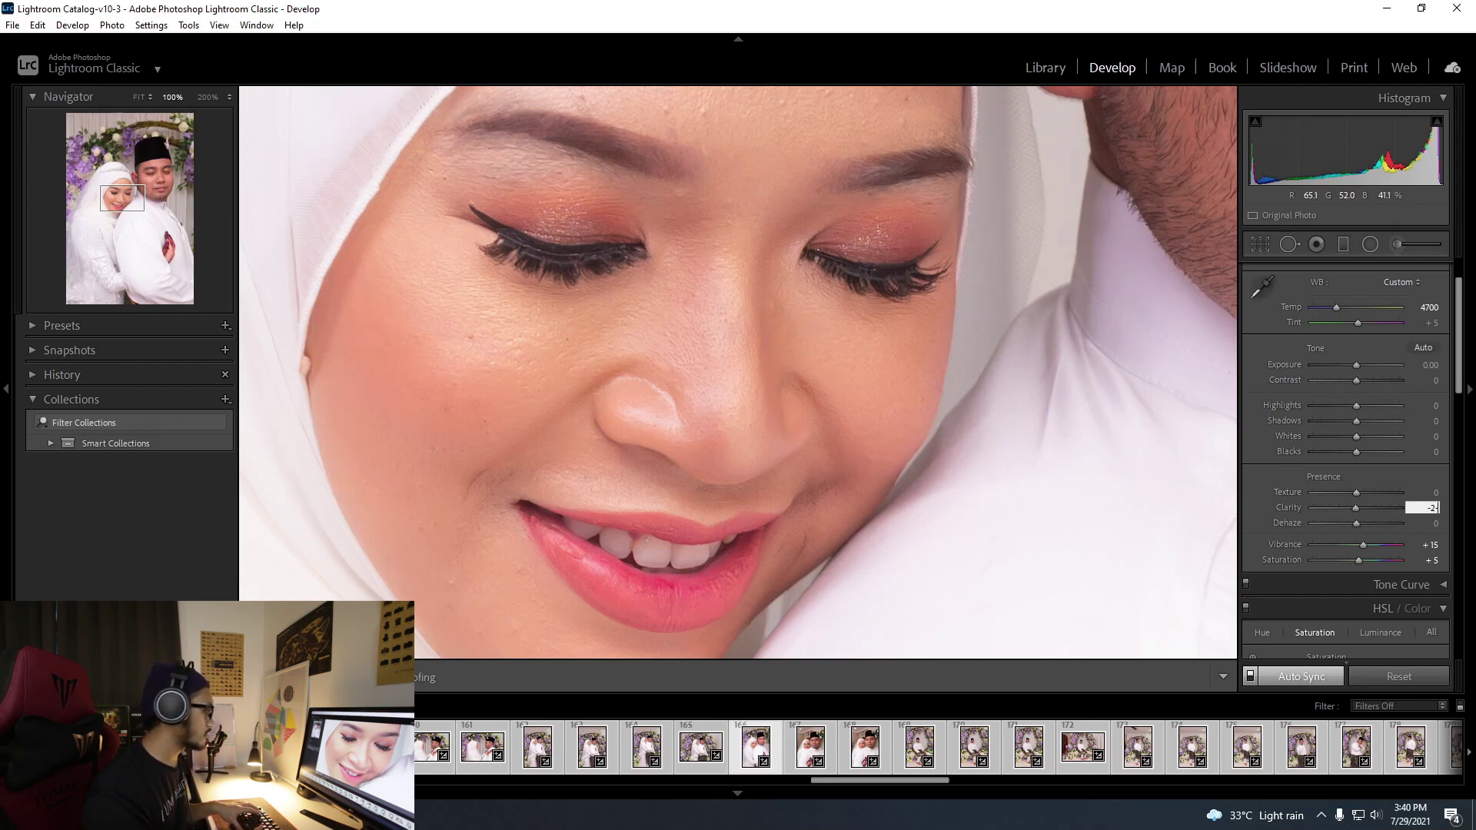
text(0)
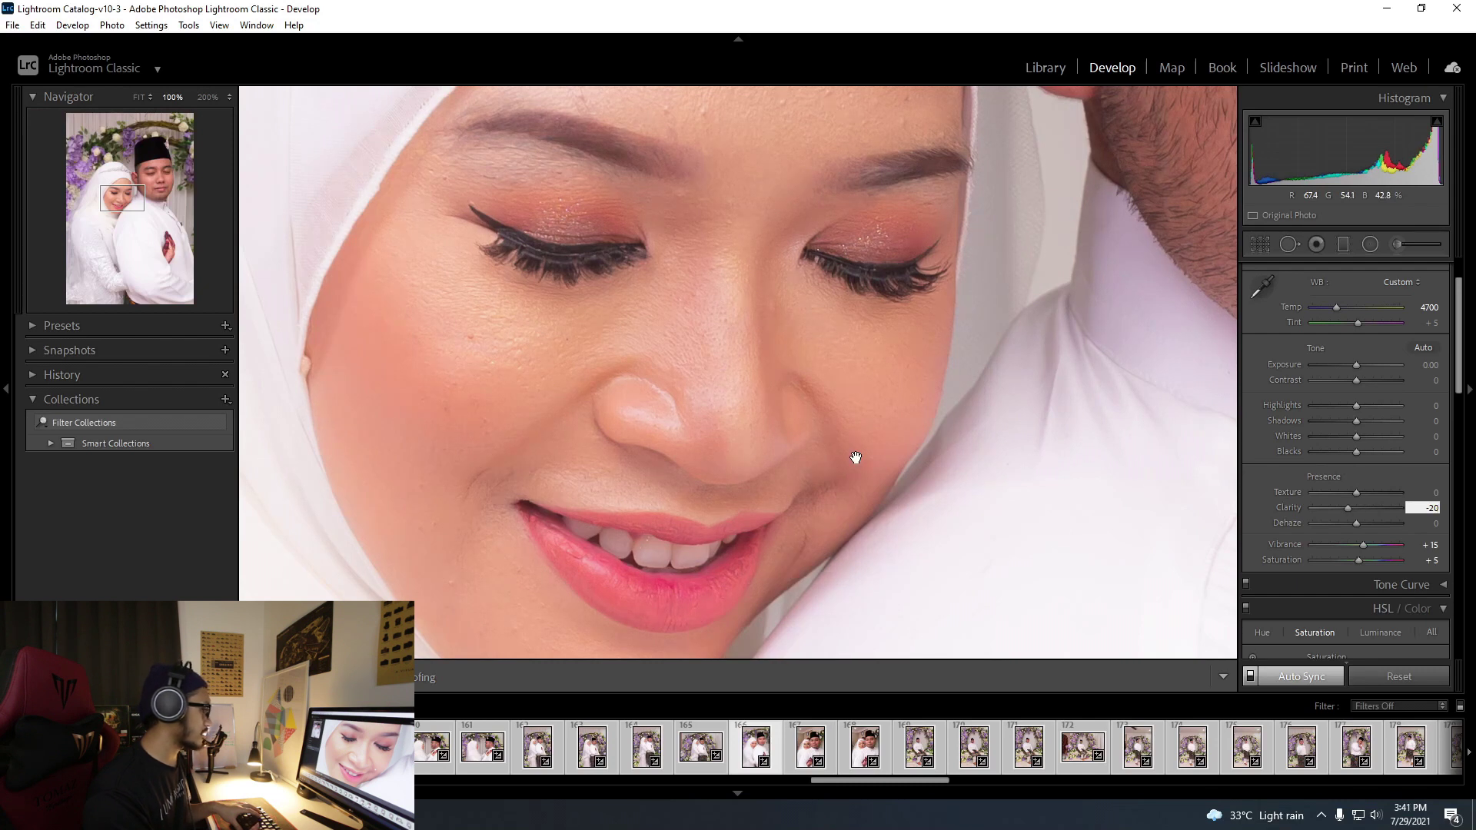
key(BackSpace)
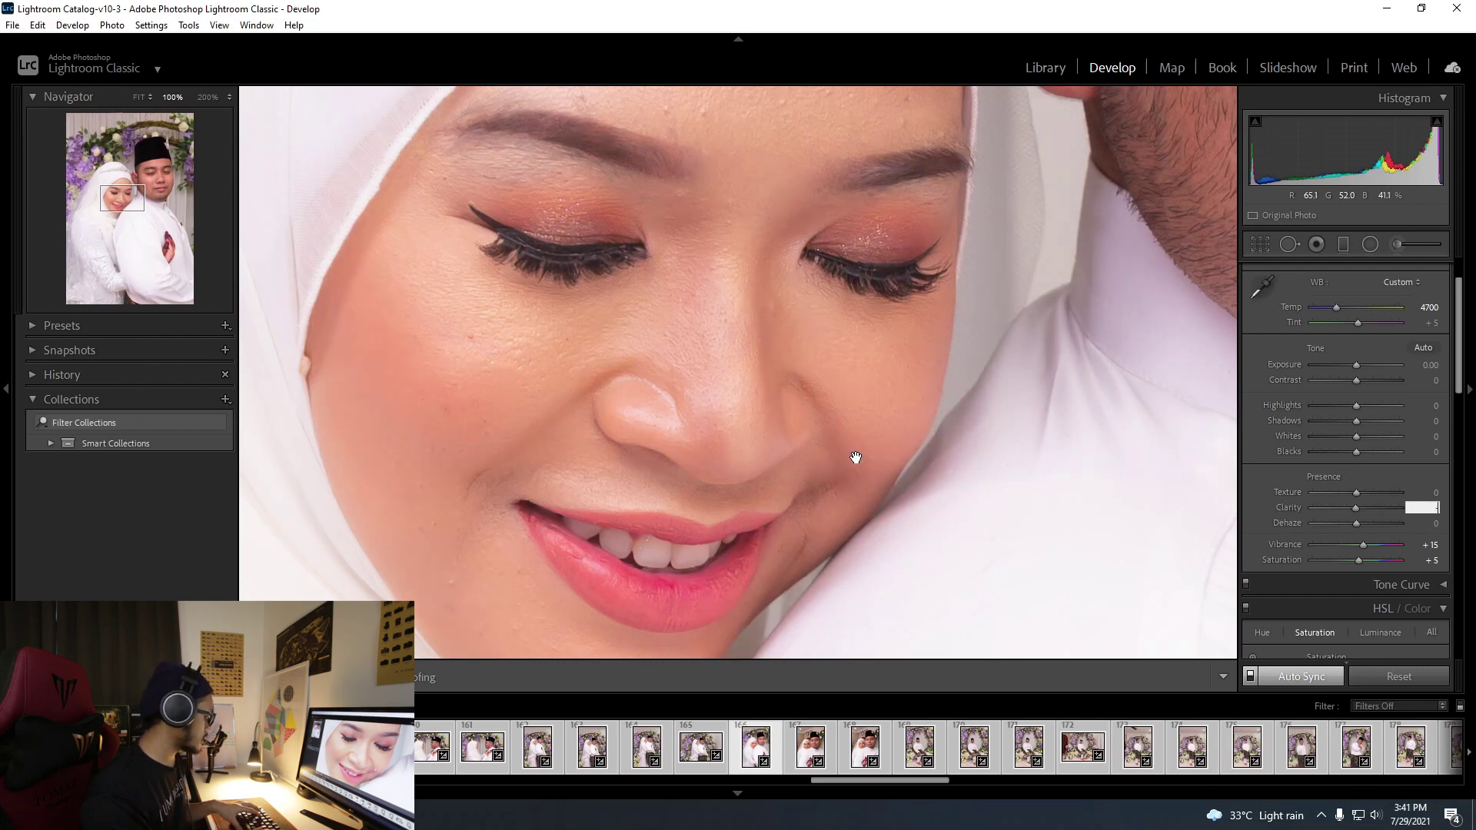
text(1)
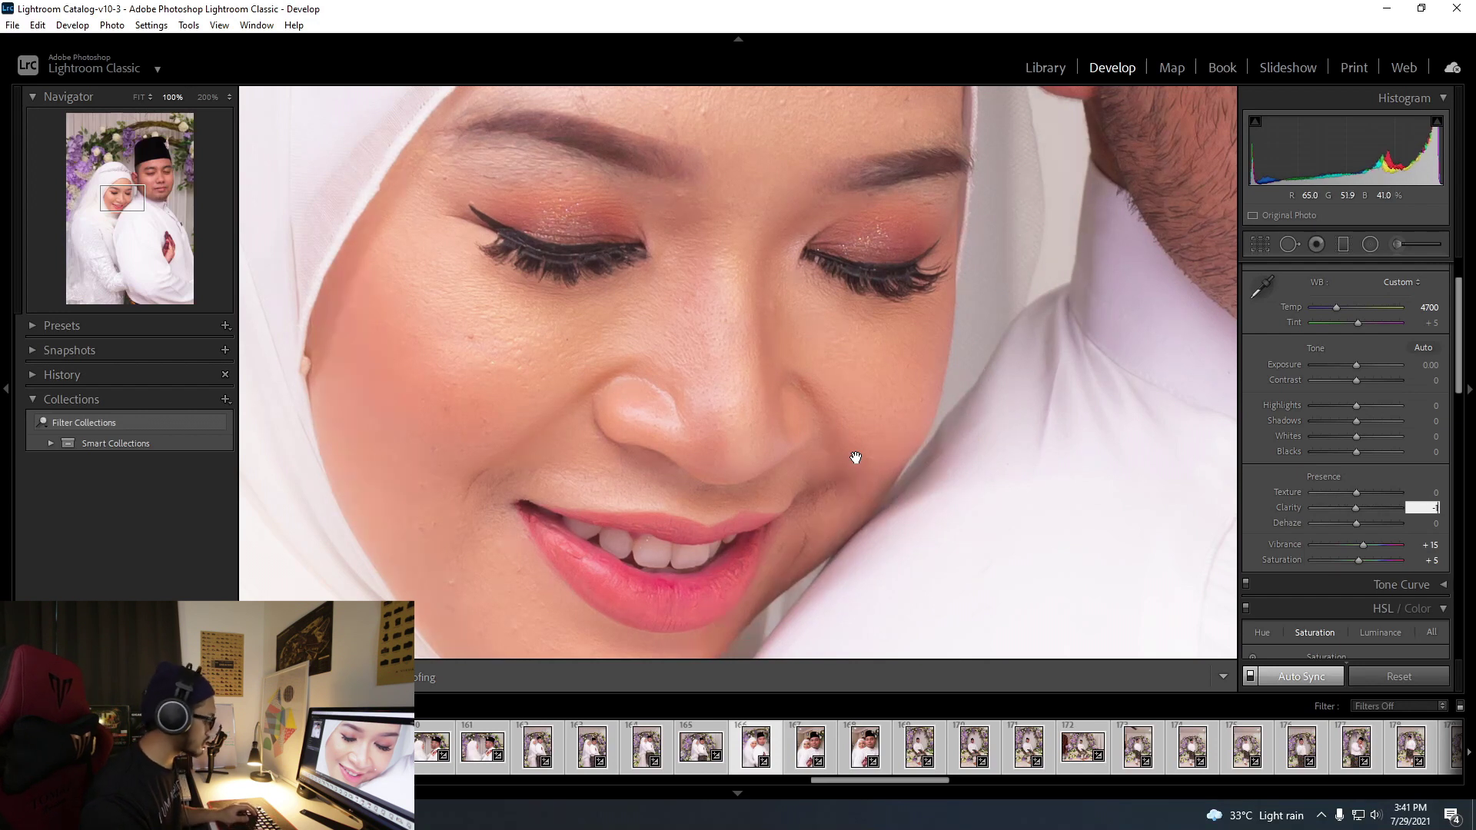
text(20)
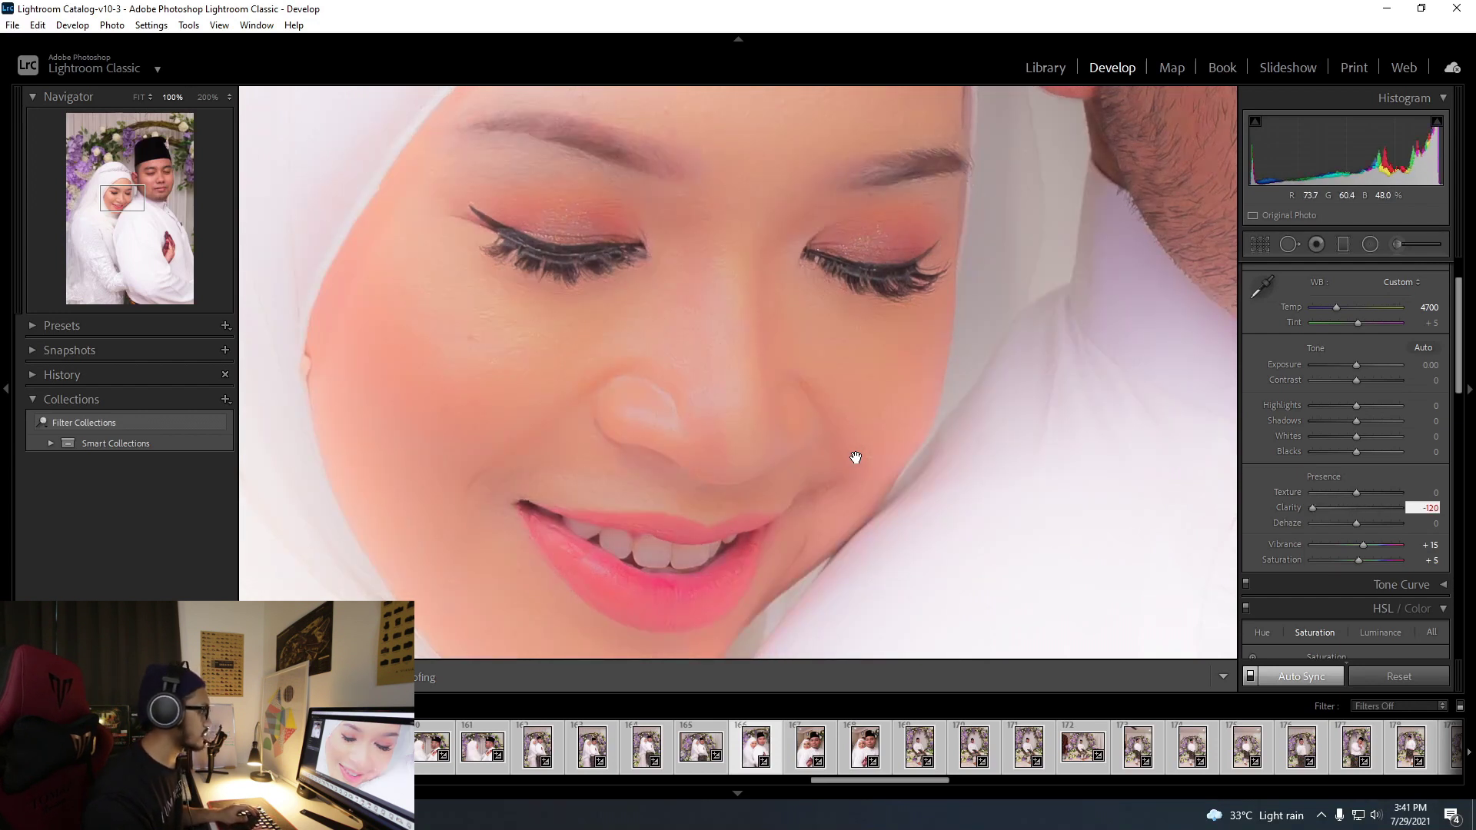
key(Left)
key(Left)
key(BackSpace)
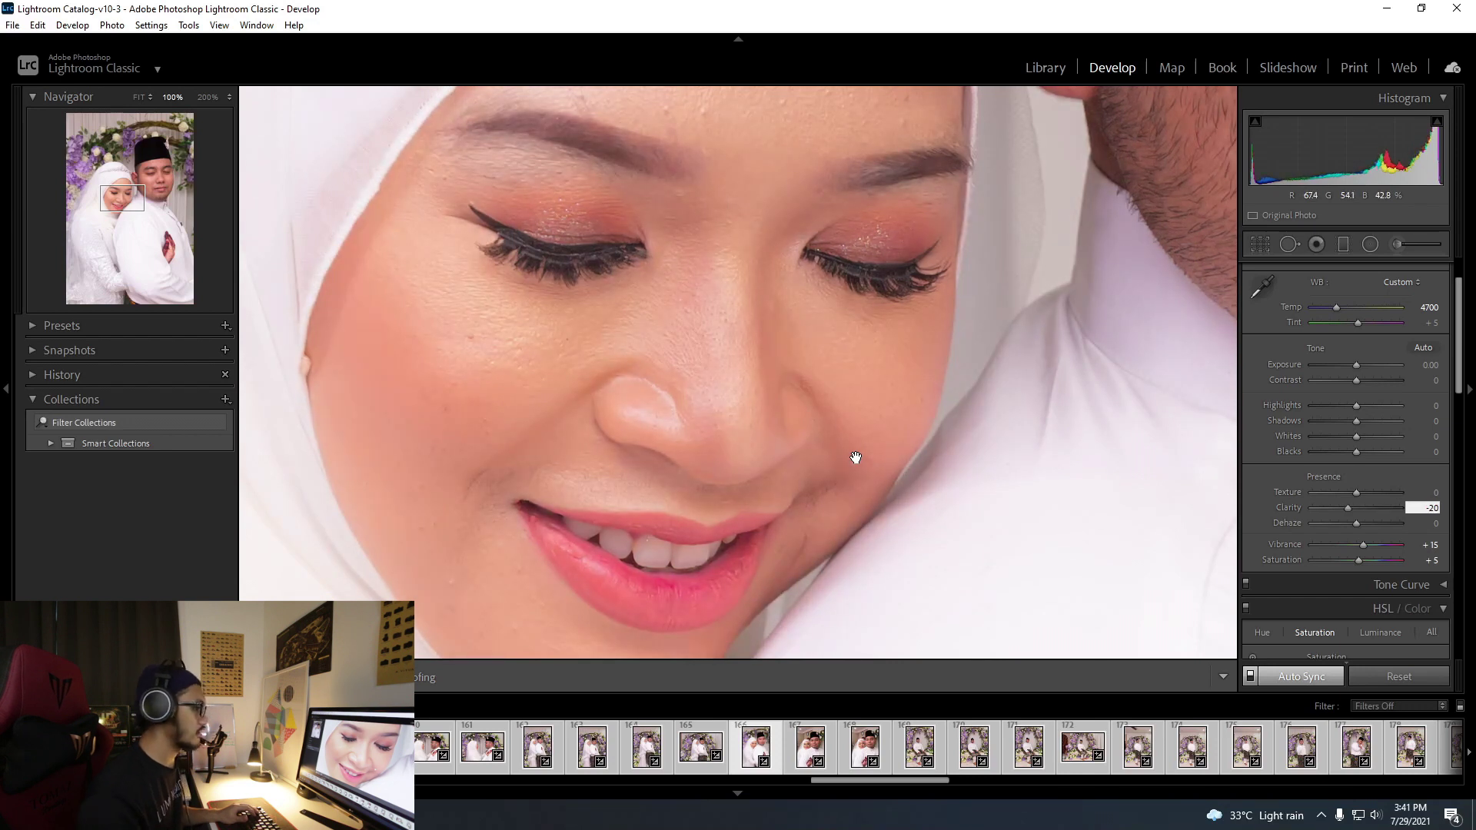
key(Return)
Set Texture to +5 for all selected photos and check the whole portrait of the bride leaning on the groom.
click(1434, 492)
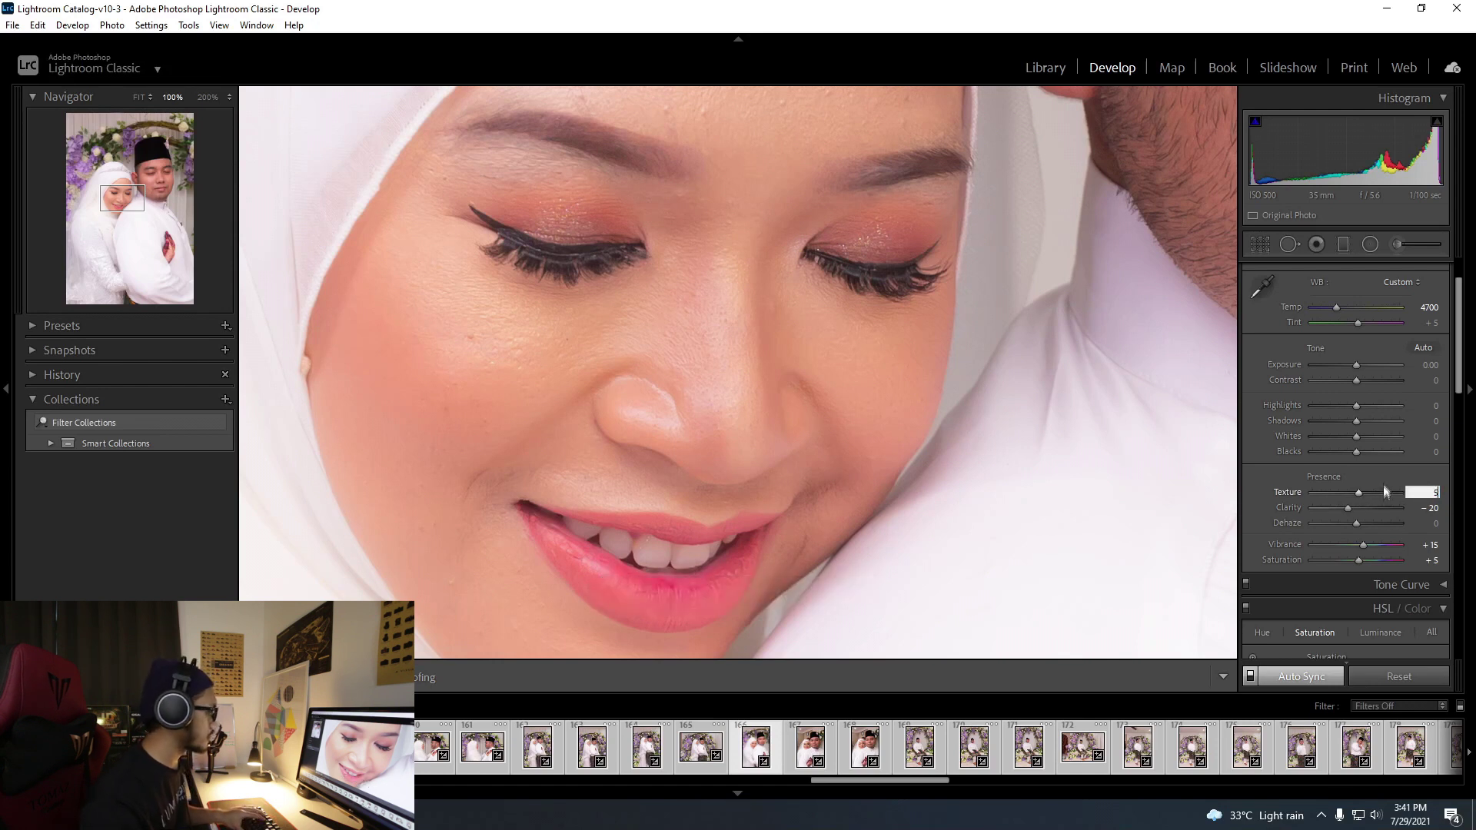
key(Return)
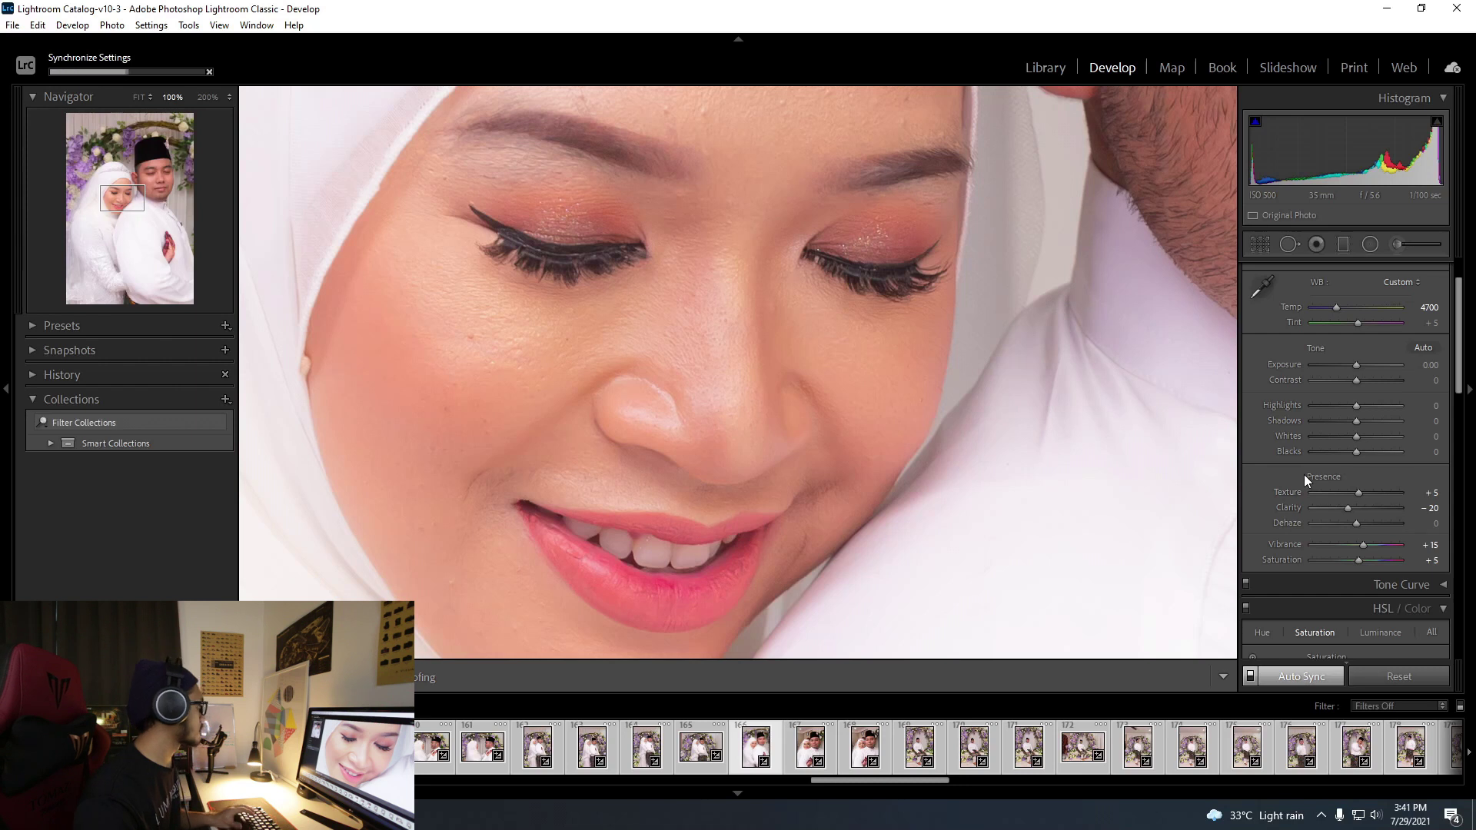
click(759, 370)
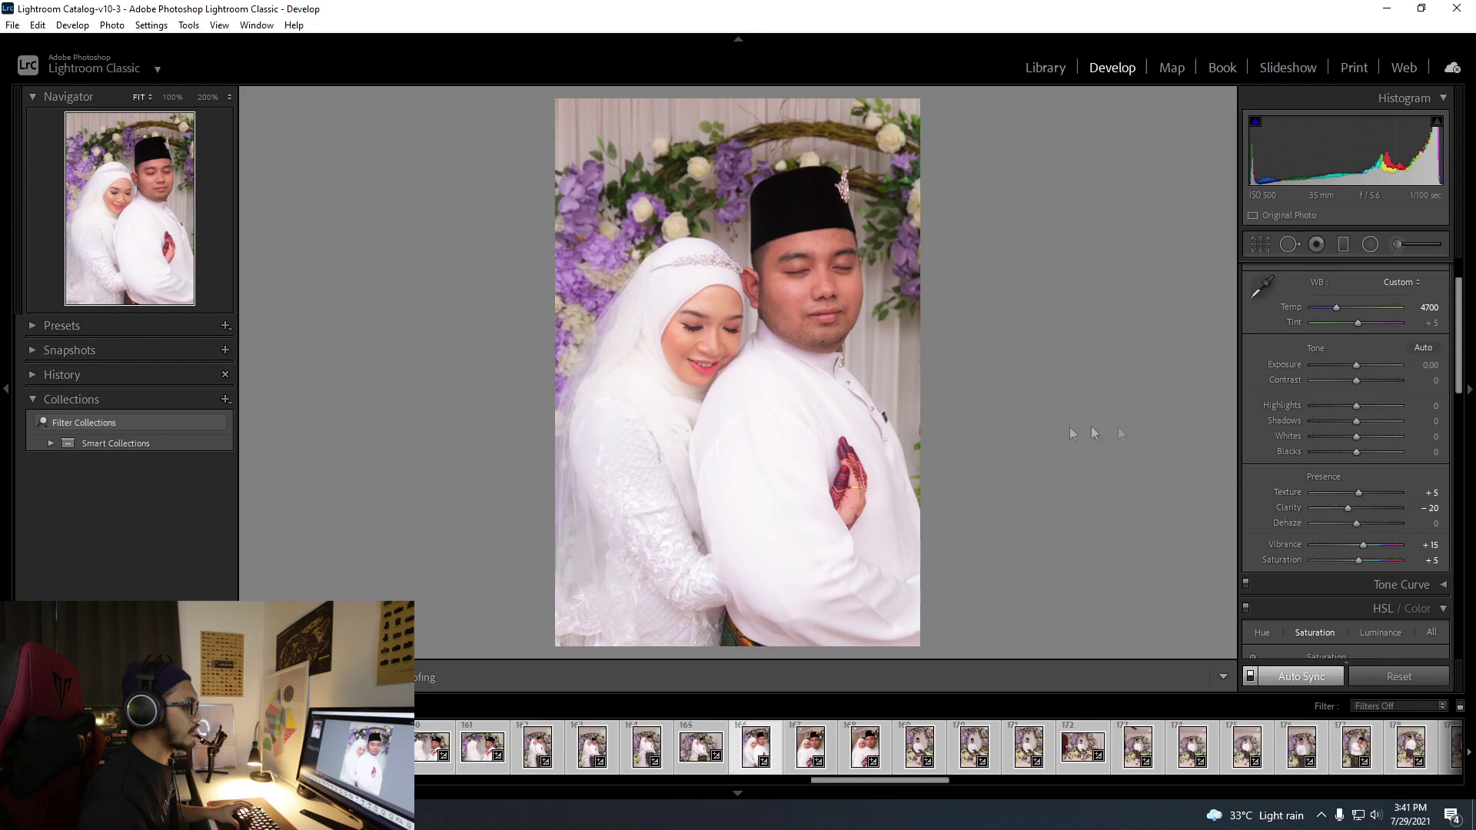
click(843, 369)
click(862, 369)
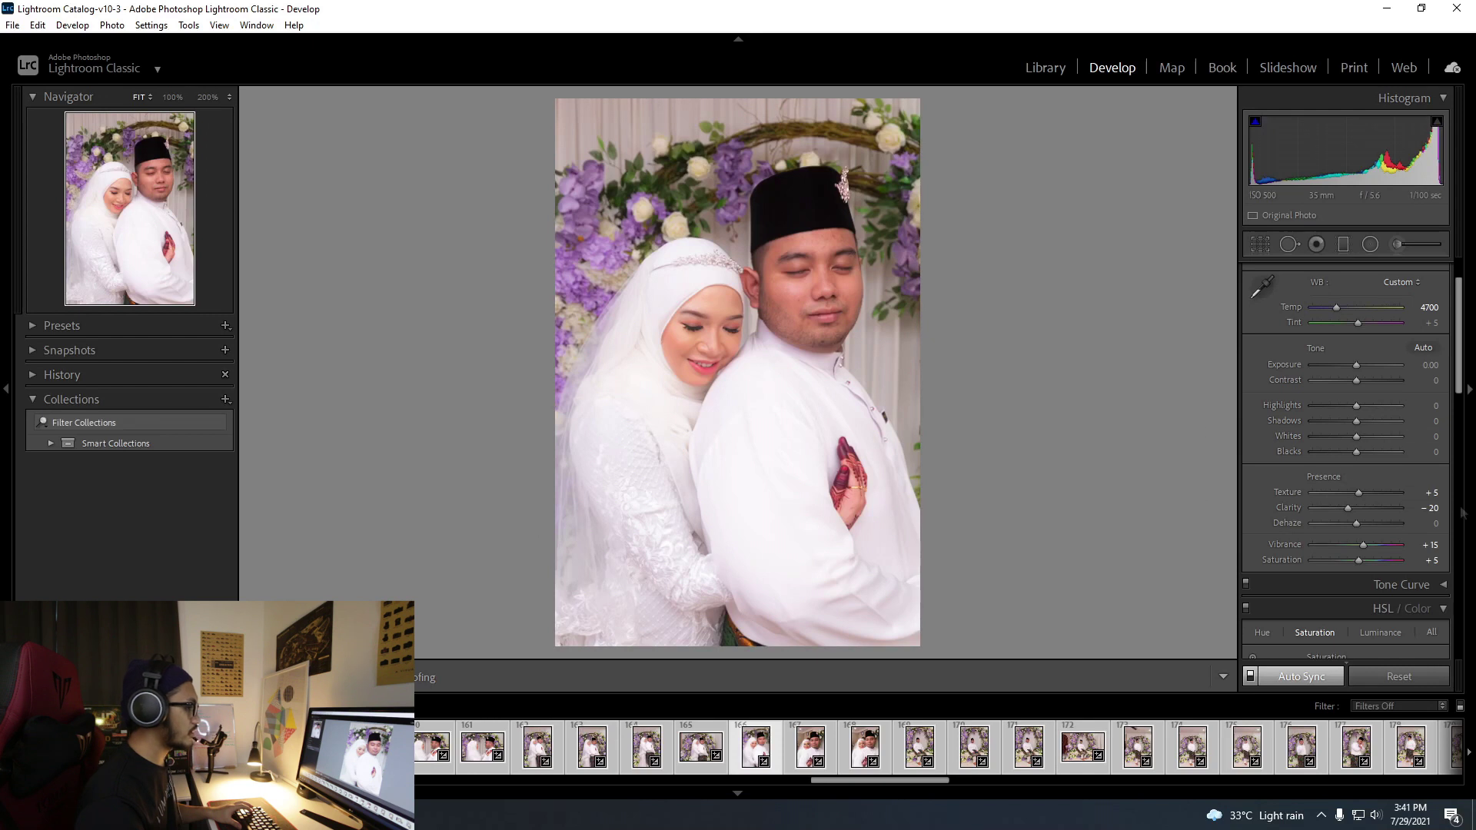
Using the groom-in-front and flower-arch photos, set Shadows to +7, Exposure to +0.26, Highlights to -63 and Whites to +5 for all selected photos.
click(809, 752)
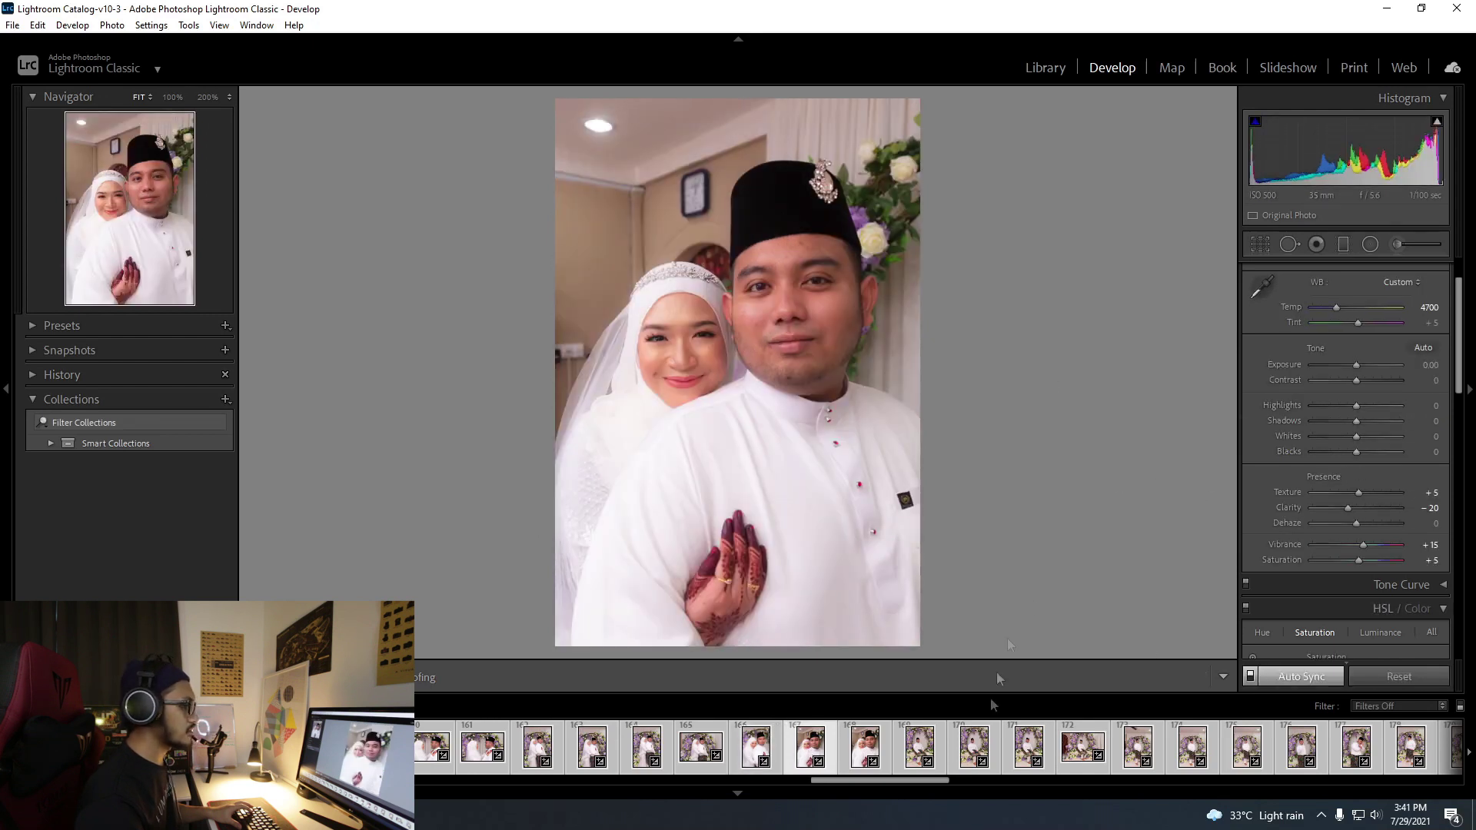
drag(1356, 420, 1359, 421)
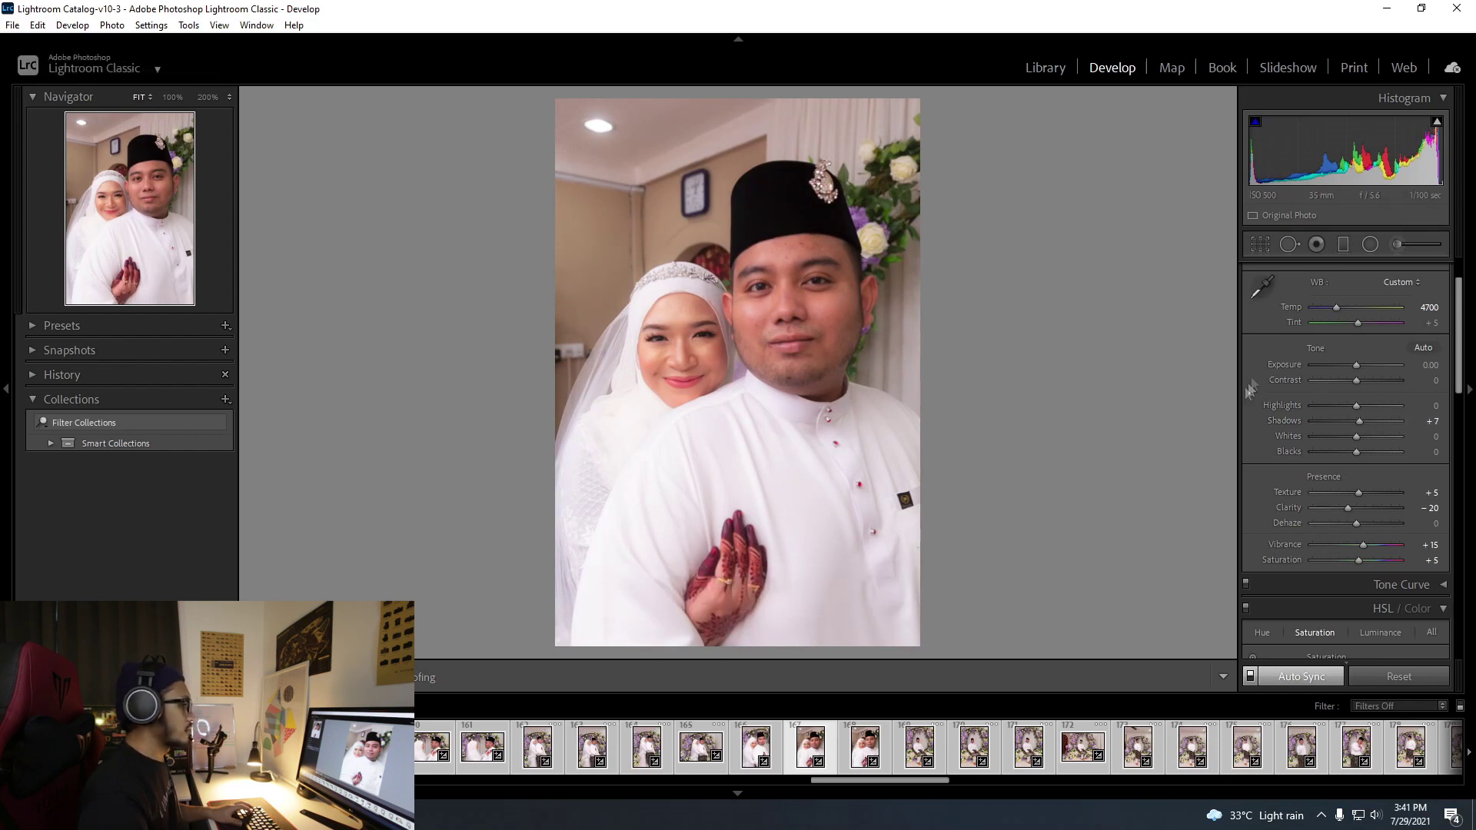
drag(1355, 364, 1327, 412)
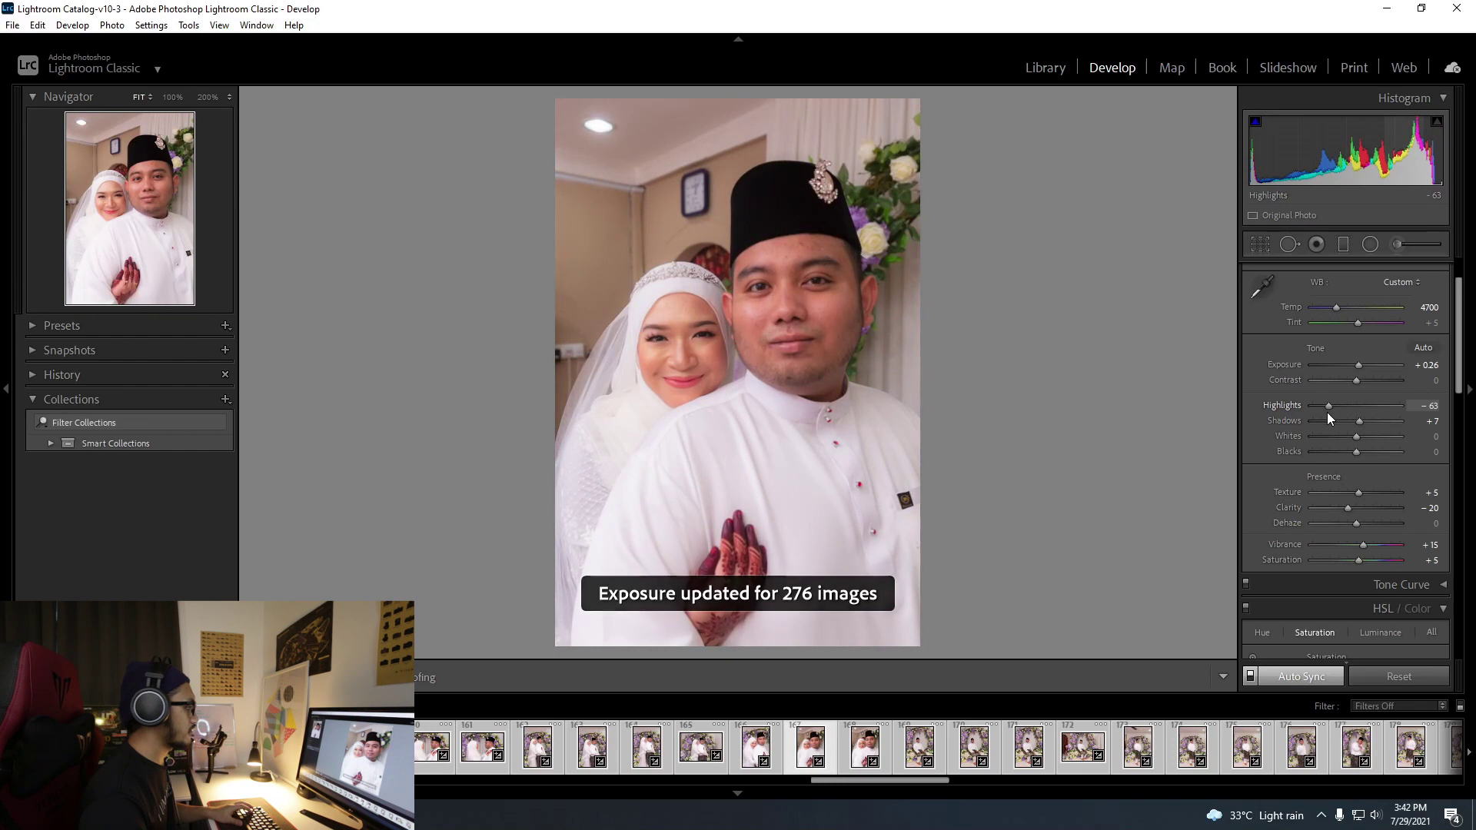
click(632, 467)
click(754, 442)
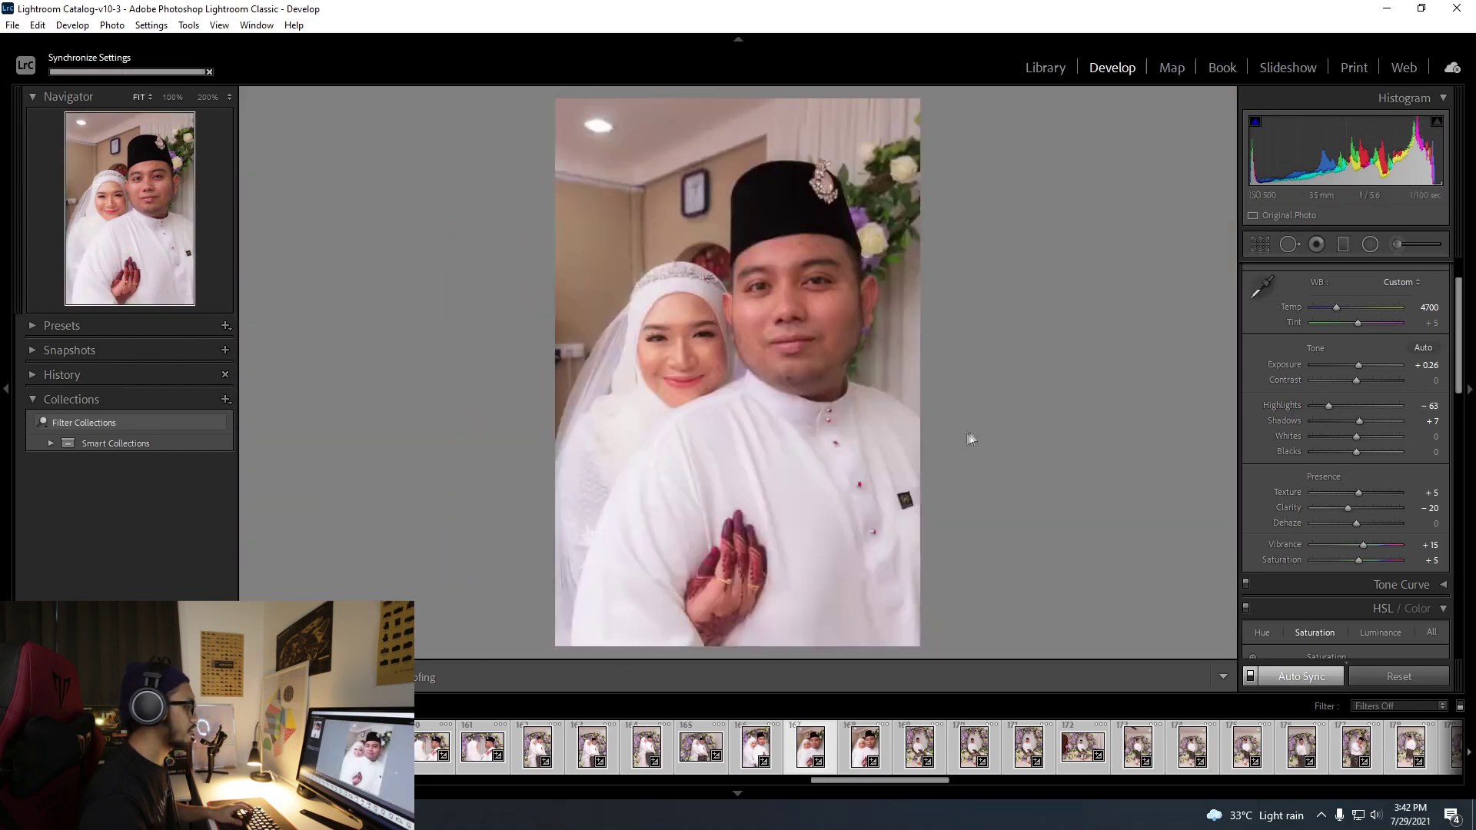
click(711, 742)
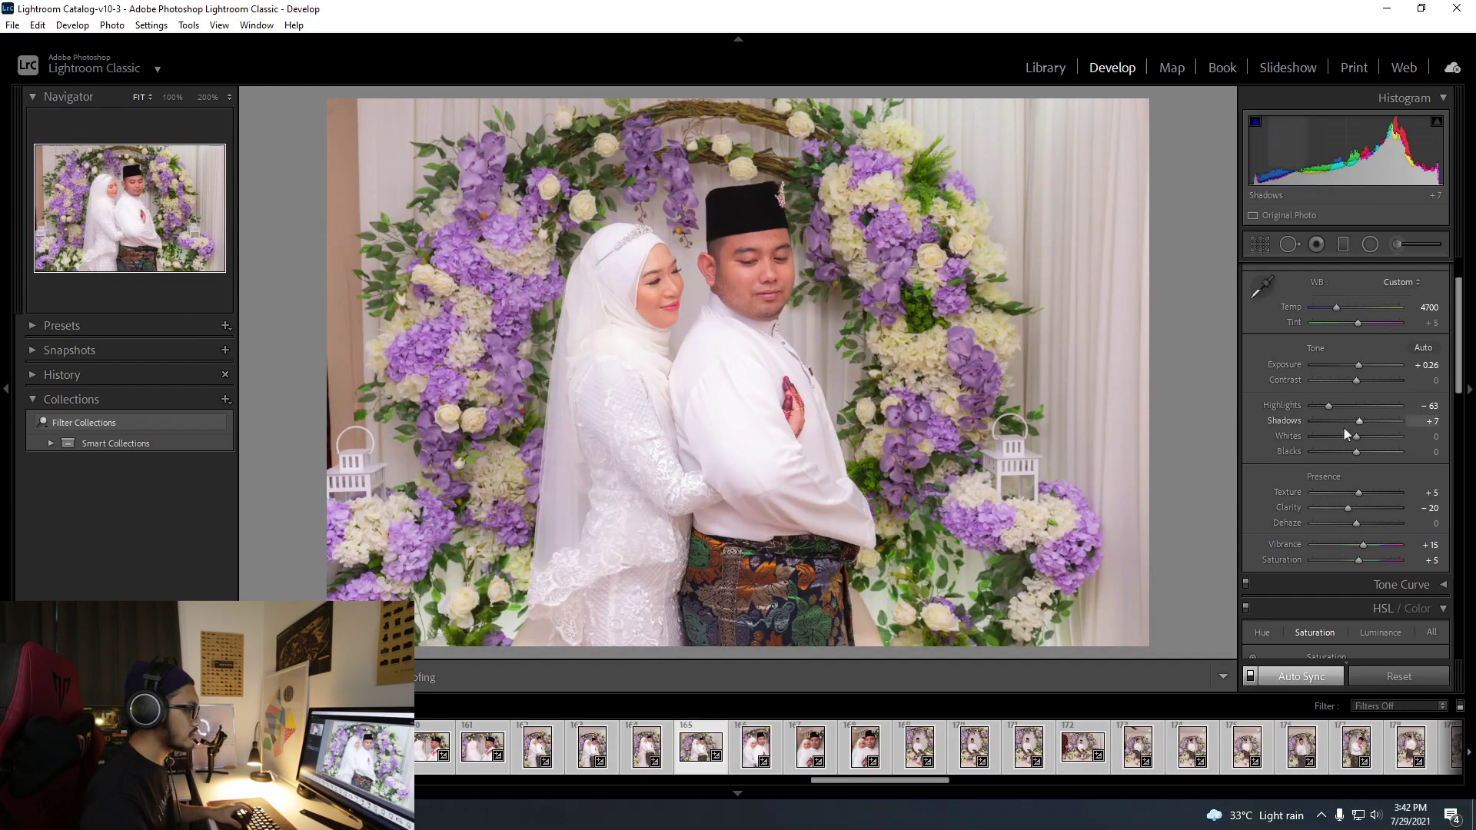
mouse_move(1355, 438)
mouse_down()
mouse_move(1341, 437)
mouse_move(1359, 444)
mouse_up()
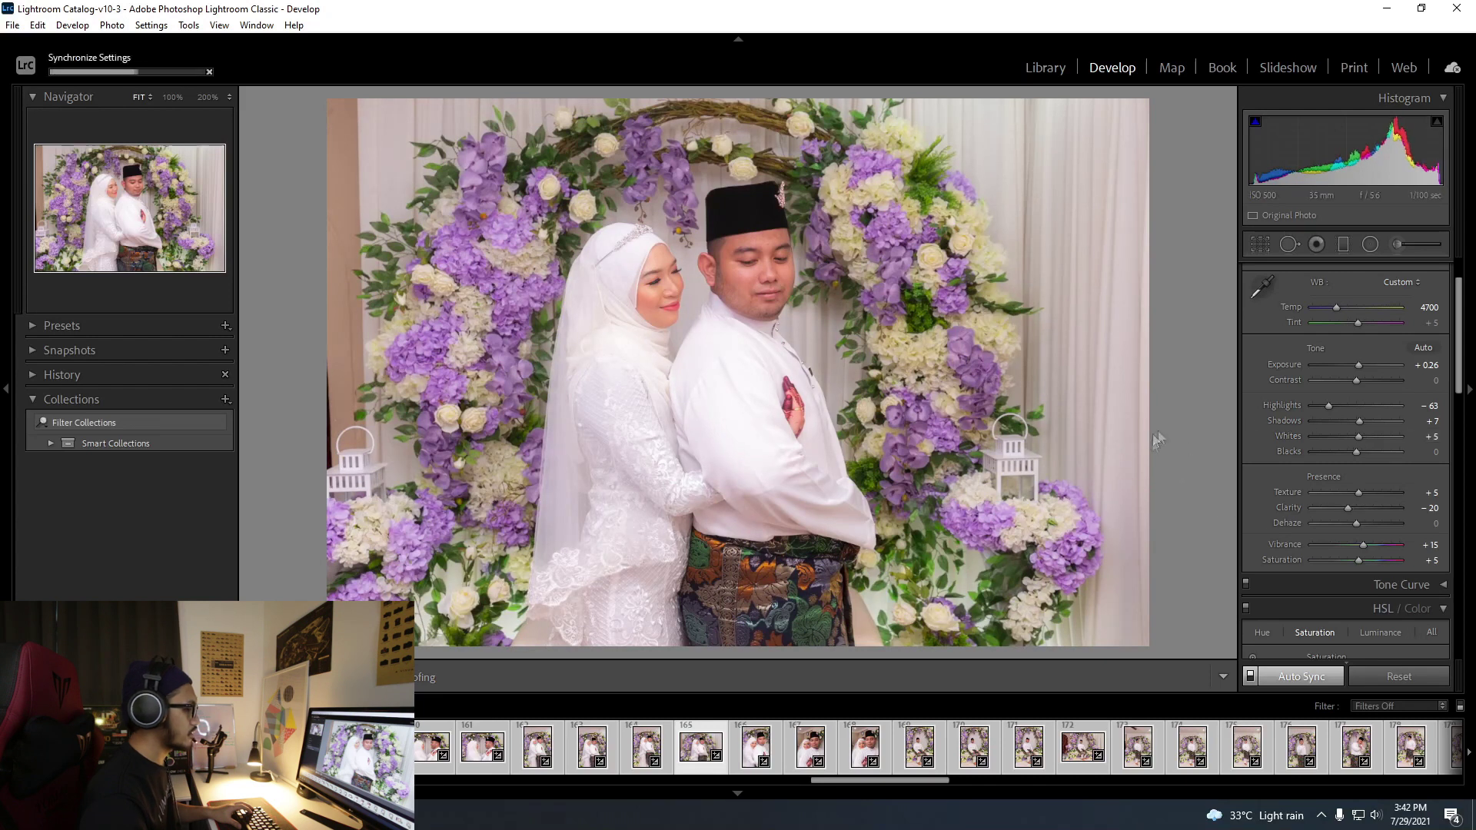
Sample the groom's cheek with the HSL targeted adjustment to set Saturation to Red +6 and Orange +13 for all selected photos.
drag(1454, 375, 1455, 441)
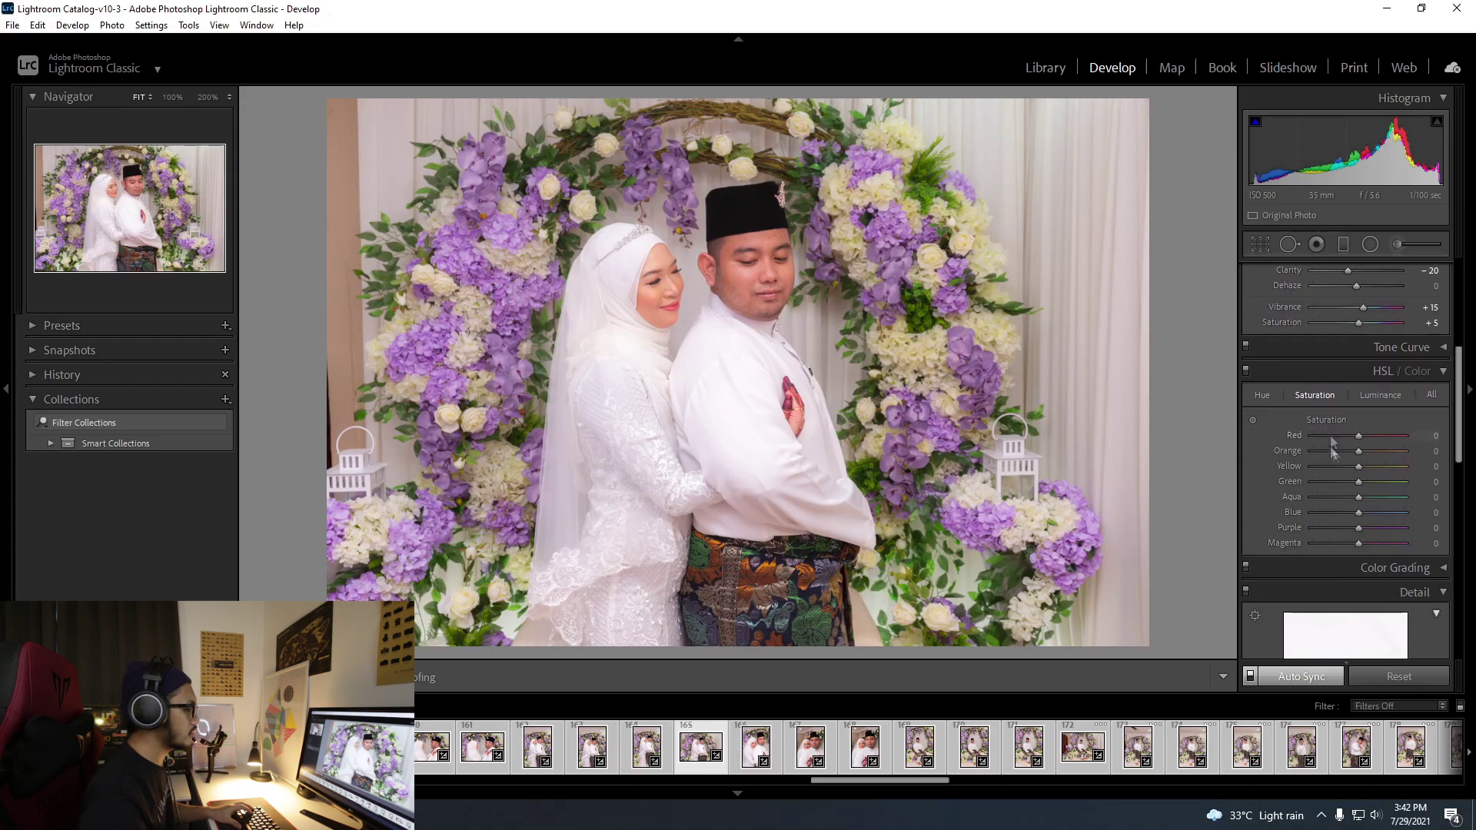
click(762, 270)
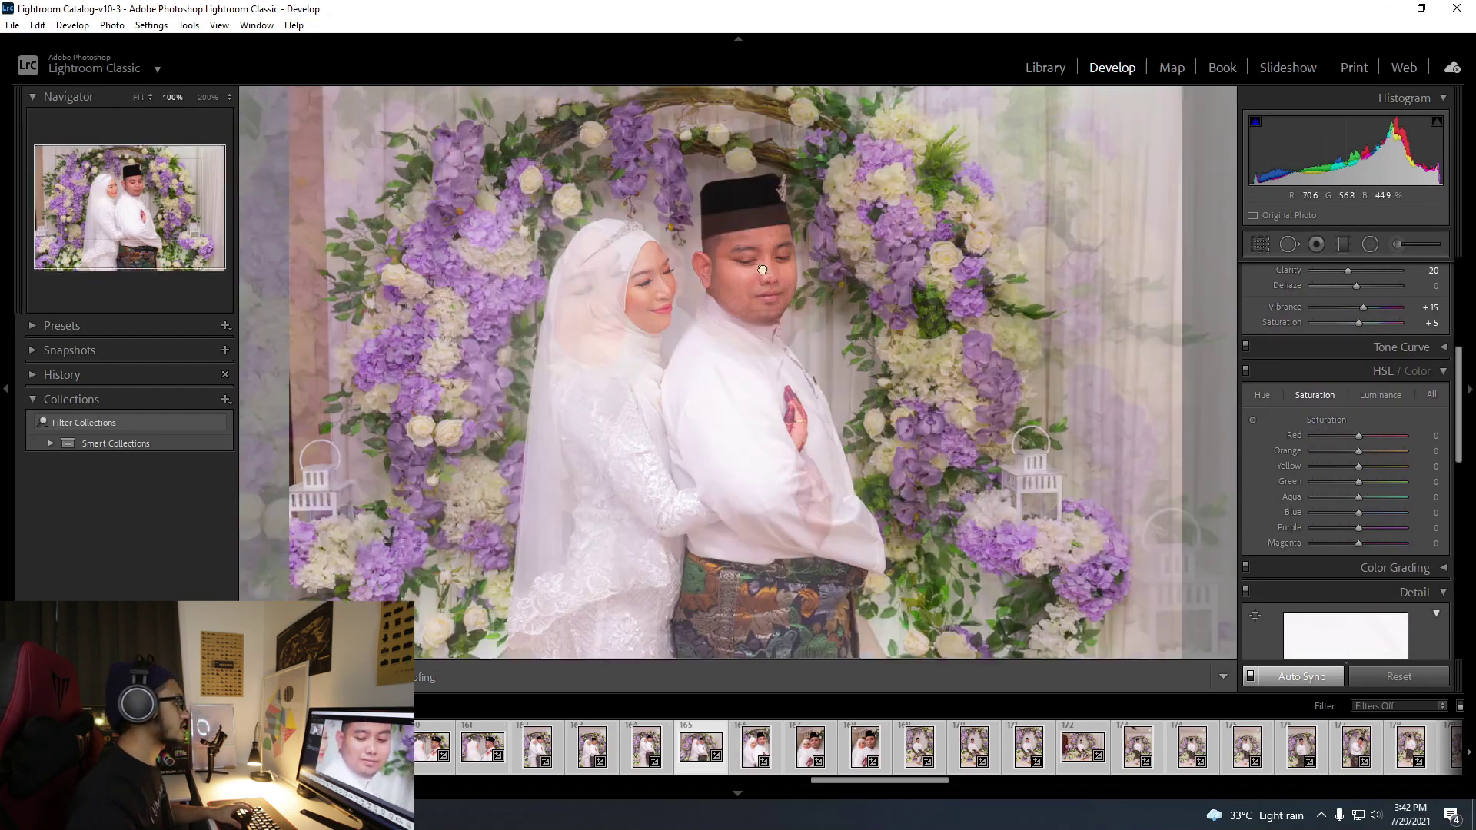
click(762, 269)
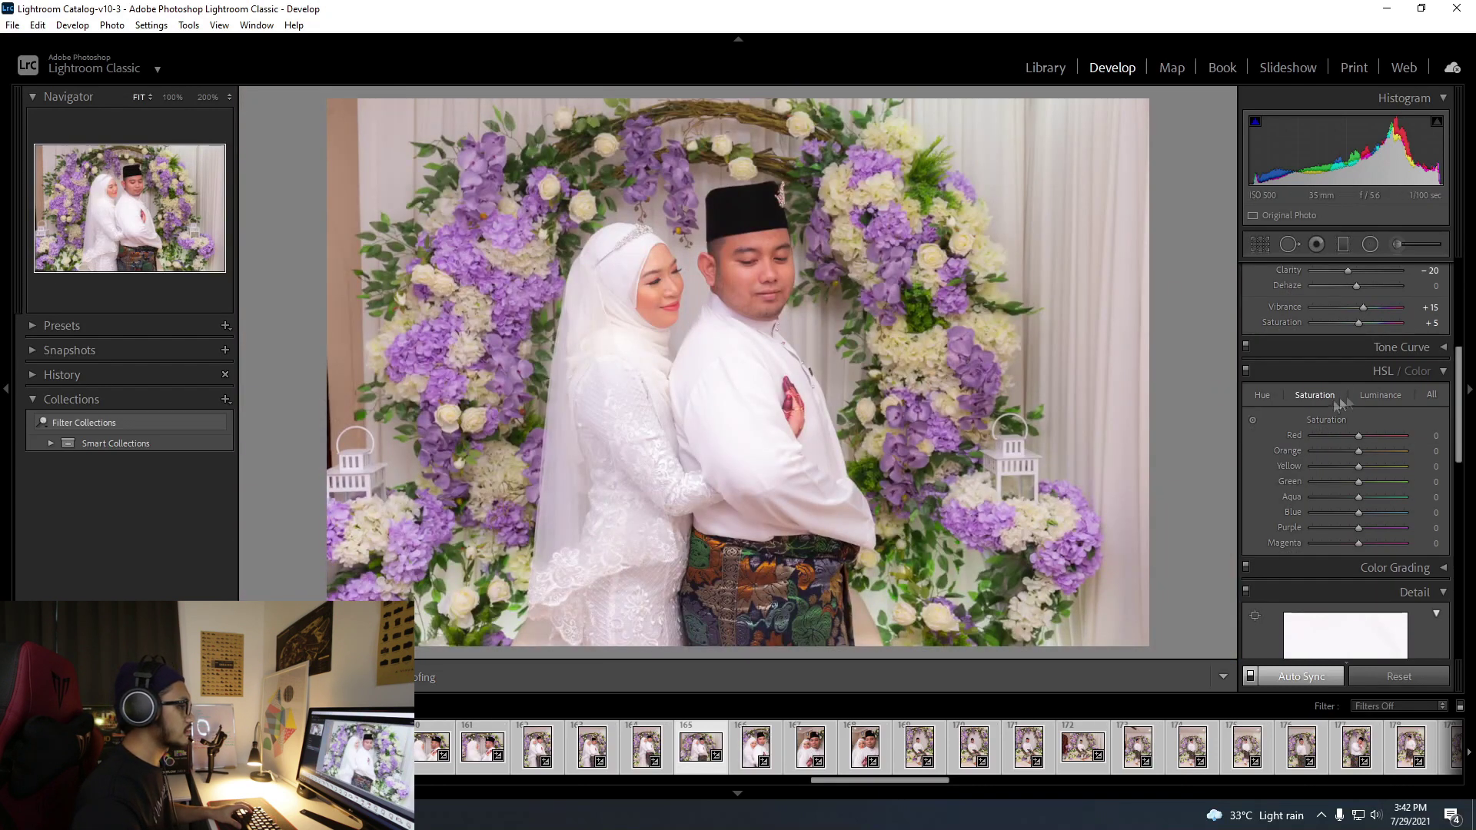
click(1263, 397)
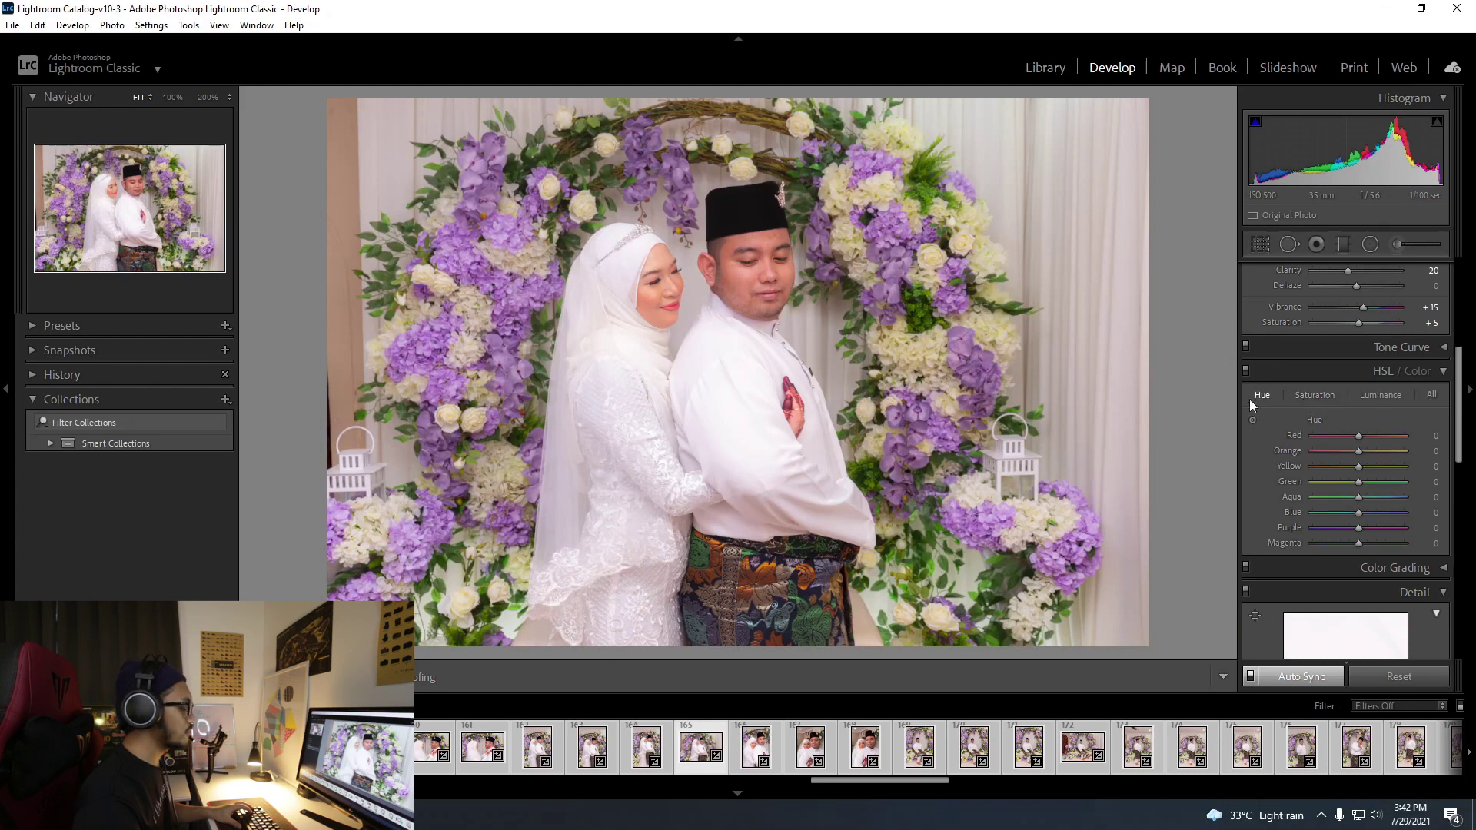
click(1320, 394)
click(764, 296)
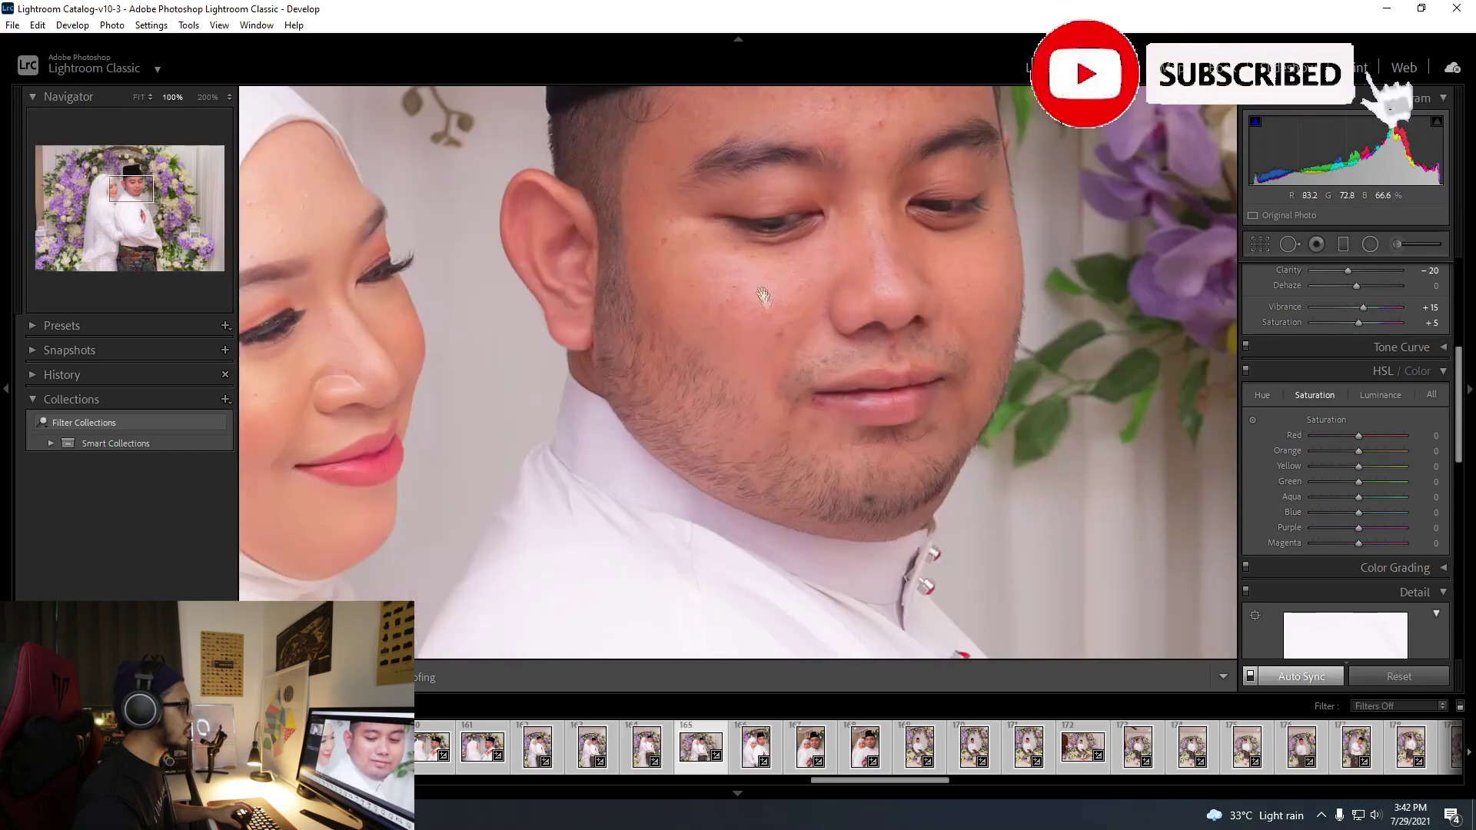
click(757, 302)
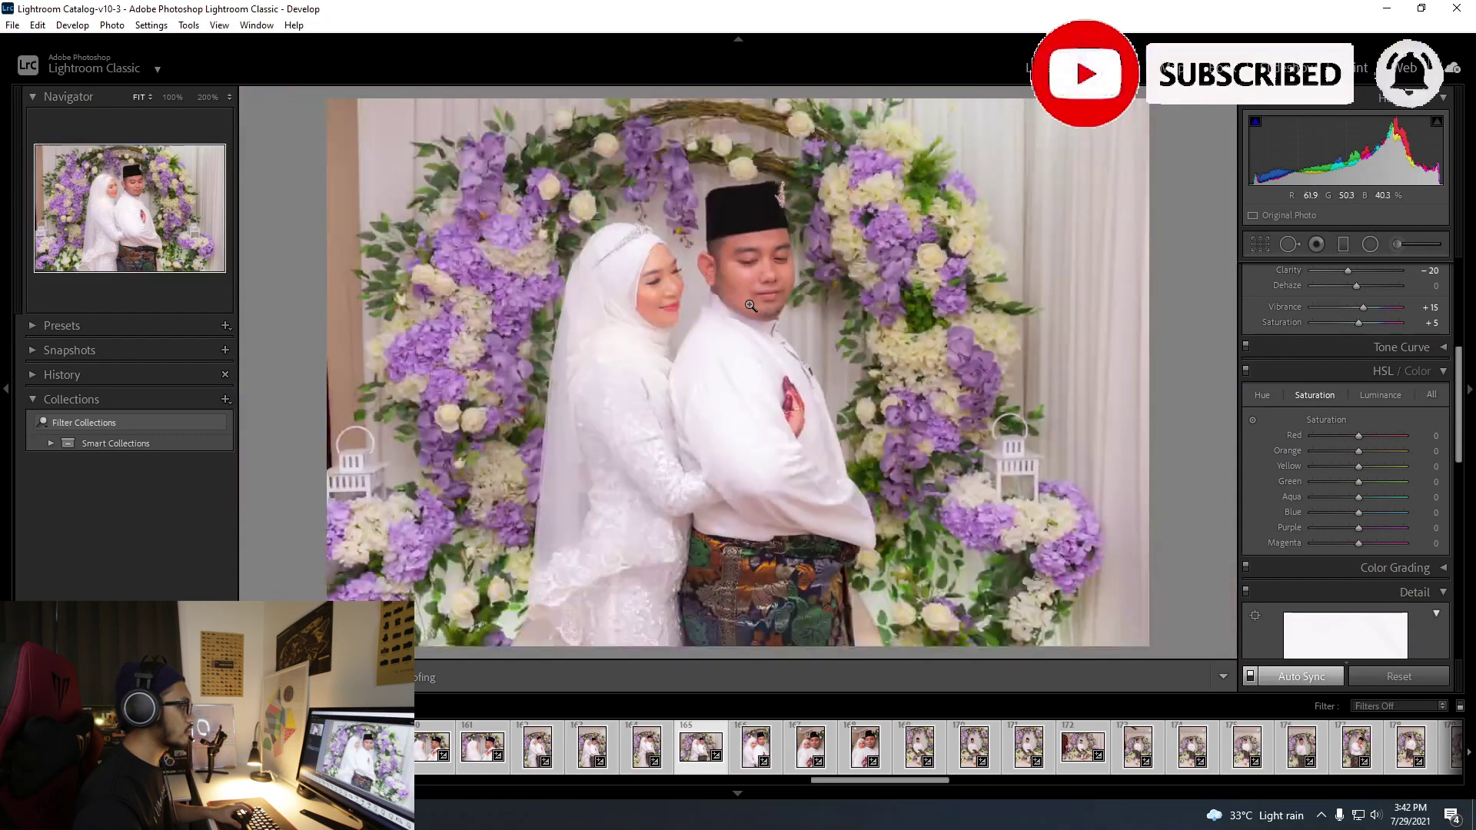
click(752, 291)
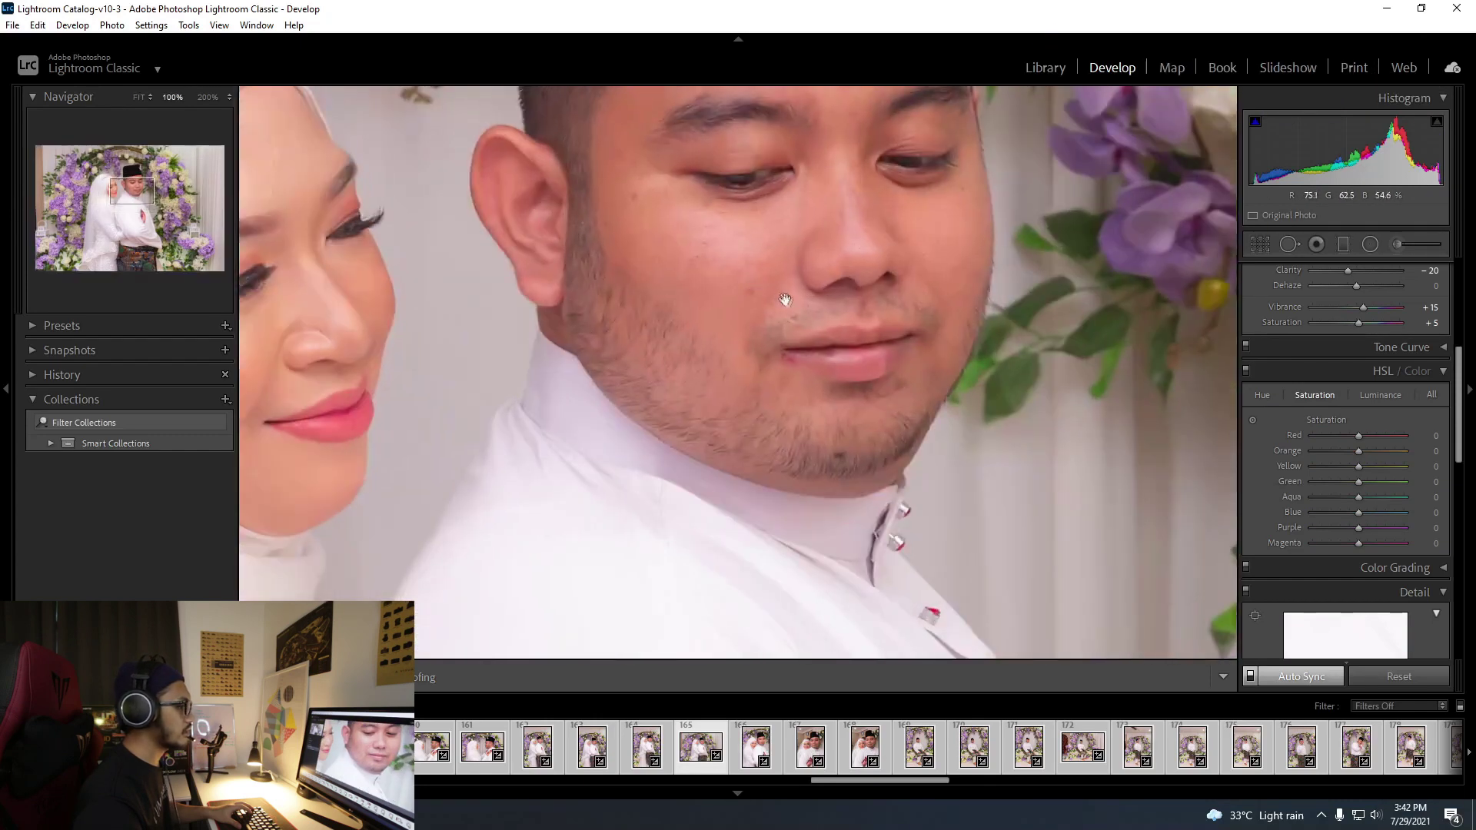
click(1252, 421)
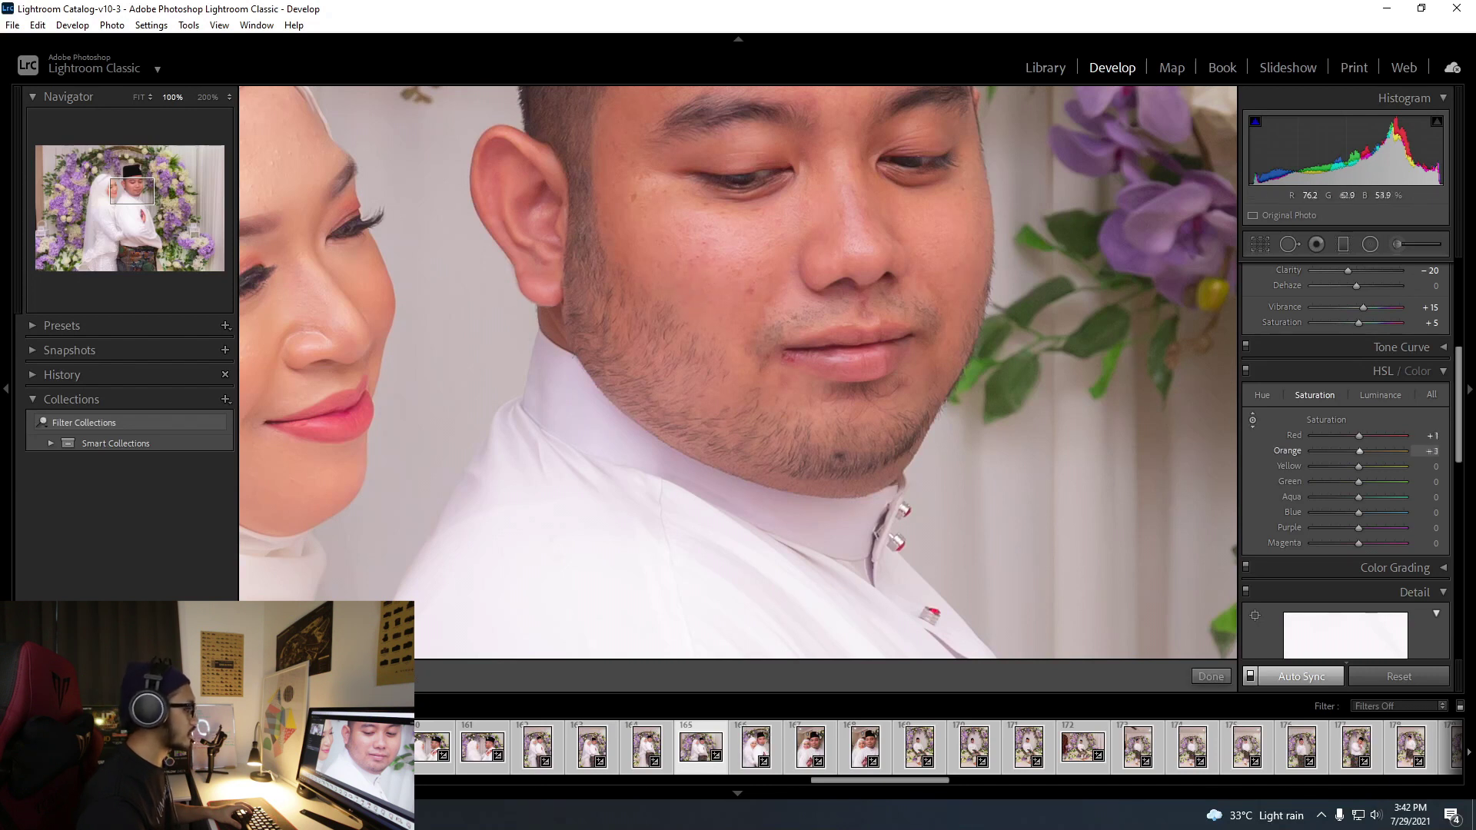
drag(723, 254, 723, 221)
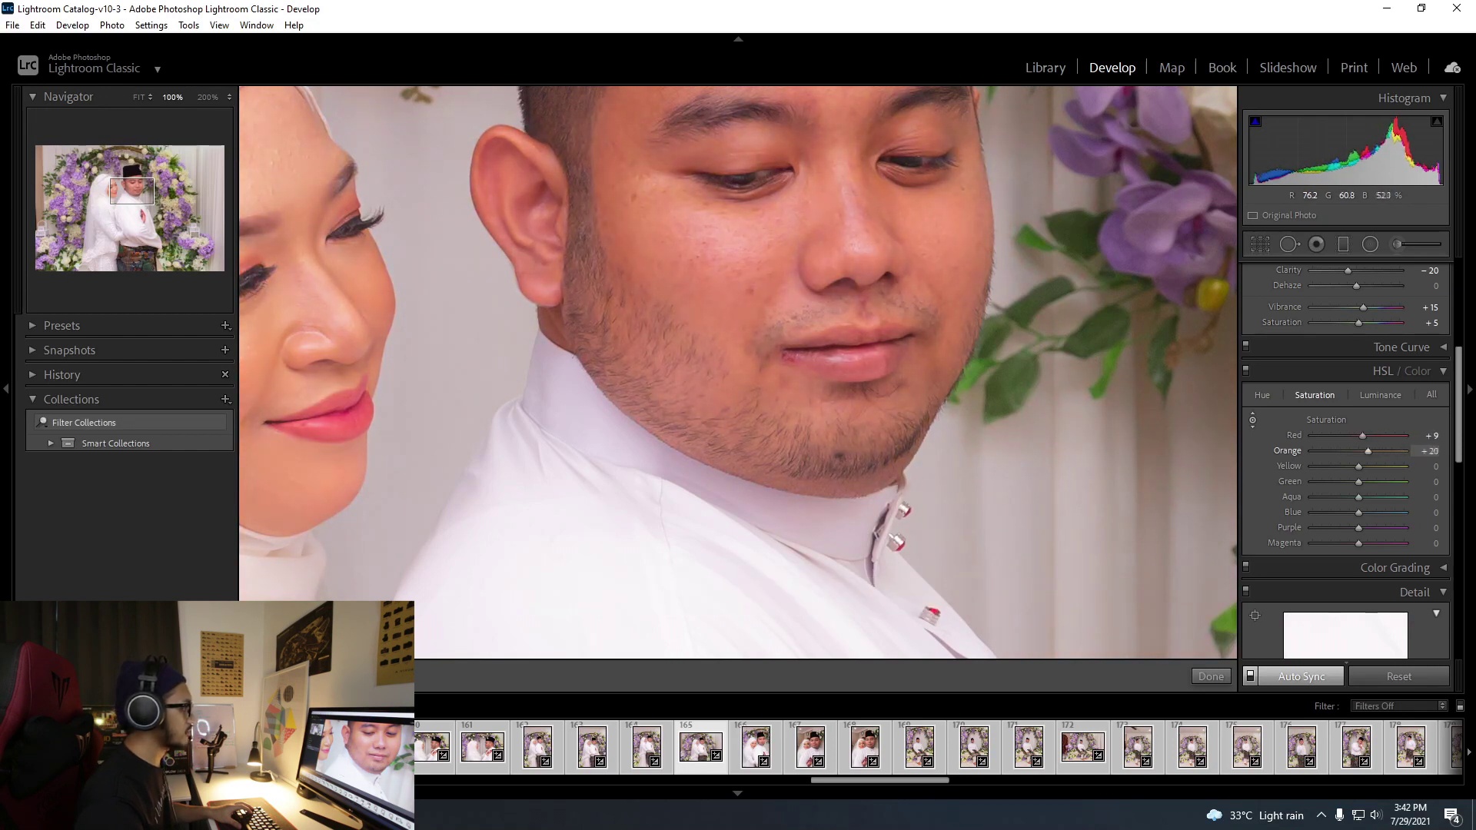
drag(723, 231, 722, 237)
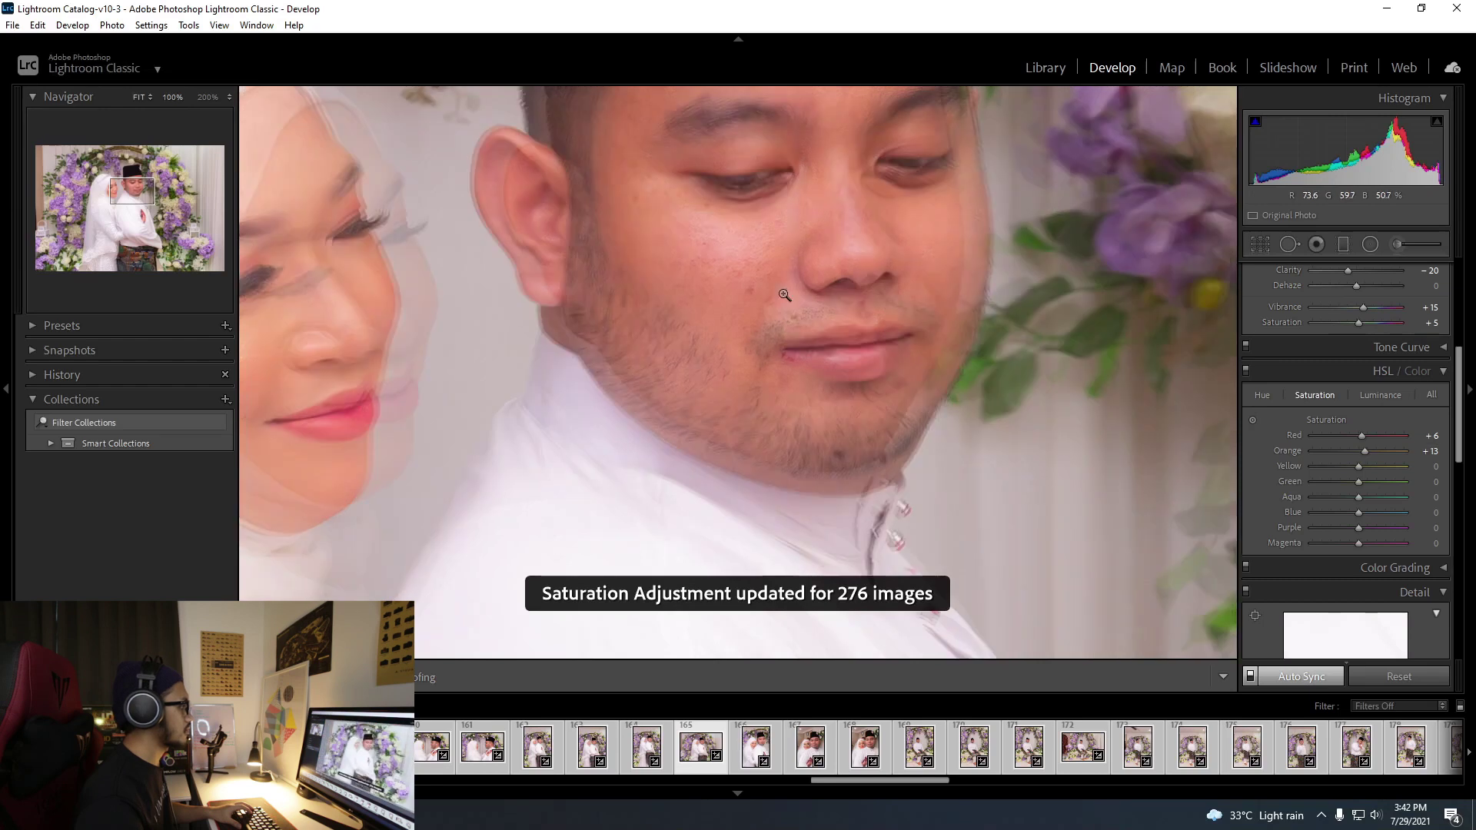
click(703, 291)
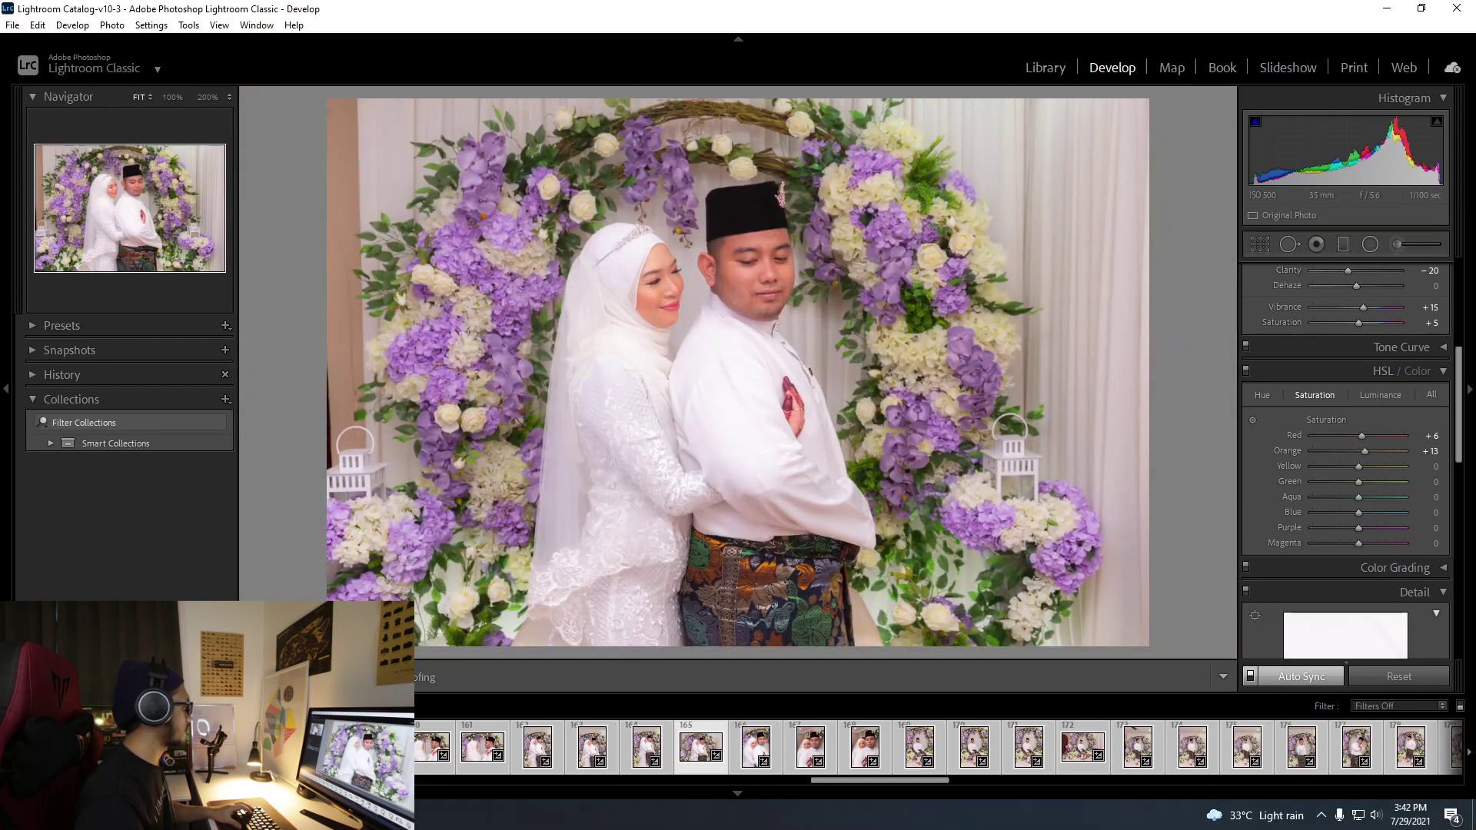
key(shift+r)
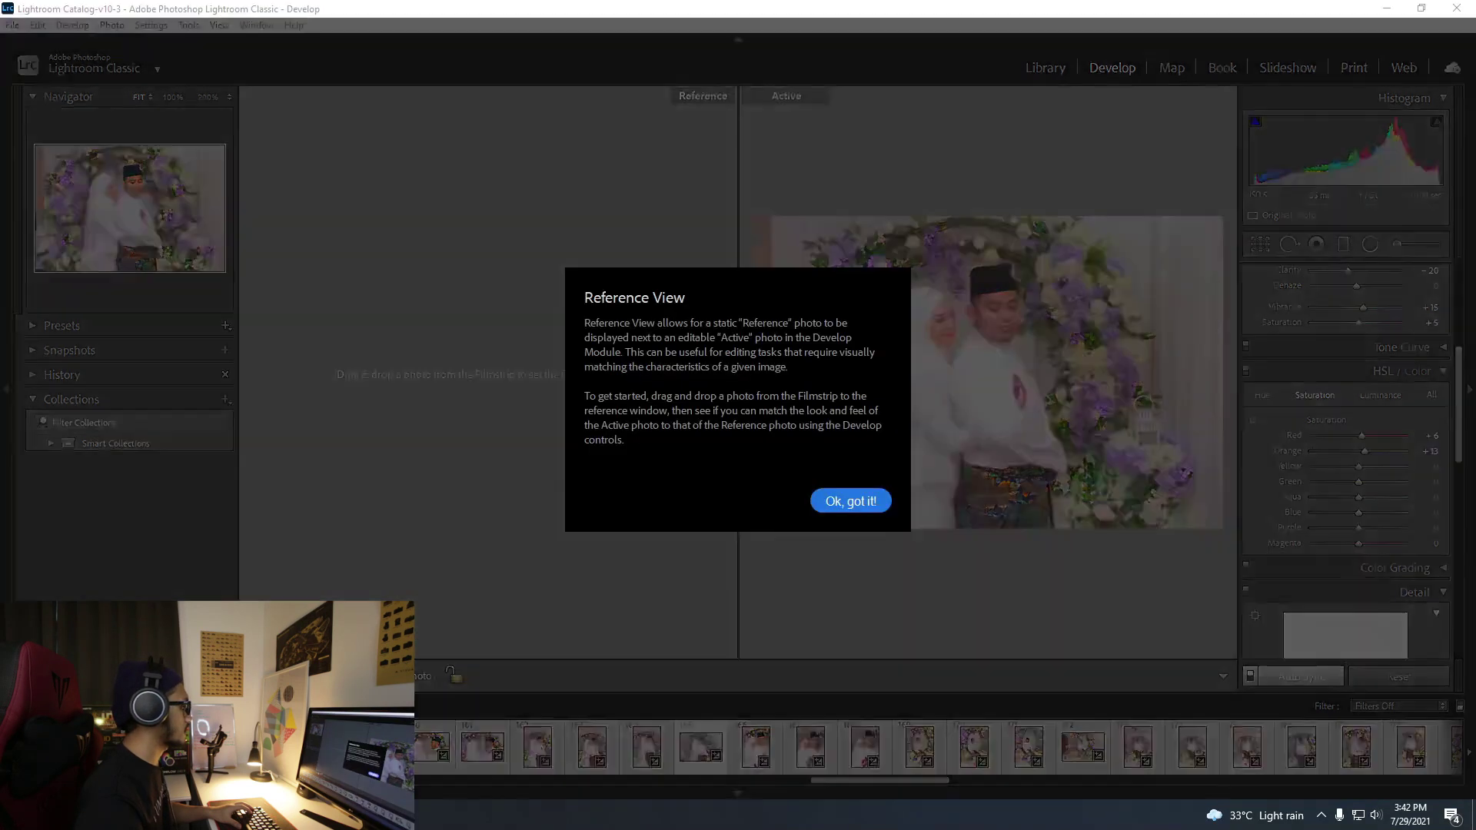
click(846, 502)
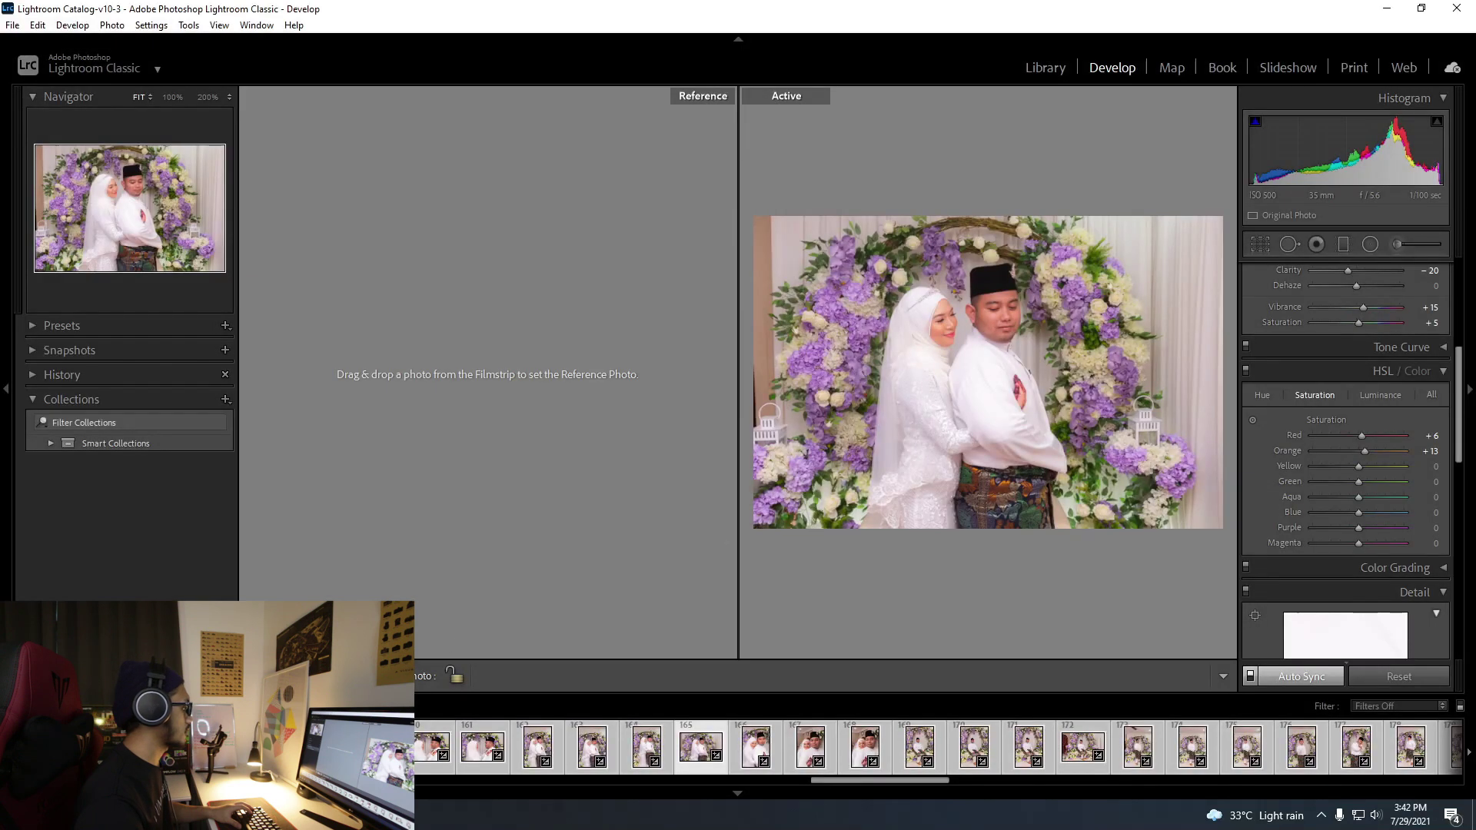
key(shift+r)
key(shift+r)
Show the portrait of the bride leaning on the groom in side-by-side Before/After view and set Shadows to +20 for all selected photos.
click(757, 750)
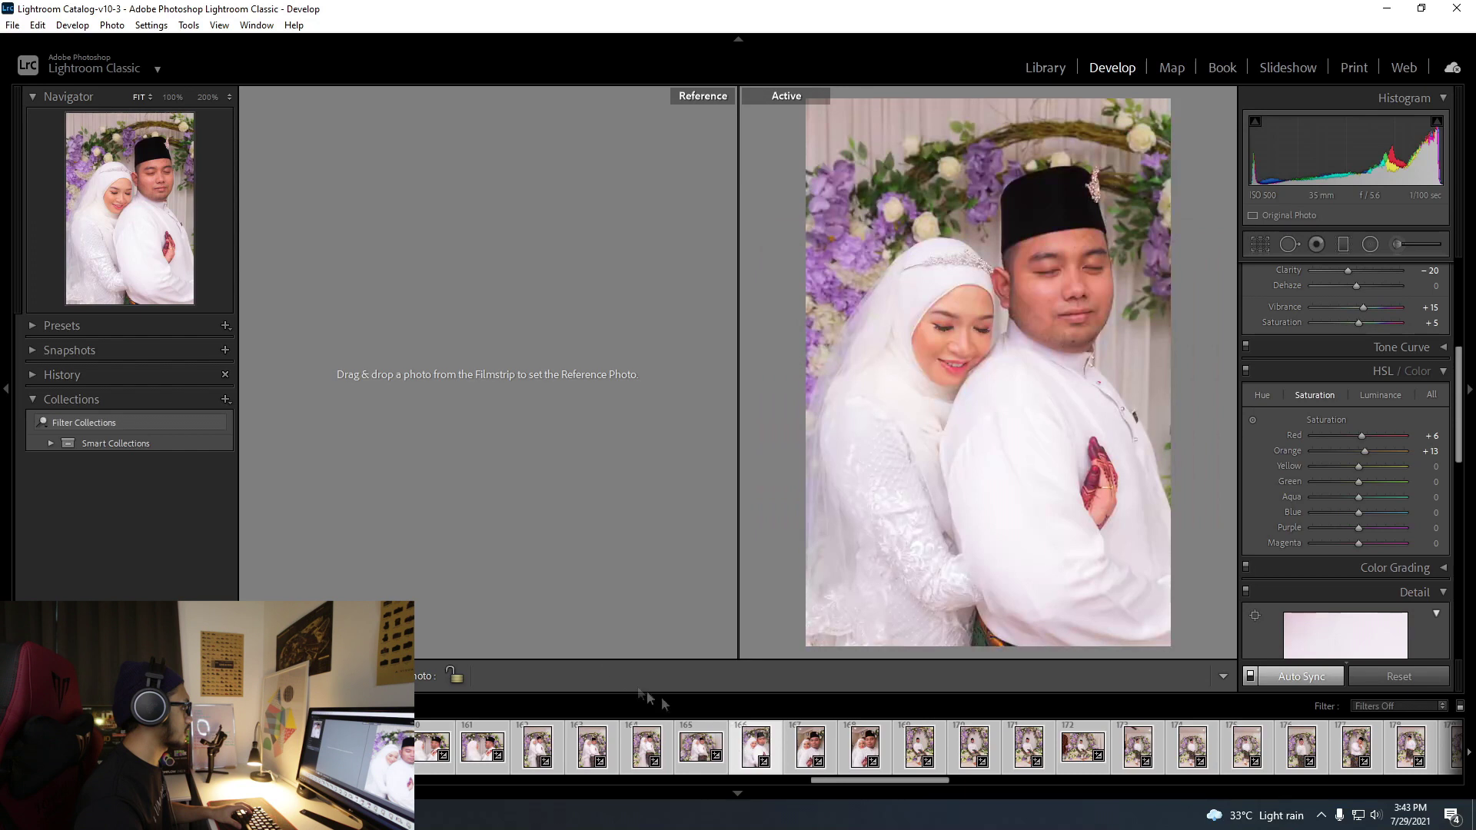
key(y)
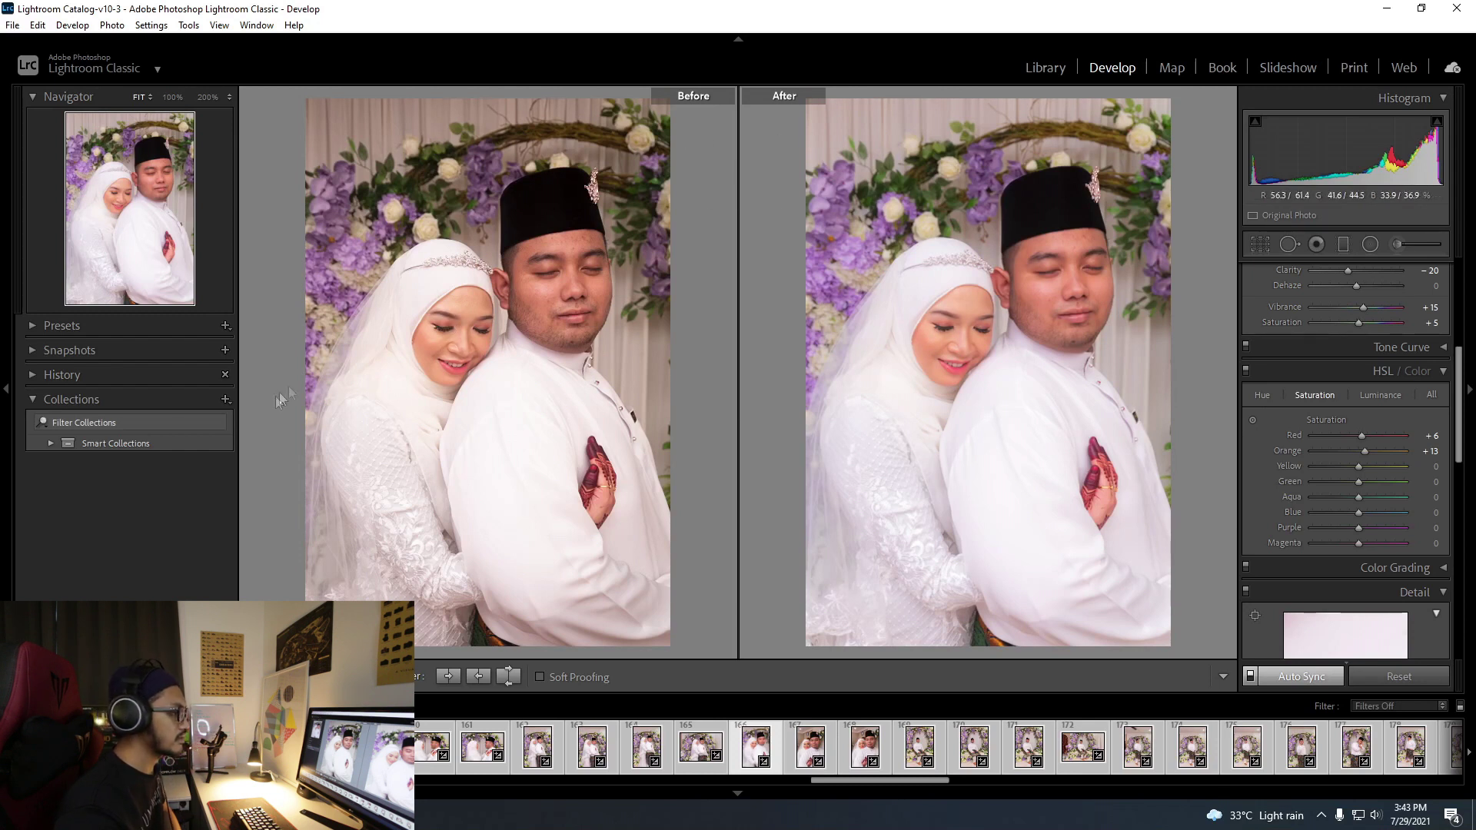
drag(1456, 446, 1456, 377)
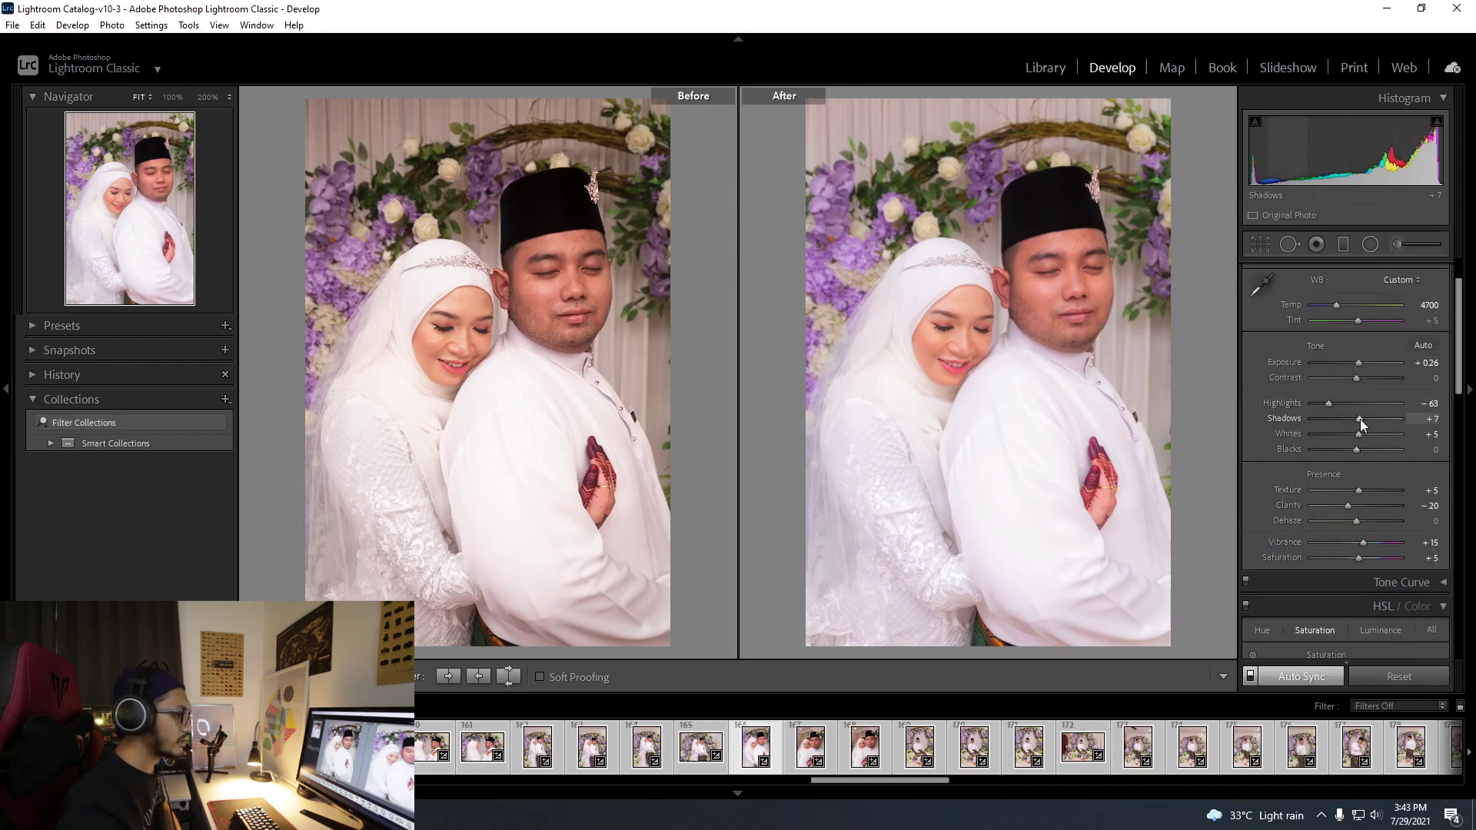
drag(1360, 419, 1367, 418)
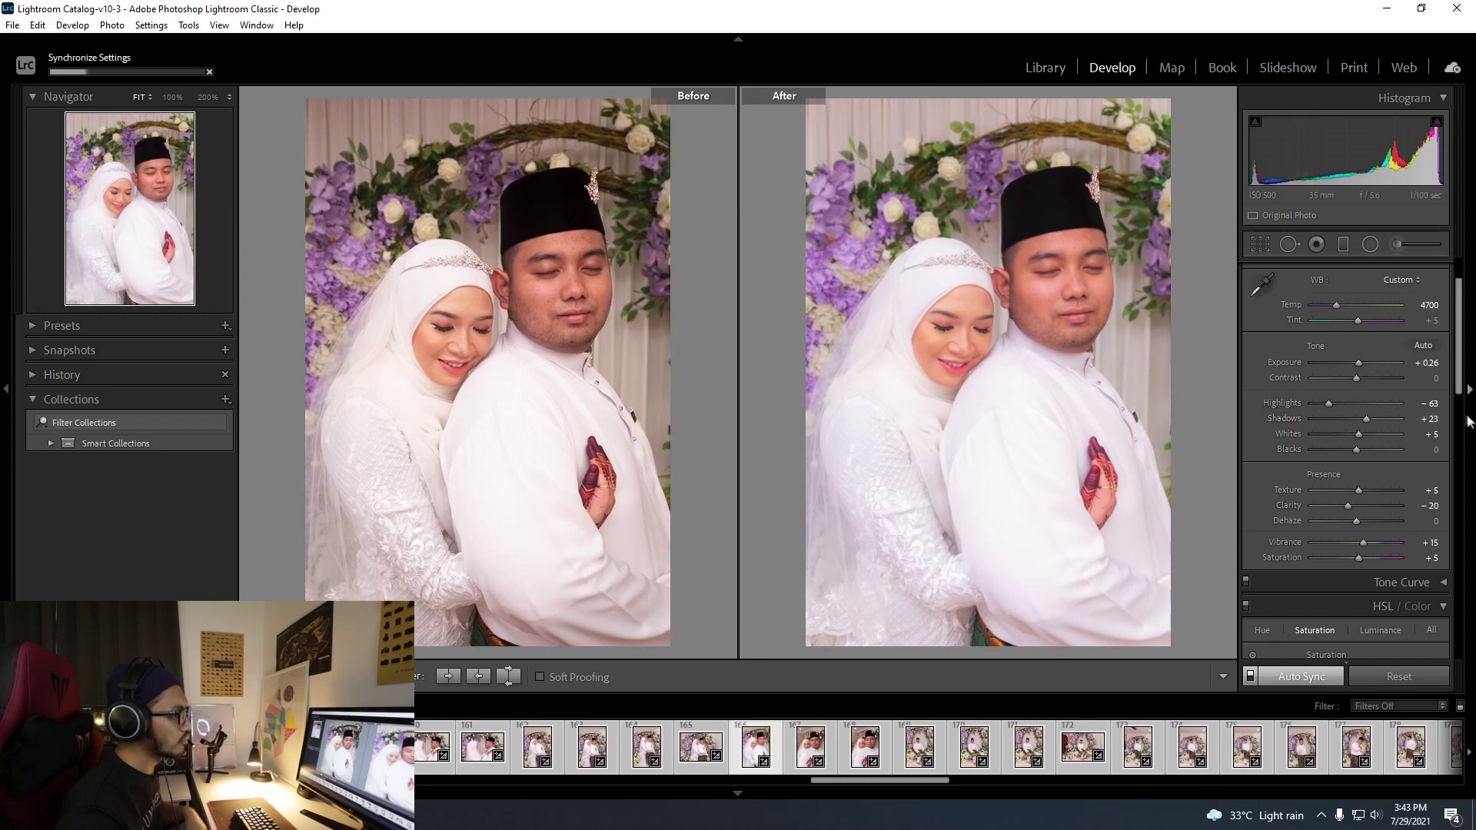
click(1430, 418)
text(20)
key(Return)
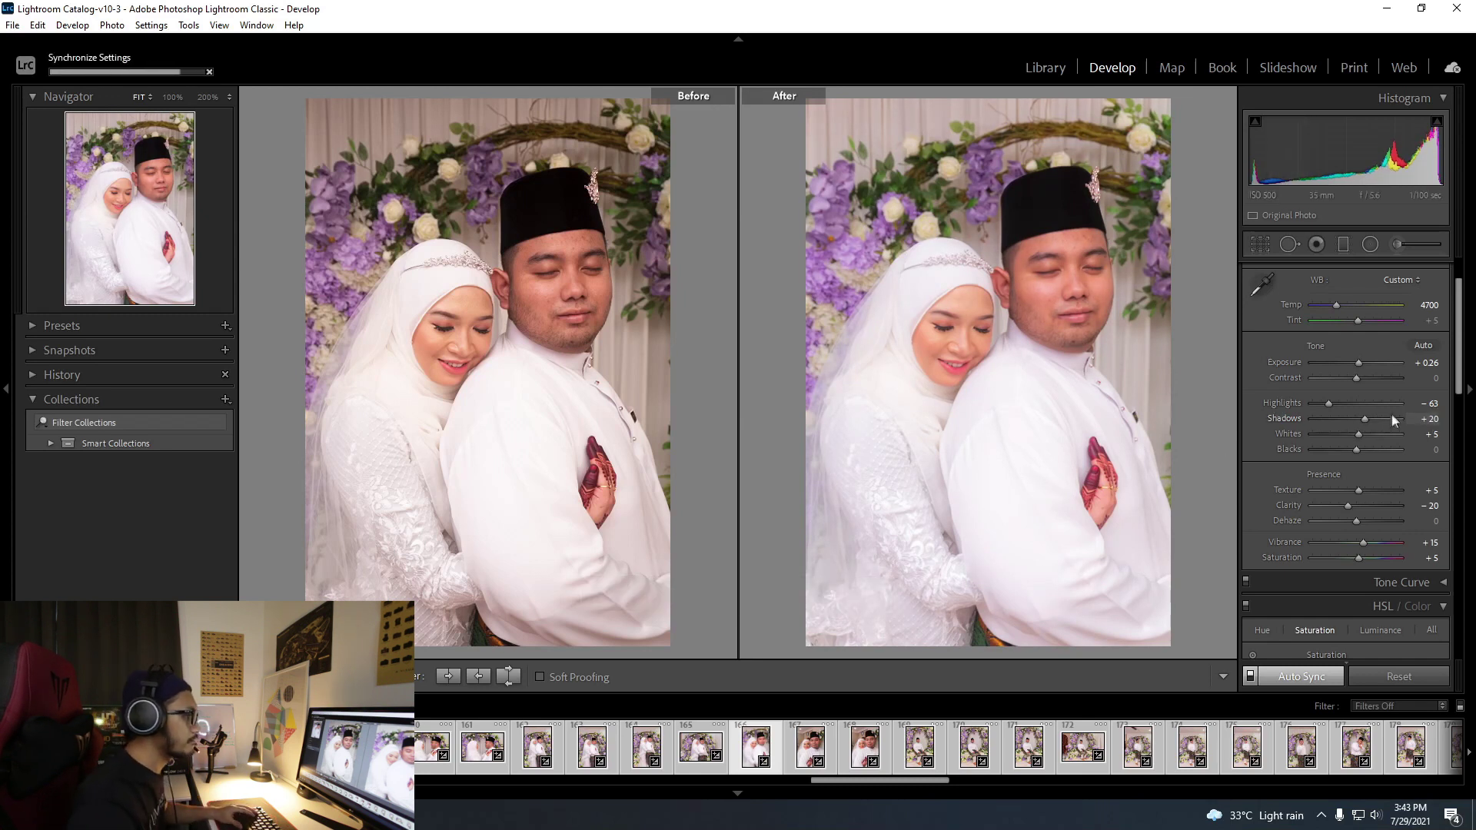
Set Blacks to -68 for all selected photos and compare the bride's face and white veil up close before and after.
click(893, 357)
click(931, 385)
click(926, 384)
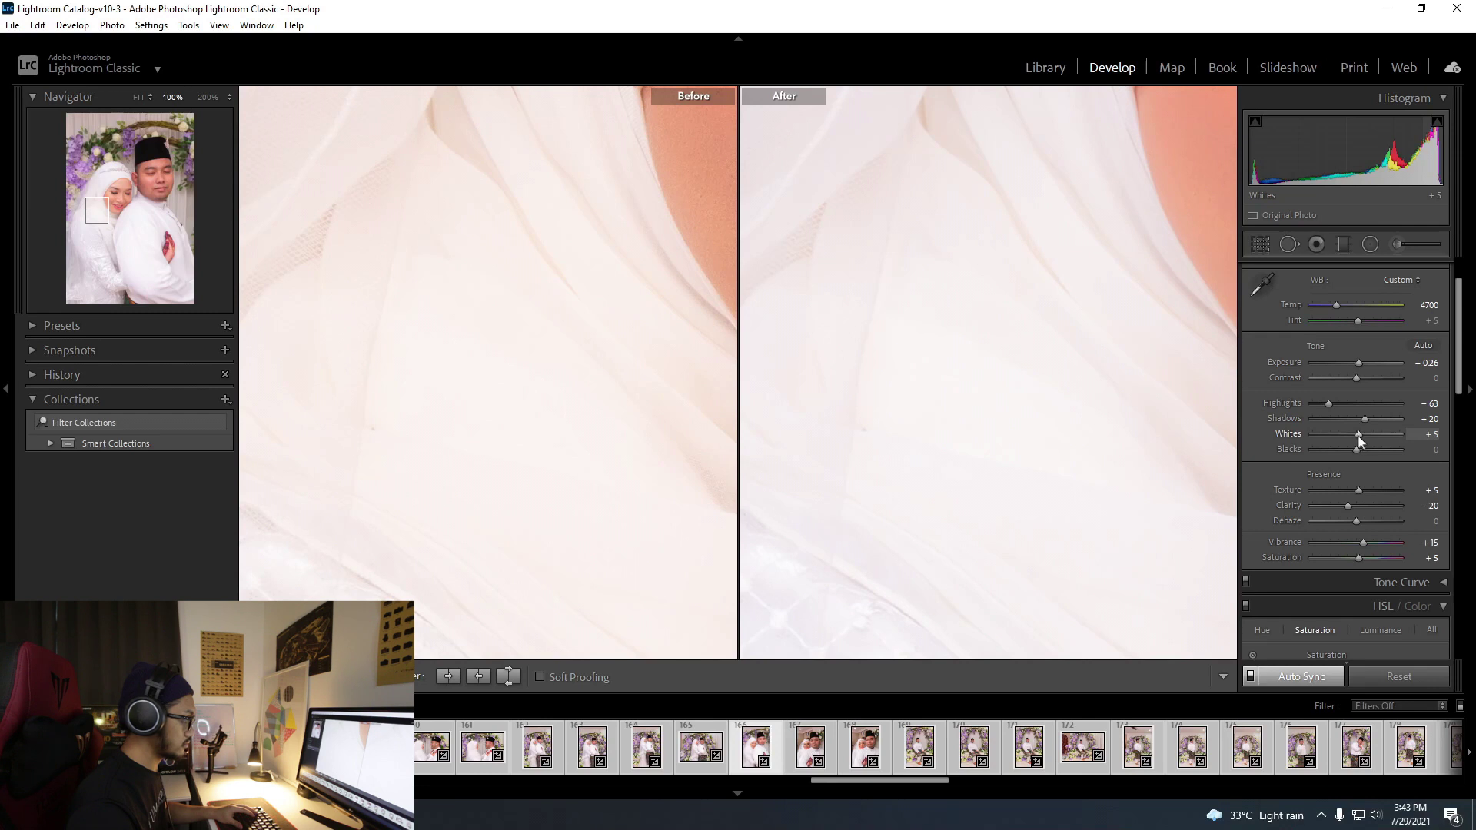
mouse_move(1356, 450)
mouse_down()
mouse_move(1366, 458)
mouse_move(1327, 451)
mouse_up()
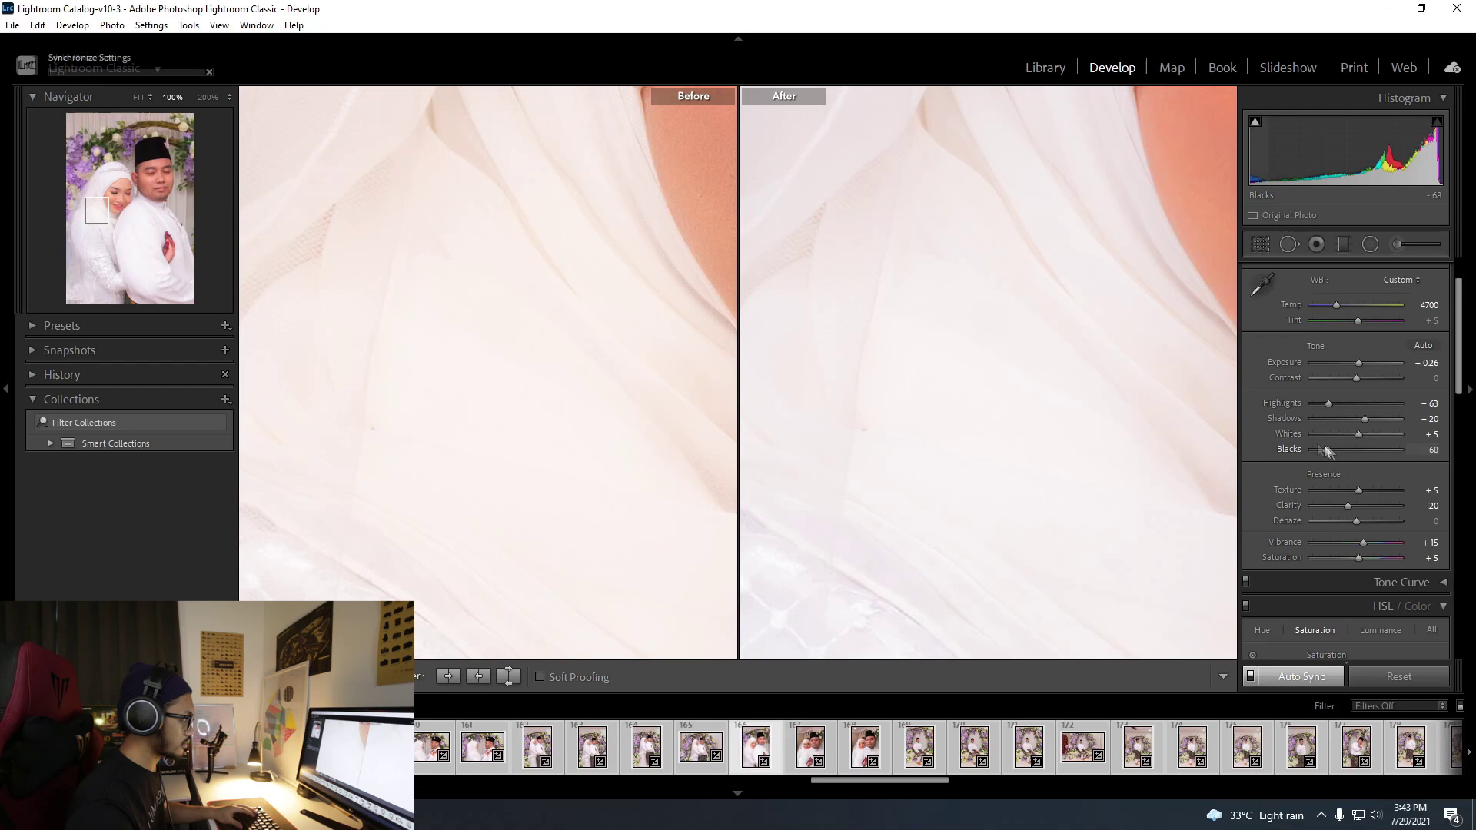
click(973, 372)
click(973, 372)
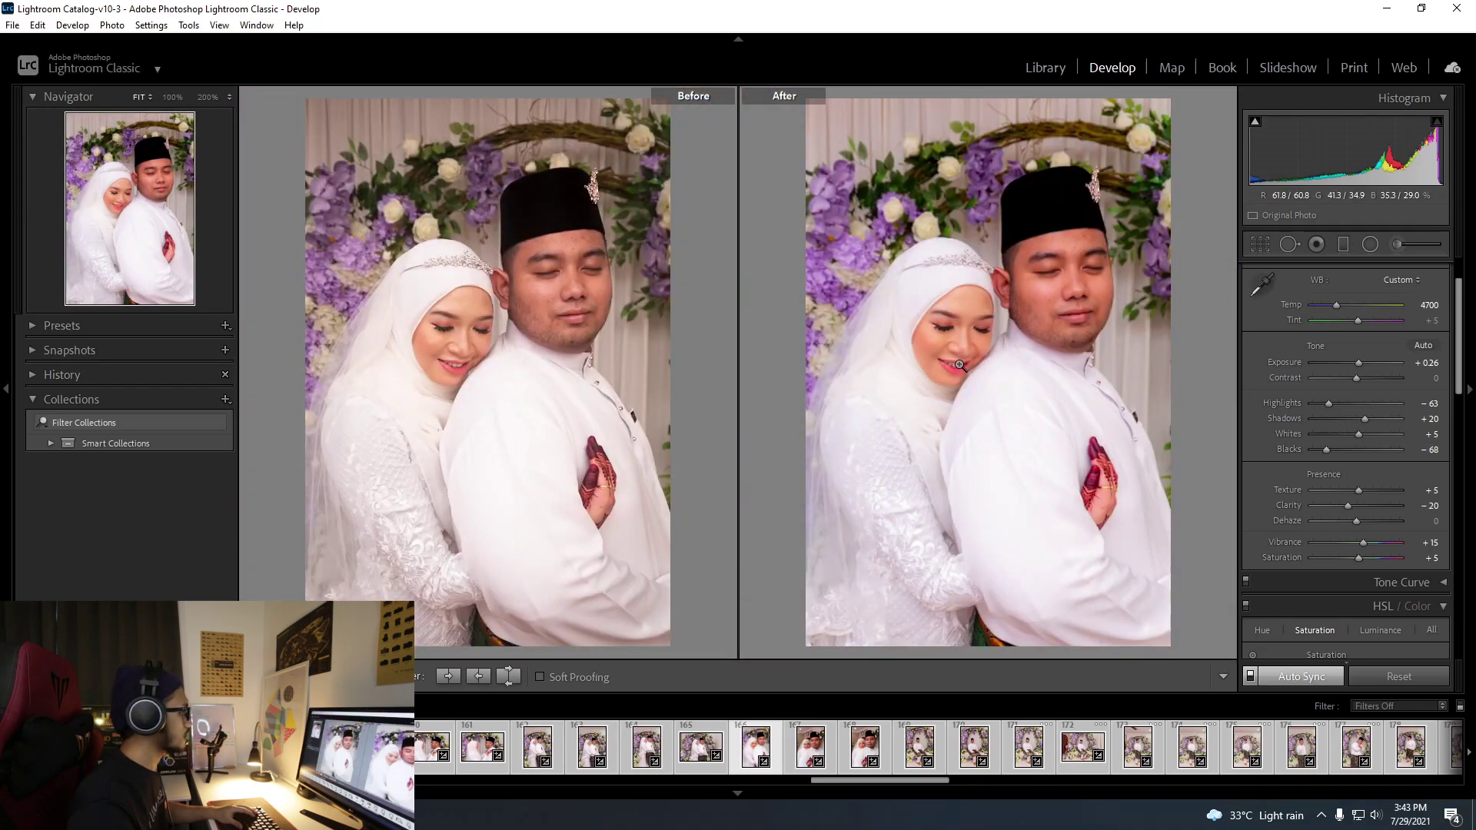
click(951, 351)
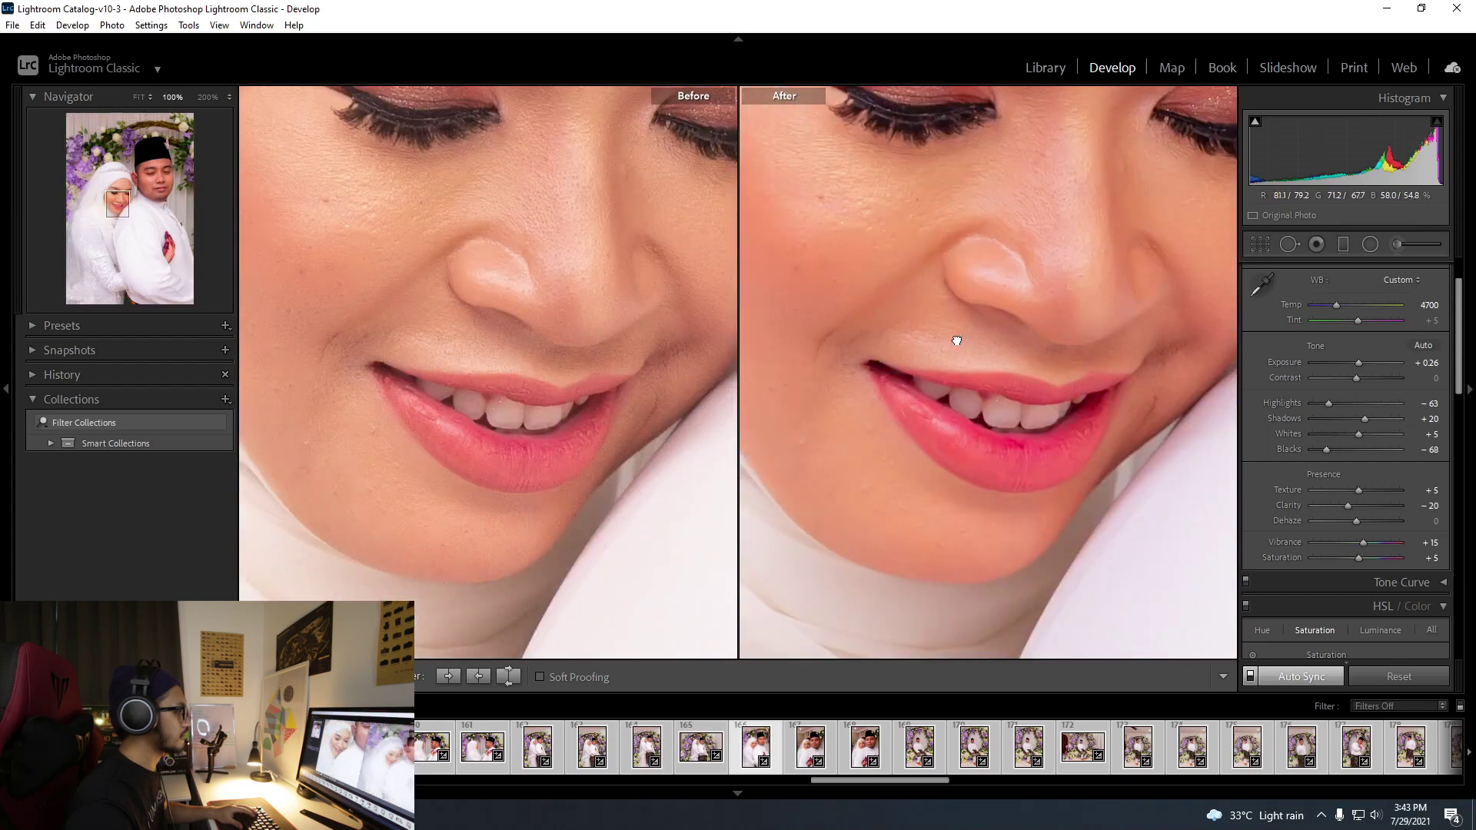
click(952, 336)
click(872, 380)
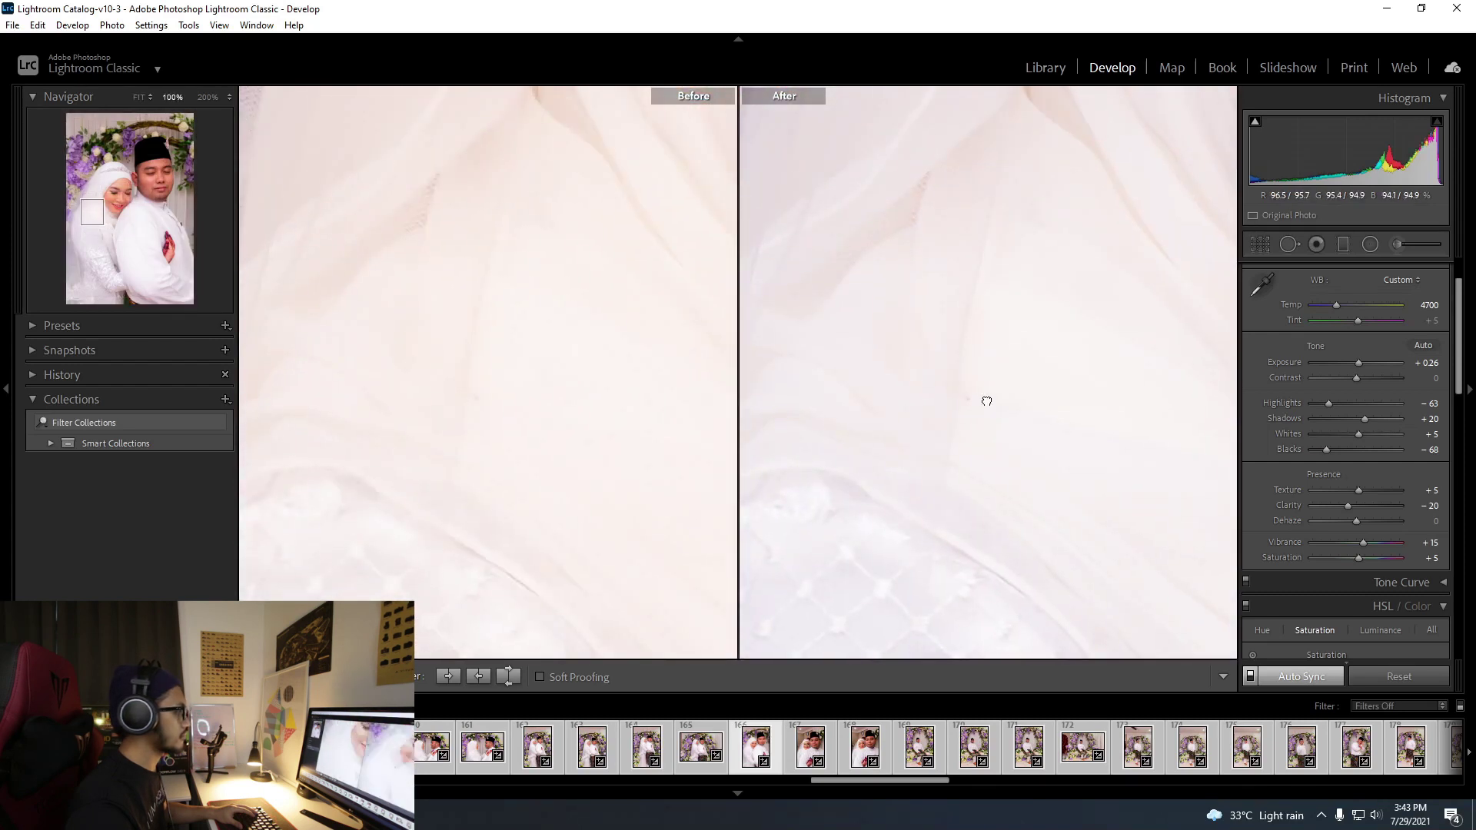
click(981, 399)
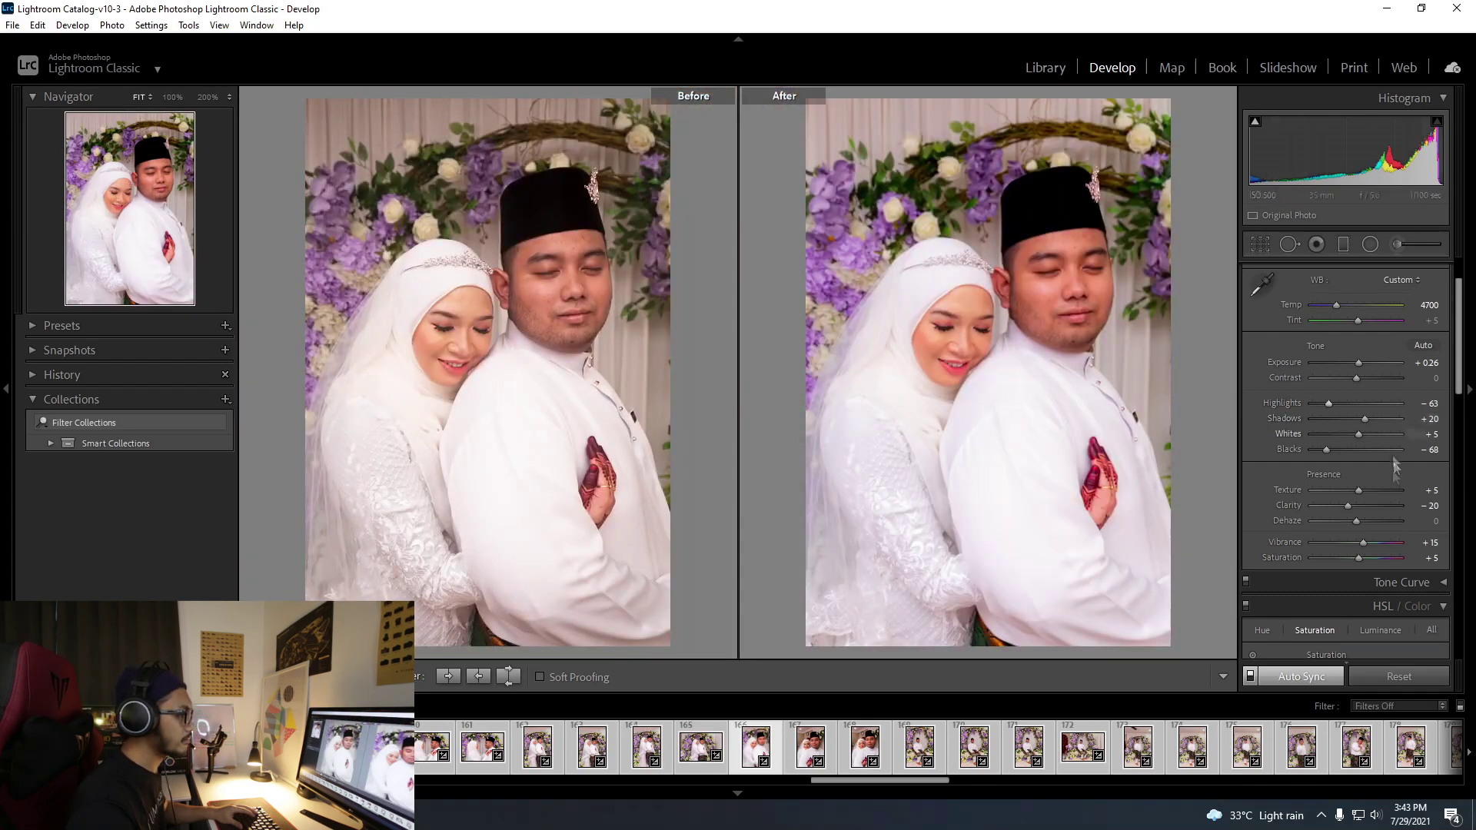
Set Highlights to -33 for all selected photos and check the result on the seated groom photo.
drag(1351, 406, 1344, 404)
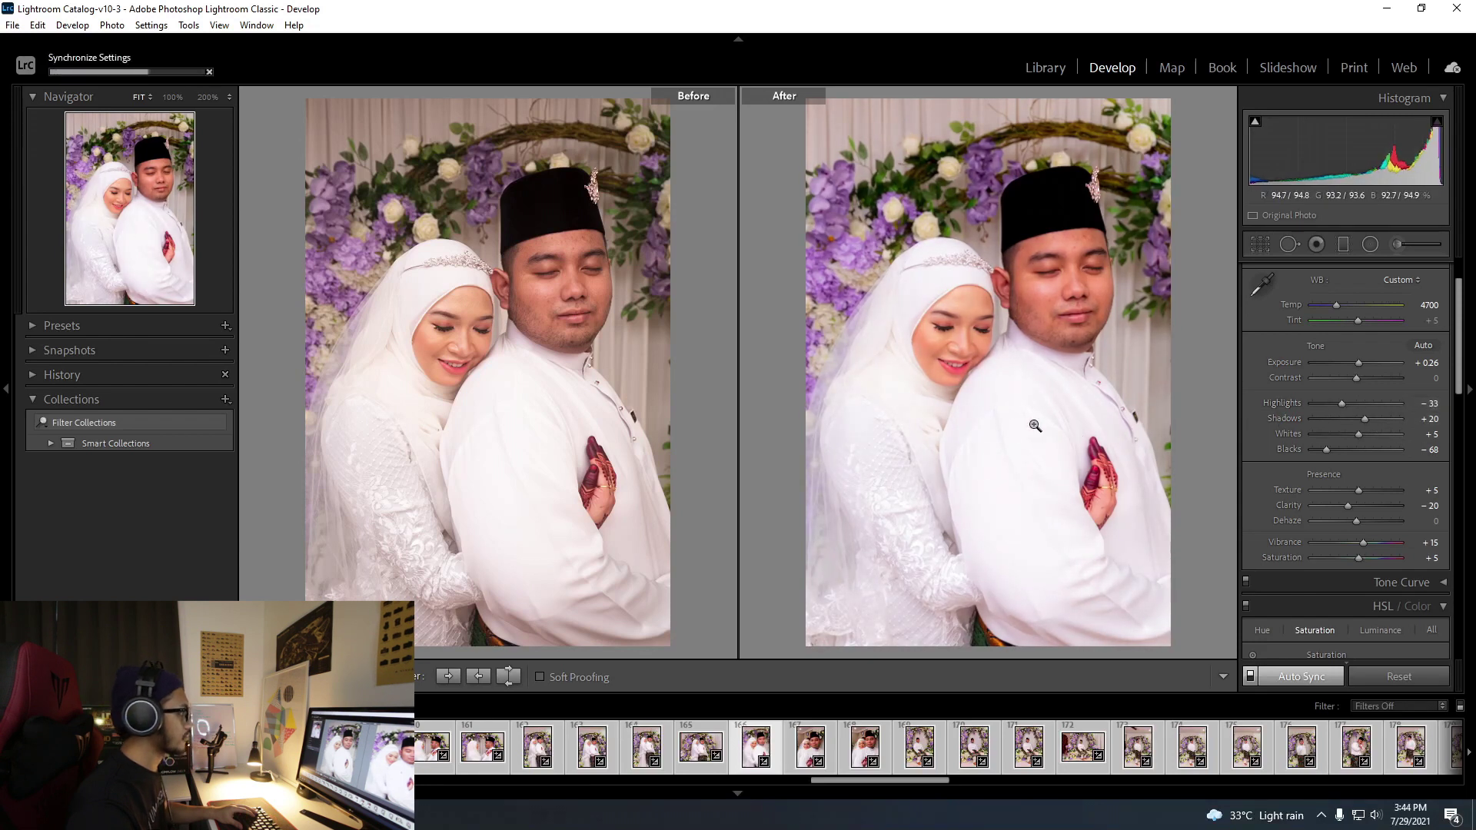
click(968, 756)
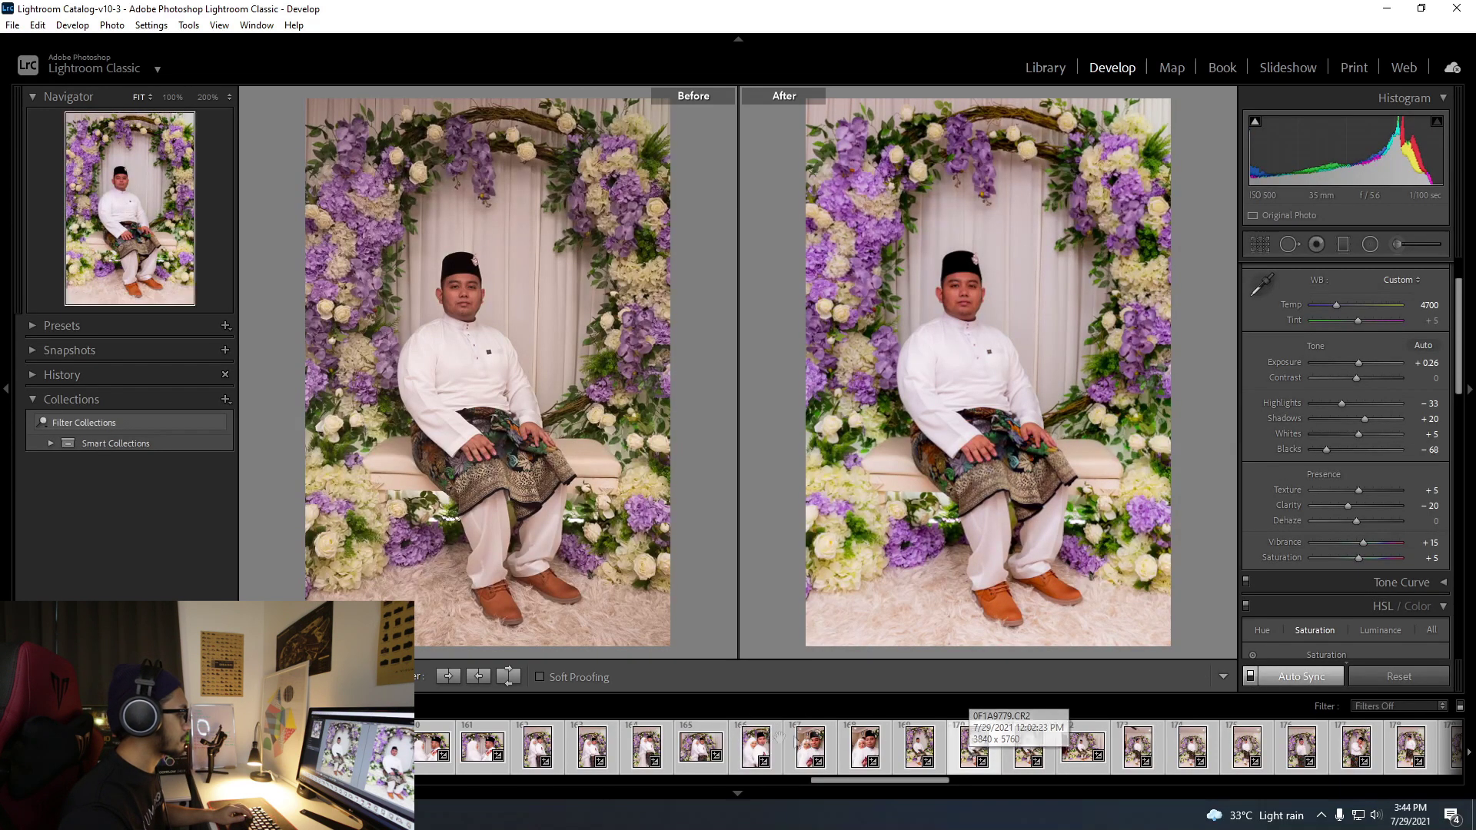
click(755, 745)
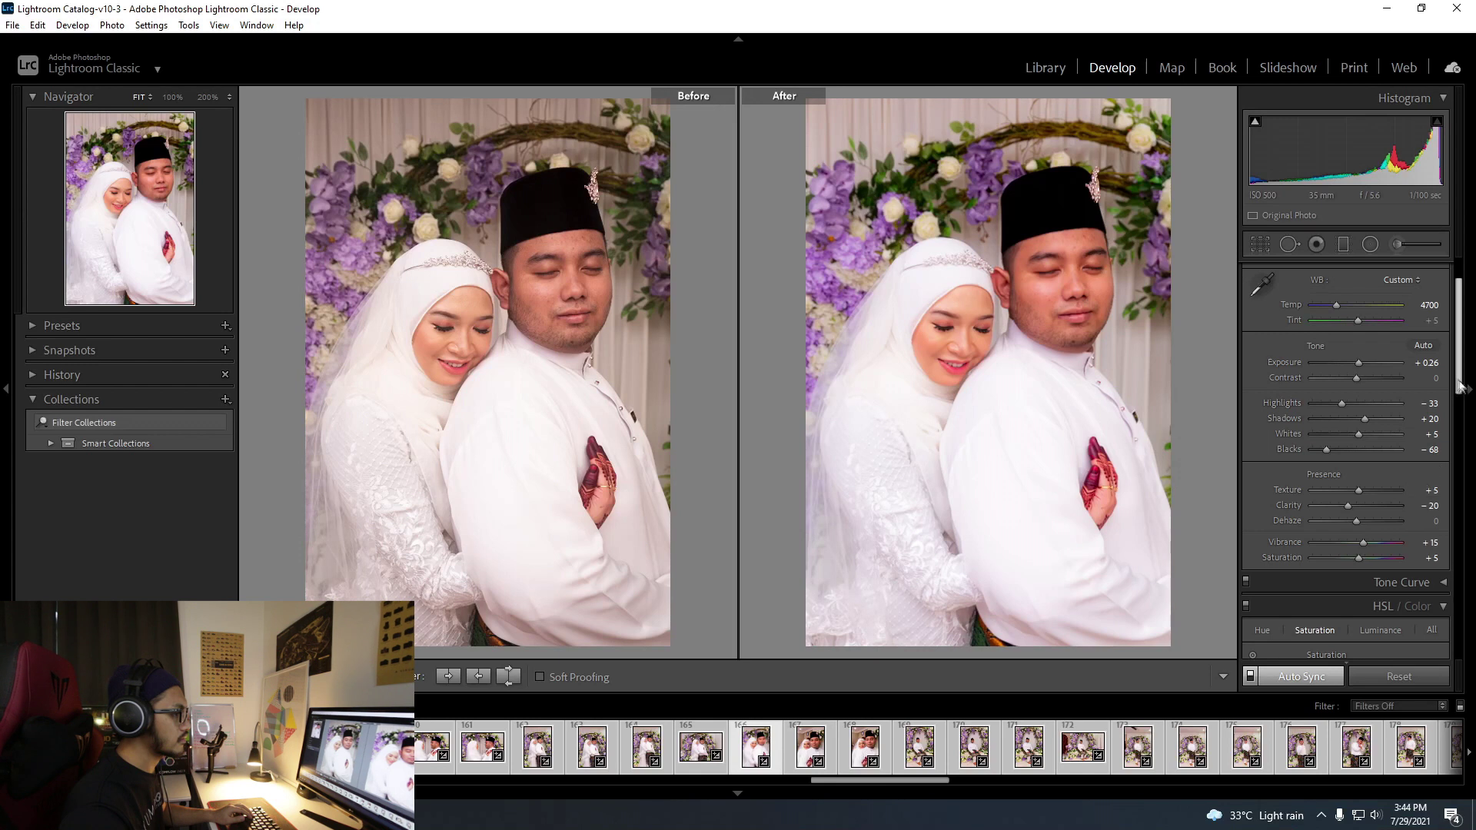
Set the white balance Temp to 4600 for all selected photos and check the groom's white shirt up close.
mouse_move(1458, 372)
mouse_down()
mouse_move(1458, 394)
mouse_move(1459, 365)
mouse_up()
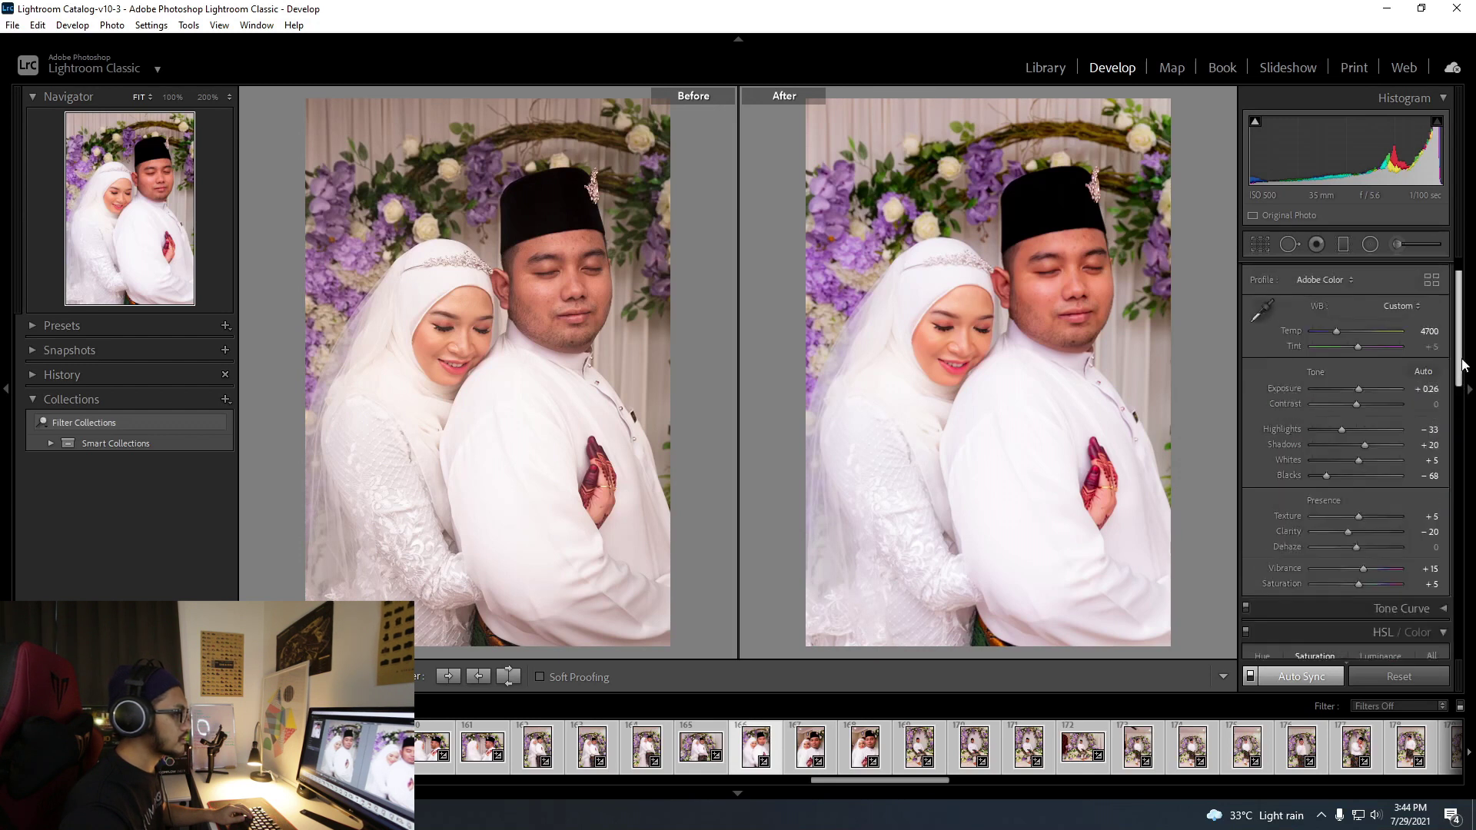
drag(1338, 332, 1337, 334)
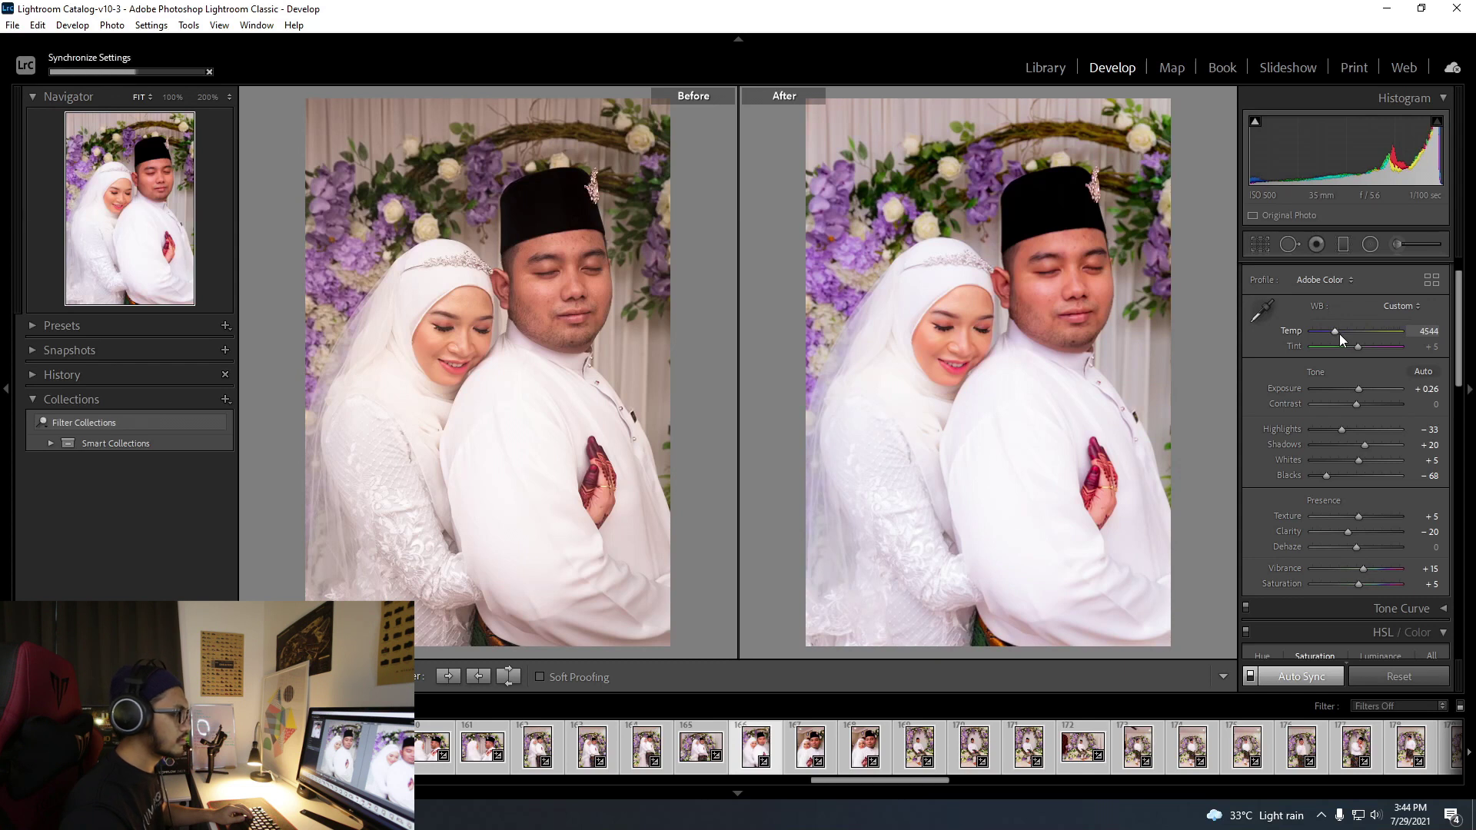
click(1423, 331)
text(4600)
key(Return)
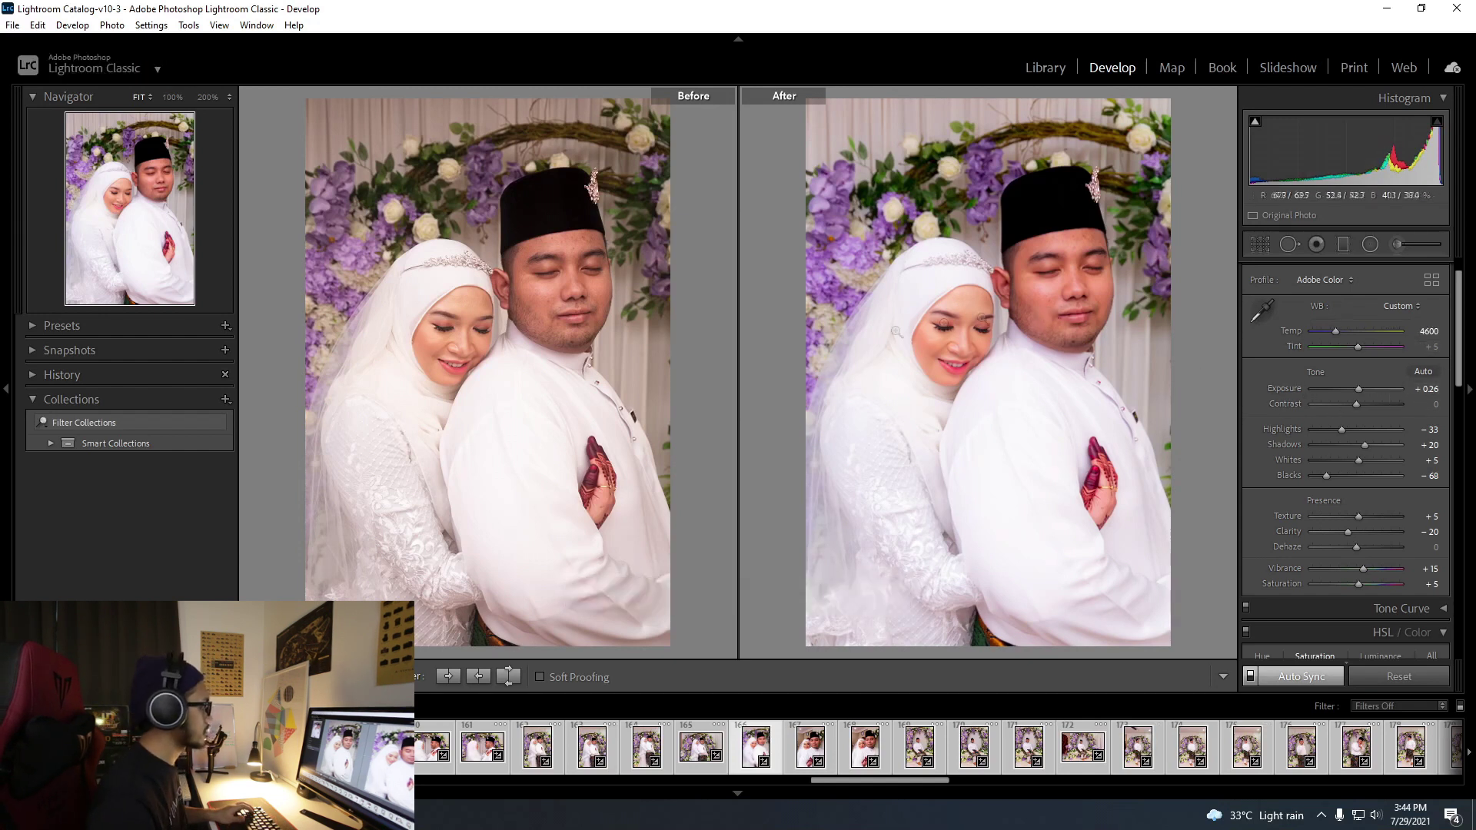
click(1058, 423)
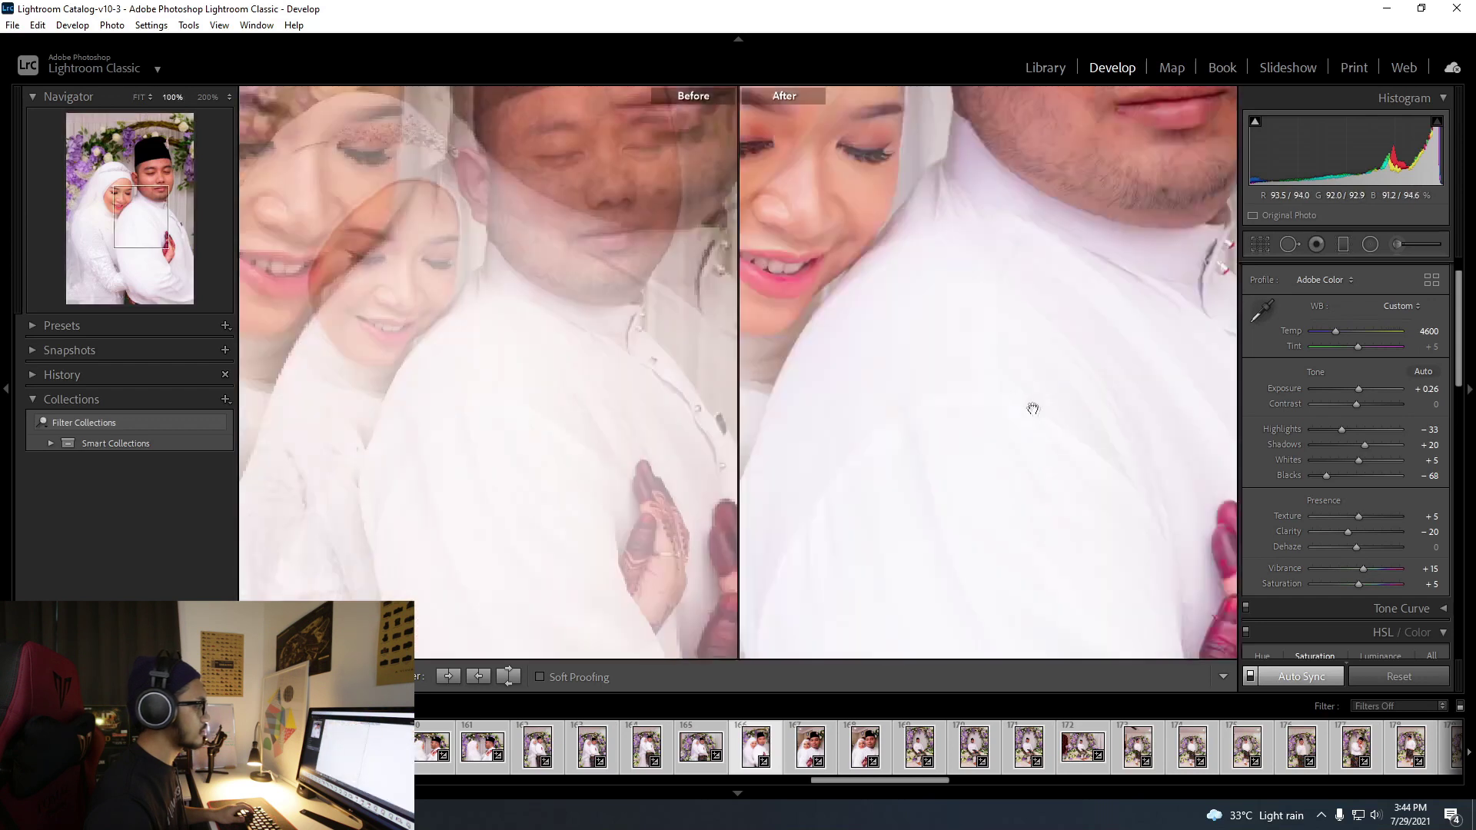
click(1069, 431)
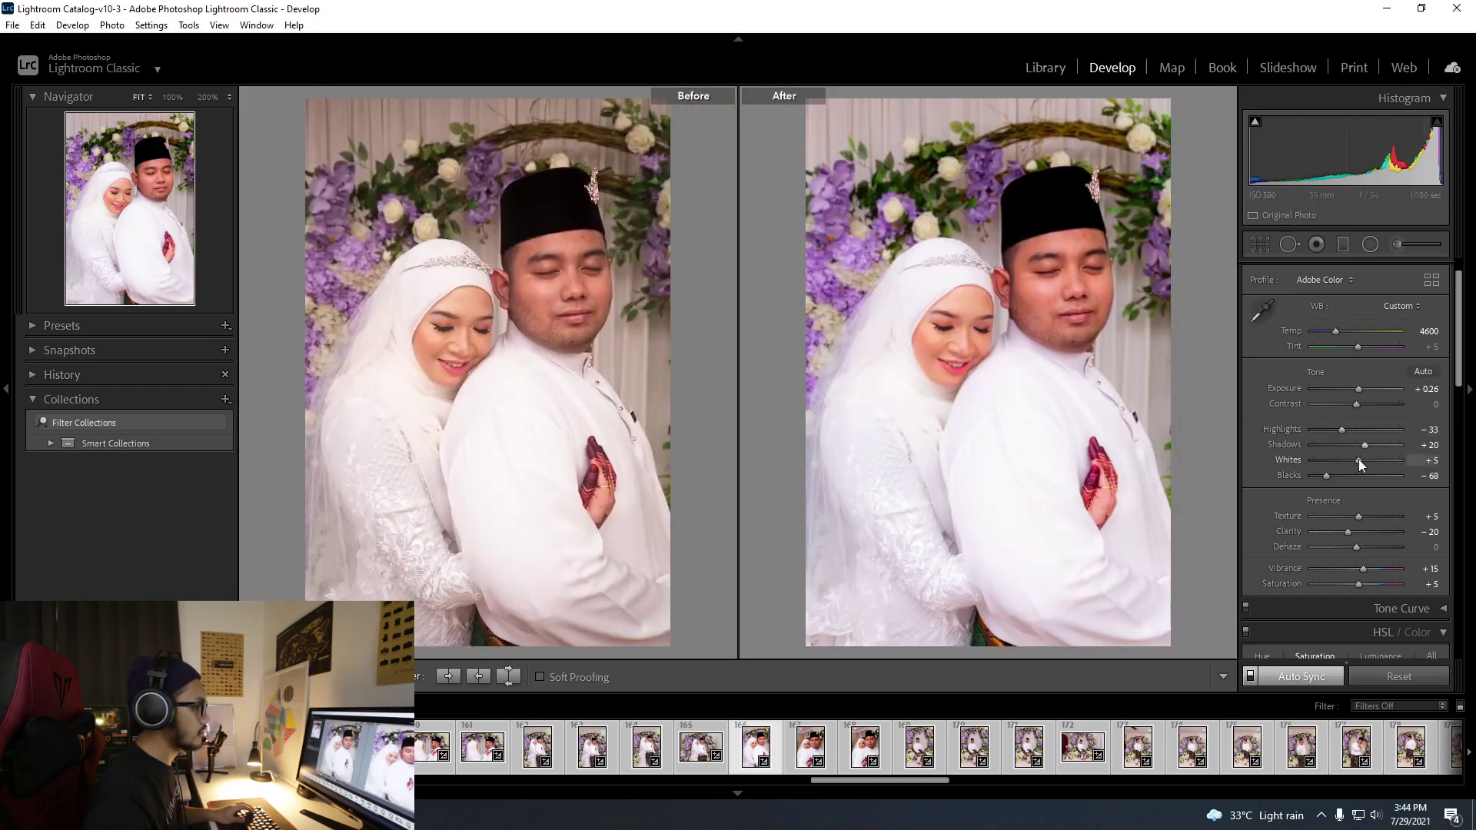
Set Exposure to +0.10 for all selected photos.
drag(1359, 390, 1357, 390)
double_click(1356, 390)
click(1427, 388)
text(0.1)
key(Return)
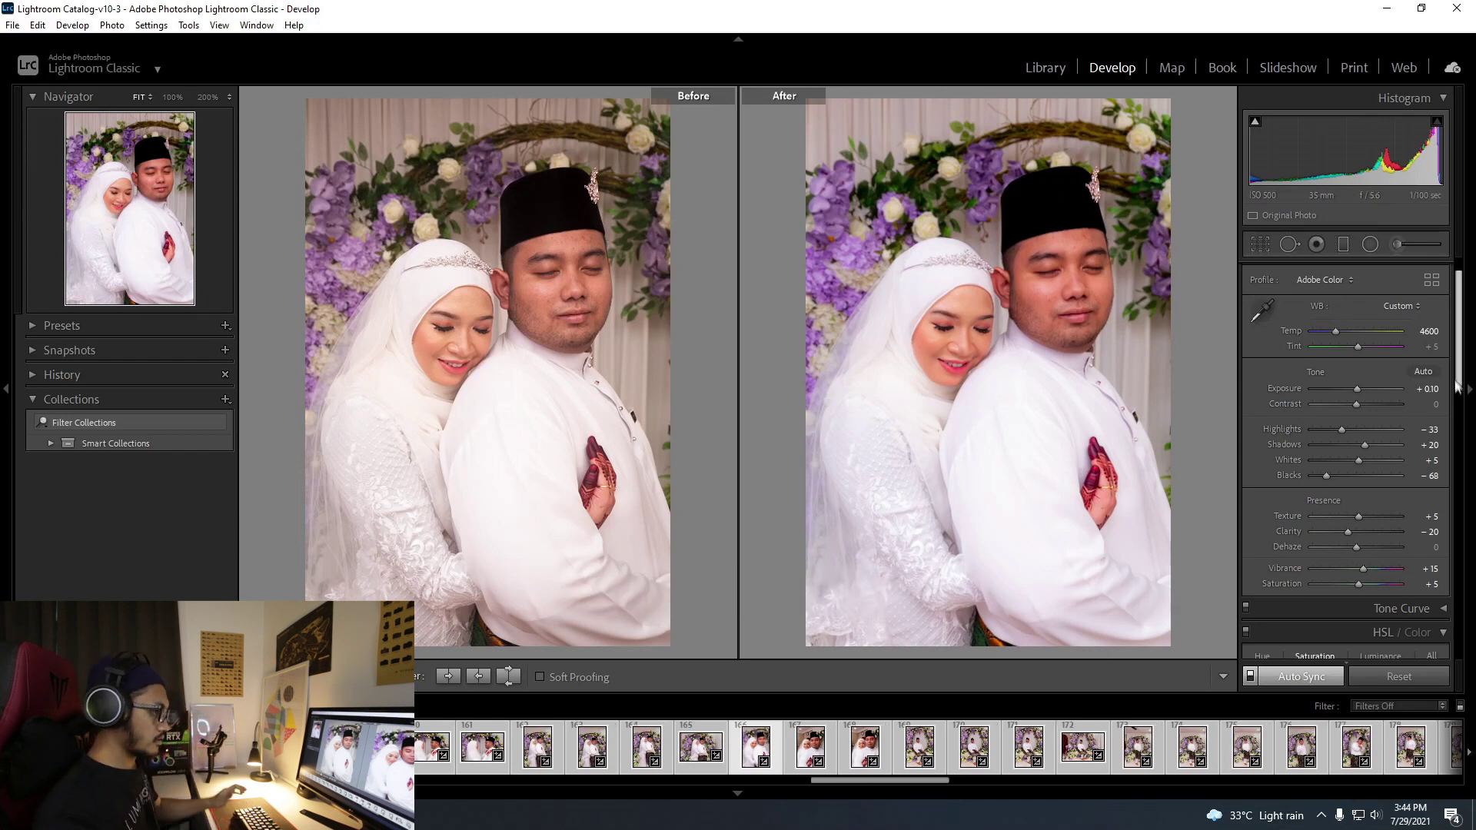
Try lowering Magenta saturation to -100 with the HSL targeted adjustment and reset Magenta for all selected photos.
drag(1459, 369, 1459, 450)
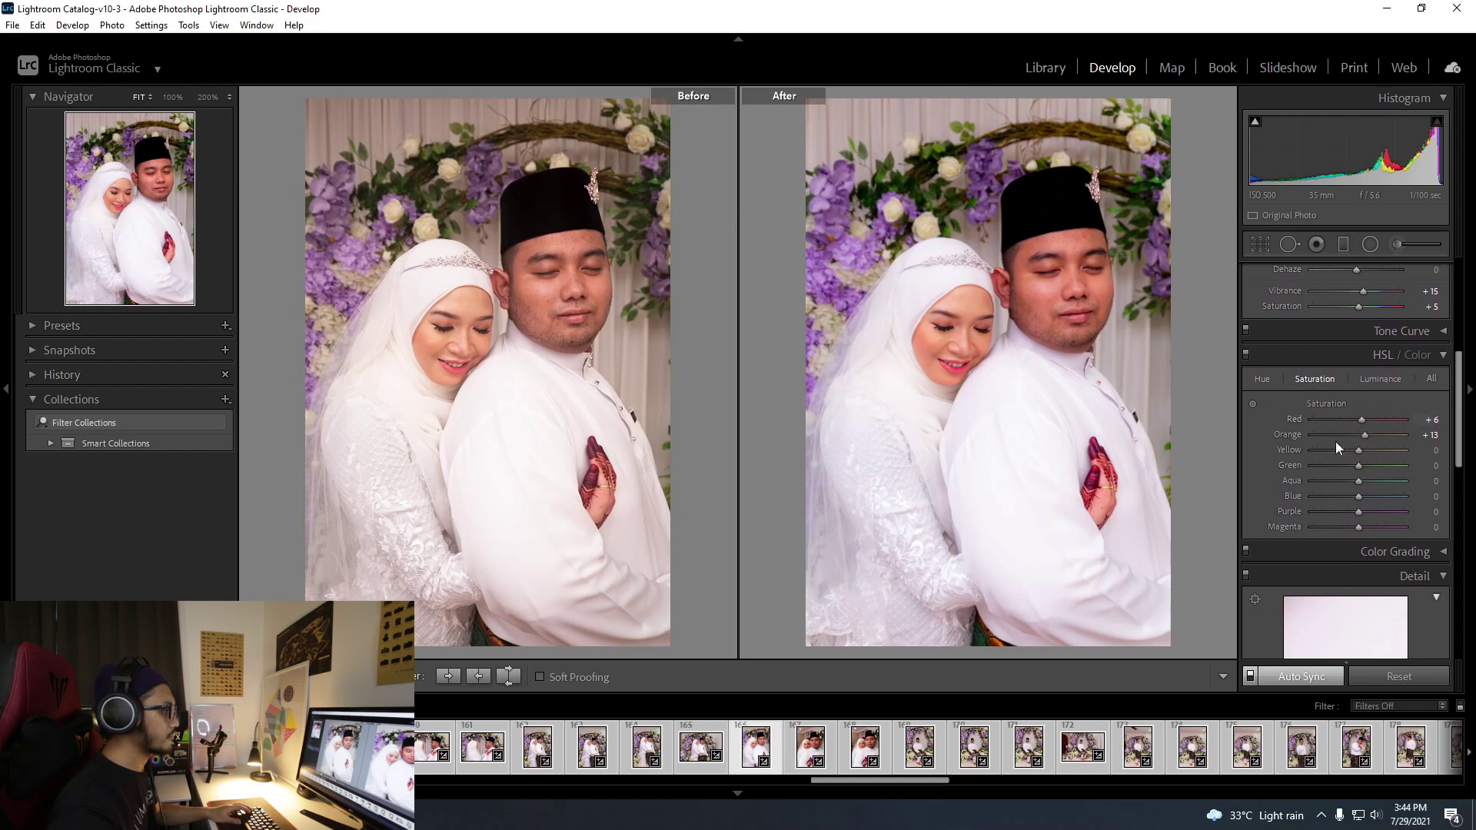
click(1253, 404)
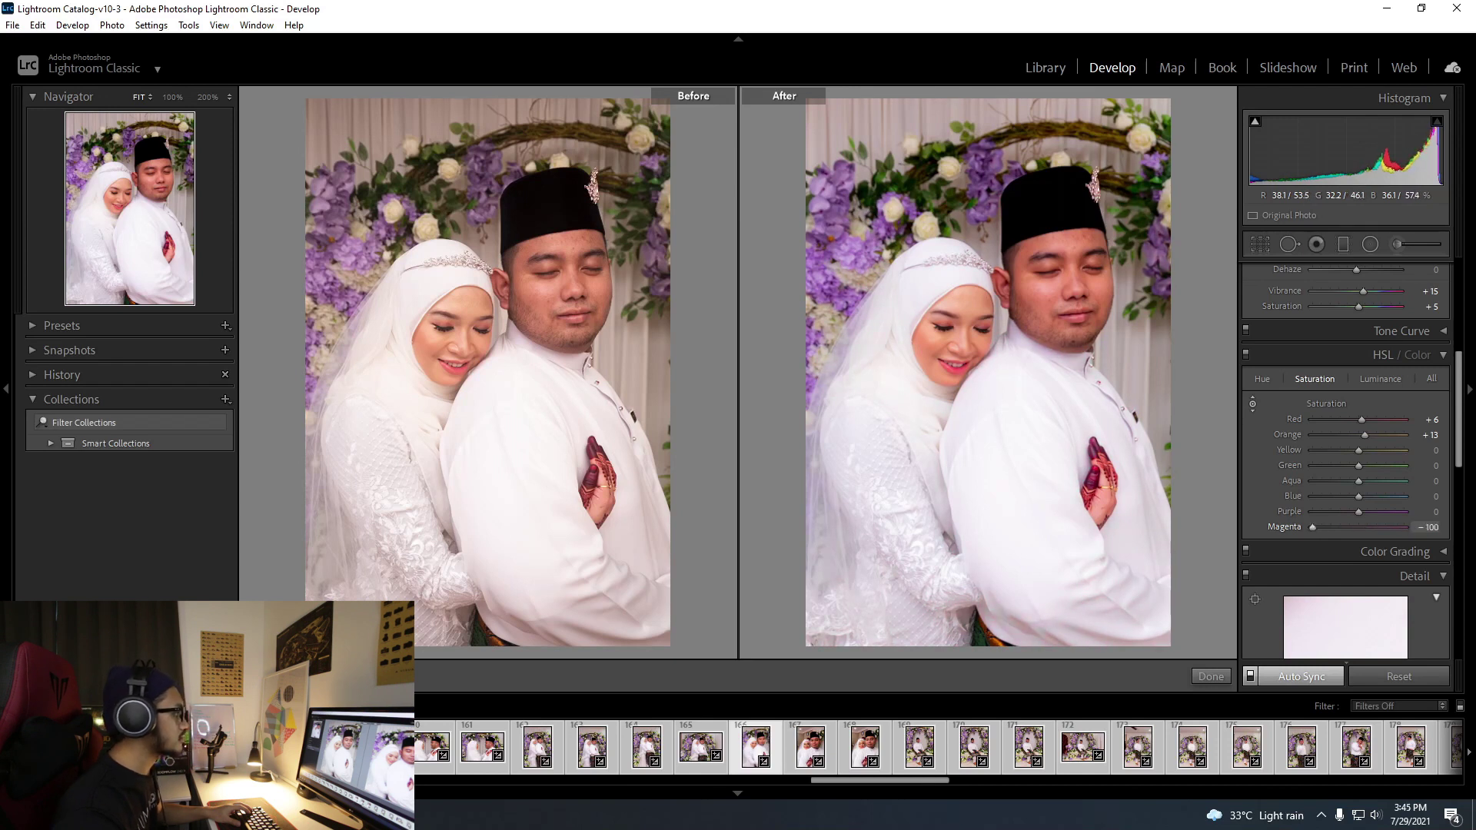
double_click(1285, 527)
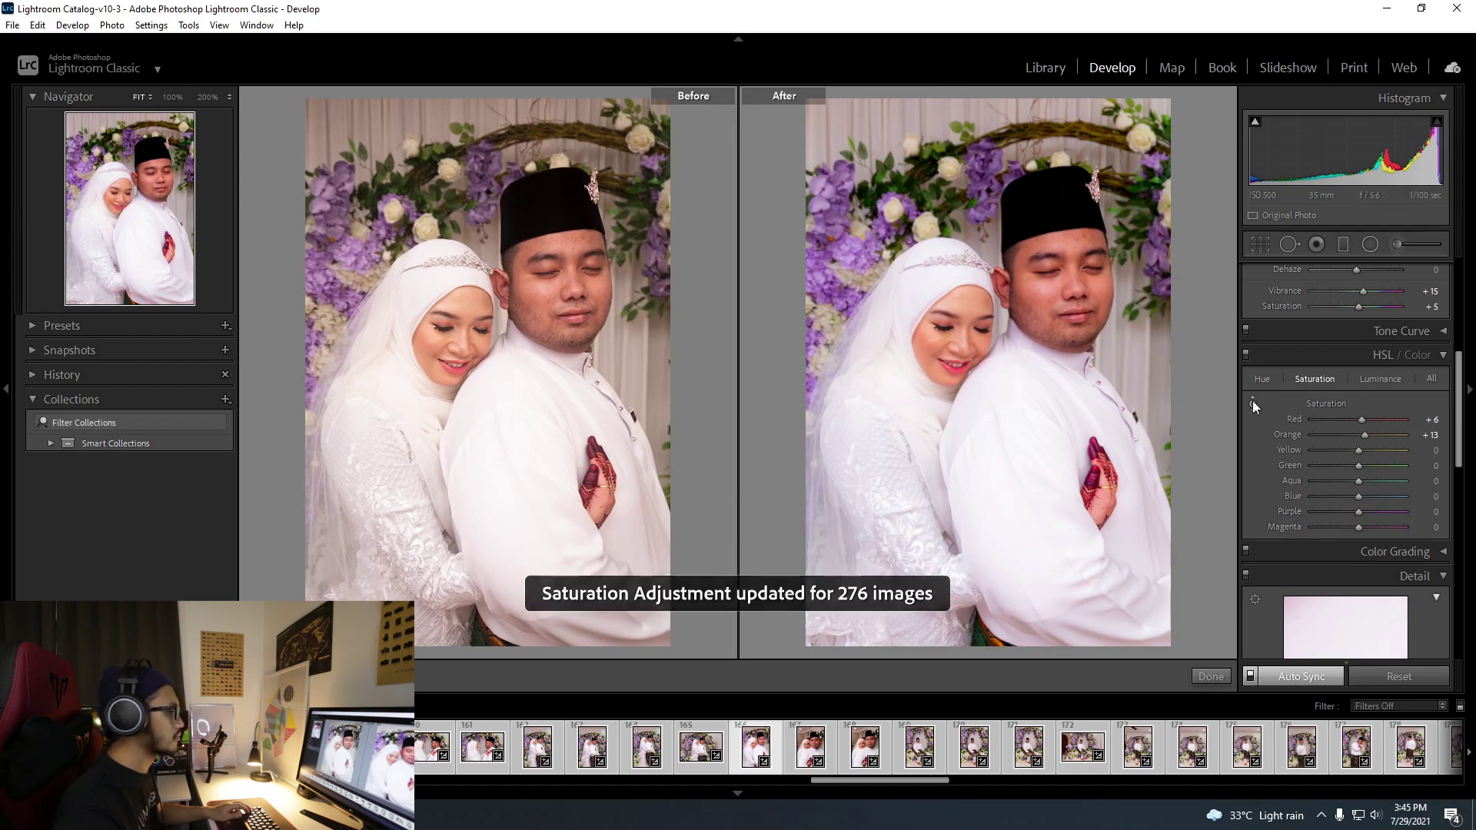
Sample the purple flowers up close with the HSL targeted adjustment to set Saturation to Blue +7 and Purple +51 for all selected photos.
click(846, 239)
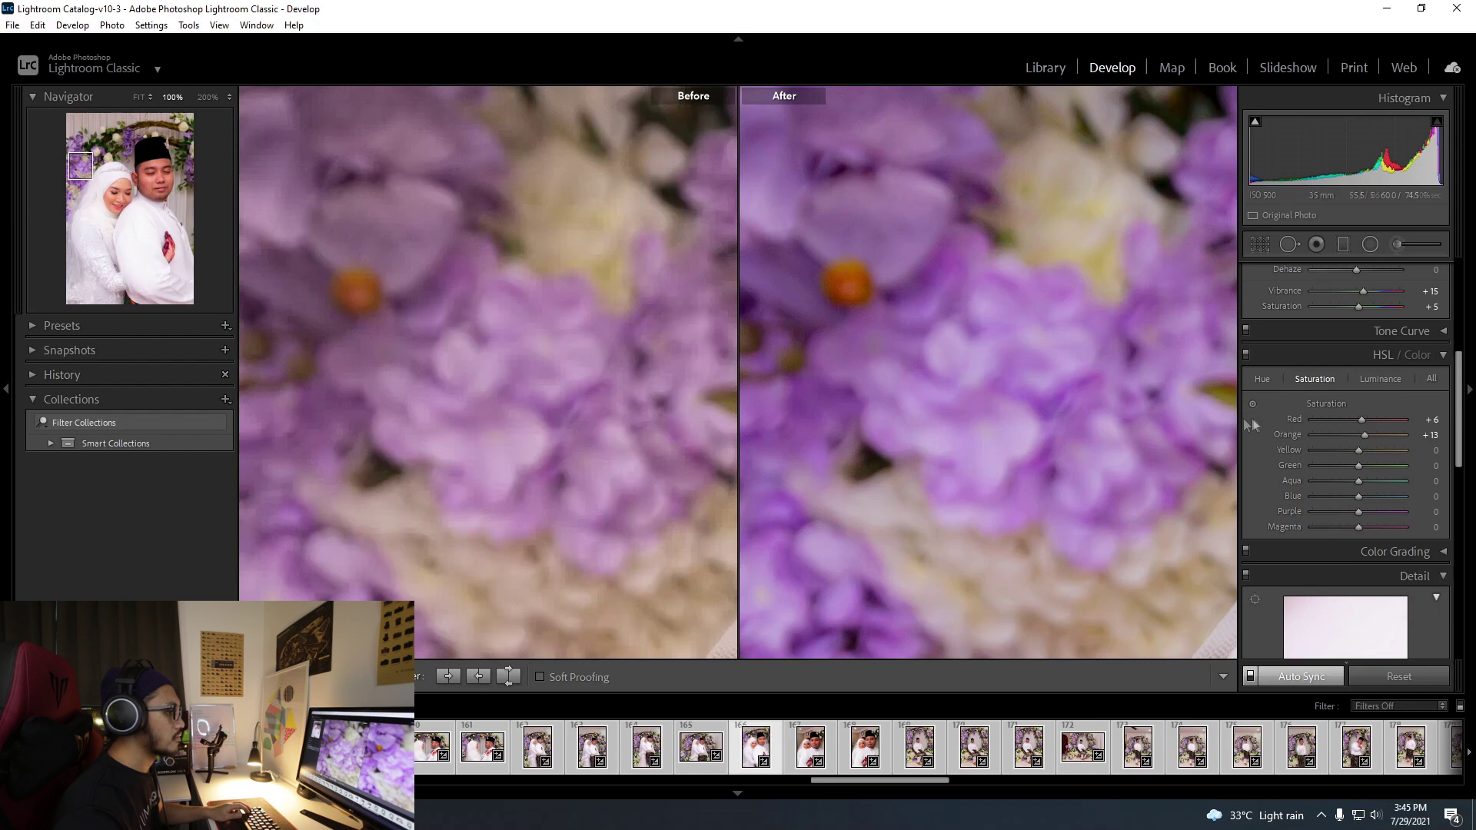
click(1253, 404)
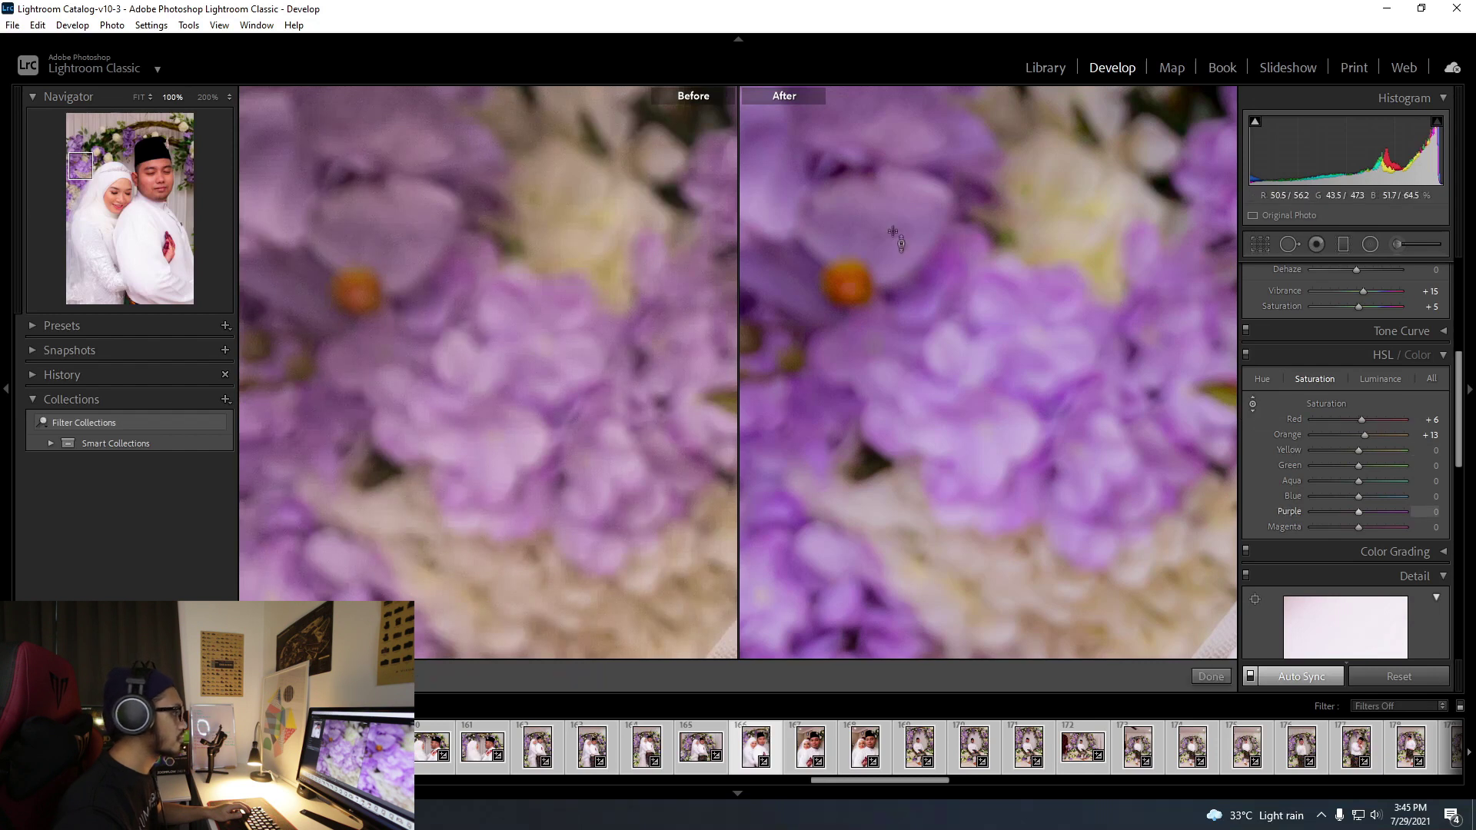
drag(869, 346, 869, 315)
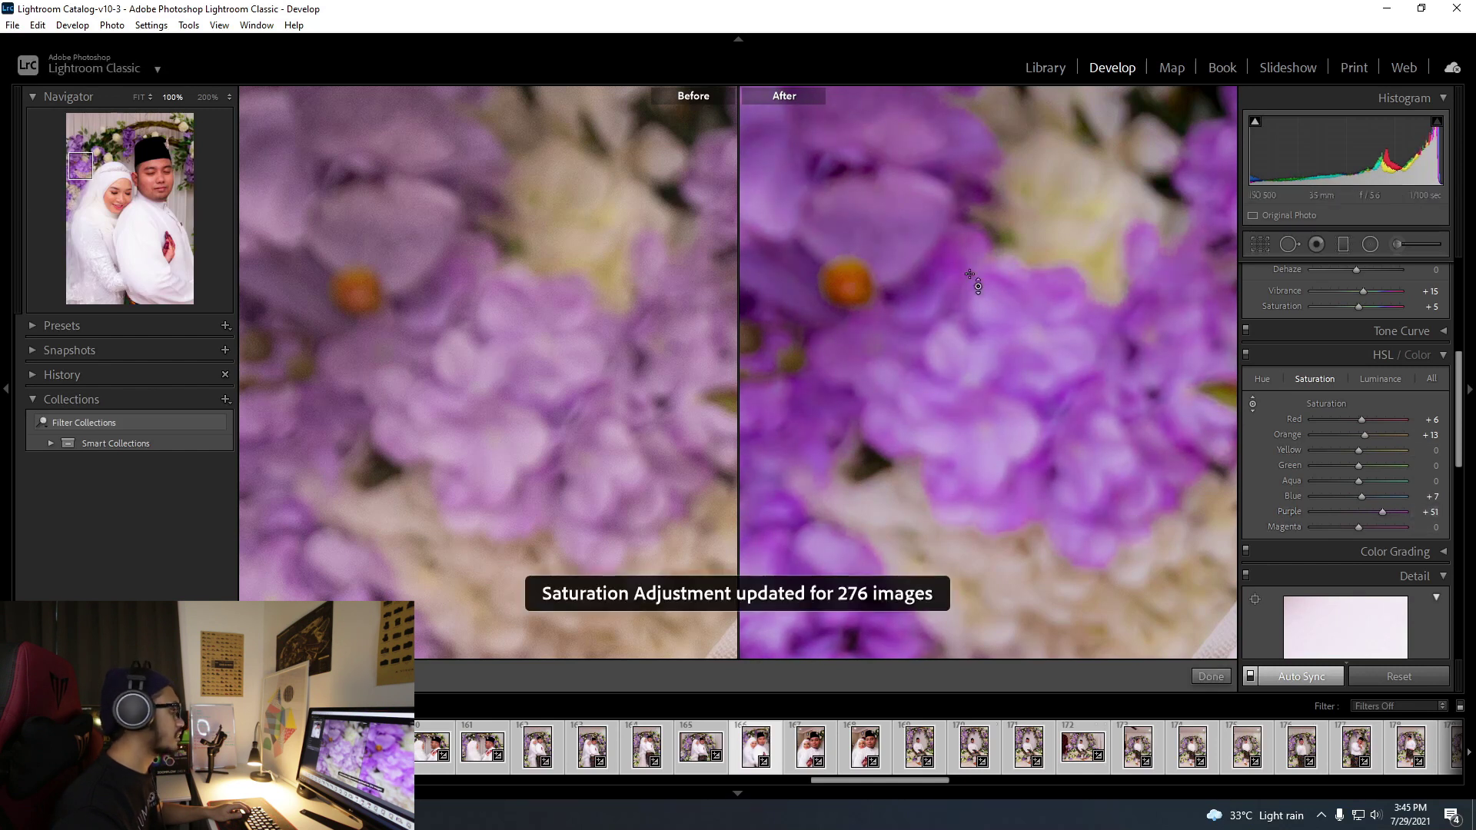
click(1211, 676)
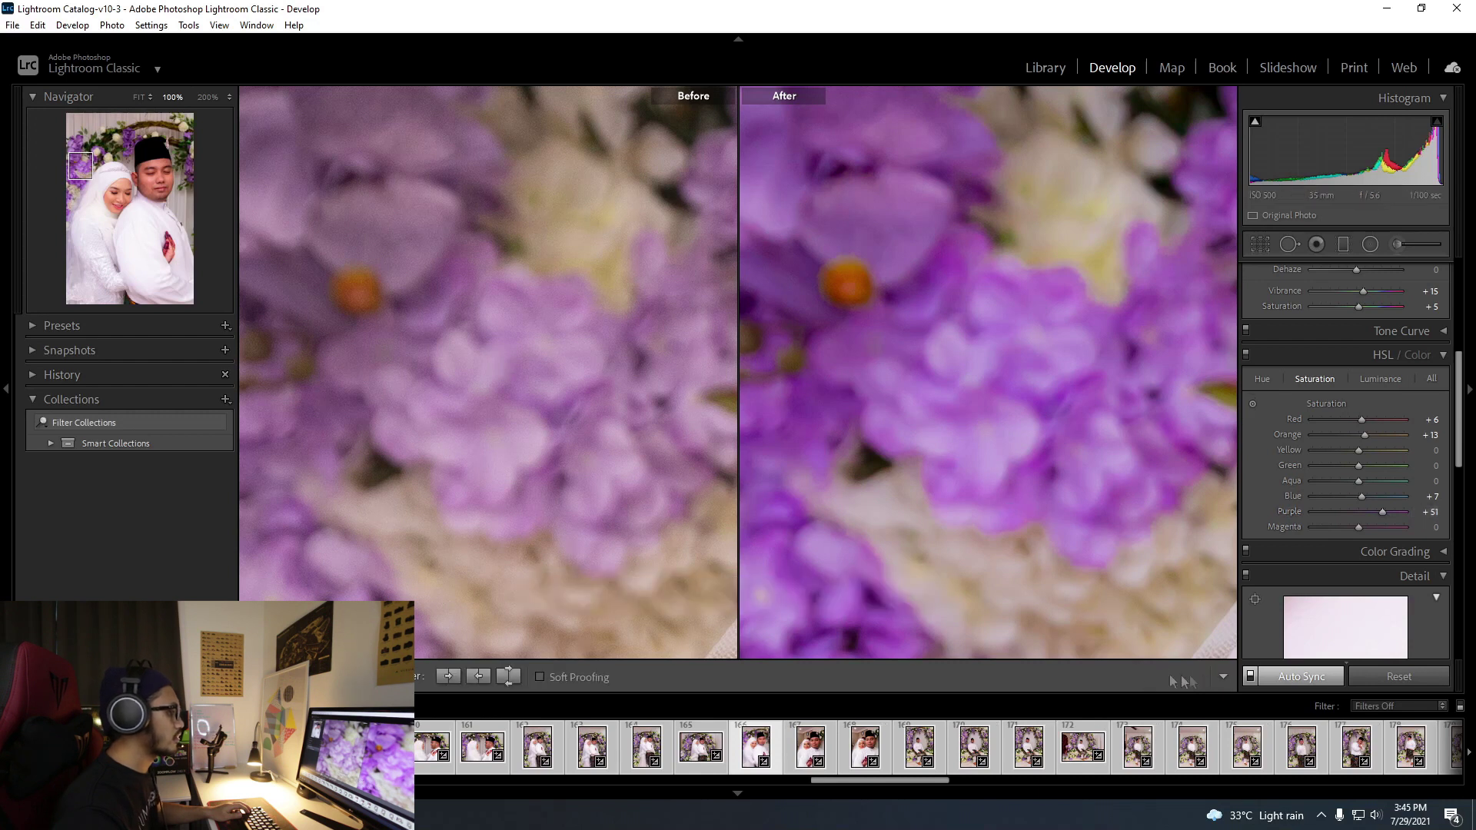
click(960, 393)
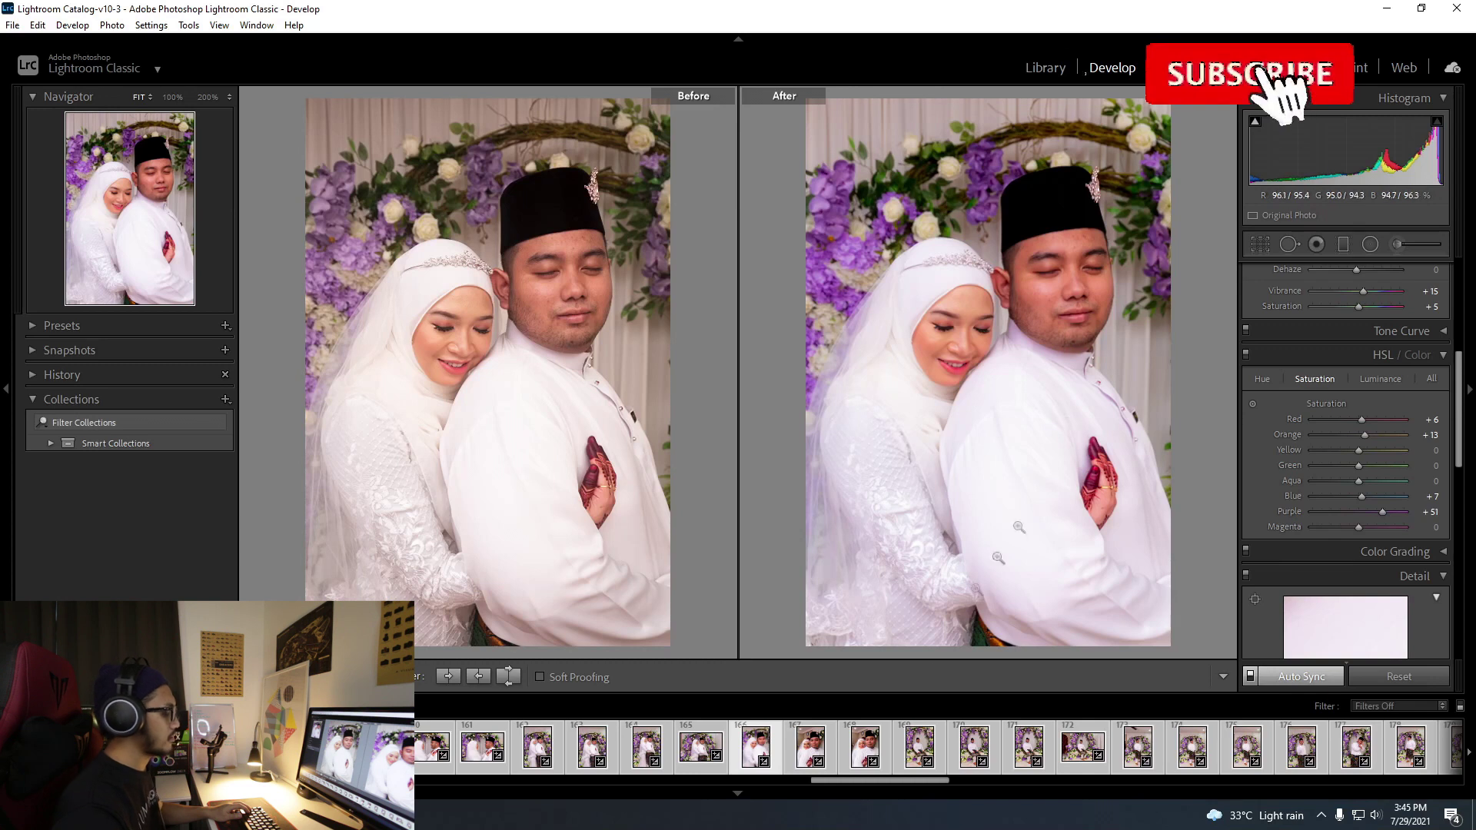
Review the following couple and seated groom photos, switching from Before/After to the single-image view to examine the flower and skin colours.
key(Right)
key(Right)
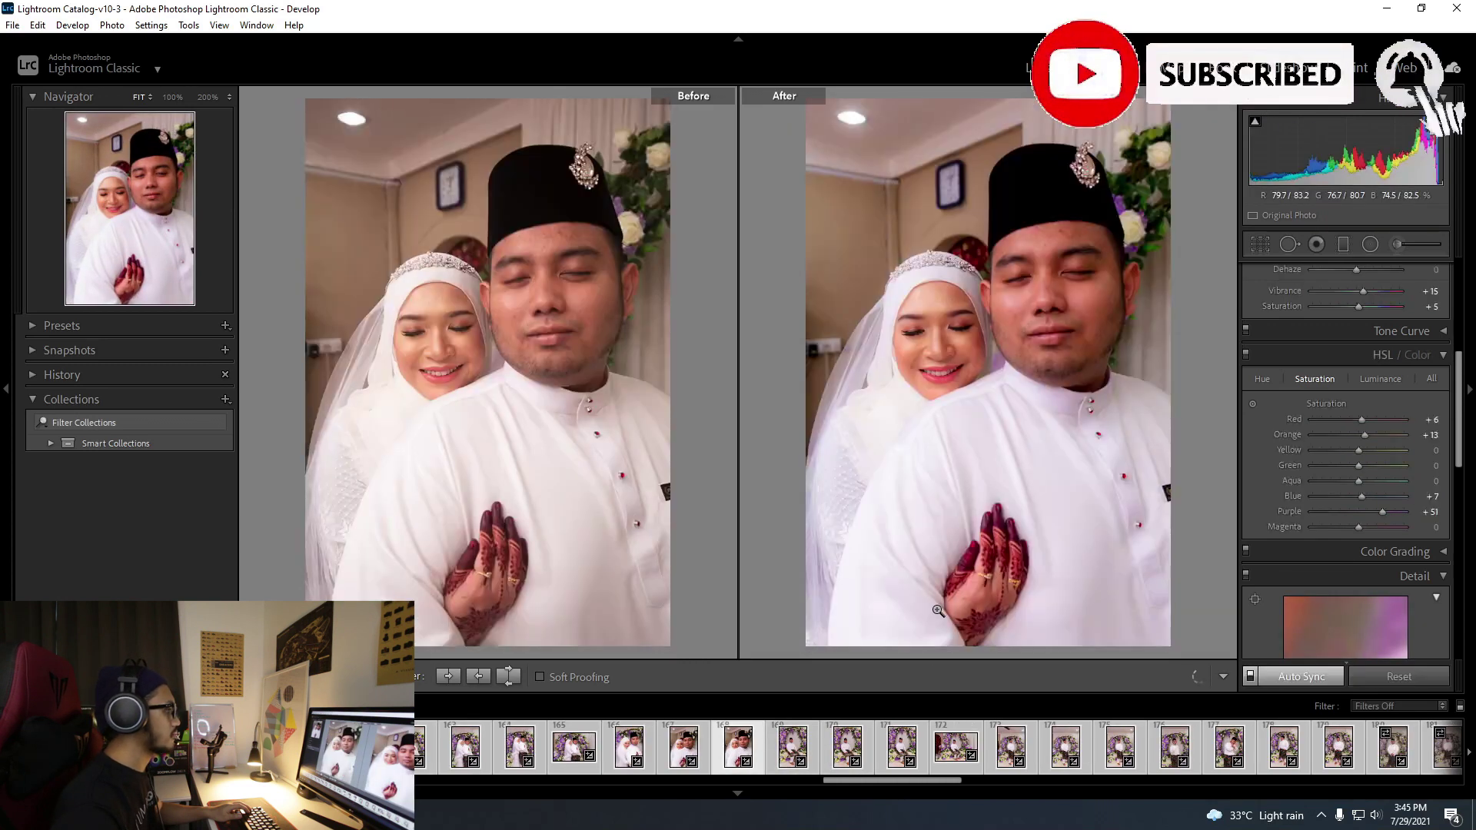
key(Right)
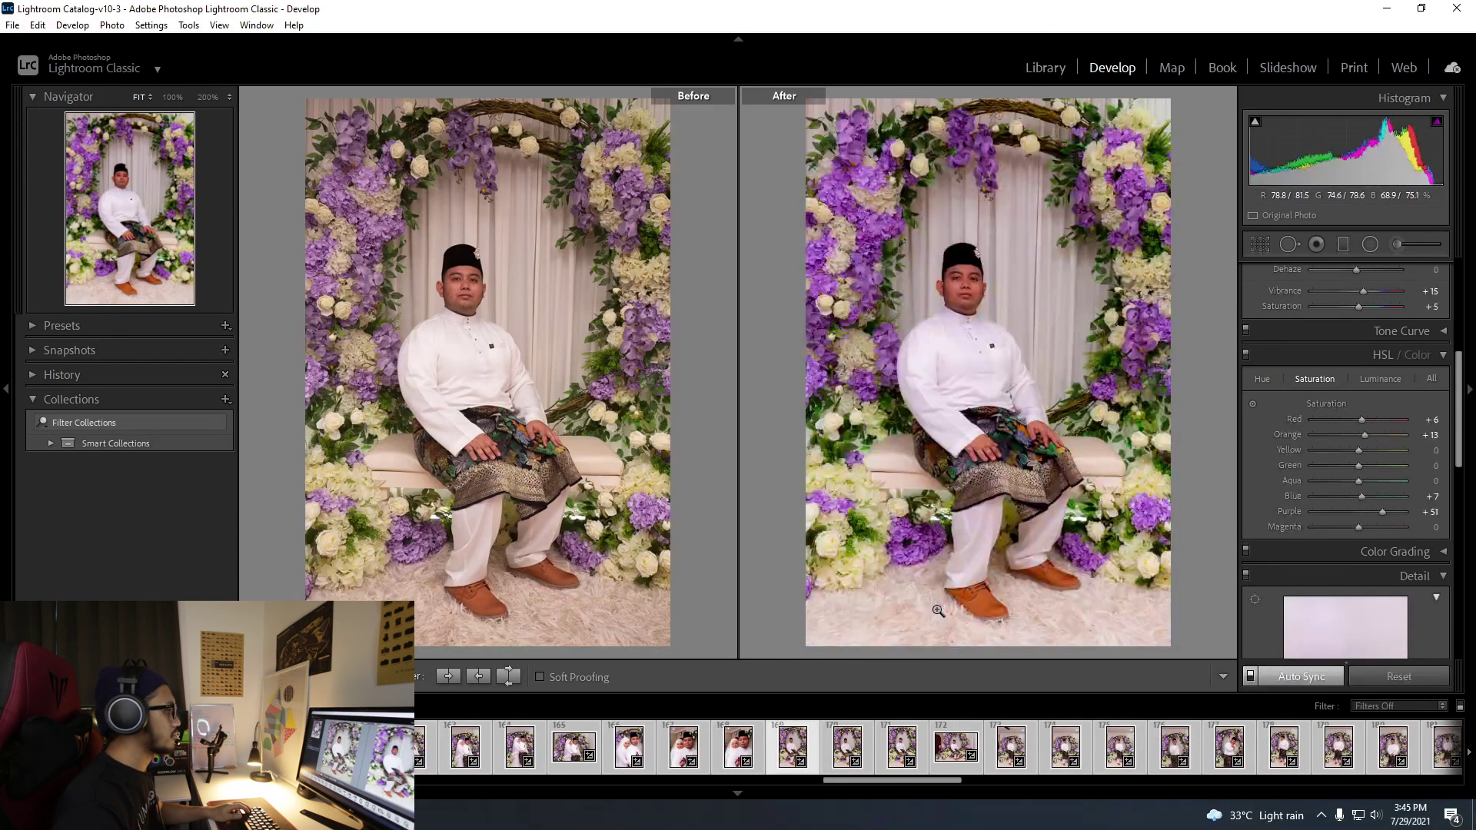
key(Right)
key(Right)
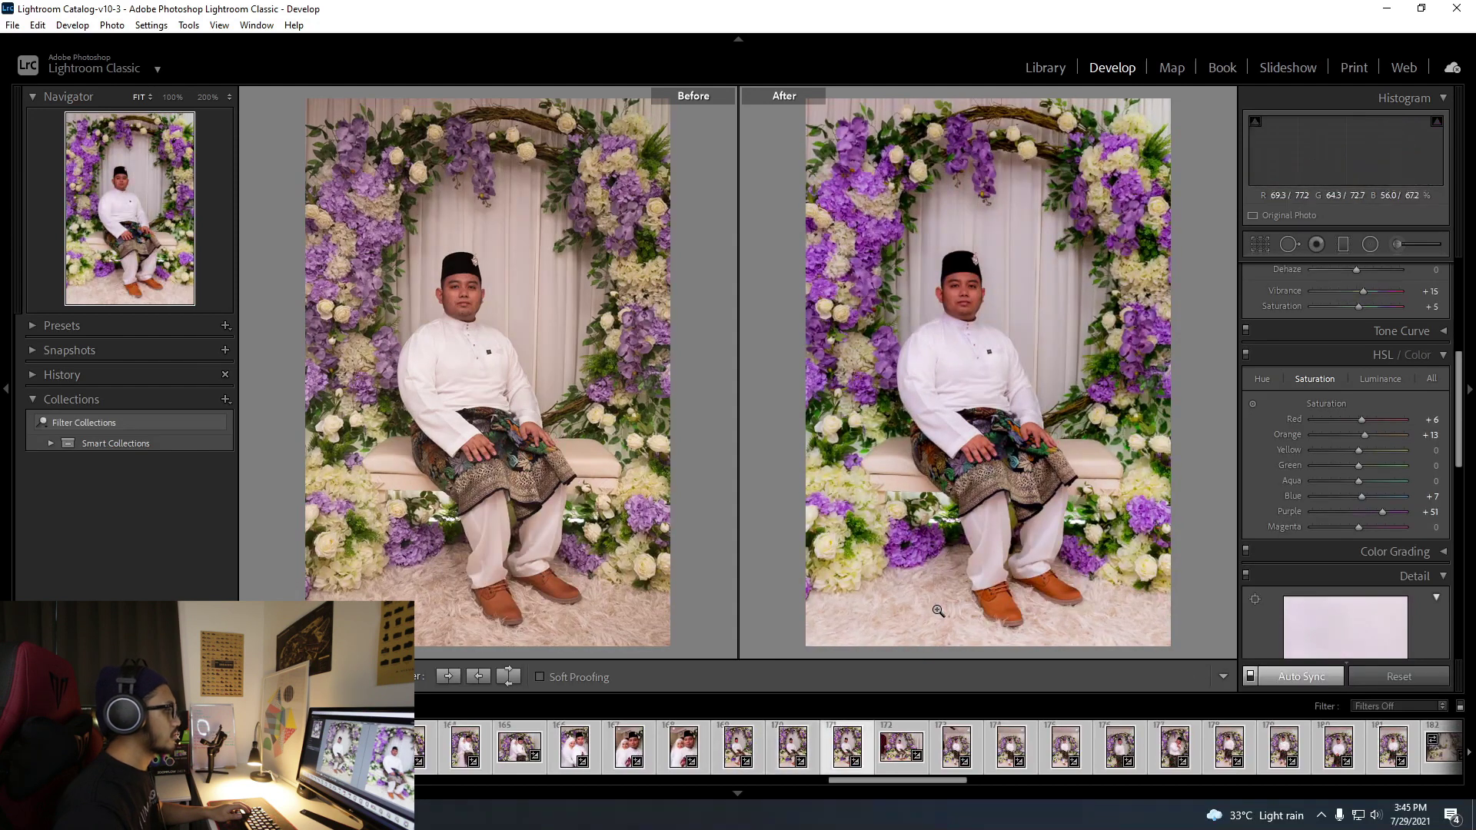
key(y)
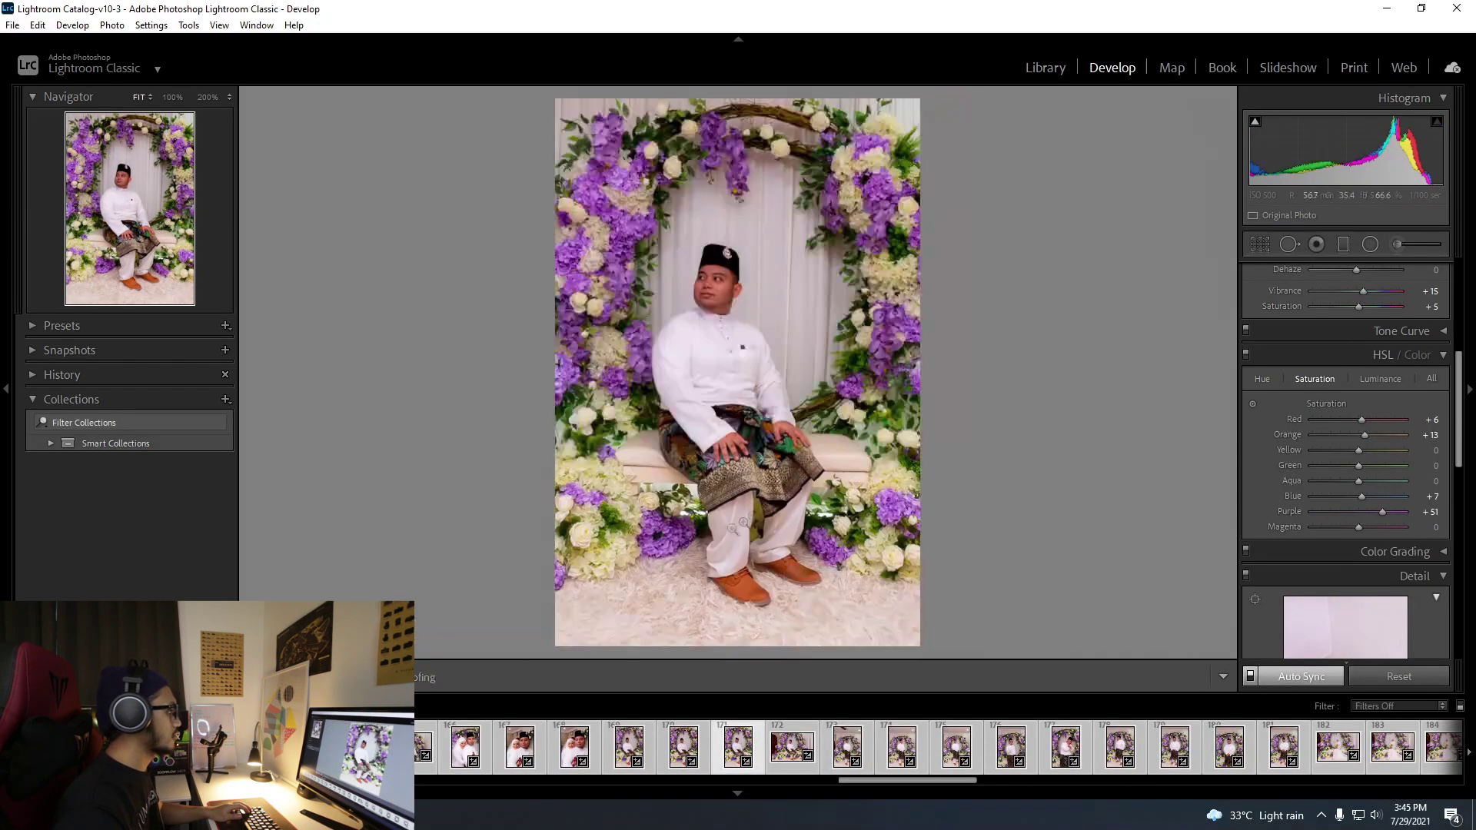
click(783, 390)
click(782, 391)
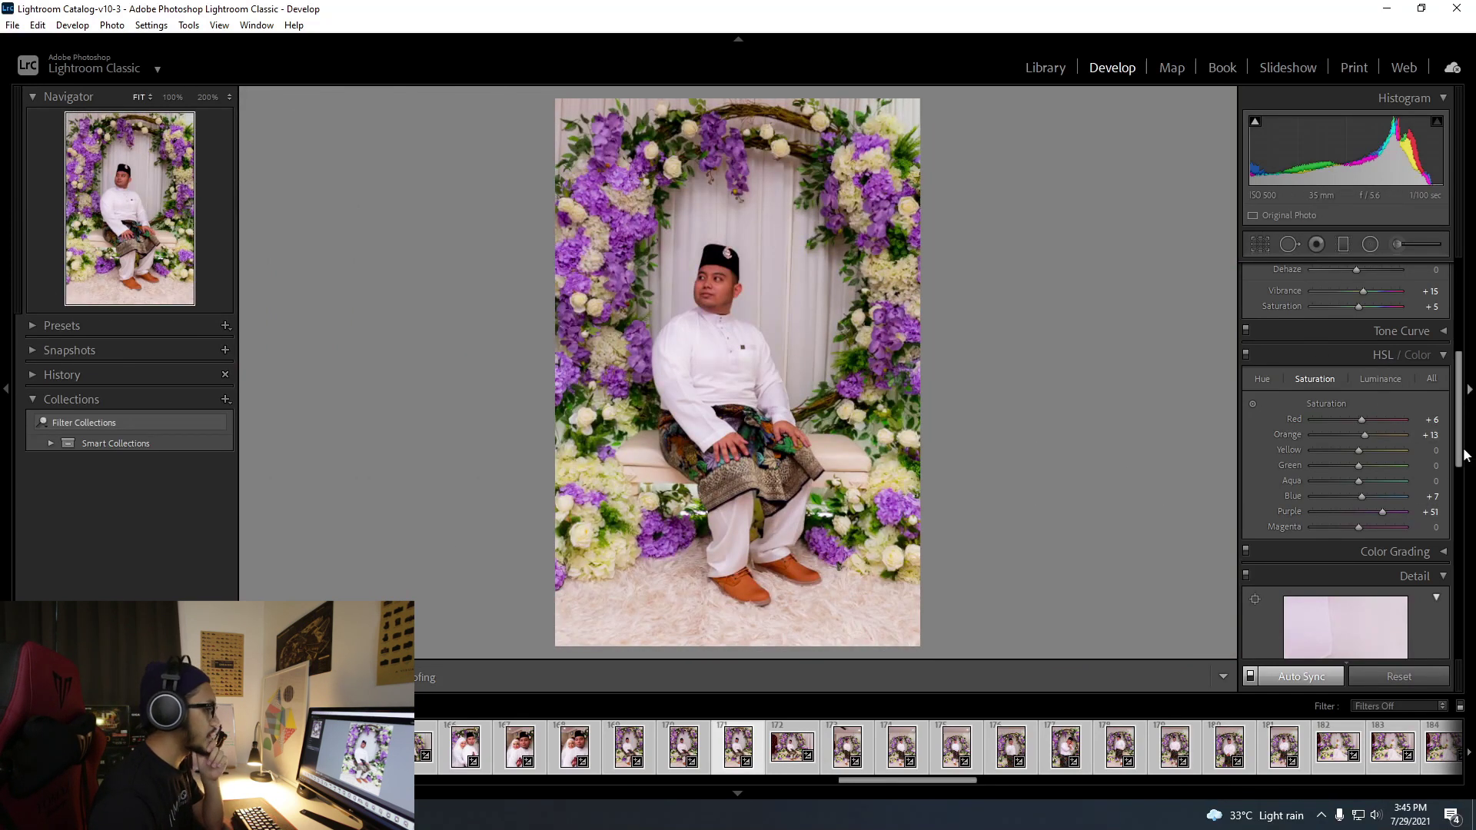
Using the seated groom photos, set Blacks to -28 and Exposure to +0.26 for all selected photos.
drag(1464, 454, 1452, 385)
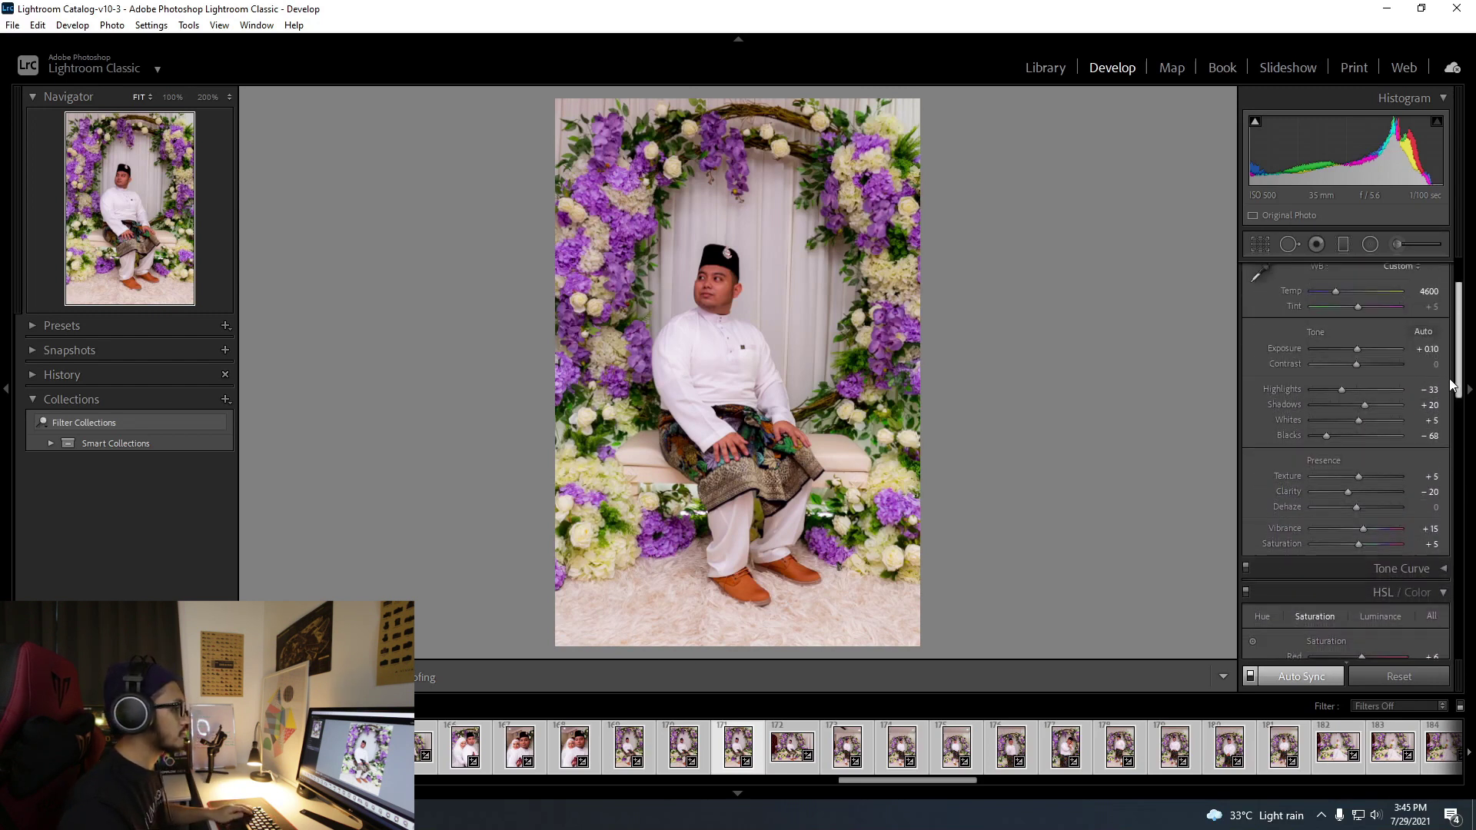
mouse_move(1327, 435)
mouse_down()
mouse_move(1359, 435)
mouse_move(1290, 435)
mouse_move(1343, 435)
mouse_up()
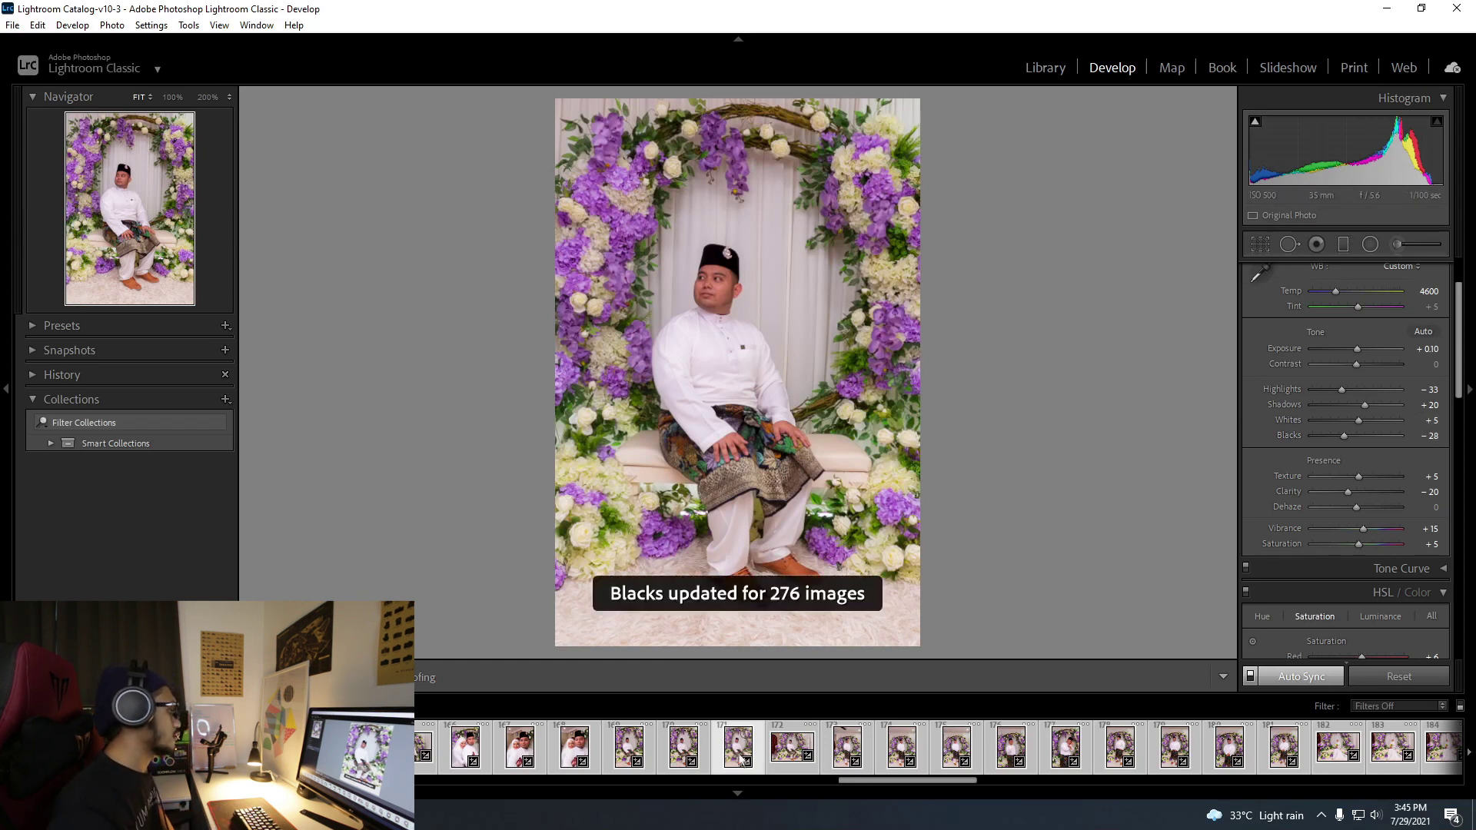
click(683, 749)
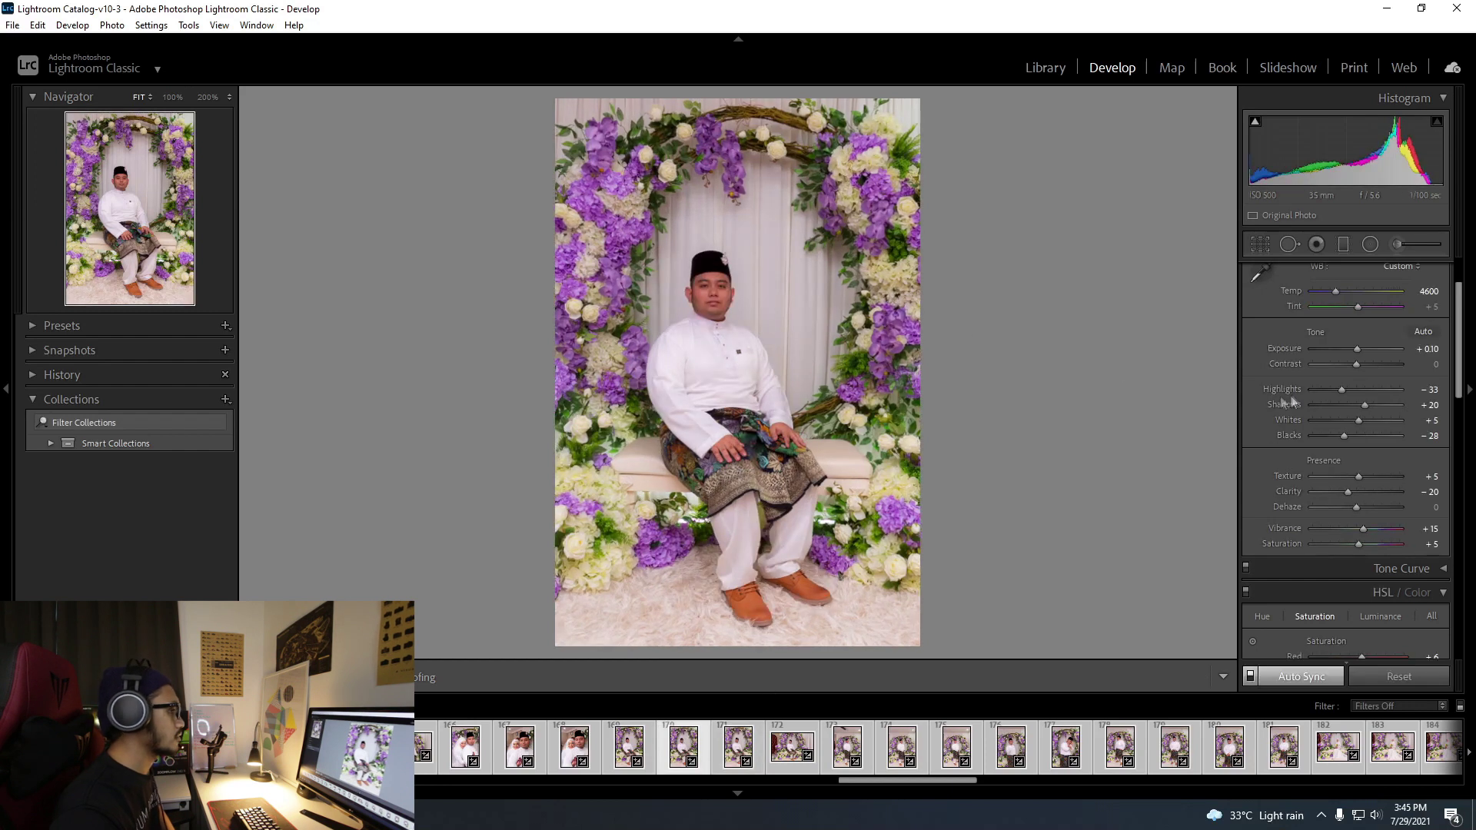
drag(1358, 349, 1359, 349)
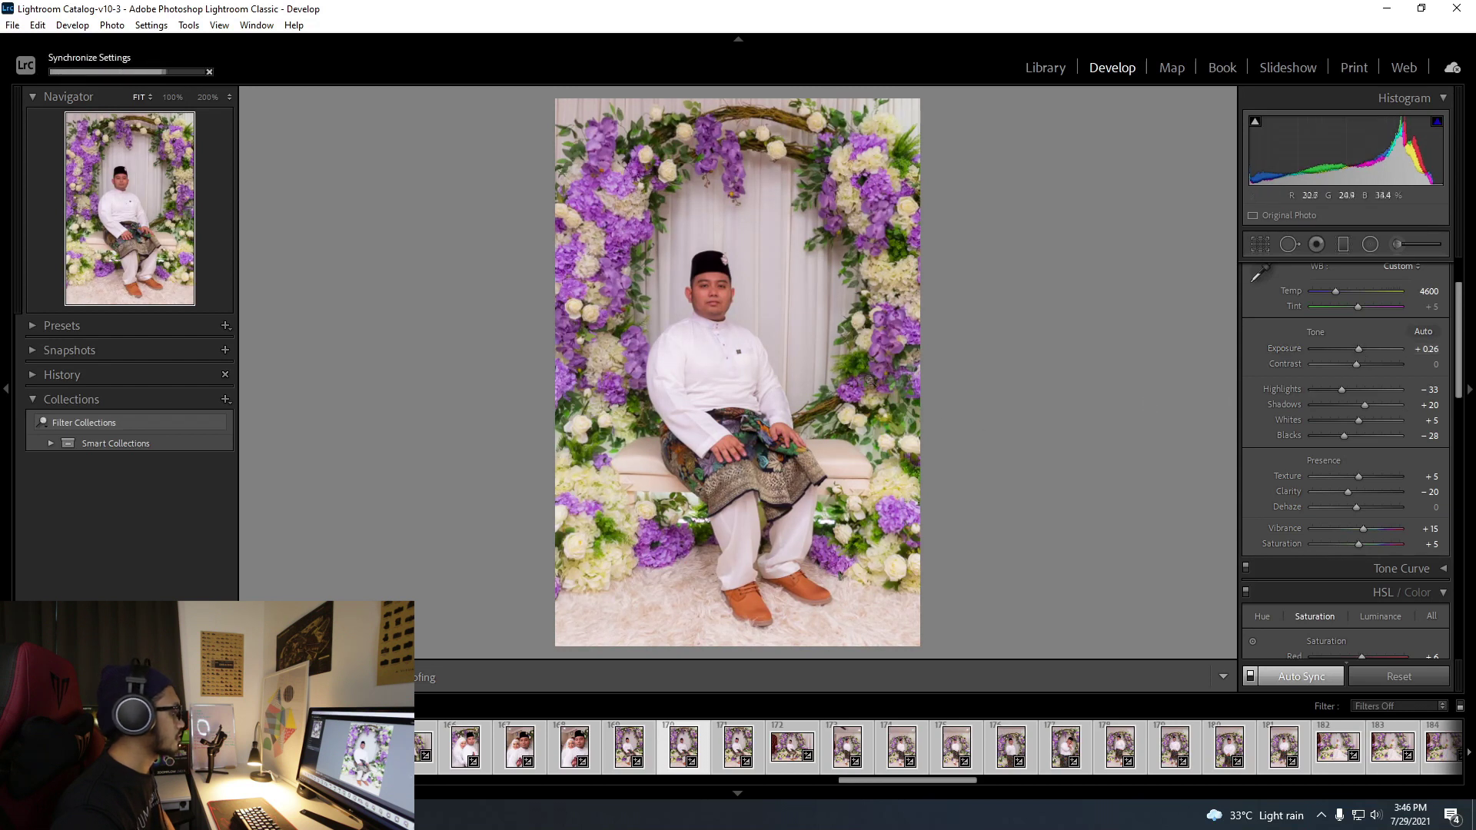
Check the adjustments on the groom-in-front portrait and on the photo of the bride showing her hennaed hands.
click(565, 750)
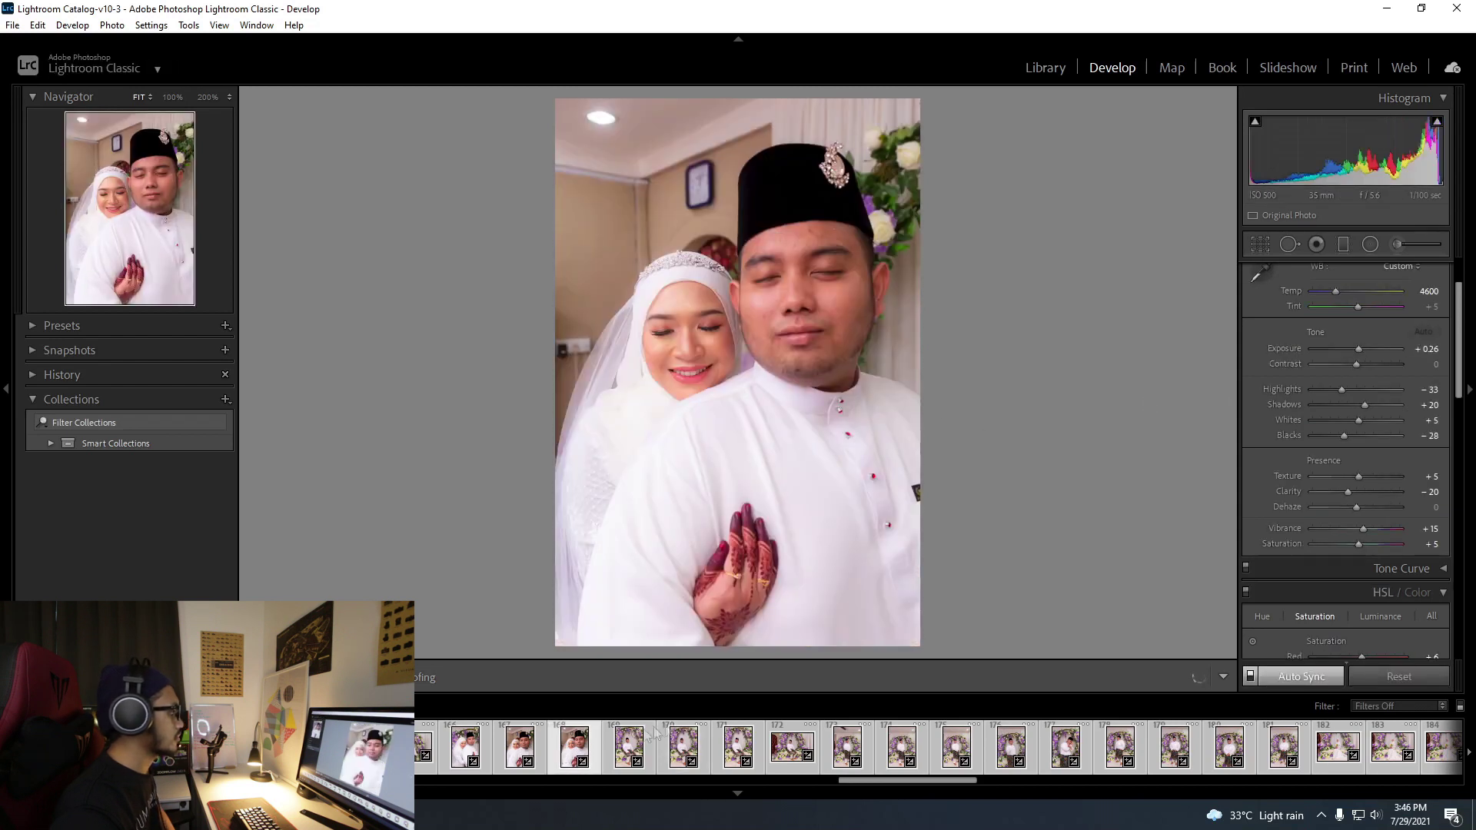
scroll(954, 746, down, 8)
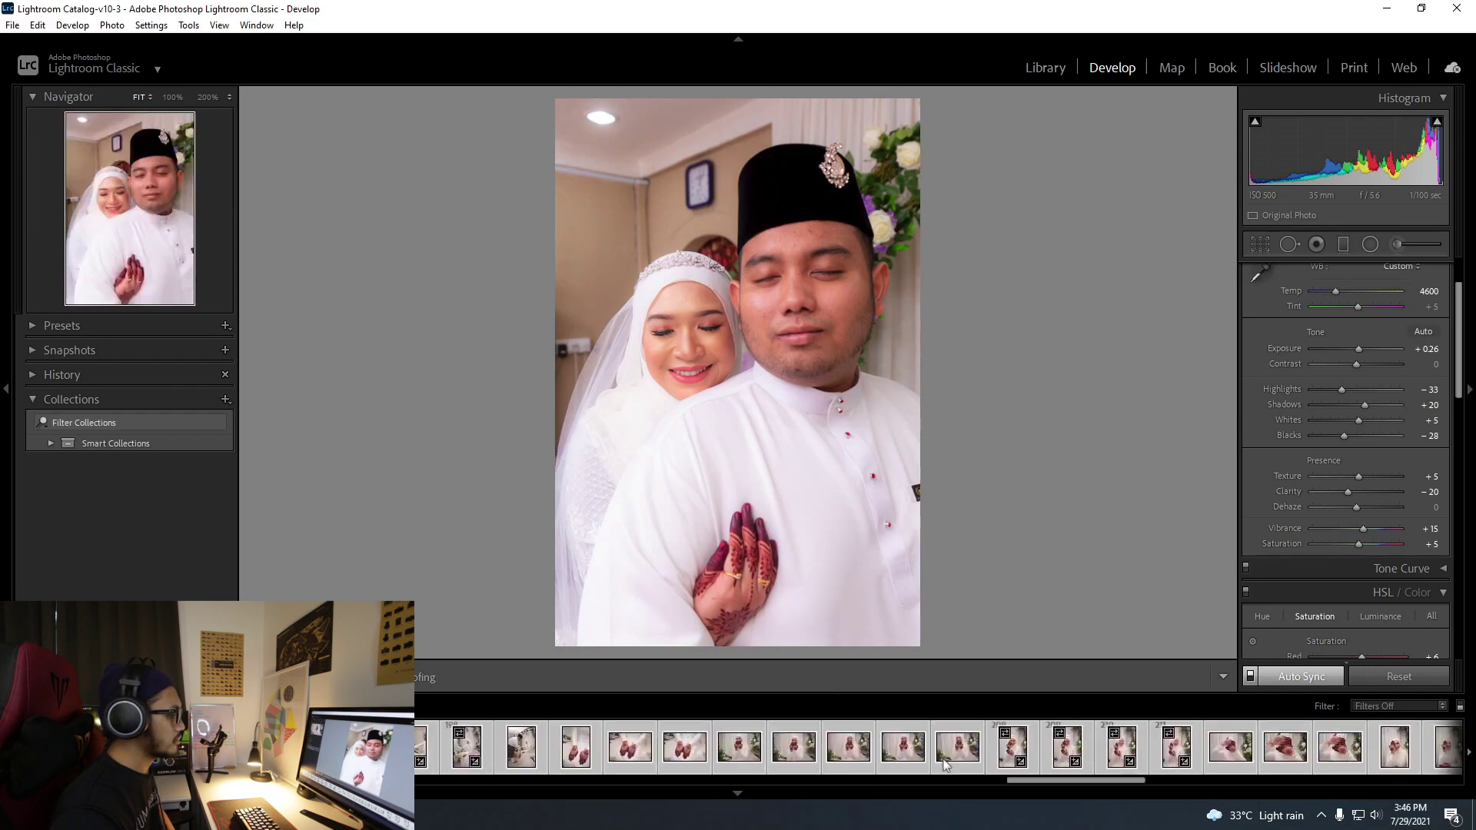
click(952, 749)
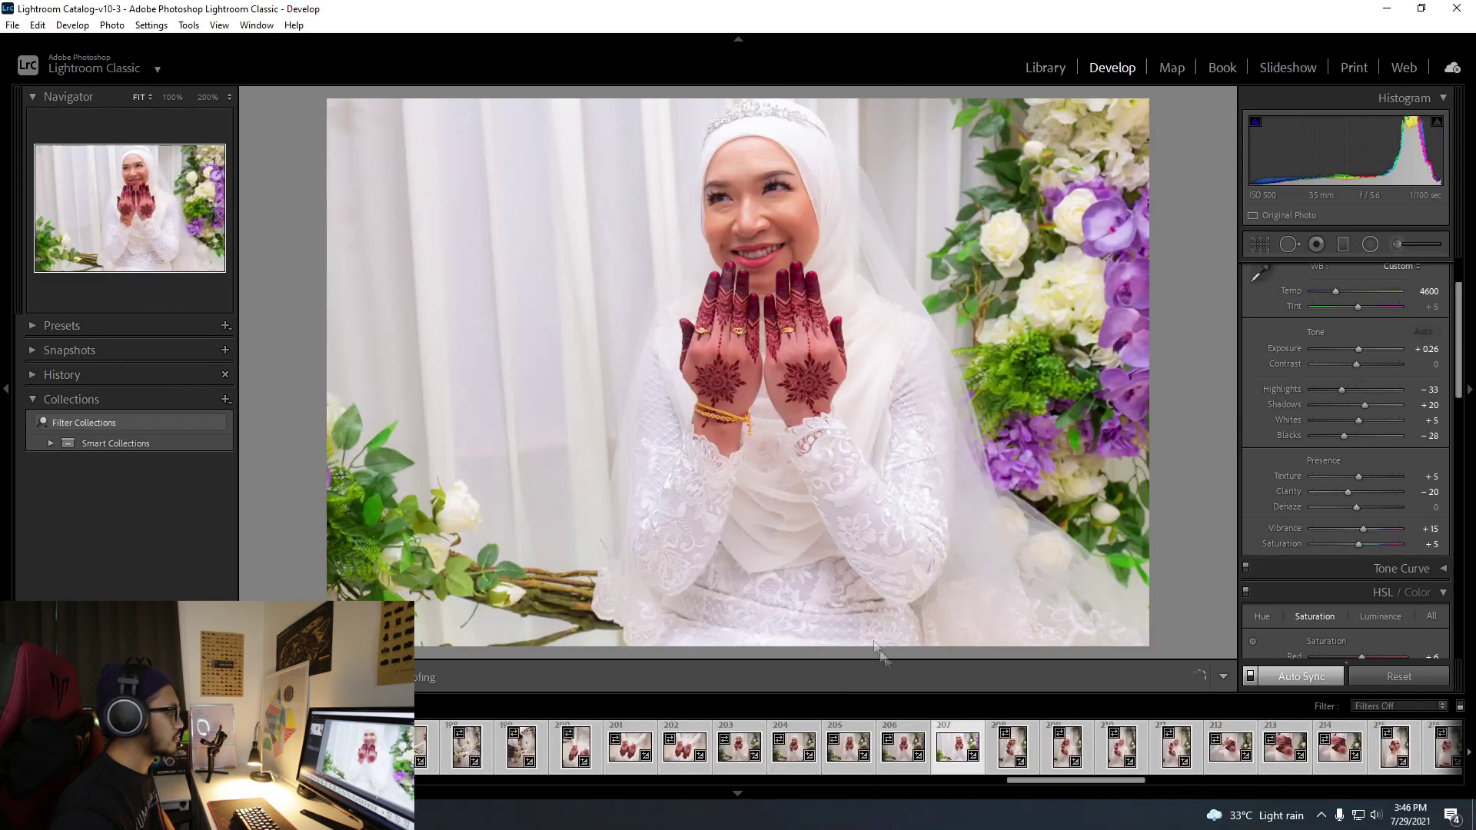
Review the photos of the bride's hennaed hands, checking the skin, henna and dress tones against the current HSL adjustments.
click(904, 746)
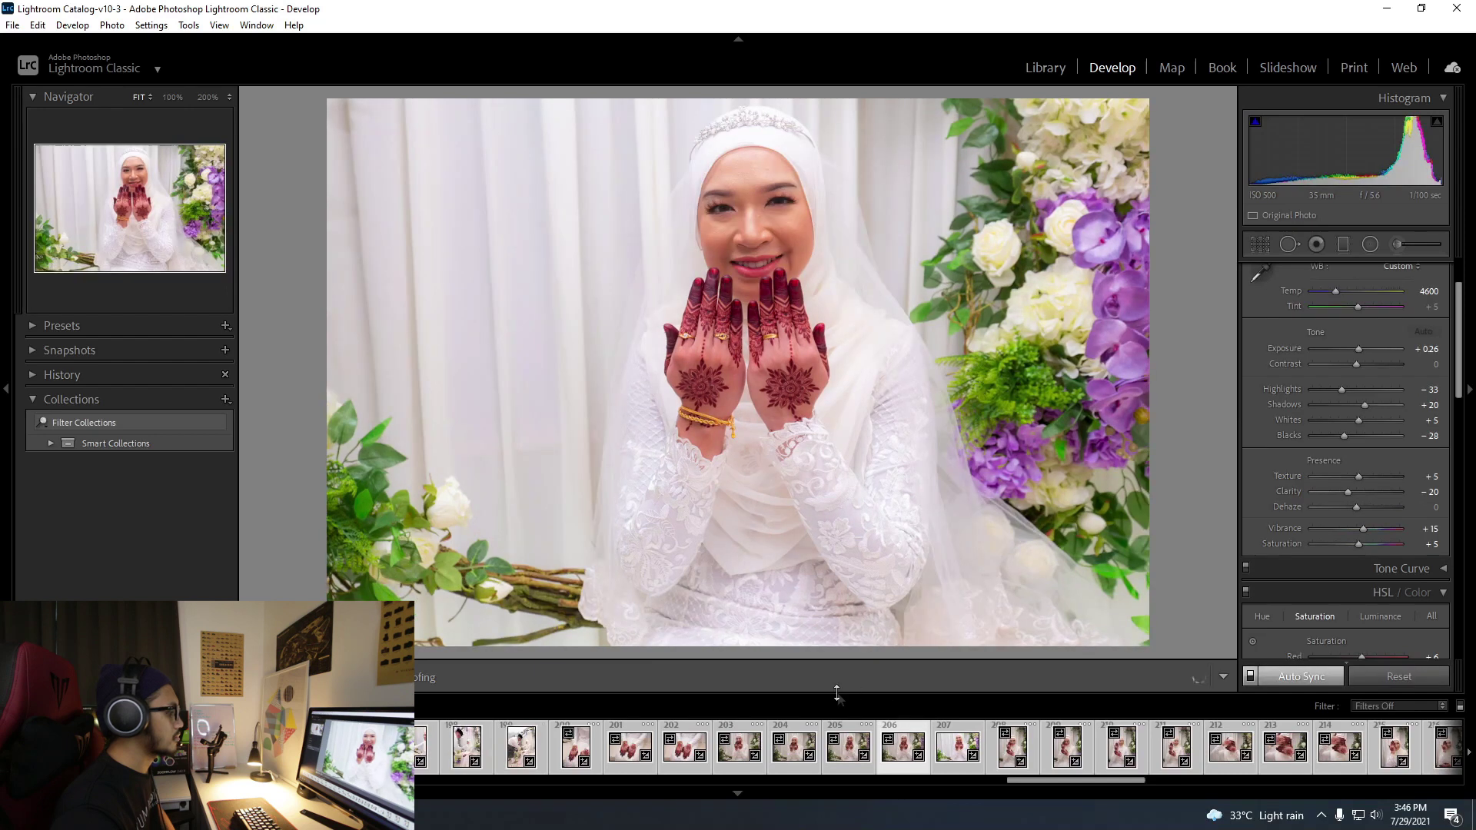
click(826, 742)
click(811, 742)
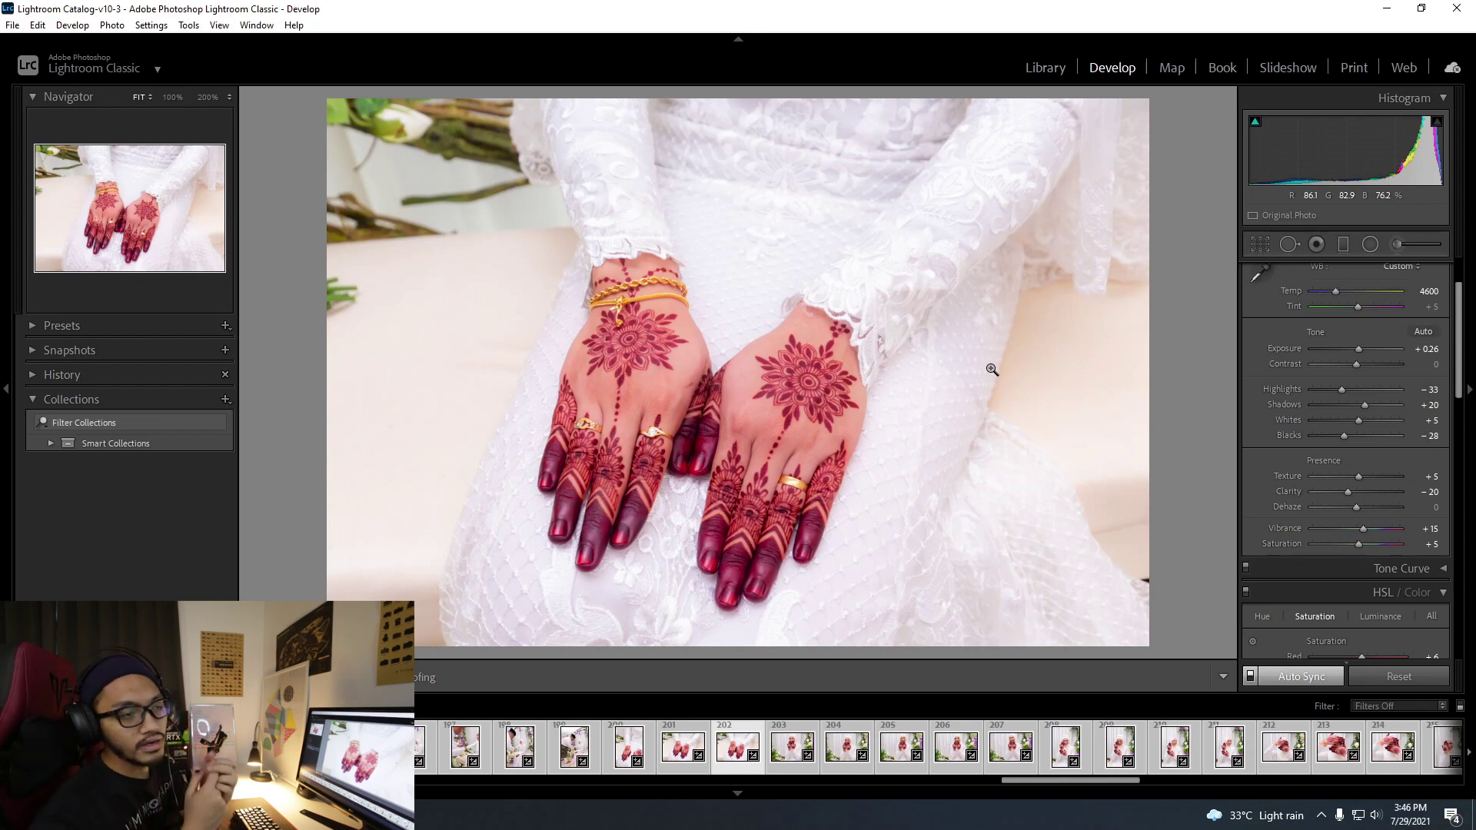
drag(759, 440, 669, 398)
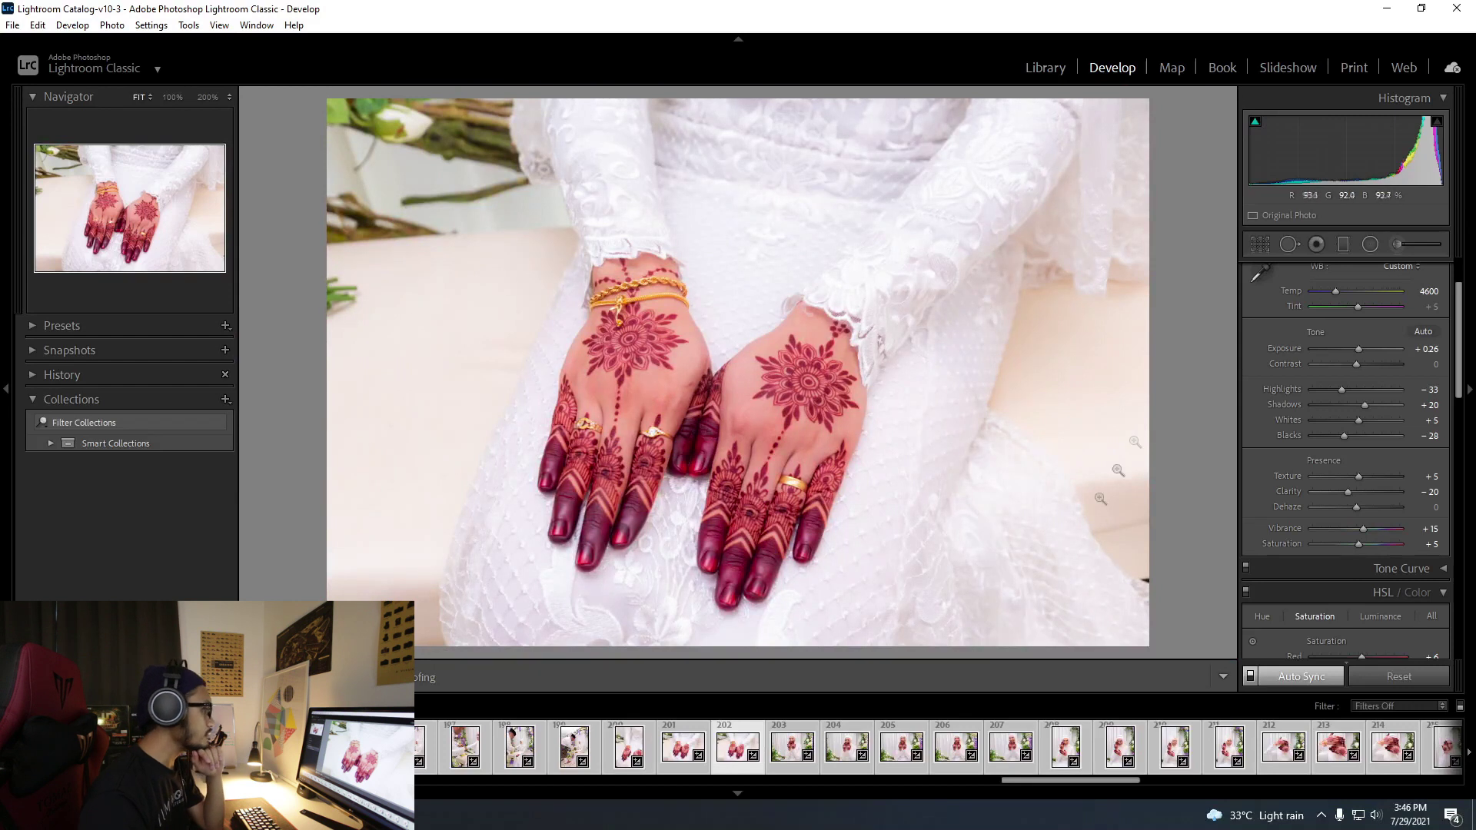
scroll(1463, 385, down, 1)
drag(1463, 384, 1442, 440)
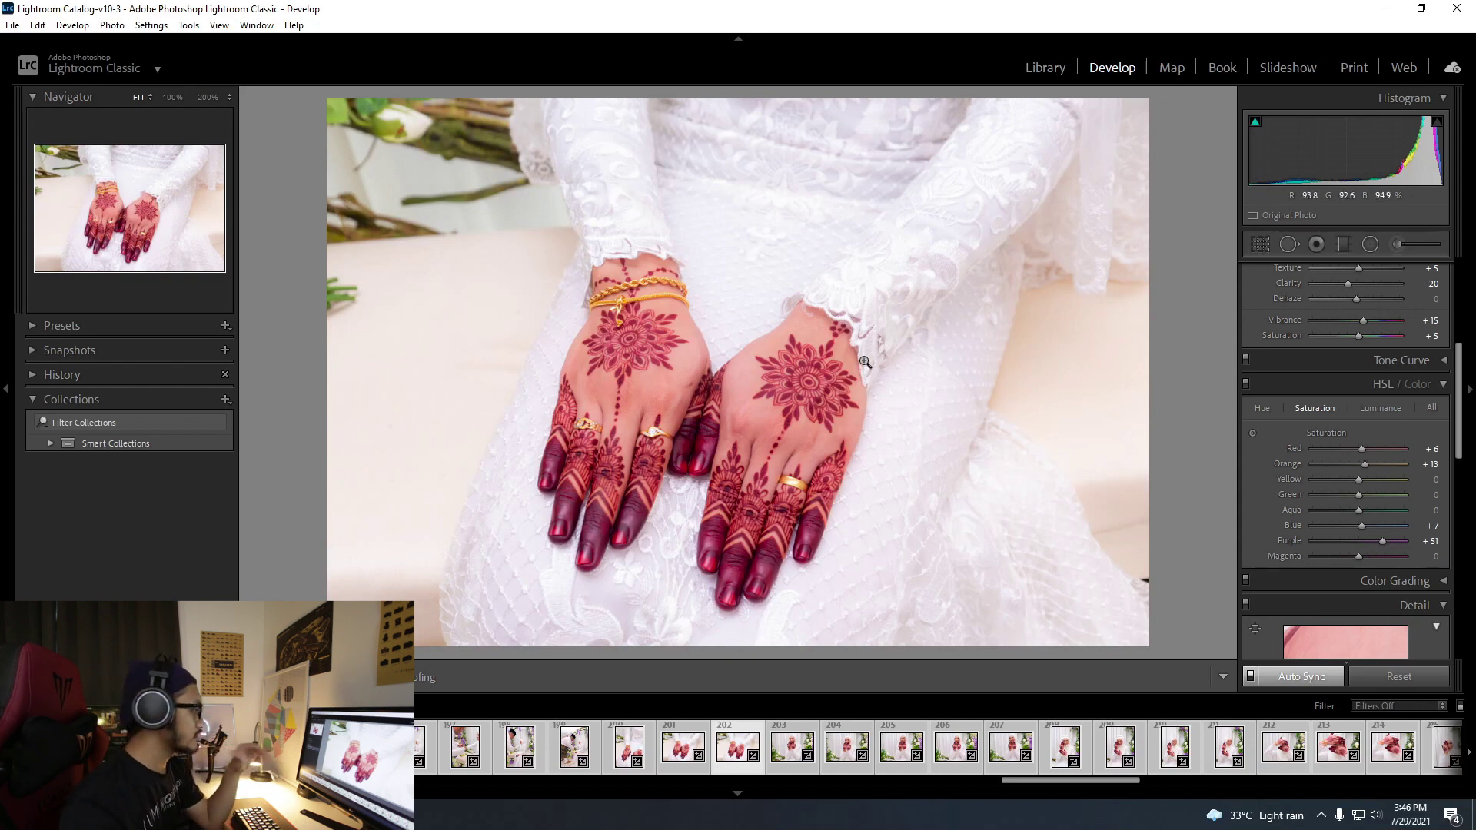
click(790, 750)
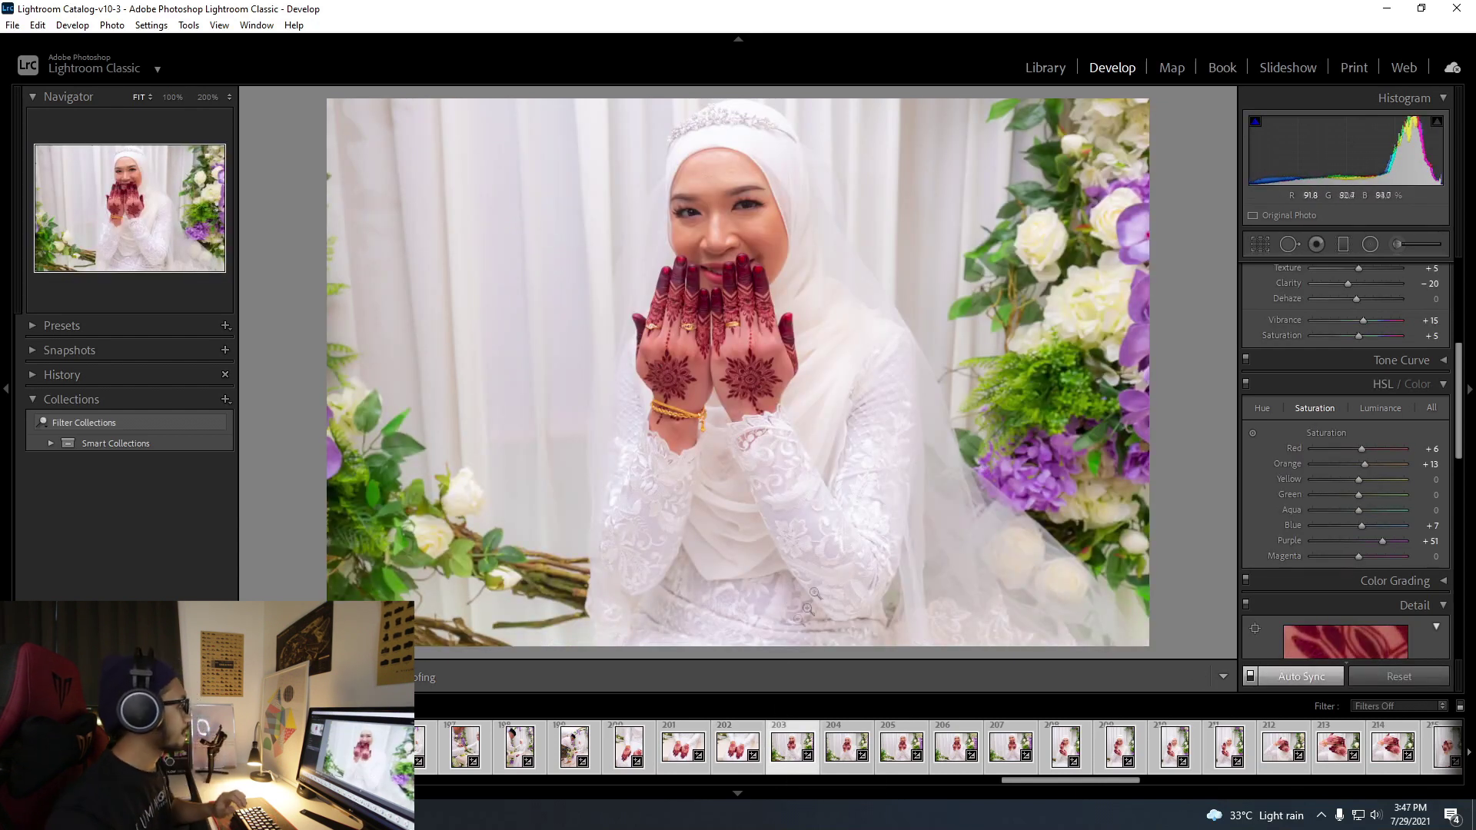
Clear the all-photos selection and open only the photo of the bride kissing the older woman's hands.
scroll(537, 738, up, 5)
scroll(573, 731, up, 3)
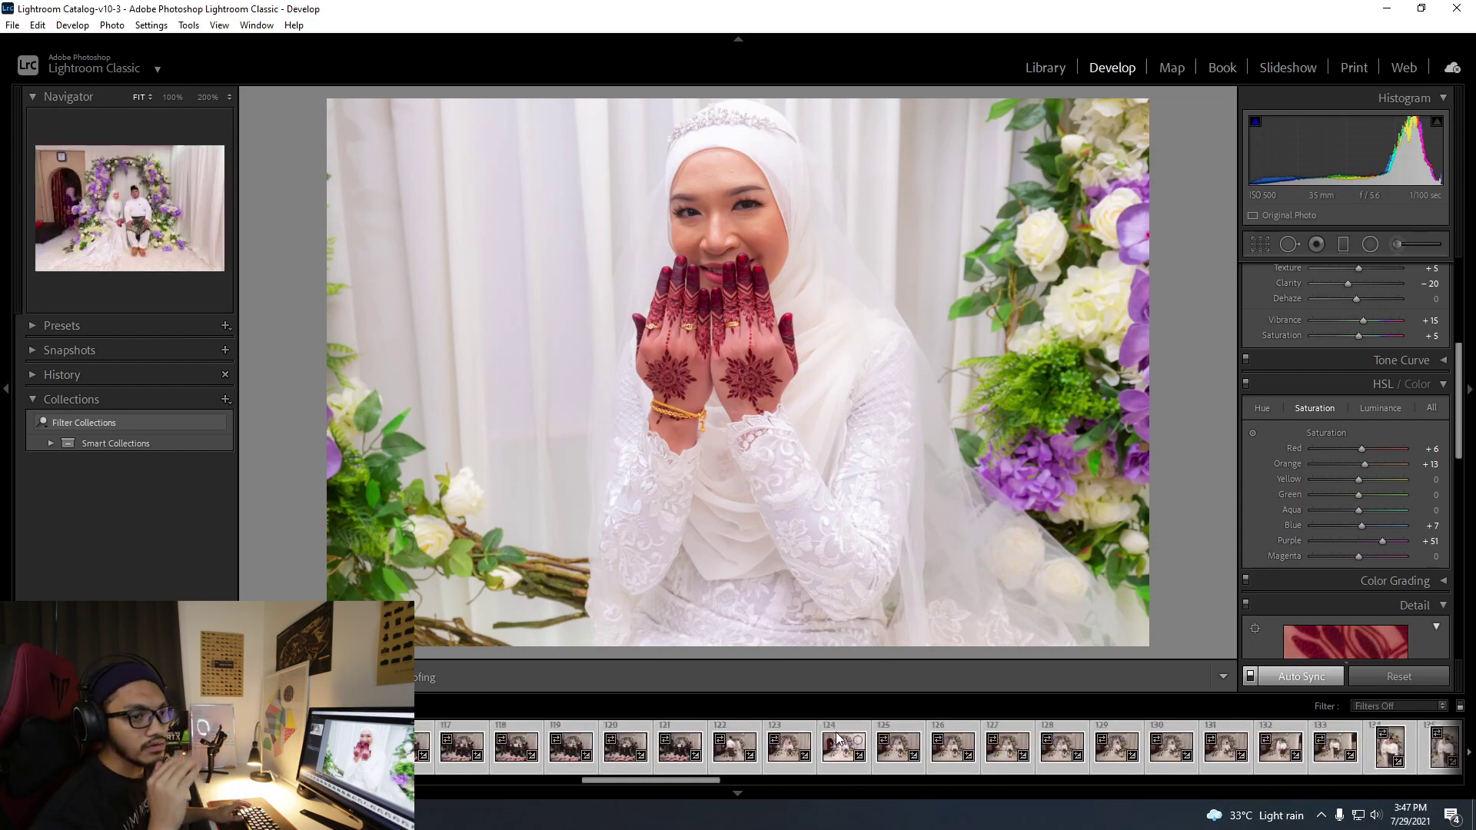
click(695, 716)
scroll(647, 732, up, 10)
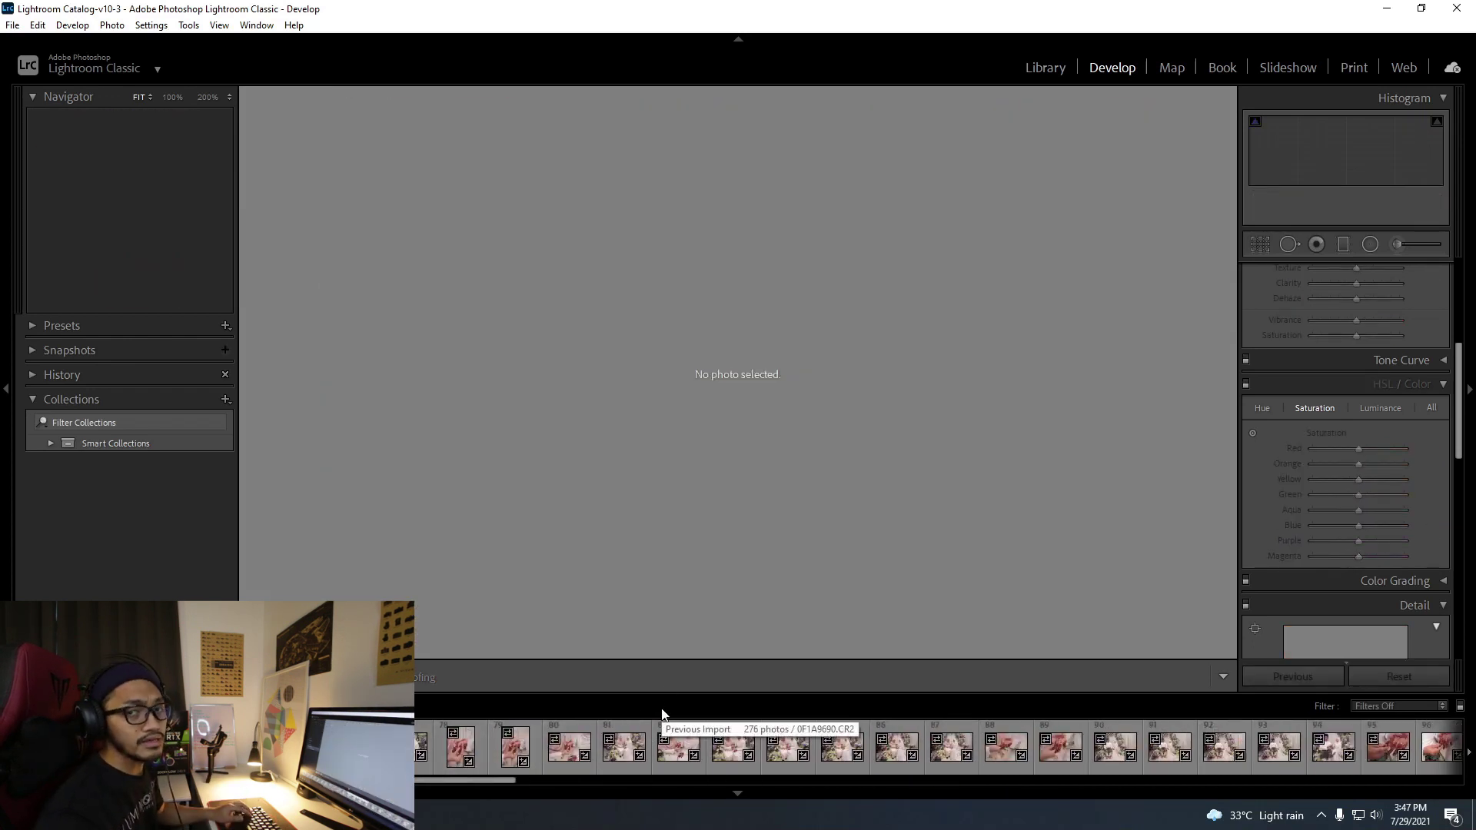
click(460, 750)
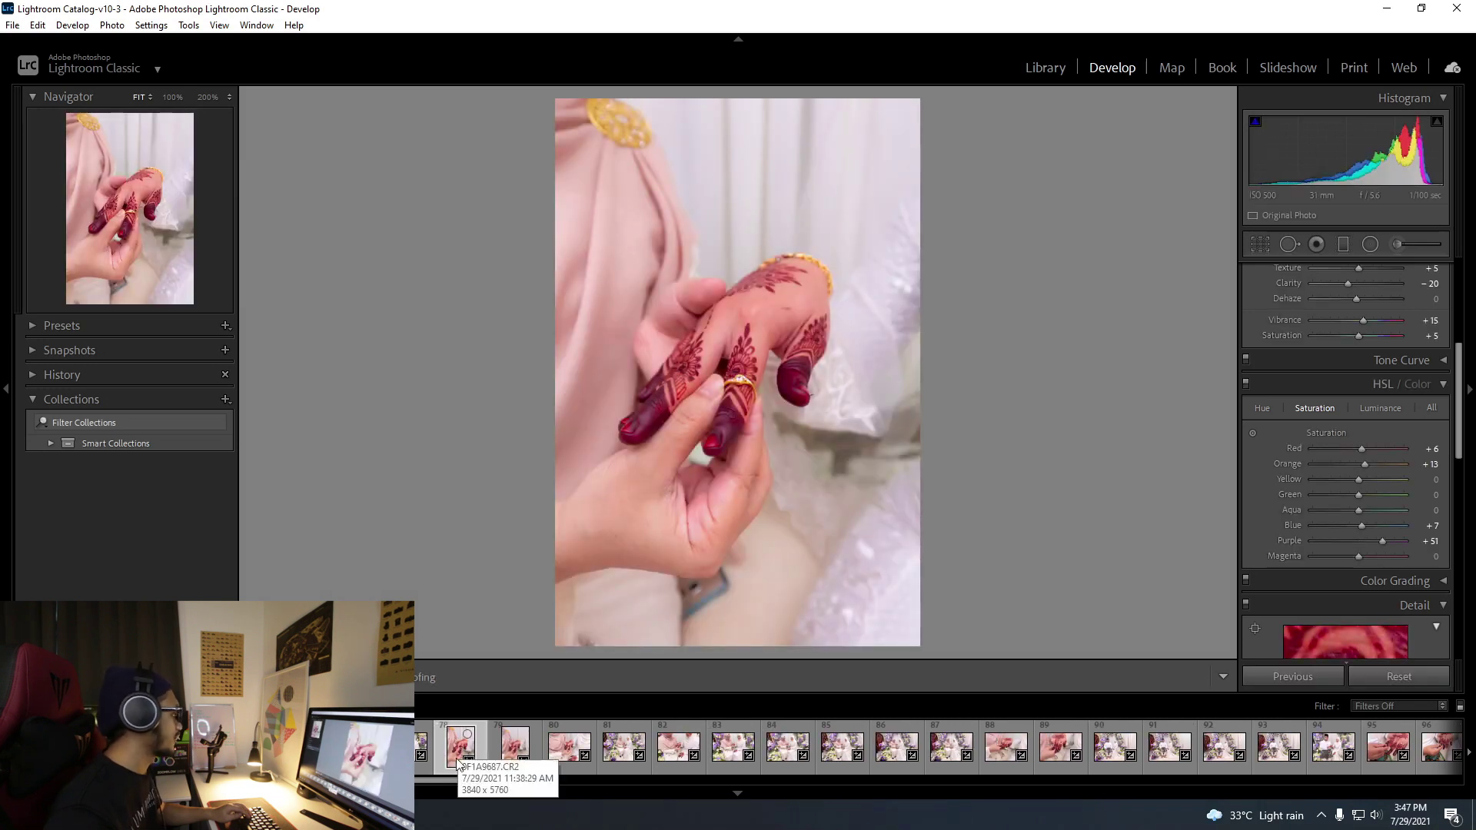
click(405, 750)
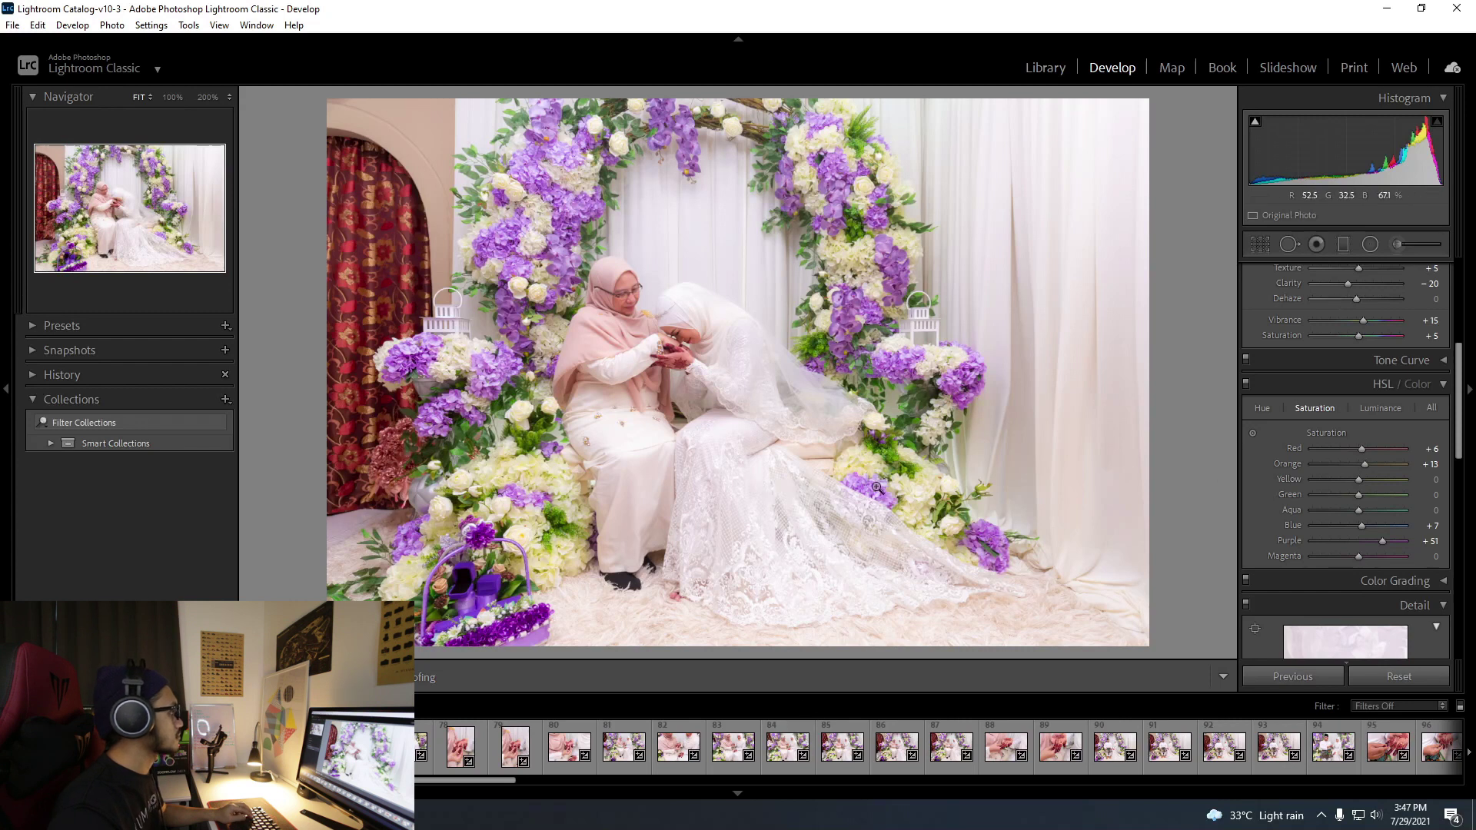
Open Crop & Straighten on the photo and try the 4 x 5 / 8 x 10 aspect ratio followed by 2 x 3 / 4 x 6.
click(1260, 244)
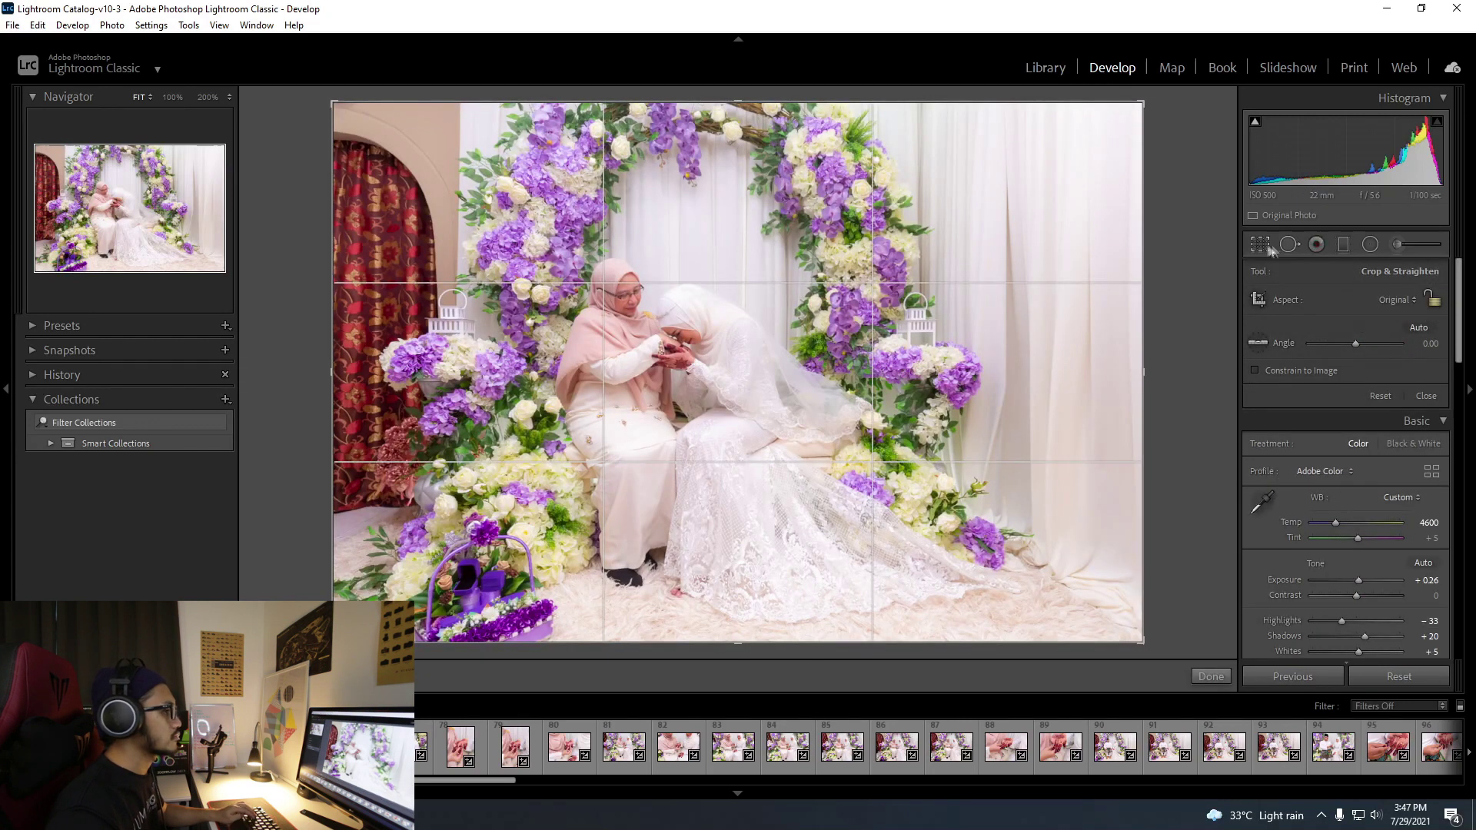
click(1393, 299)
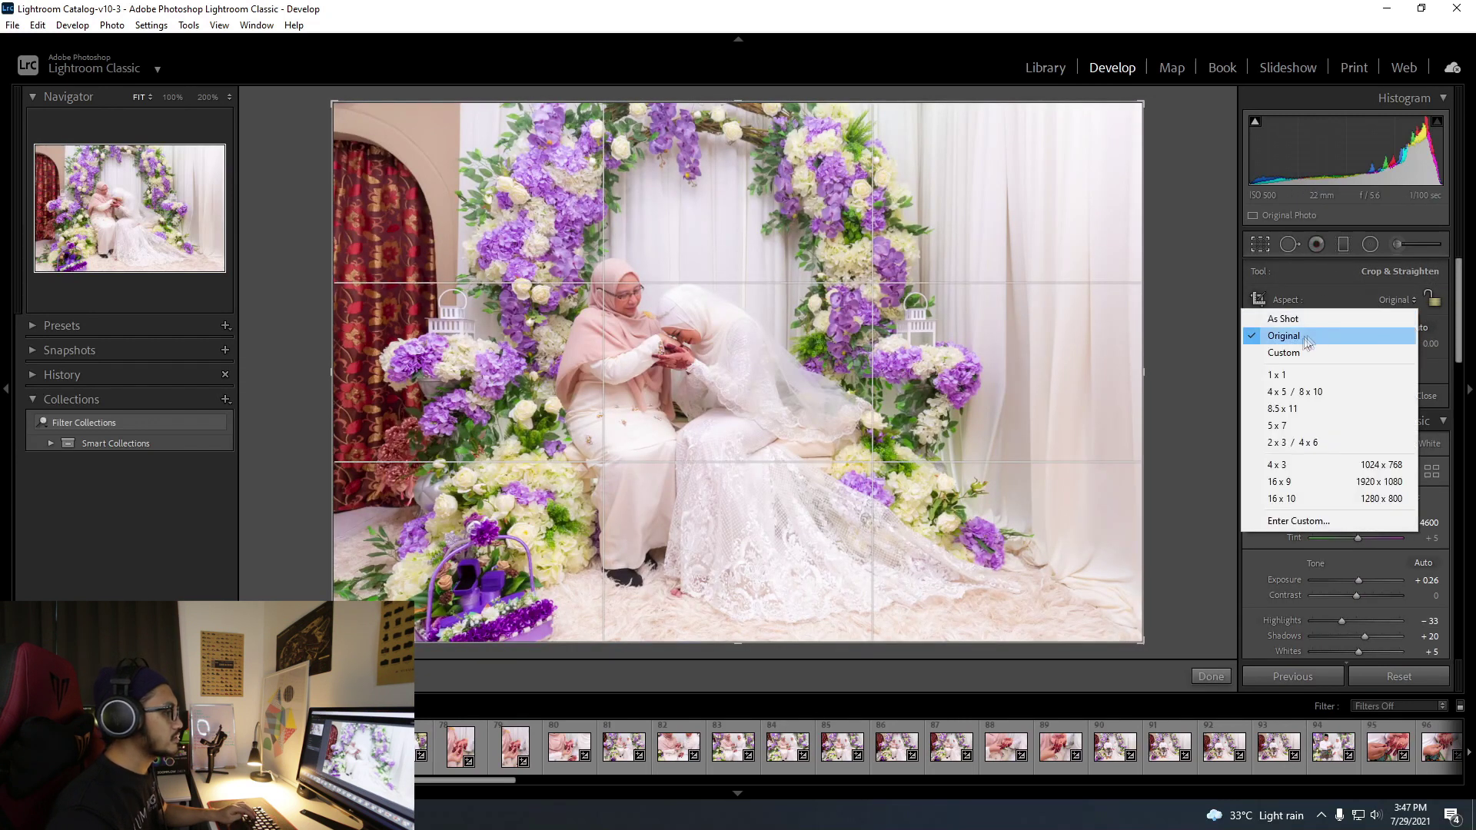
click(1309, 391)
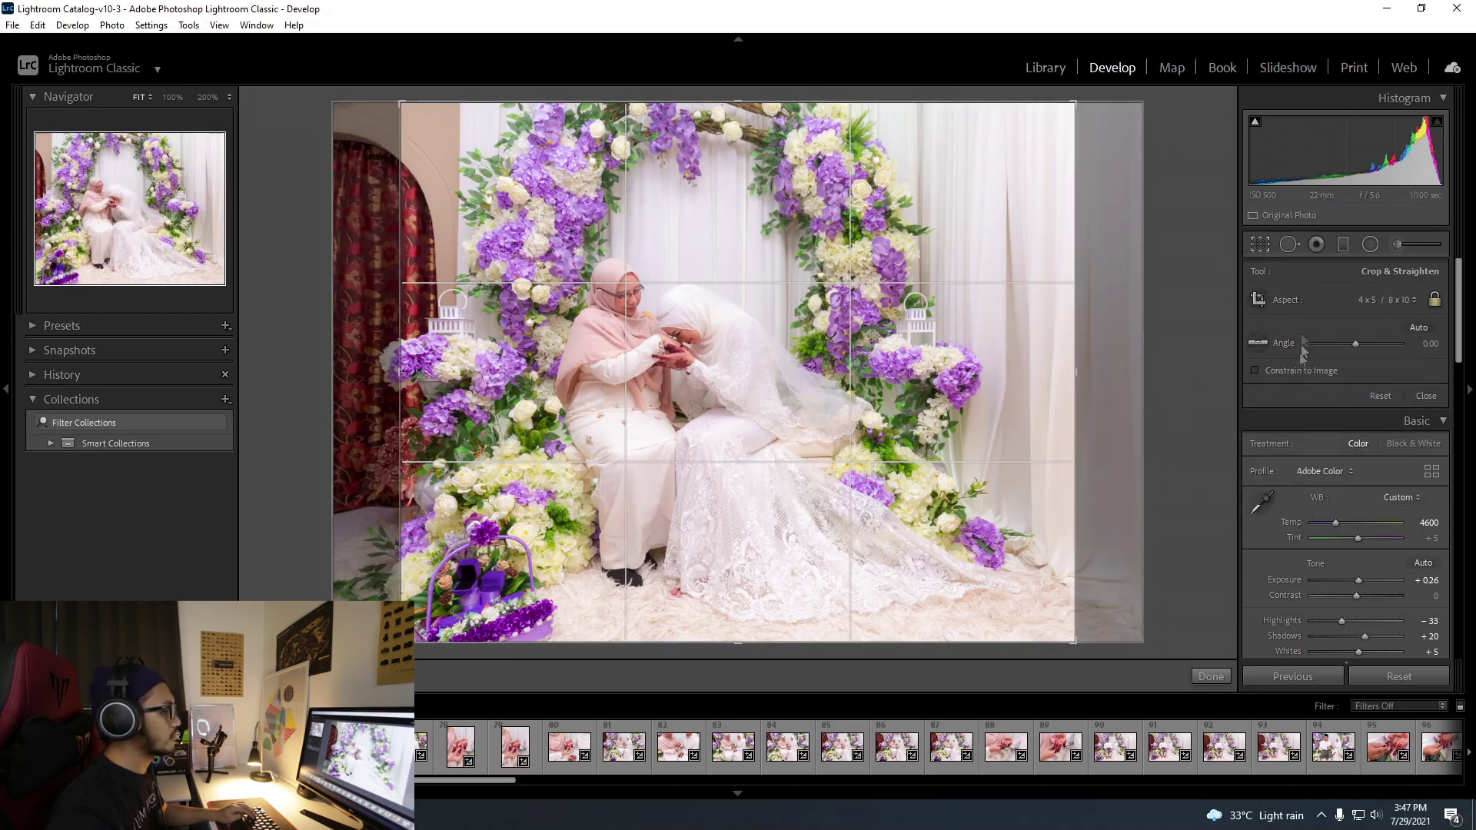
click(1381, 303)
click(1302, 445)
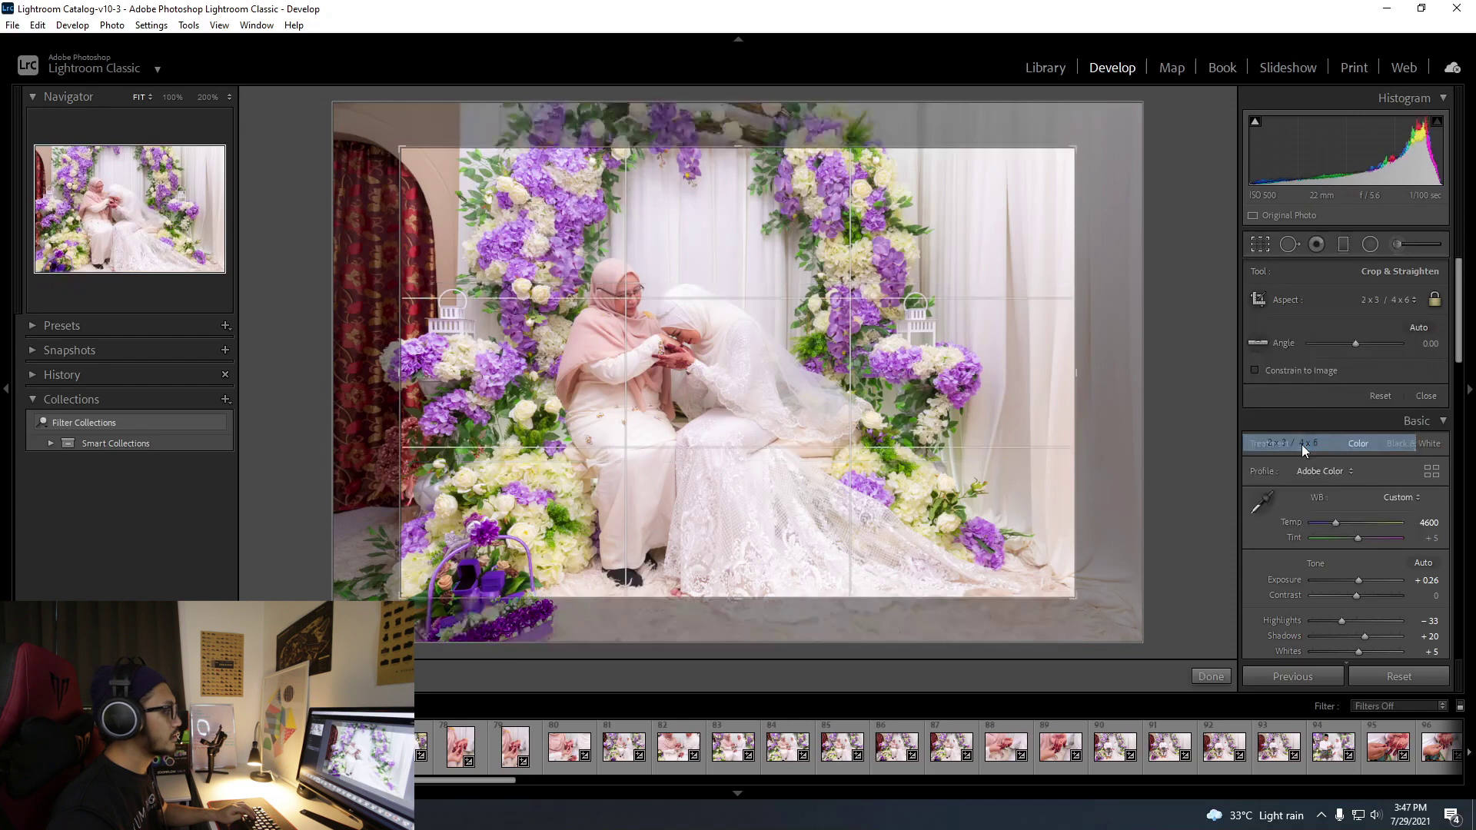
Enlarge the 2 x 3 crop frame, shift the photo to centre the two seated women and apply the crop.
drag(1075, 597, 1115, 630)
drag(944, 536, 959, 539)
drag(1131, 628, 1131, 626)
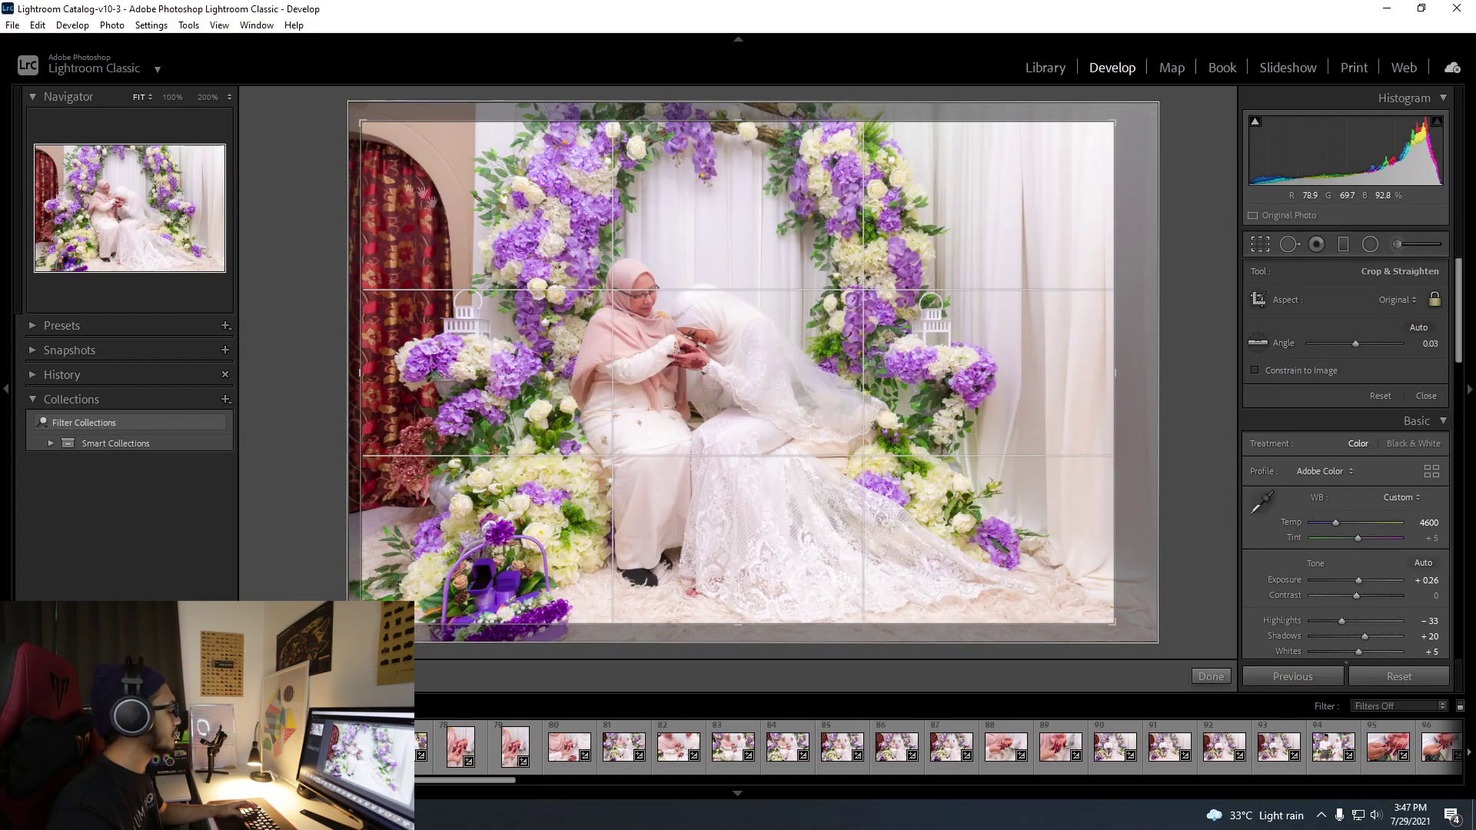
drag(749, 423, 761, 429)
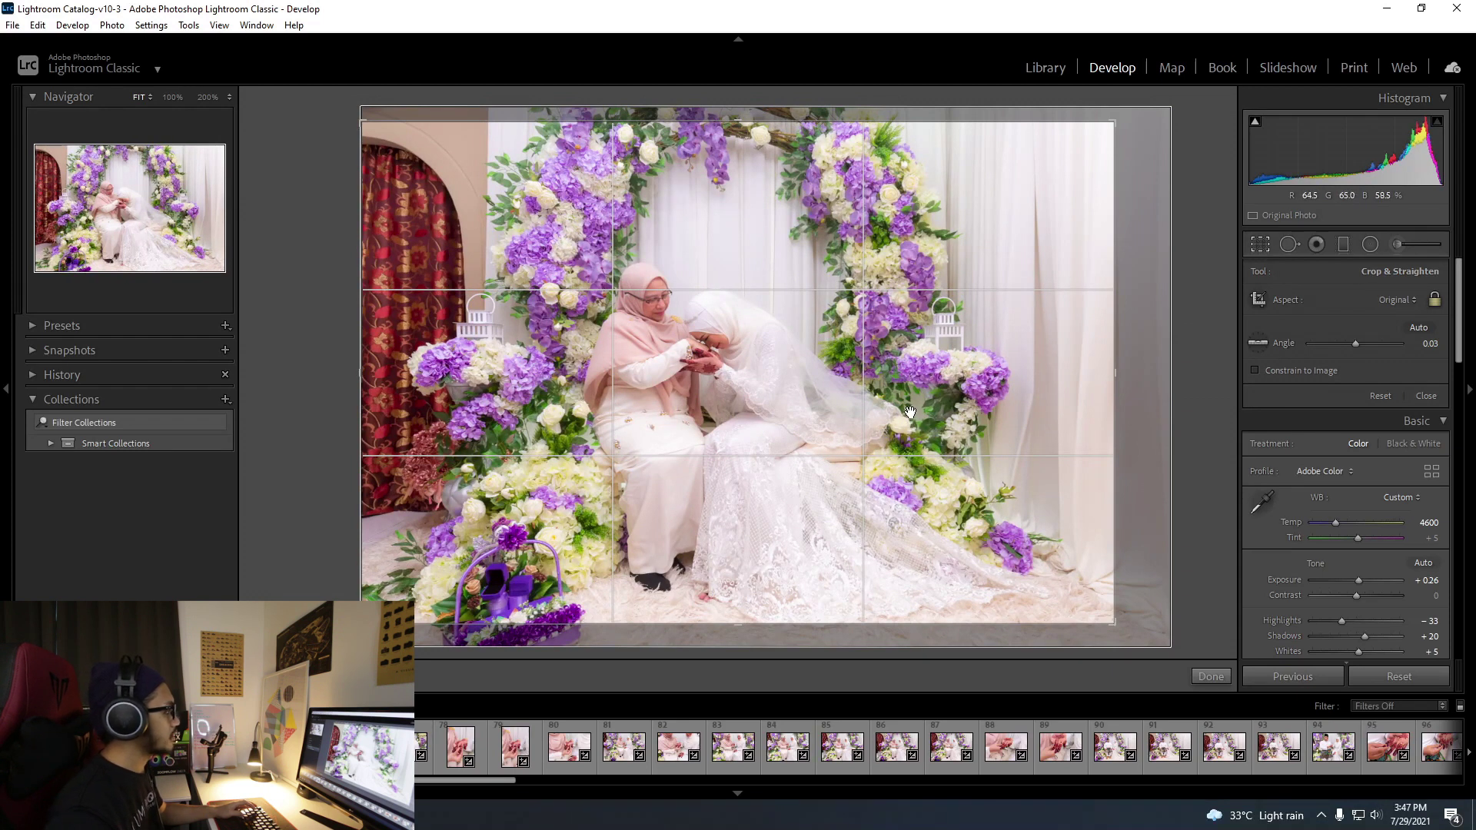
drag(924, 412, 932, 415)
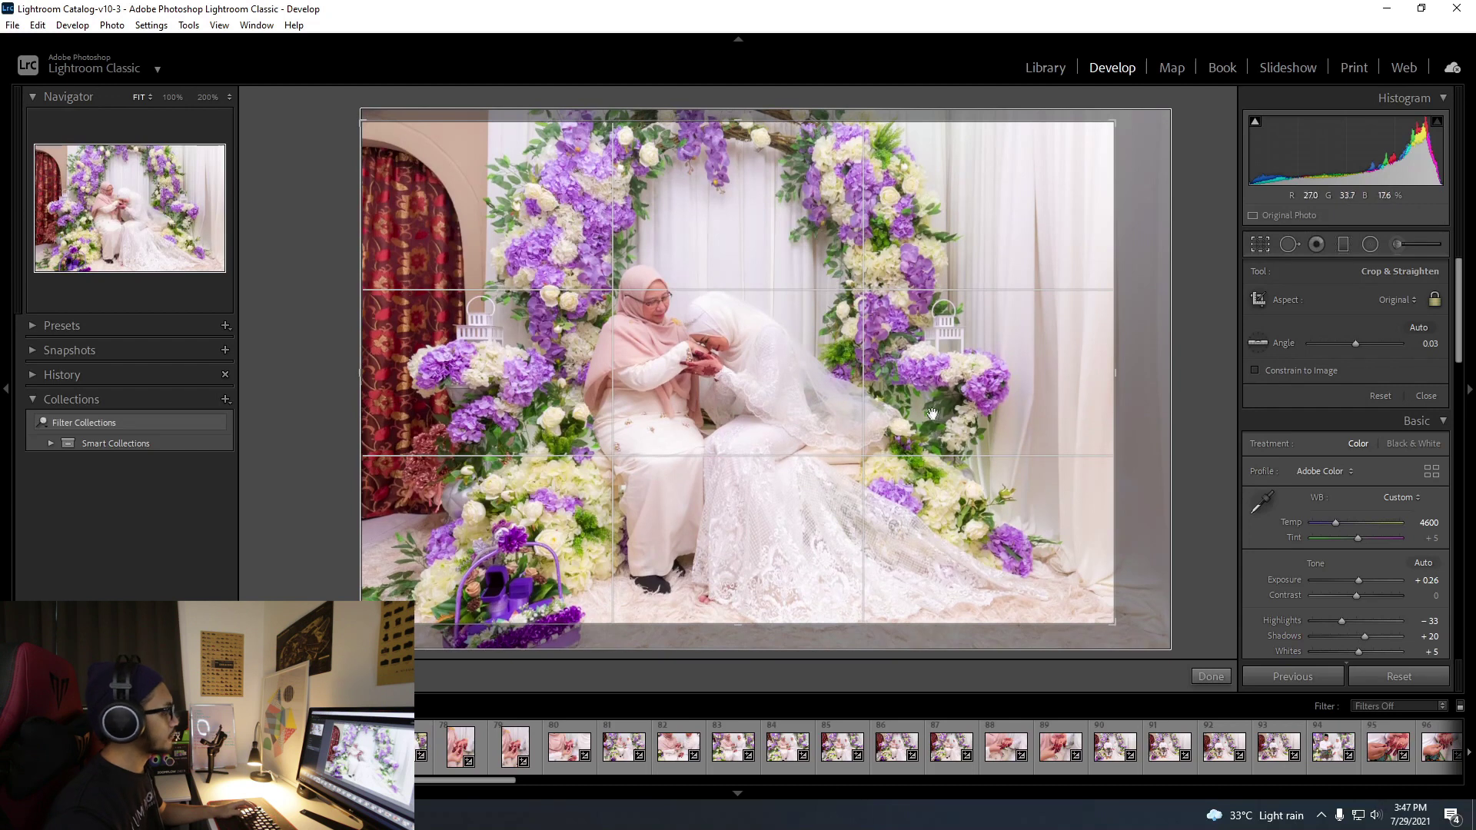
click(1211, 677)
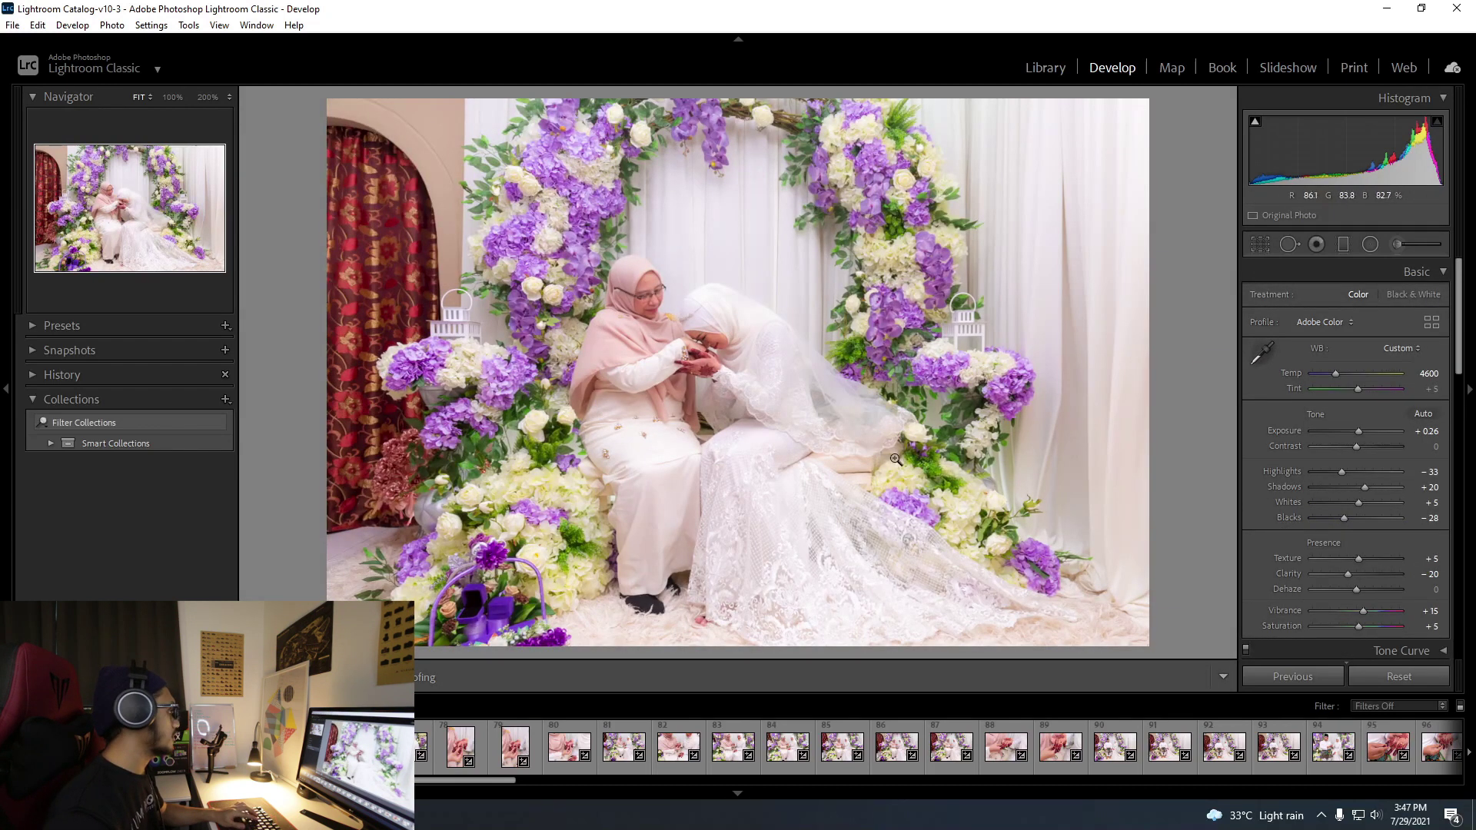
Unlock the crop ratio, narrow the frame to a portrait shape around the two women, apply it and check the result.
key(r)
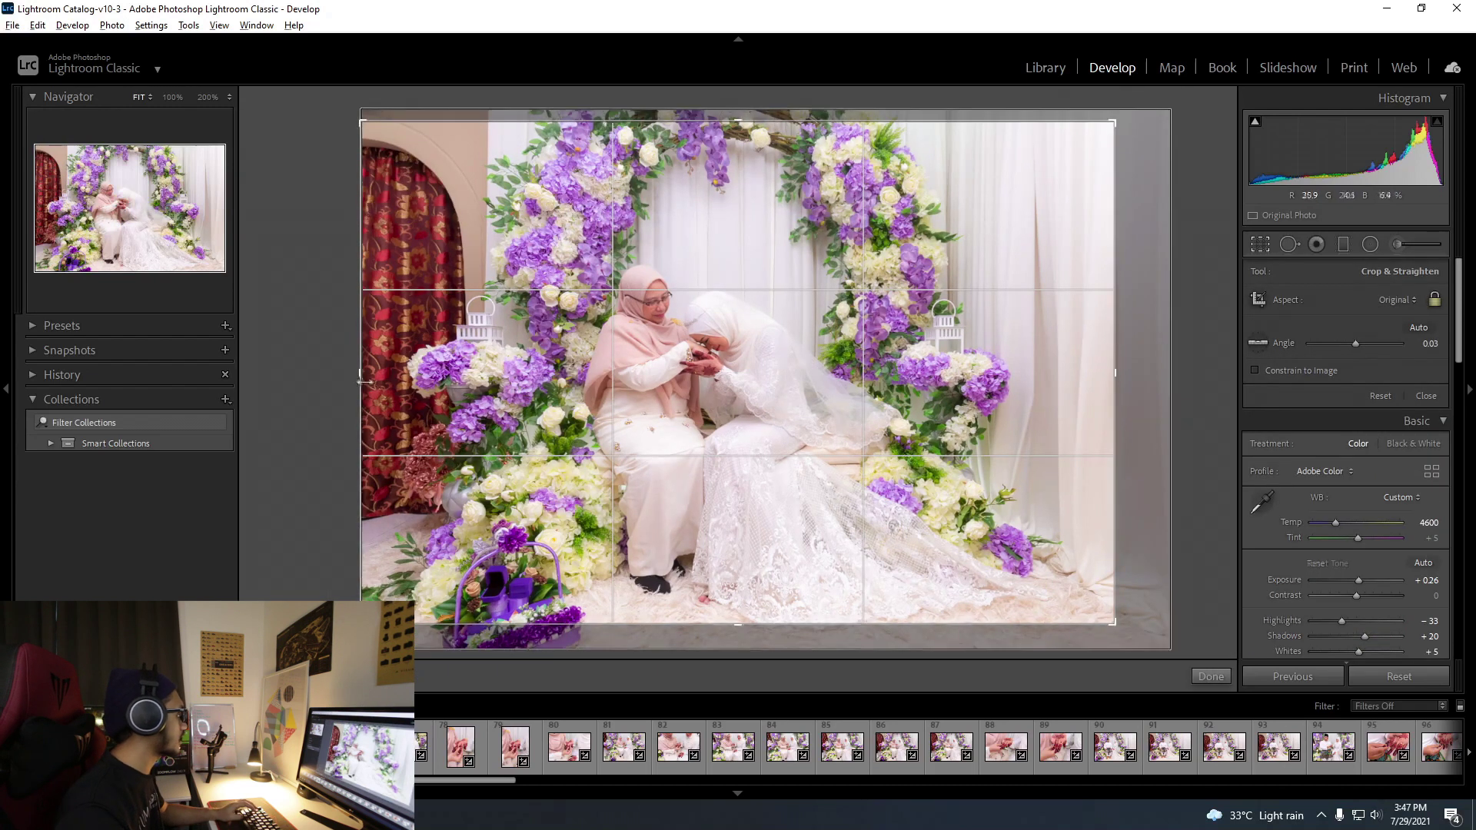
drag(439, 377, 361, 372)
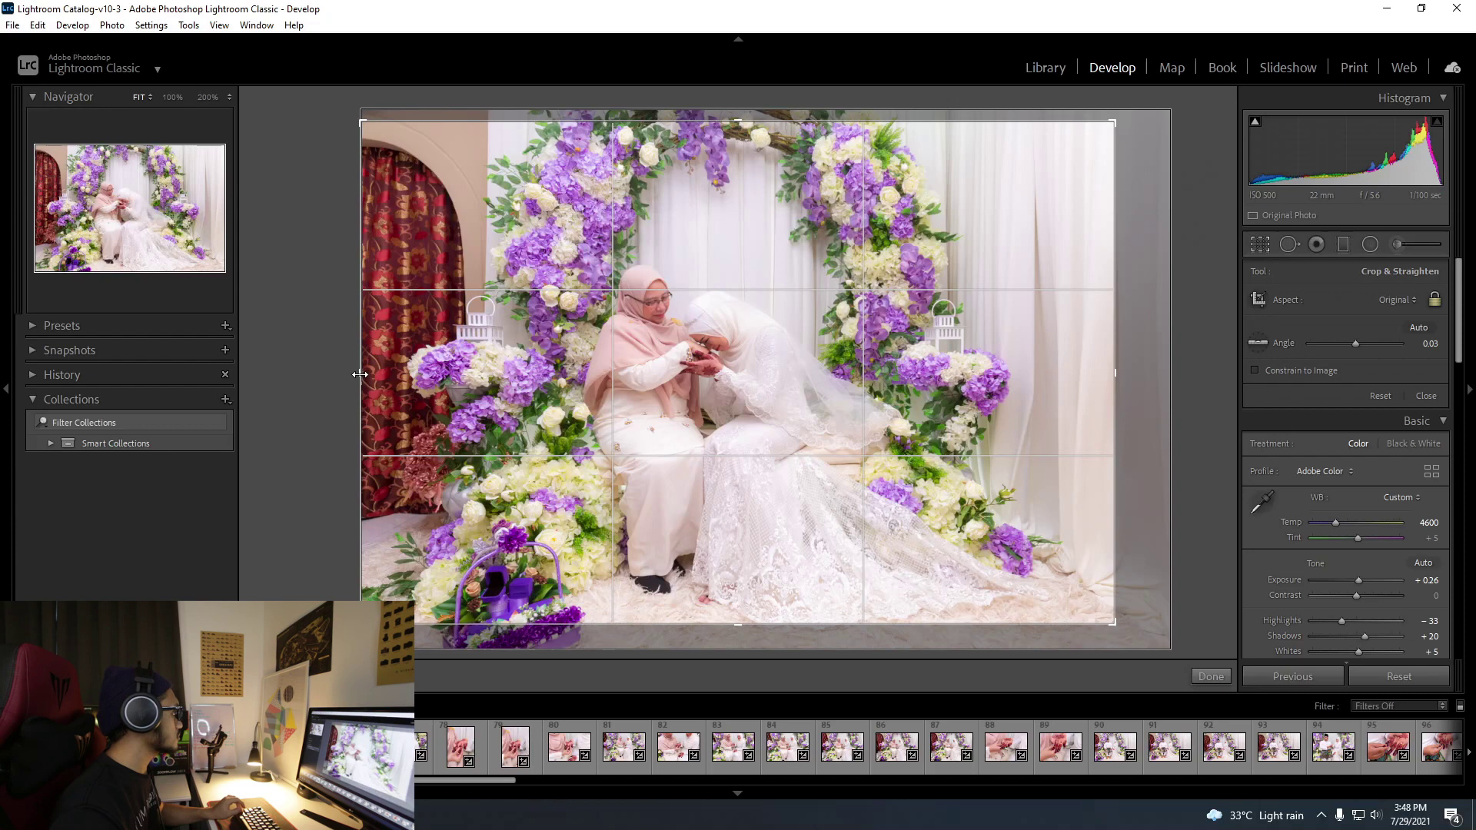
key(ctrl+z)
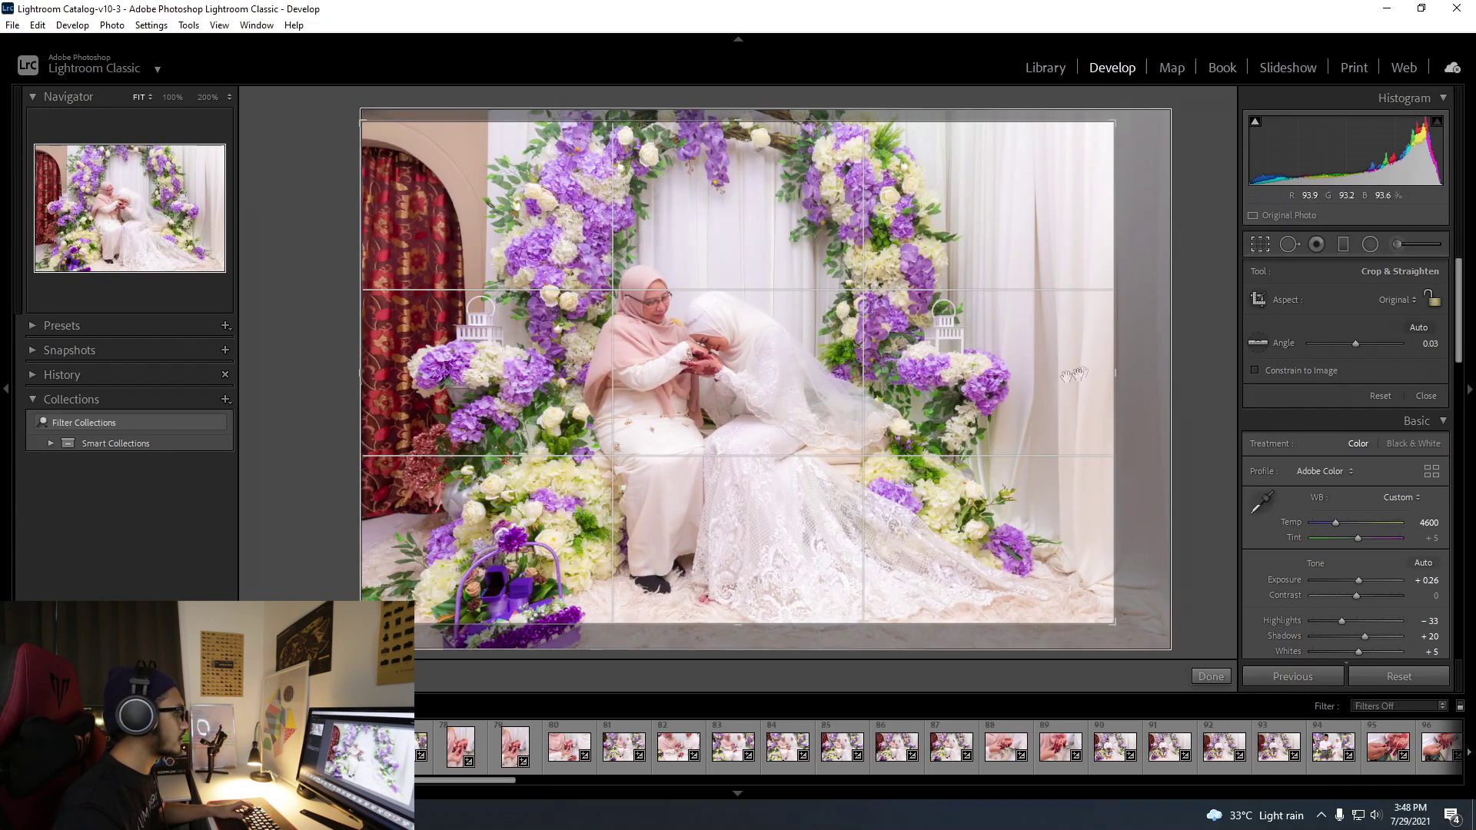
drag(1115, 374, 874, 367)
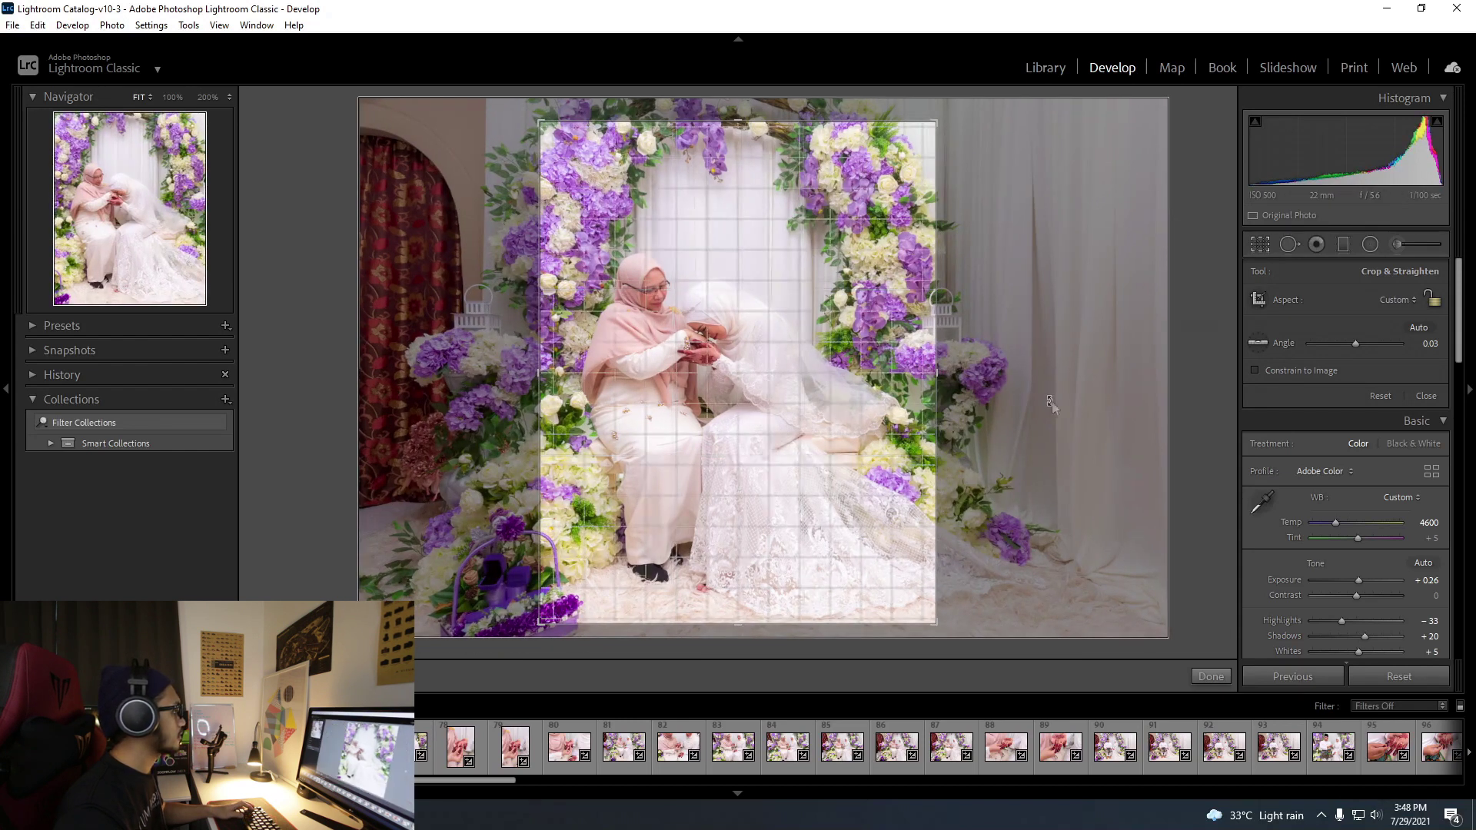
double_click(869, 392)
key(r)
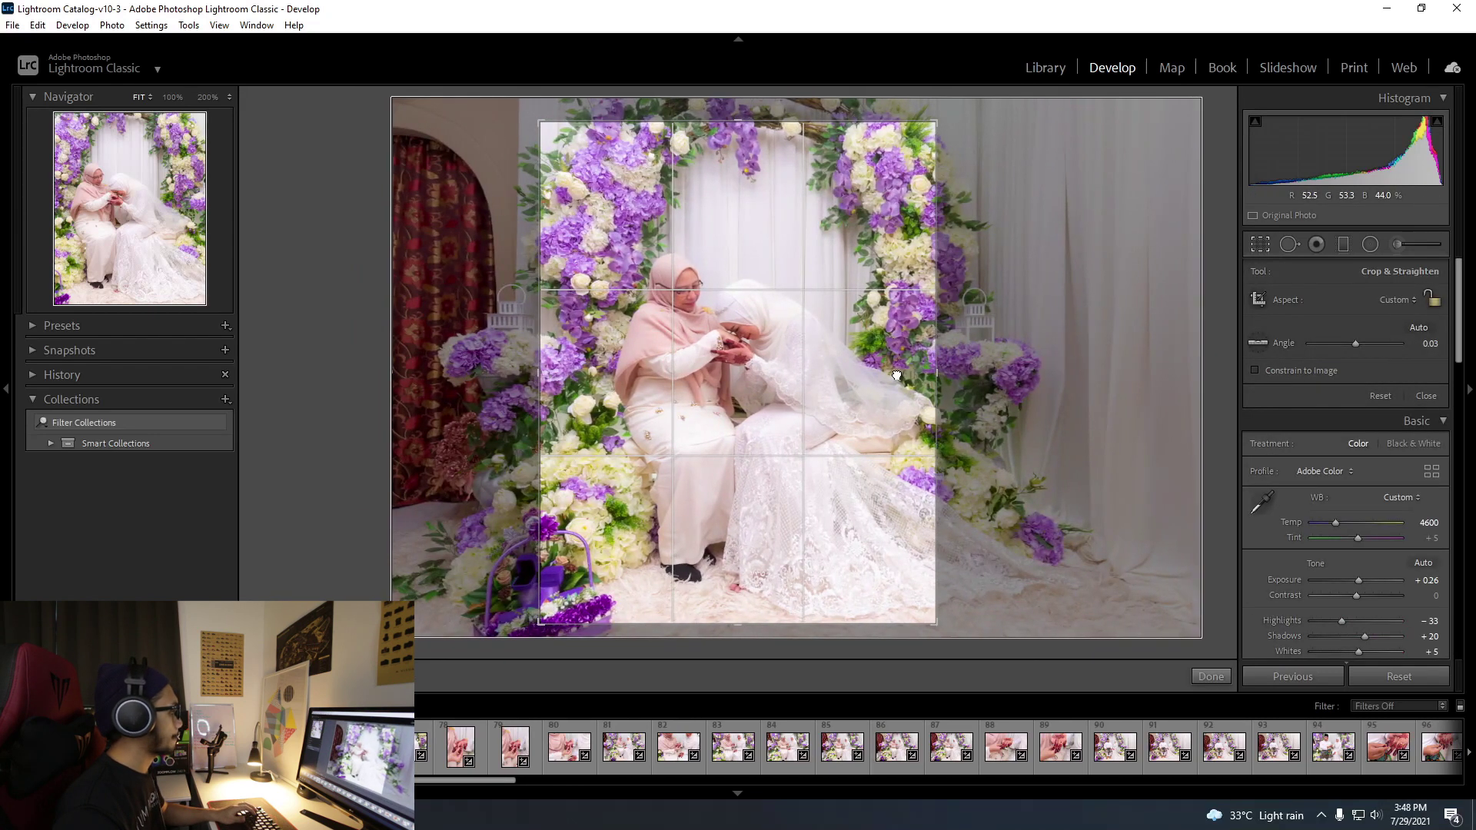
key(r)
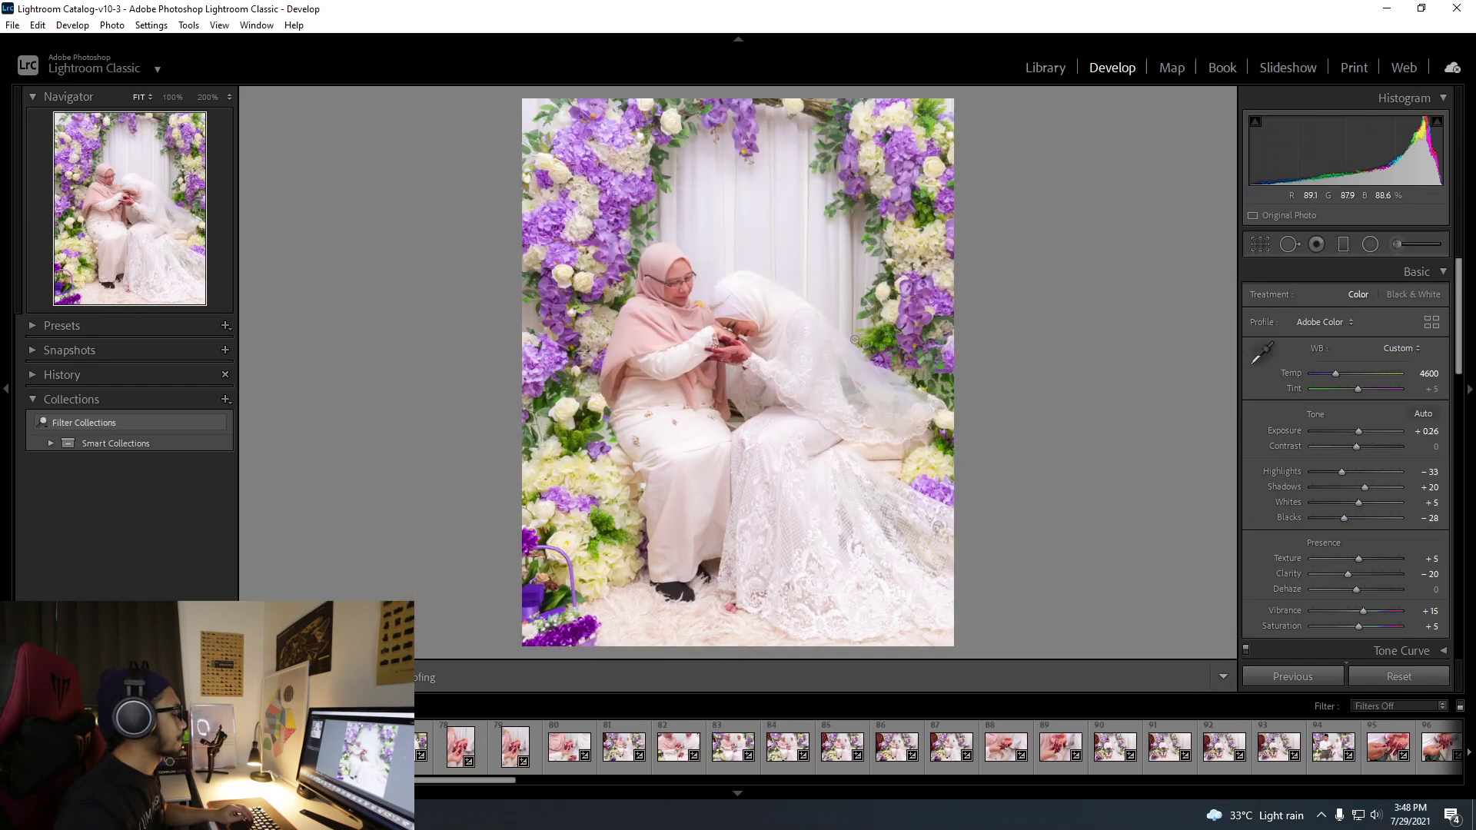
click(761, 307)
click(748, 353)
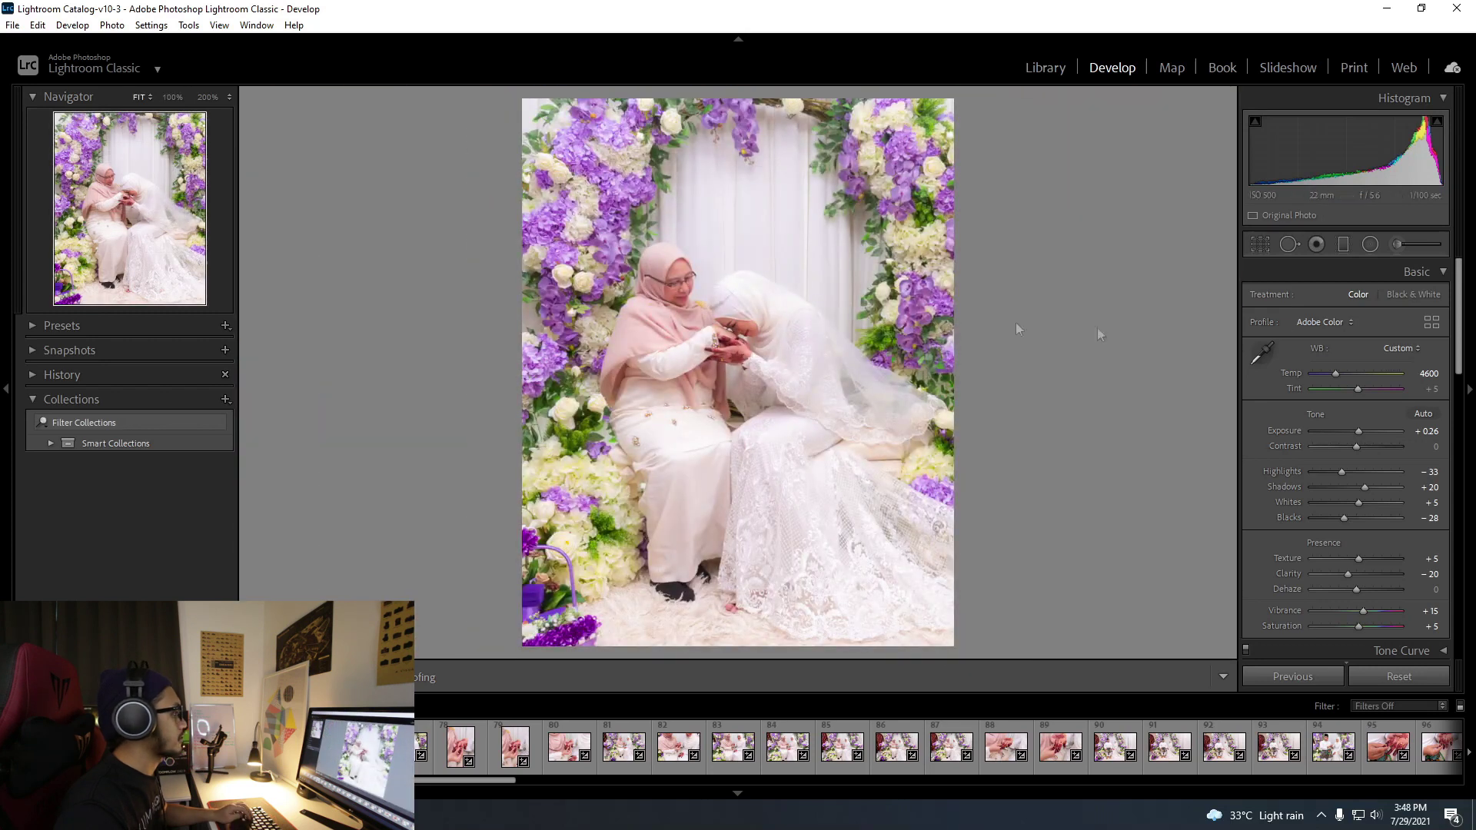
Reopen the crop, try the 2 x 3 / 4 x 6 ratio in portrait orientation and reset the aspect to As Shot.
key(r)
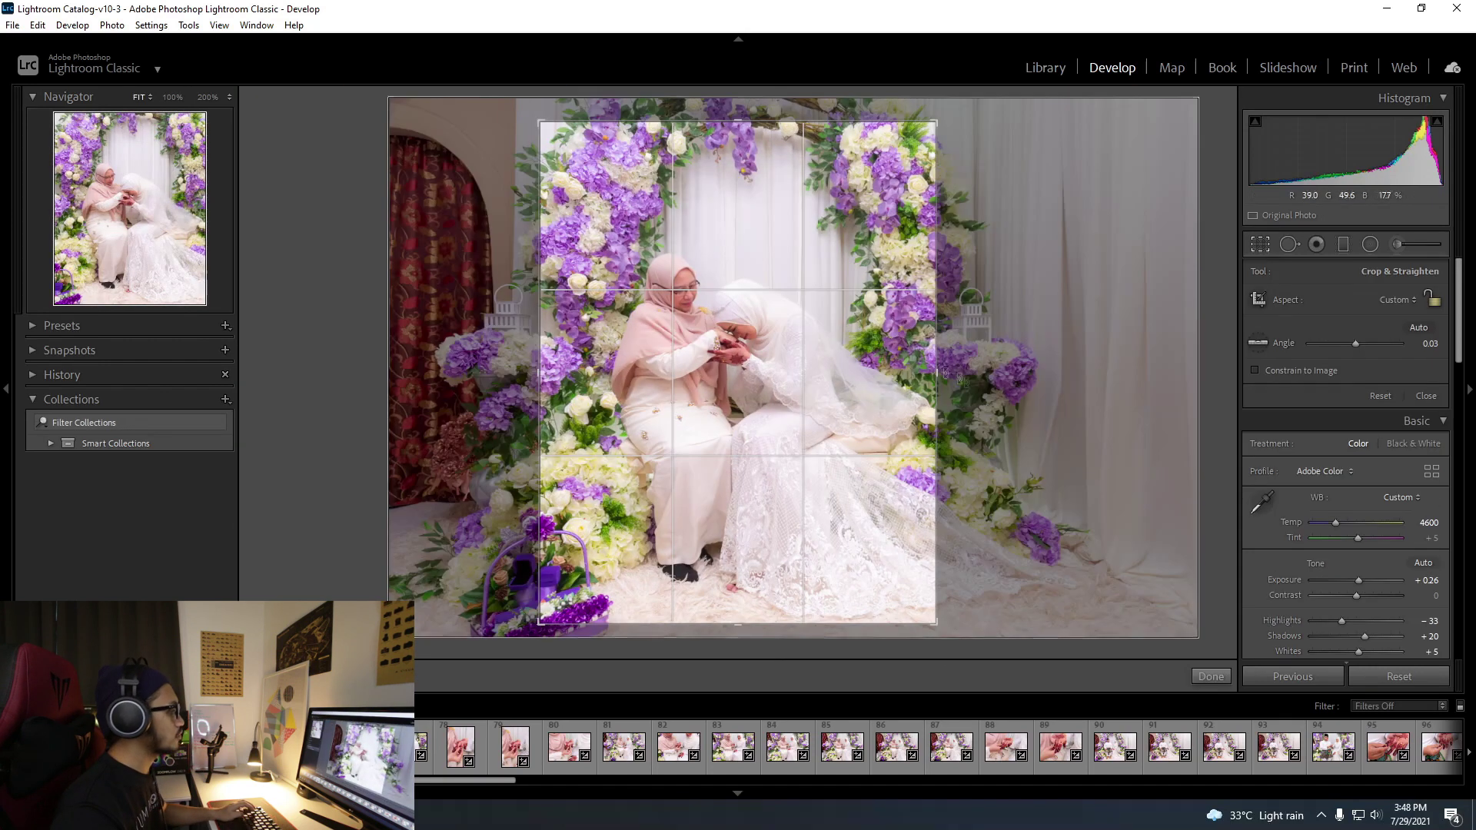
click(1393, 299)
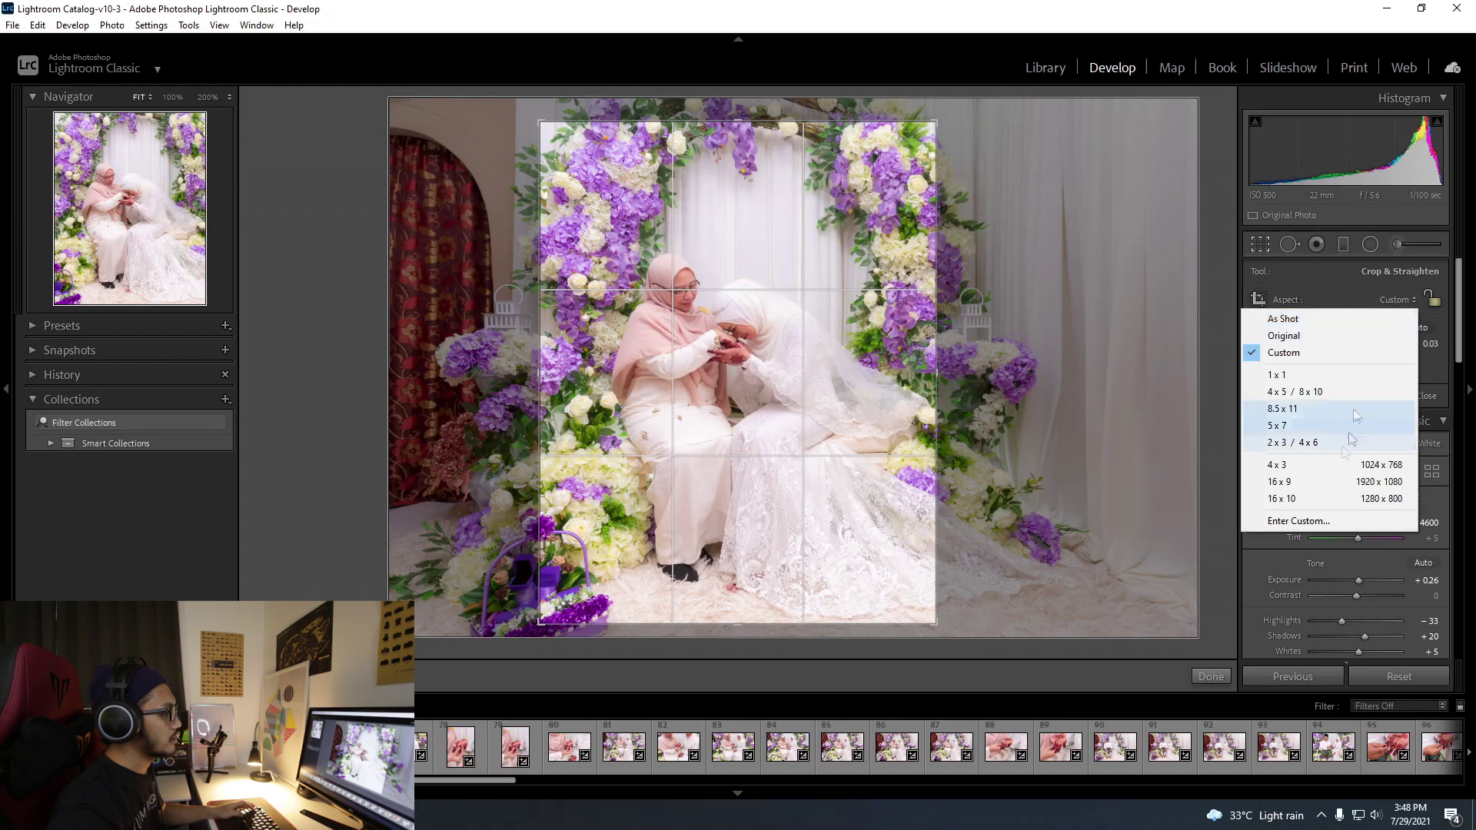
click(1347, 442)
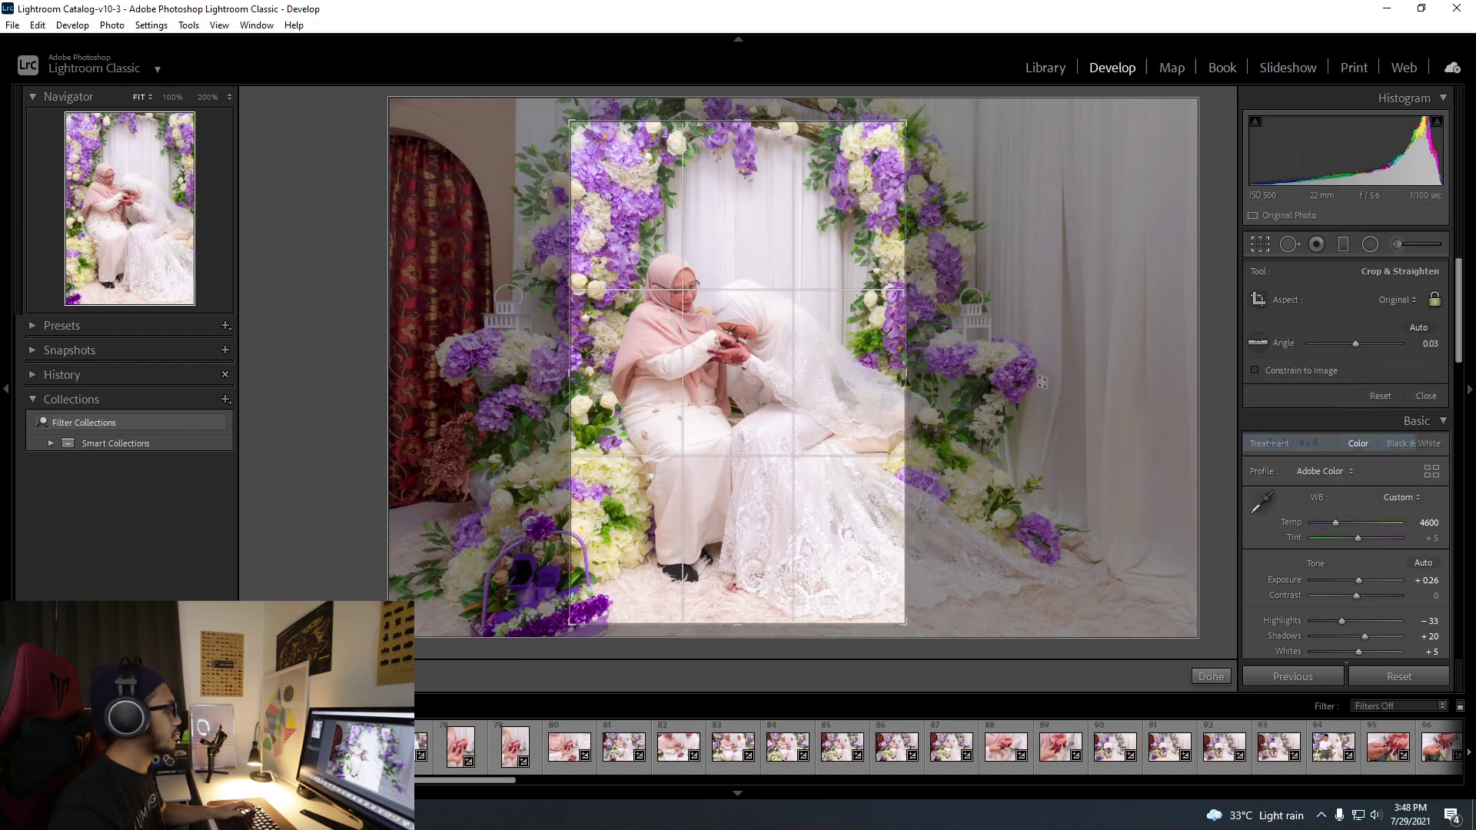
click(1396, 300)
click(1316, 315)
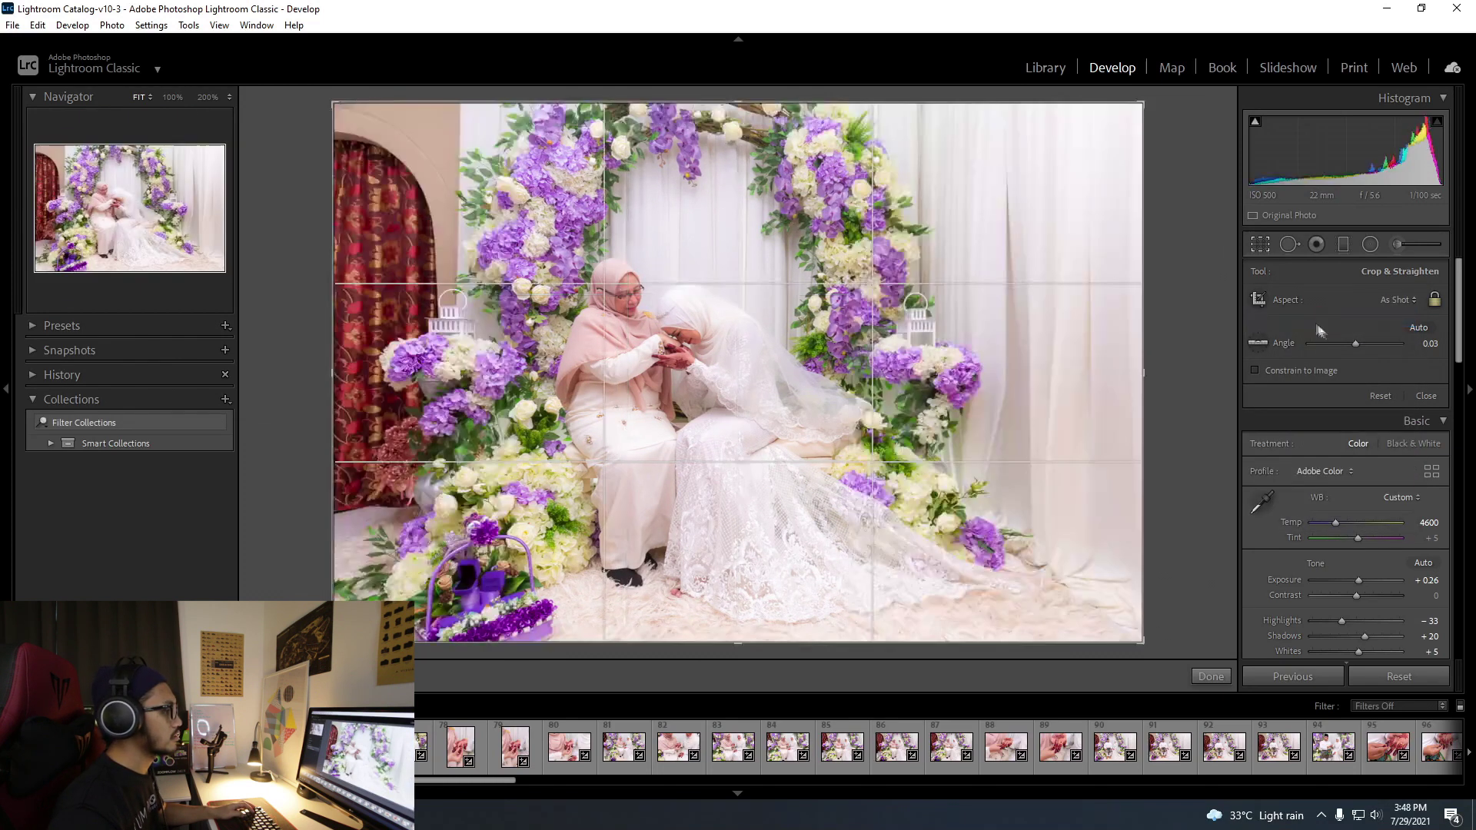
Set the crop aspect to 8.5 x 11, shift the photo to centre the two women within the flower arch and apply it.
click(1400, 302)
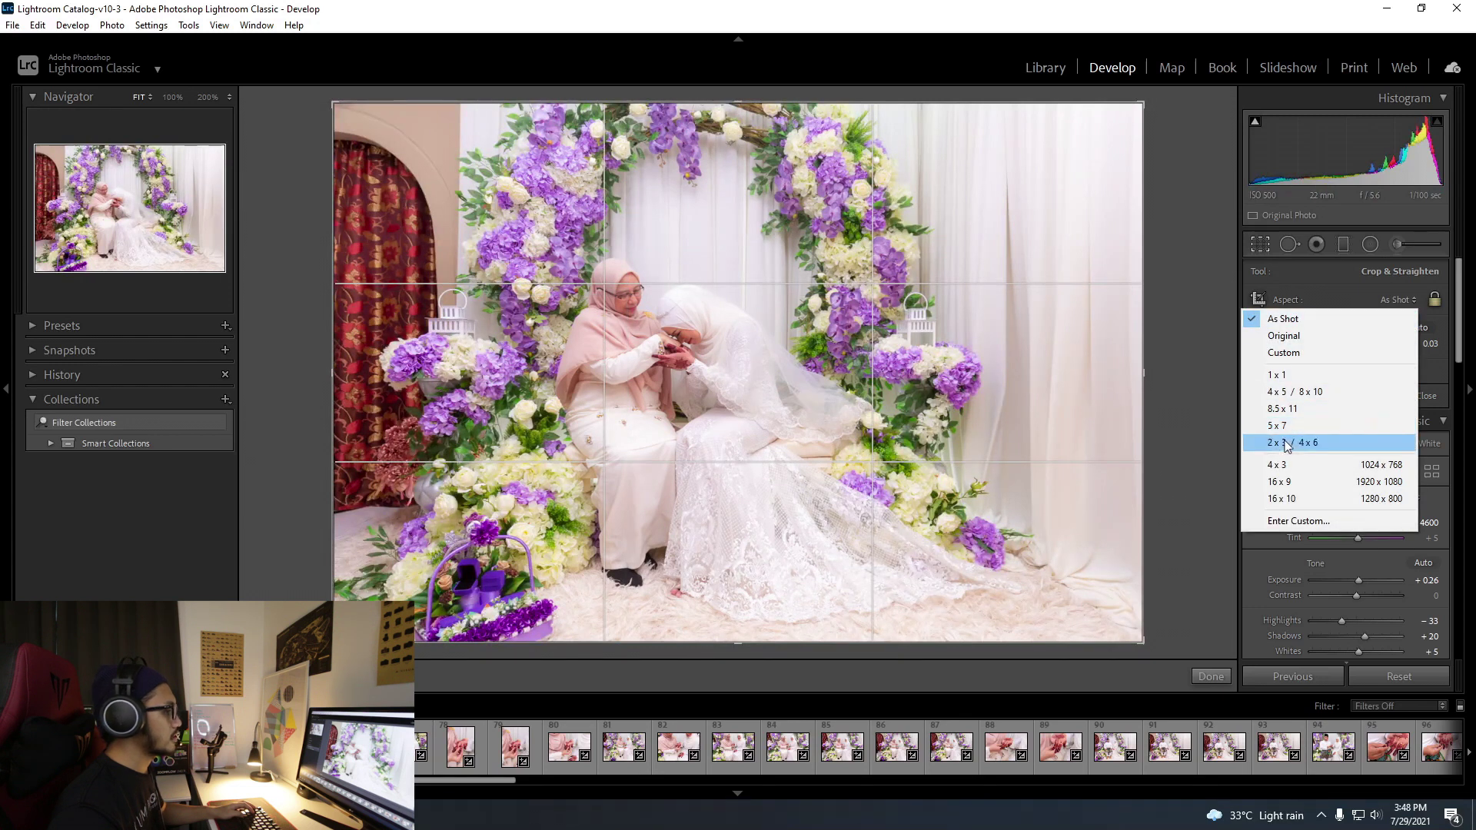
click(1296, 443)
click(1398, 300)
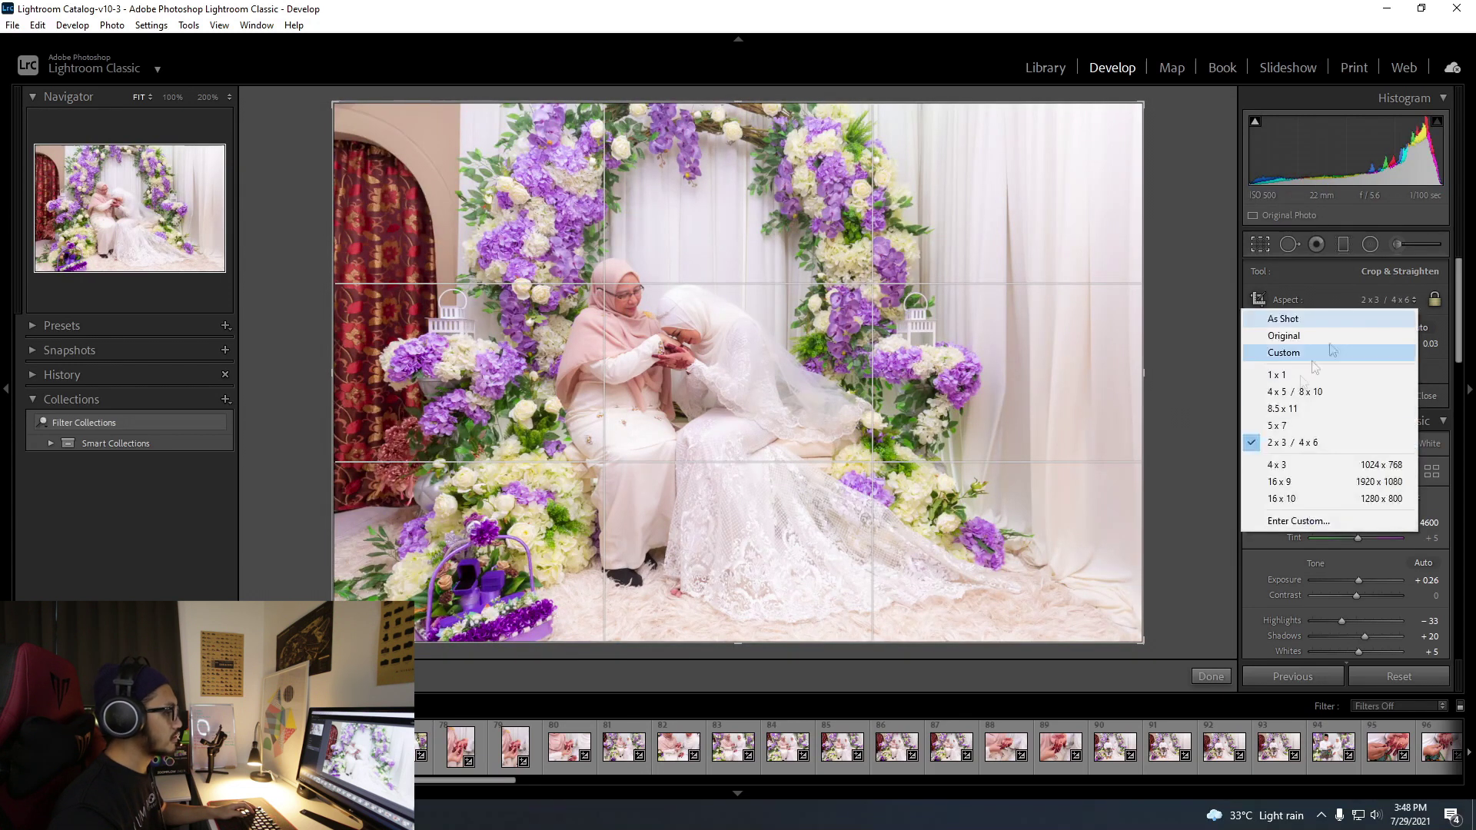
click(1299, 410)
drag(934, 380, 981, 380)
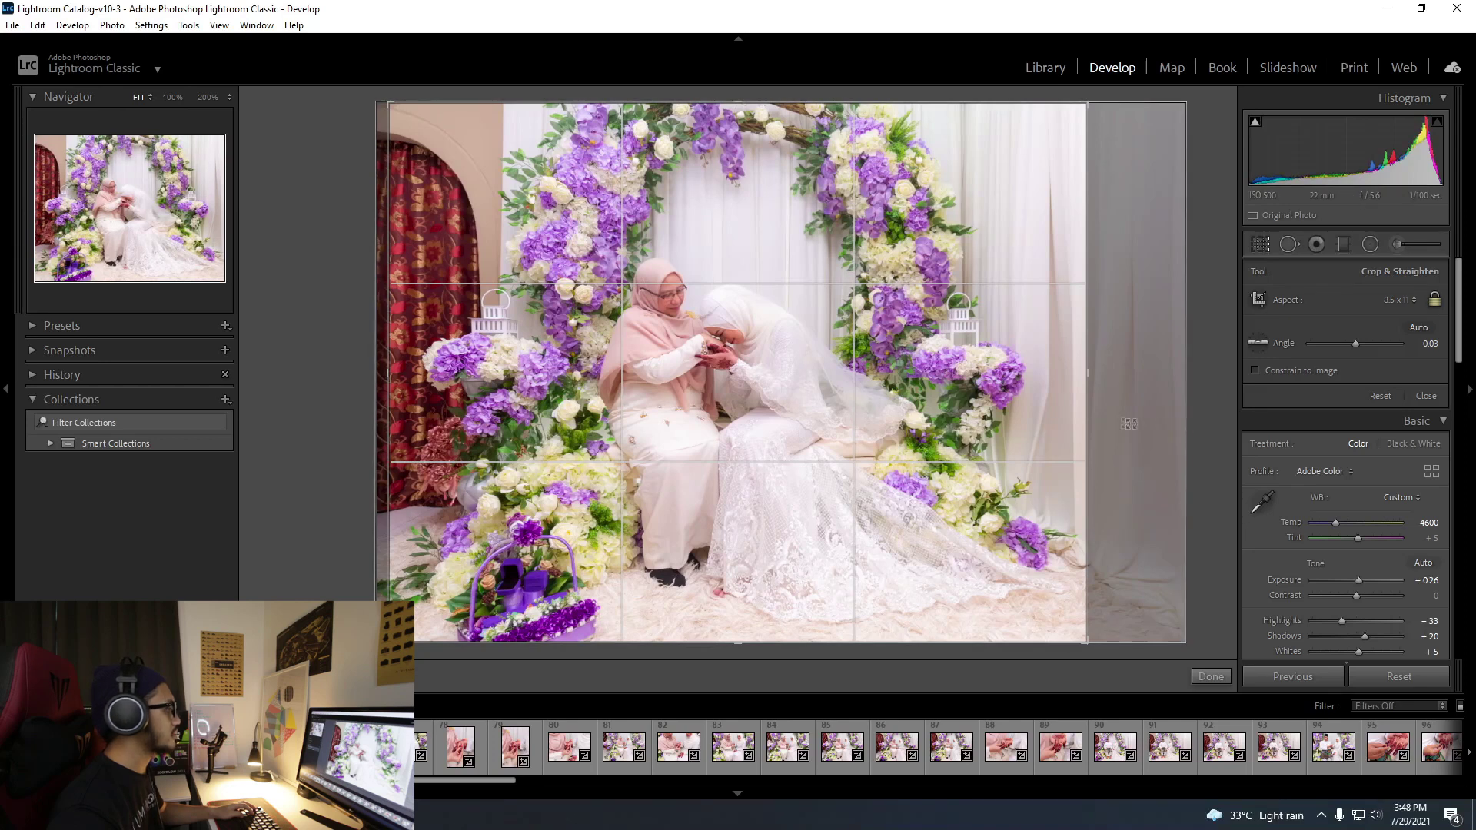
key(Return)
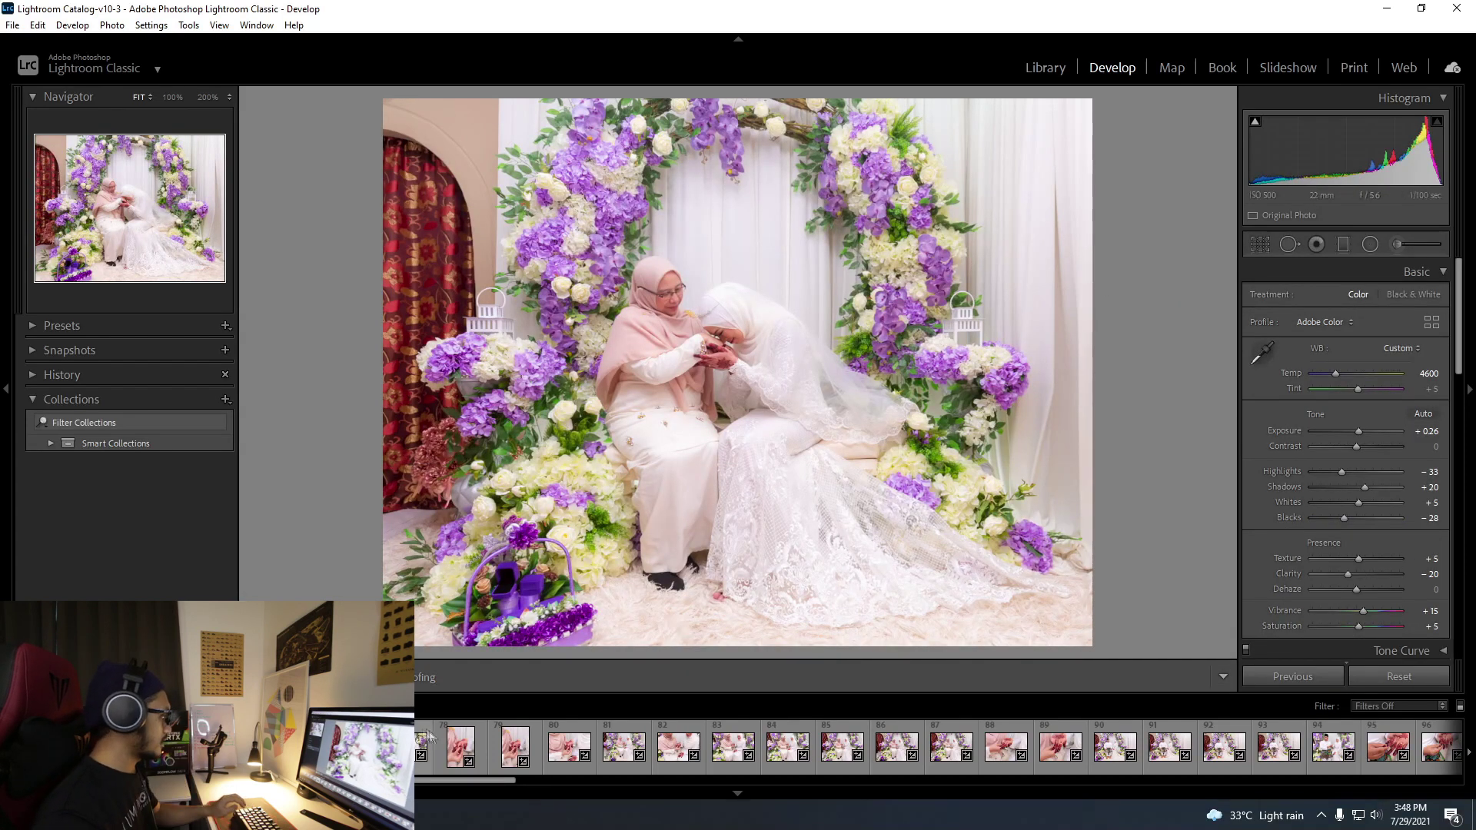
Crop the previous photo of the bride leaning on the older woman with an unlocked ratio, trimming its sides to centre the pair.
key(Left)
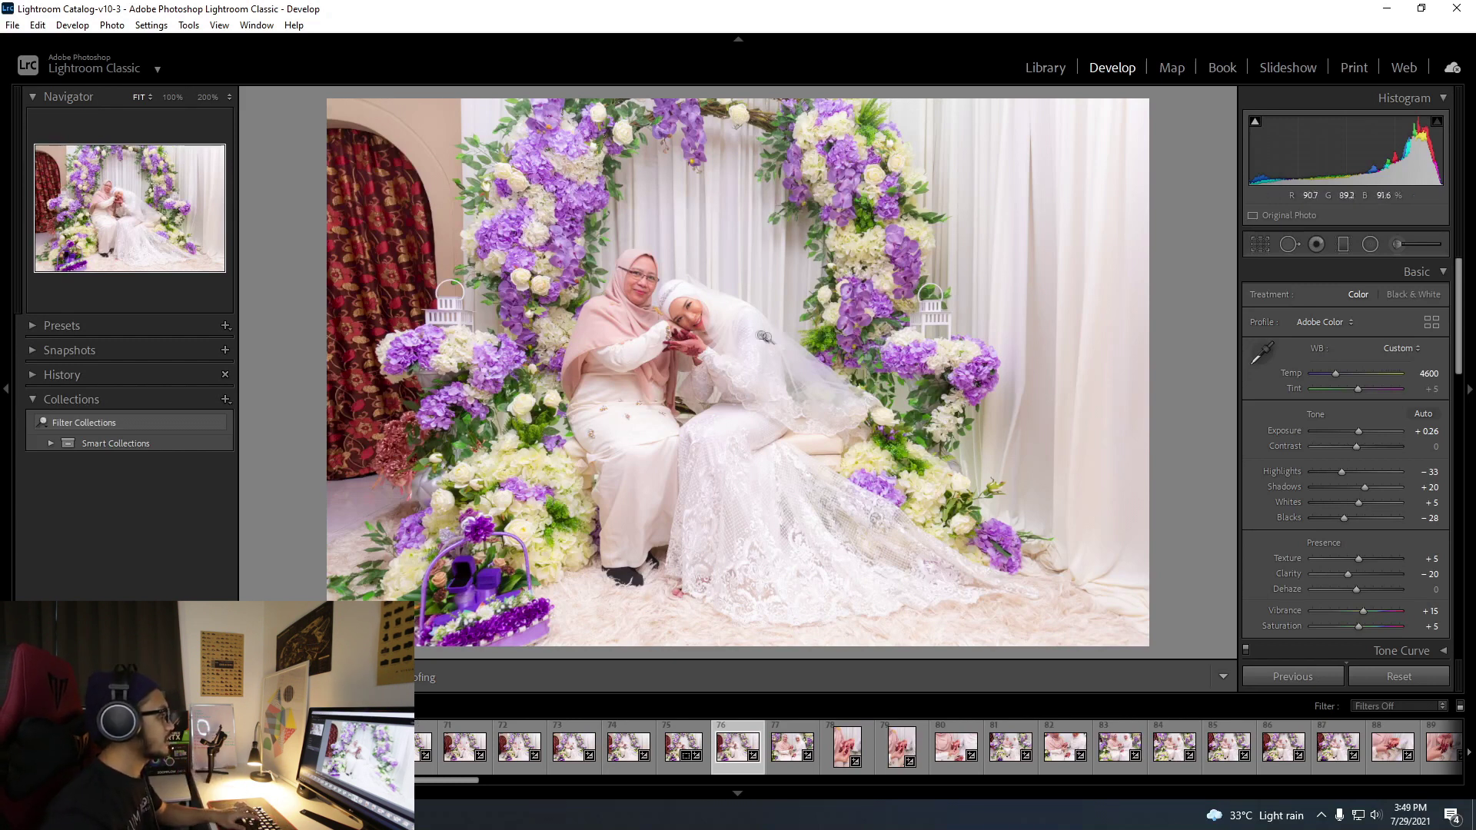
key(r)
drag(1143, 372, 1100, 376)
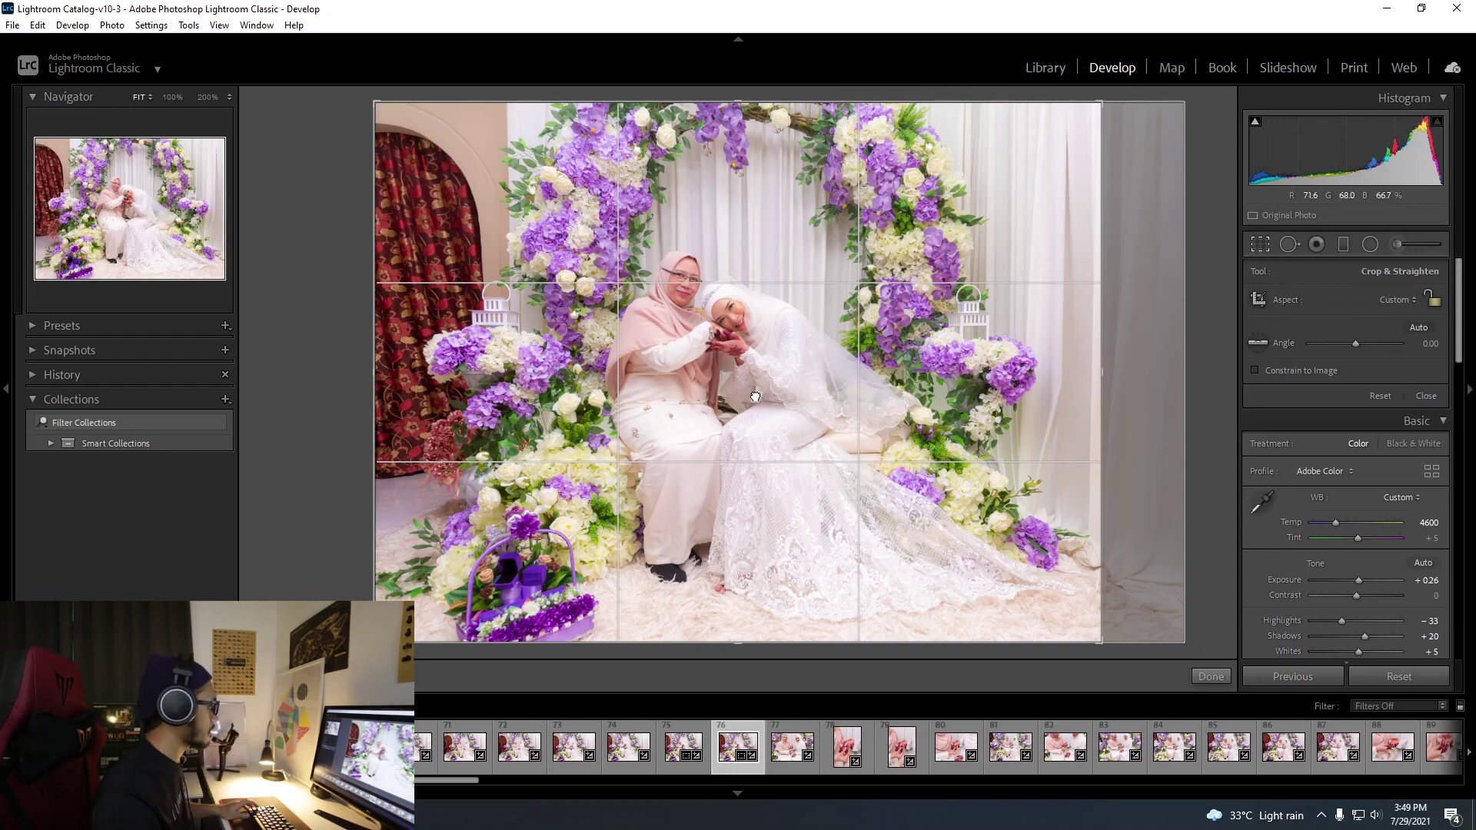
key(r)
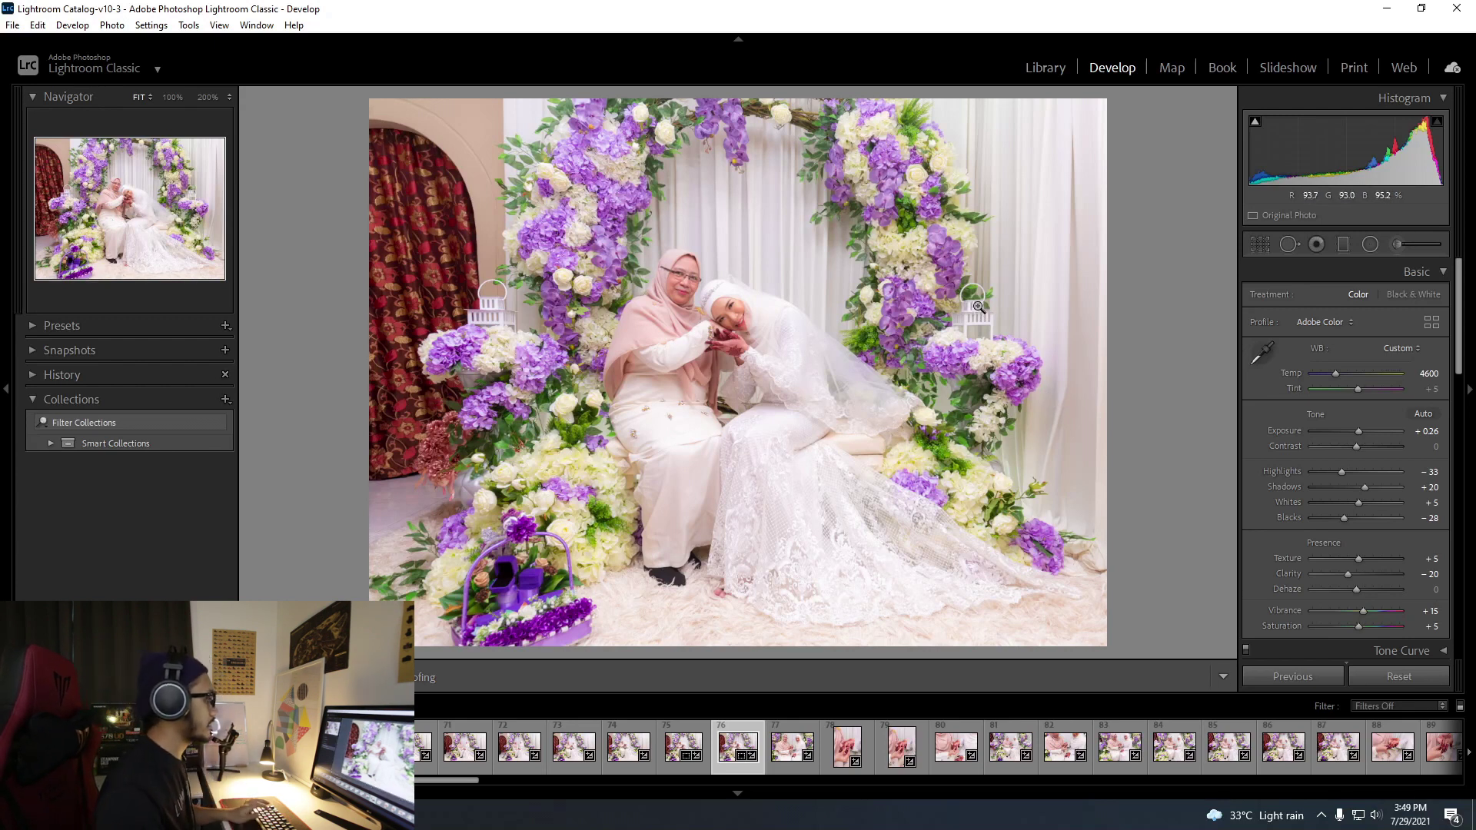
Close the reopened crop unchanged and browse forward through the filmstrip to the photos of the couple with the woman in the blue headscarf.
key(r)
click(1214, 681)
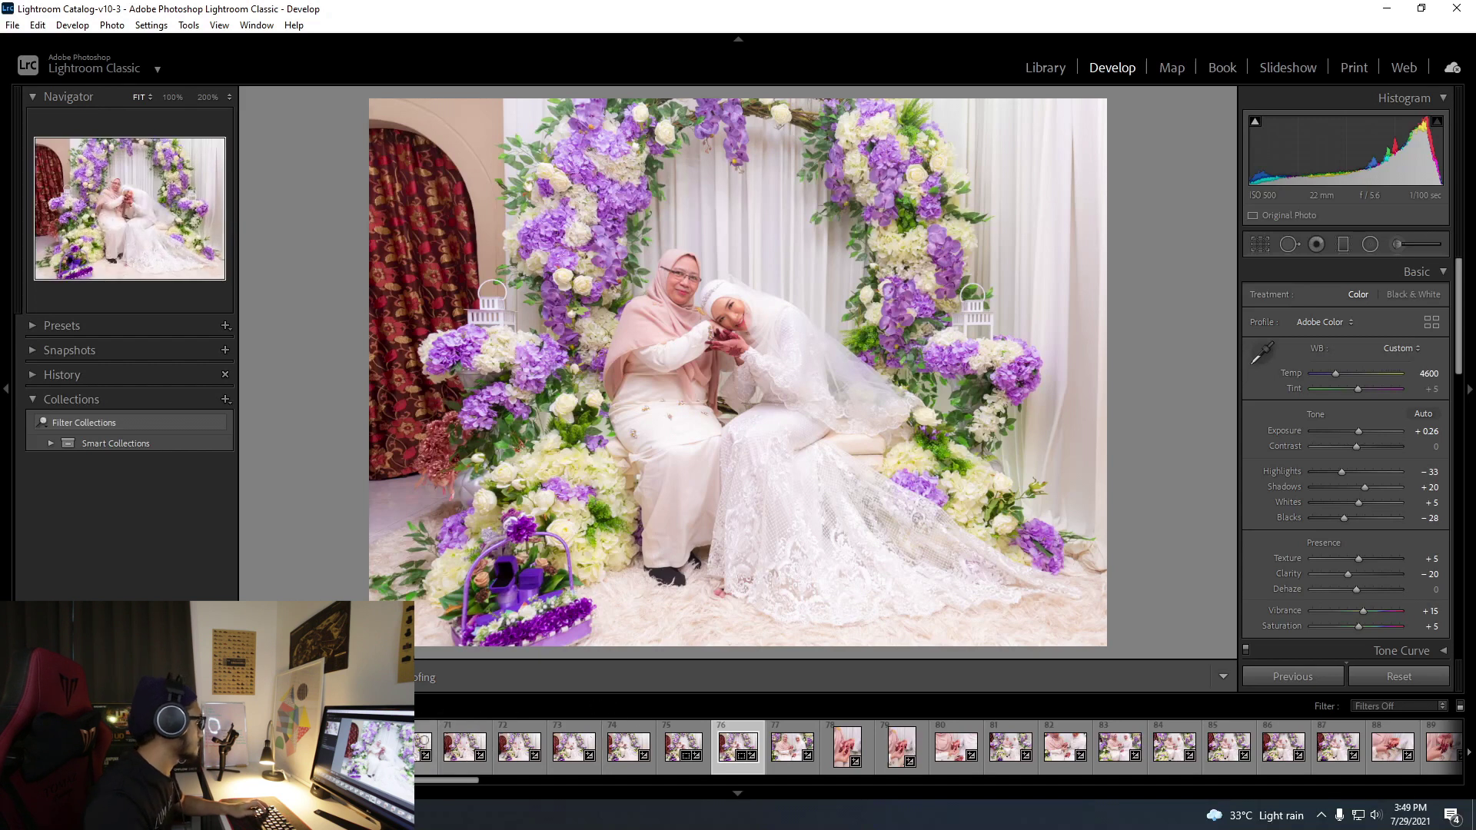
scroll(607, 742, down, 10)
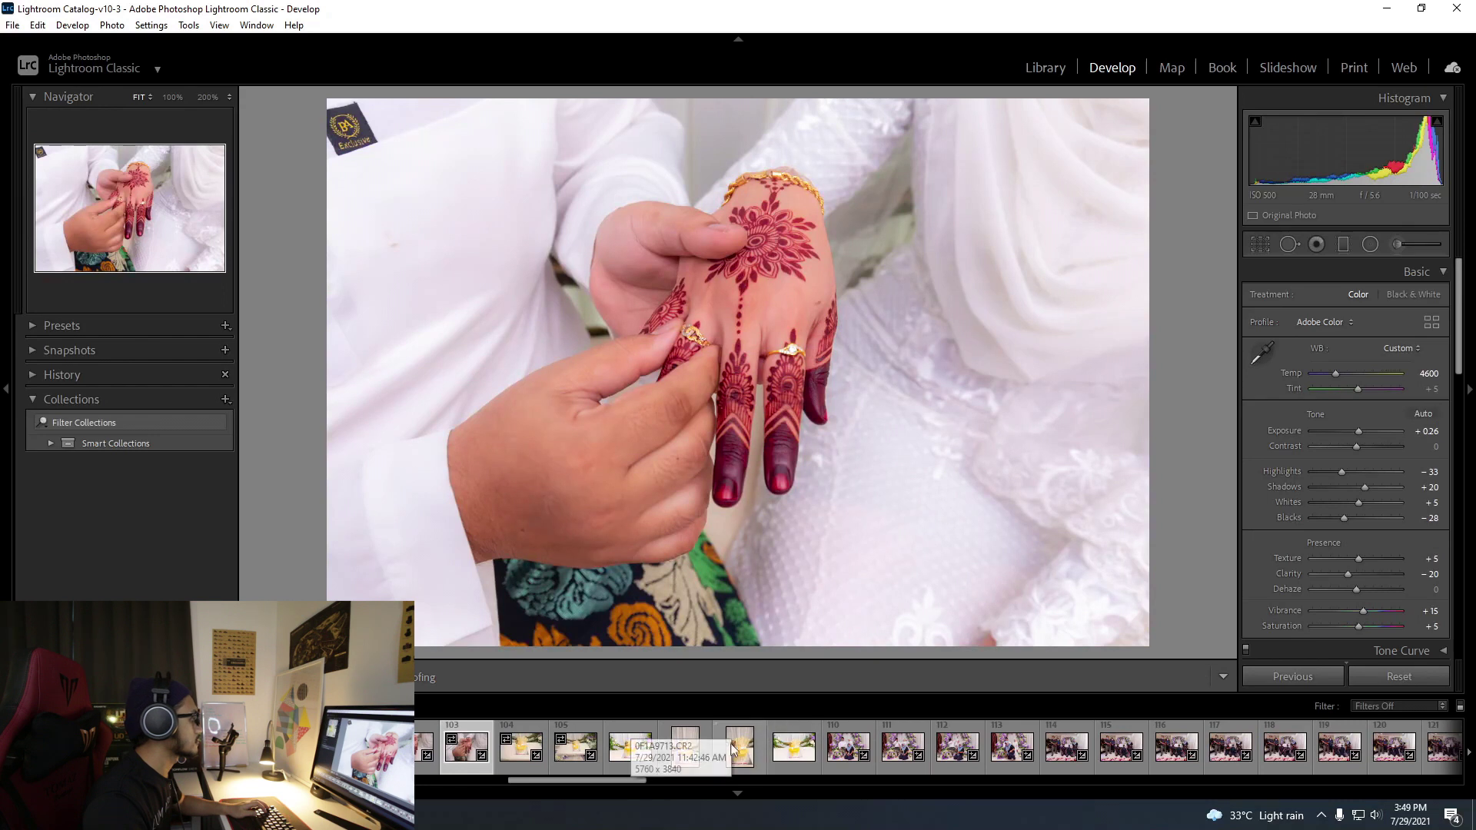
click(732, 744)
key(Right)
key(Right)
key(Right)
key(Right)
key(Right)
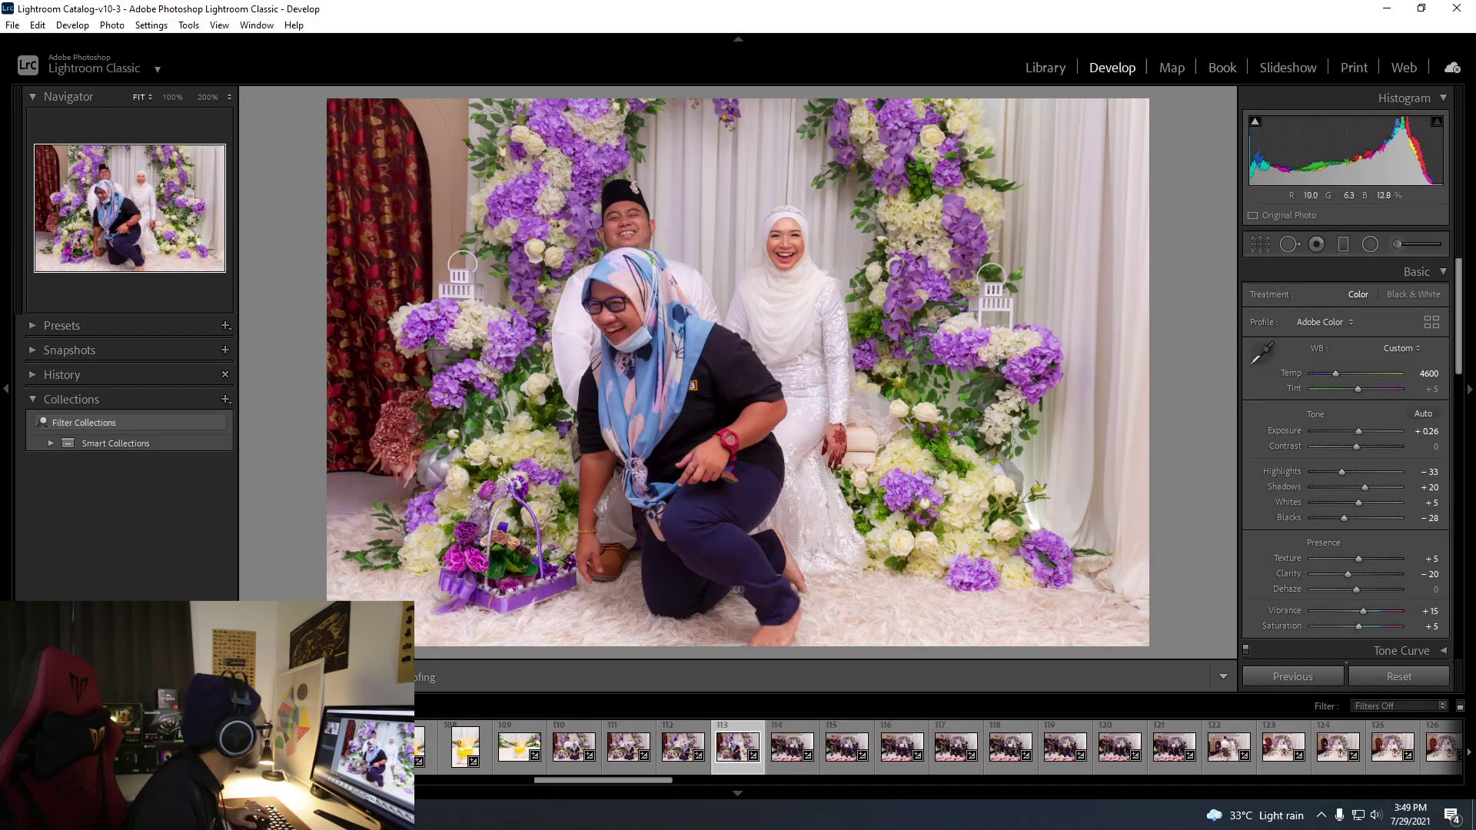
Straighten the photo of the couple in dab pose behind the kneeling woman with a slight crop rotation and compare the preceding photos.
click(684, 734)
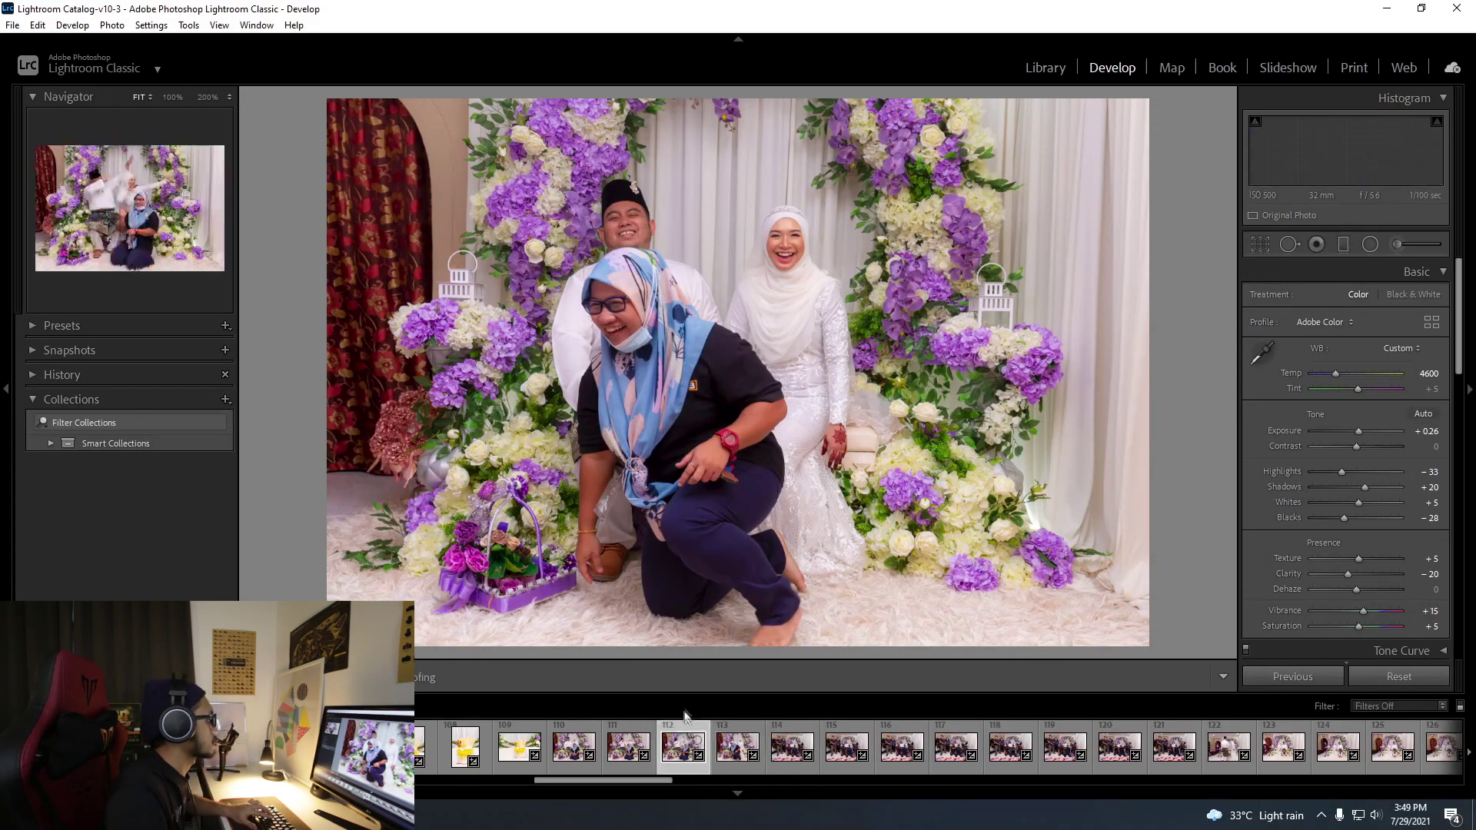
key(r)
drag(1153, 650, 1171, 644)
key(Return)
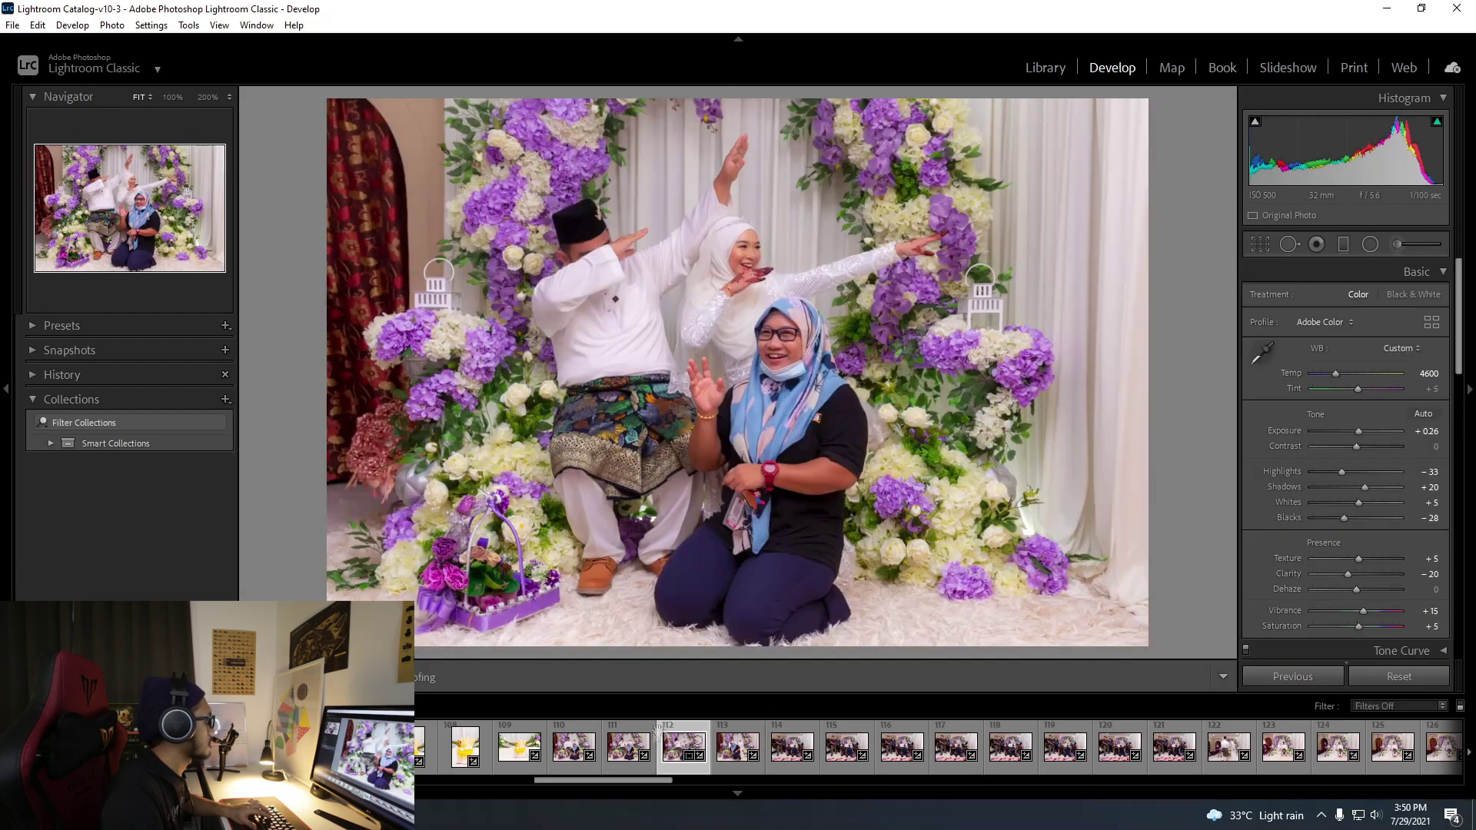
key(Left)
key(Left)
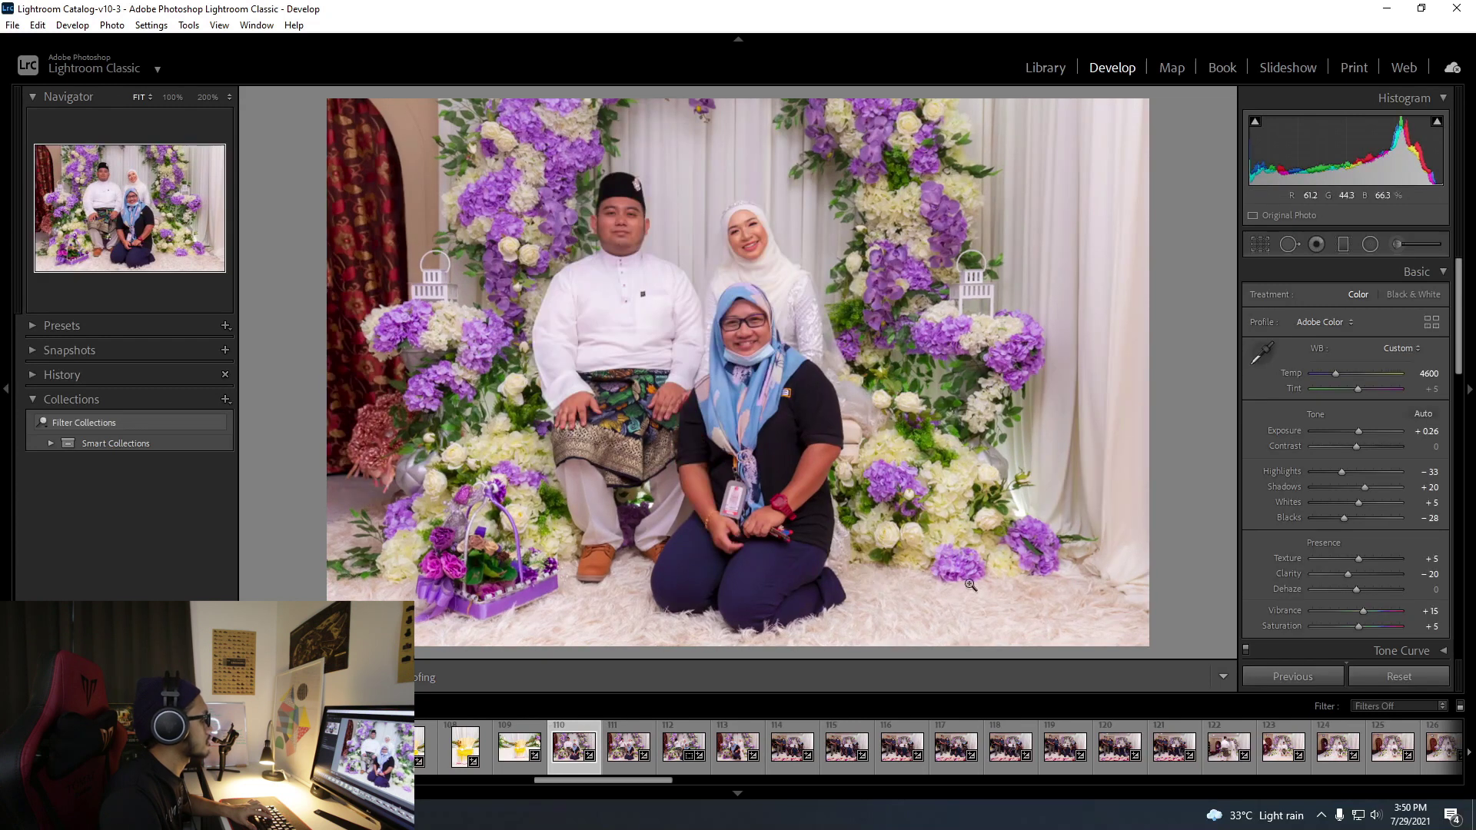
Check the faces in the first large group photo at 100% and level it with a crop angle of -1.14.
click(781, 737)
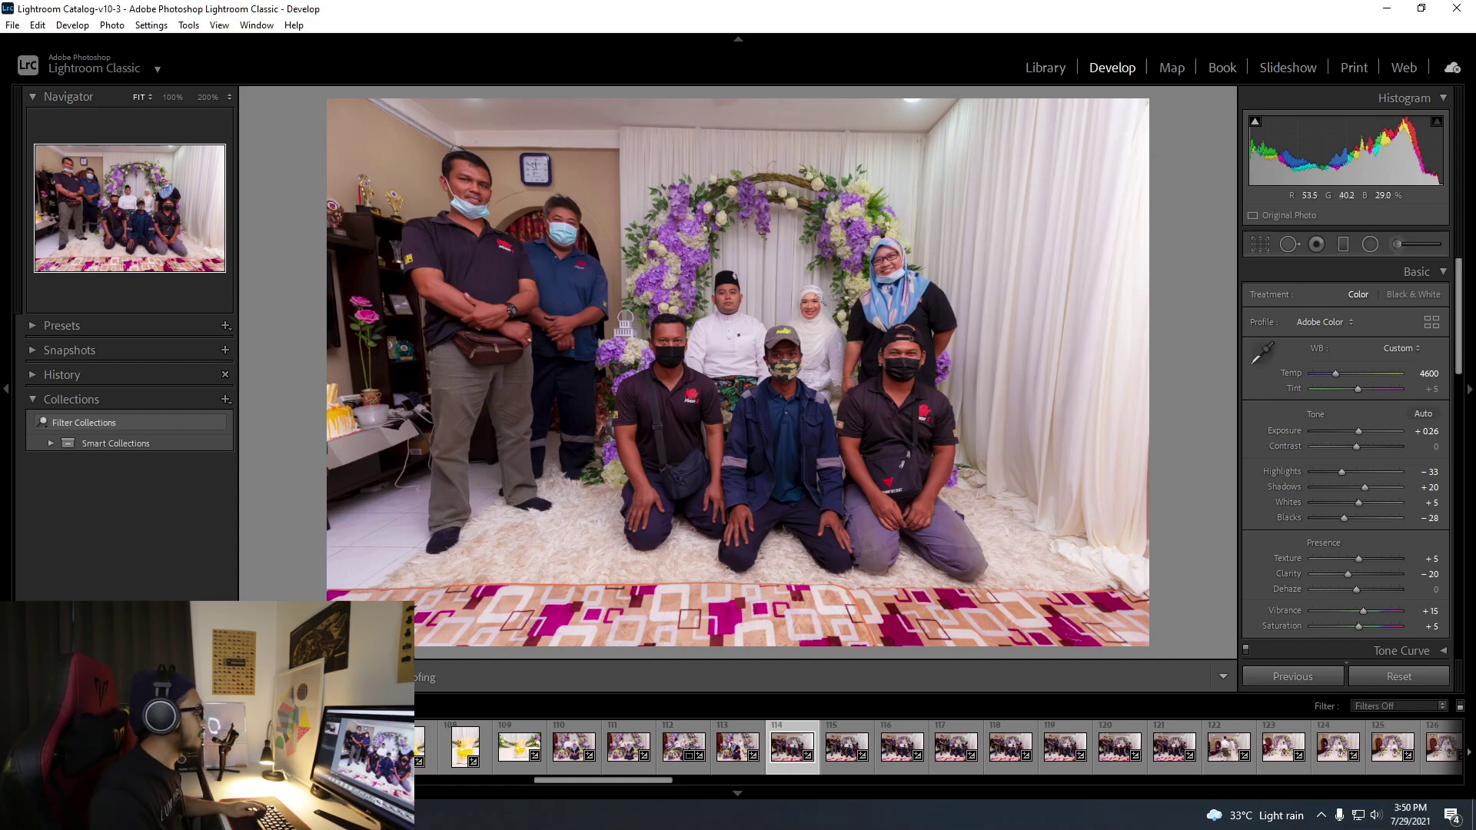
click(752, 292)
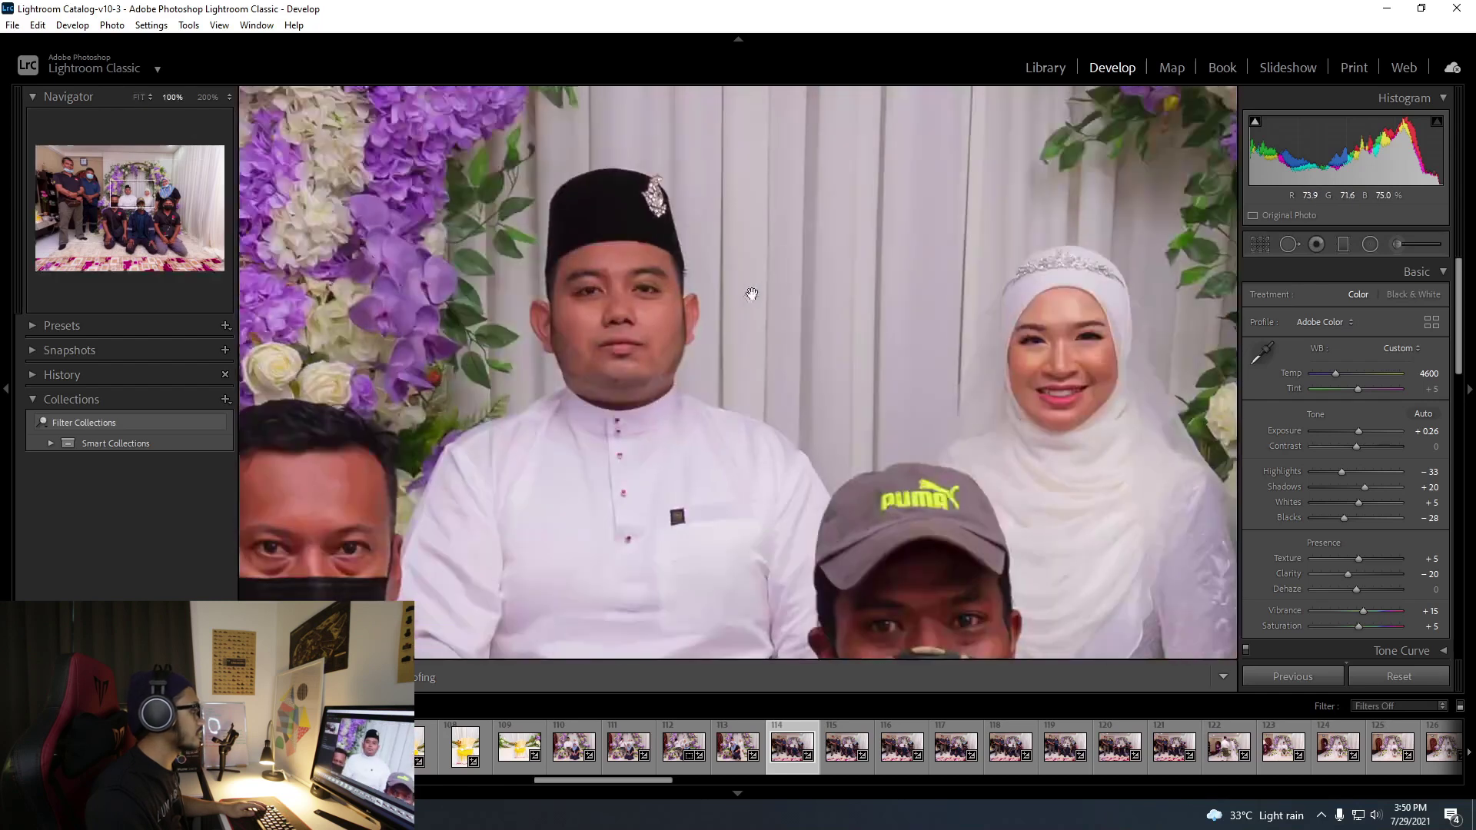
click(678, 405)
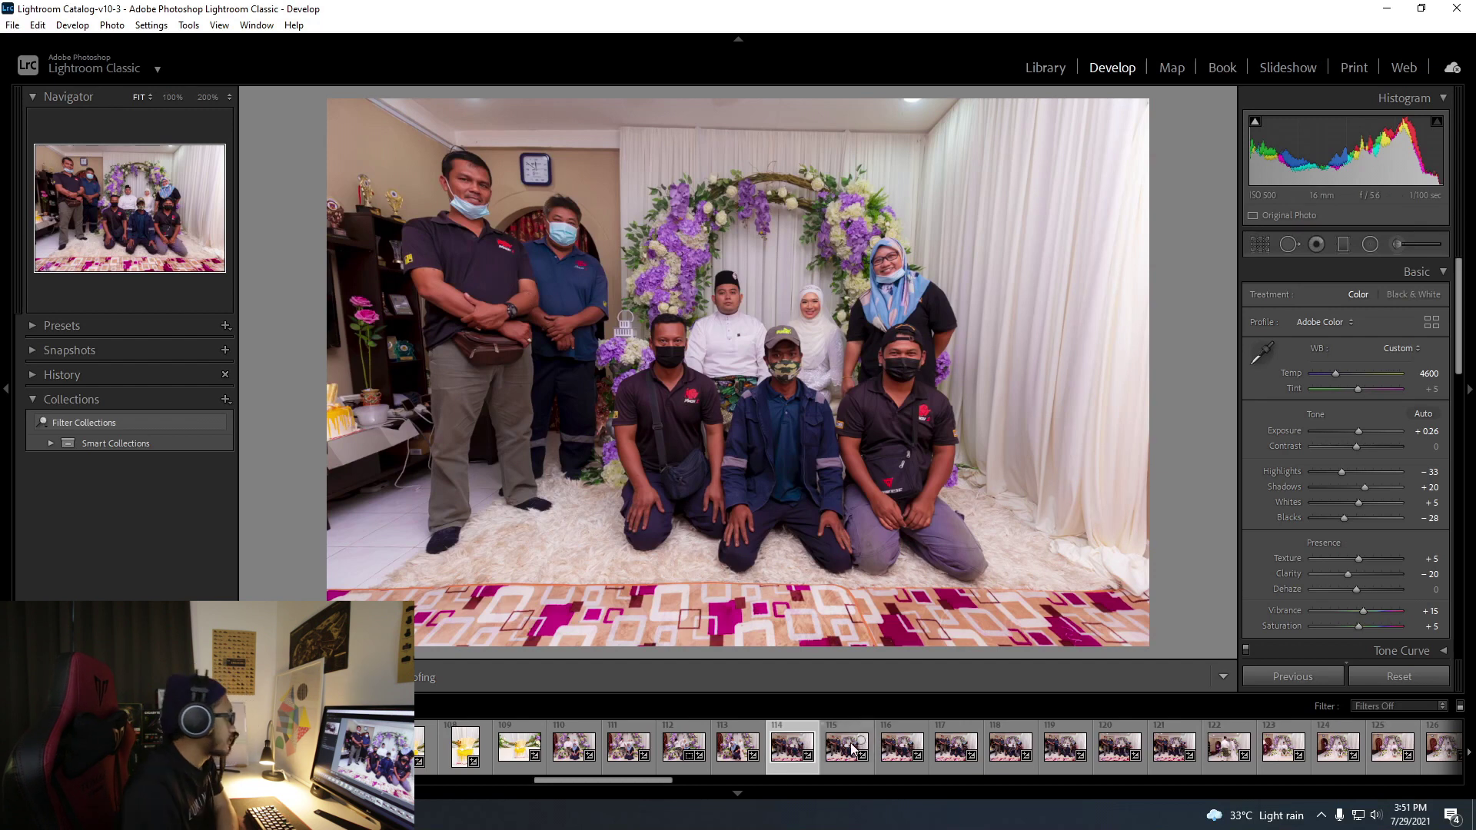
key(r)
drag(1145, 609, 1174, 647)
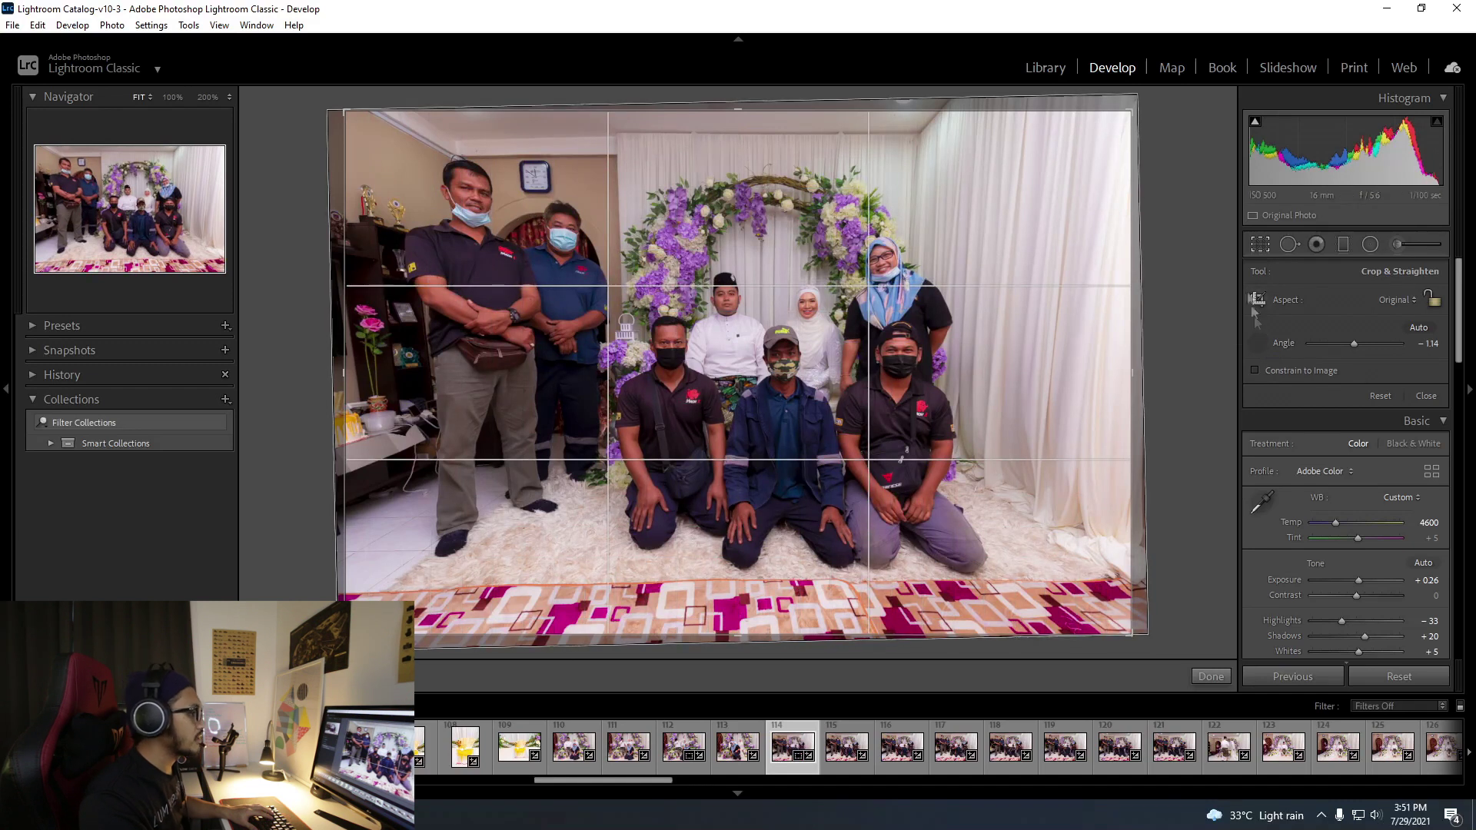
click(1262, 341)
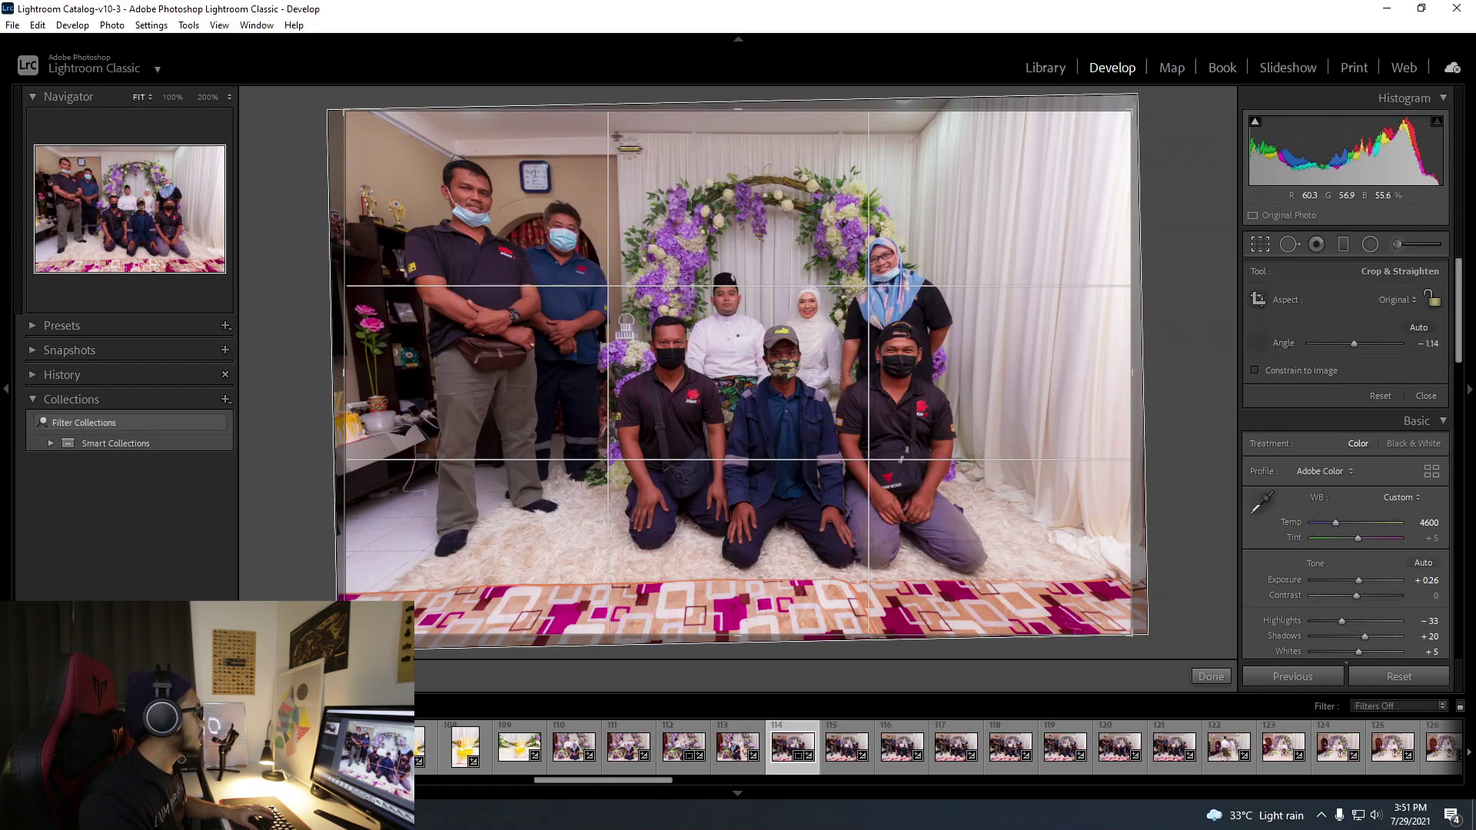
drag(886, 144, 897, 134)
key(Return)
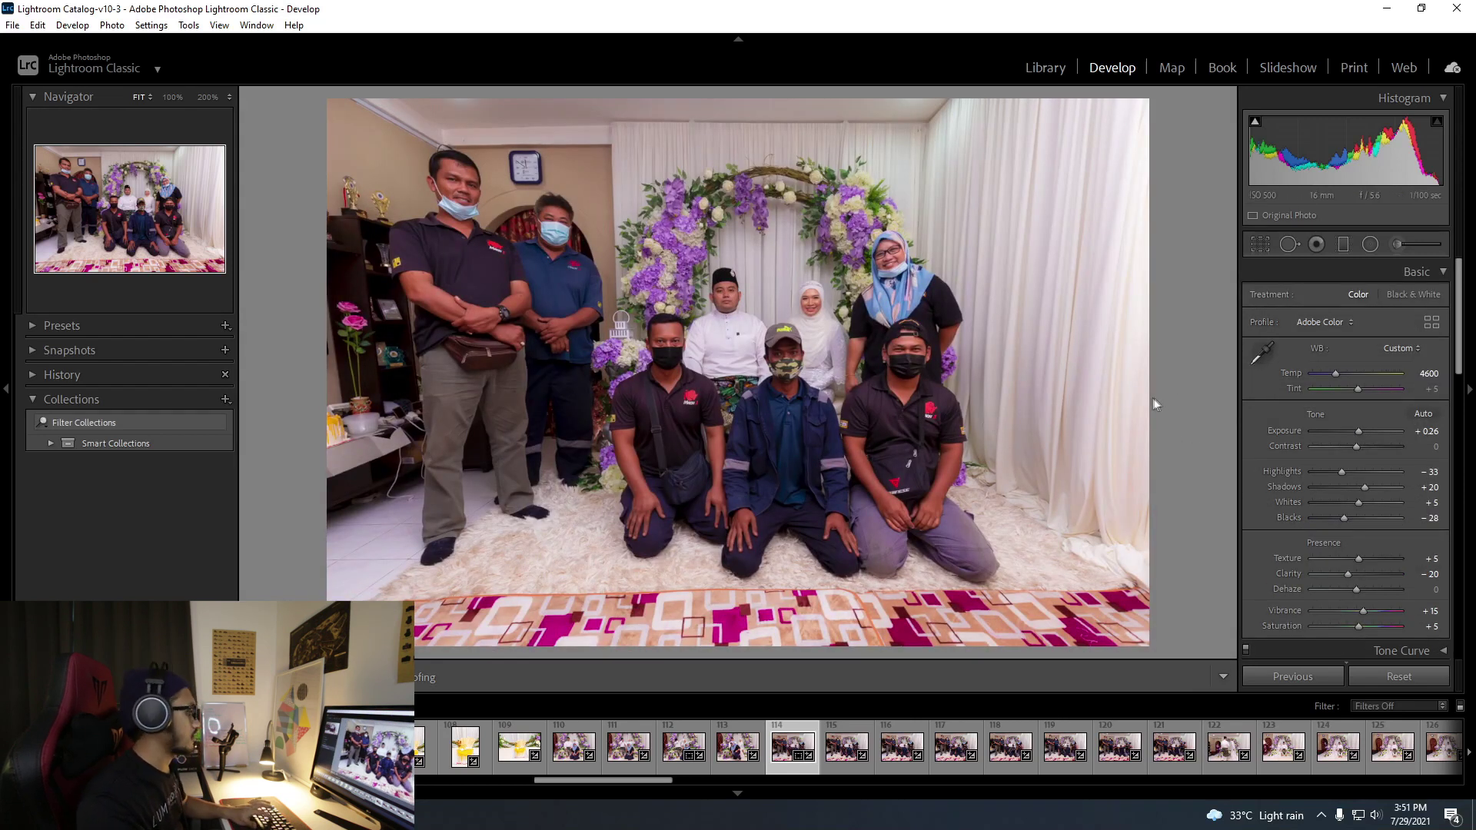
Narrow the levelled group photo's crop on both sides and shift the image to centre the group in the frame.
key(r)
drag(1136, 377, 1098, 373)
click(912, 380)
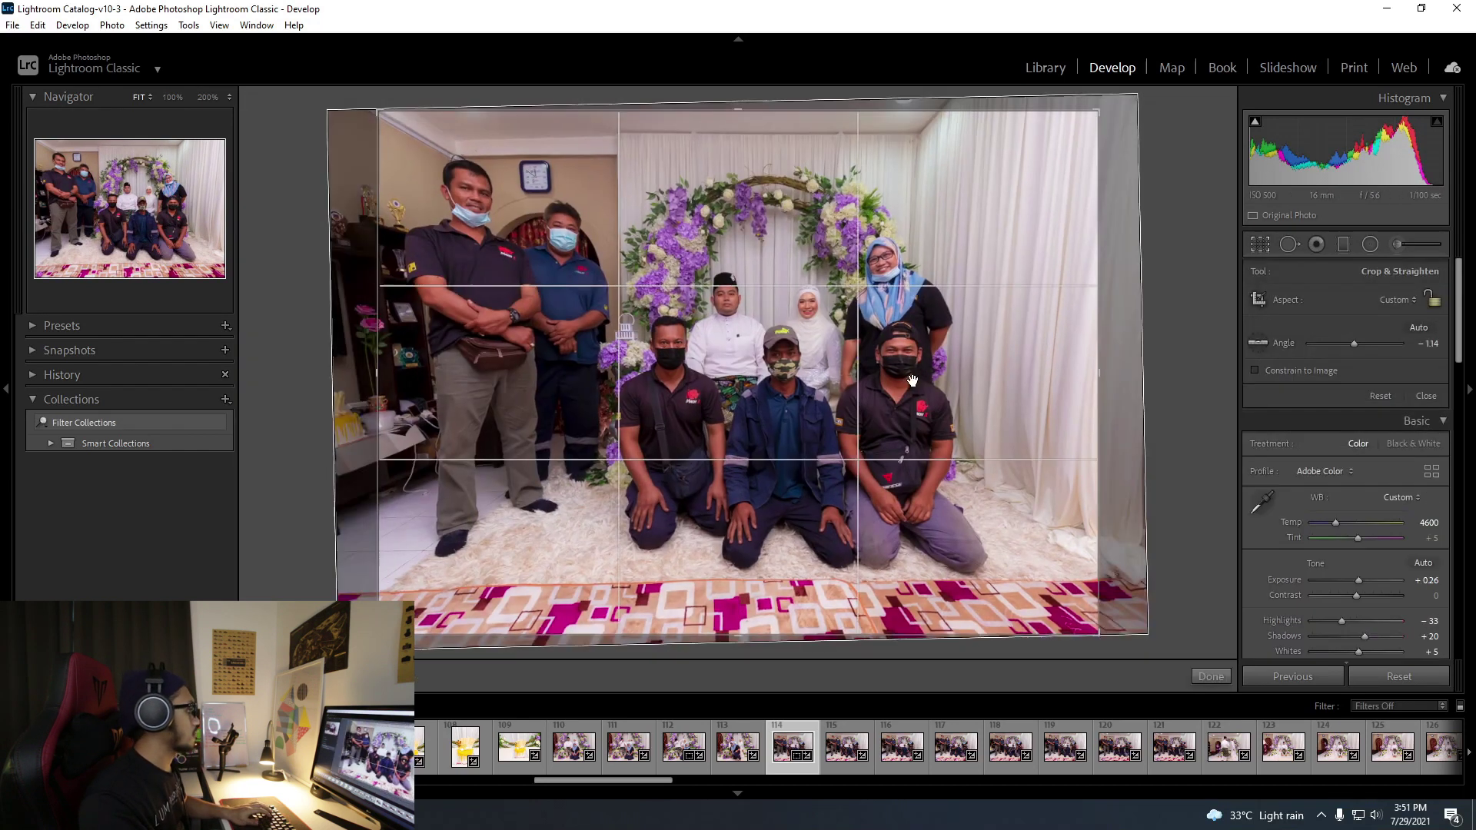
drag(913, 380, 884, 374)
click(1192, 395)
key(Return)
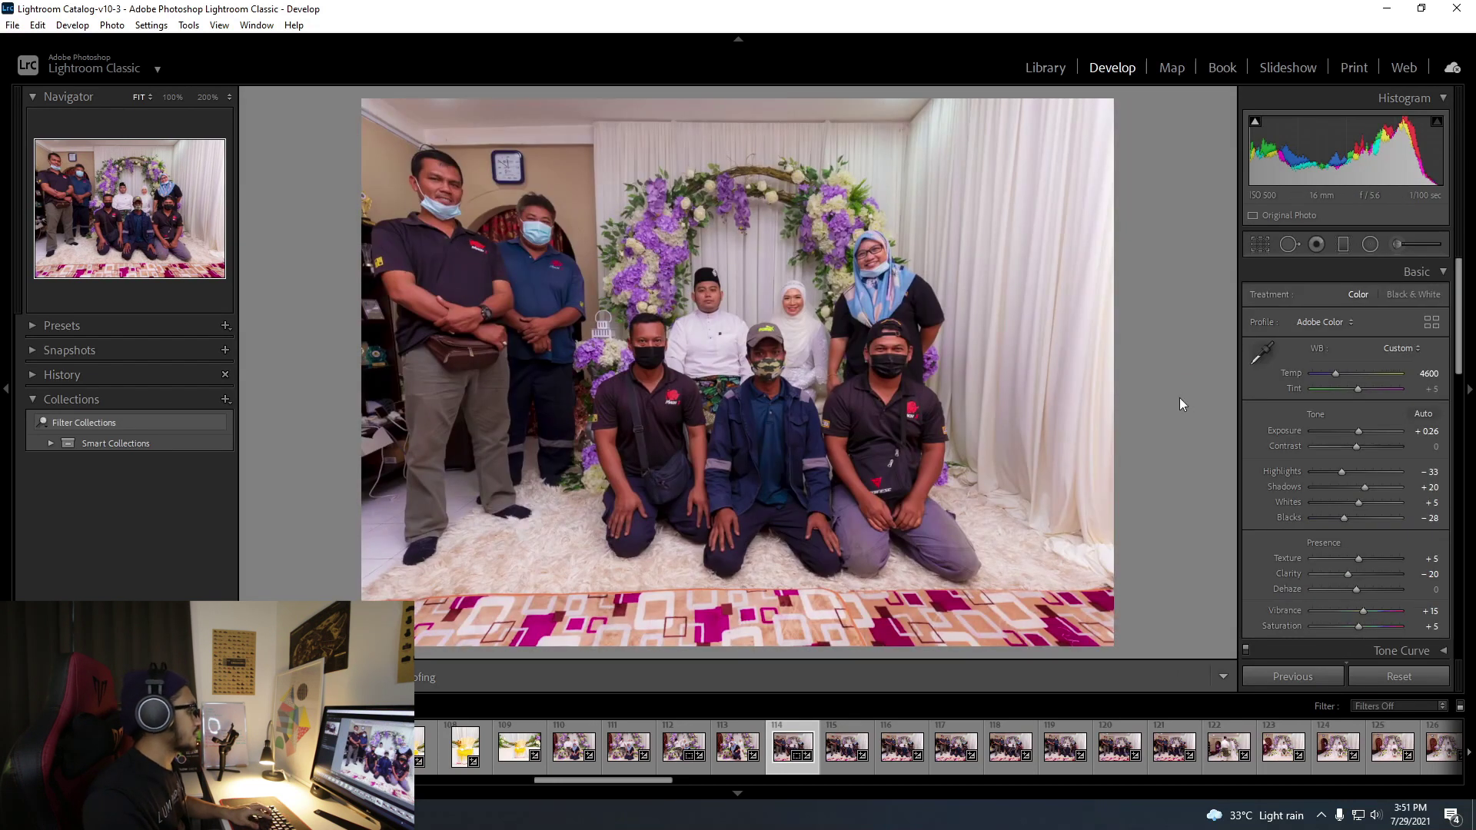
Straighten the second large group photo with a crop angle of -0.10 and apply it.
click(838, 750)
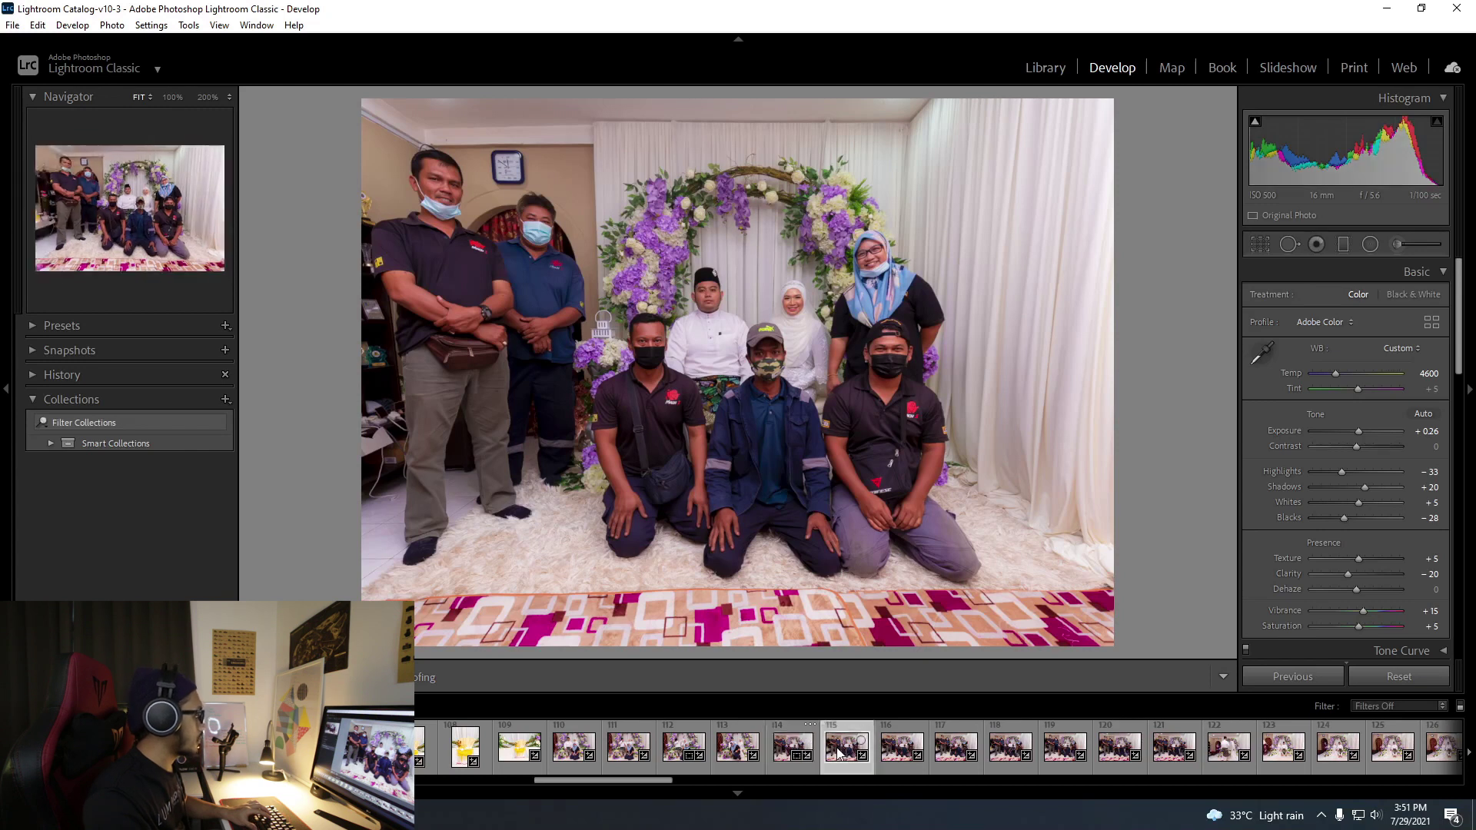
key(r)
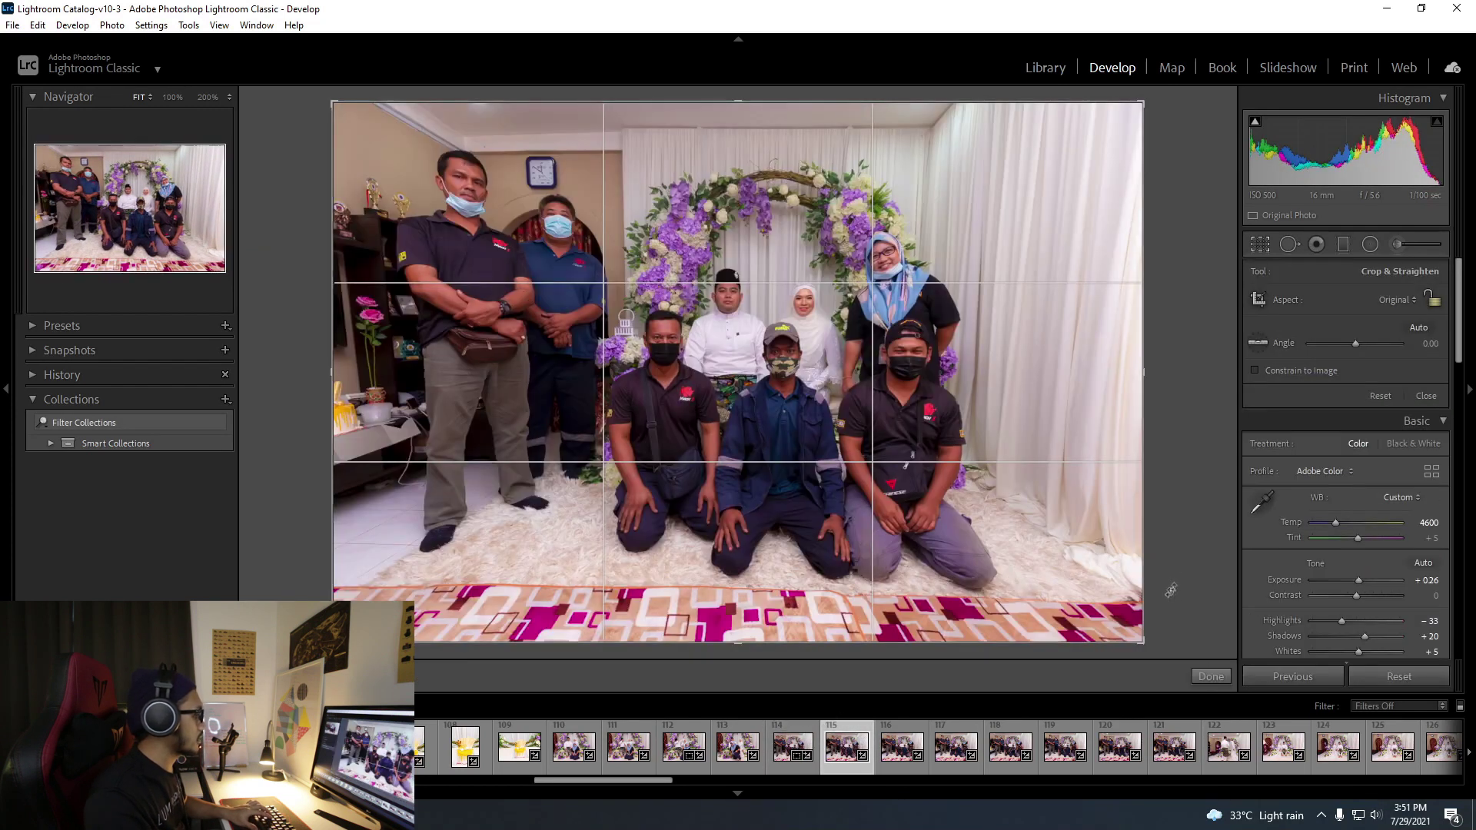
drag(1194, 640, 1159, 648)
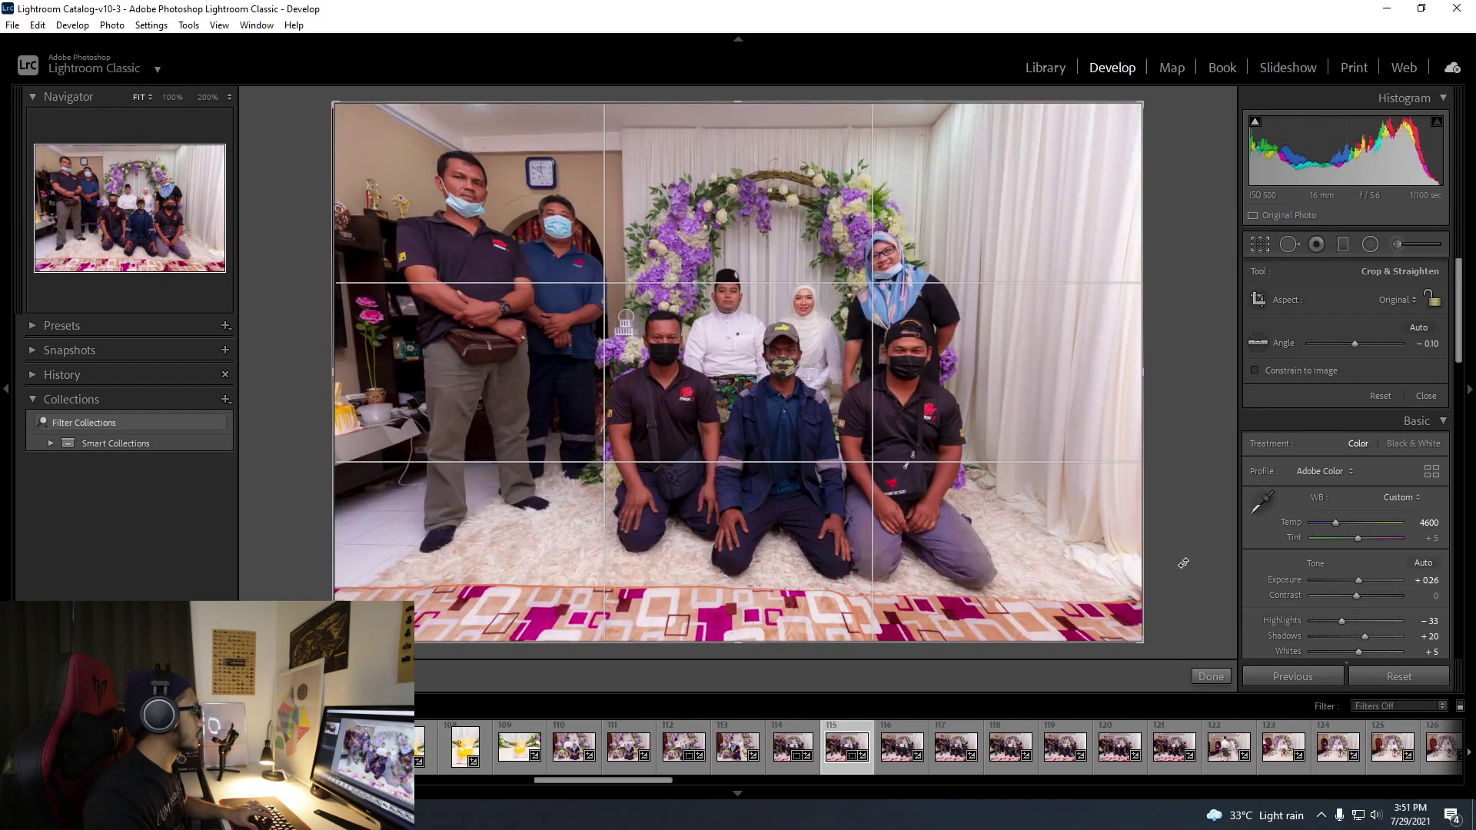
key(Return)
Browse through the remaining group photos to the seated couple portraits and examine their framing.
key(Right)
key(Right)
key(Right)
key(Right)
key(Right)
key(Right)
key(Right)
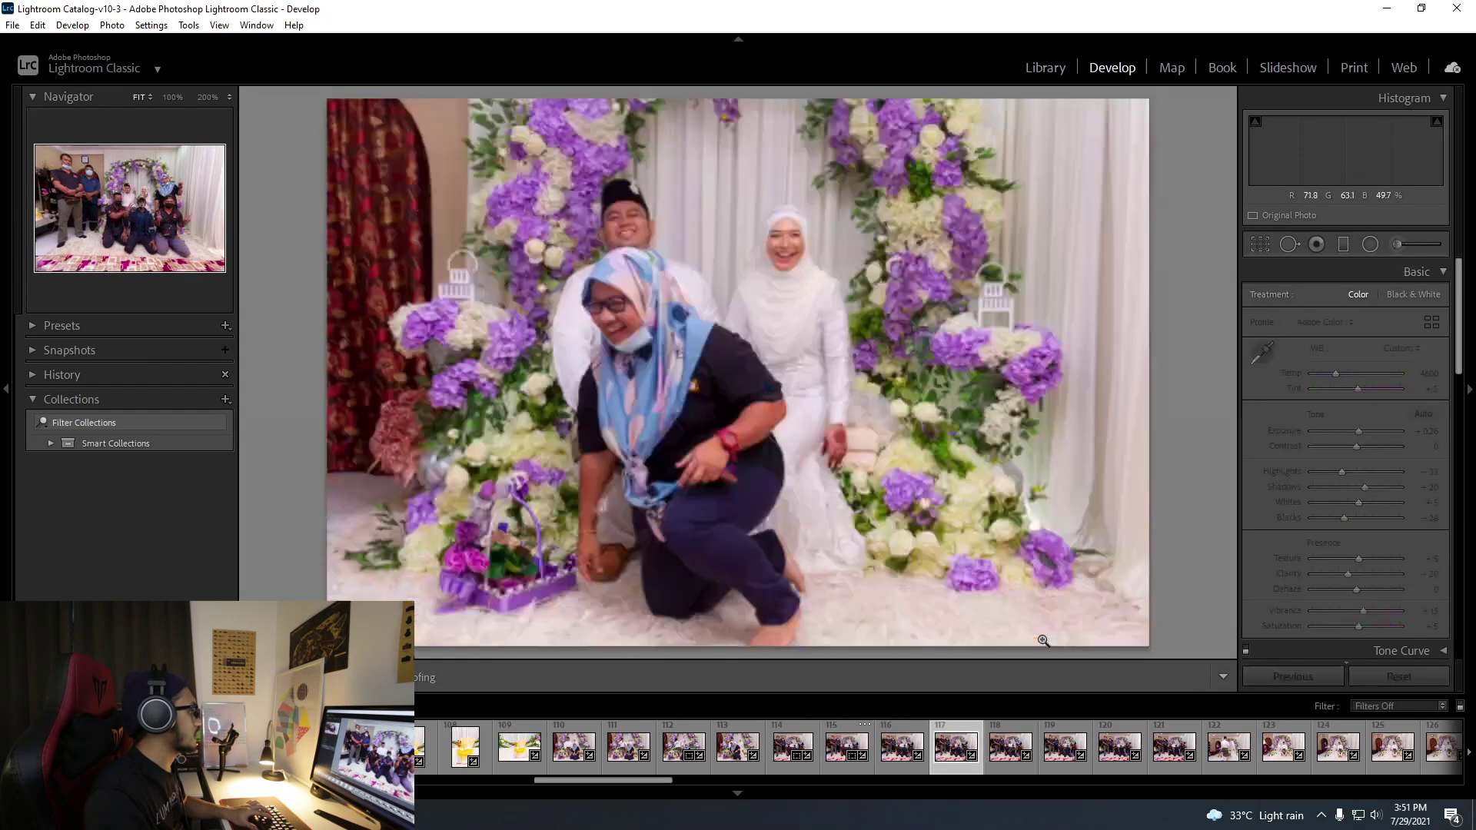
key(Left)
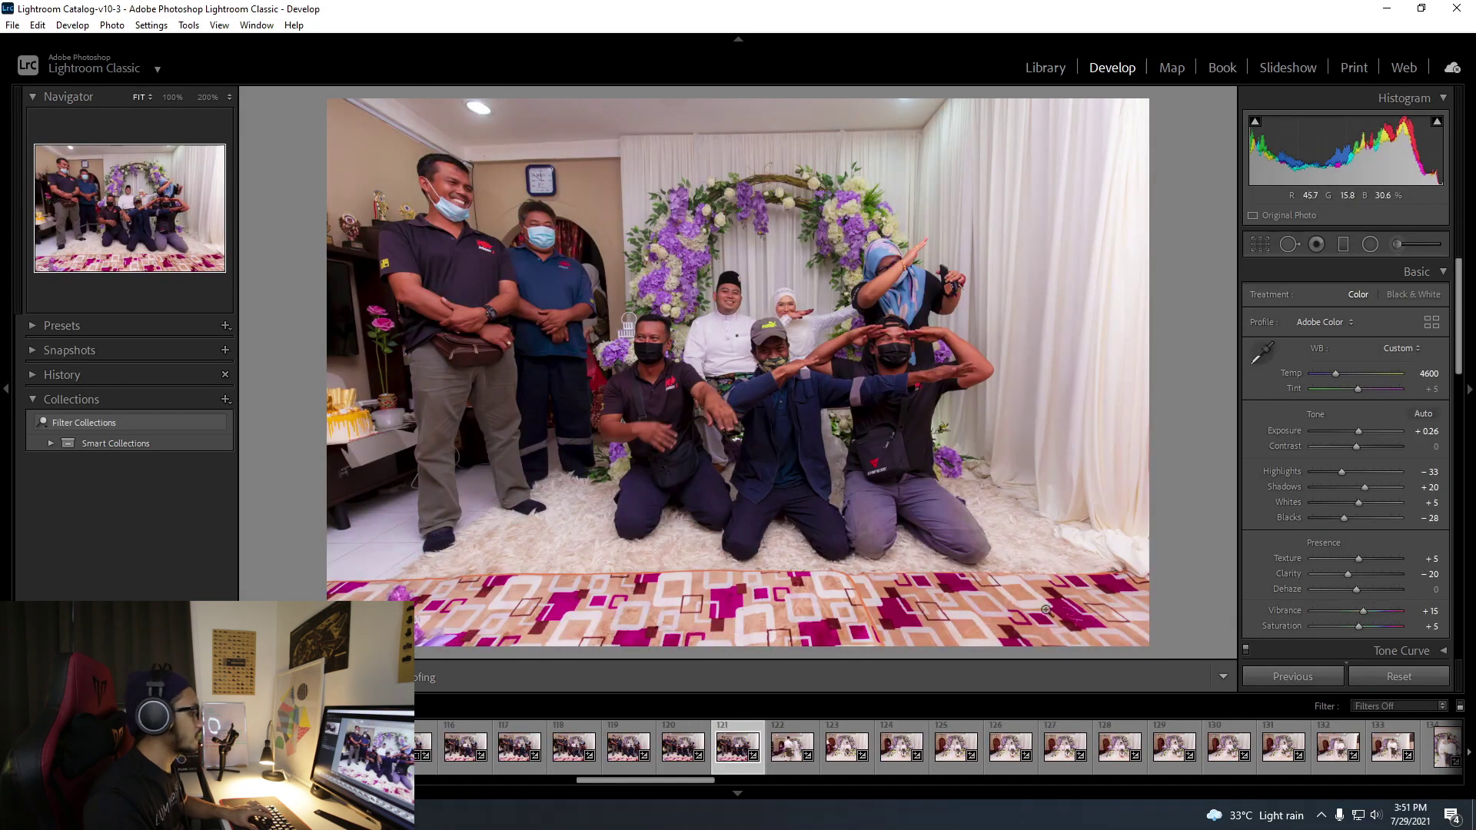
key(Right)
key(Right)
key(Right)
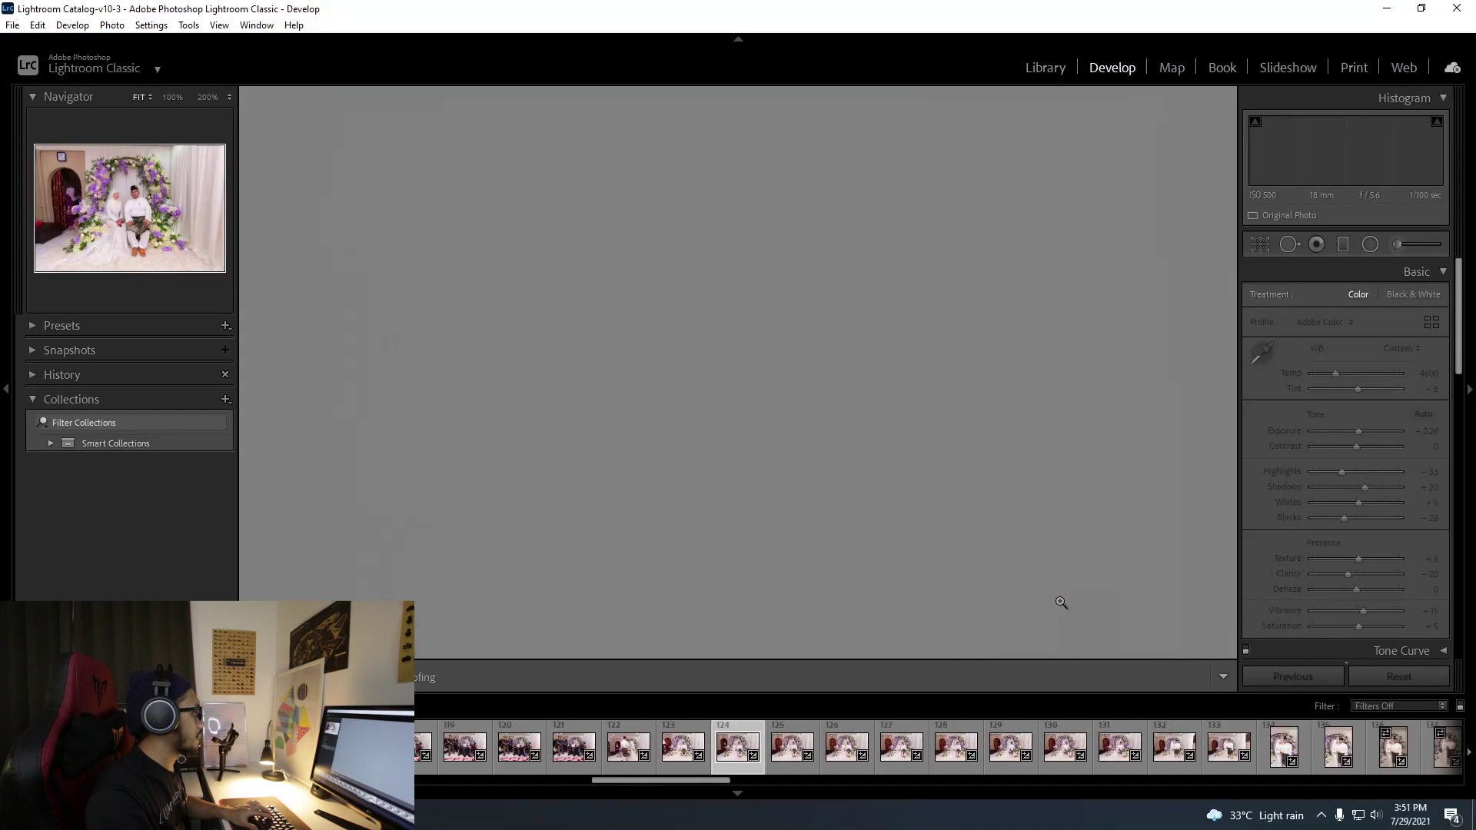
Slightly rotate the crop of the seated couple photo with the woman in the doorway and compare it with the next shot.
key(r)
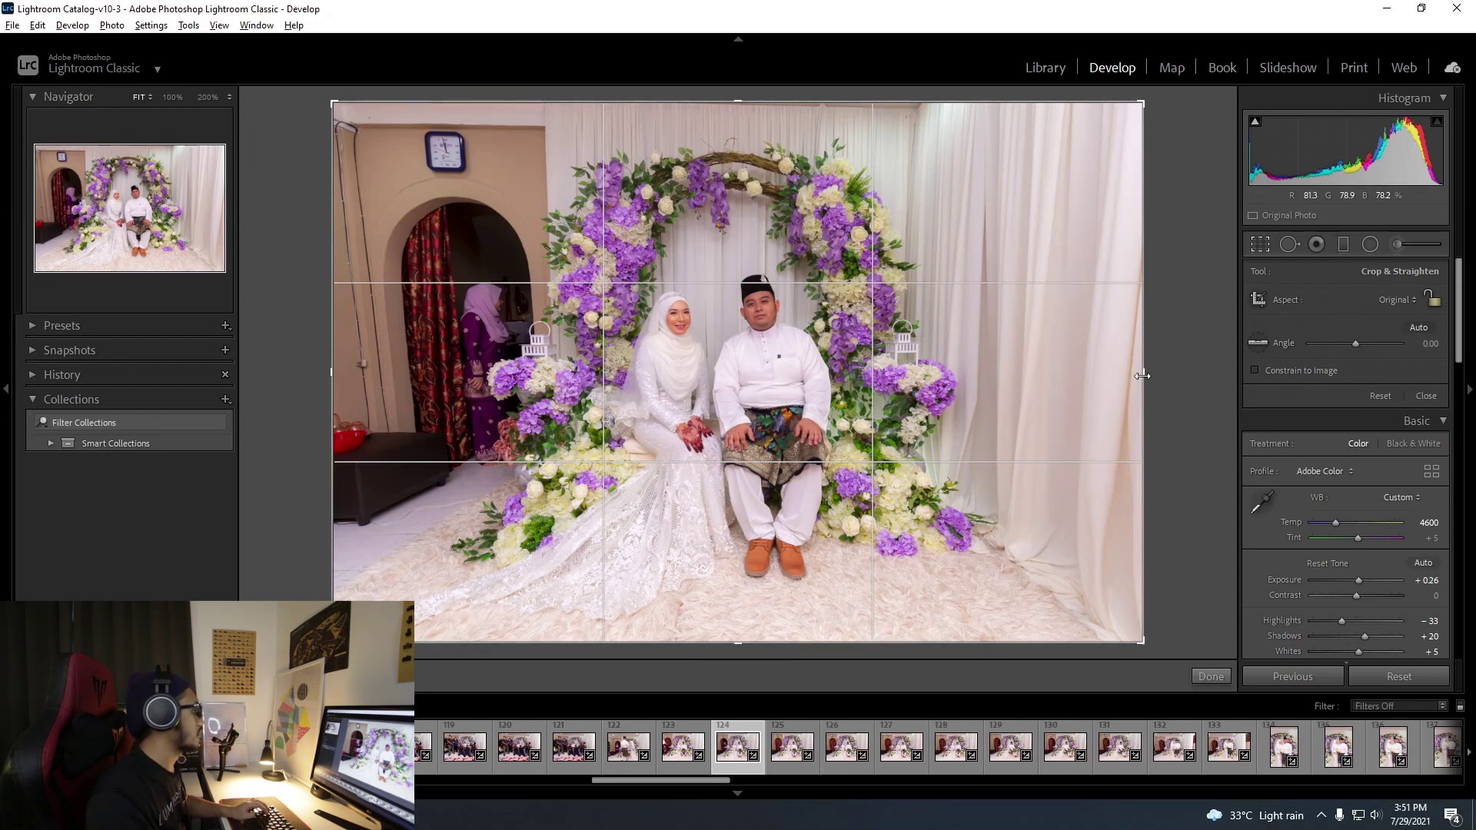
drag(1168, 650, 1167, 652)
key(Return)
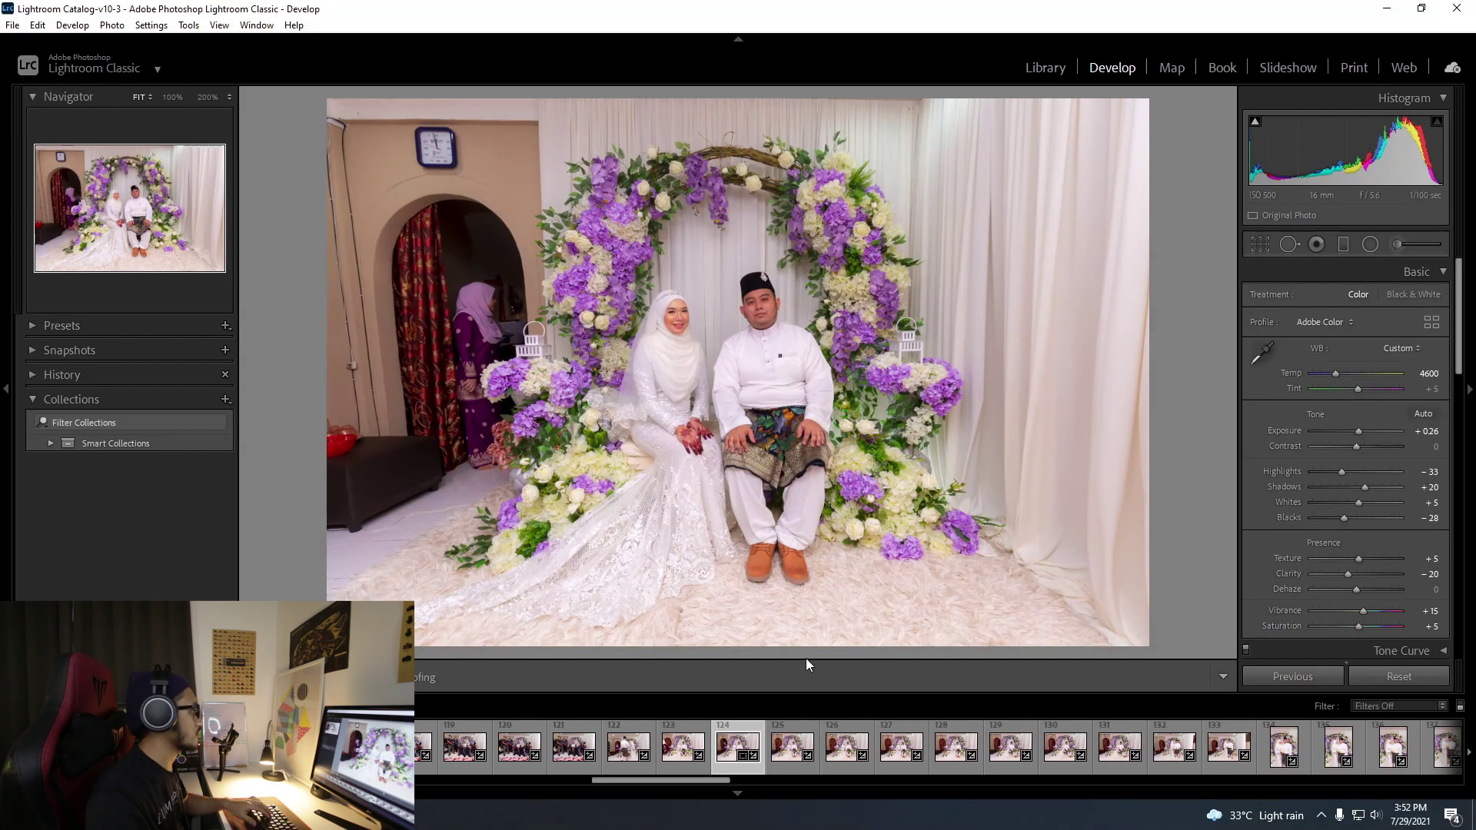
key(Right)
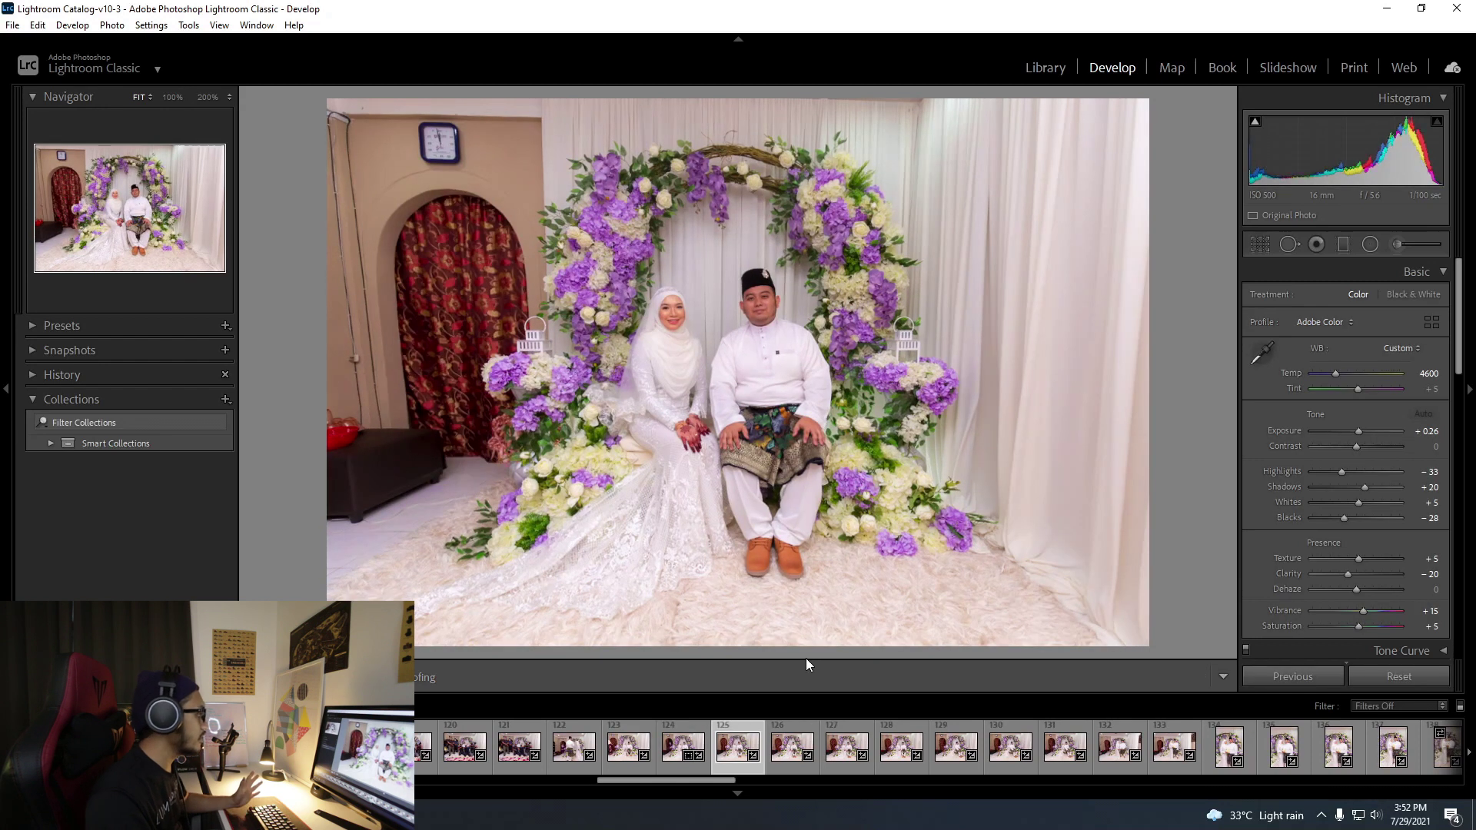
key(Left)
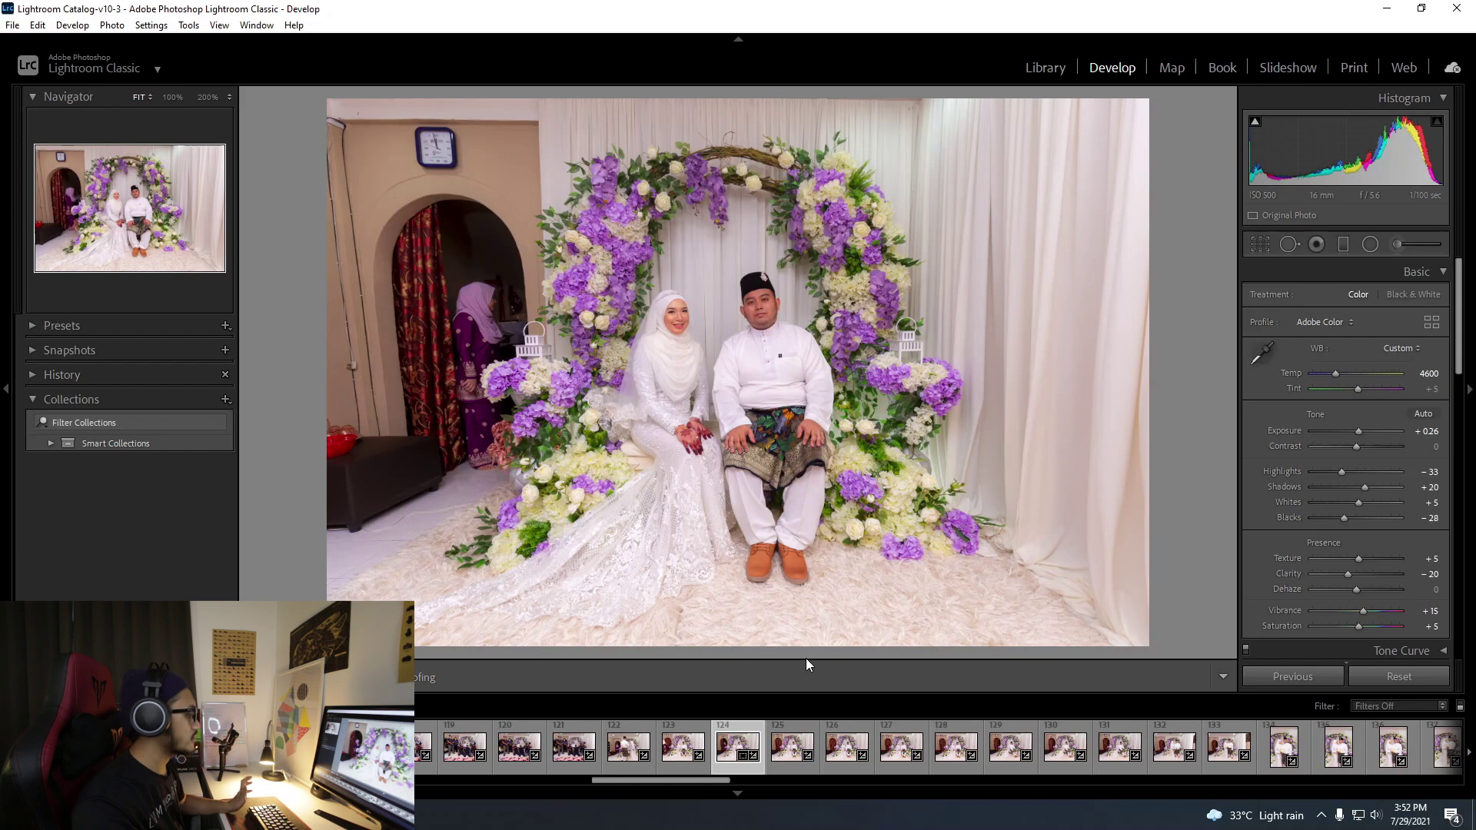
key(Right)
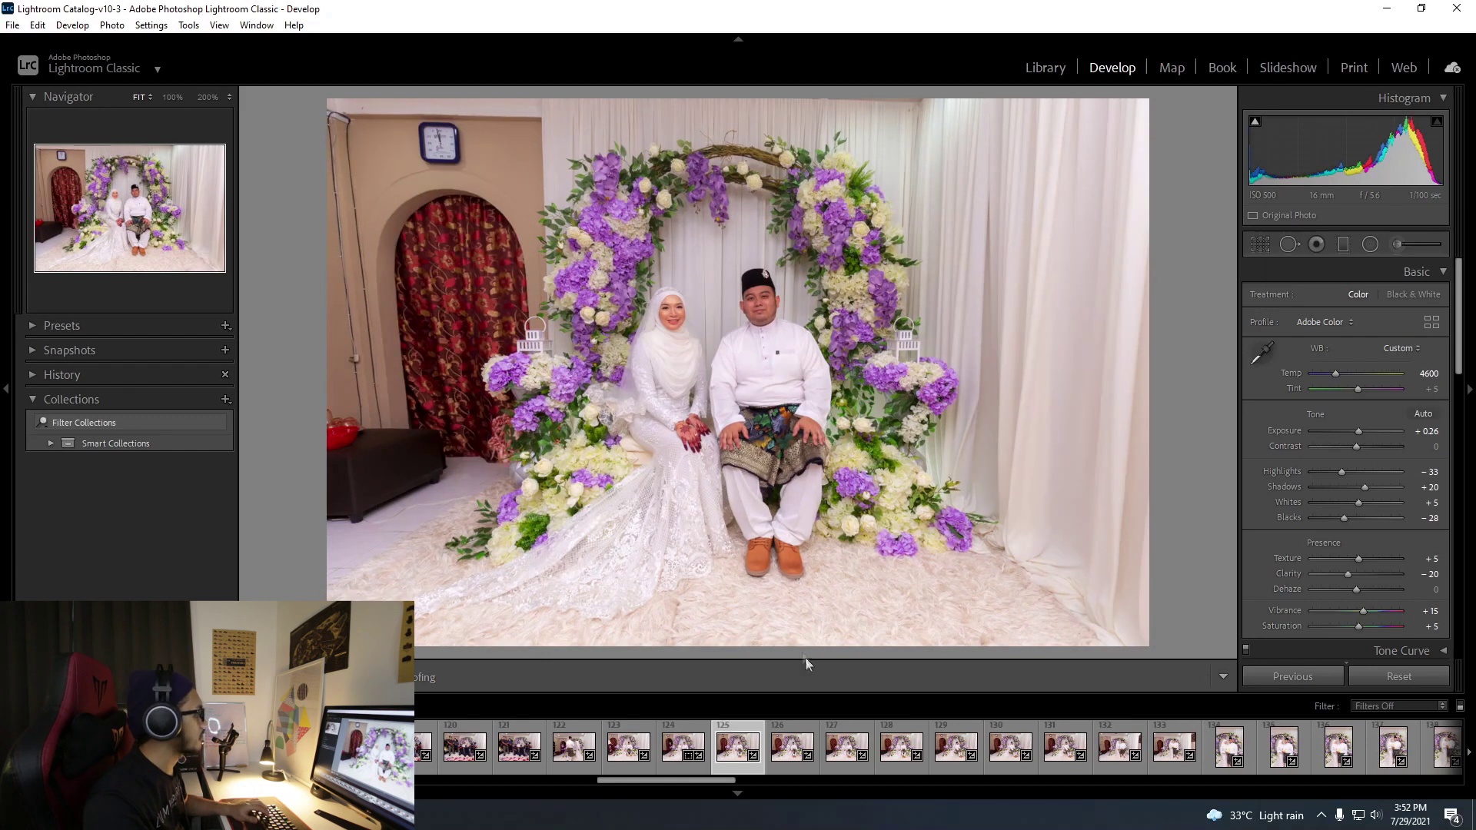
Crop the next seated couple photo to a custom ratio, trimming its top, bottom and both sides around the flower arch.
key(r)
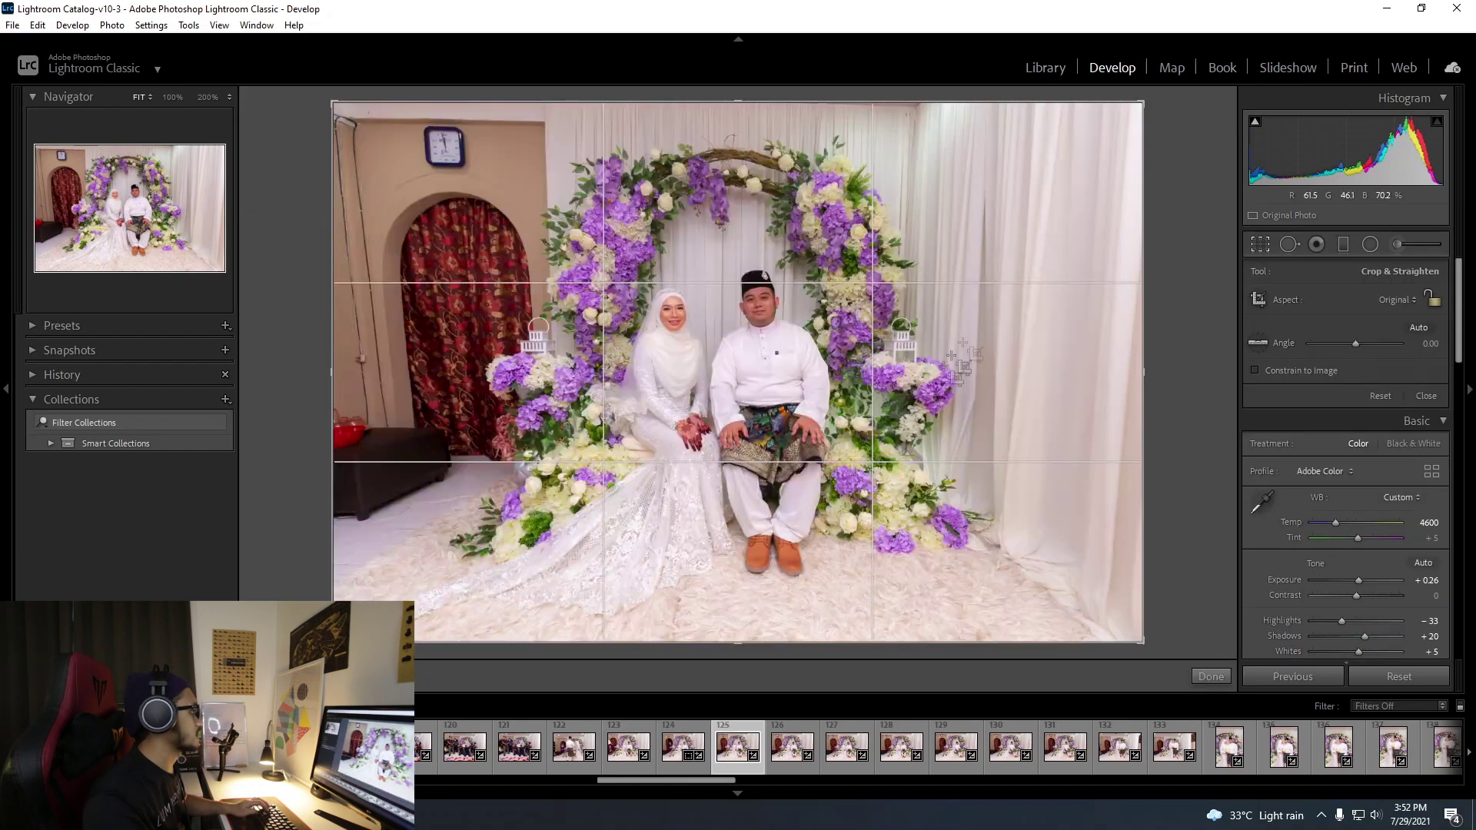
drag(740, 100, 740, 132)
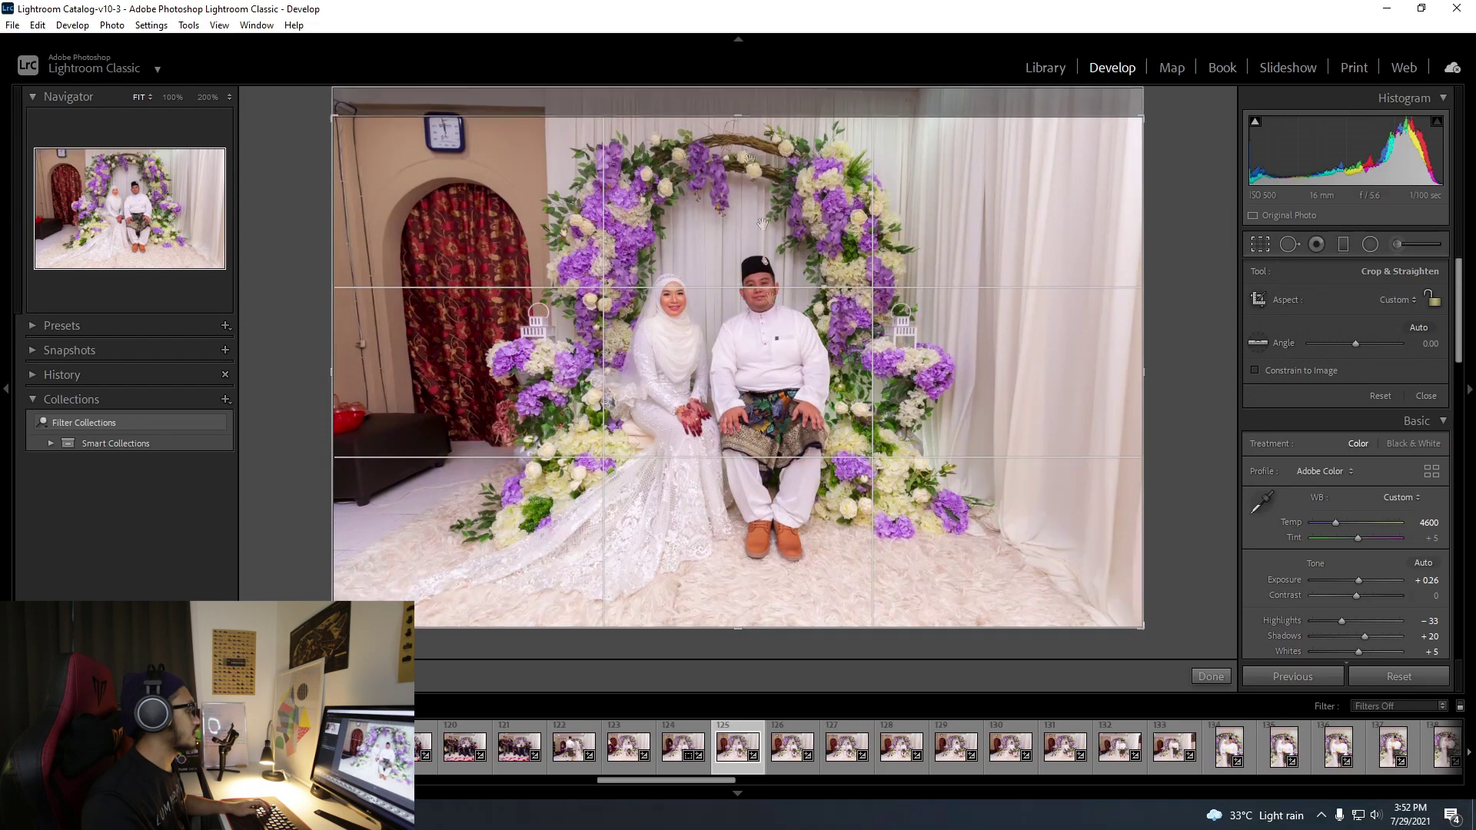
drag(740, 638, 740, 629)
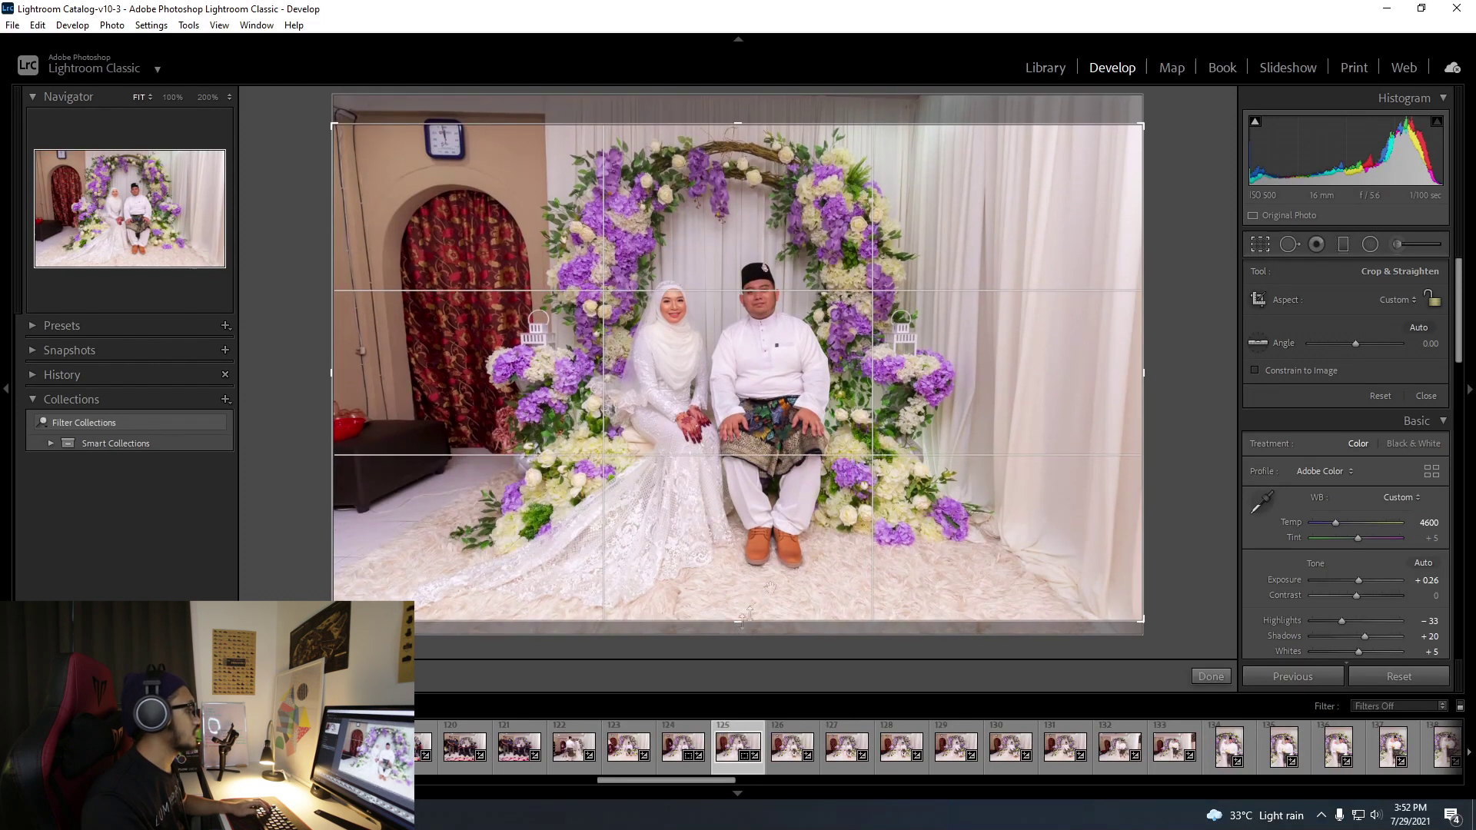
drag(1142, 377, 1075, 379)
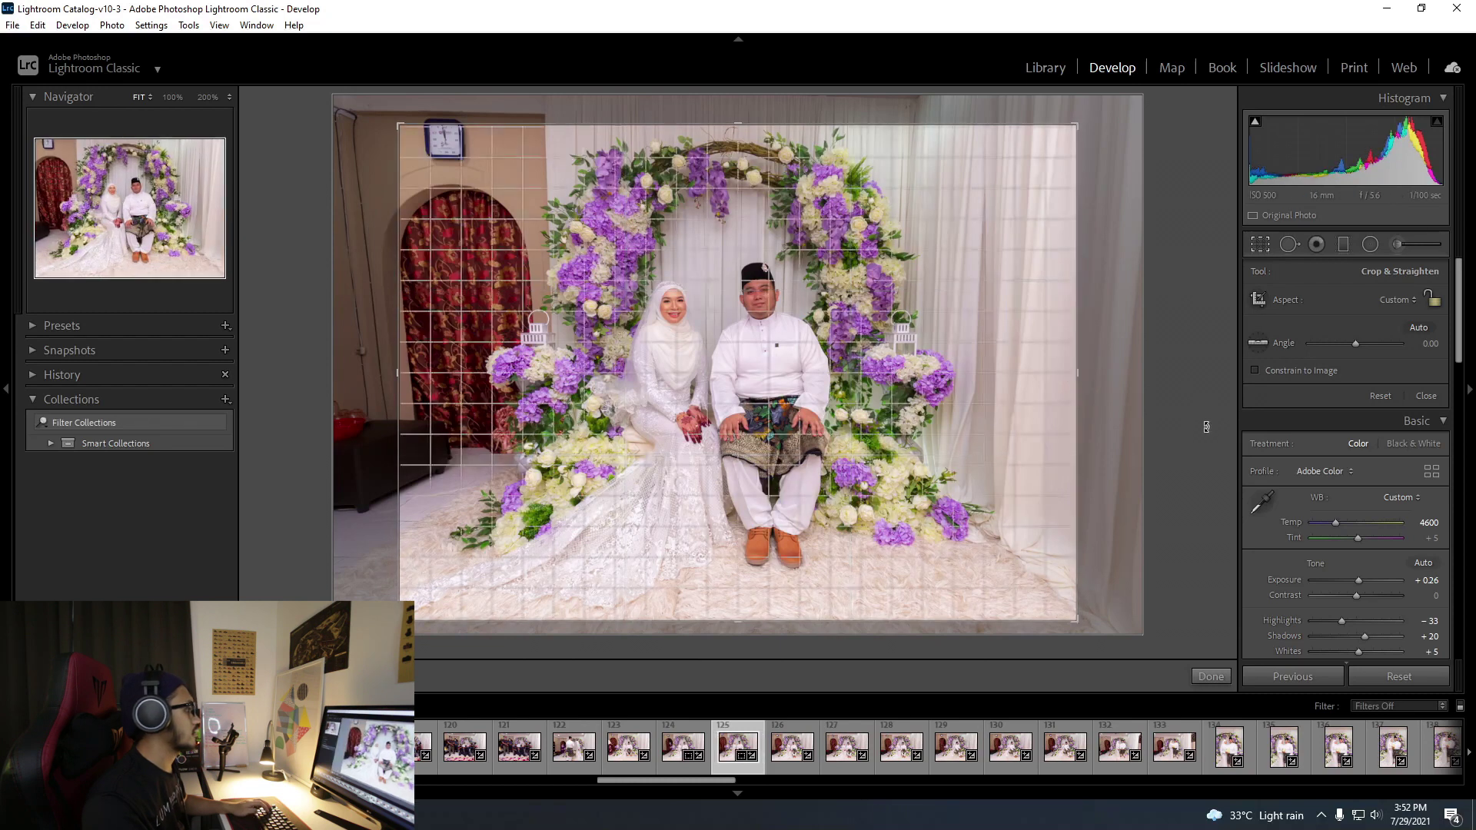
key(Return)
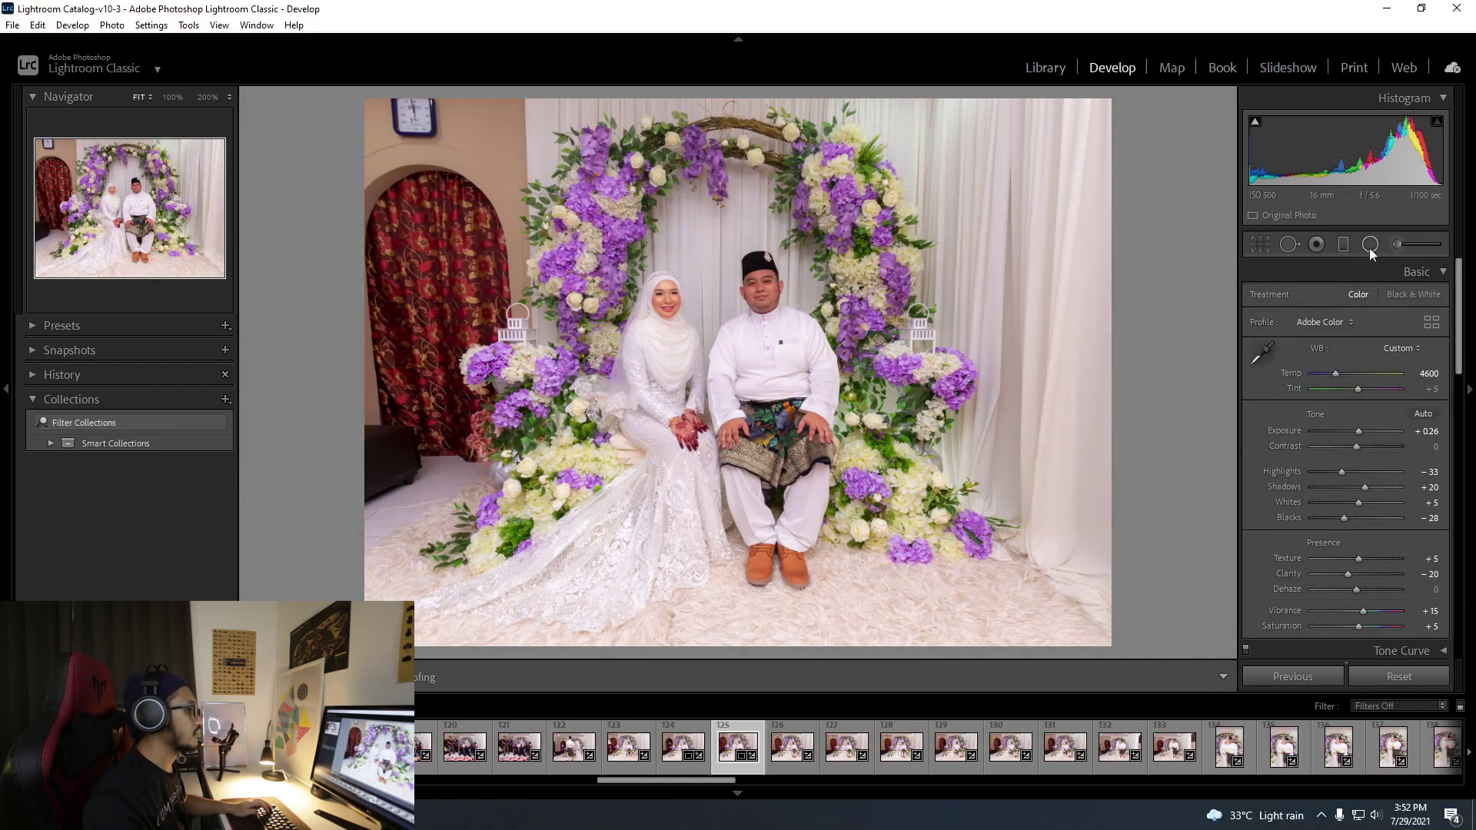
Activate the Spot Removal tool for the cropped photo of the seated couple.
click(1290, 243)
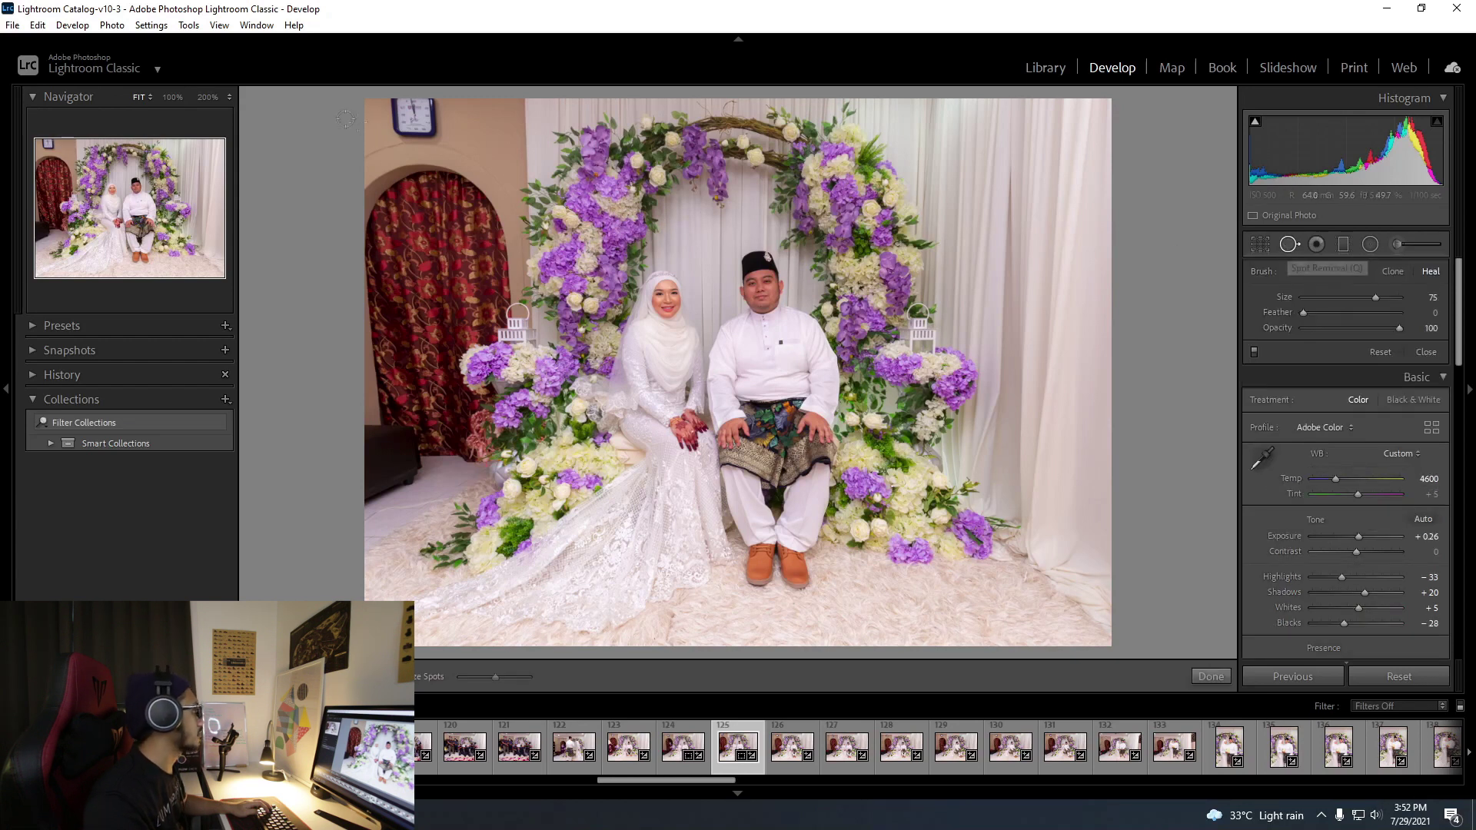
drag(431, 132, 420, 132)
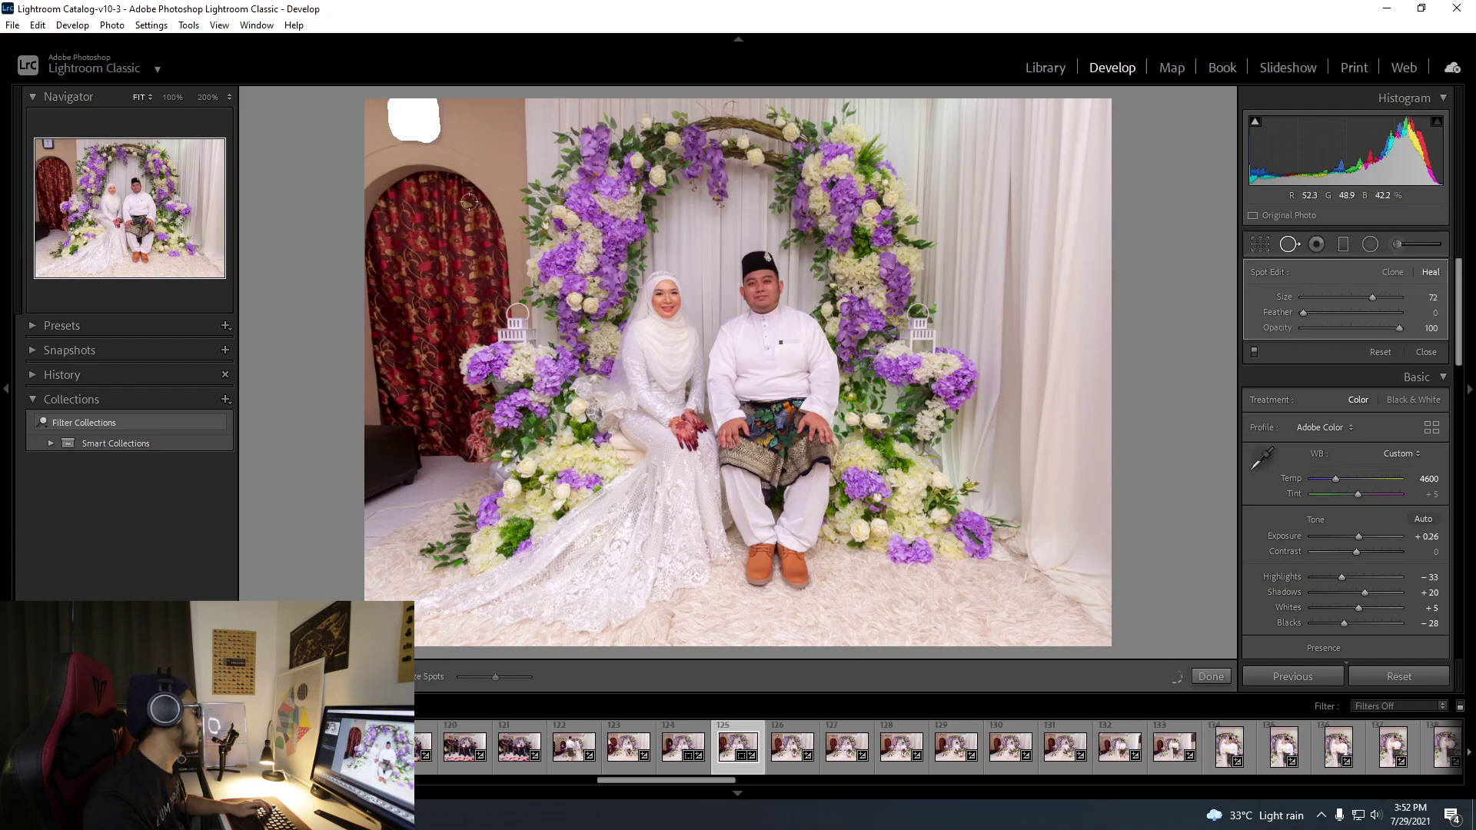
mouse_move(417, 514)
mouse_down()
mouse_move(452, 344)
mouse_move(471, 117)
mouse_move(461, 127)
mouse_move(488, 131)
mouse_move(476, 131)
mouse_up()
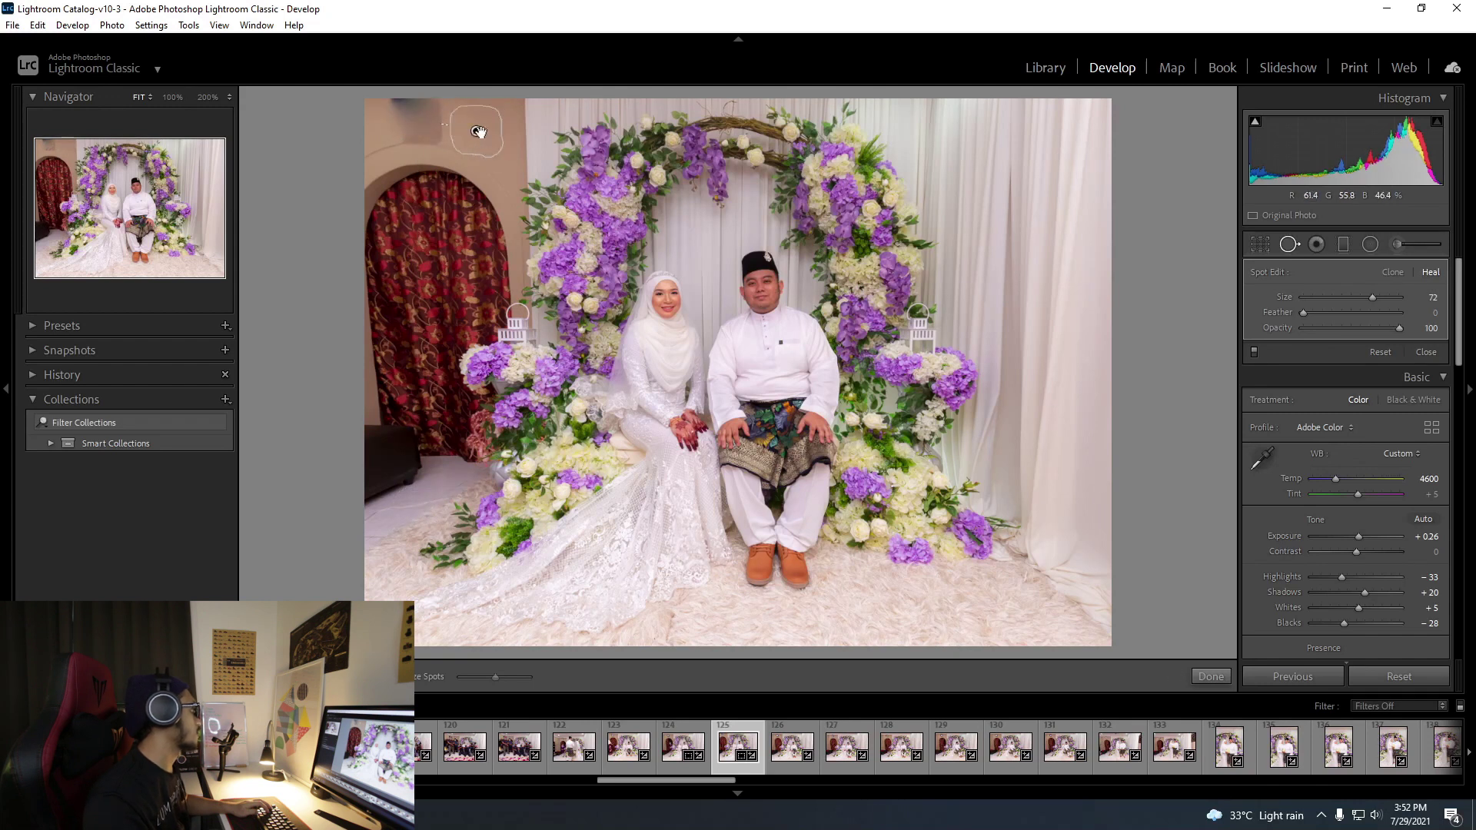
key(ctrl+z)
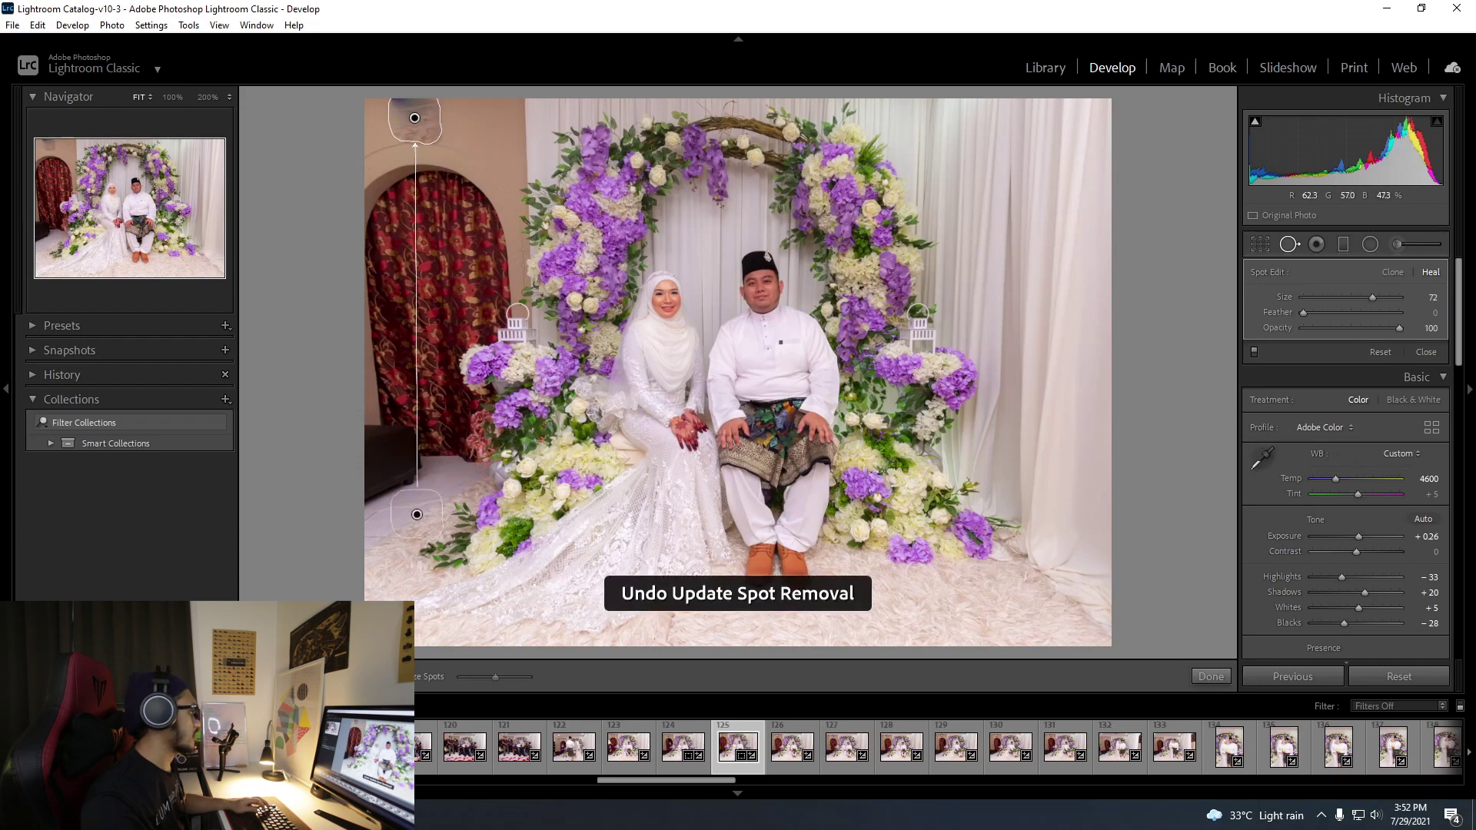
key(Delete)
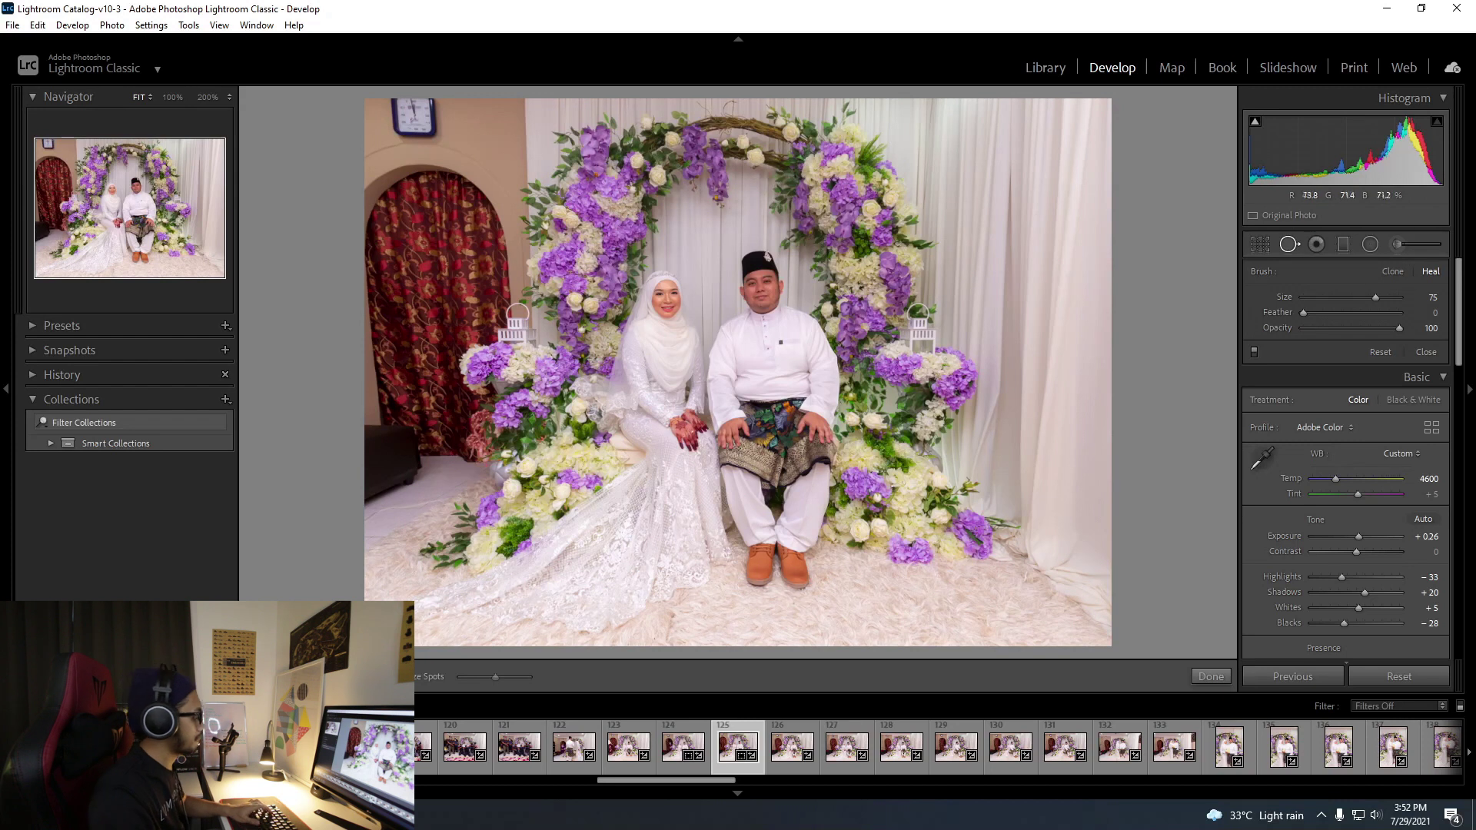
key(v)
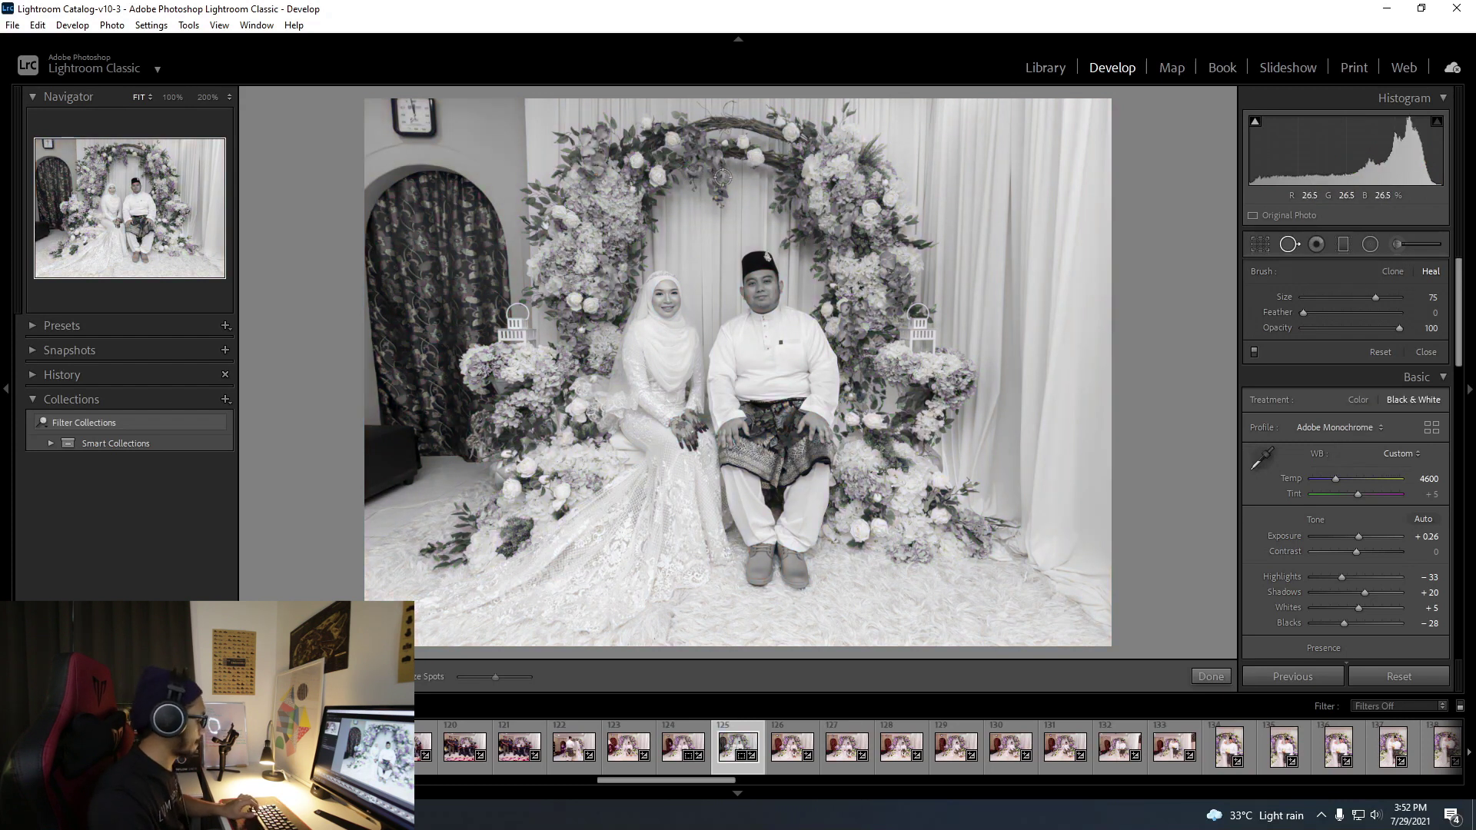
key(ctrl+z)
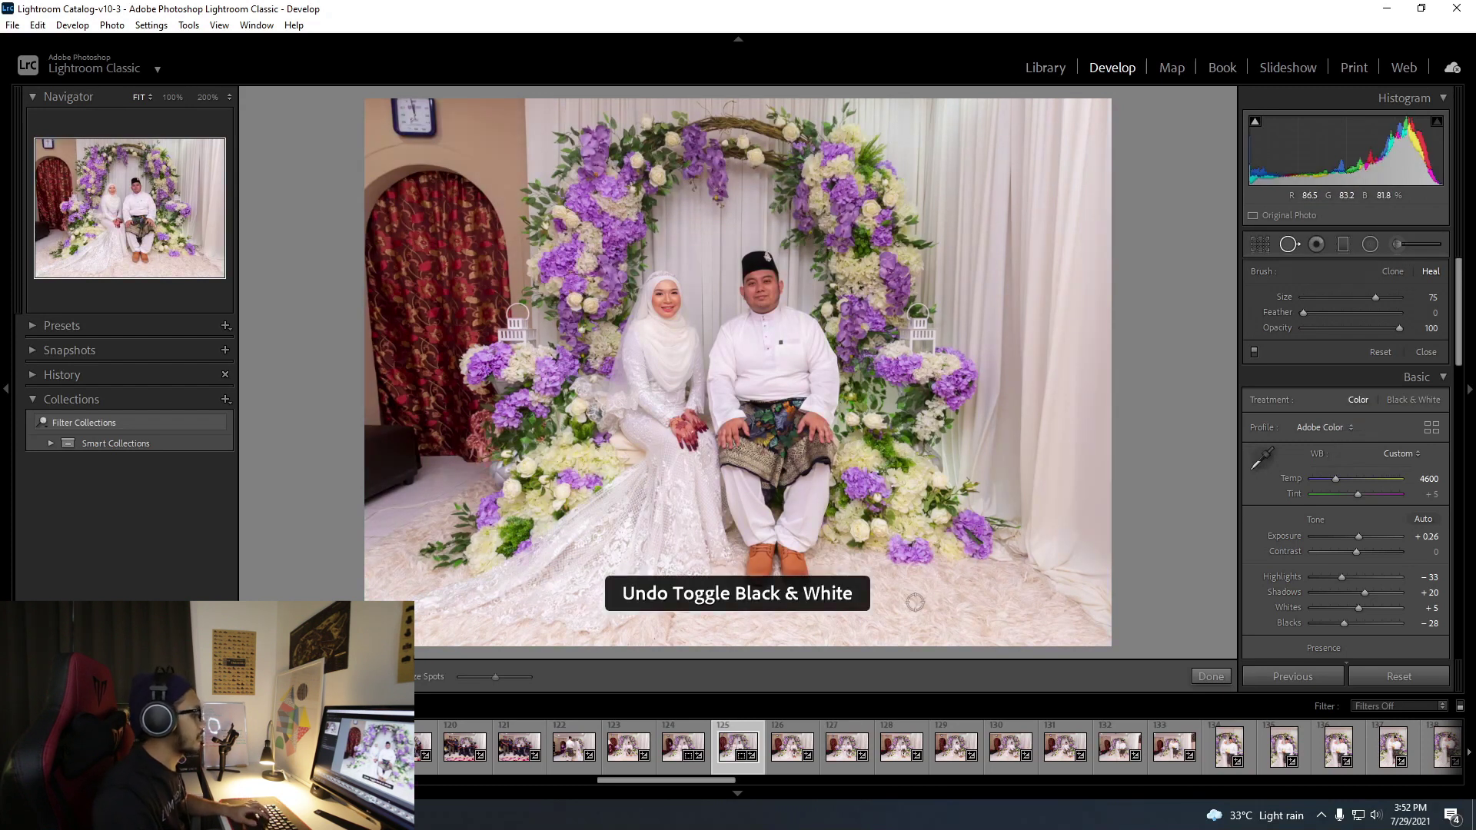
Straighten photo 126 of the seated couple to an angle of -0.85 and crop in its sides.
click(795, 749)
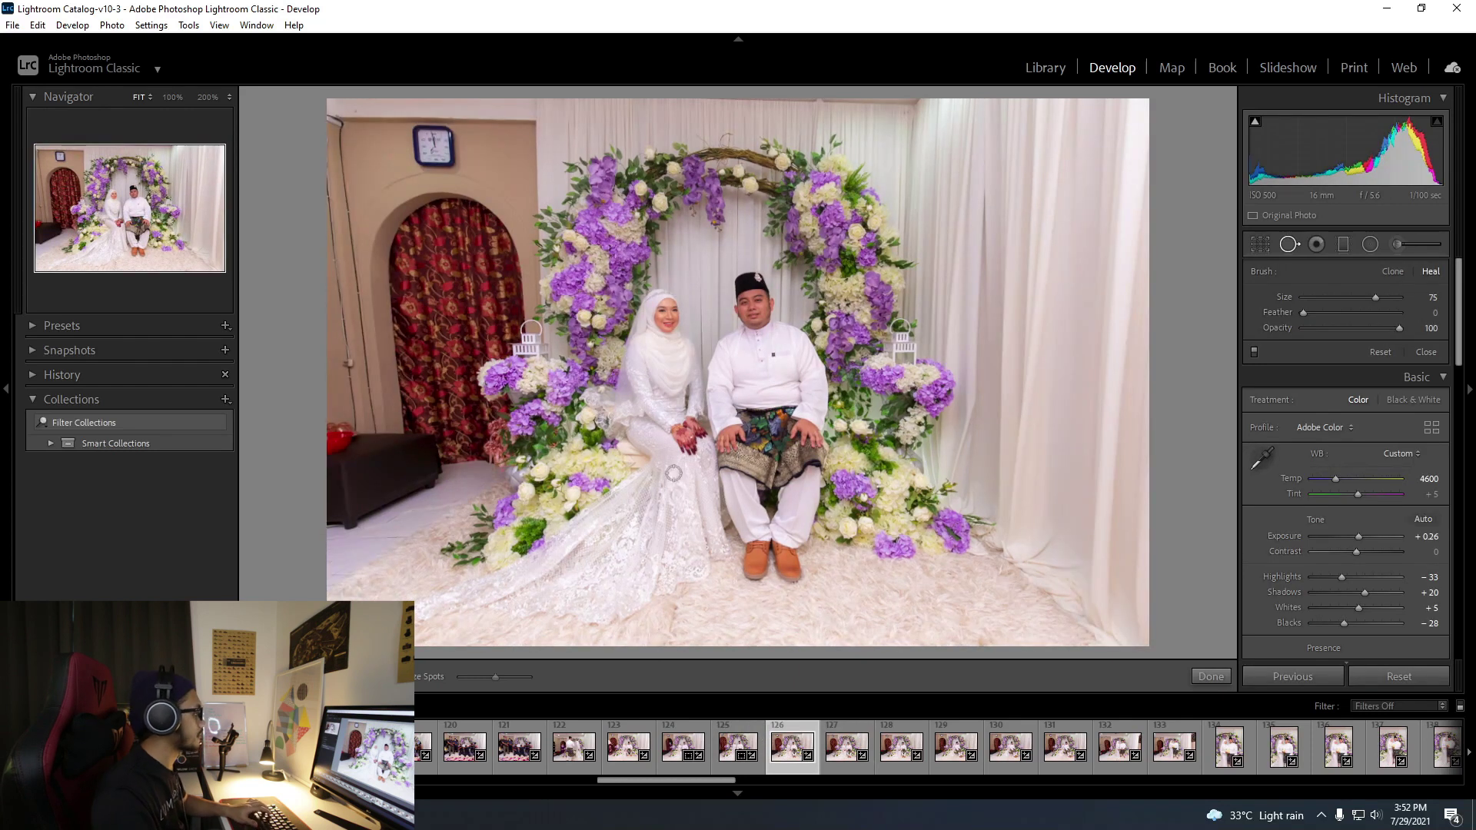
key(r)
drag(1163, 651, 1170, 642)
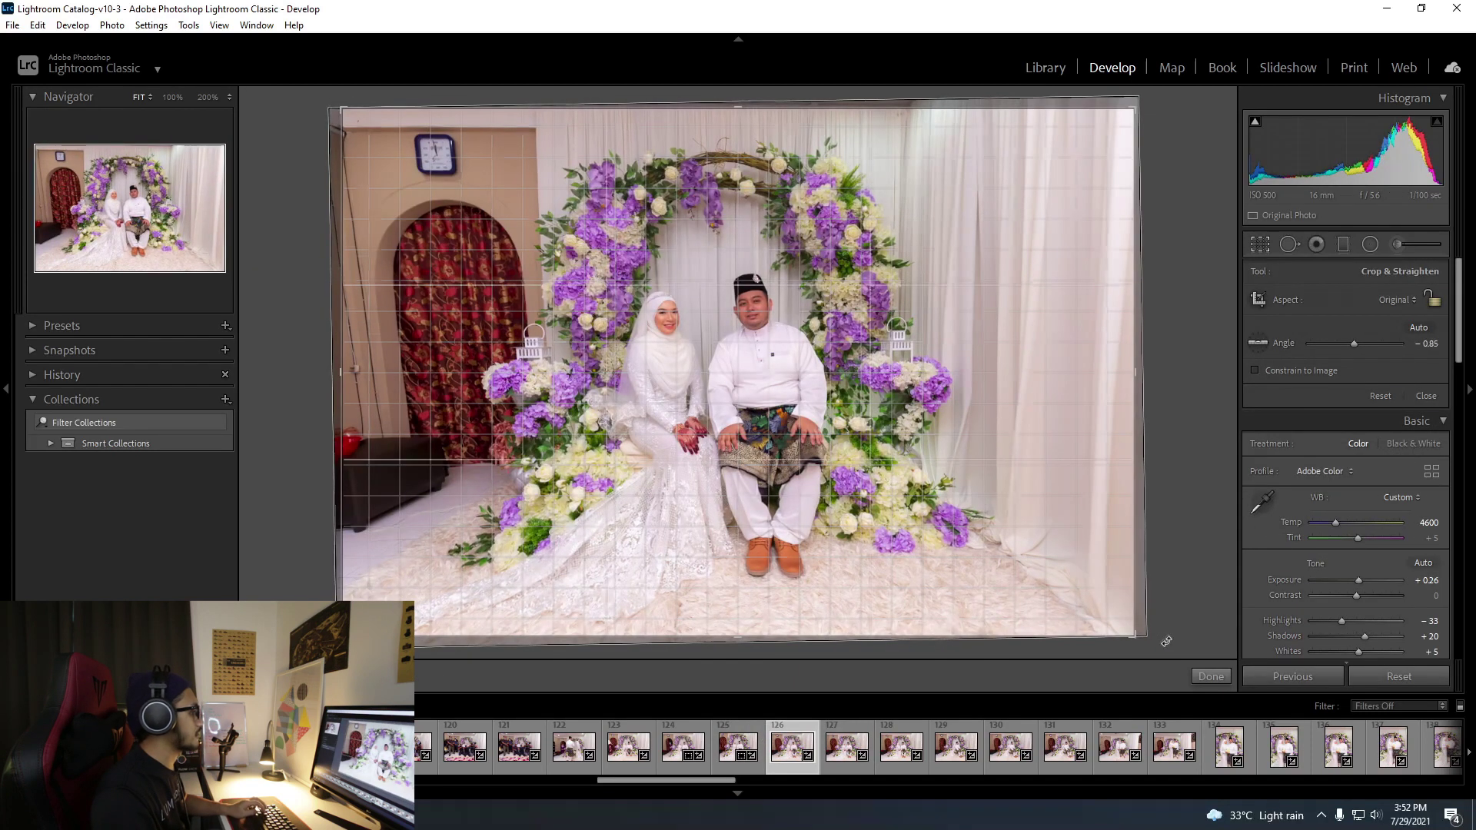
mouse_move(1133, 376)
mouse_down()
mouse_move(1098, 376)
mouse_move(1110, 377)
mouse_up()
key(r)
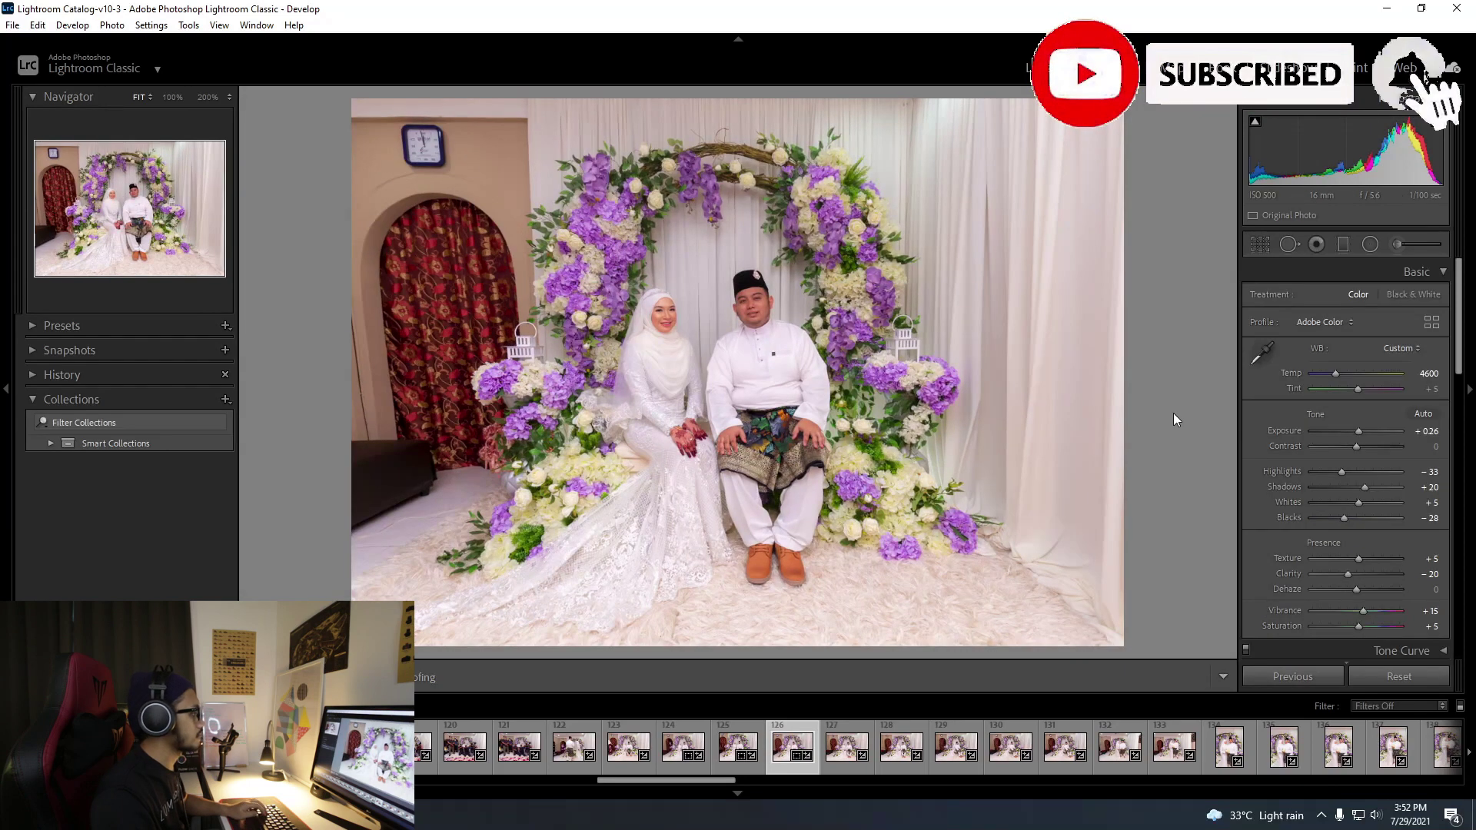
Crop photo 127 to a portrait frame around the seated couple and flower arch, rotated to an angle of -0.34.
key(Right)
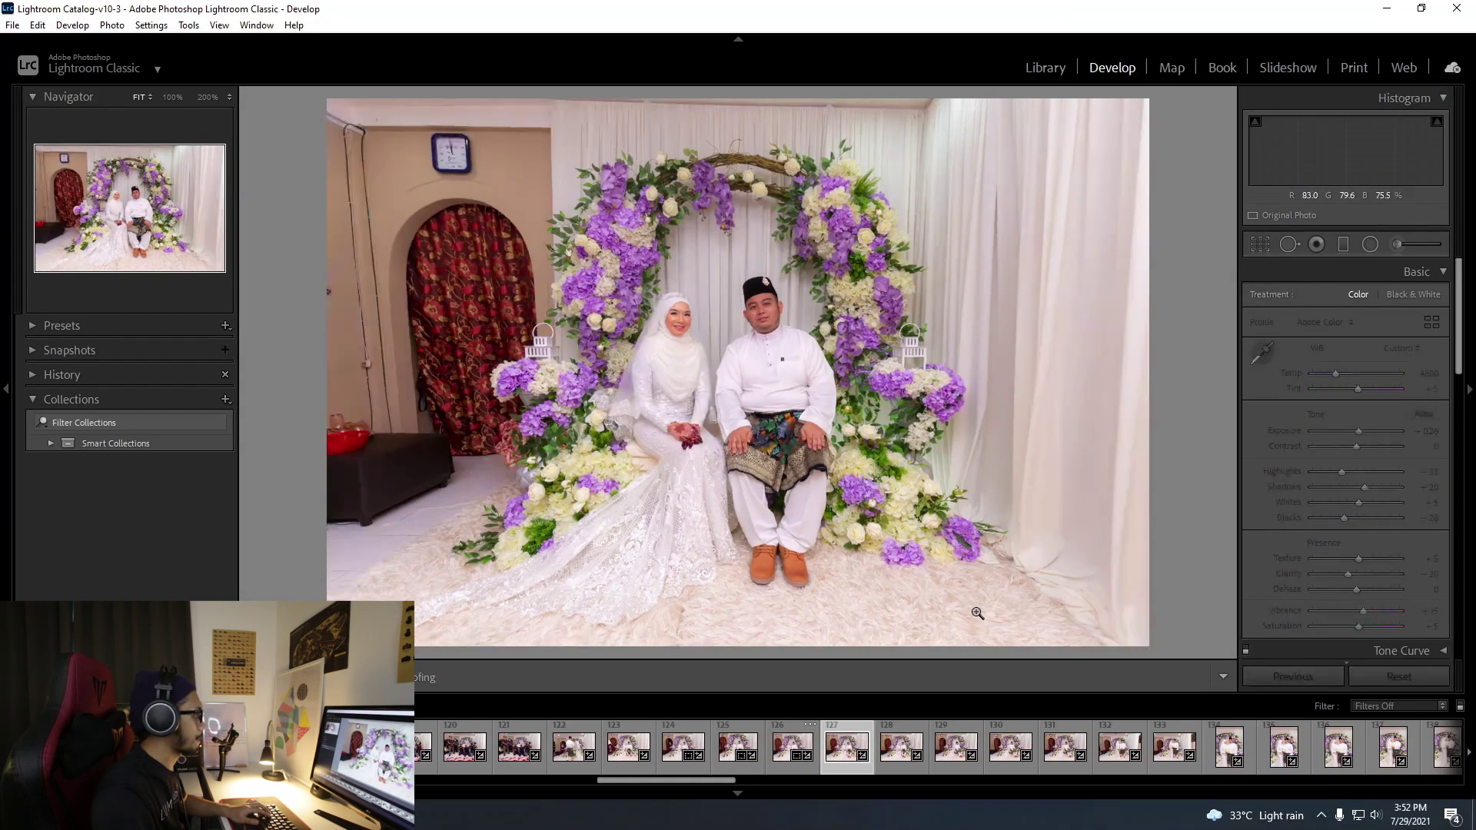
key(r)
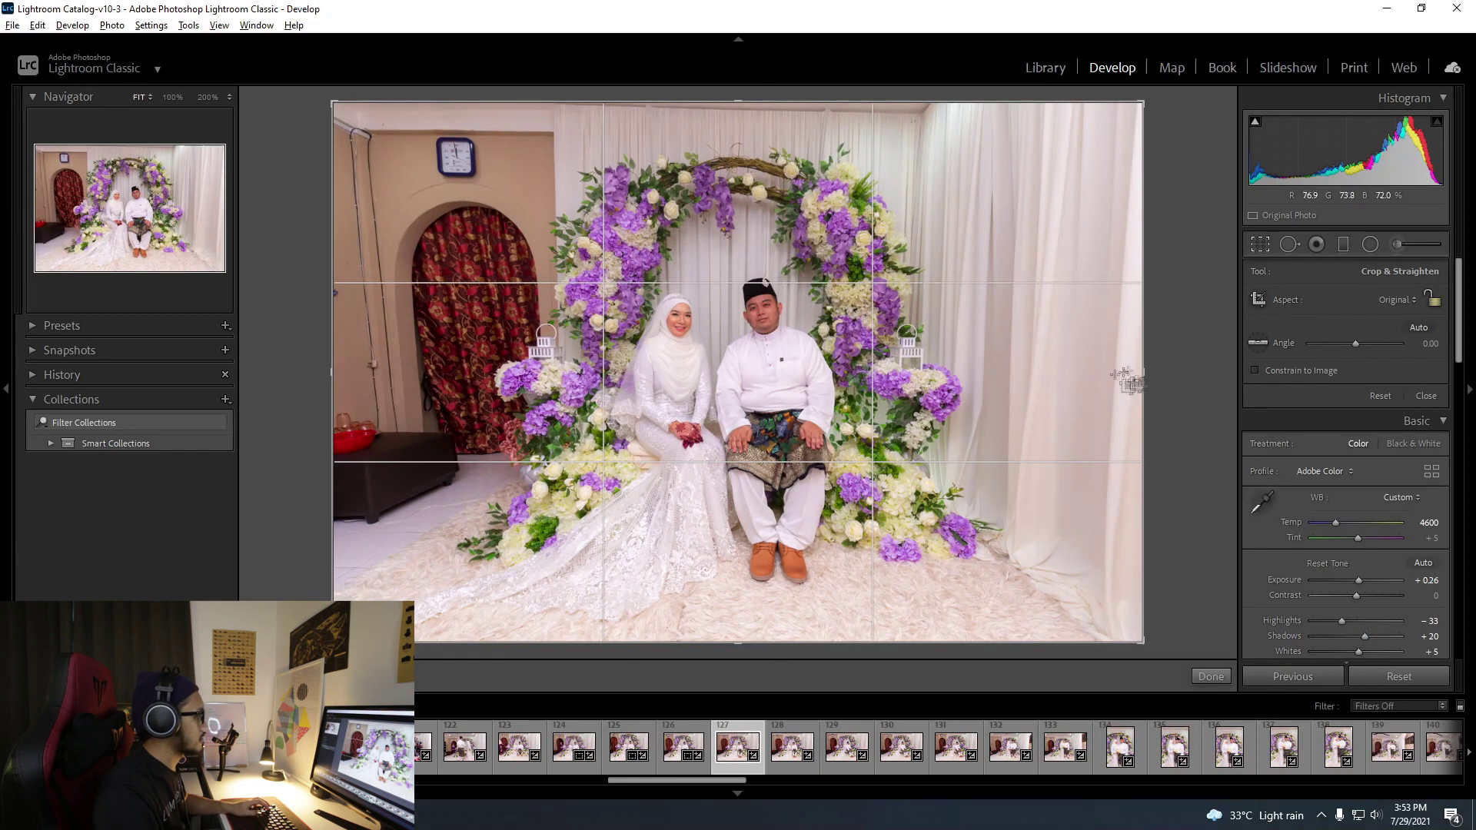
drag(1141, 371, 909, 370)
drag(736, 91, 736, 133)
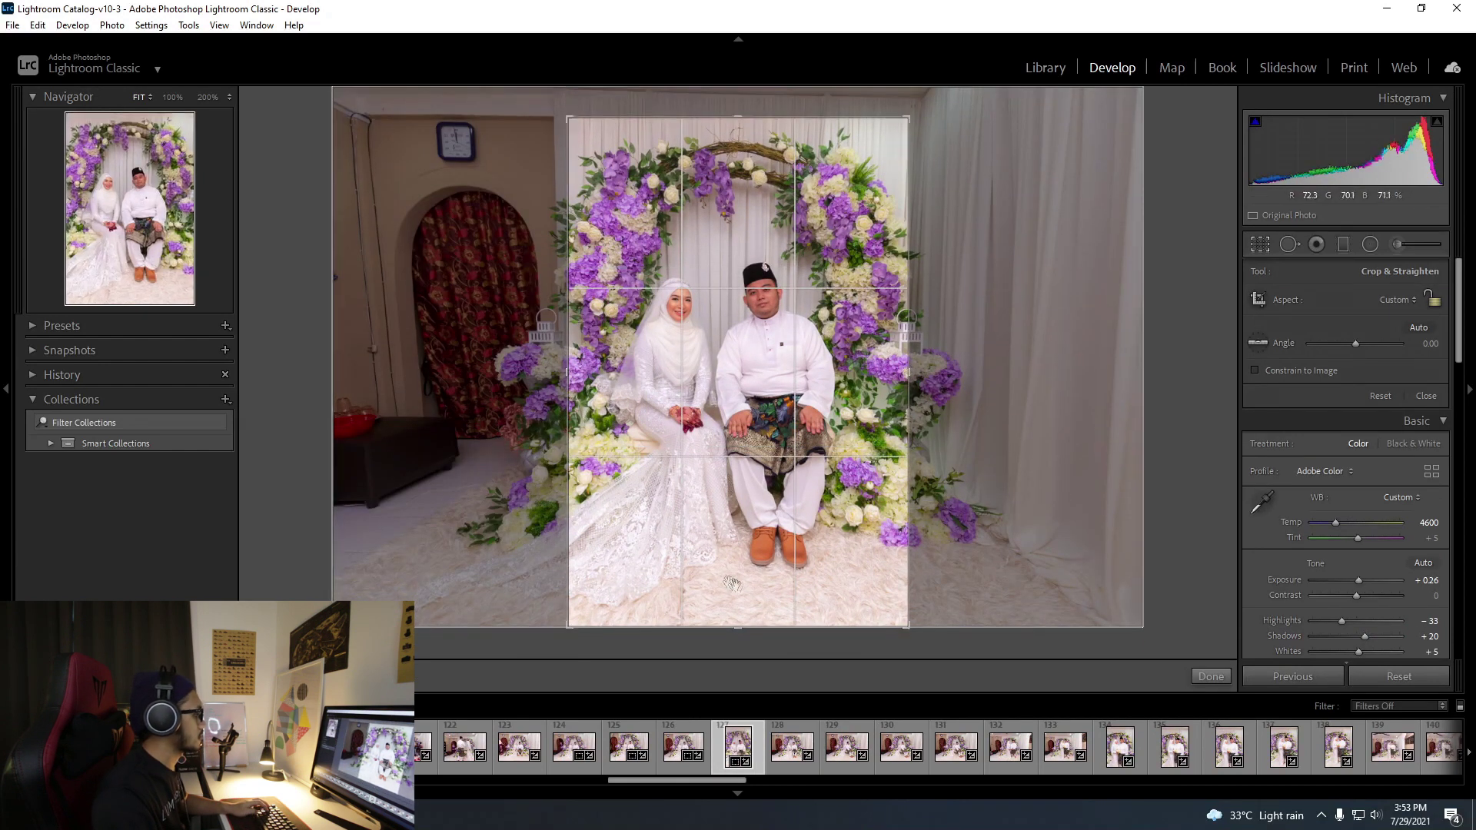
drag(945, 638, 1006, 518)
key(Return)
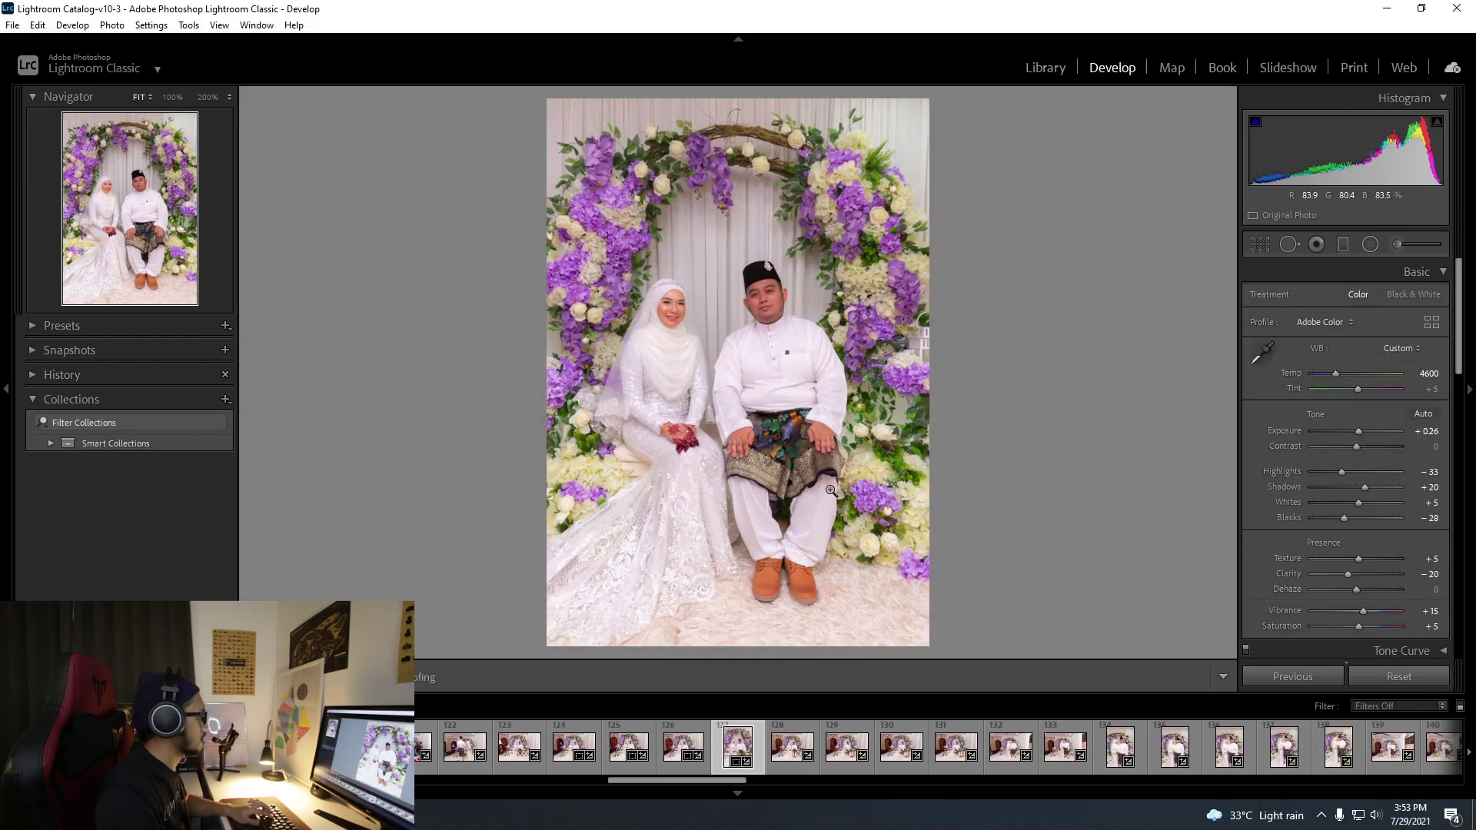
Refine the portrait crop by recentring it on the couple, trimming above and below them, and narrowing its width.
key(r)
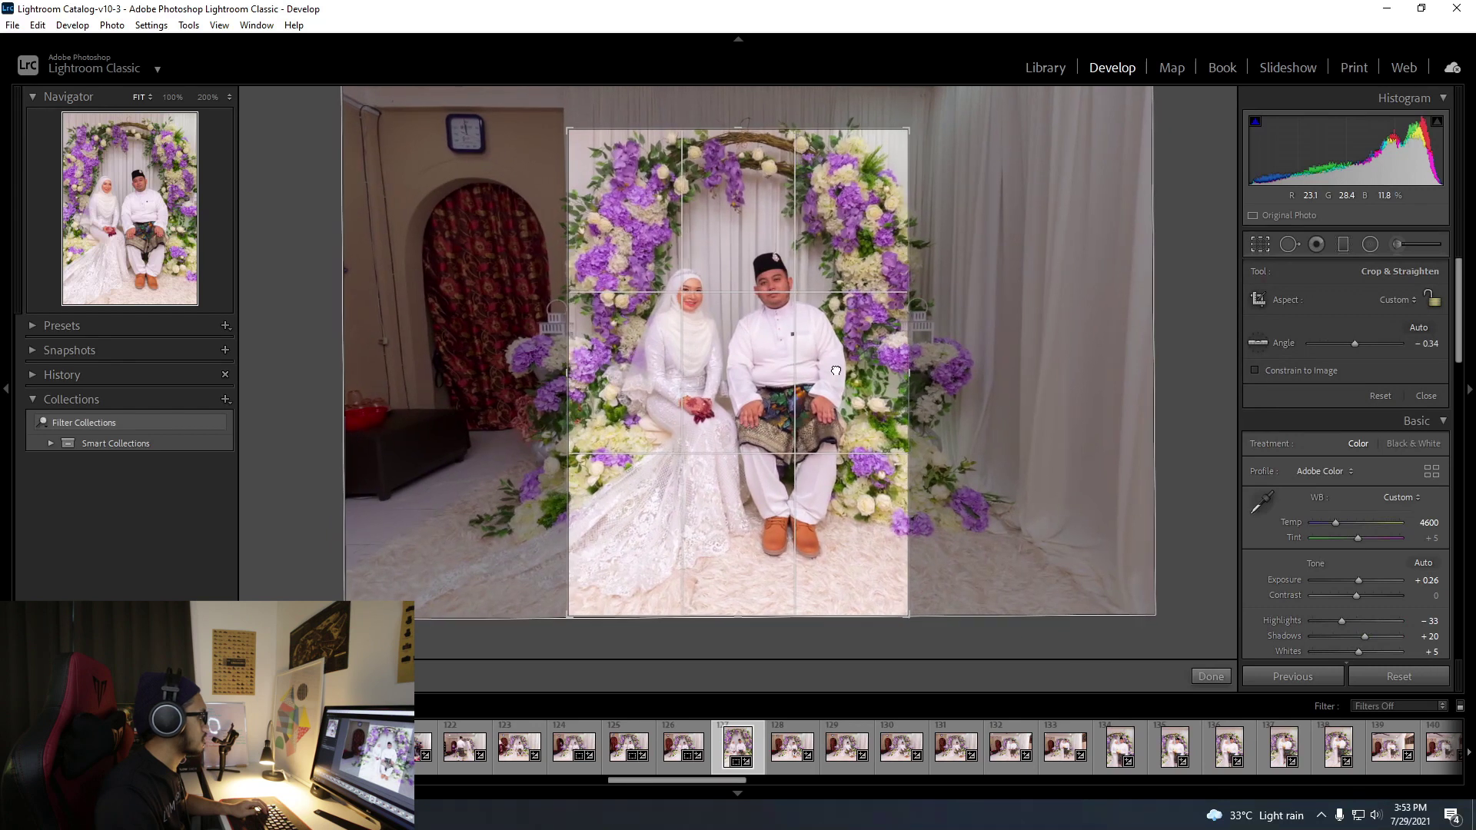
drag(837, 374, 855, 390)
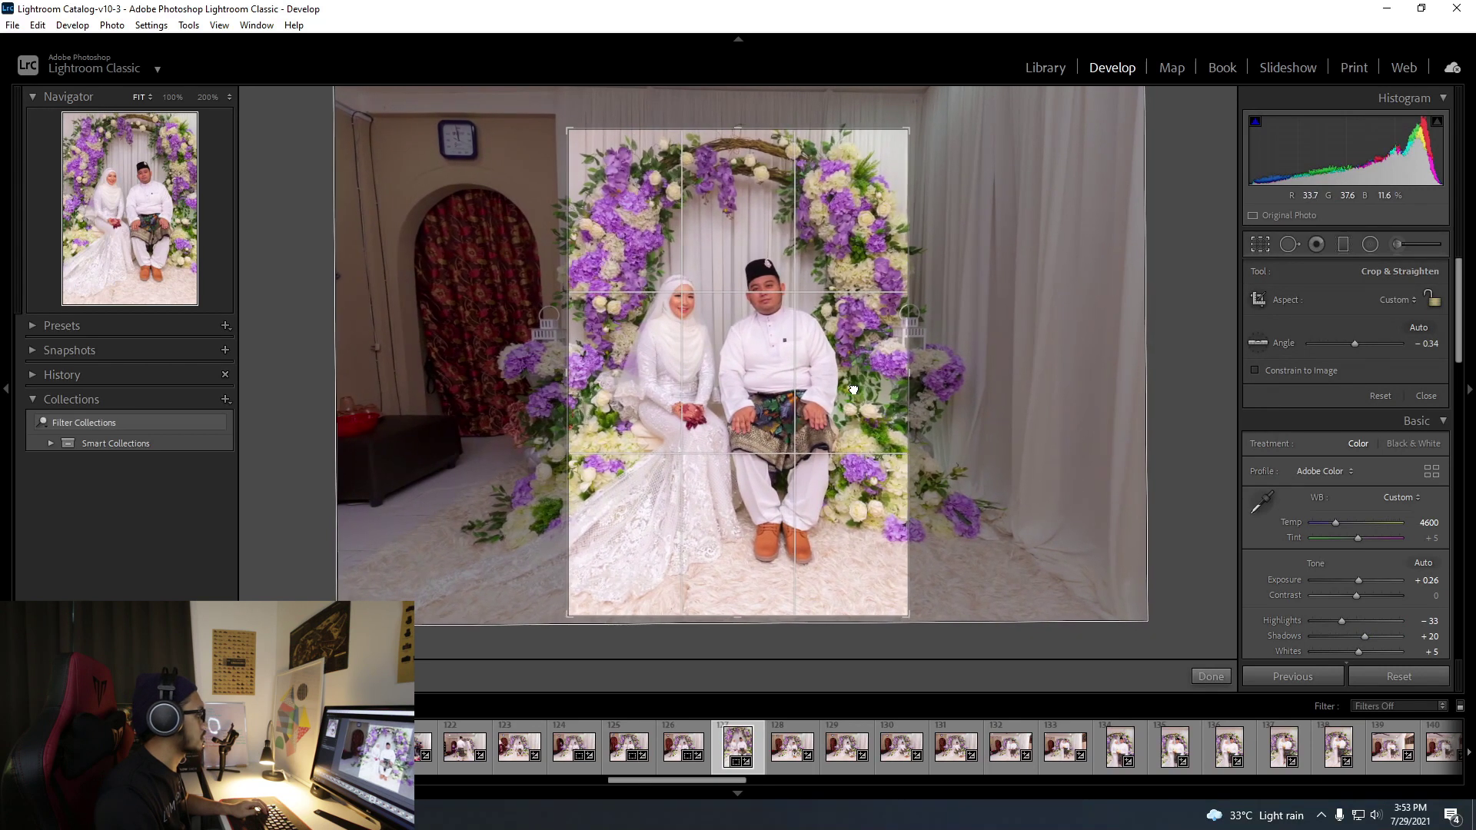
drag(746, 615, 746, 593)
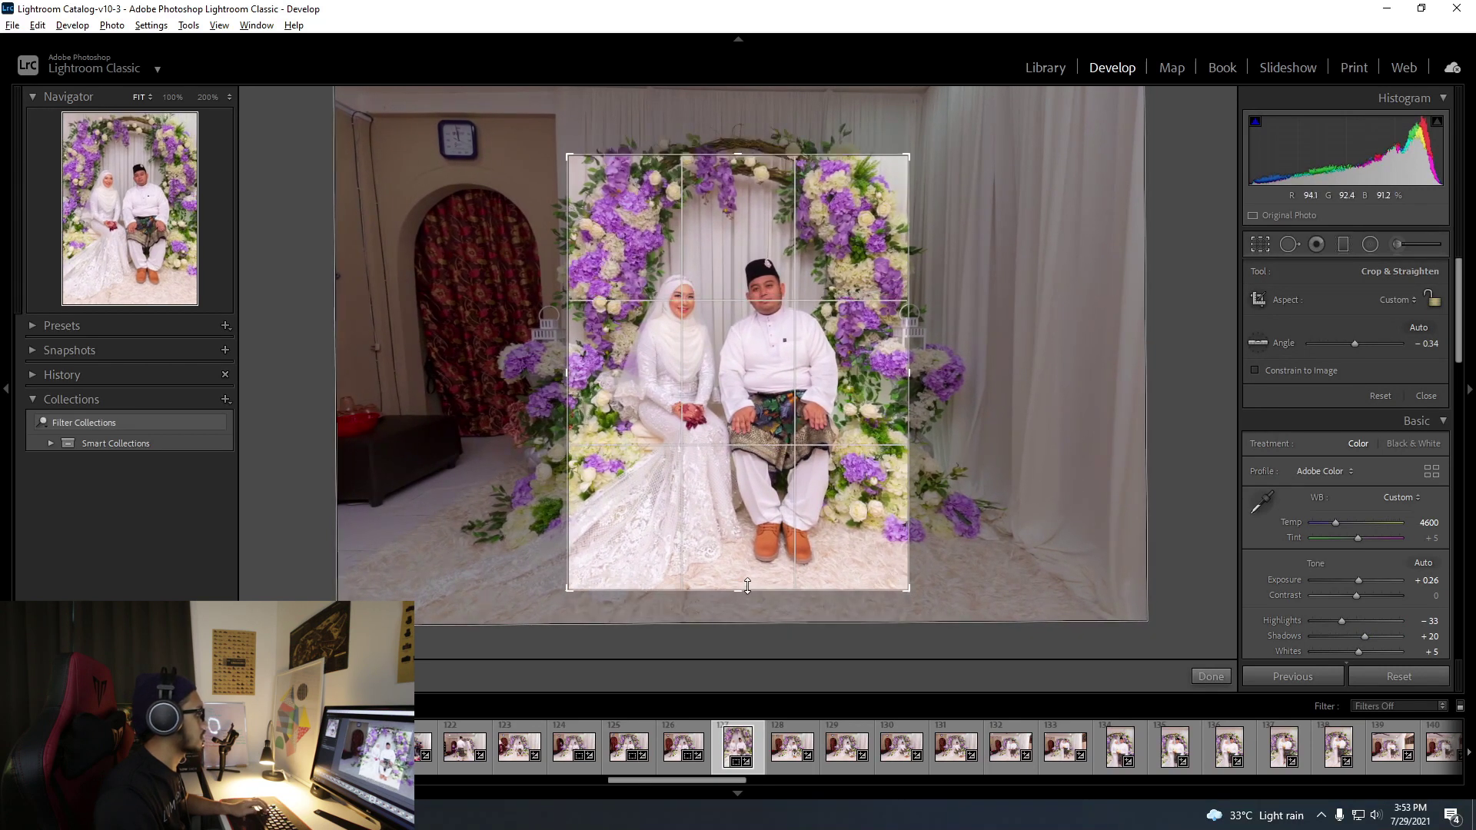
key(r)
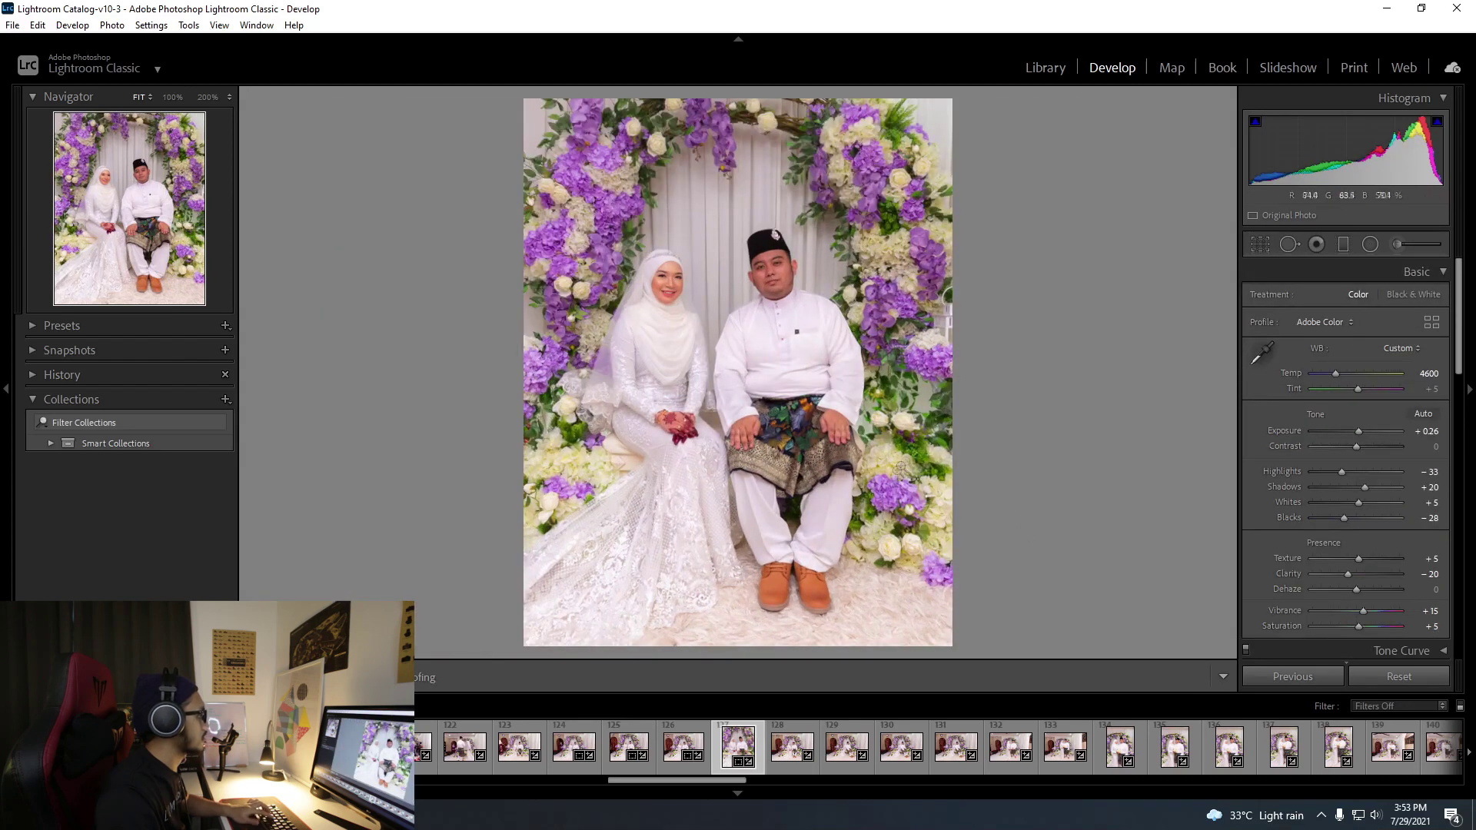
key(r)
drag(907, 376, 895, 388)
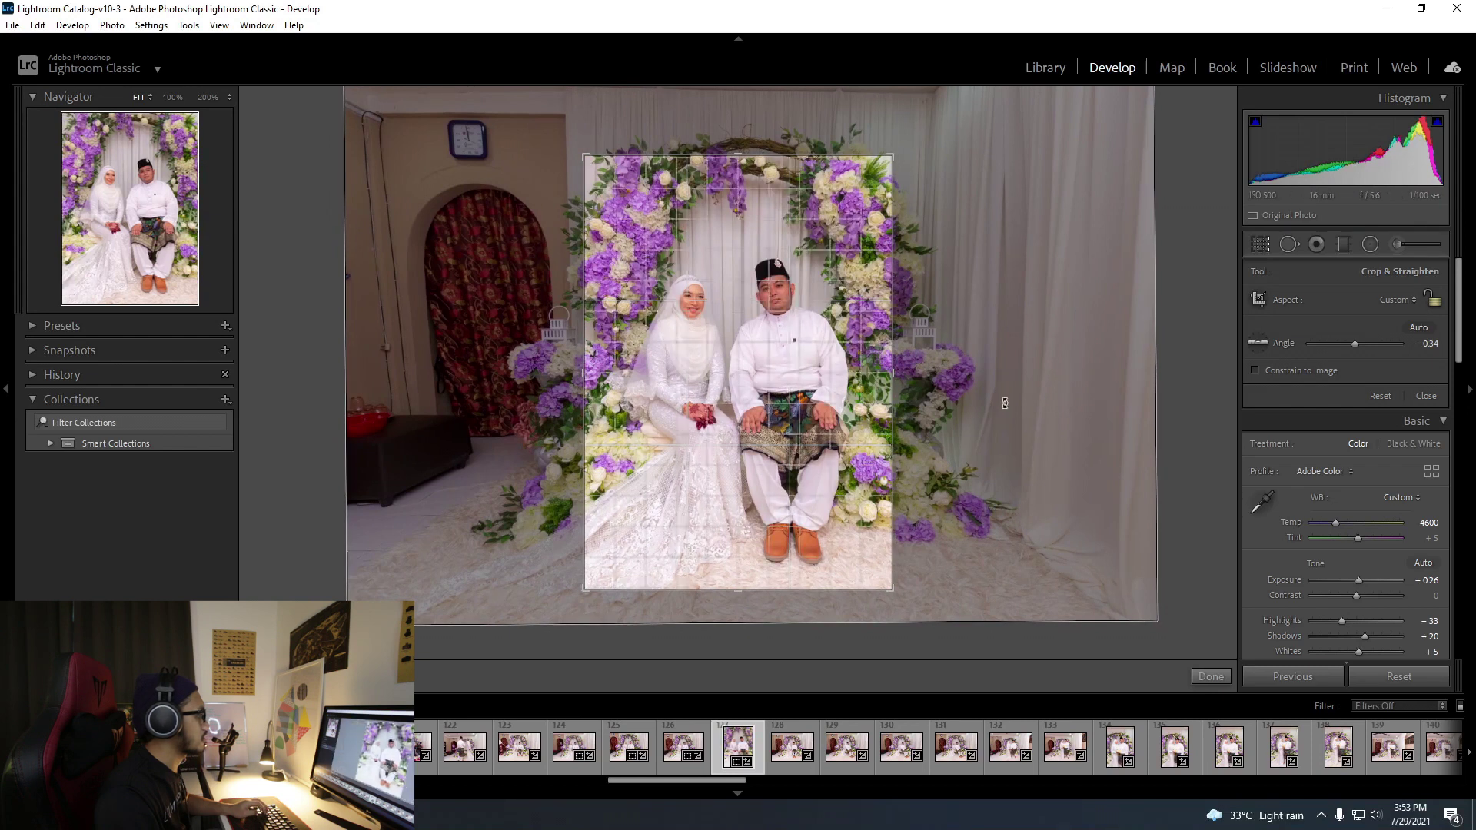
key(r)
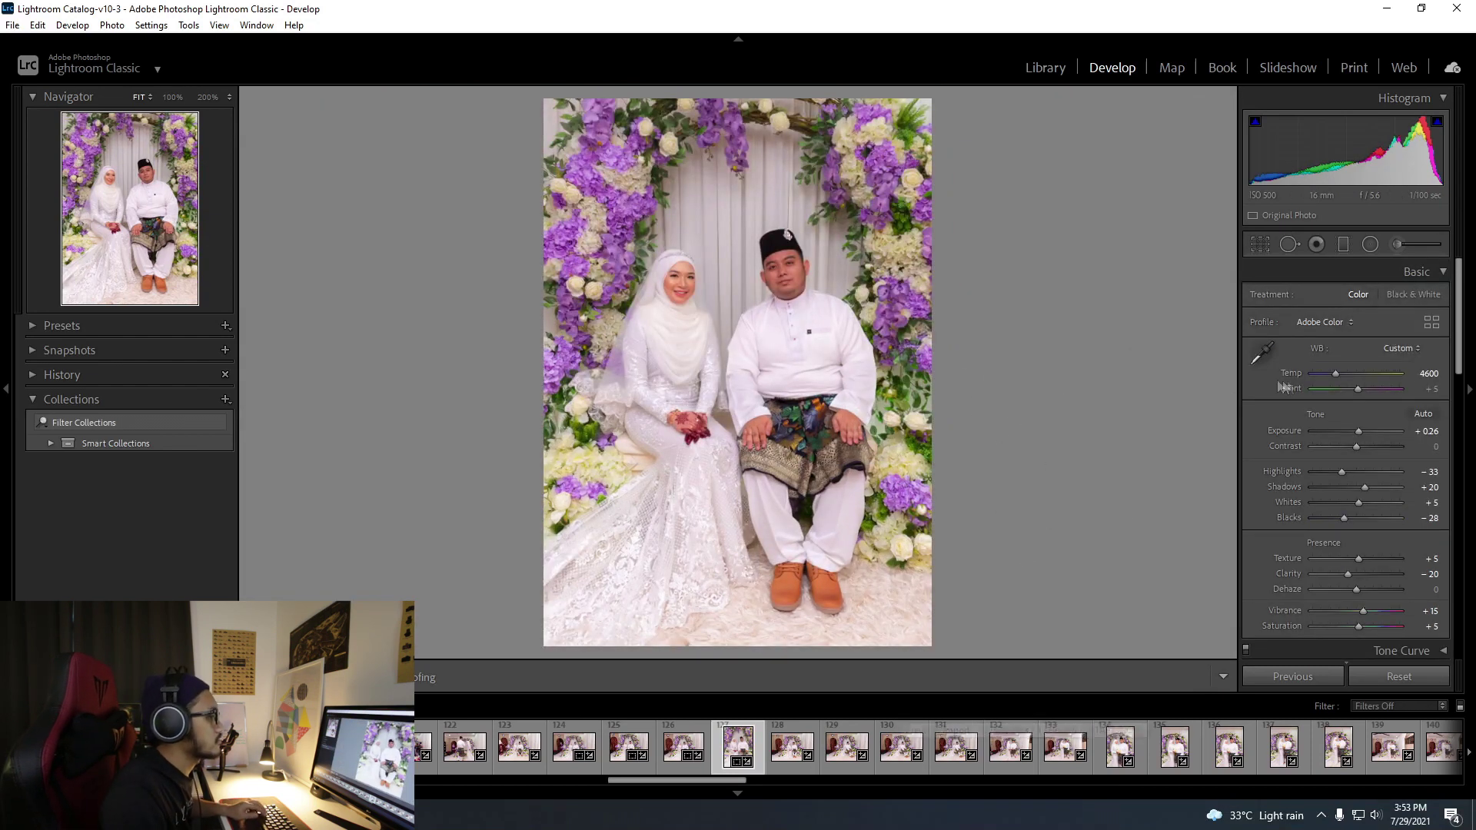
Raise this photo's Exposure to +0.35 and check the couple's faces at 100% zoom.
drag(1357, 432, 1359, 431)
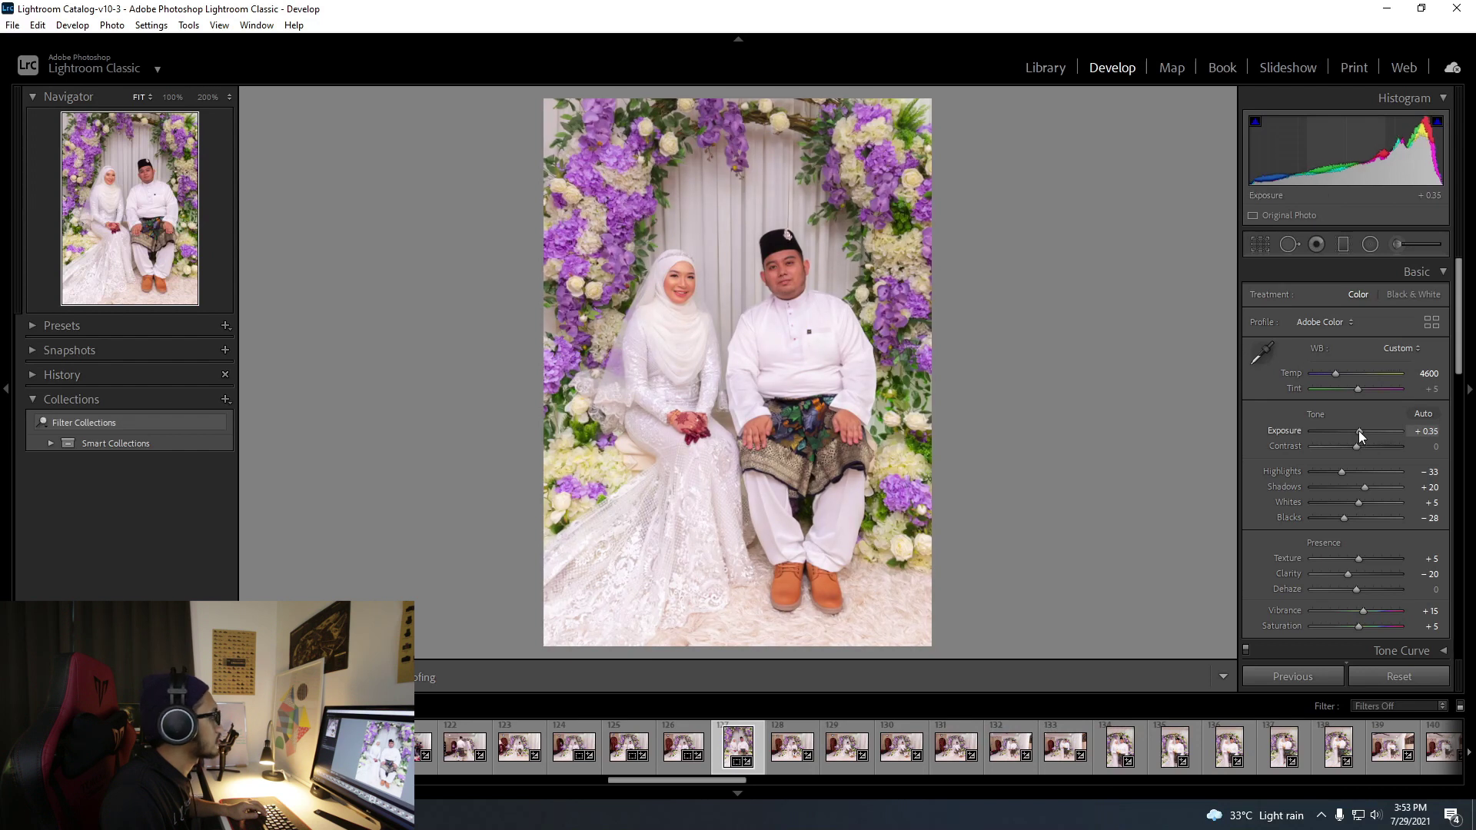
click(718, 303)
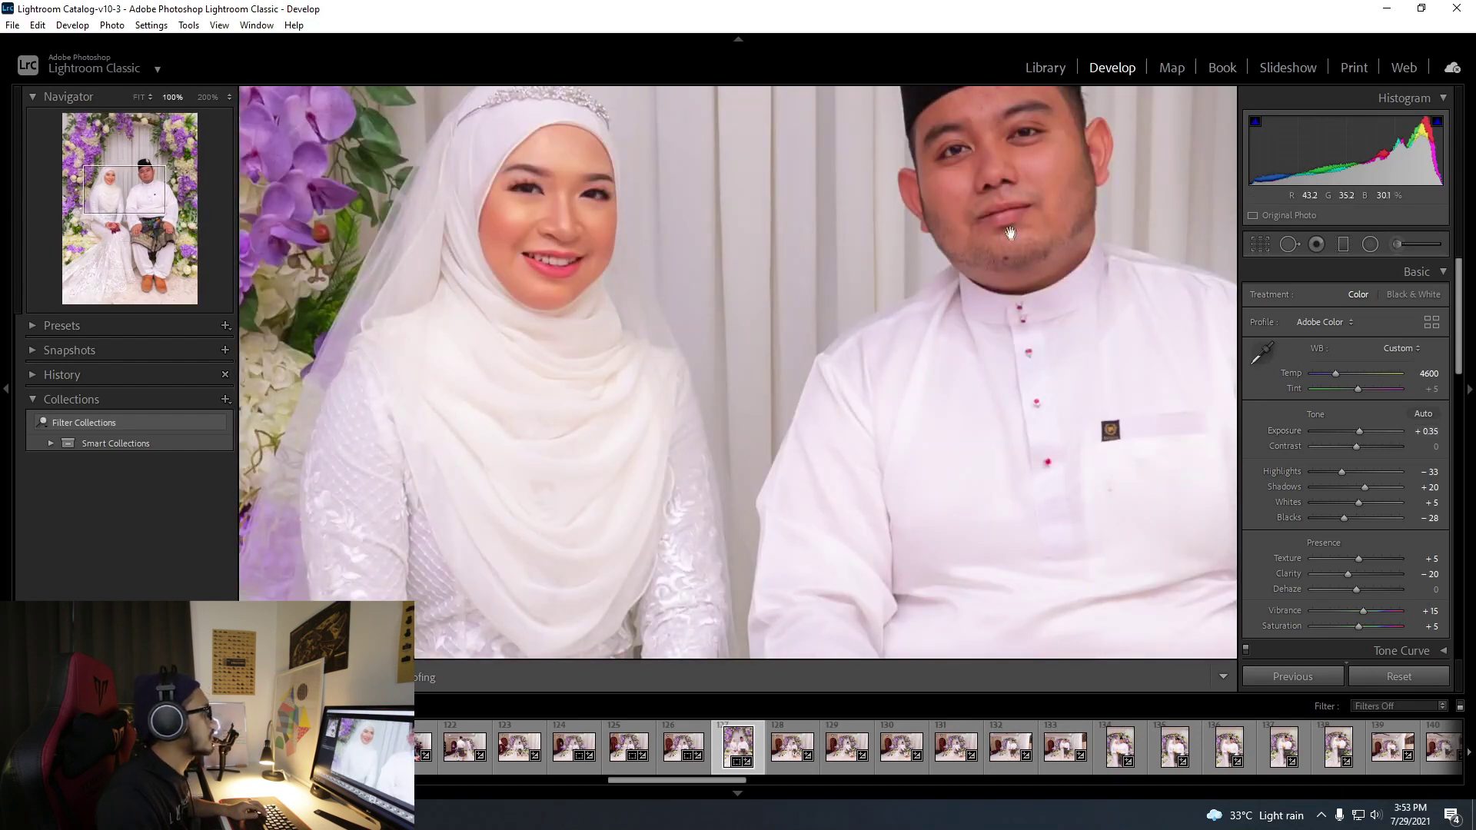
click(975, 278)
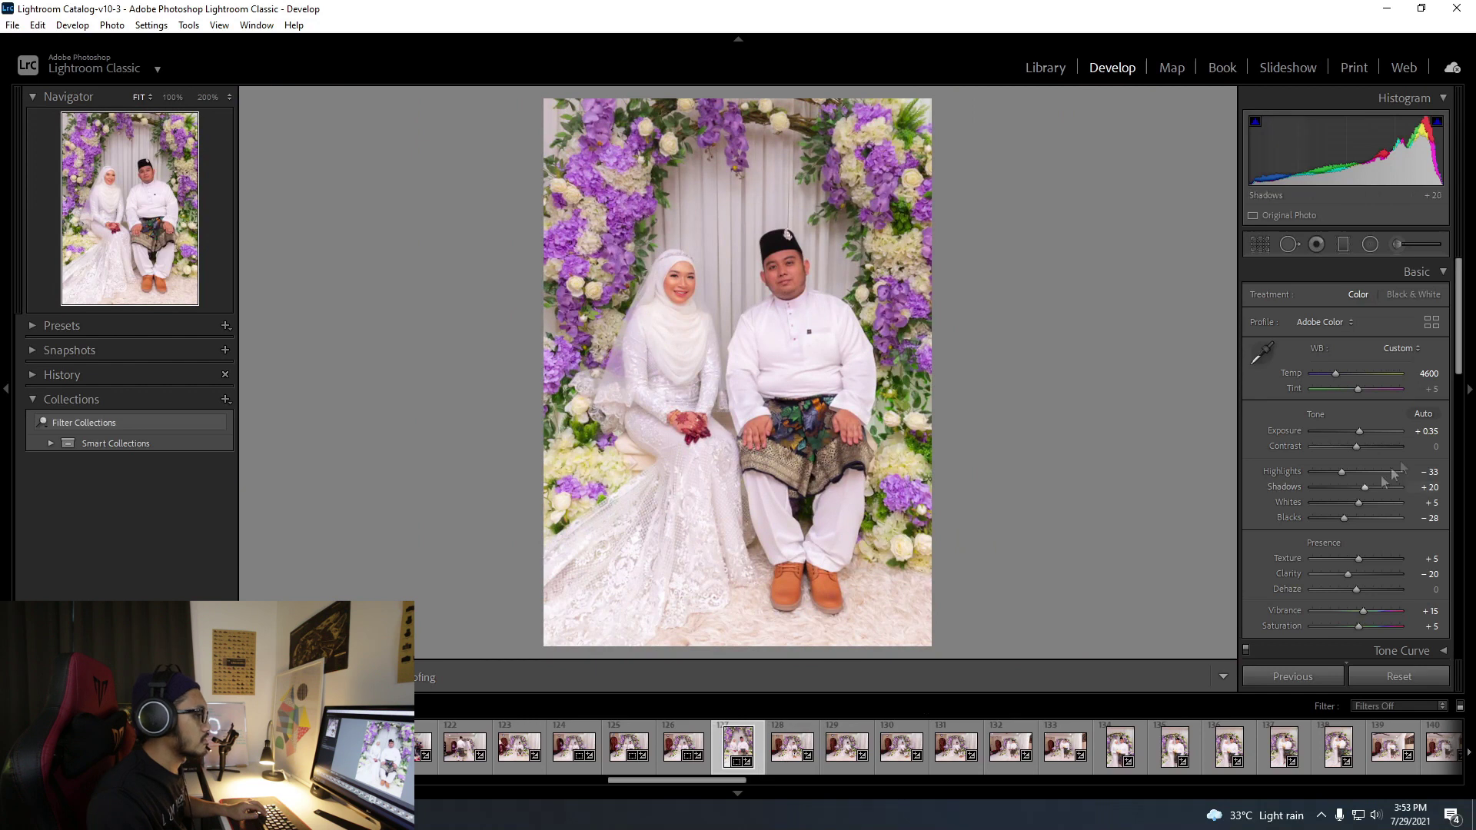
Make photo 124 active, select all photos, and set their Exposure to 0.35 together with Auto Sync.
click(574, 745)
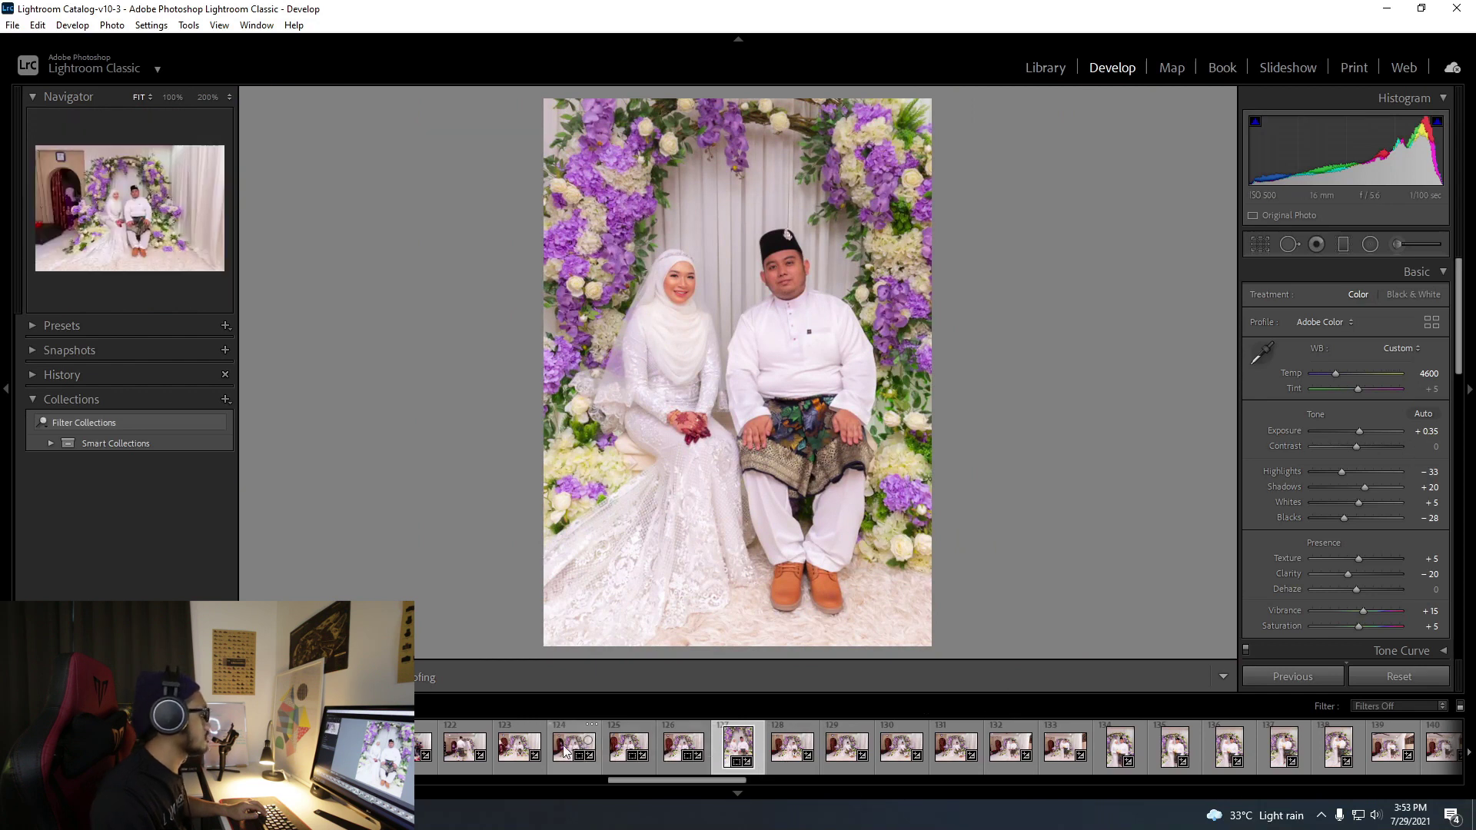
key(ctrl+a)
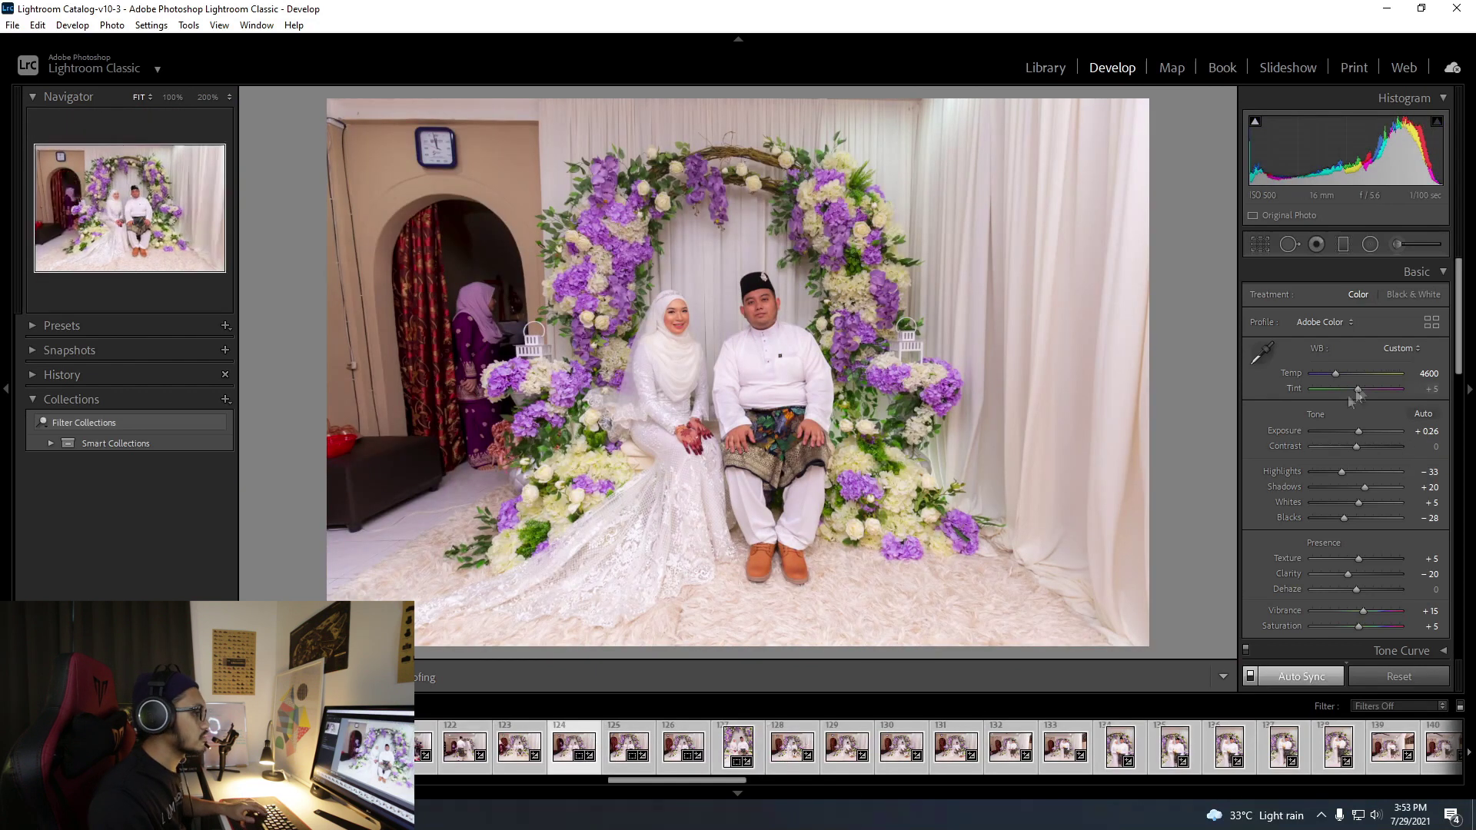
click(1427, 431)
text(0.35)
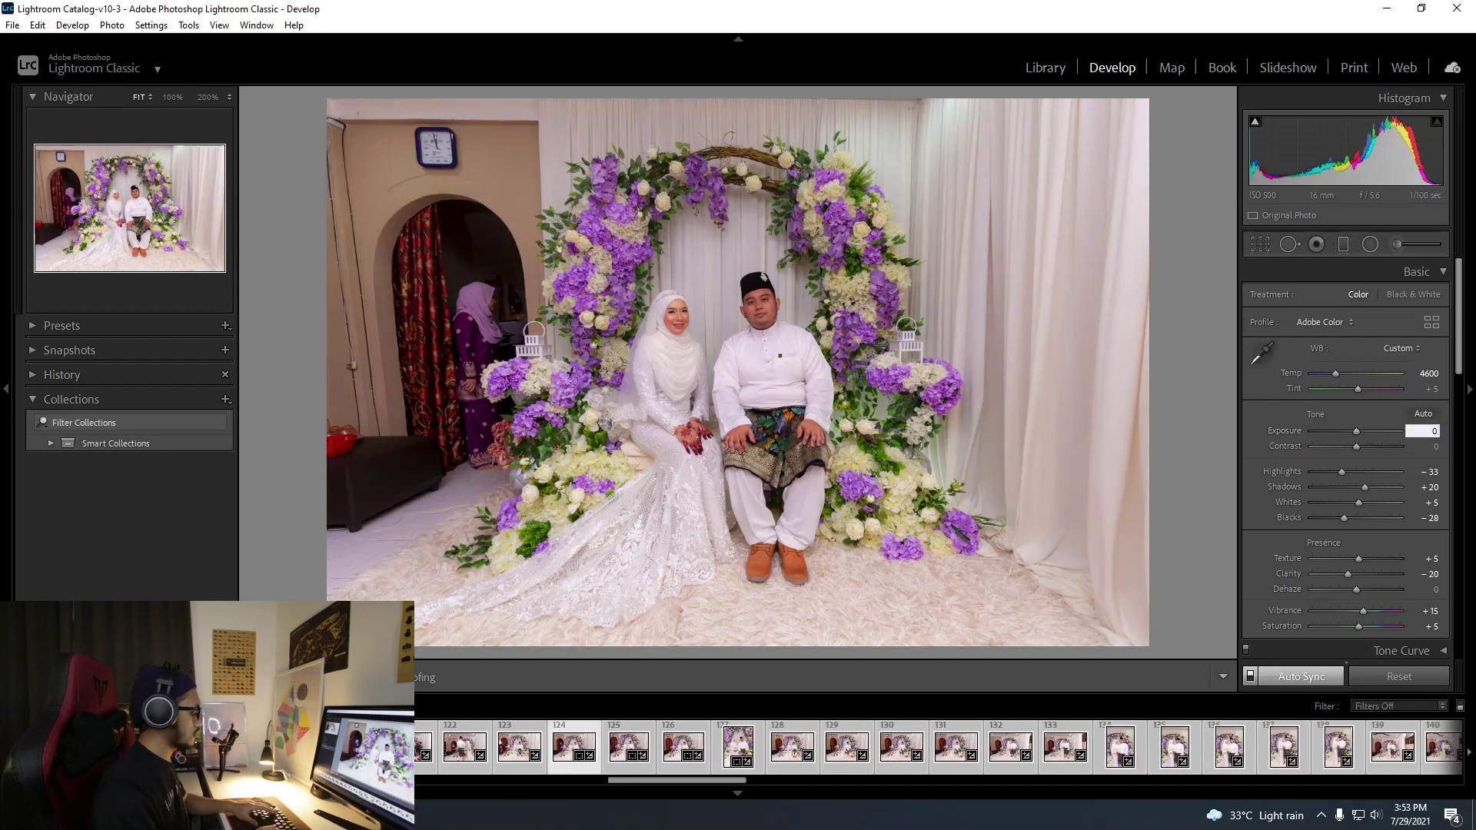
key(Return)
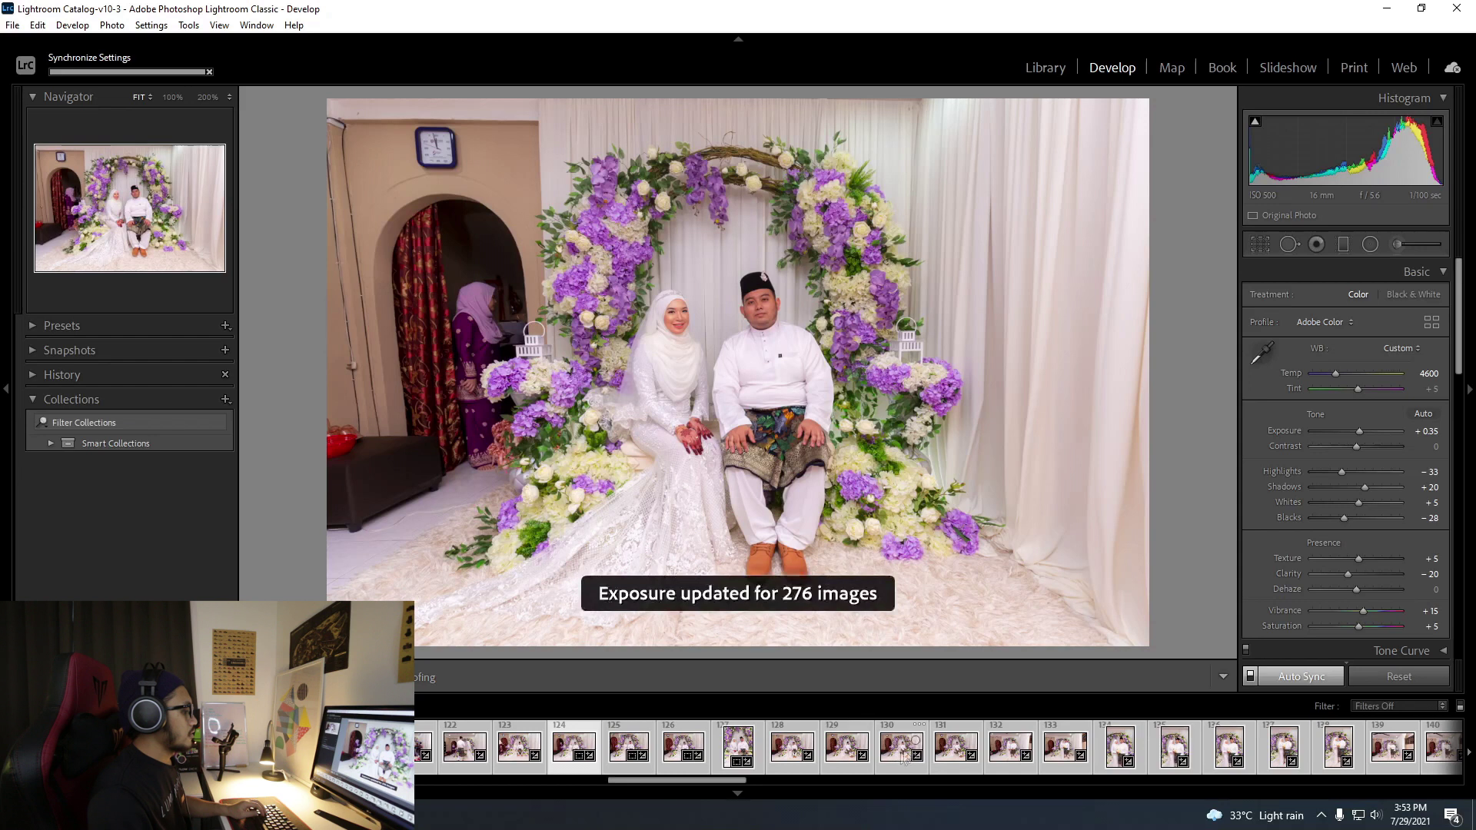
Browse the following photos to check how the new exposure suits them, ending on the close-up portrait of the couple.
key(Right)
key(Right)
key(Right)
key(Right)
key(Right)
key(Right)
key(Right)
key(Right)
key(Right)
key(Right)
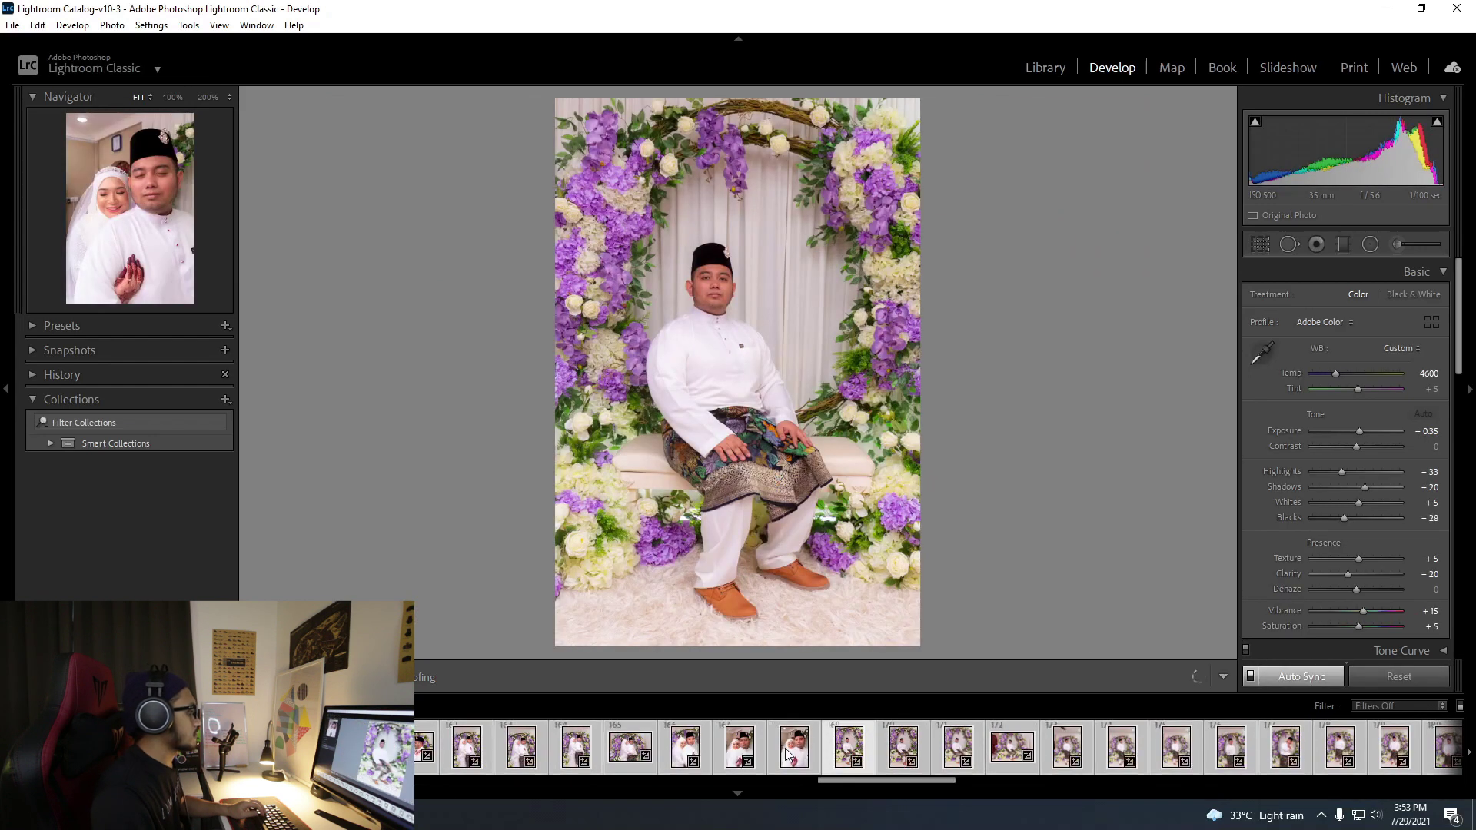
click(792, 751)
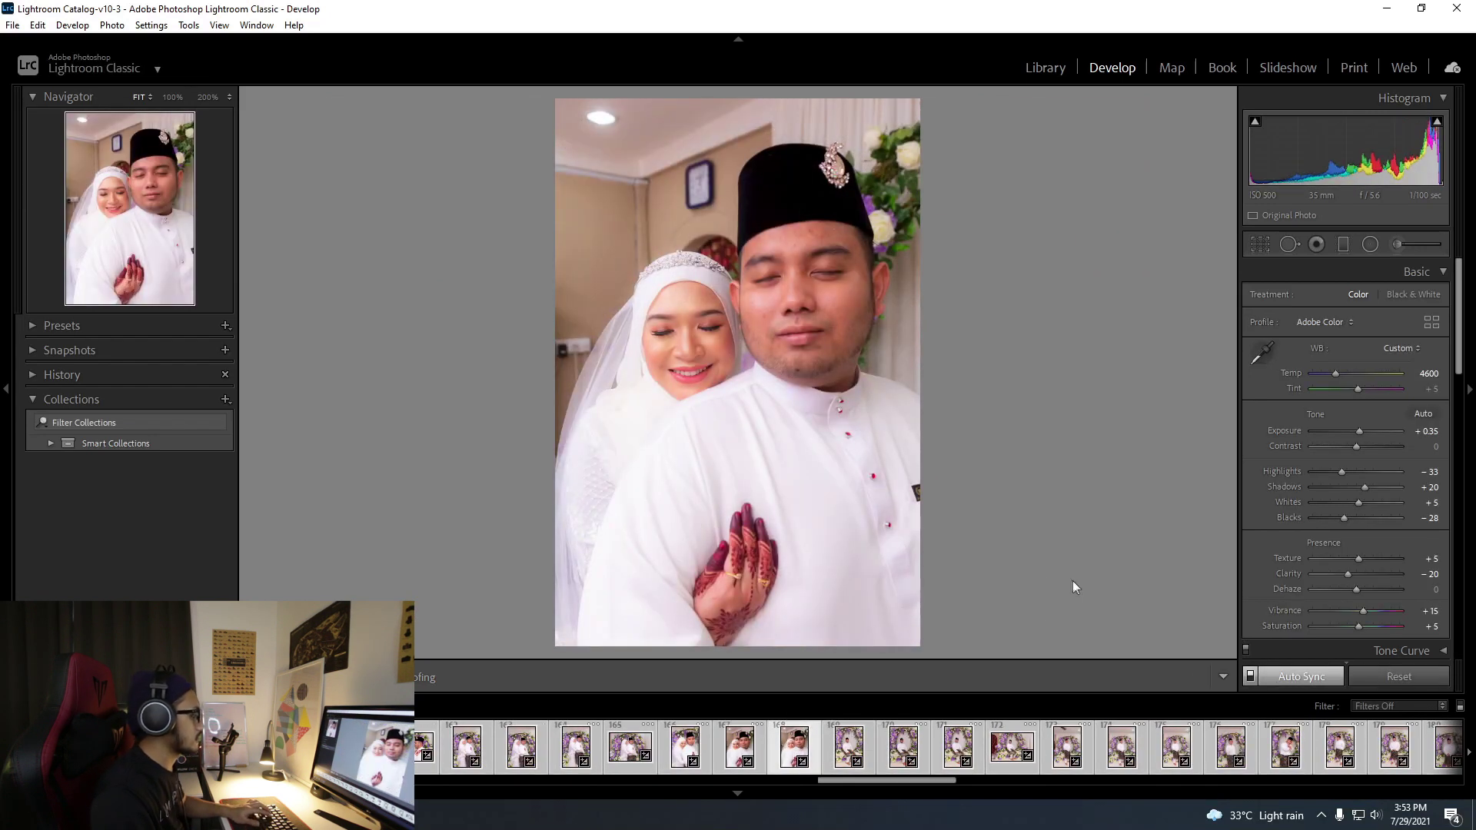
Select only the three adjacent close-up portraits of the couple embracing, set their Exposure to +0.09, and lower their Whites.
click(765, 720)
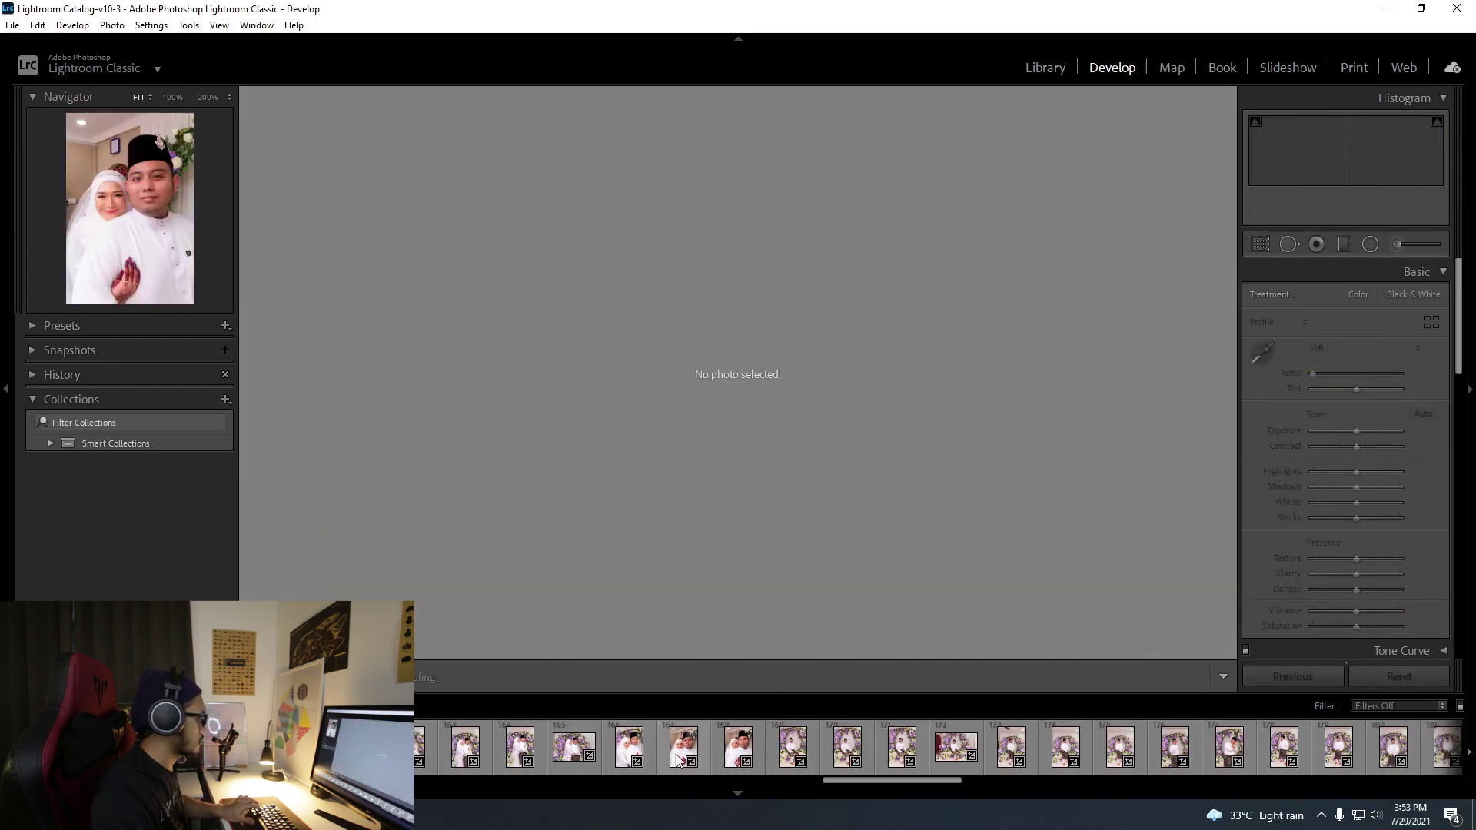
click(621, 745)
shift+click(741, 756)
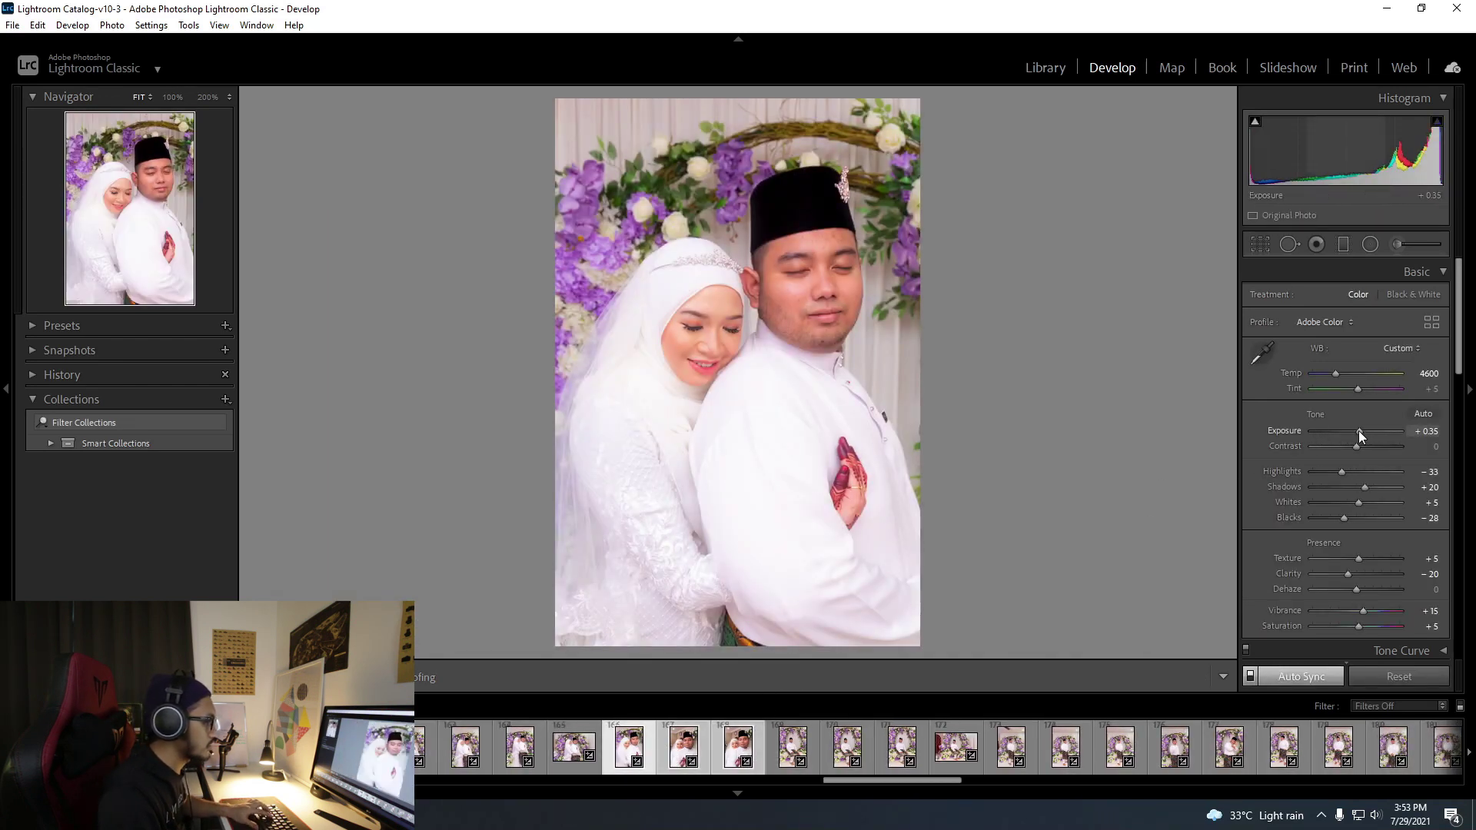
drag(1358, 433, 1356, 432)
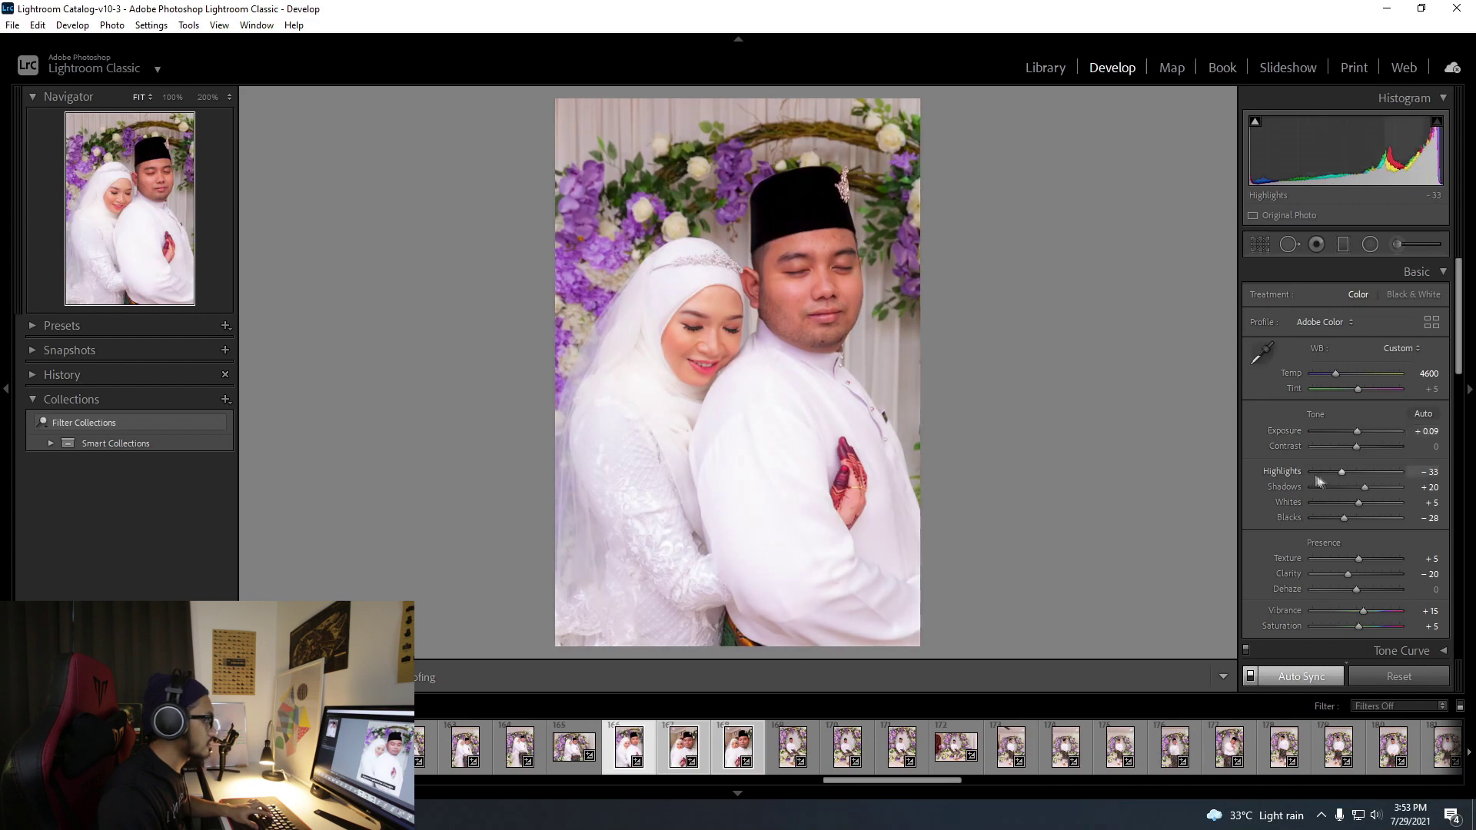
drag(1358, 503, 1341, 509)
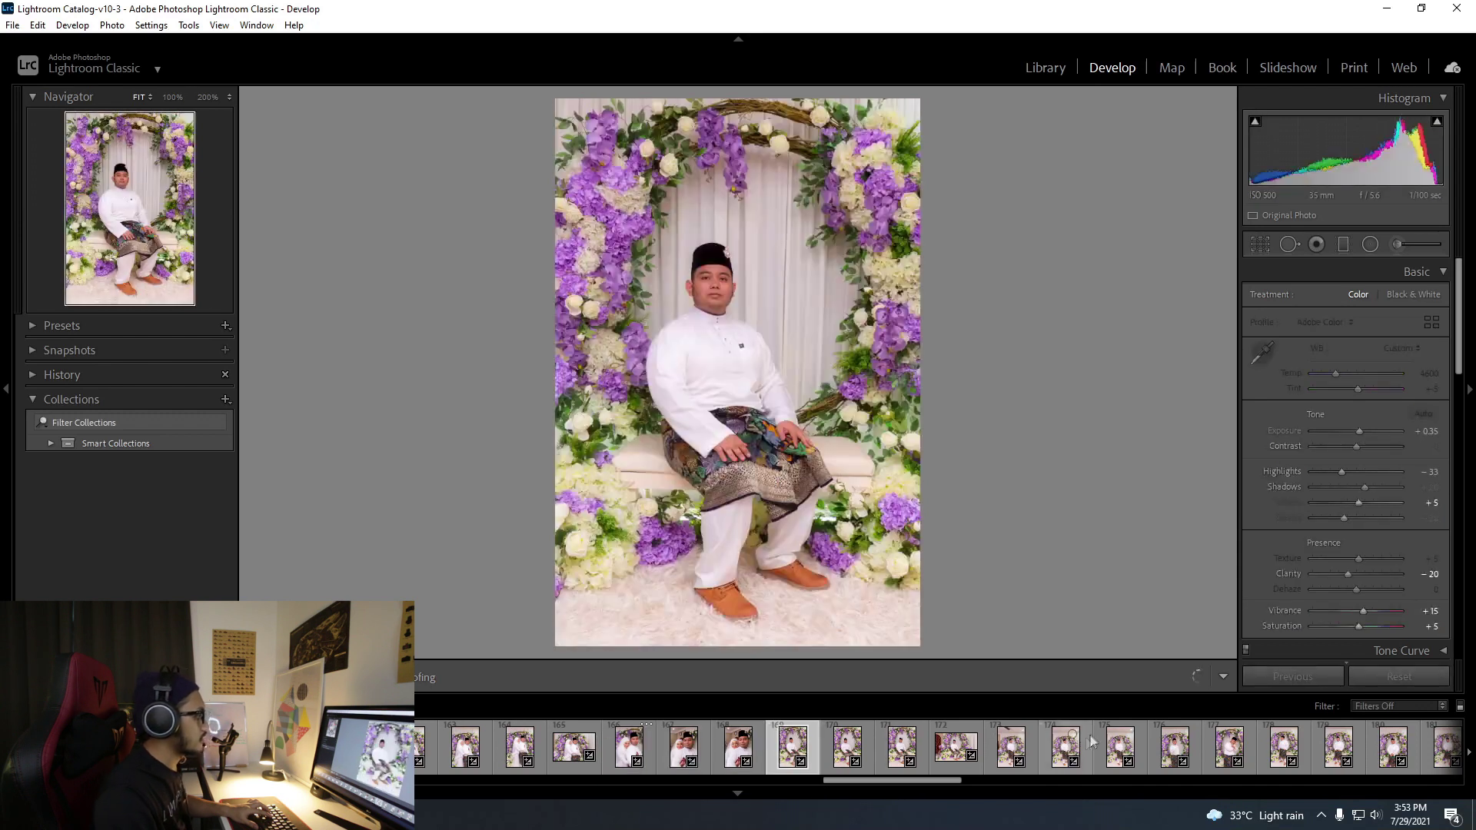
Crop photo 193 of the hennaed hands from both sides into a portrait frame around the central hand.
click(796, 754)
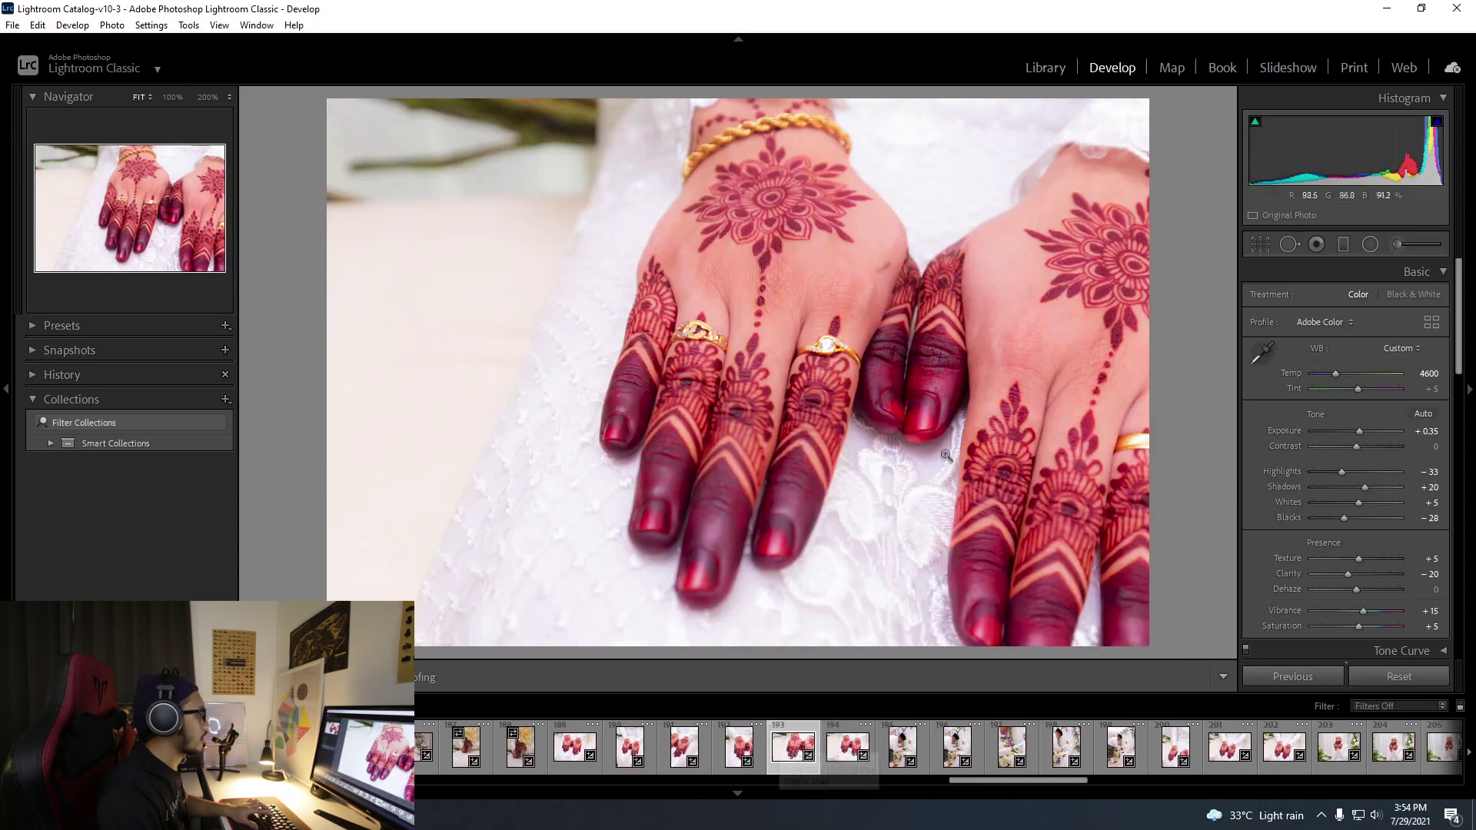
key(r)
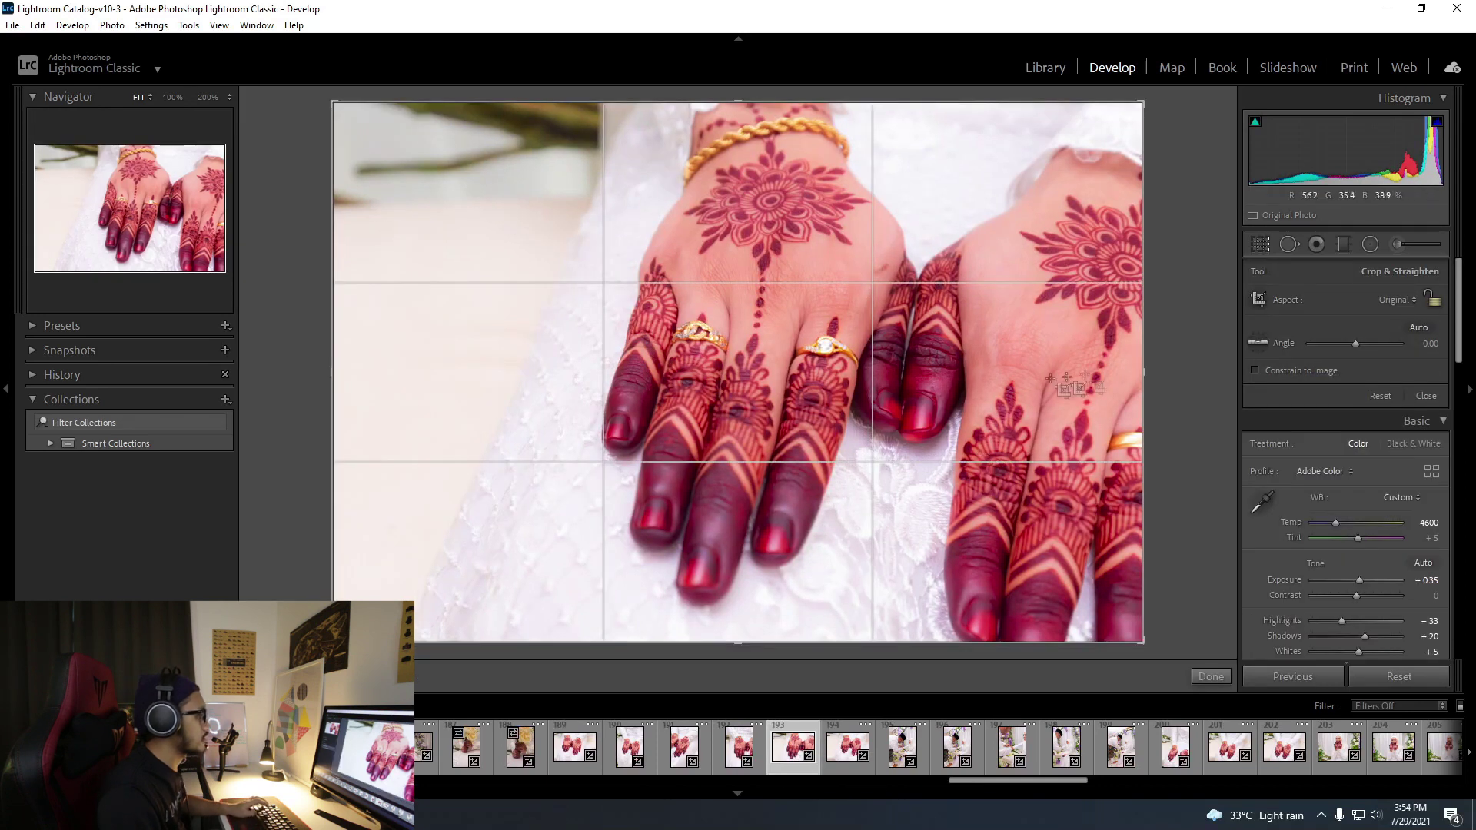
drag(1144, 378, 1028, 382)
key(Return)
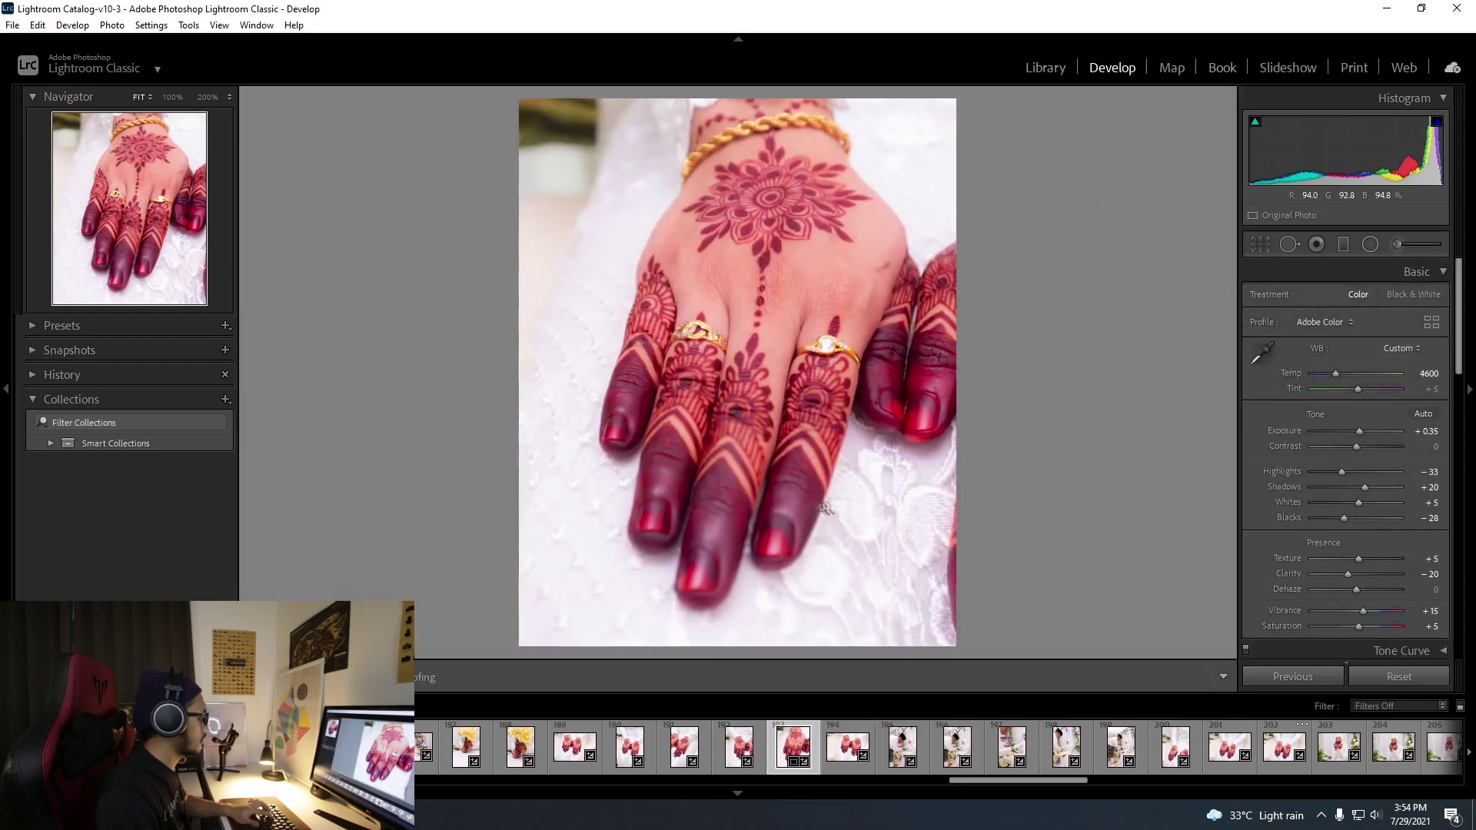
Crop photo 193 to a landscape frame around the ringed fingers and check the ring up close.
key(r)
drag(744, 641, 750, 551)
key(Return)
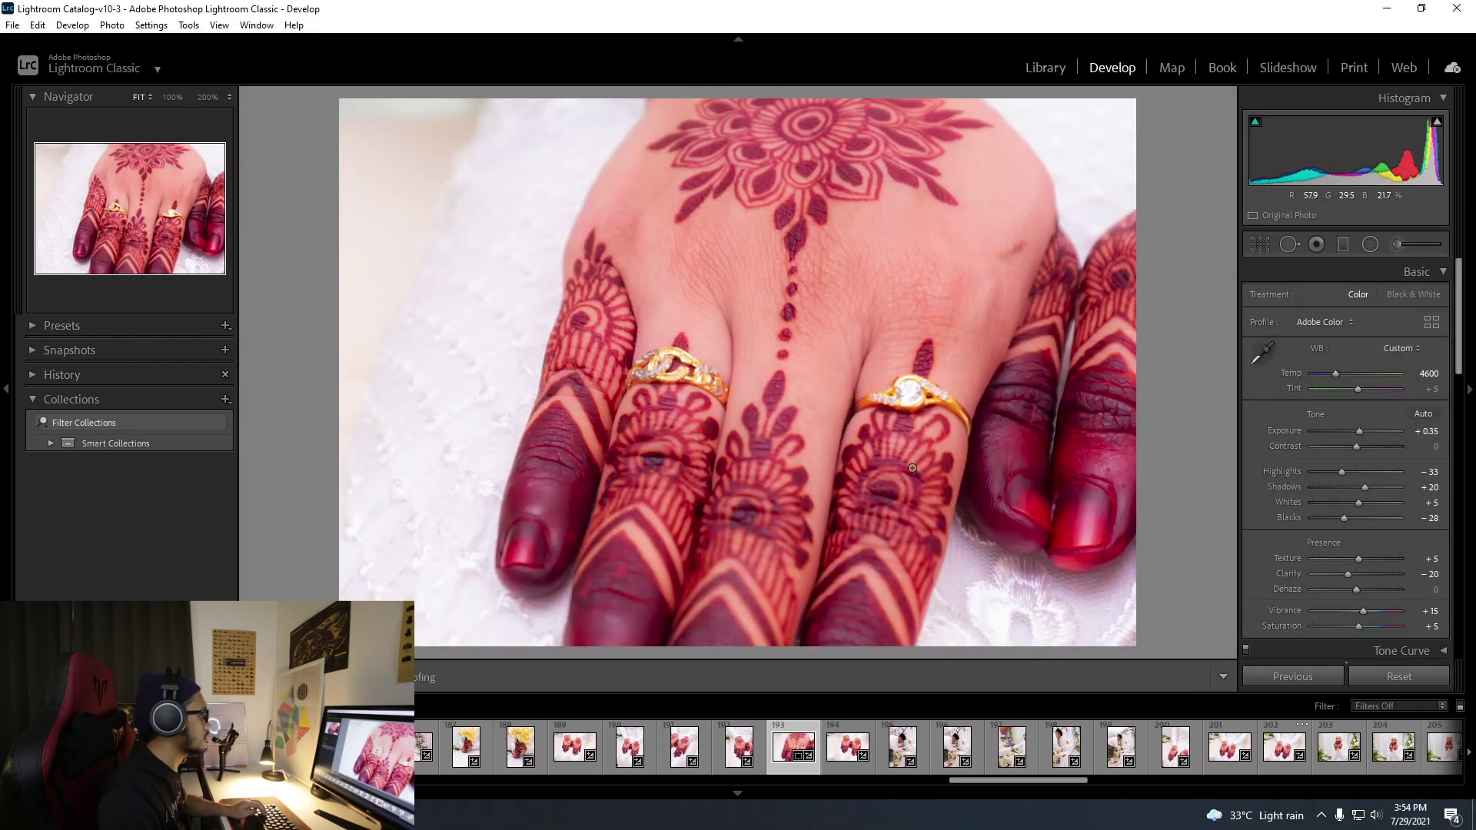
click(814, 384)
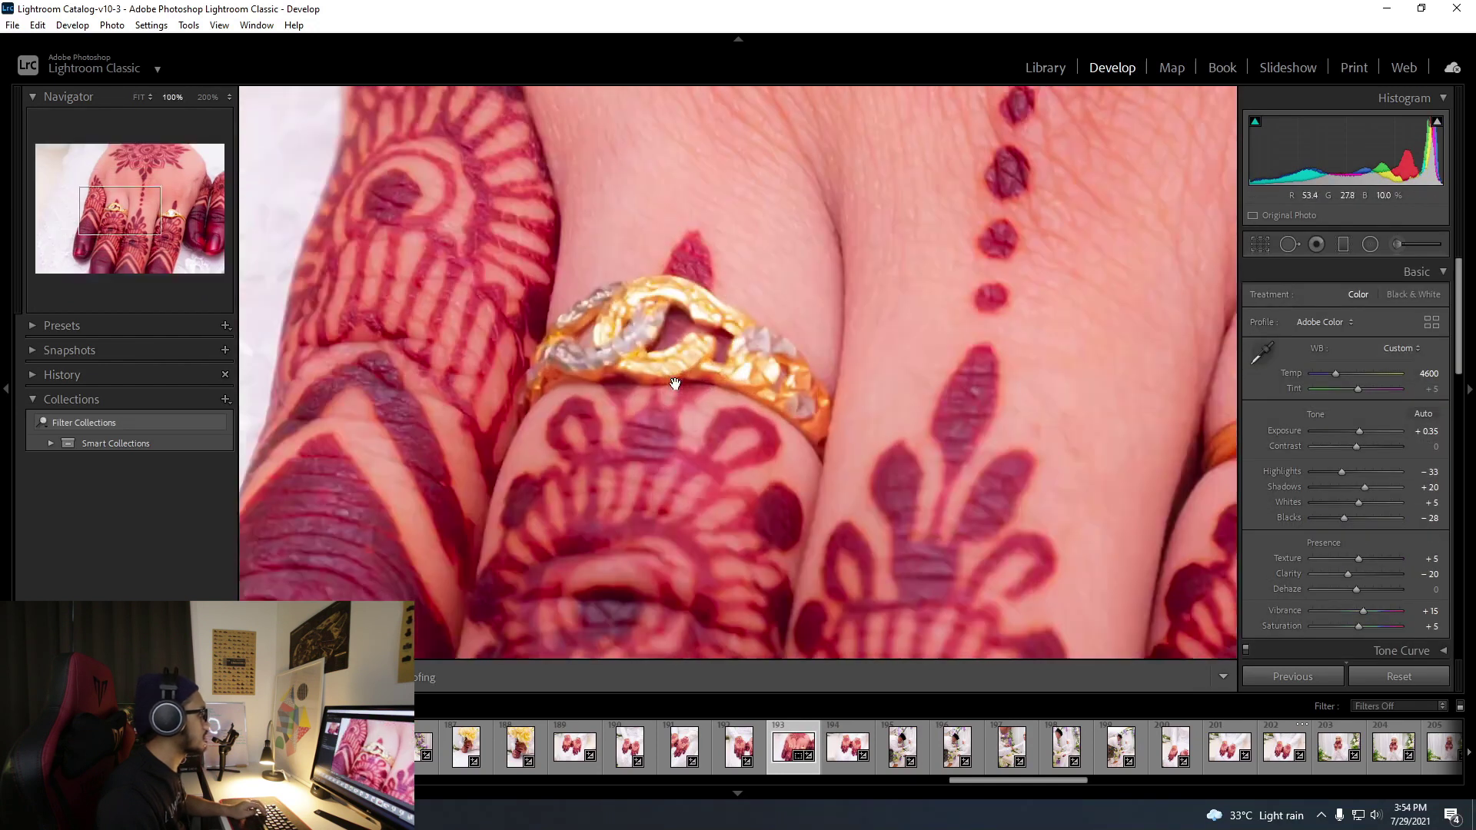
click(609, 343)
Review photo 192 of the hennaed hands and the following shots of the groom holding the seated bride's hand.
click(739, 744)
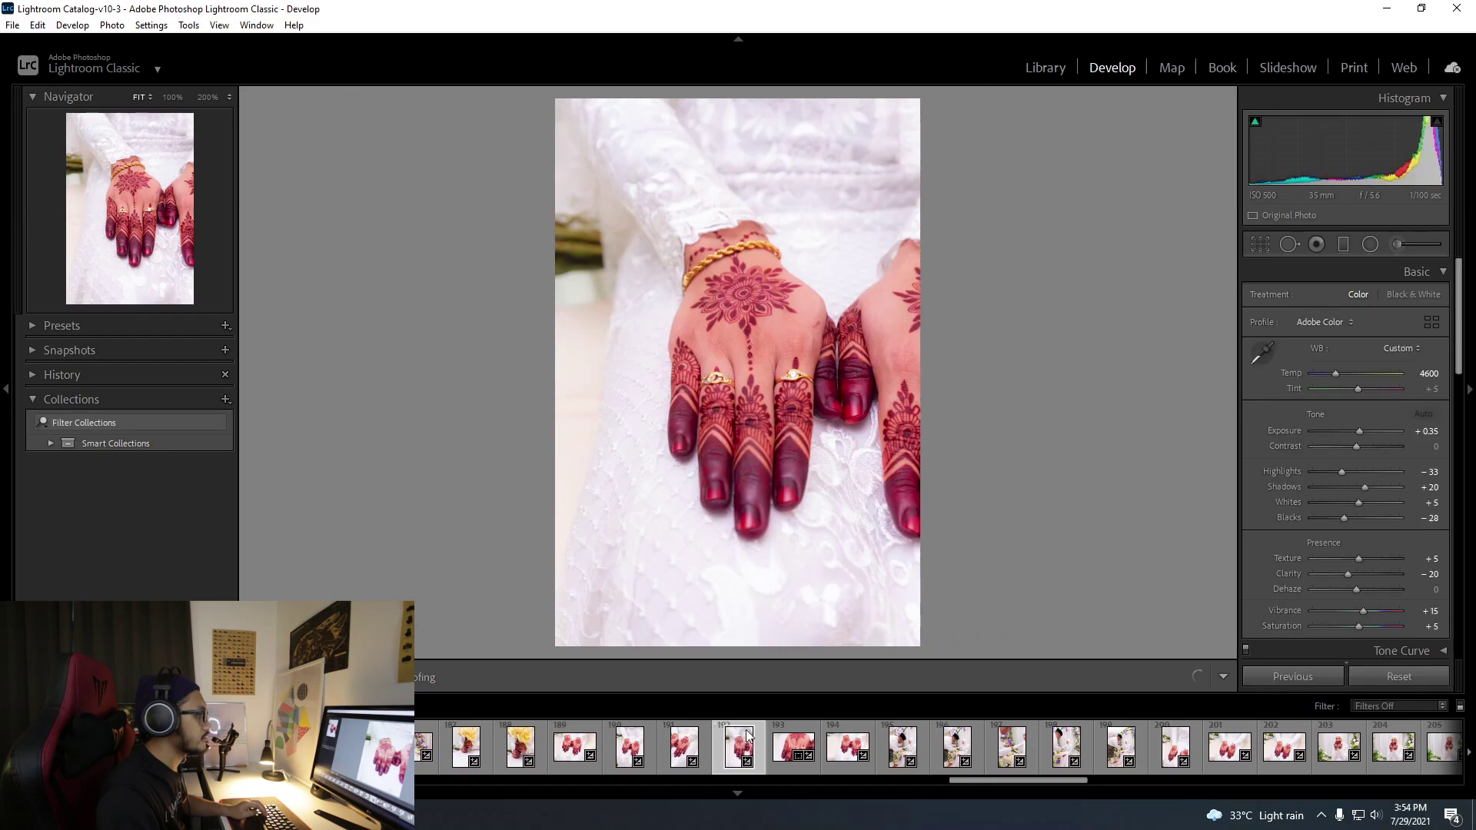
click(787, 346)
drag(256, 642, 632, 442)
click(632, 442)
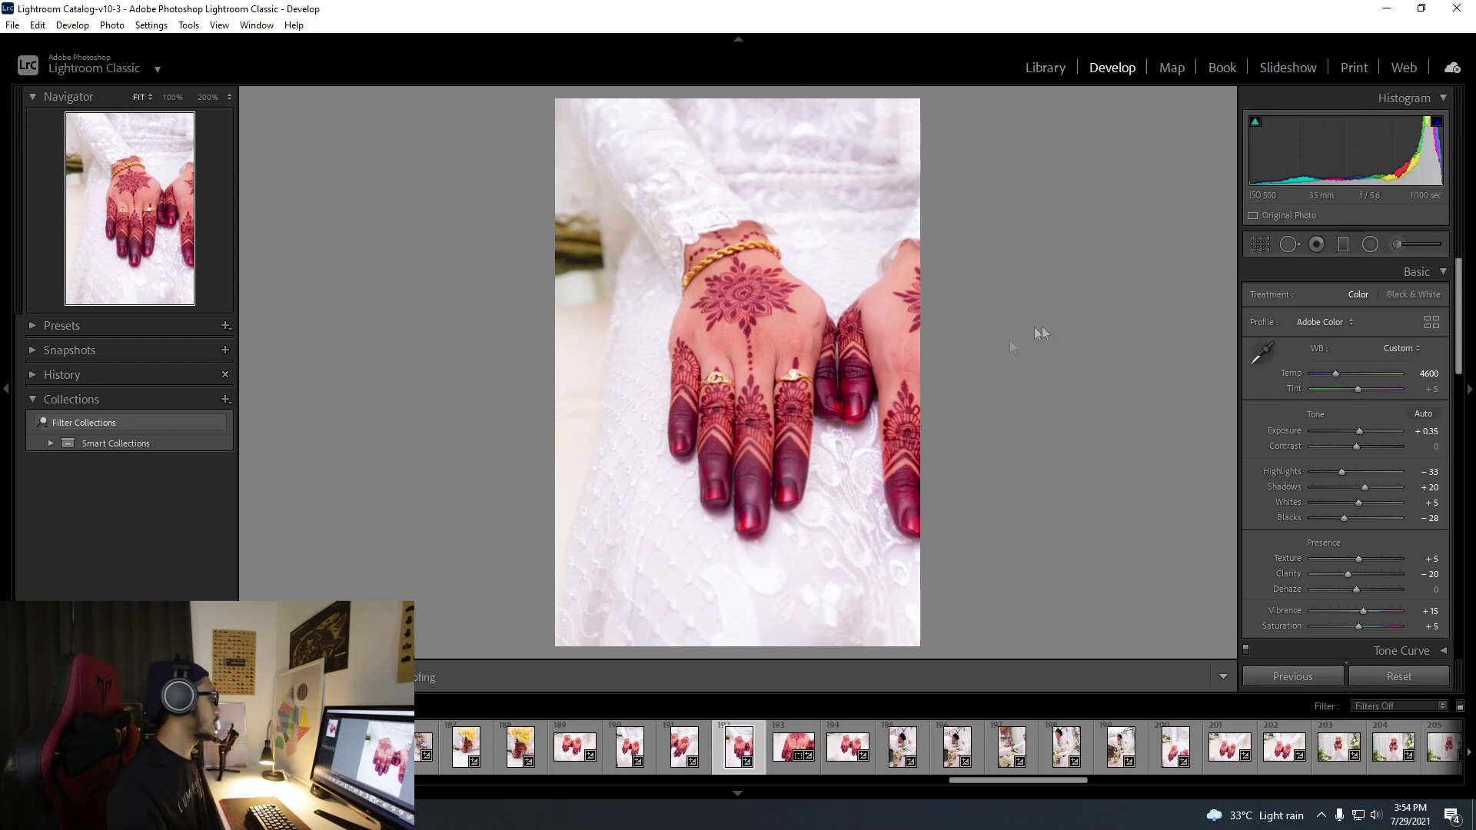
click(892, 752)
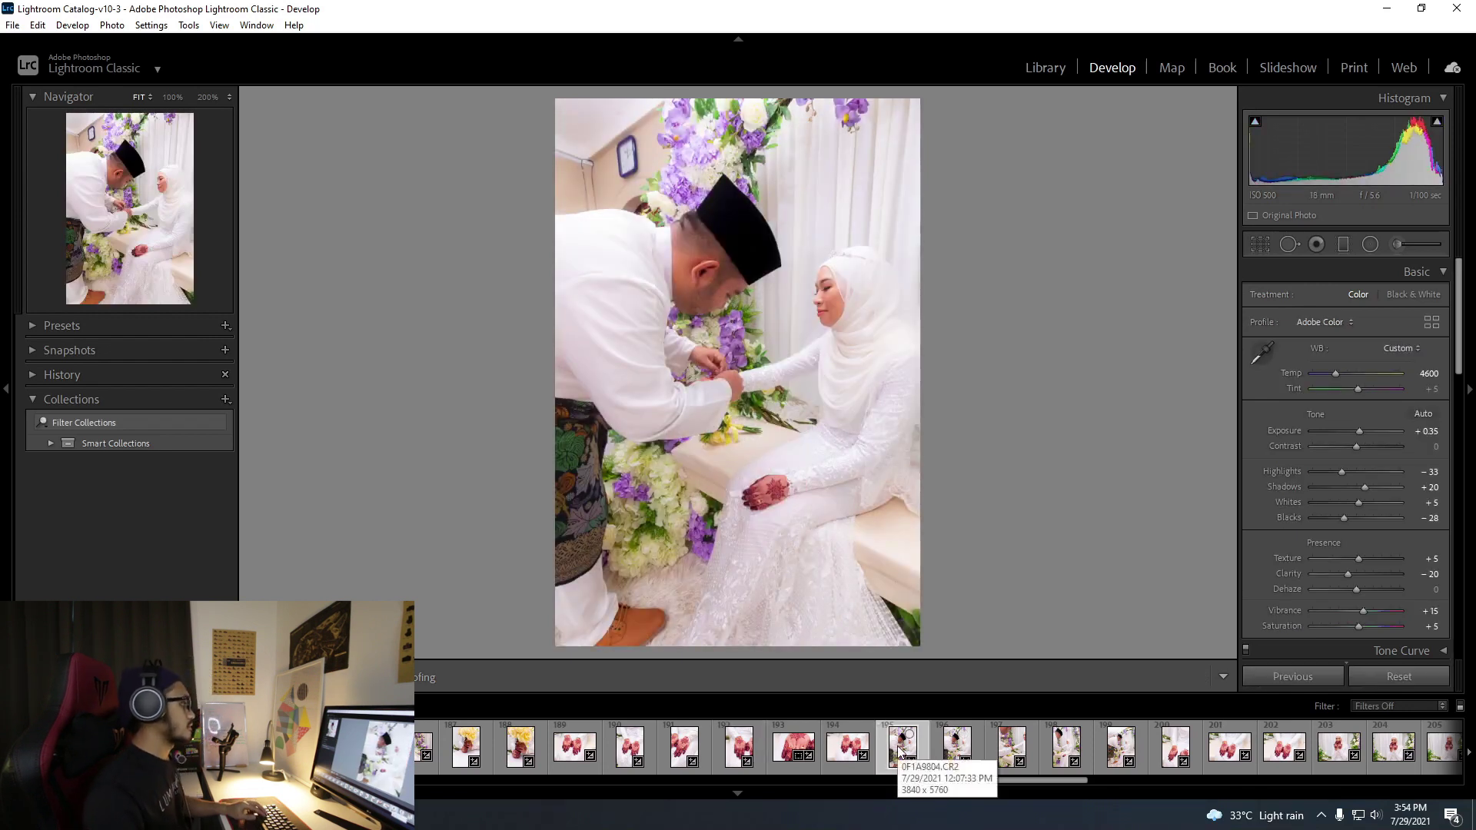
key(Right)
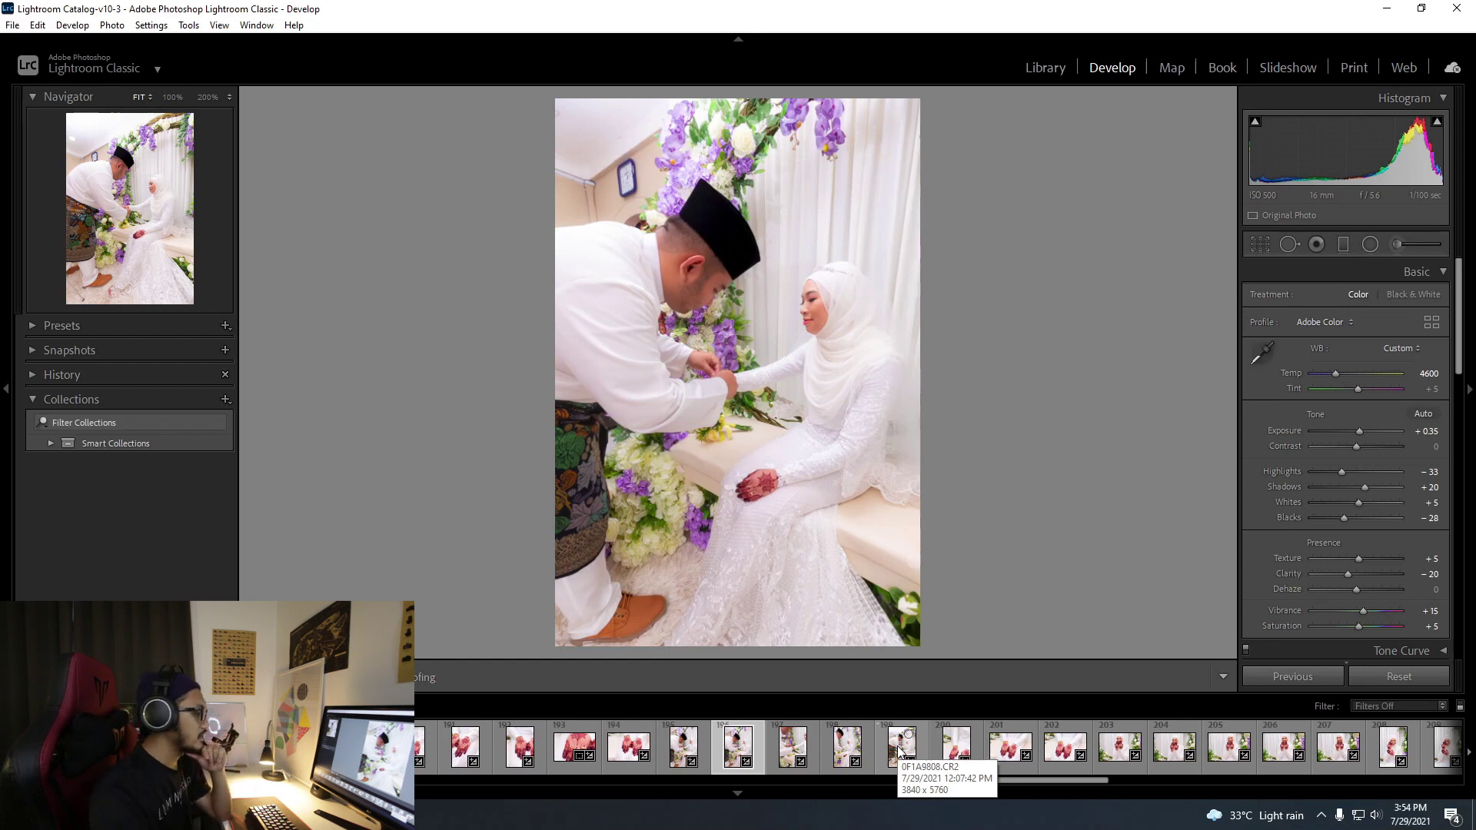
key(Right)
key(Right)
key(Right)
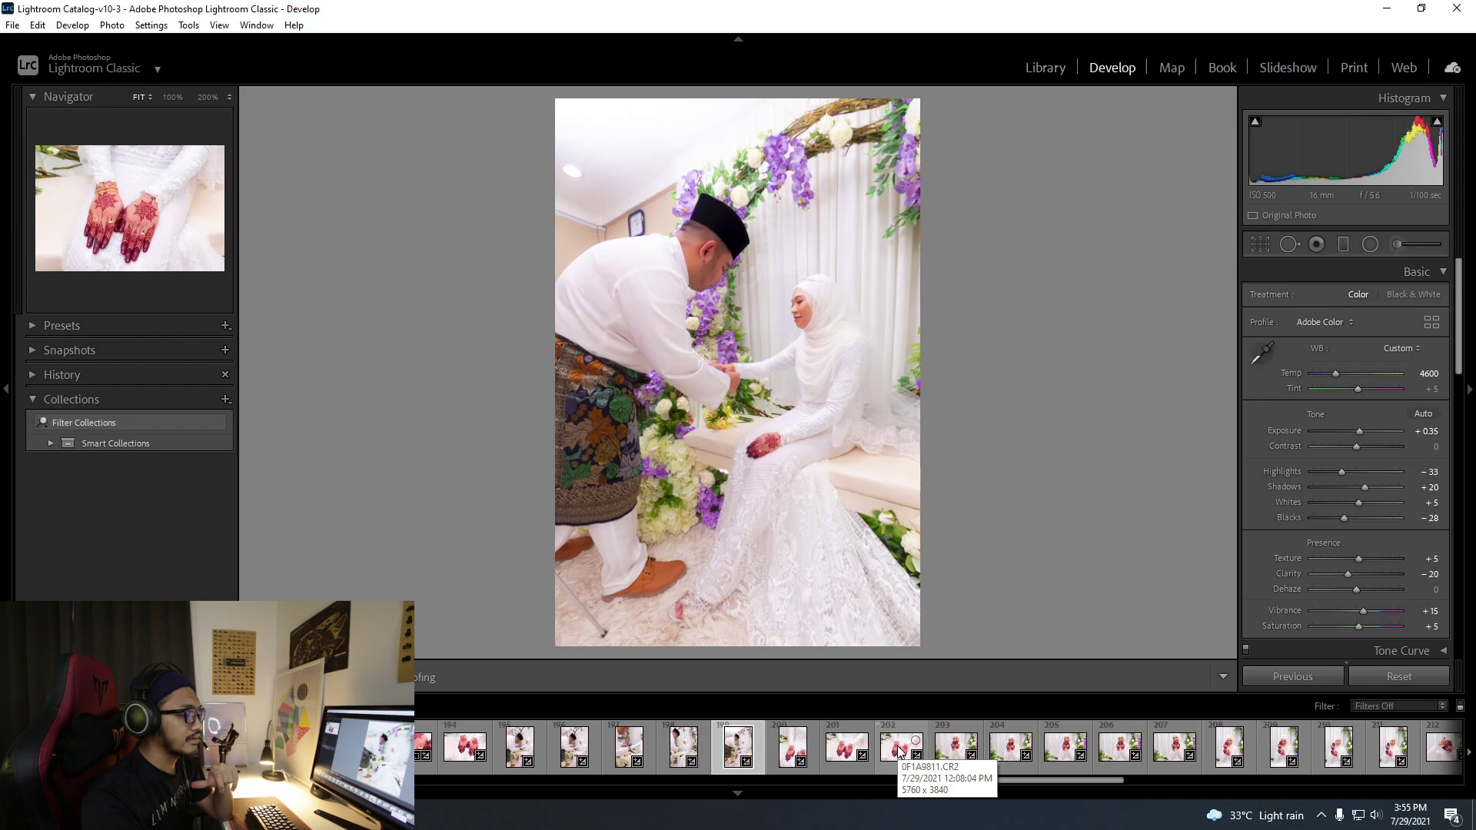
Browse the next hand close-ups and bride portraits up to photo 207, and inspect her hennaed hands there.
key(Right)
key(Right)
key(Right)
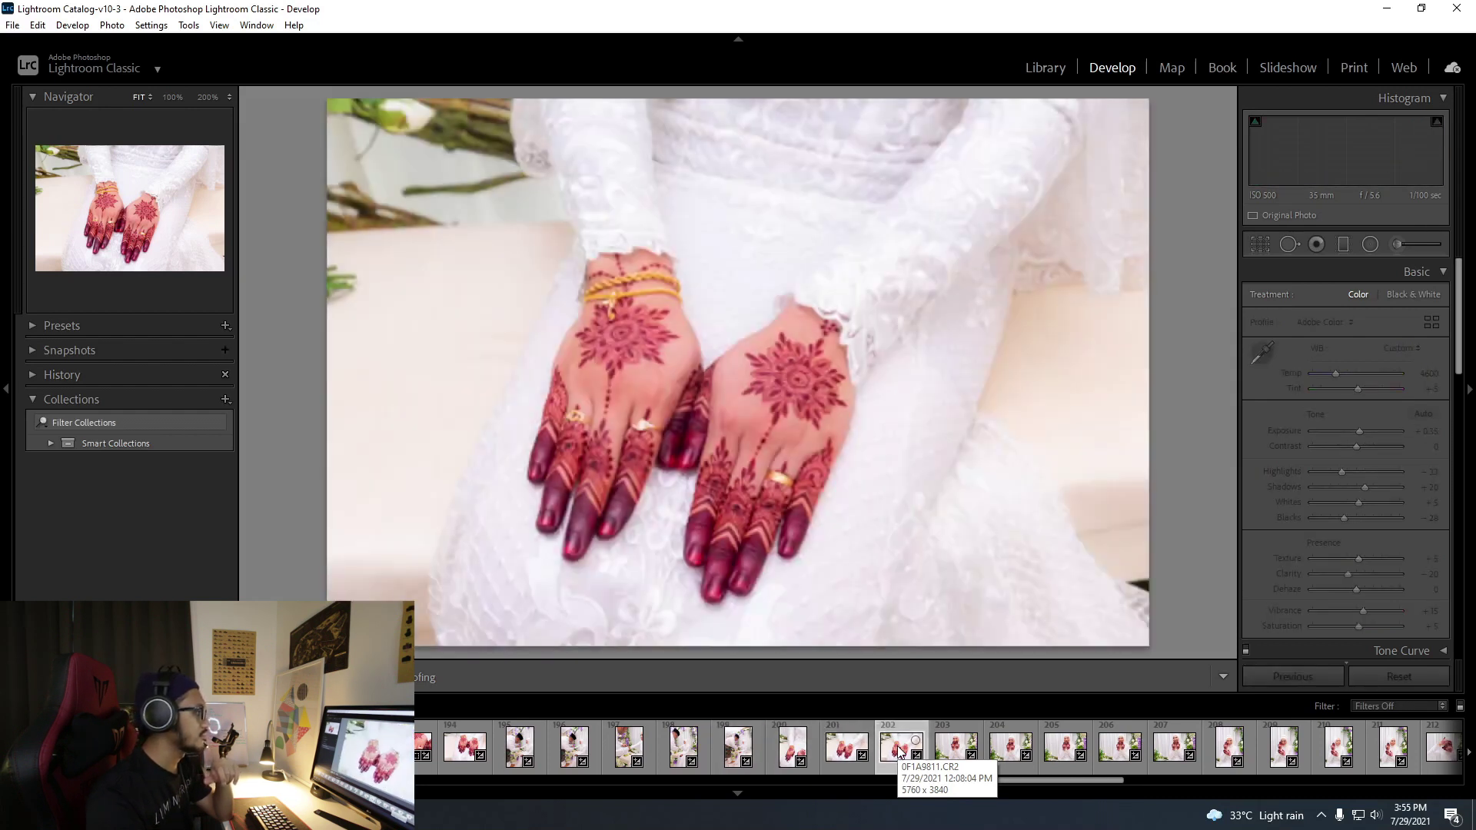
key(Right)
key(Right)
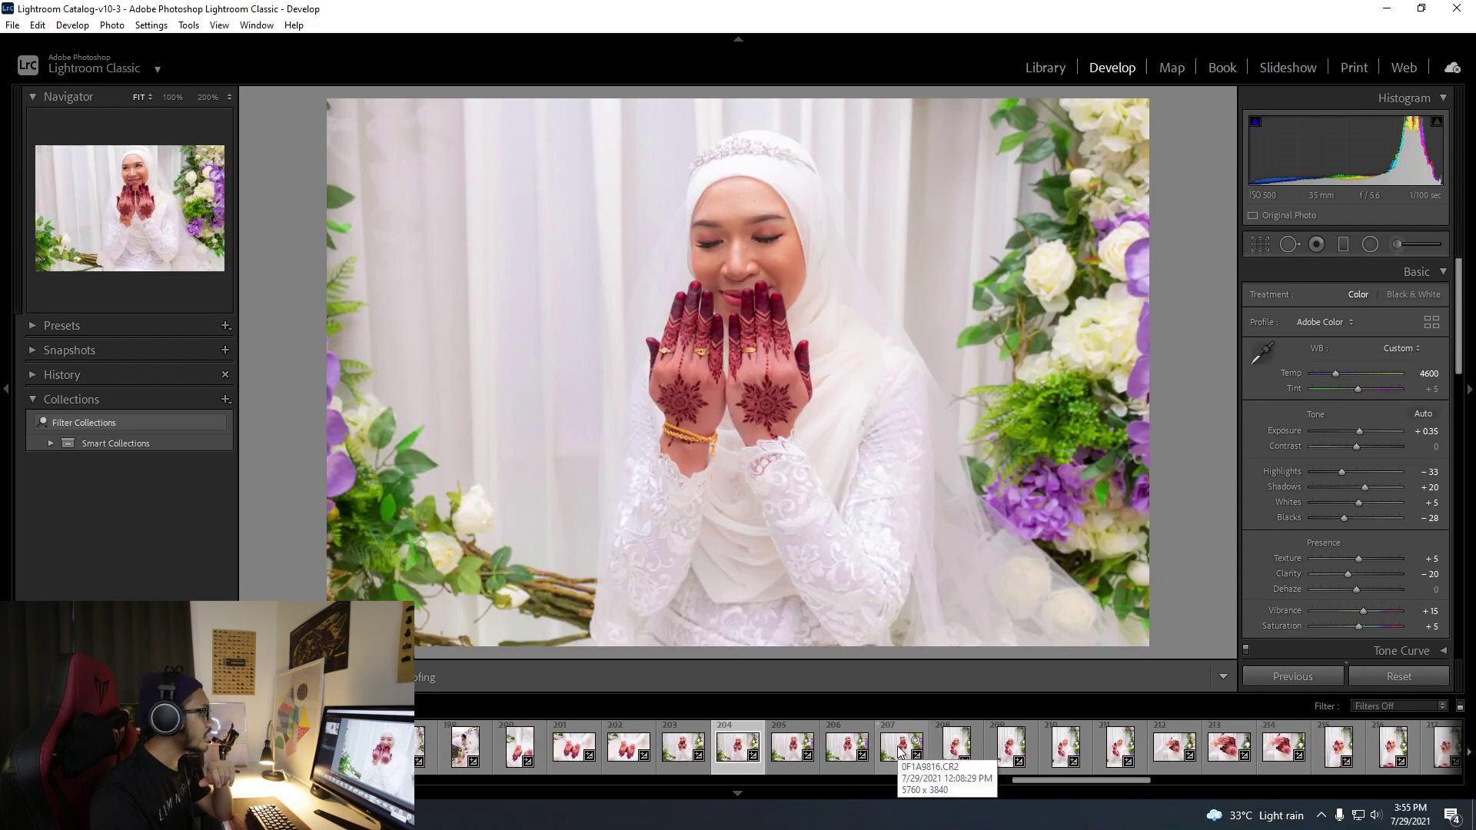
key(Right)
key(Right)
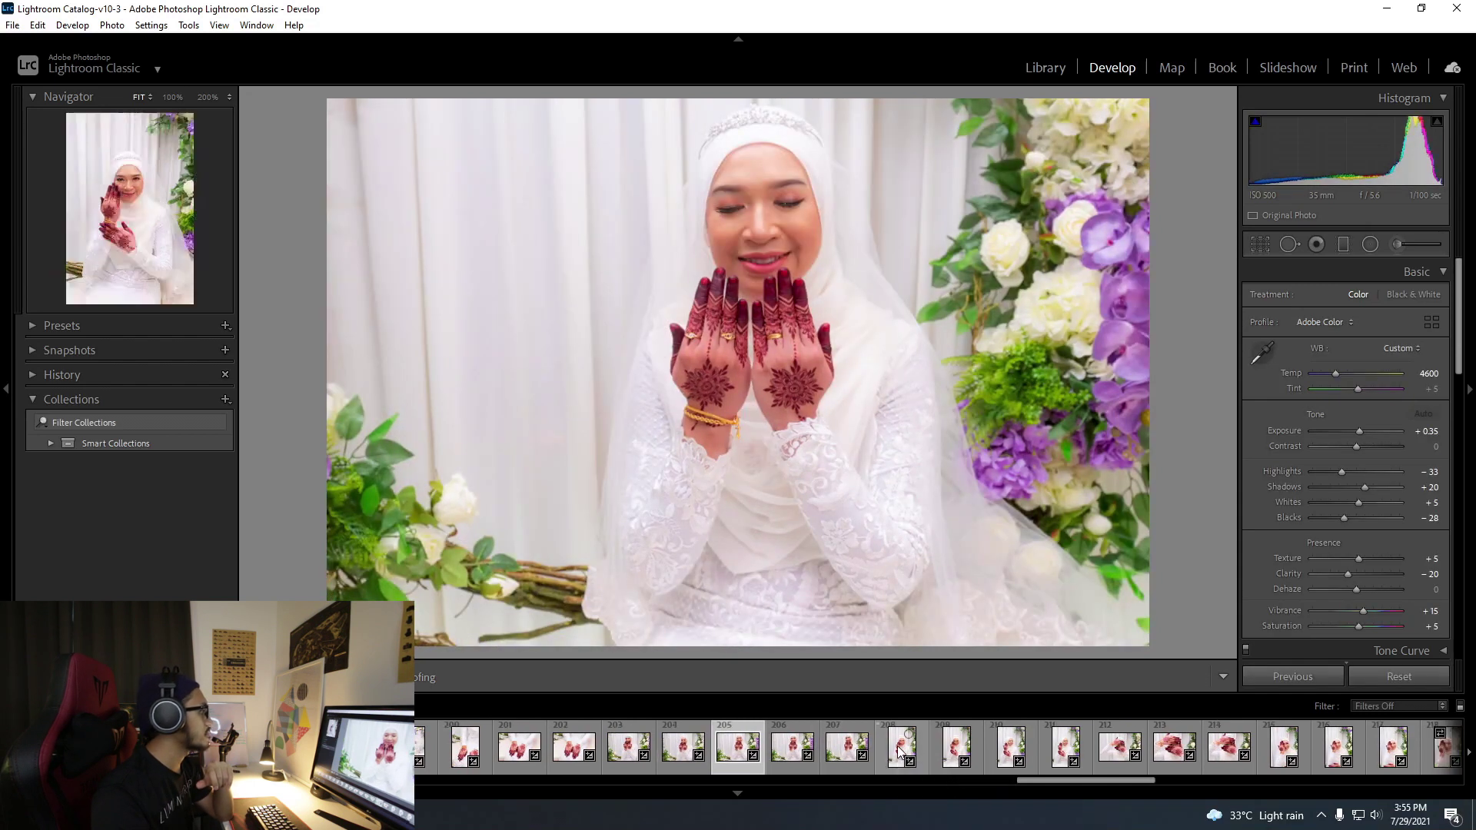
key(Right)
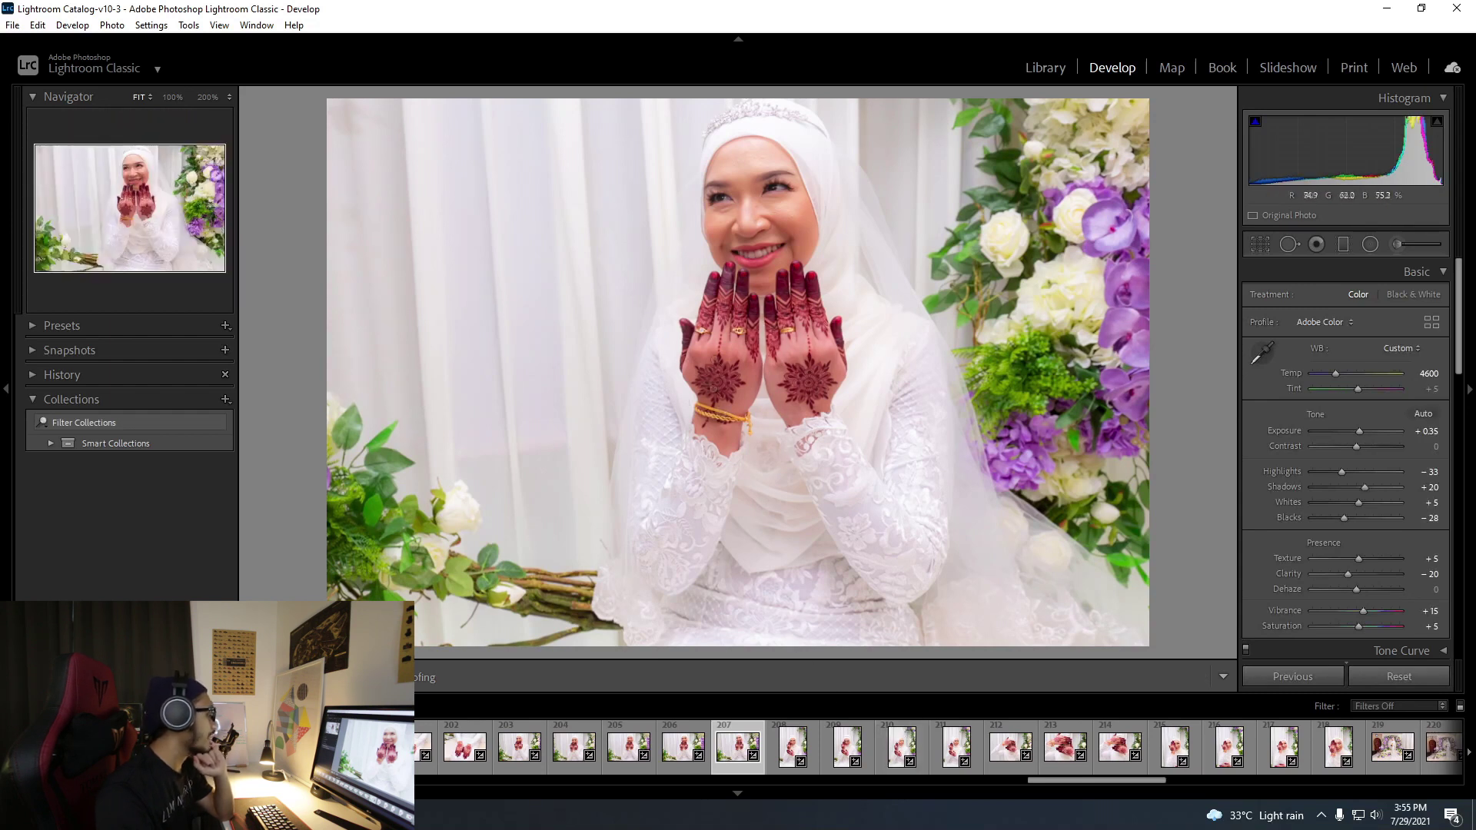
click(716, 382)
click(764, 438)
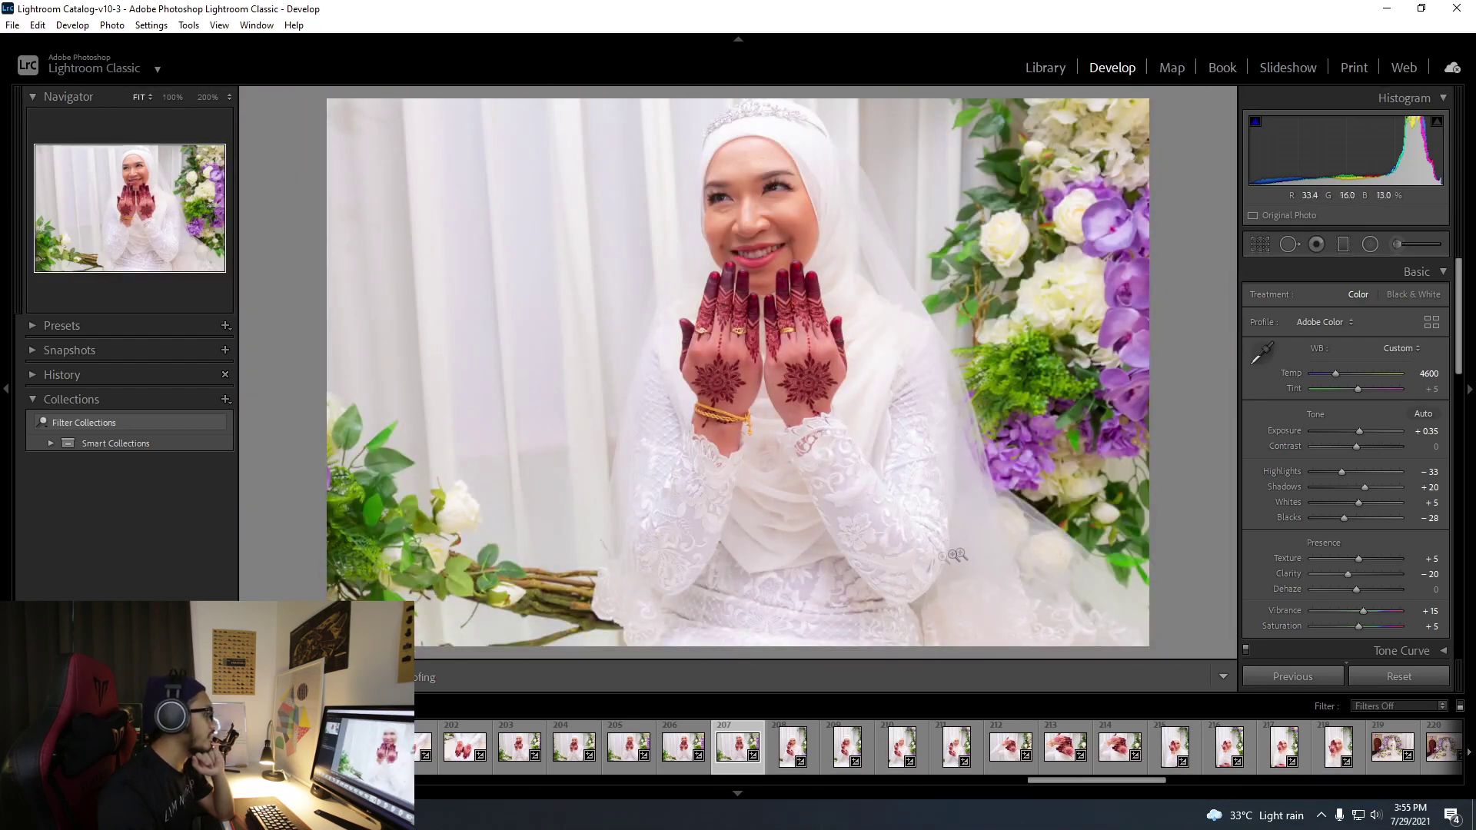
On bride portrait 208, brighten the skin tones by raising Luminance to +19 for Orange and +1 for Red.
key(Right)
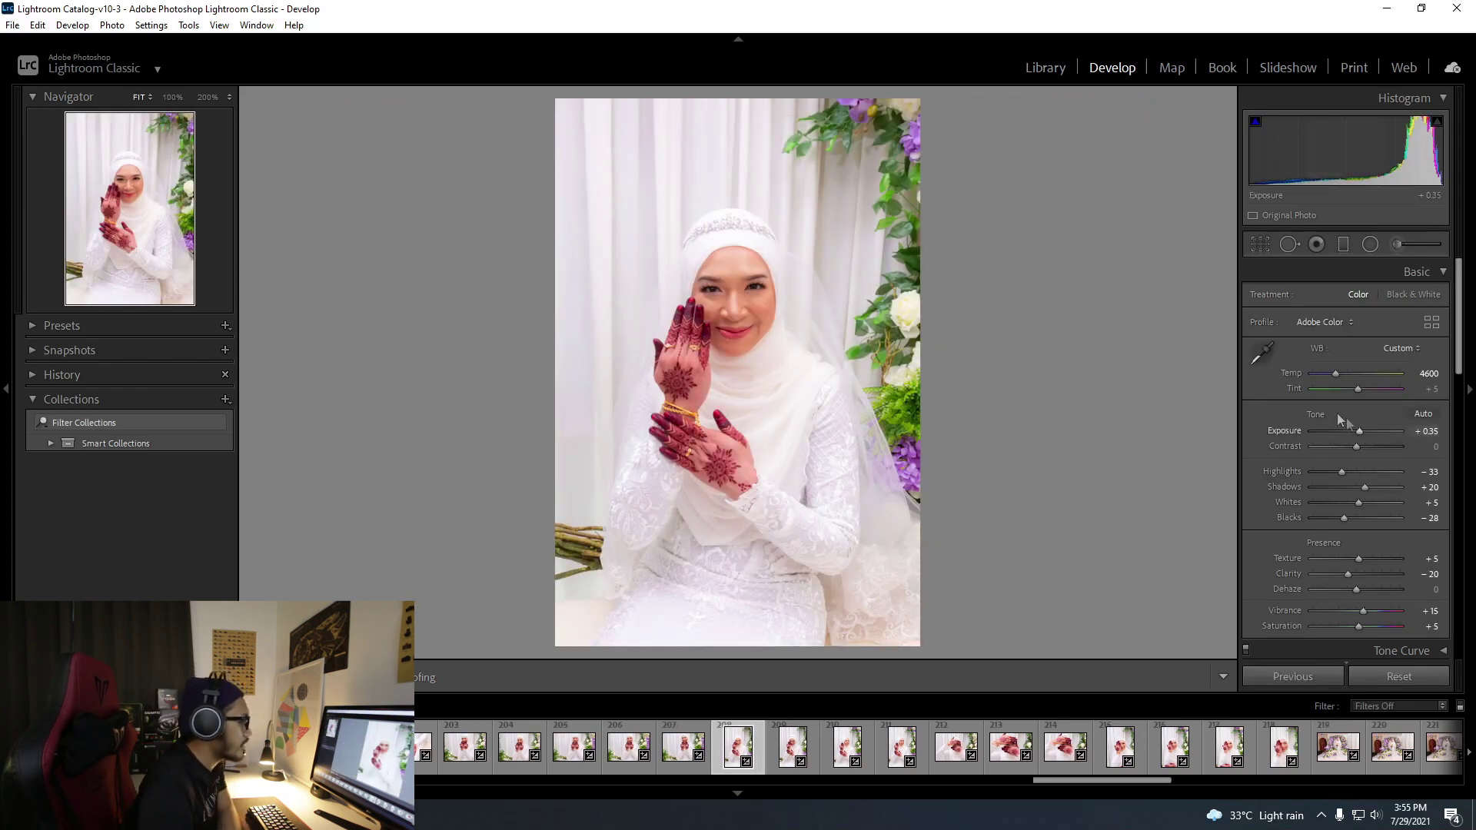
drag(825, 312, 999, 473)
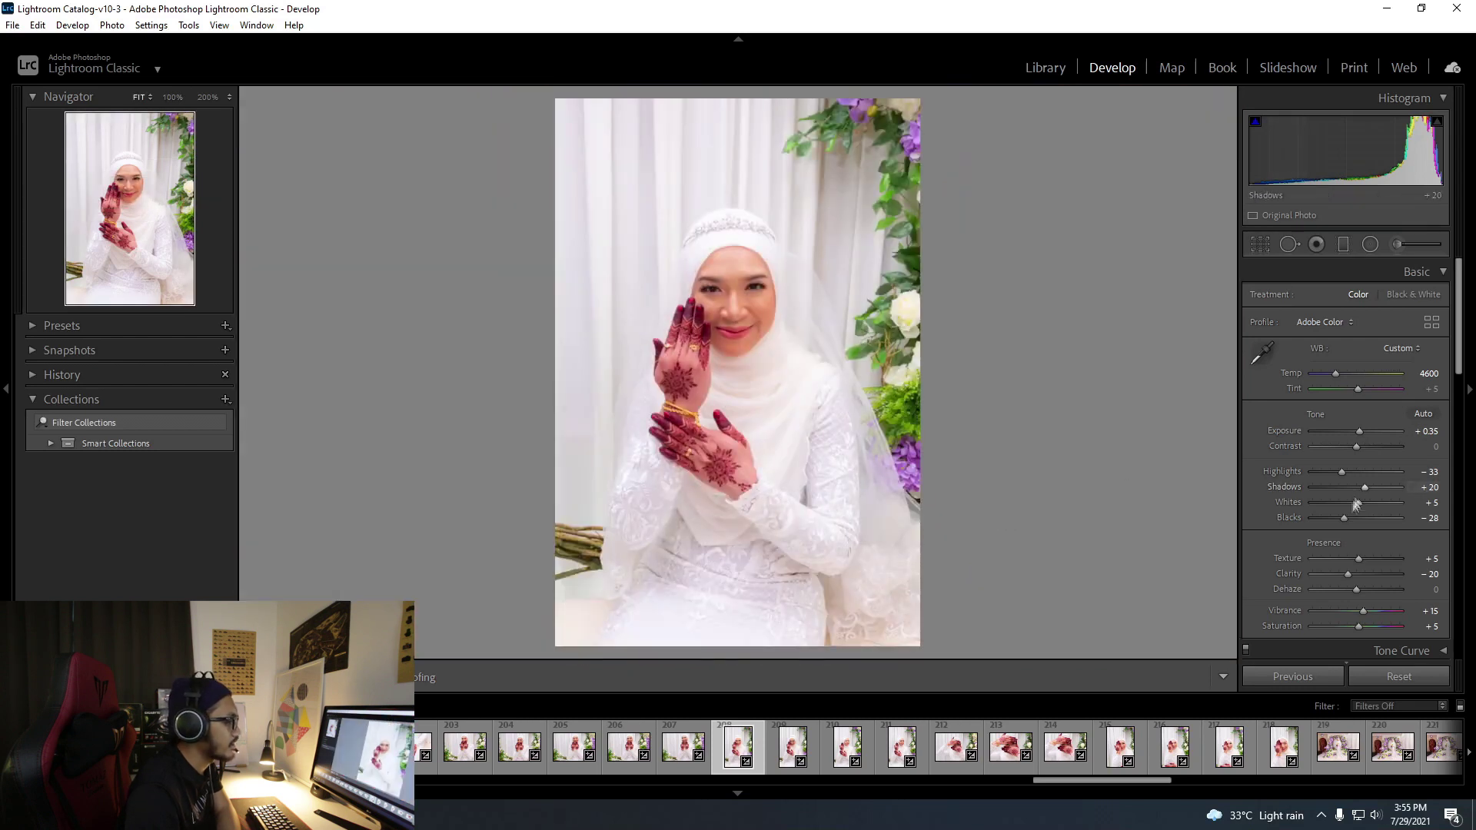
scroll(1306, 430, down, 5)
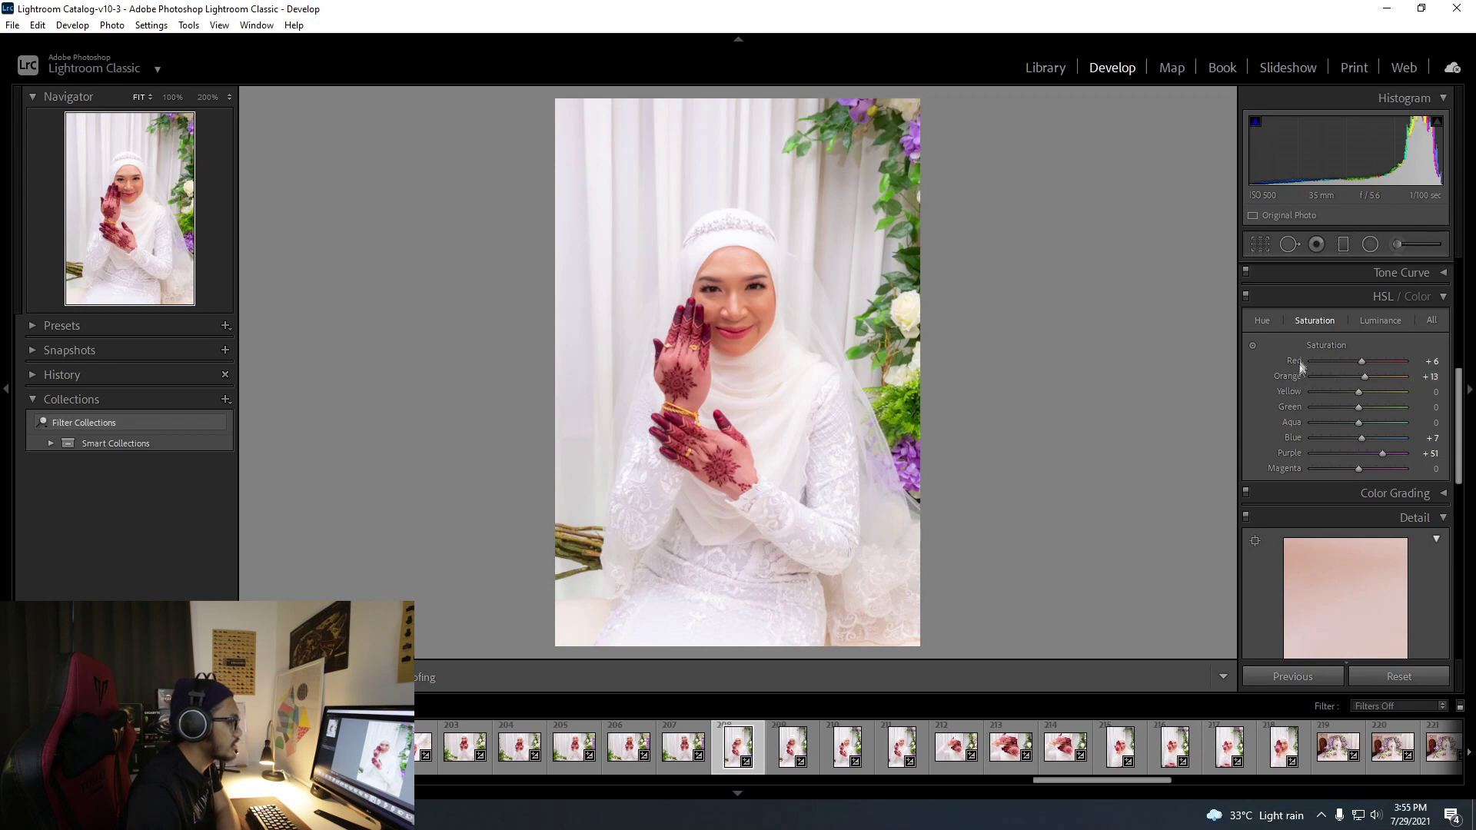
click(1252, 346)
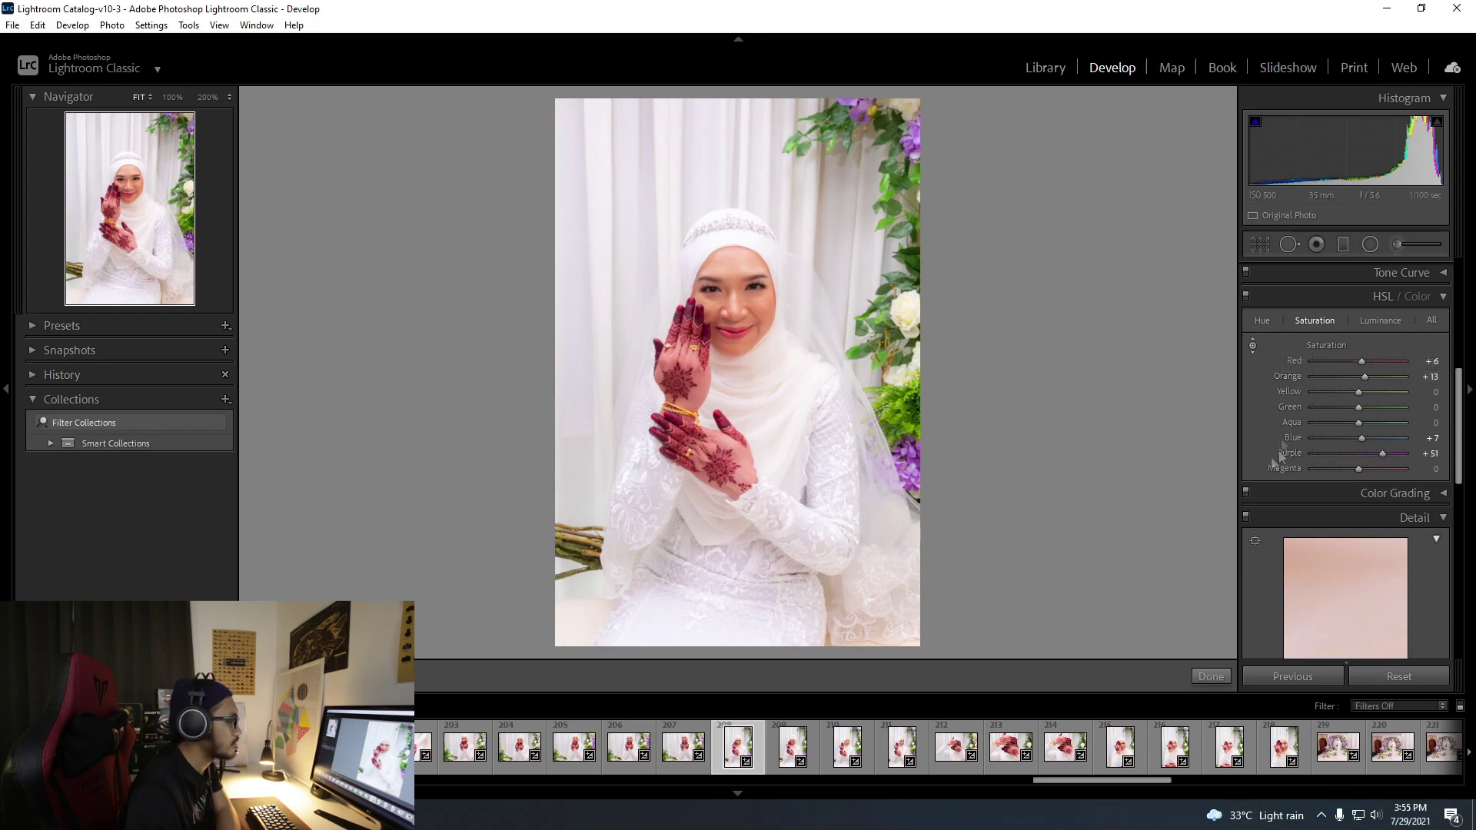
click(1252, 344)
drag(755, 295, 1345, 336)
click(1376, 323)
click(1252, 346)
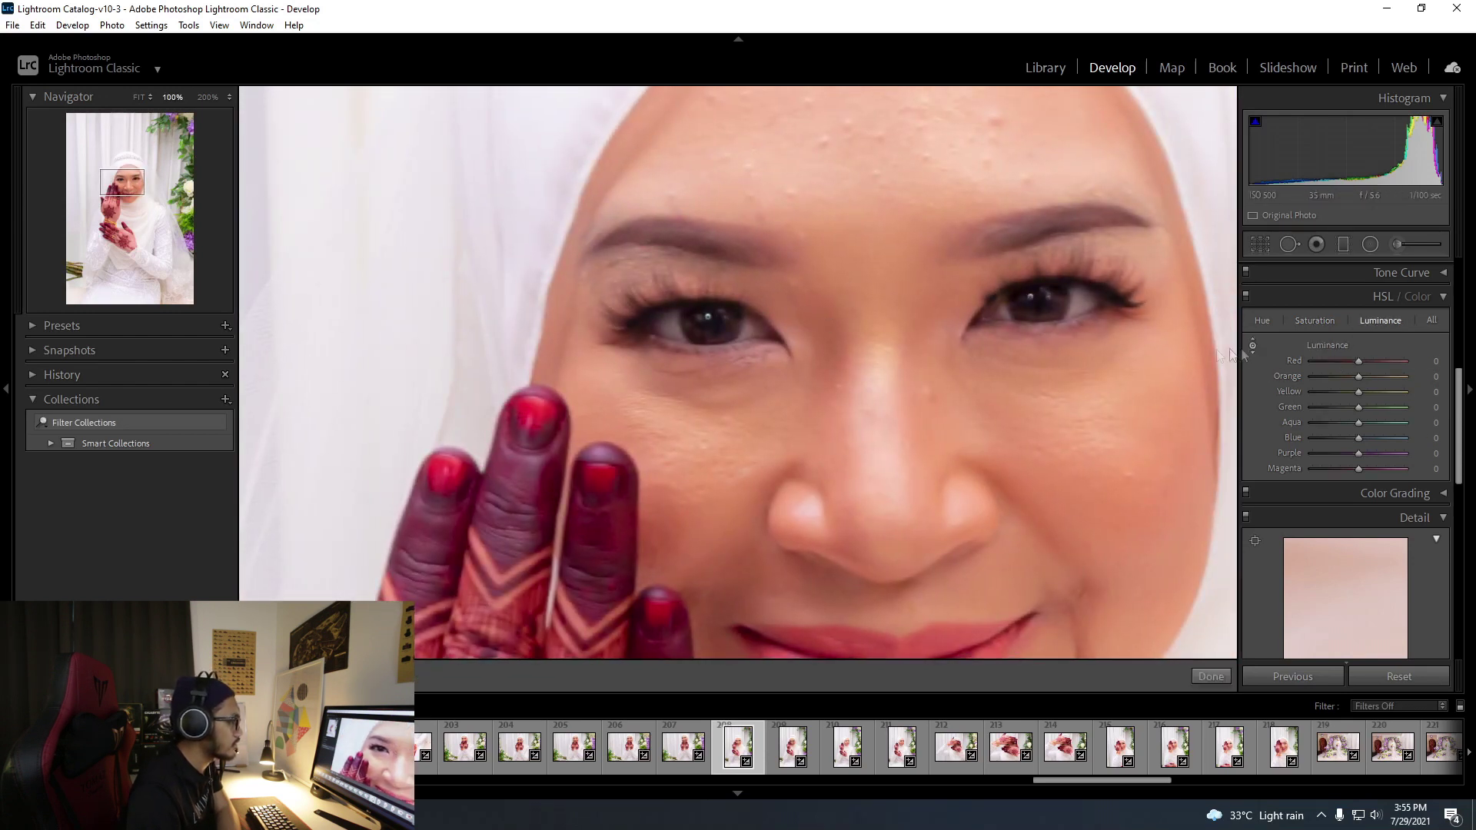
drag(942, 423, 1144, 375)
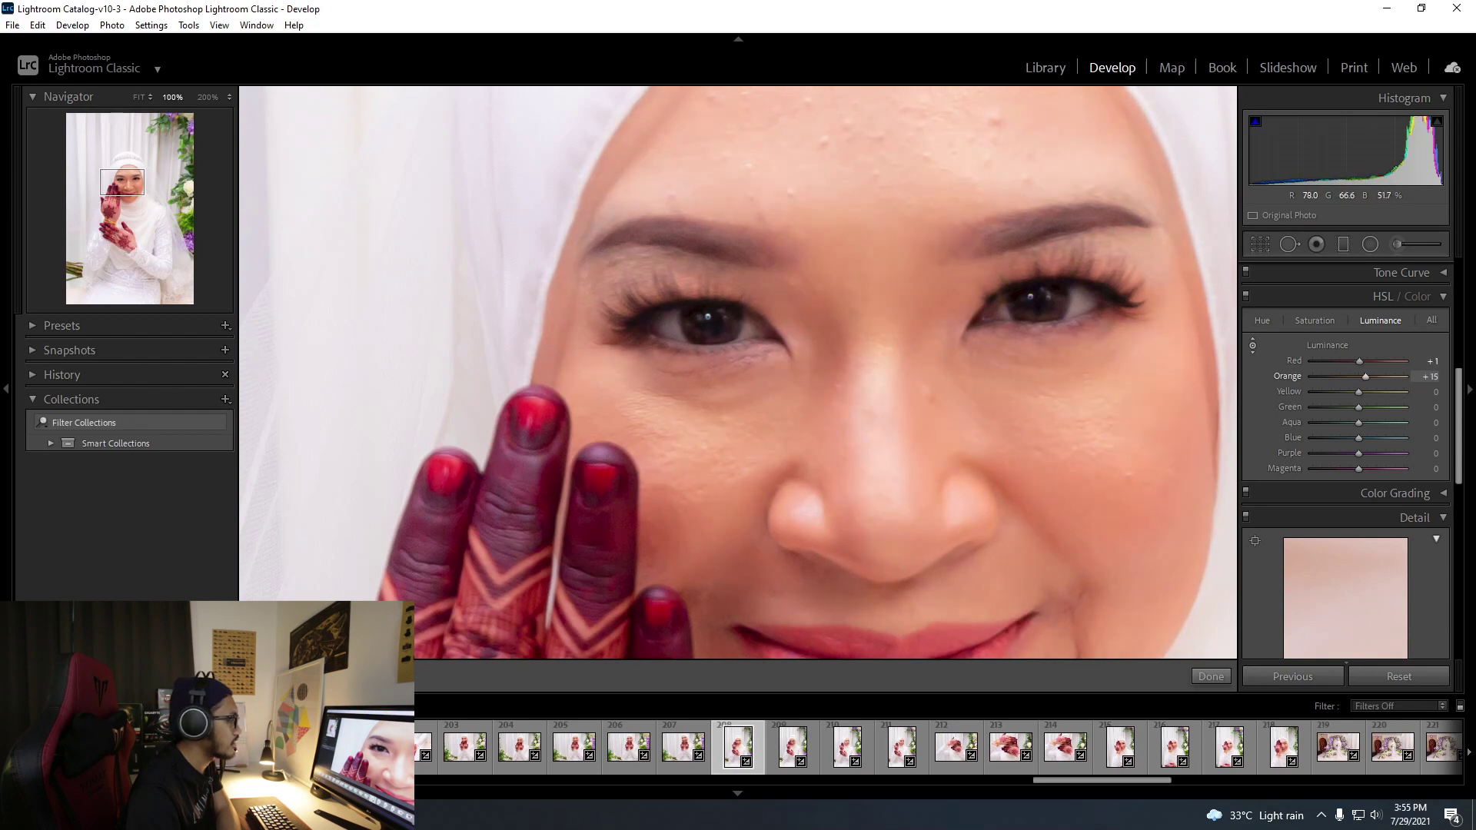
click(1211, 676)
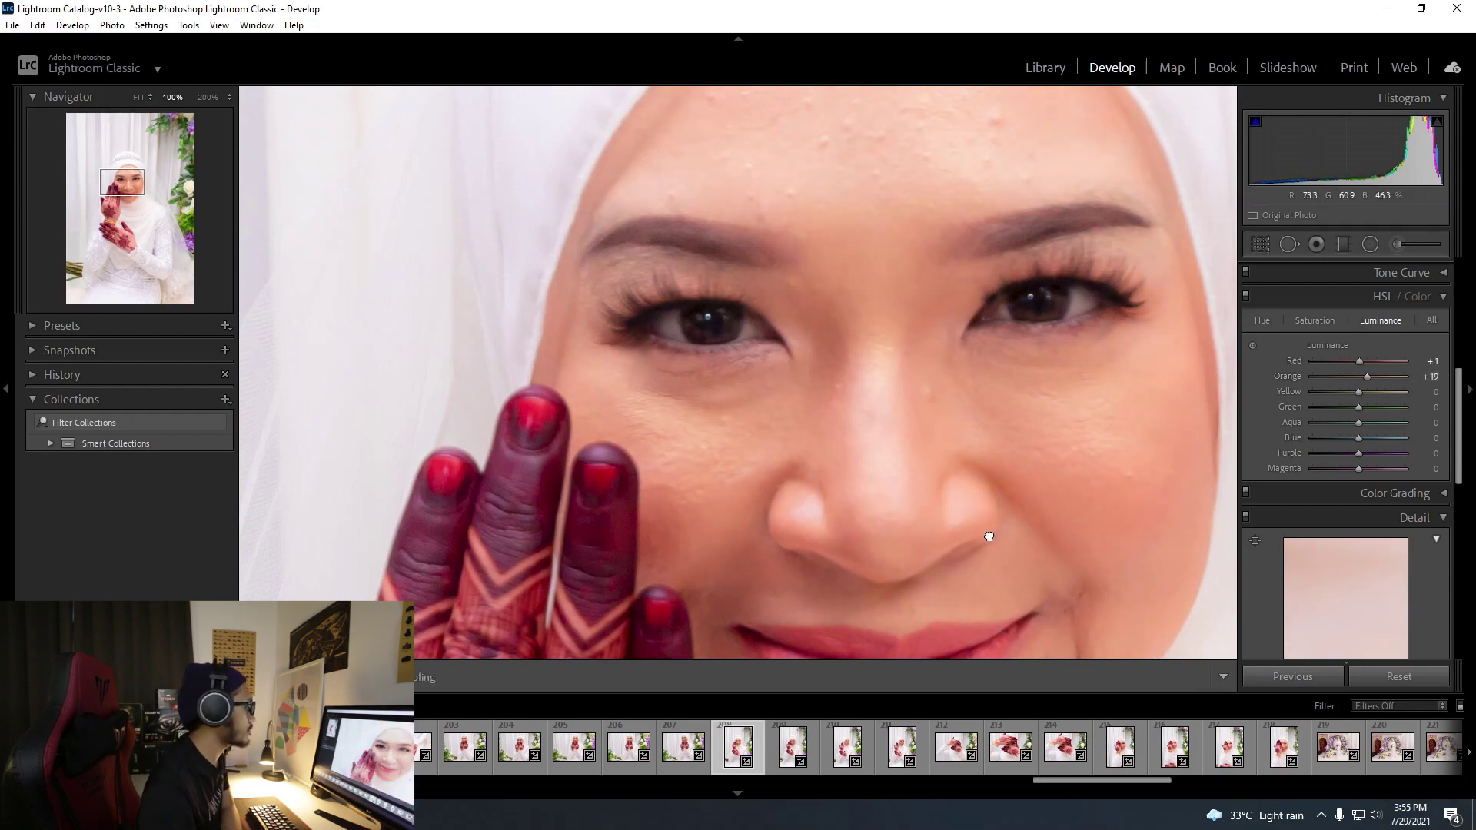
click(961, 511)
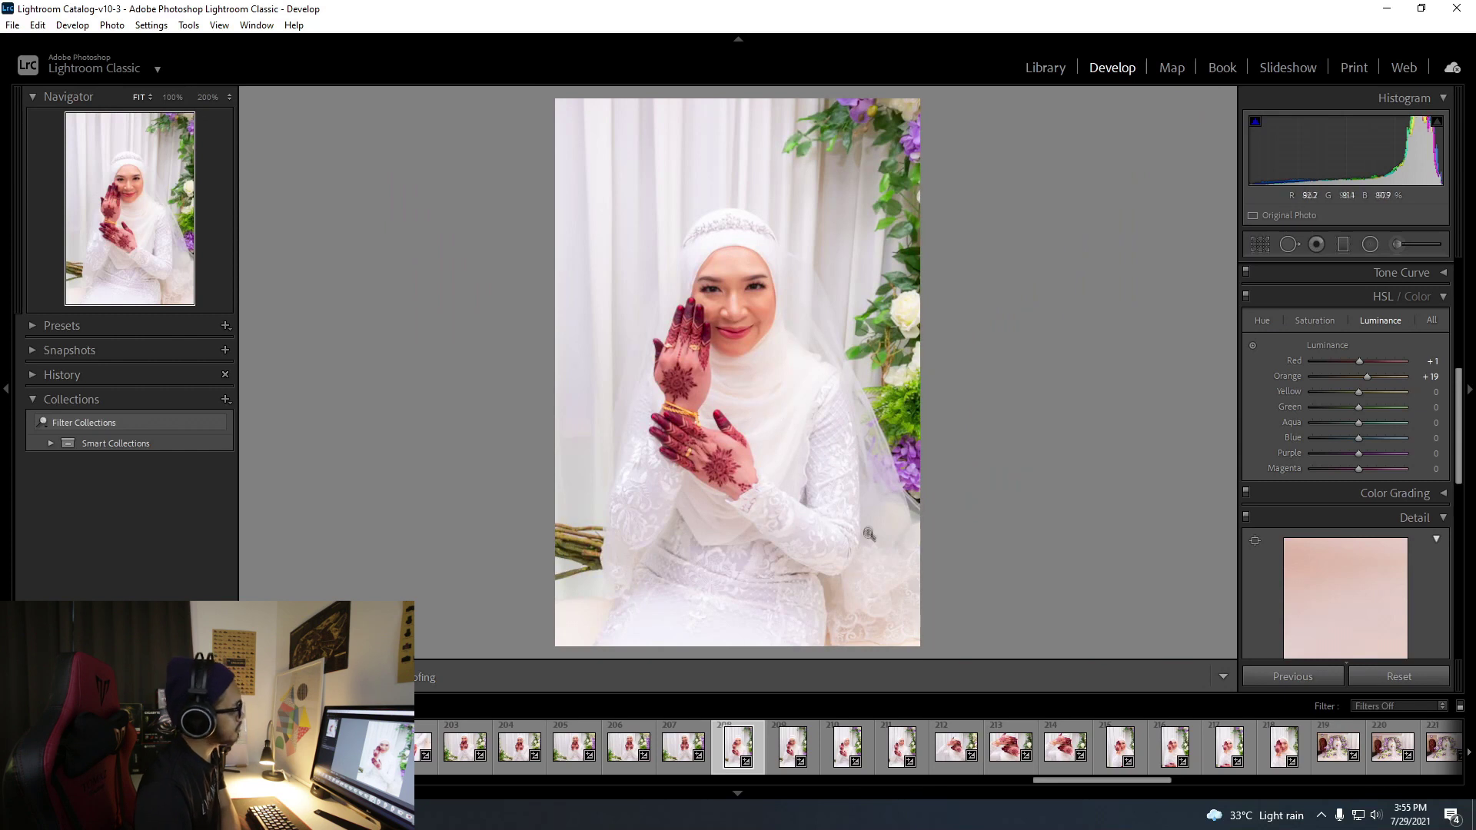
Select all photos and, with photo 216 active, set Luminance to -10 for Orange and -1 for Yellow with Auto Sync.
click(785, 749)
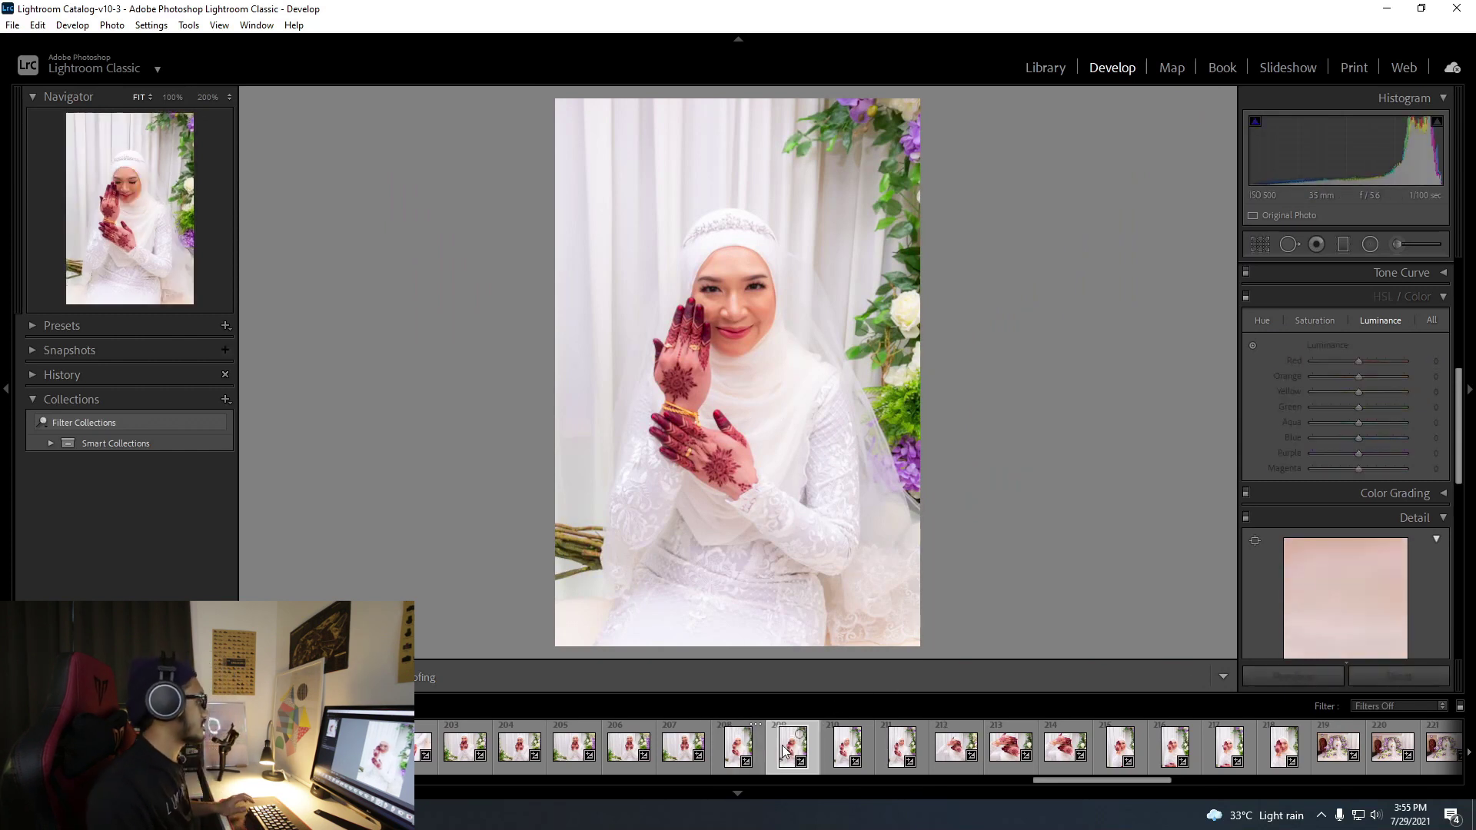
key(Right)
key(Right)
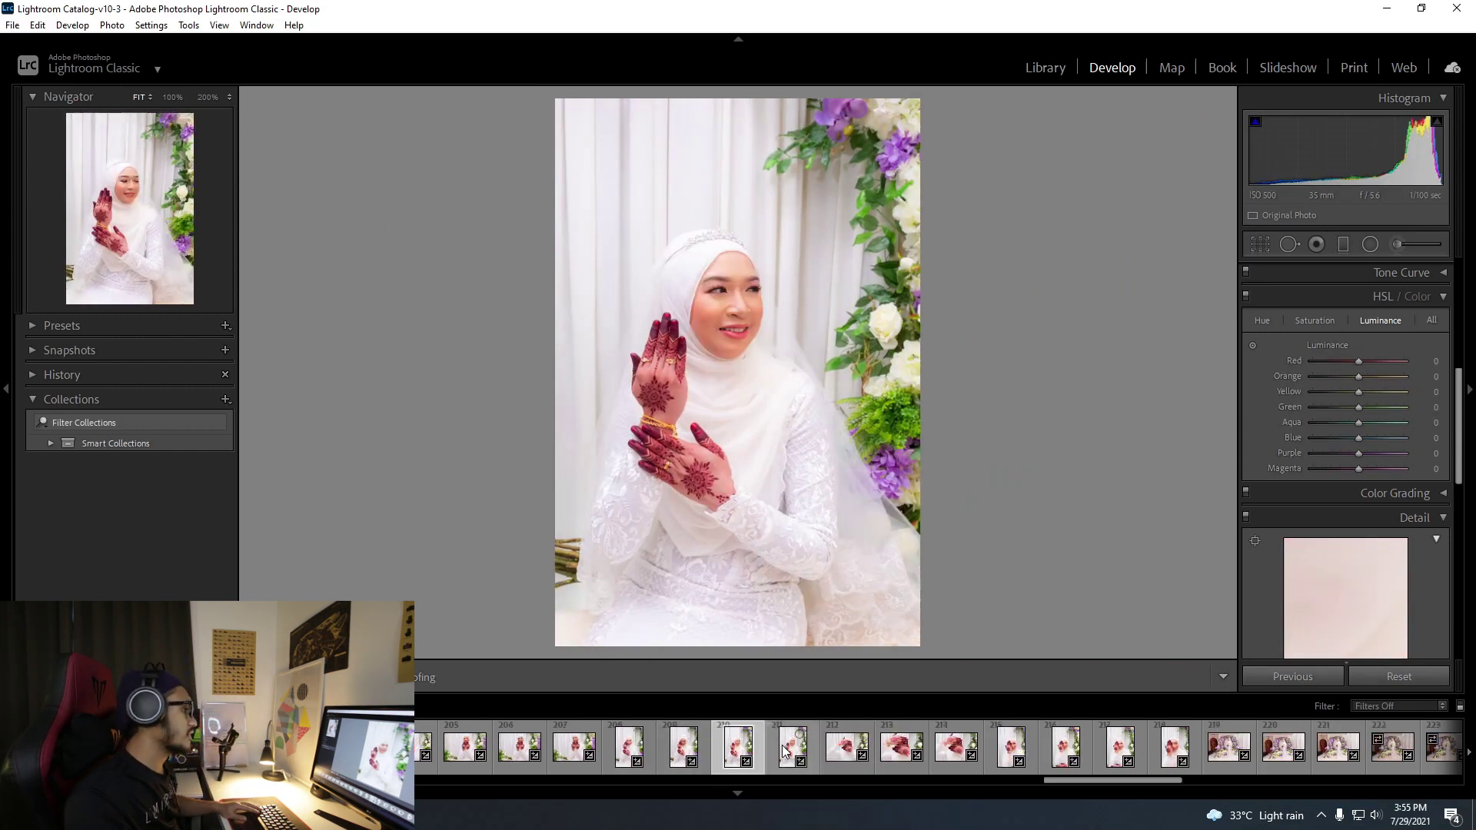
key(Right)
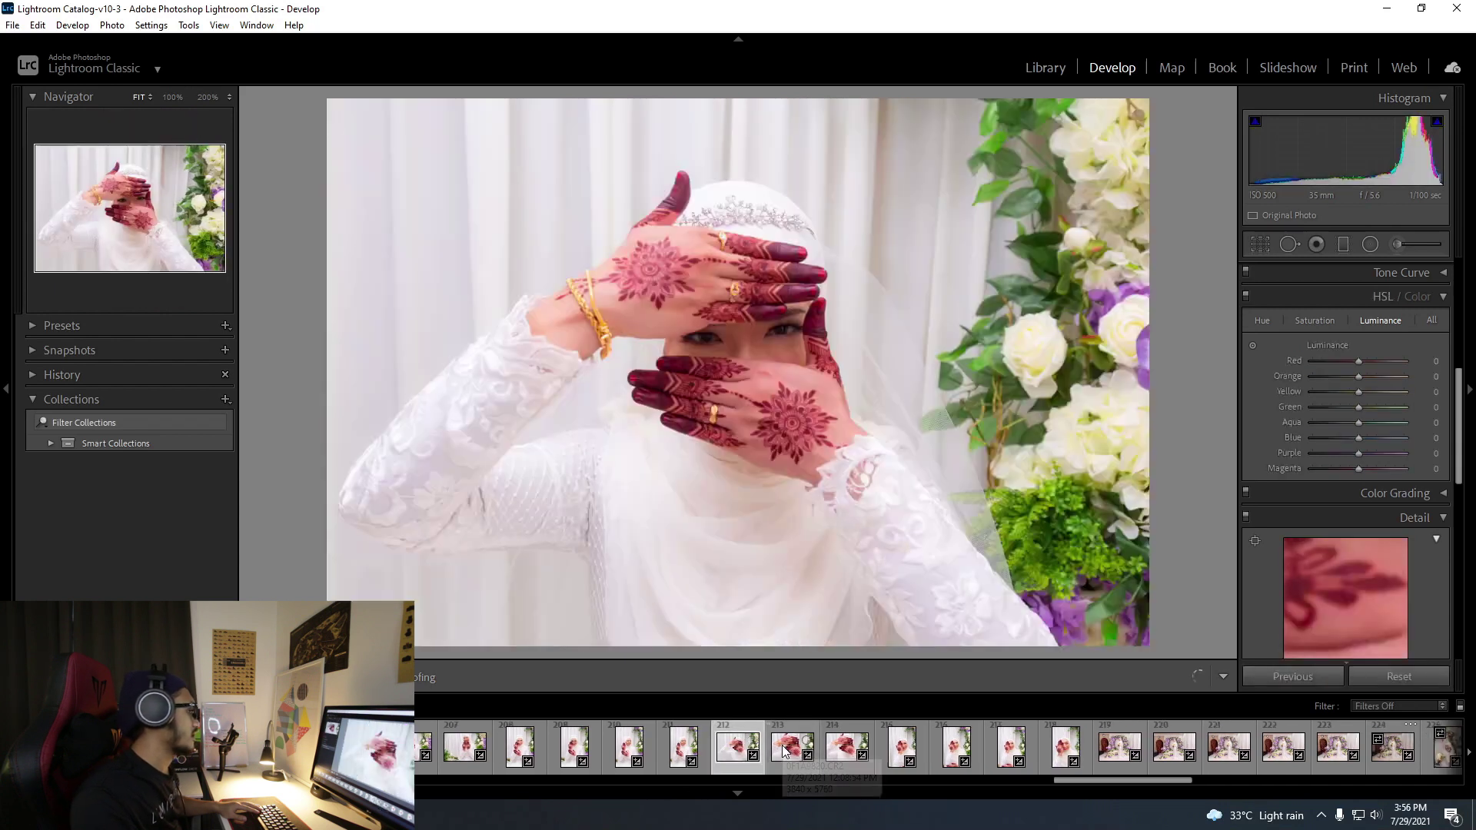
key(Right)
key(Right)
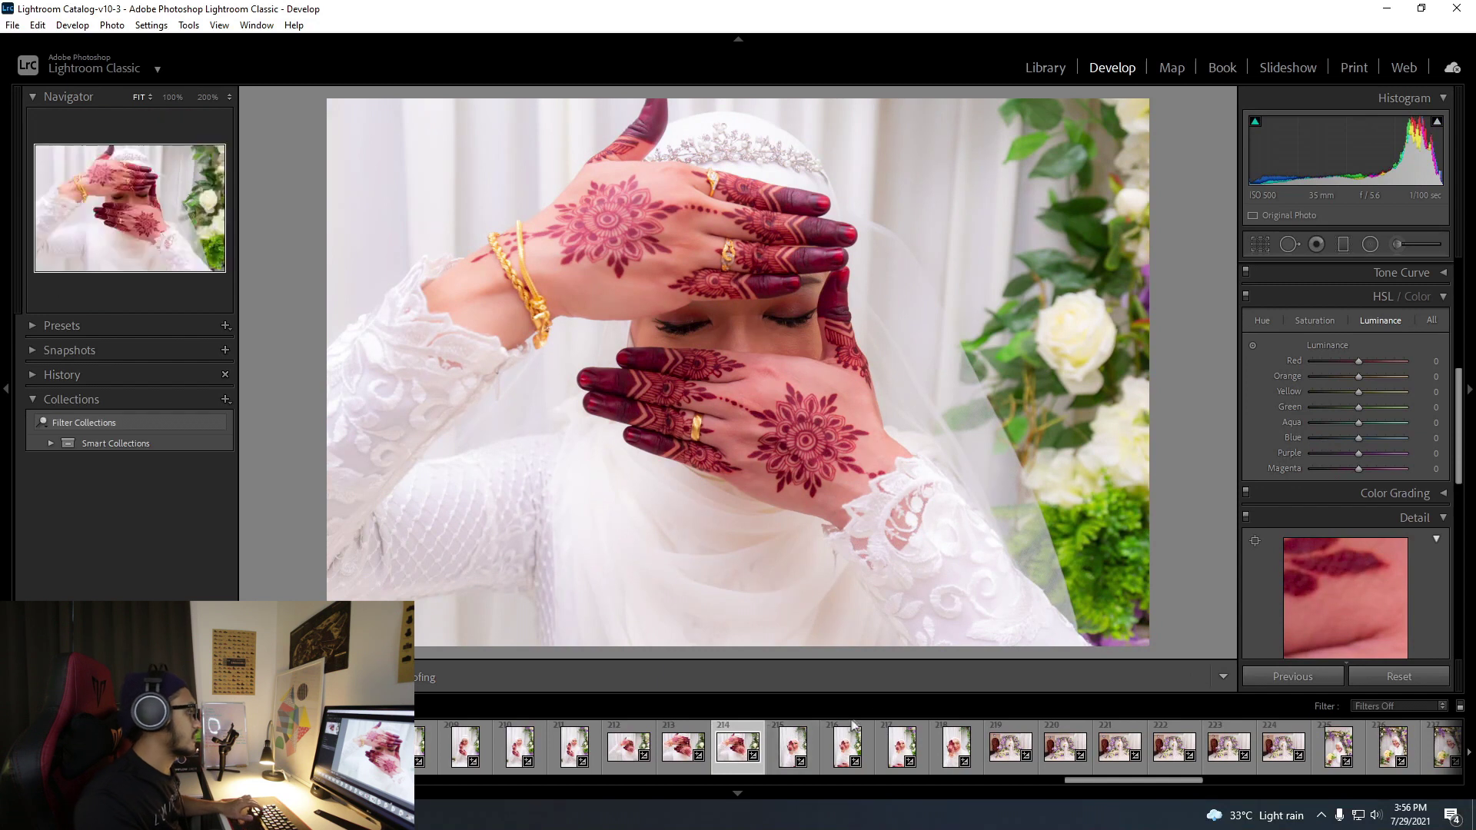
key(ctrl+a)
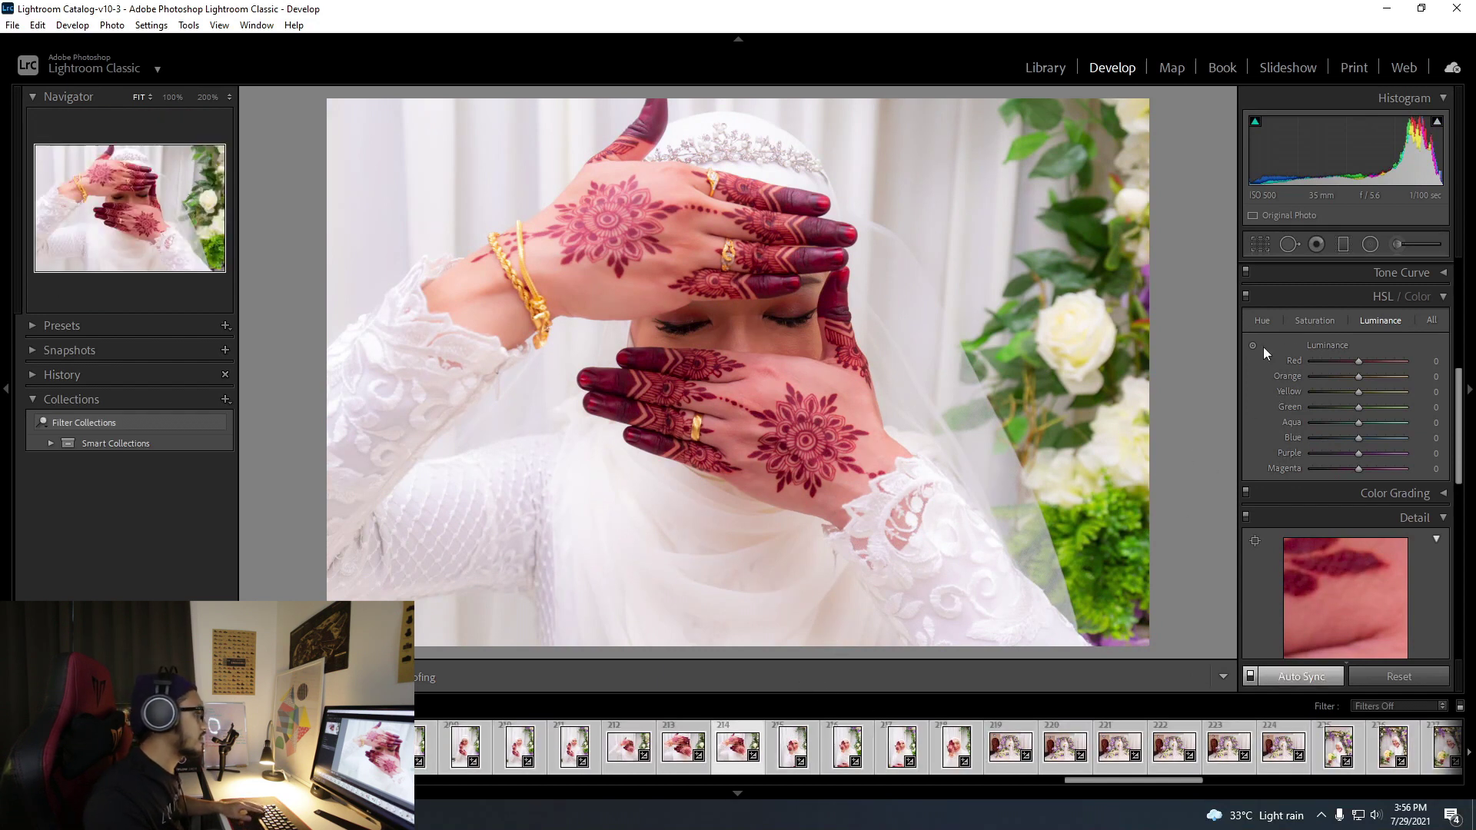
key(Right)
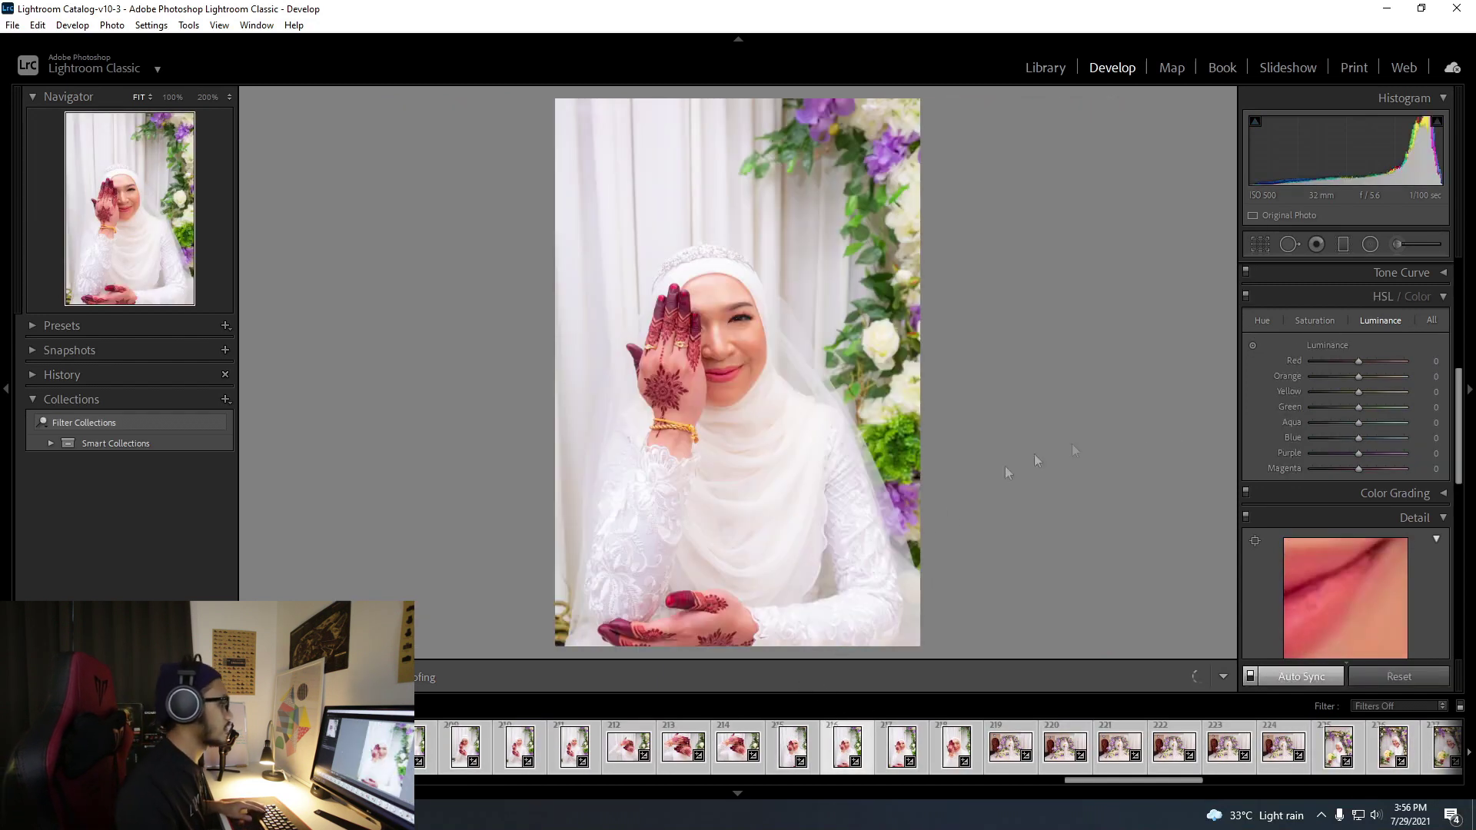
click(1253, 346)
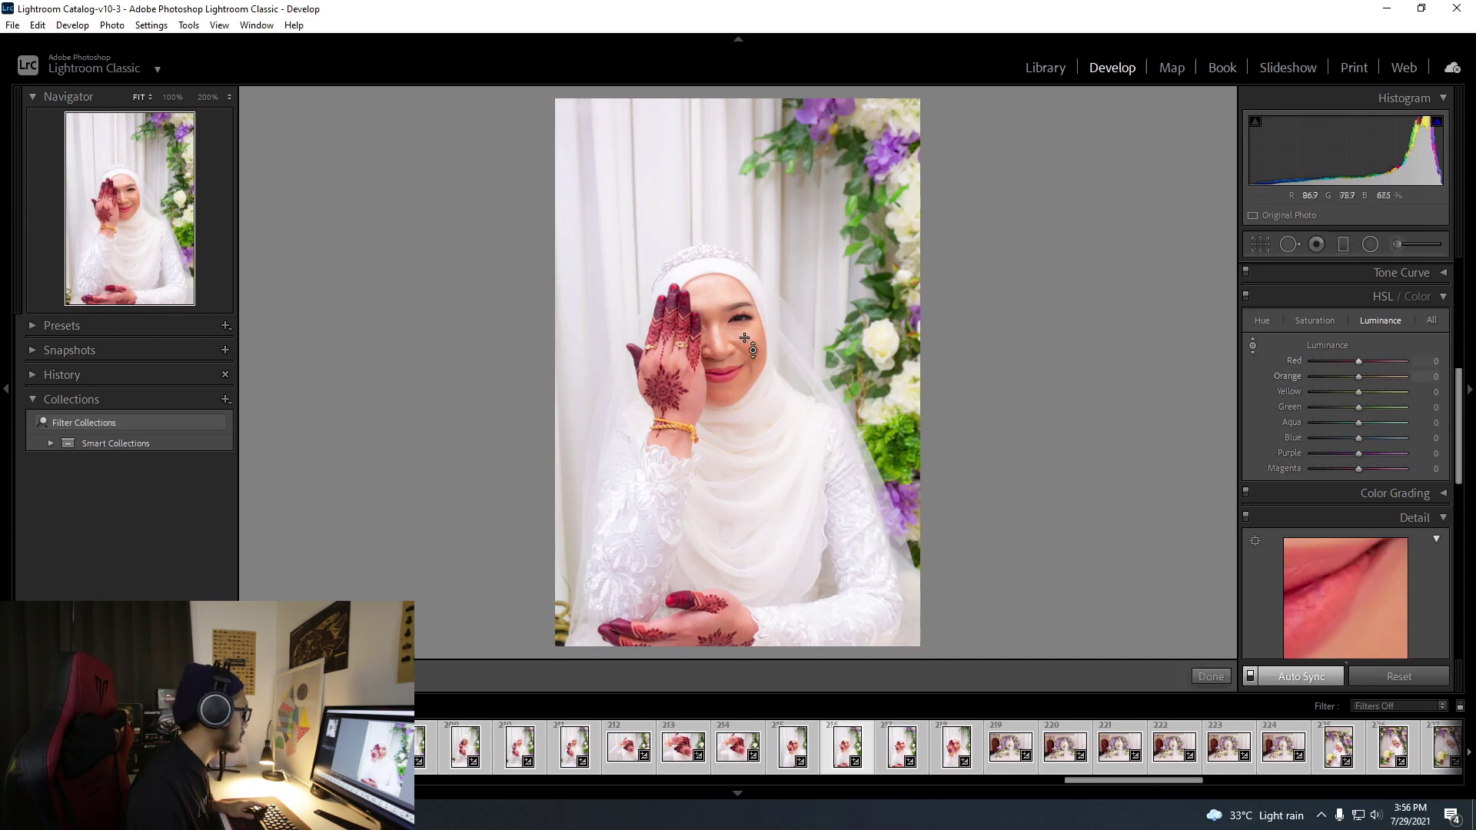
drag(721, 297, 721, 299)
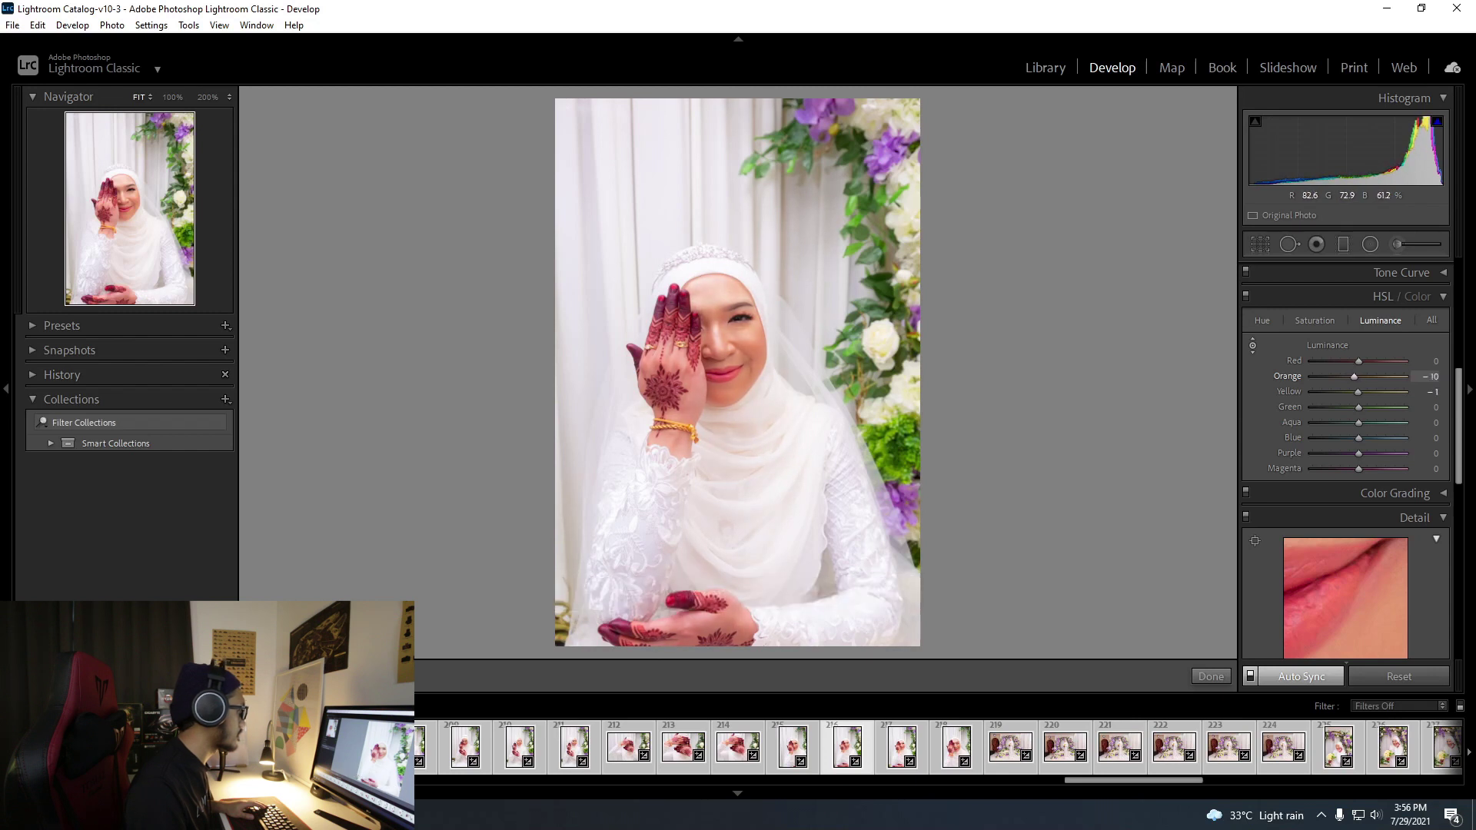
click(1211, 676)
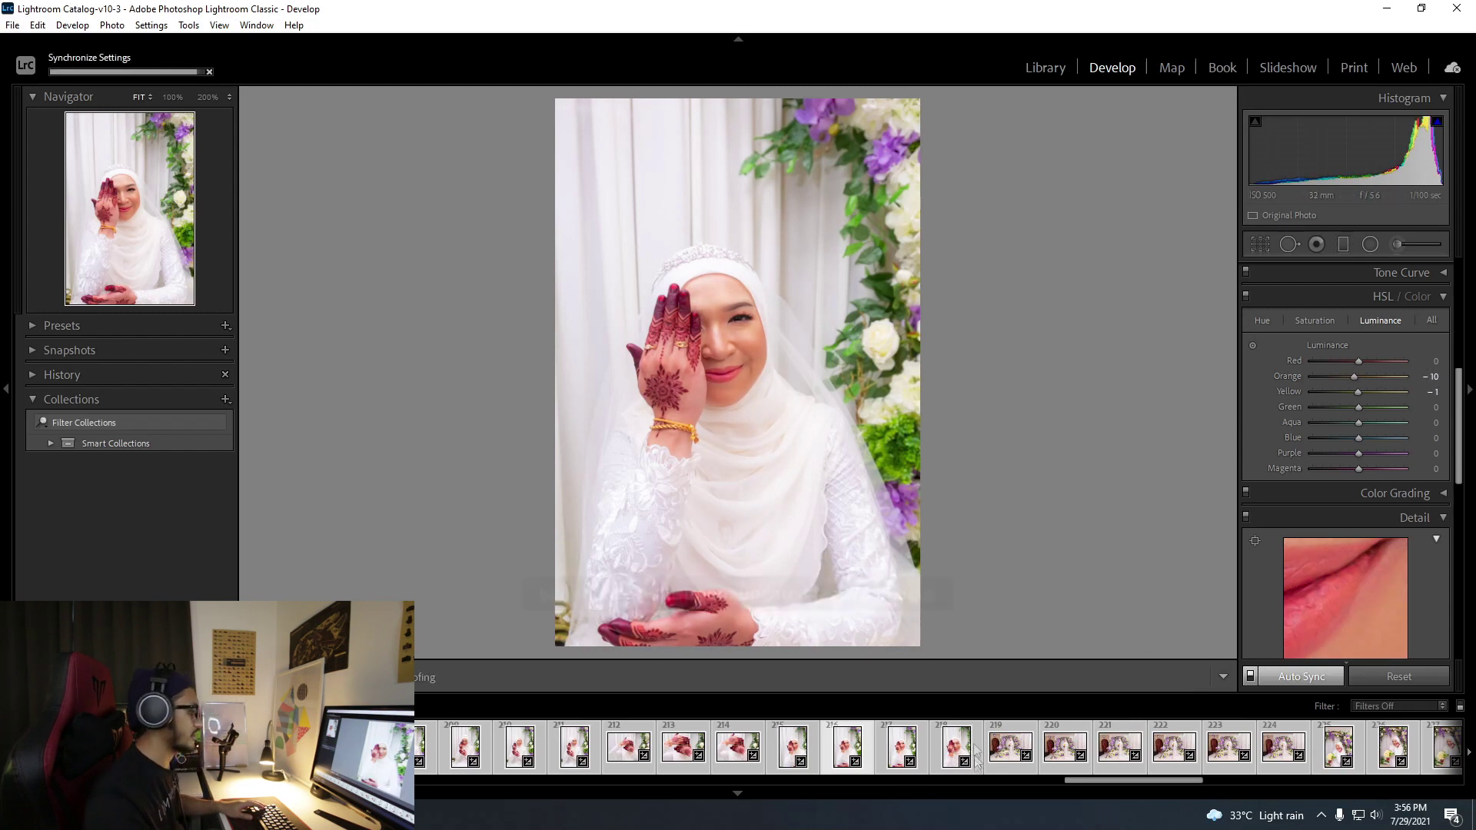
Check how the synced luminance suits later photos, from the standing couple to the purple gift box and the cake.
scroll(884, 750, down, 5)
click(740, 746)
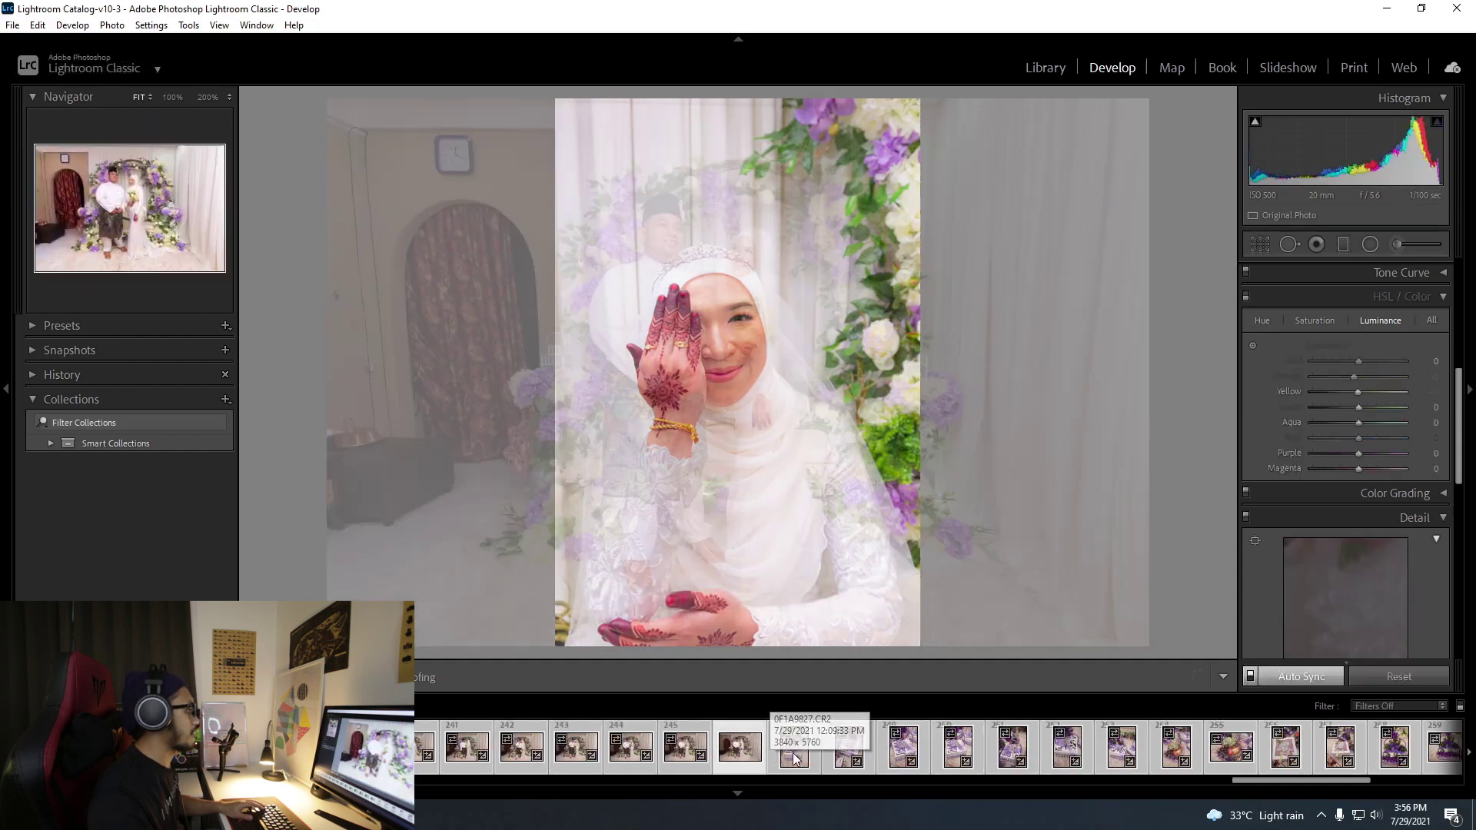
click(796, 758)
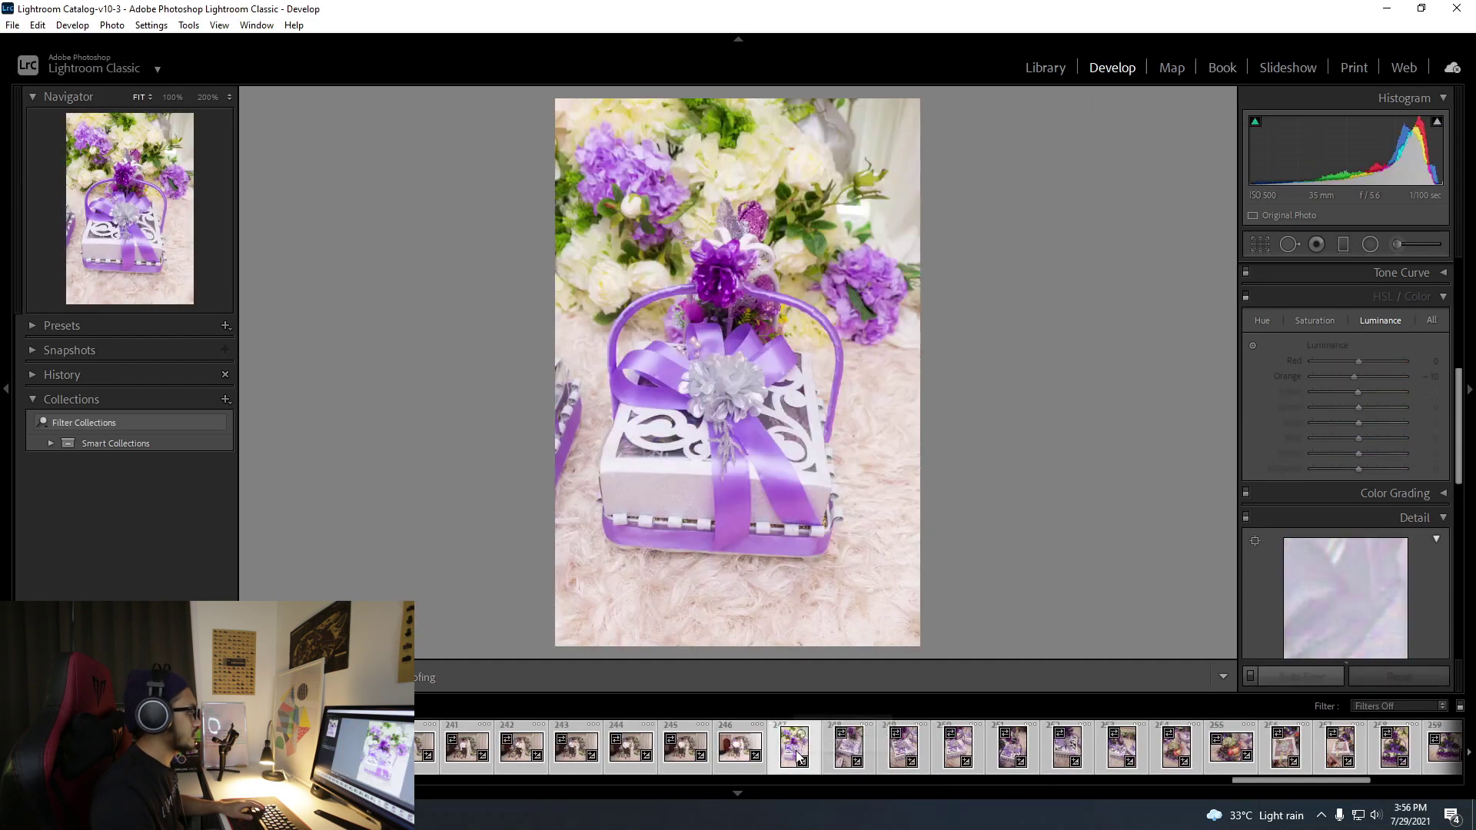
click(848, 748)
scroll(886, 741, down, 1)
click(885, 740)
scroll(884, 746, down, 2)
click(883, 753)
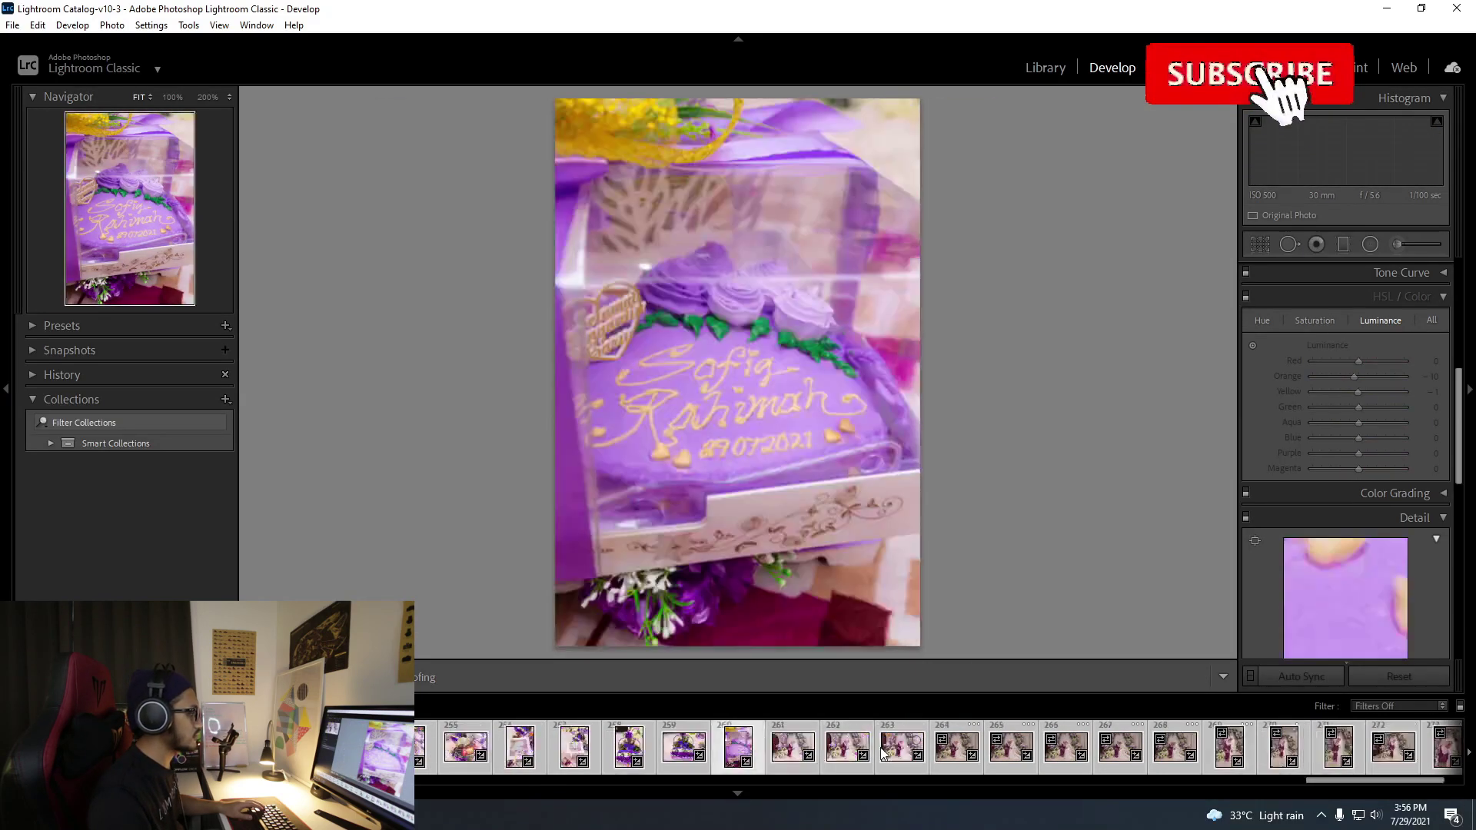
Review the shots of the bride with the guest in purple up to photo 269 and inspect its Basic settings.
scroll(882, 753, down, 1)
click(883, 753)
scroll(883, 752, down, 1)
click(883, 752)
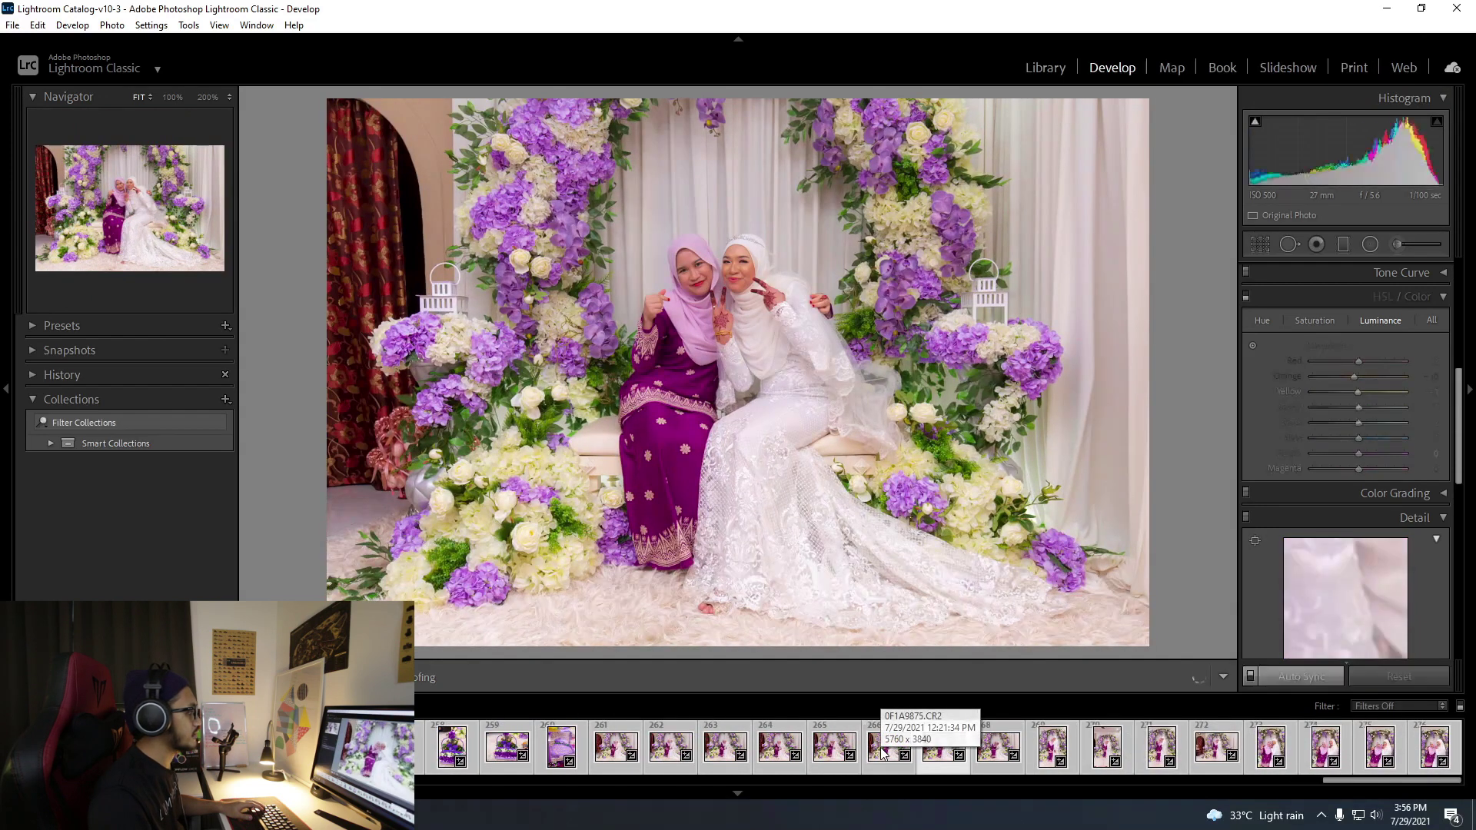
key(Right)
key(Right)
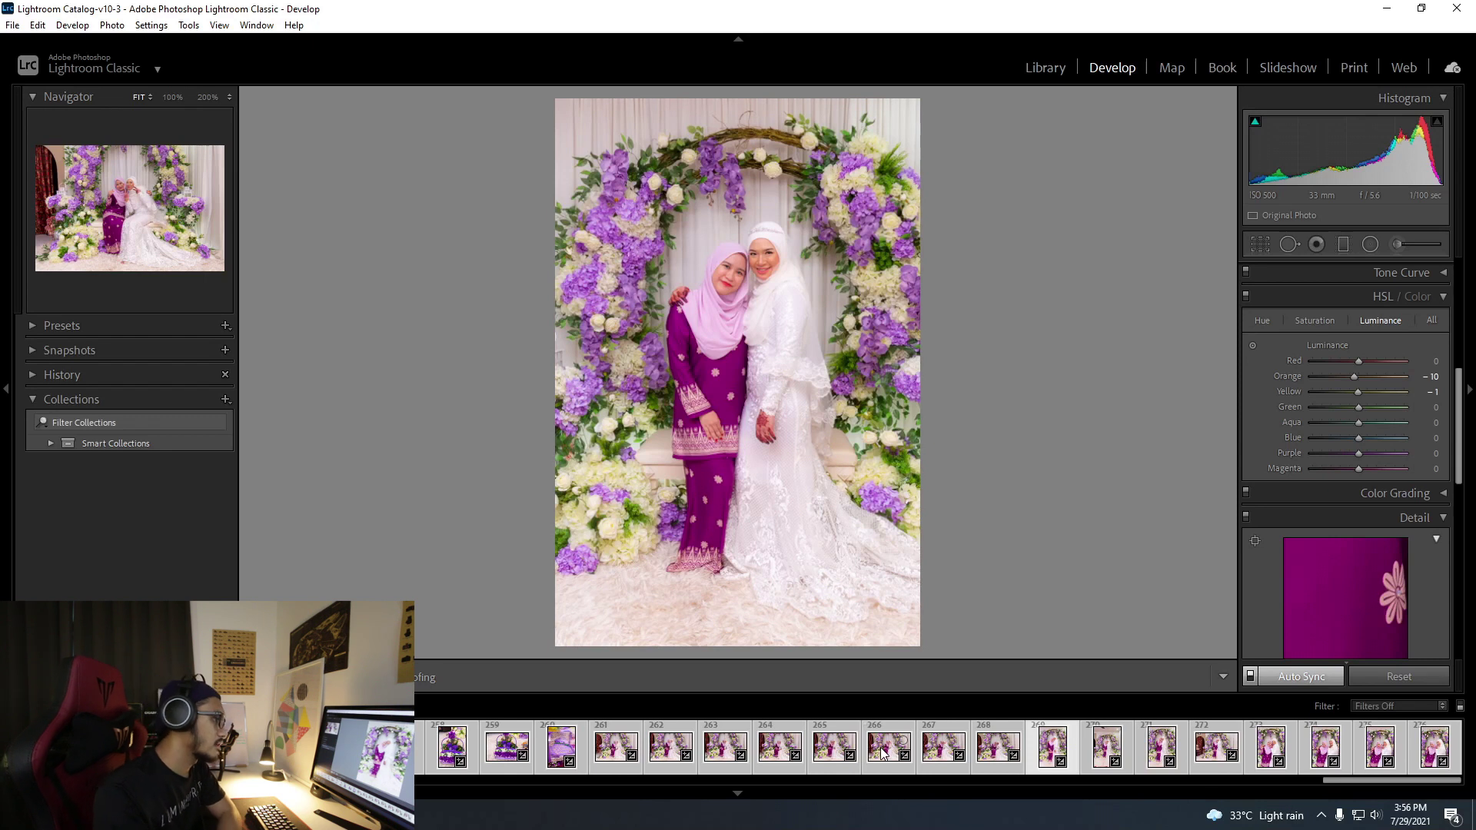
scroll(1373, 547, up, 5)
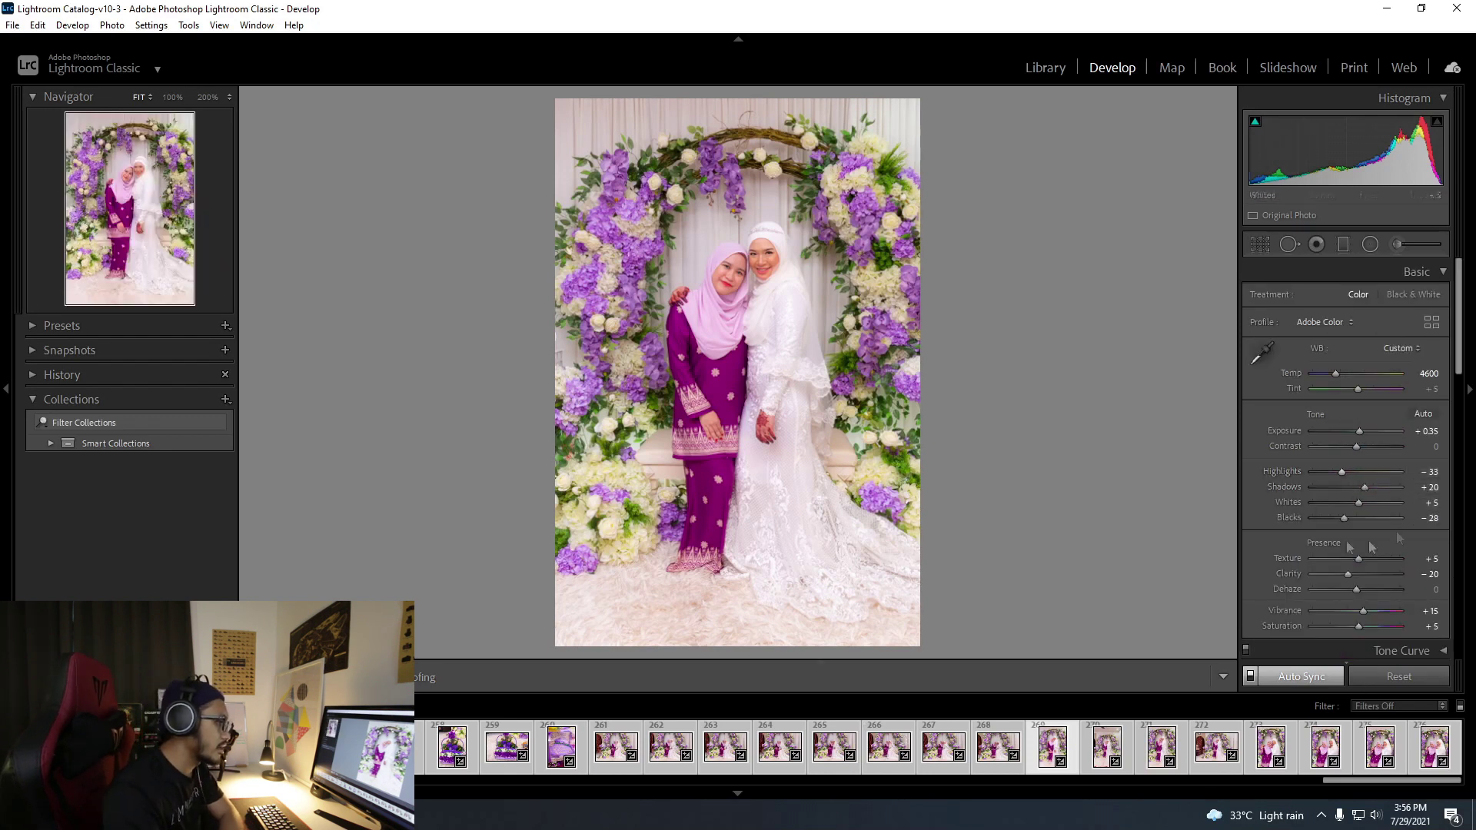
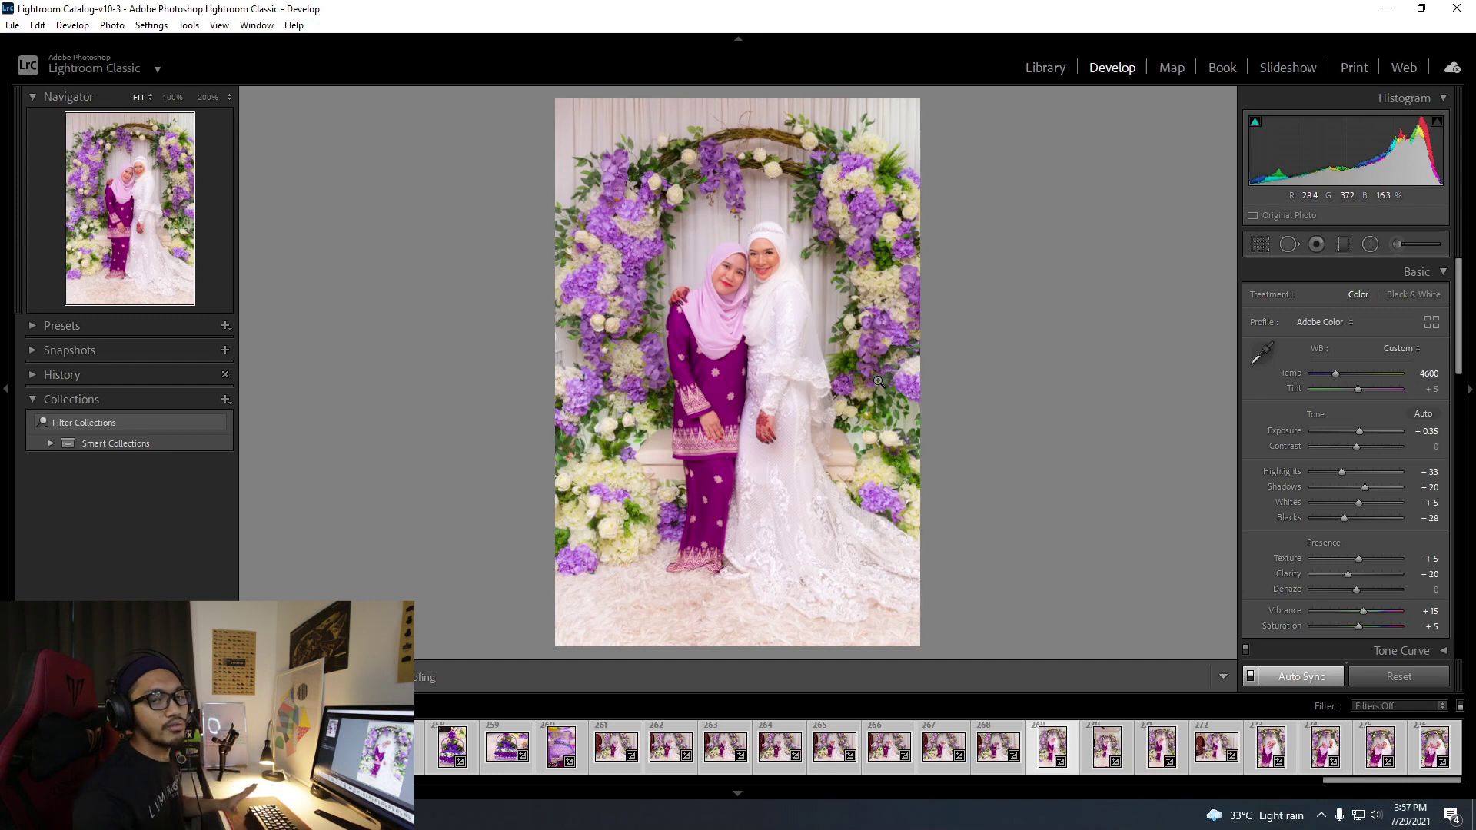
Check the remaining shots of the bride with the guest in purple through the set's end, and return to the early group photos.
key(Right)
key(Right)
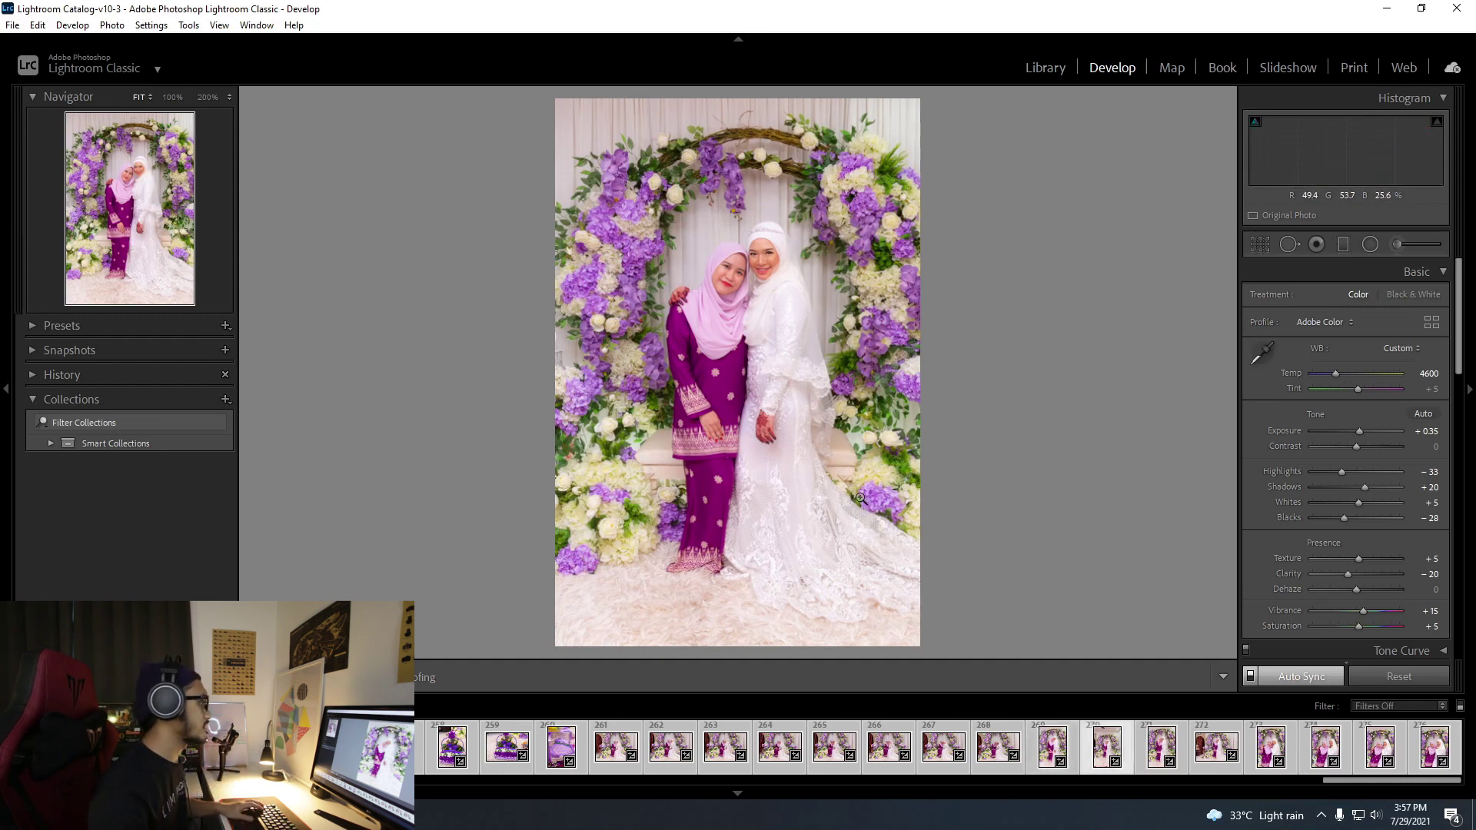
key(Right)
key(Right)
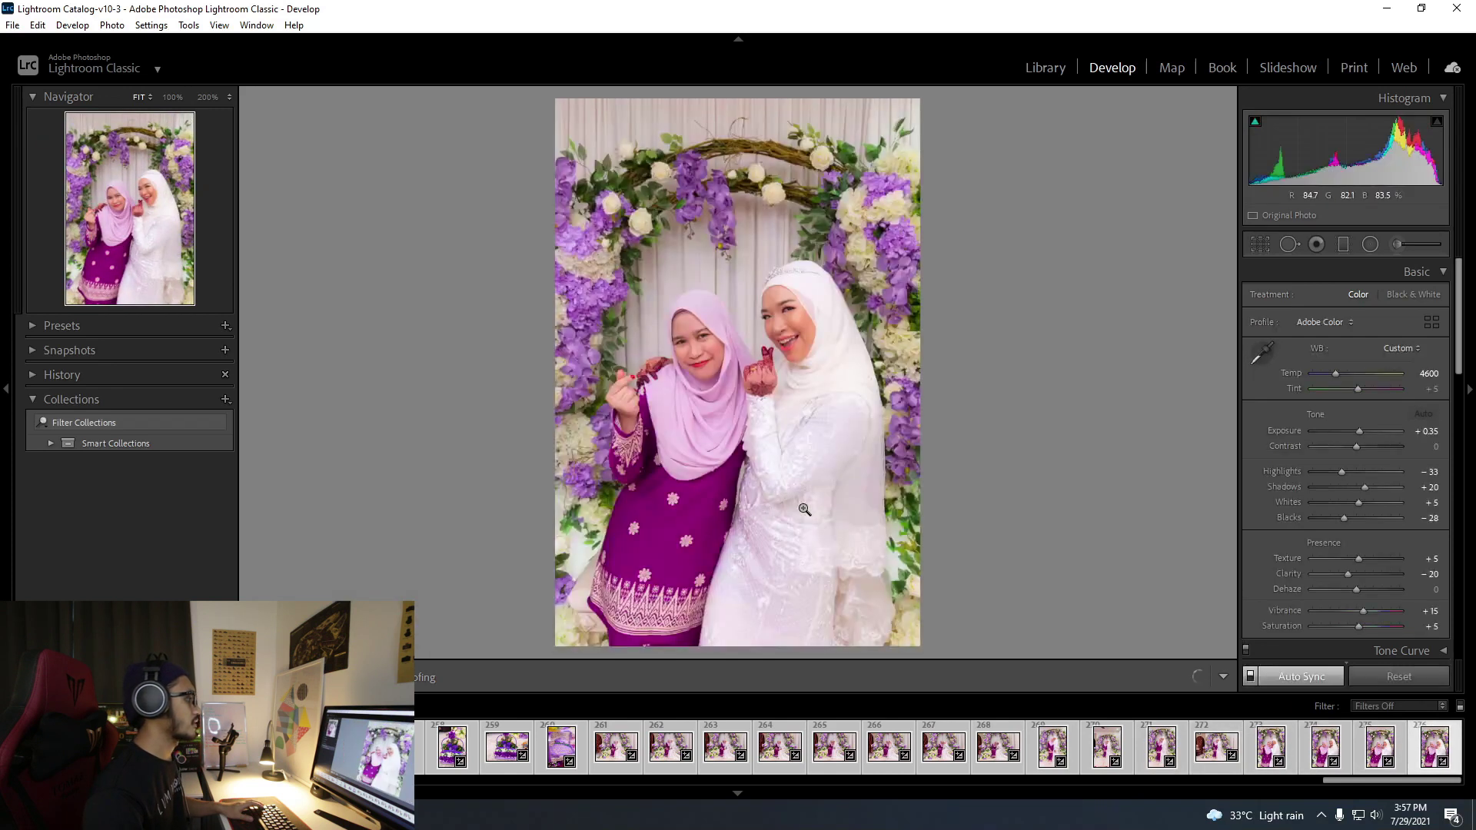
key(Right)
key(Right)
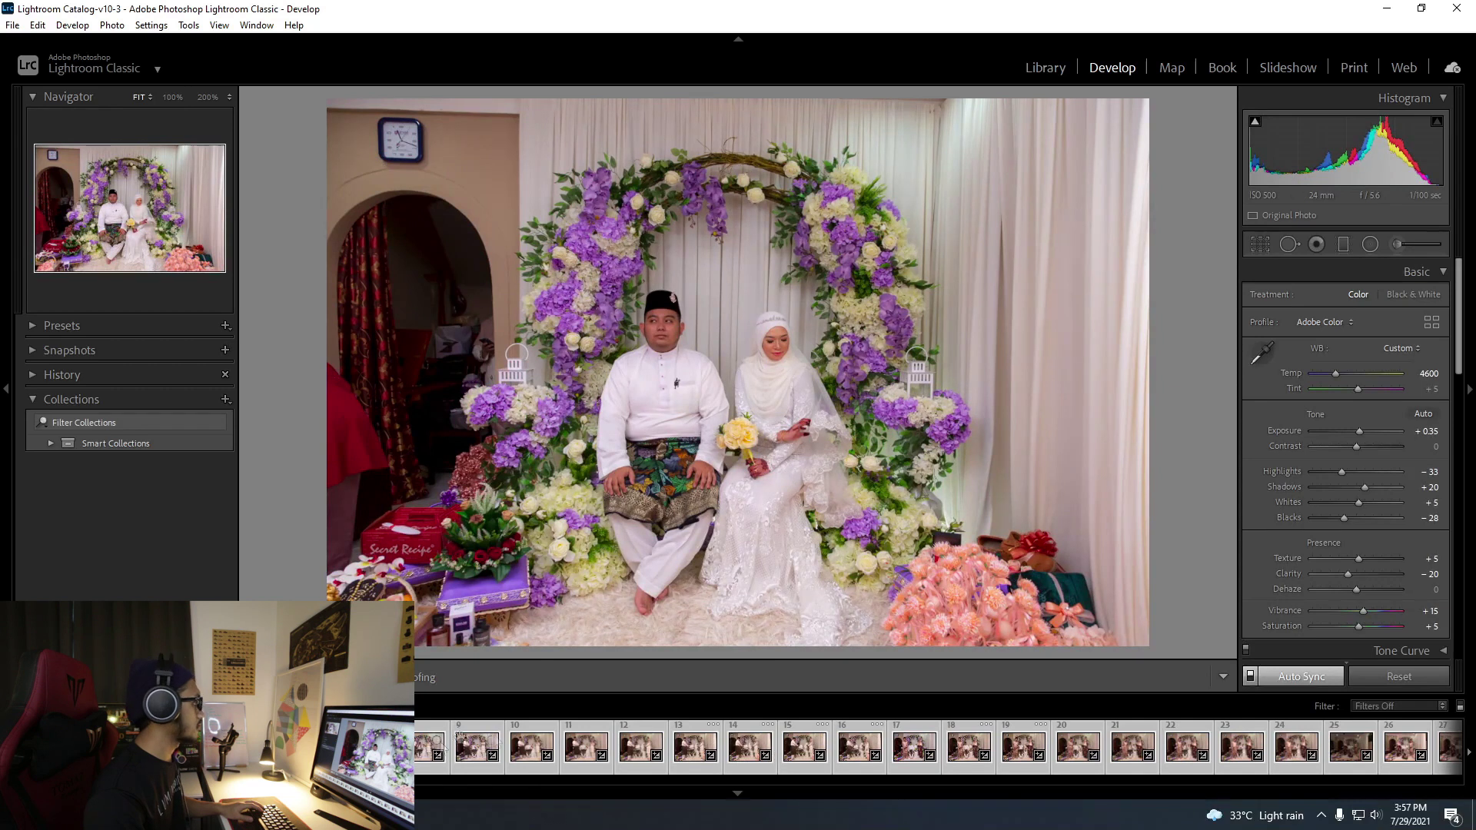
click(429, 752)
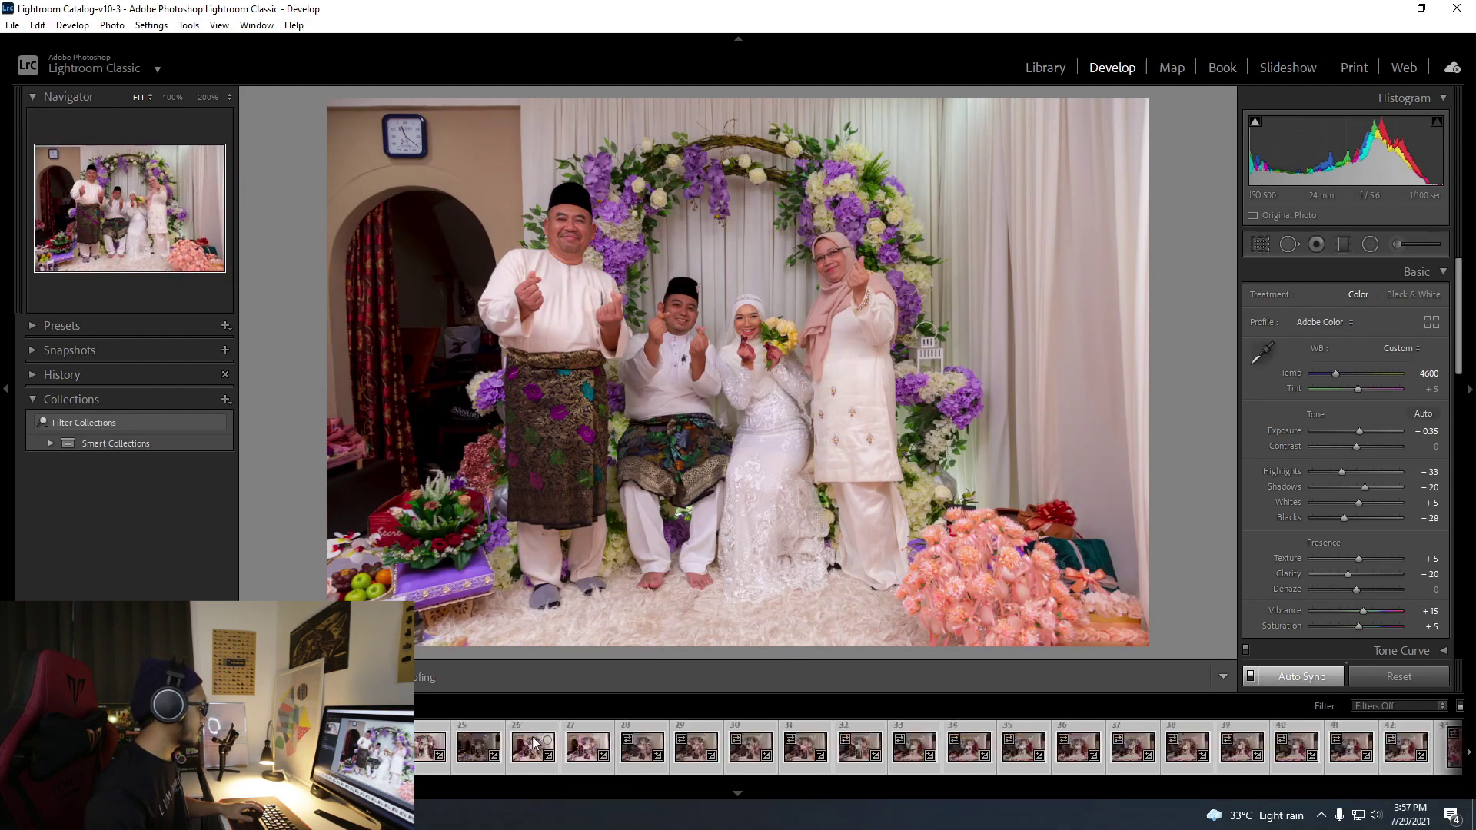
Clear the selection, select from an early seated-couple shot through photo 42, and sync Exposure +0.70 and Shadows +26 across them.
key(ctrl+d)
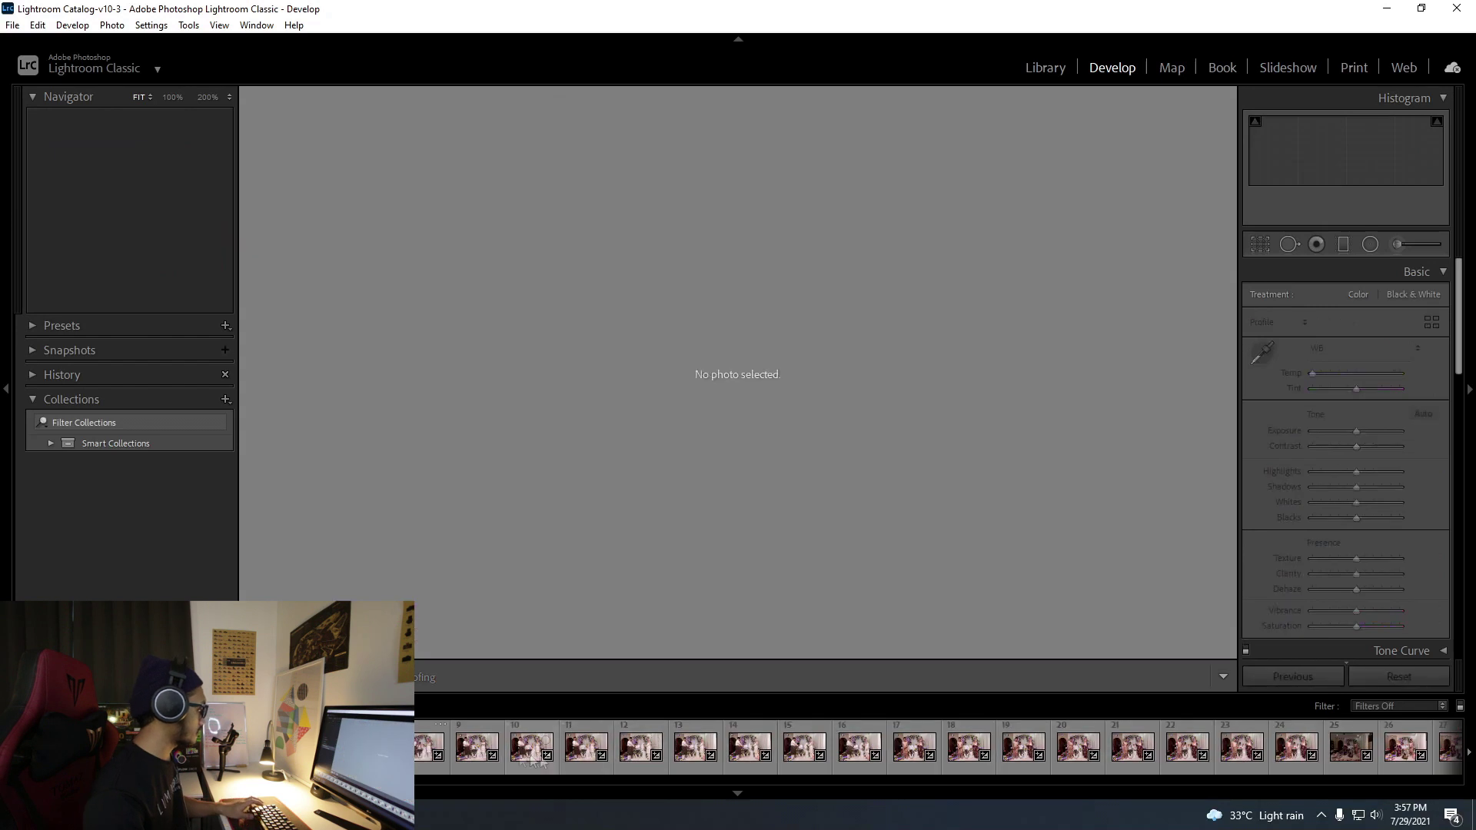
click(638, 745)
scroll(637, 743, down, 5)
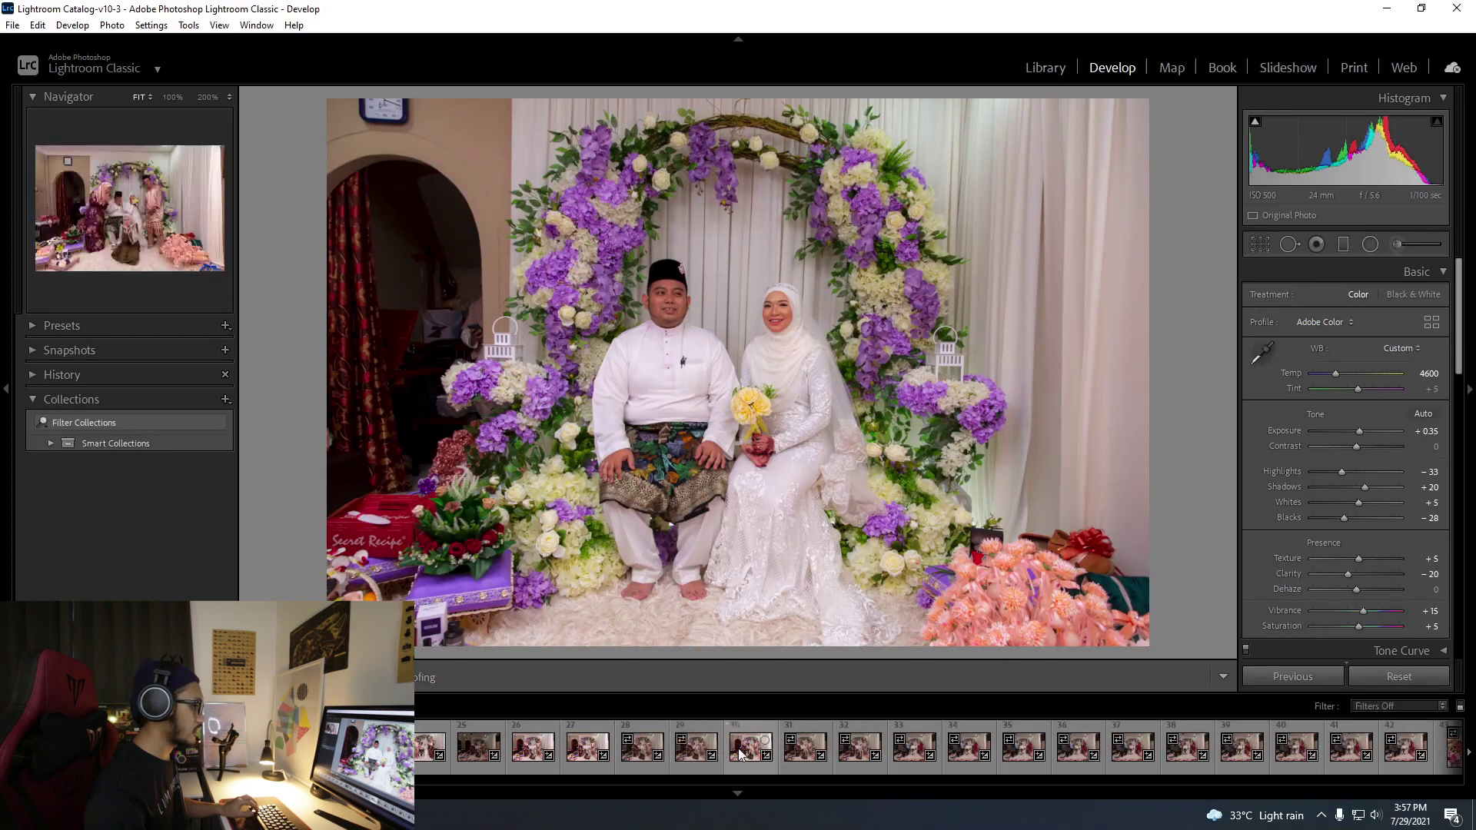
click(738, 750)
scroll(734, 754, up, 5)
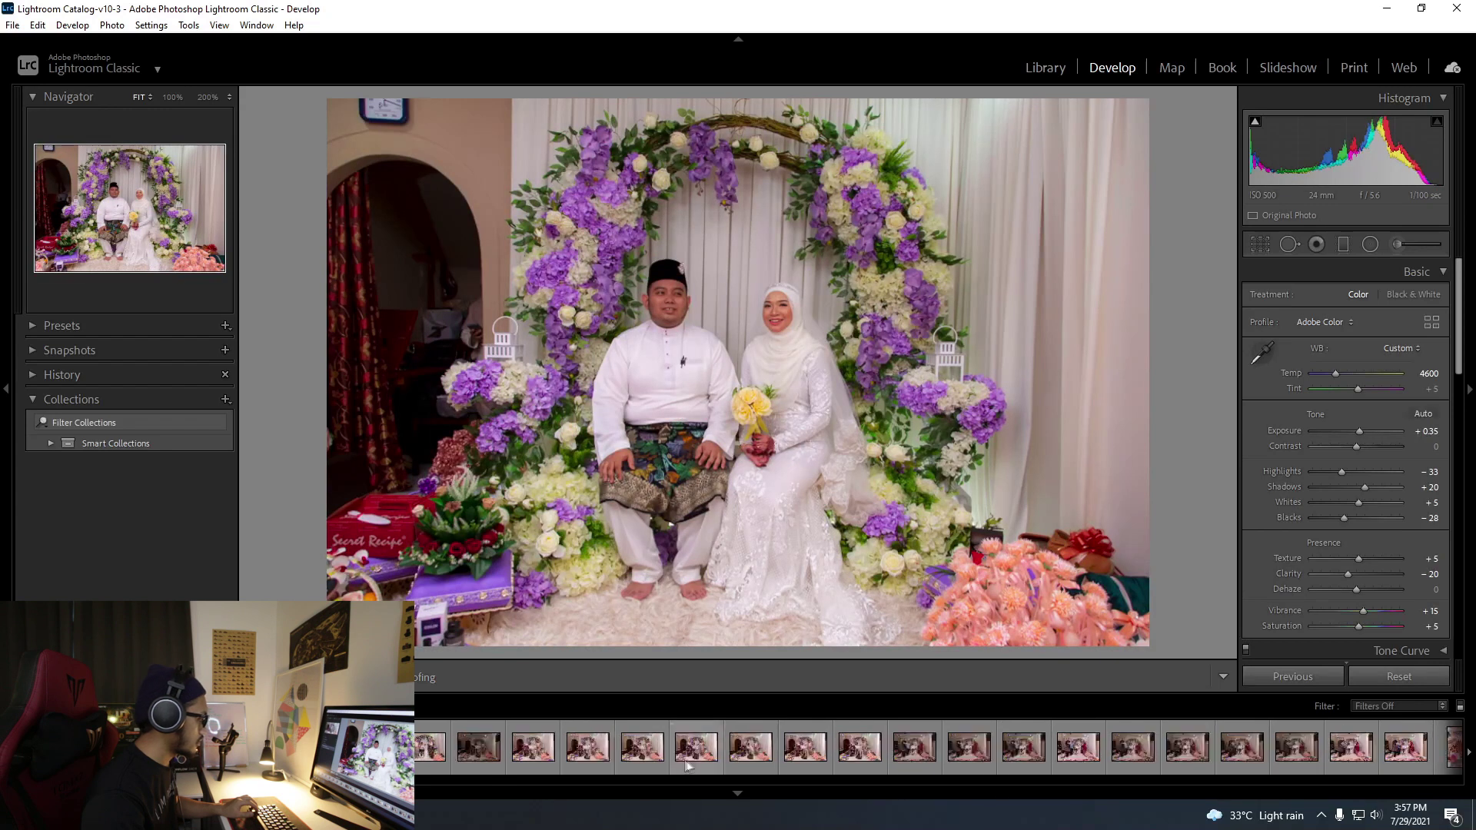
scroll(688, 758, down, 10)
scroll(862, 750, up, 4)
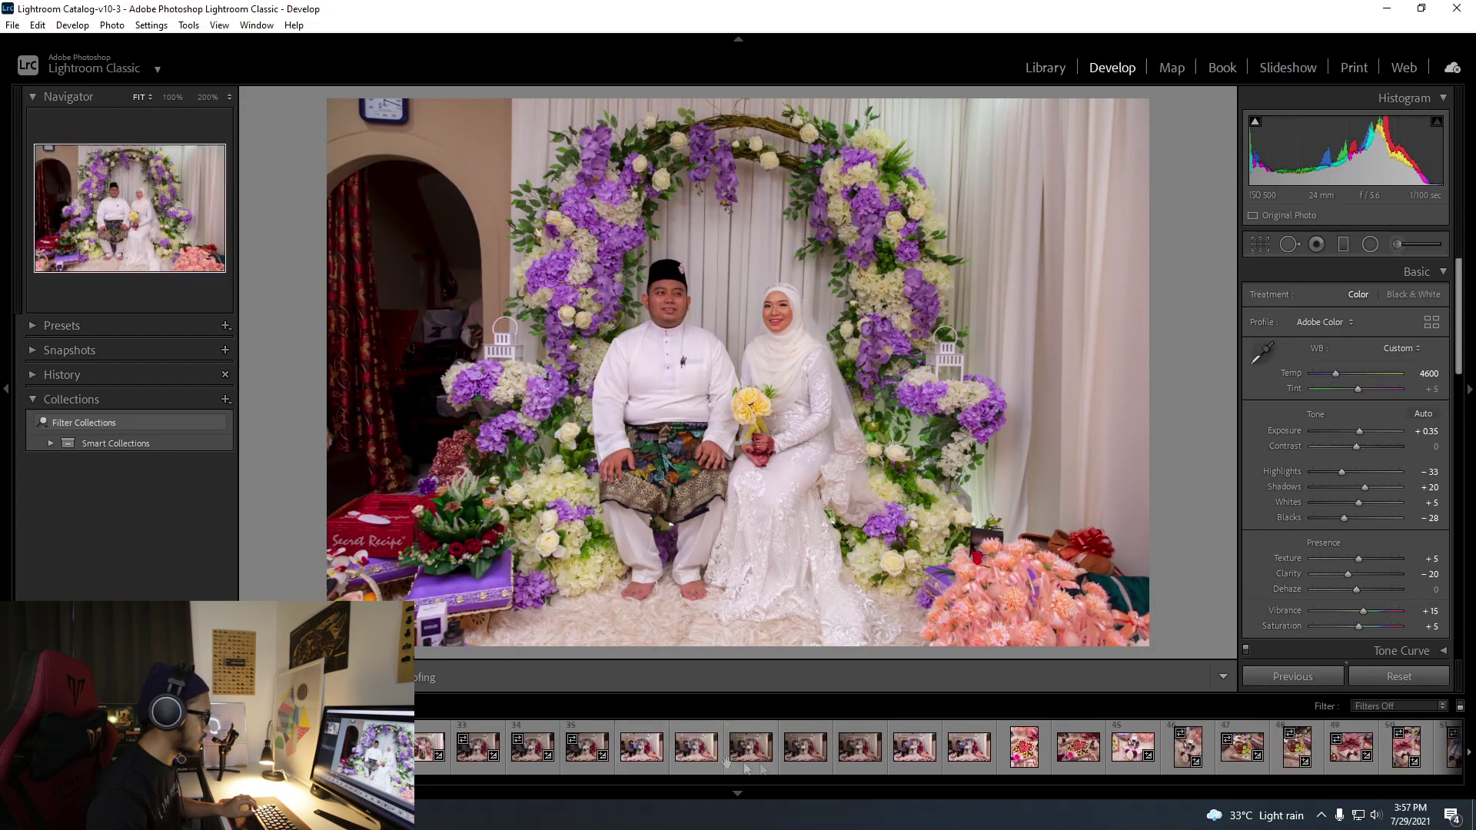
shift+click(963, 752)
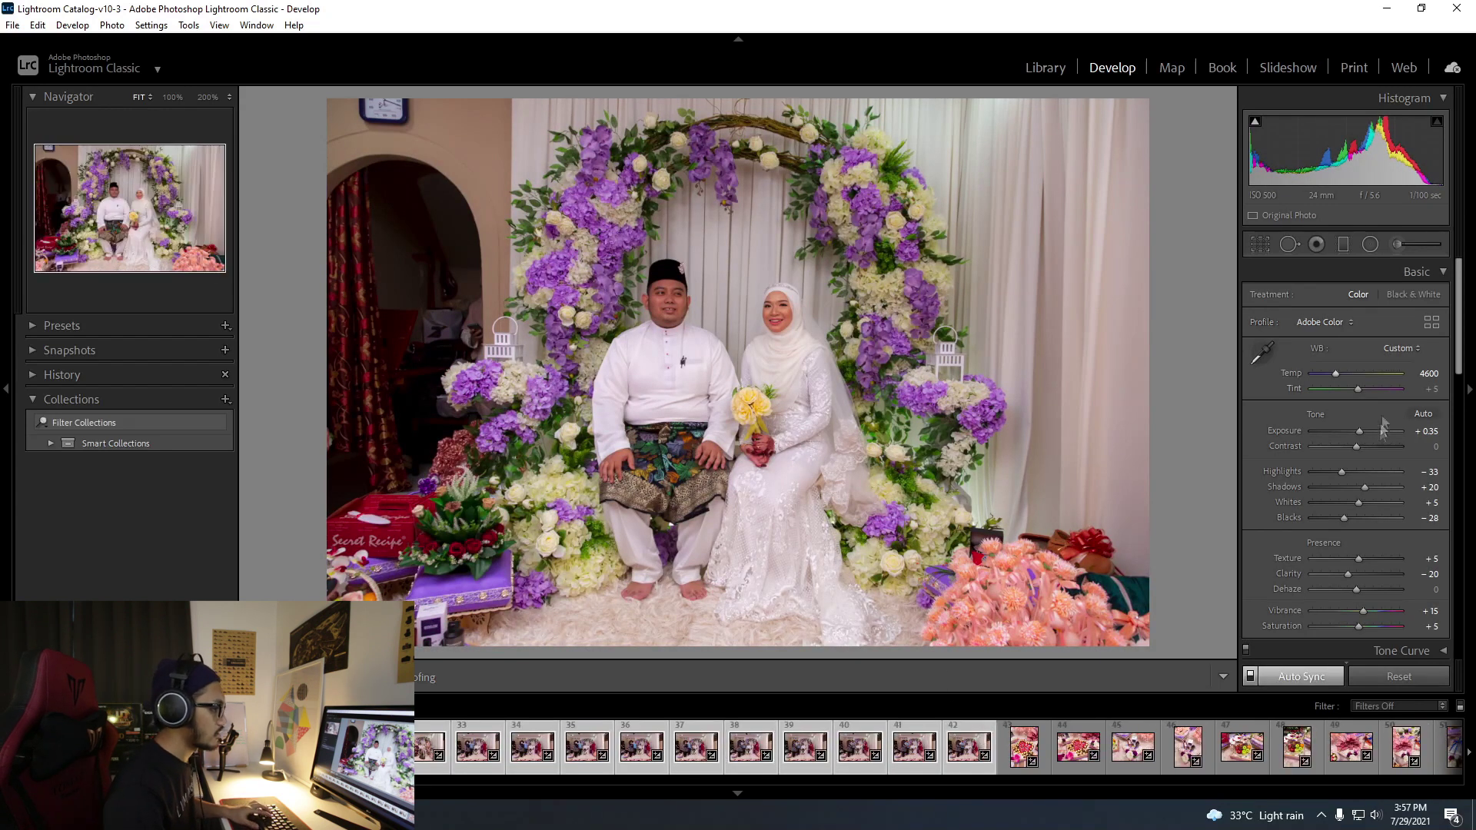
drag(1358, 431, 1361, 430)
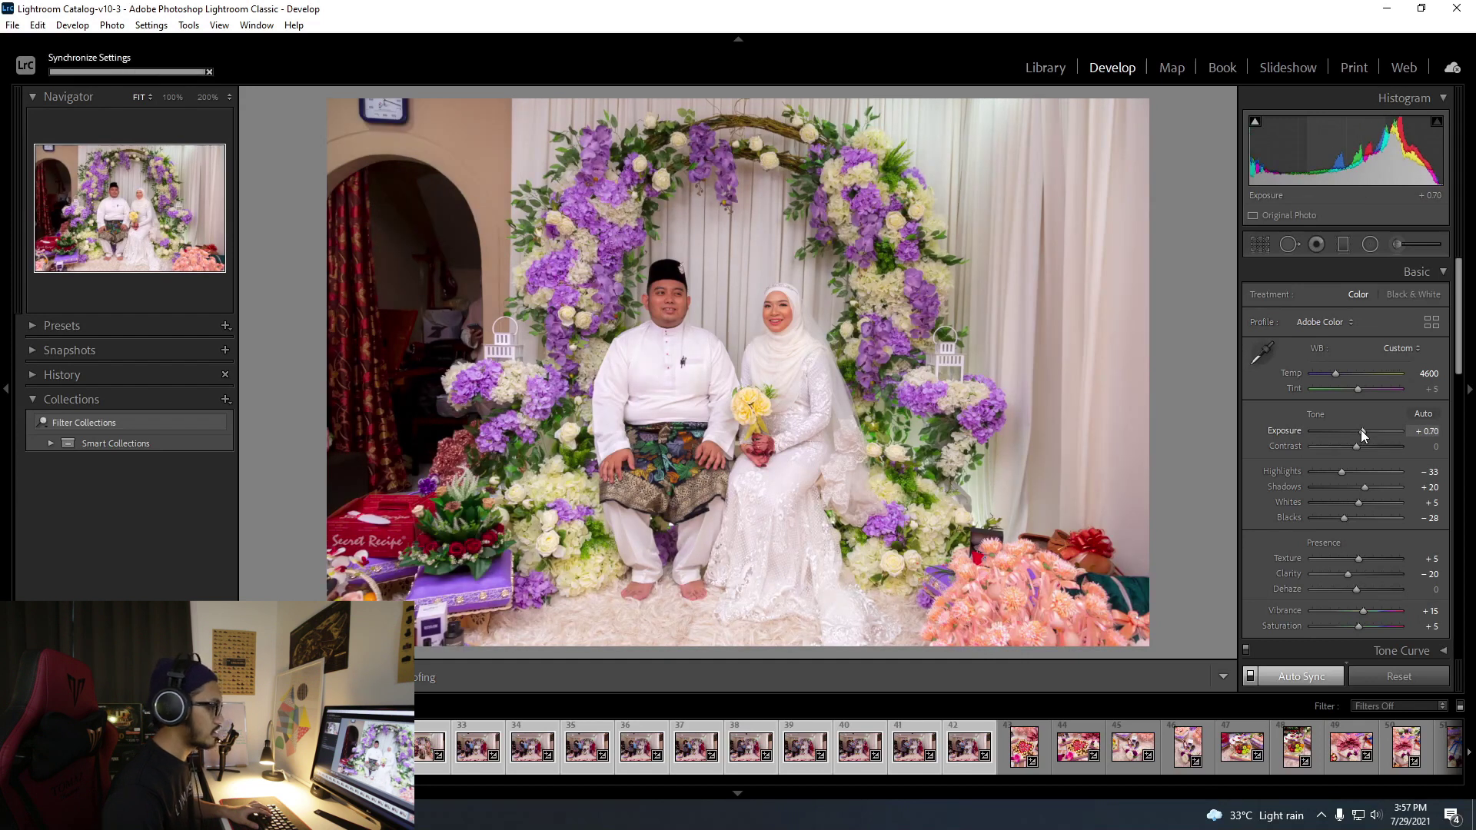
drag(1364, 487, 1369, 488)
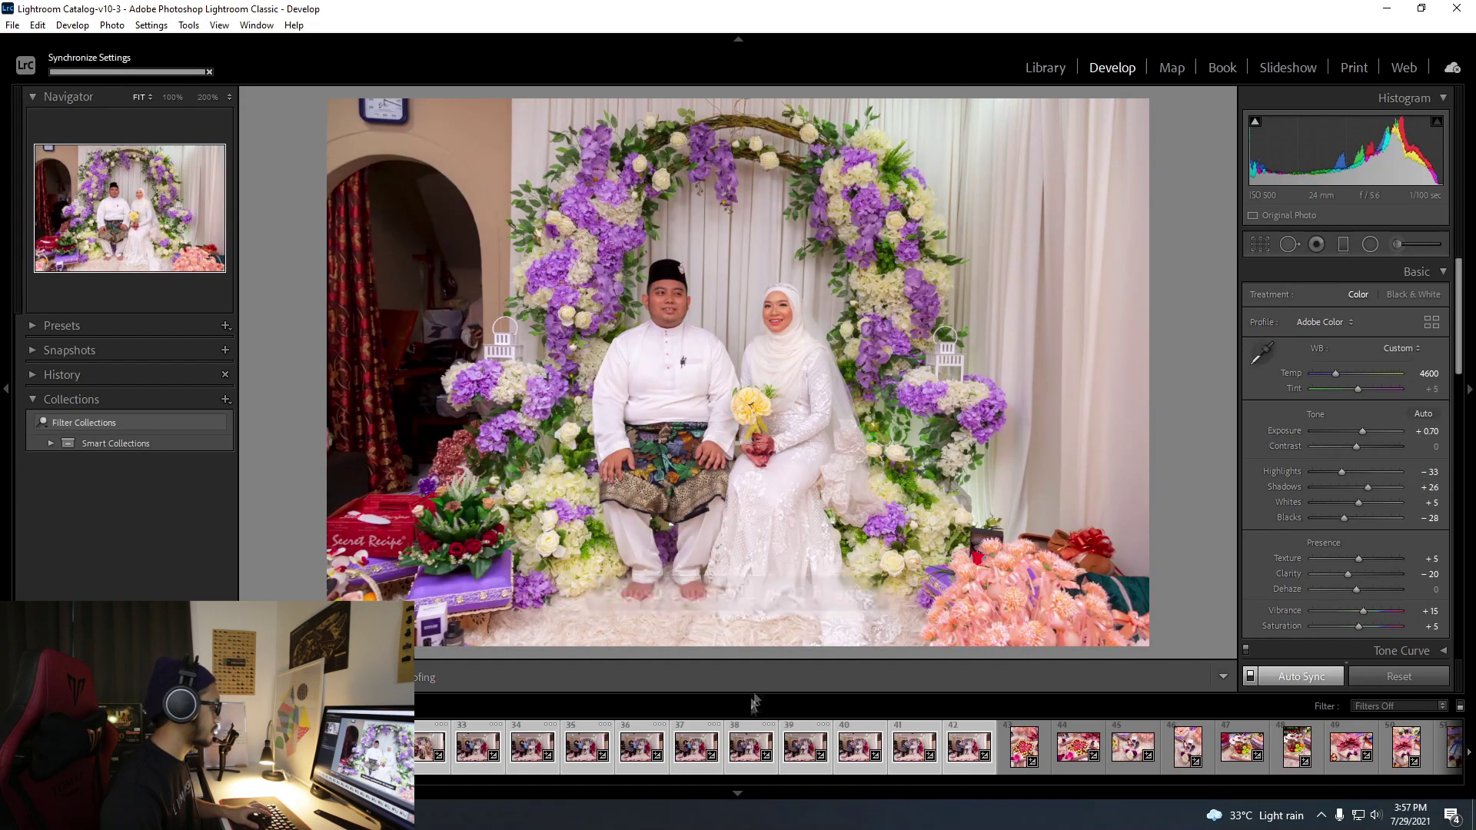
click(749, 746)
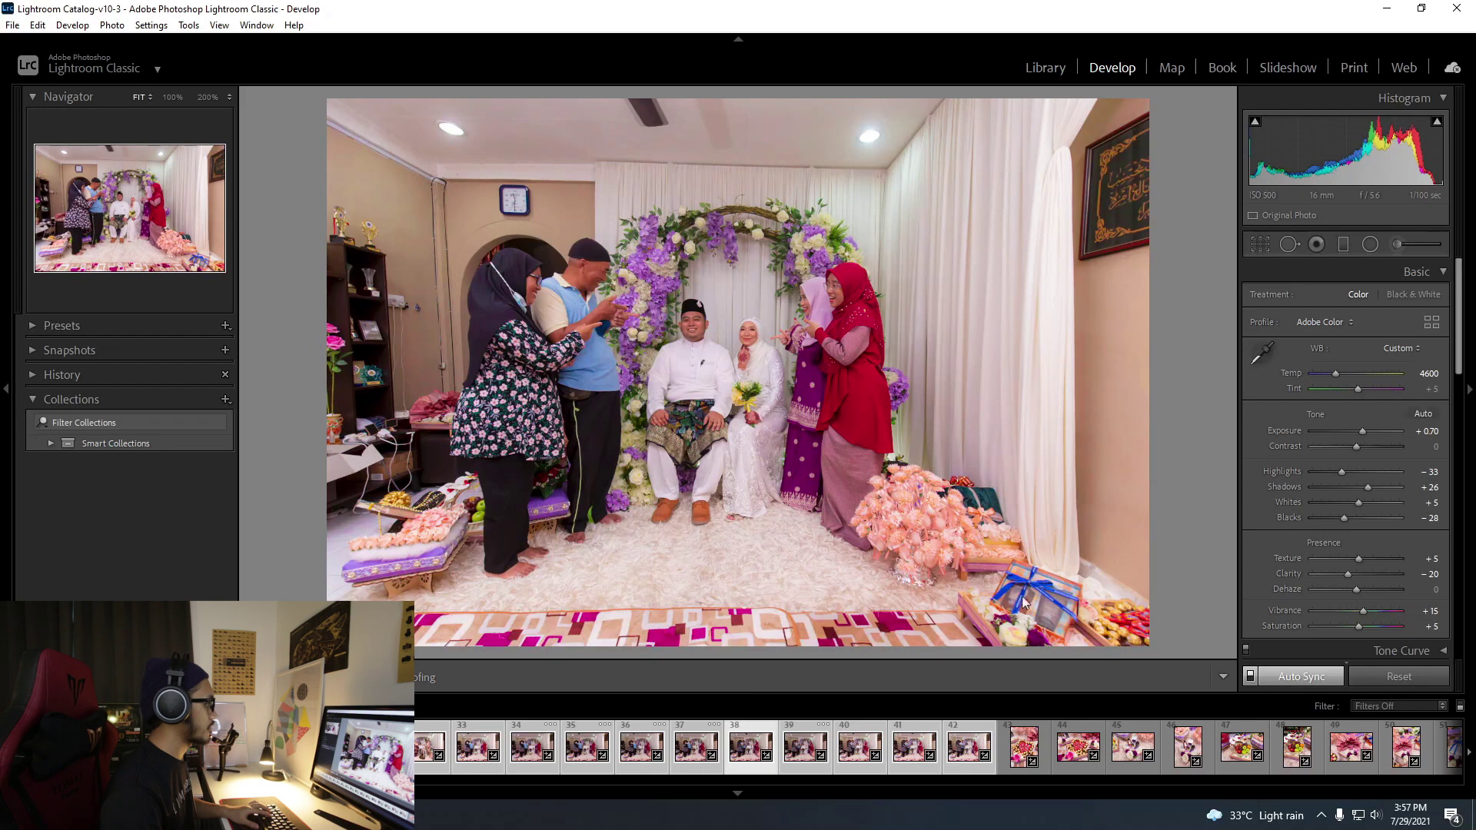
Lower Exposure to +0.09 on photo 70, the bride seated with the woman in pink, and compare it with photo 71.
click(1024, 746)
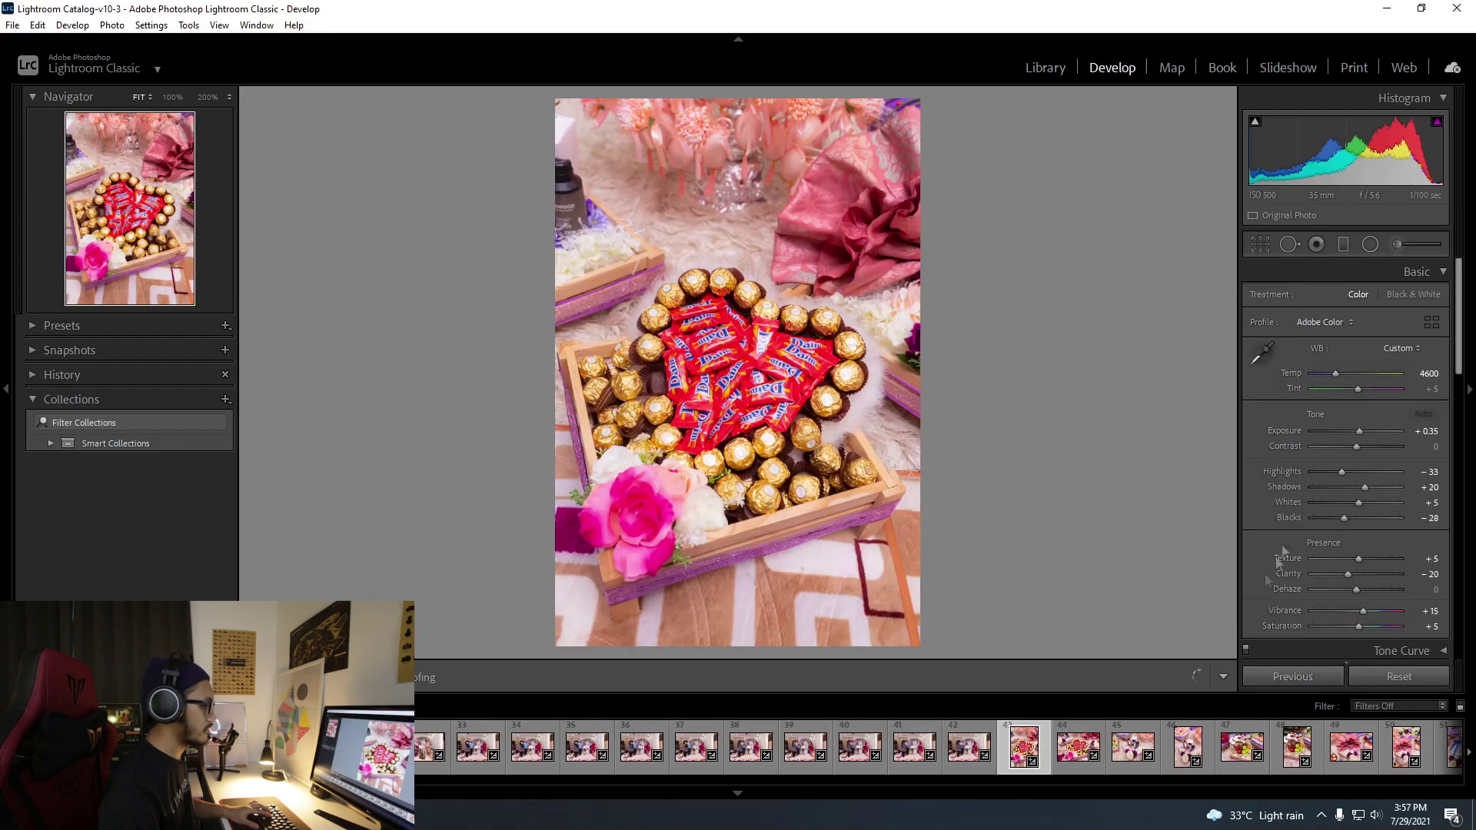
scroll(996, 760, down, 10)
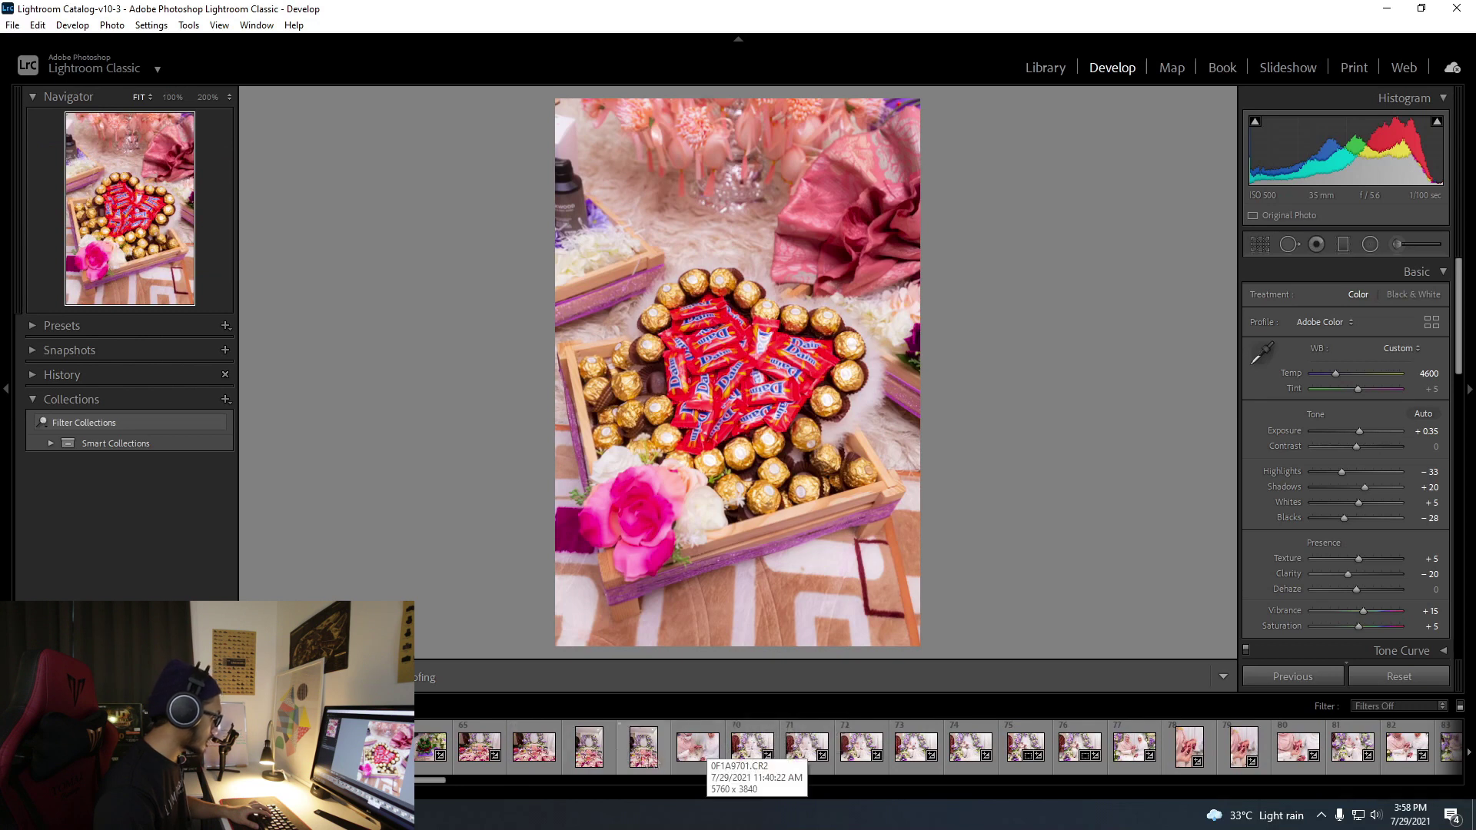
click(753, 750)
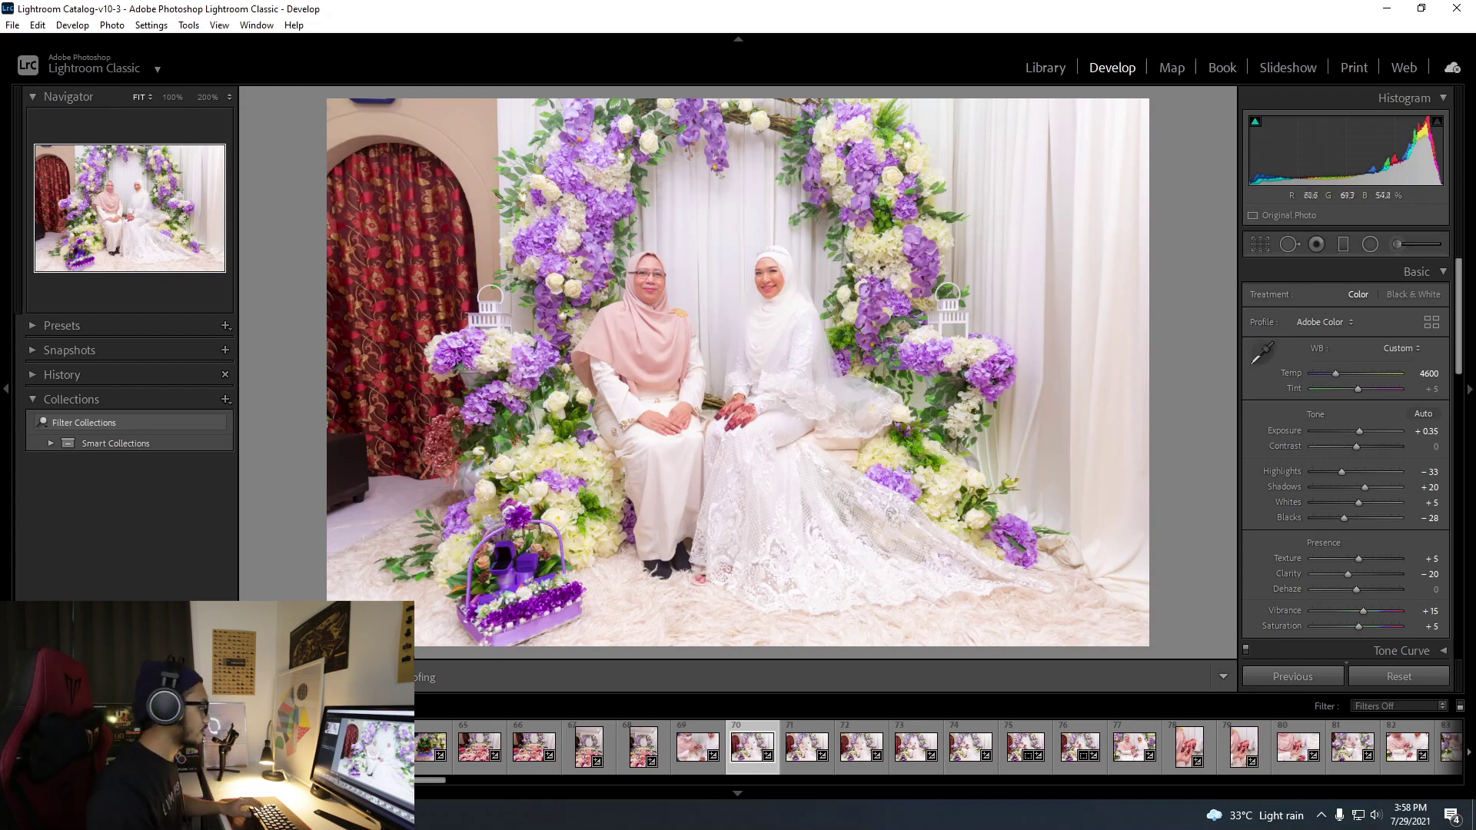
drag(1342, 430, 1361, 433)
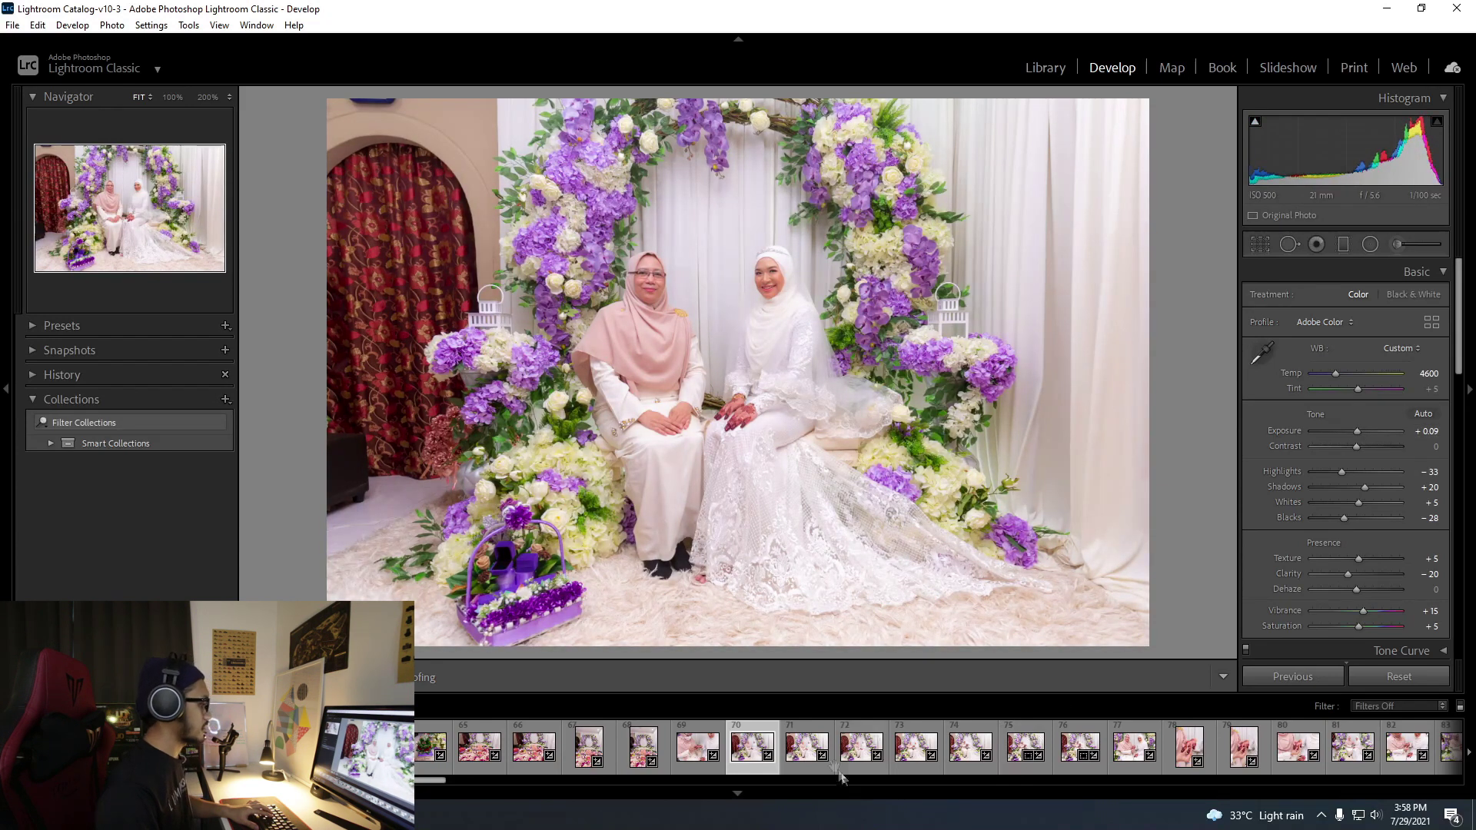
click(803, 752)
Copy photo 70's develop settings without Spot Removal and Crop, paste them onto photos 70 to 76, and check photo 72.
click(746, 750)
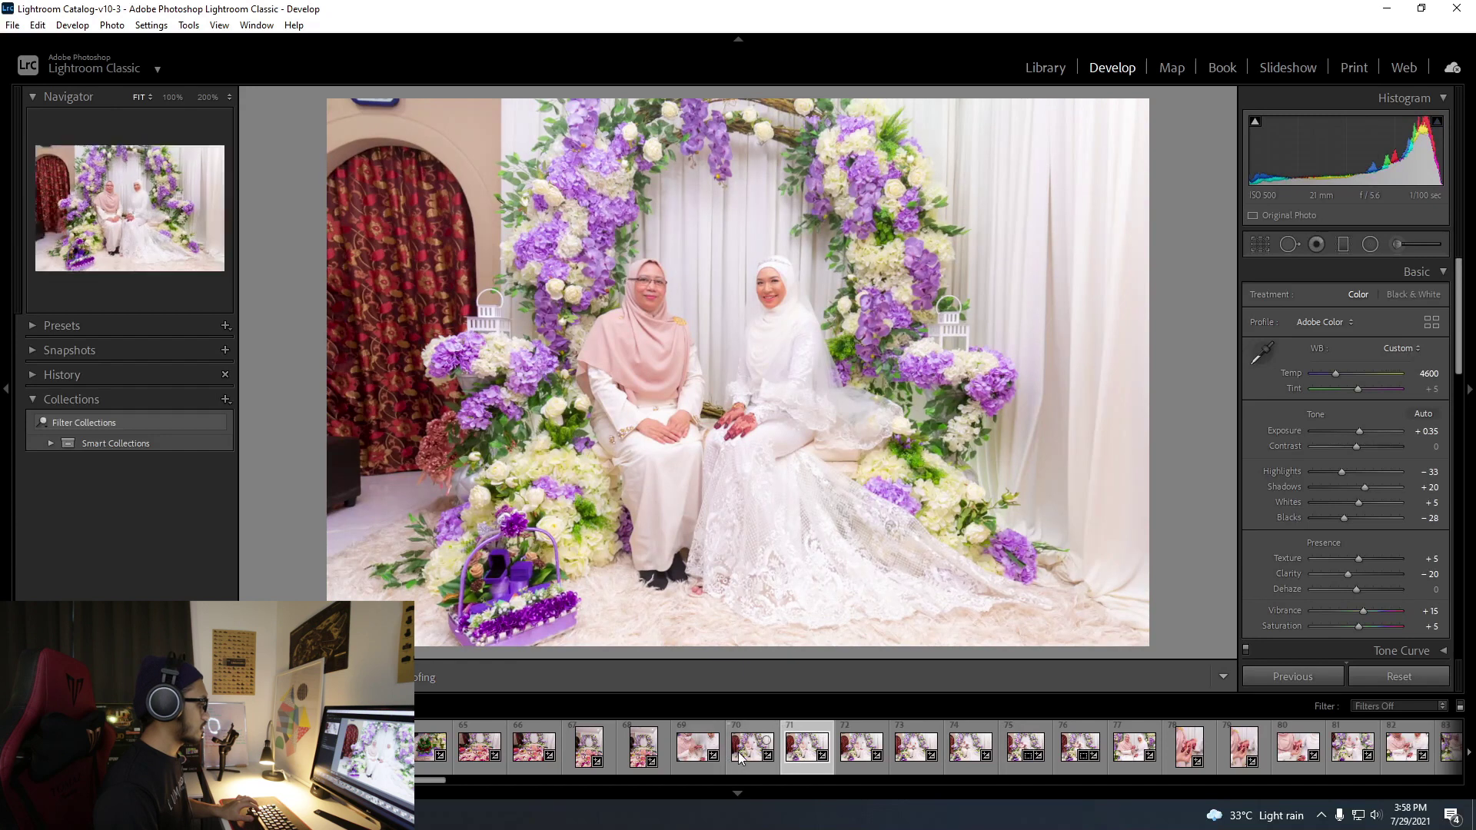
key(ctrl+shift+c)
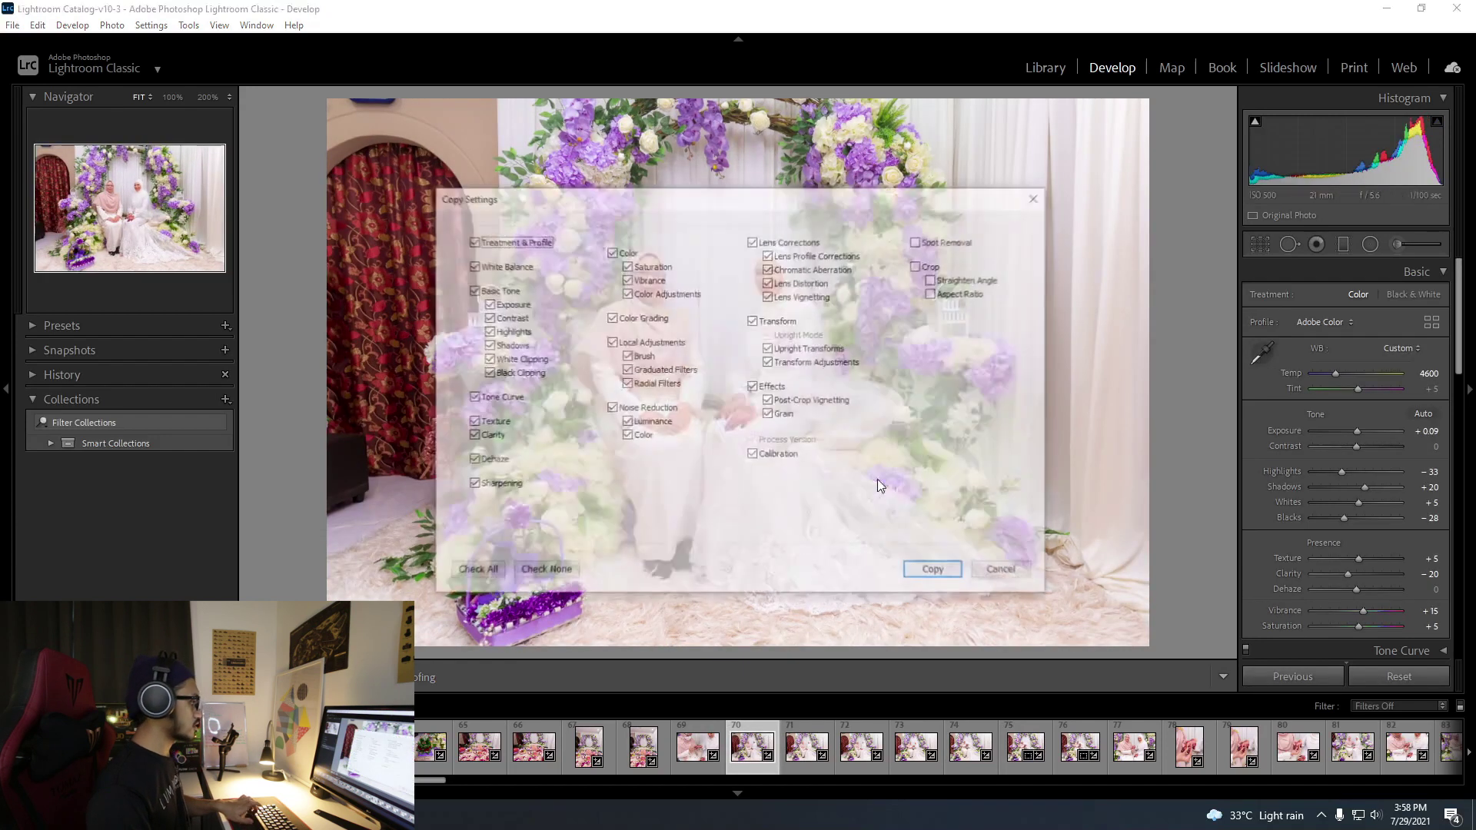
click(936, 573)
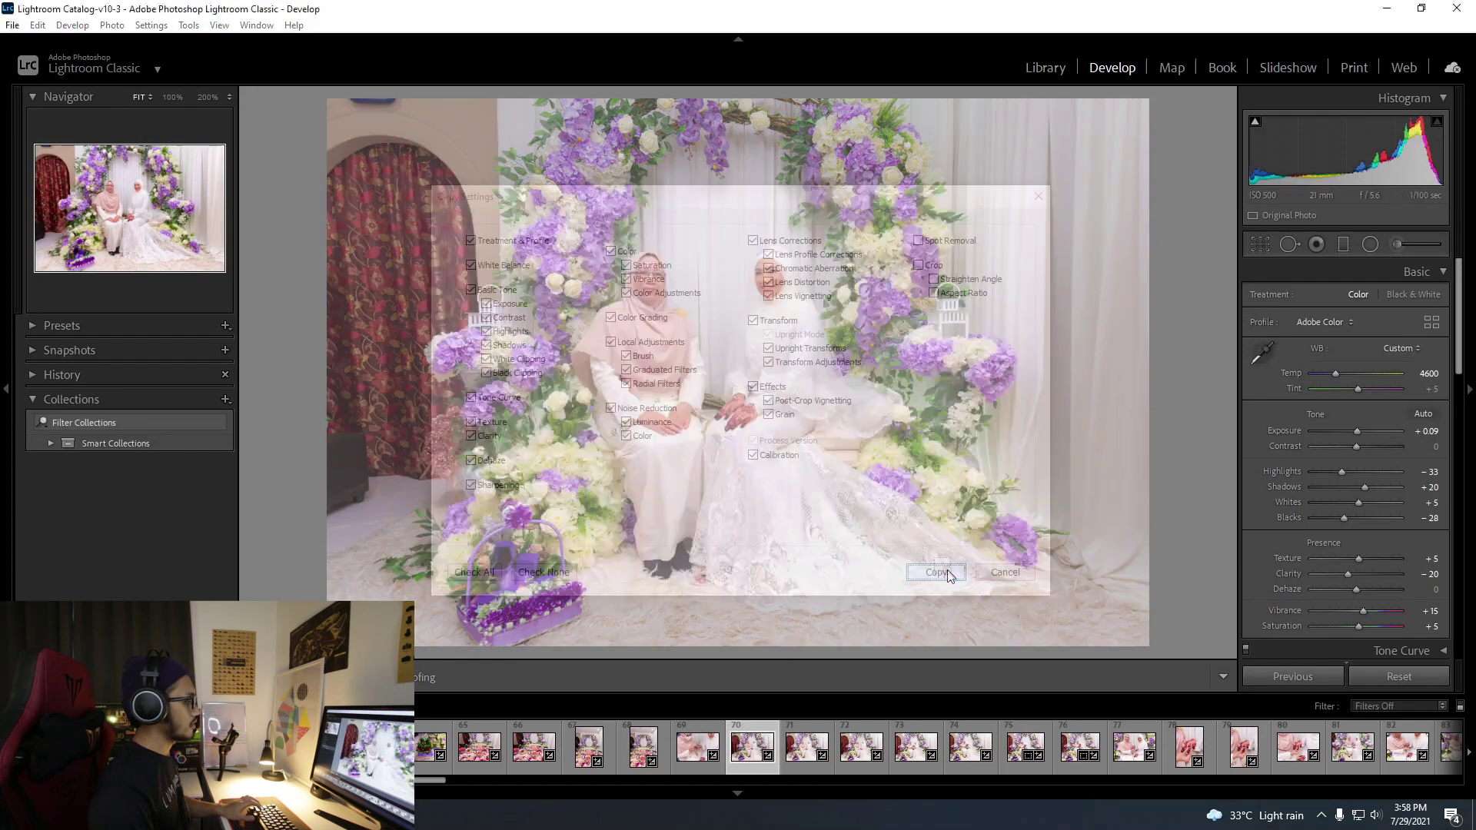
shift+click(1075, 752)
key(ctrl+shift+v)
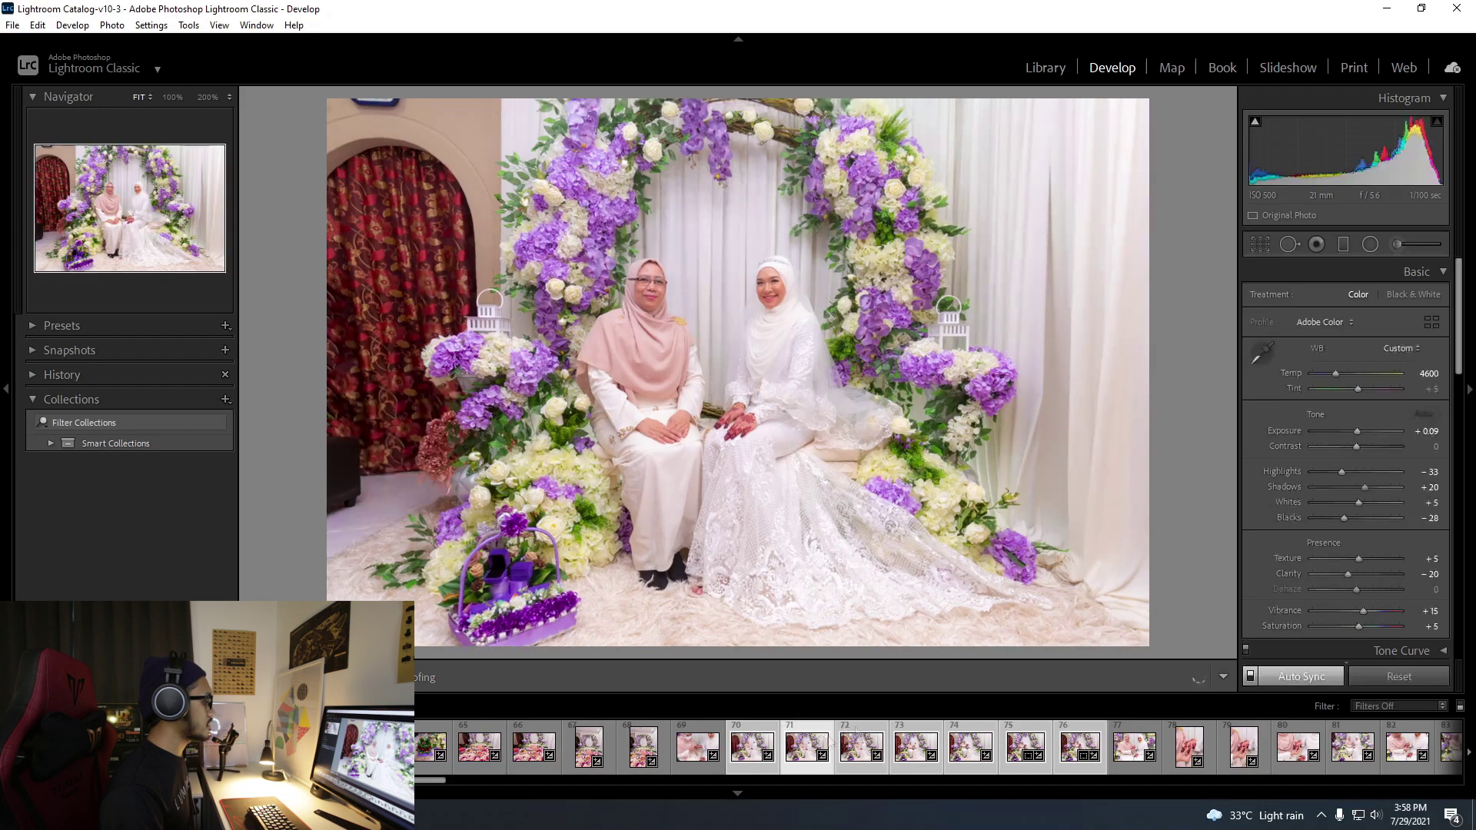
click(855, 742)
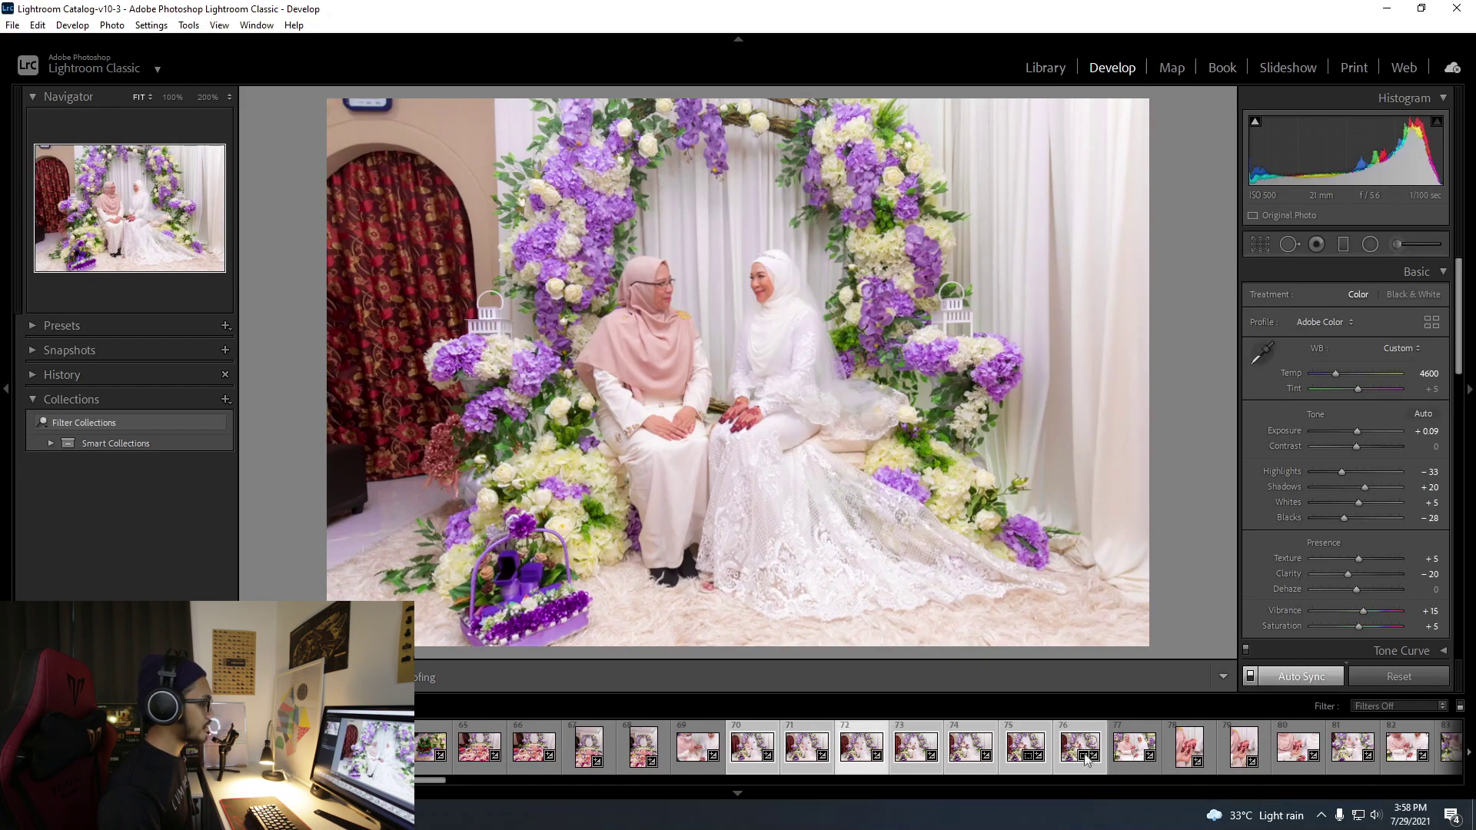
Review the exposure and skin tones from photo 77 through the shots of the bride with the woman in pink and the ring close-ups.
scroll(945, 749, down, 4)
click(690, 745)
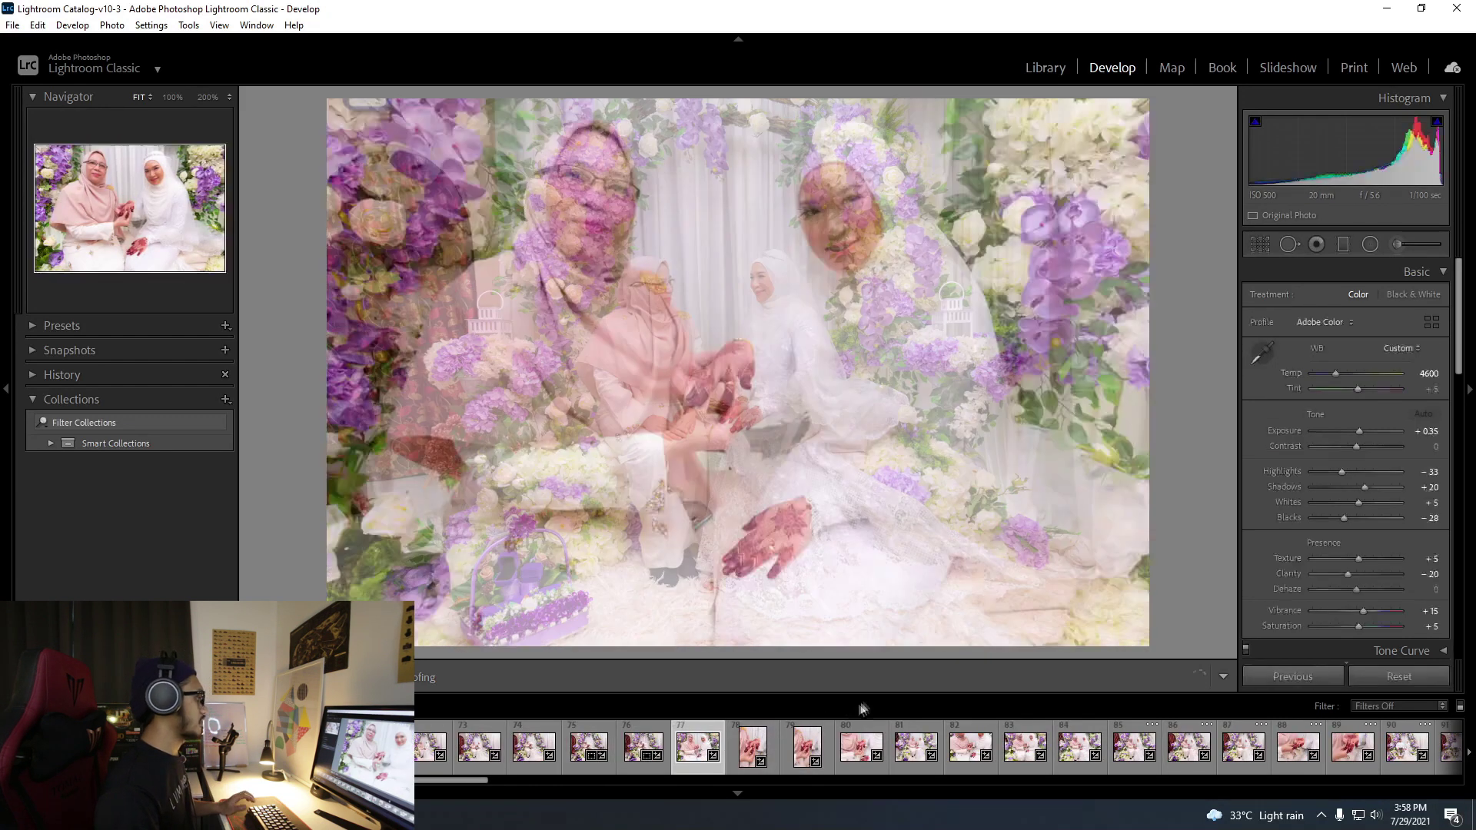
key(Right)
key(Right)
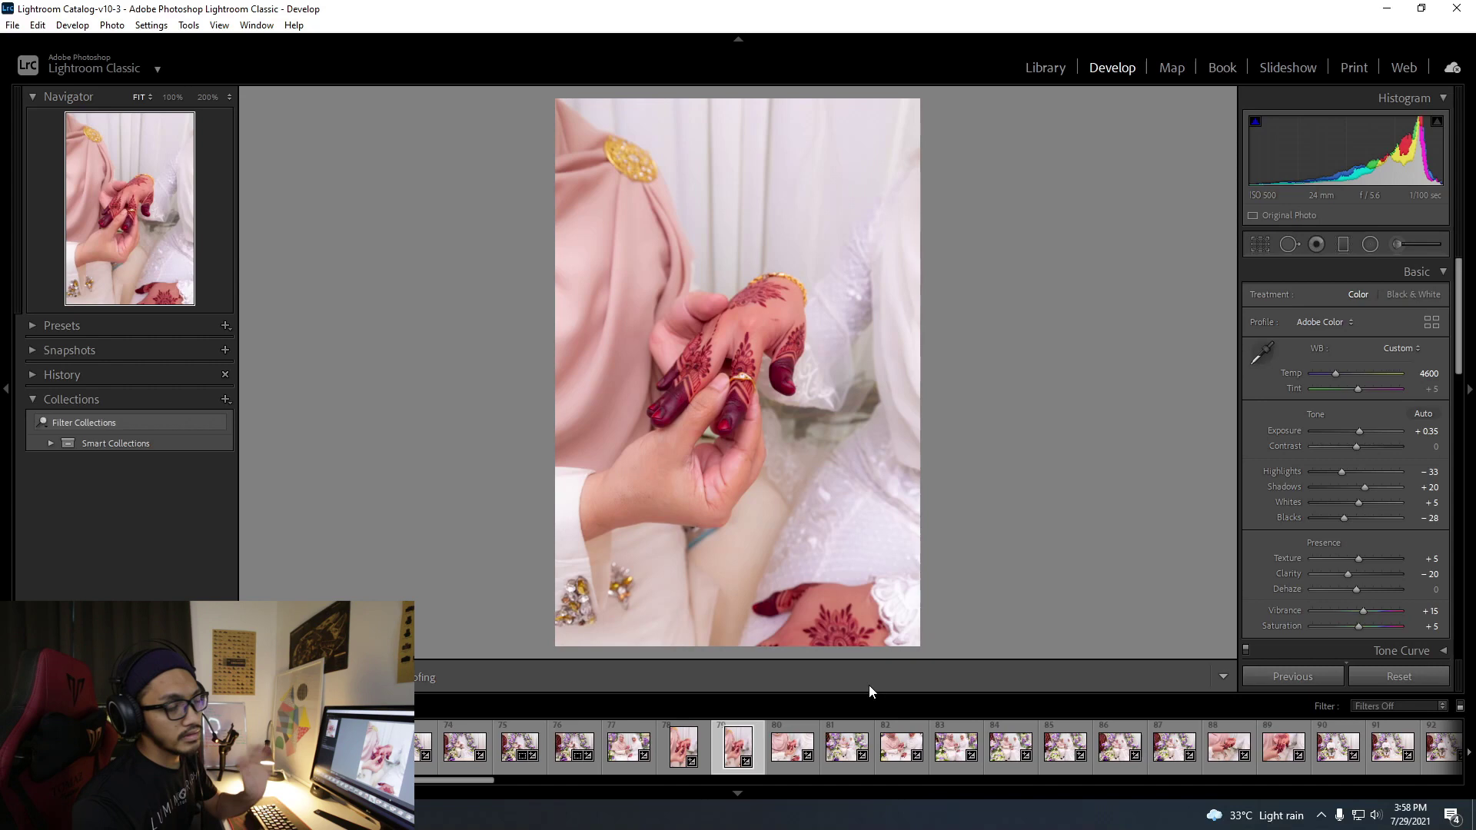
key(Right)
key(Right)
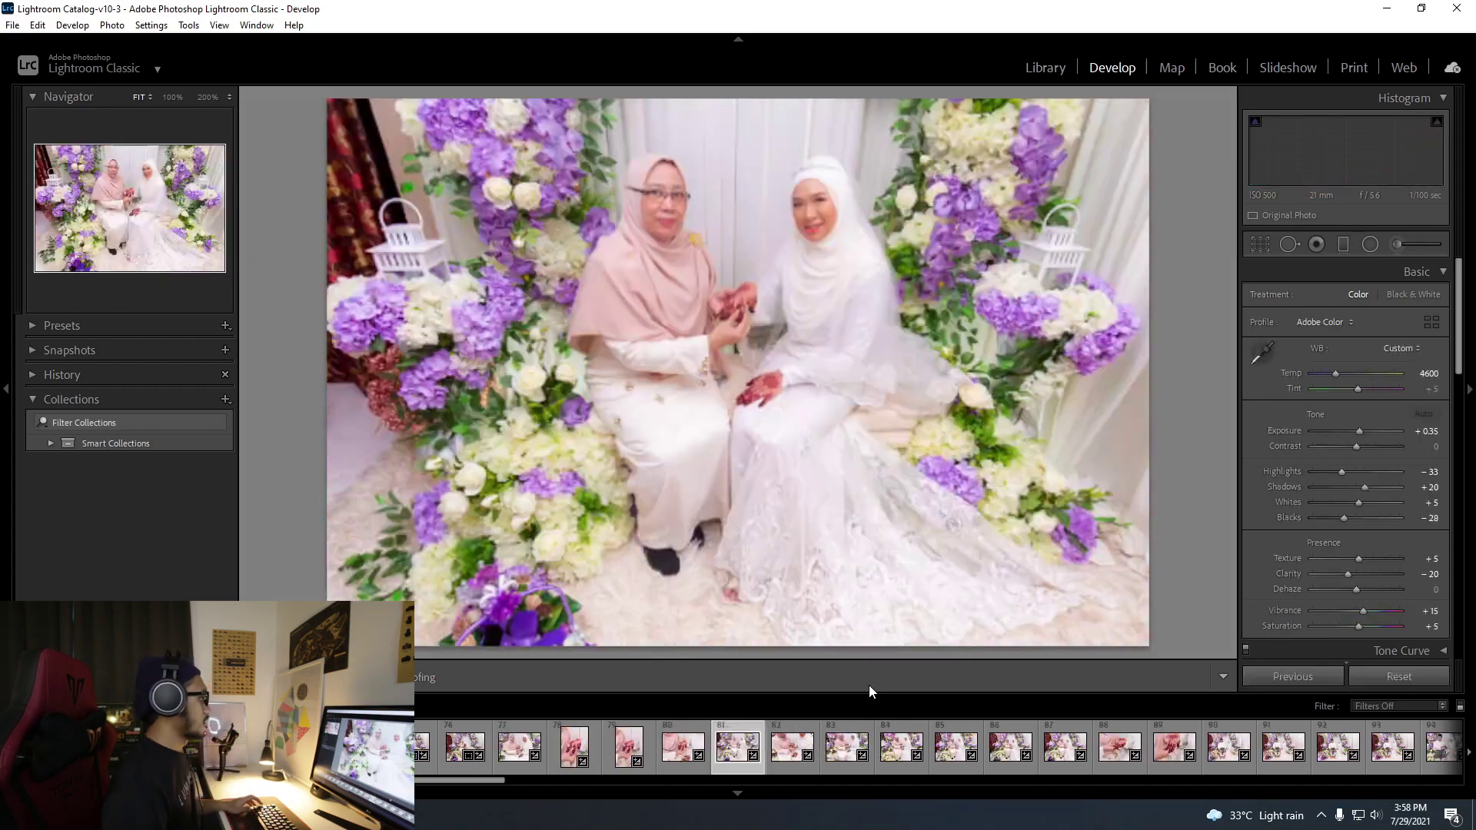
key(Right)
key(Right)
key(Right)
key(Right)
key(Right)
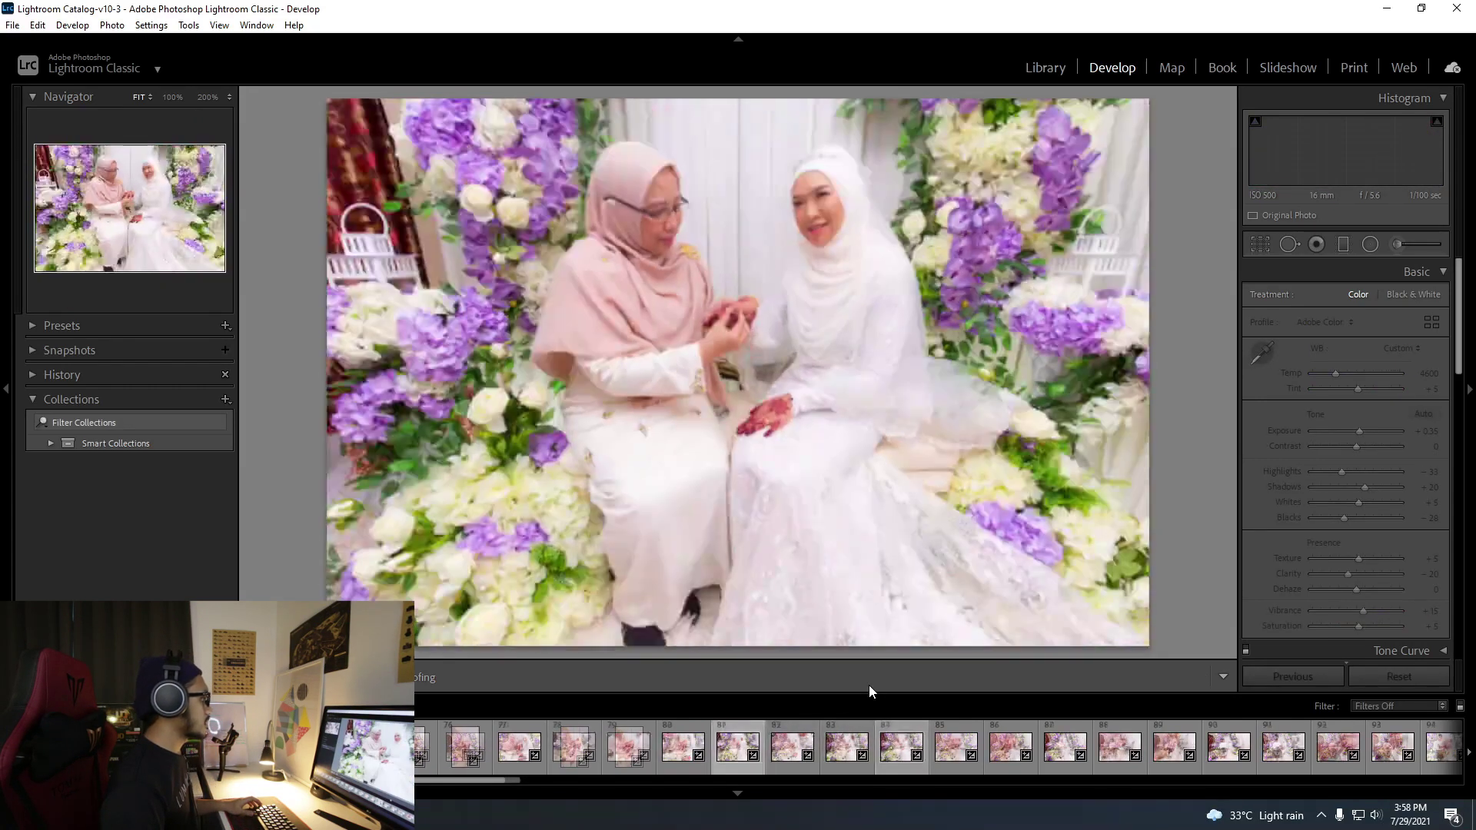
key(Right)
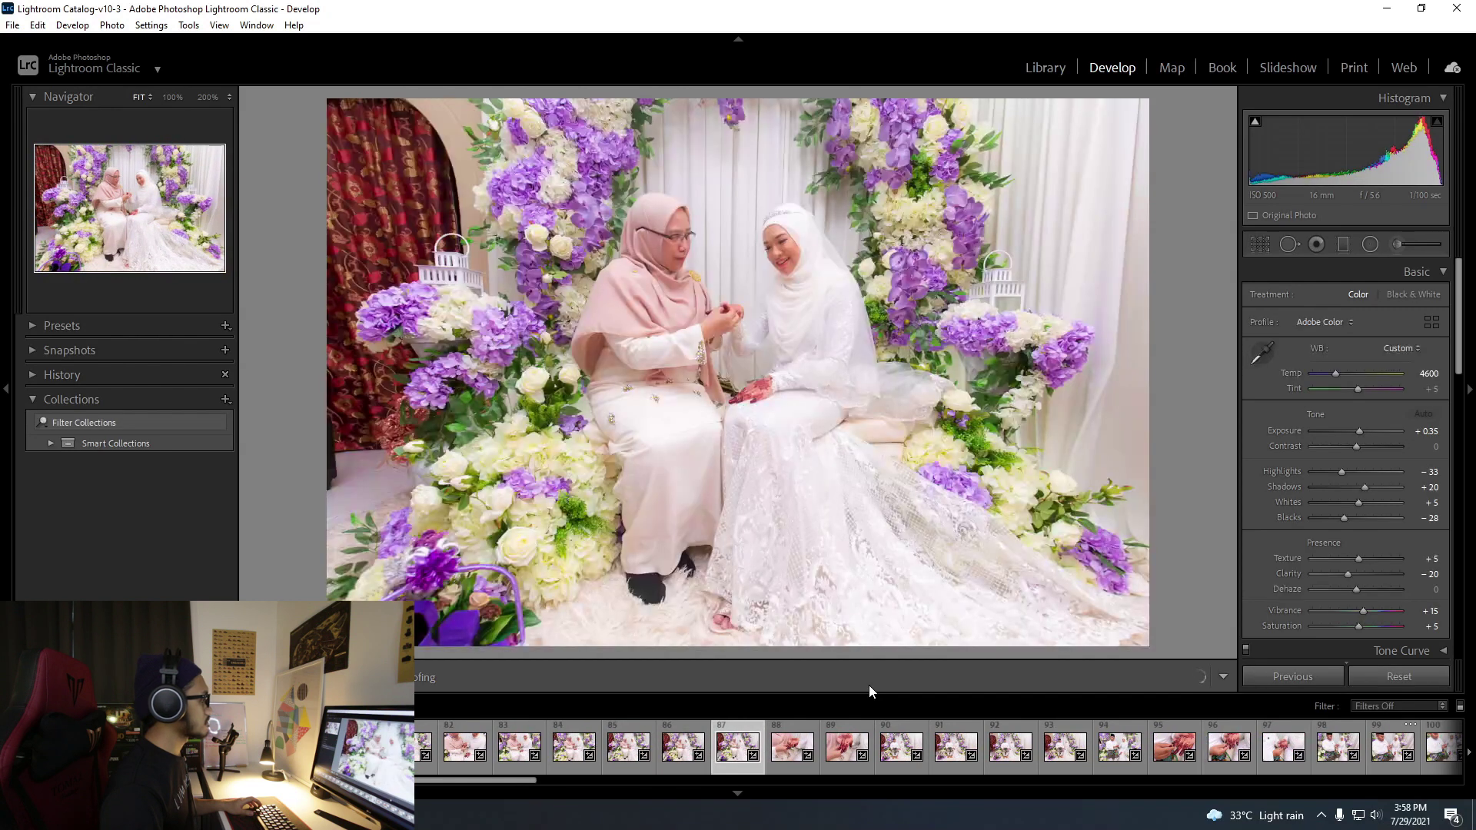
key(Right)
key(Right)
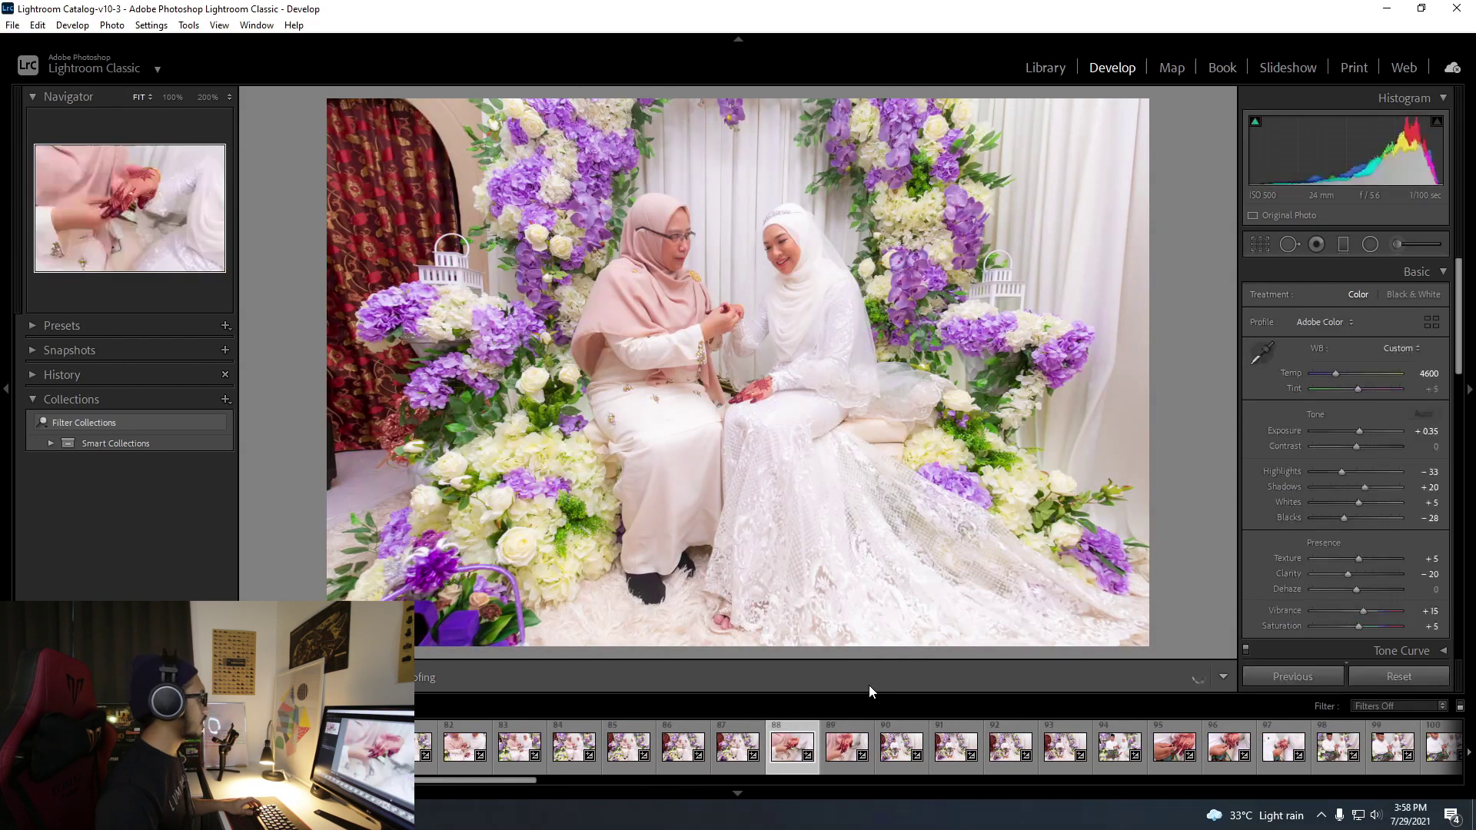
key(Right)
key(Right)
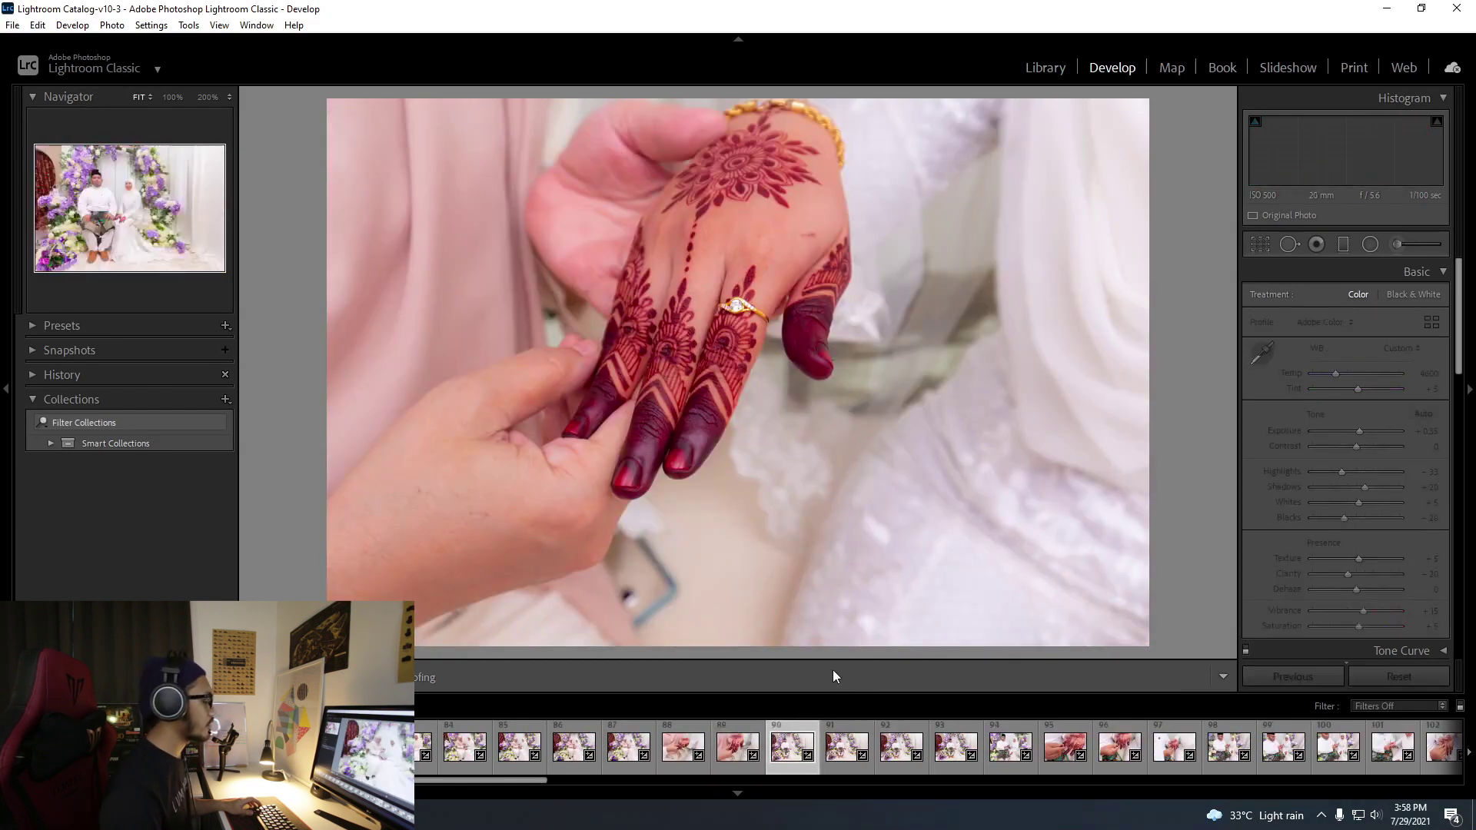
Examine brightness and skin tones in the seated-couple portraits and the groom's ring-giving shots up to photo 102.
key(Right)
key(Right)
key(Right)
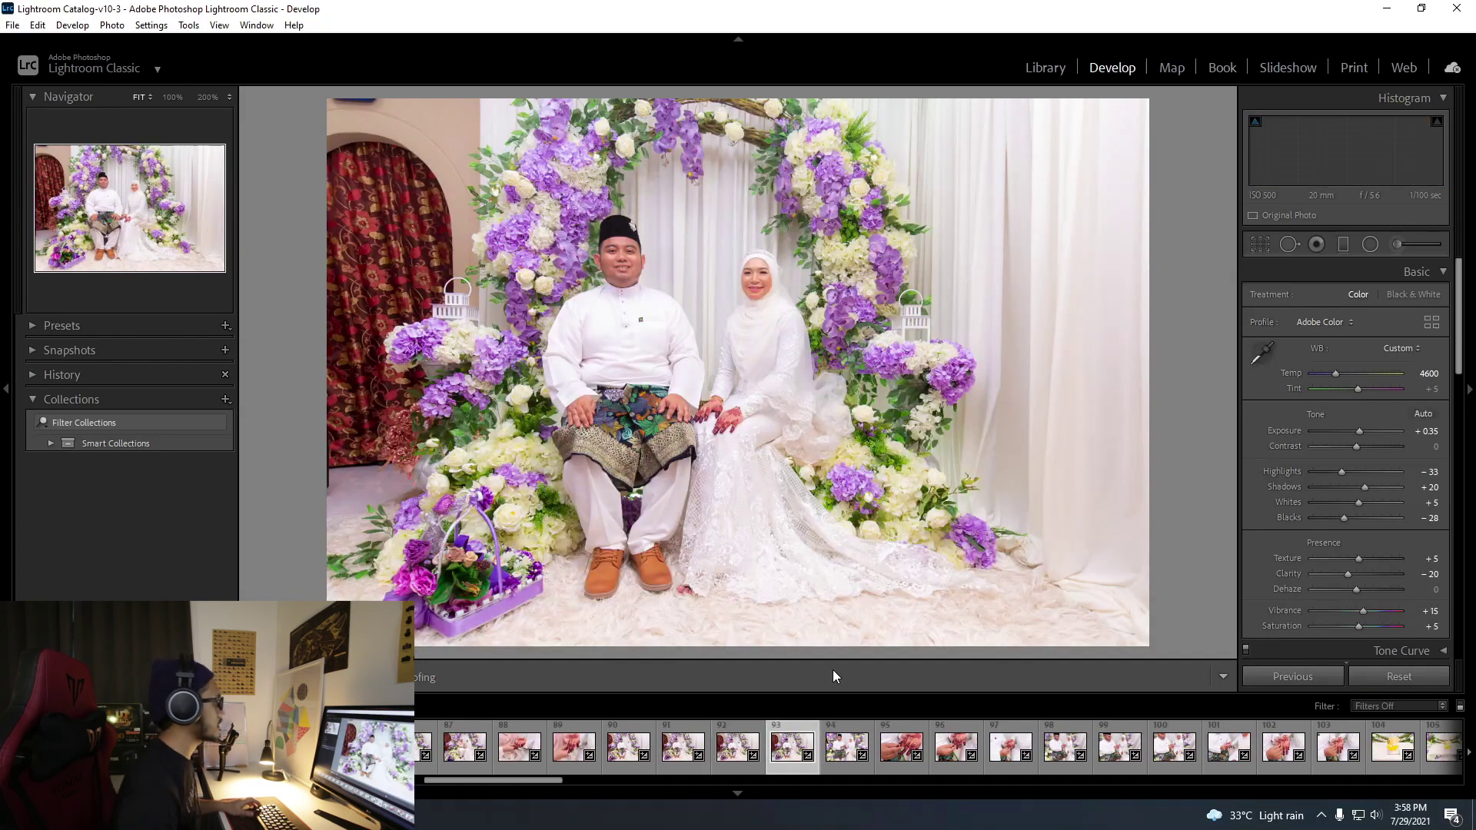
key(Right)
key(Right)
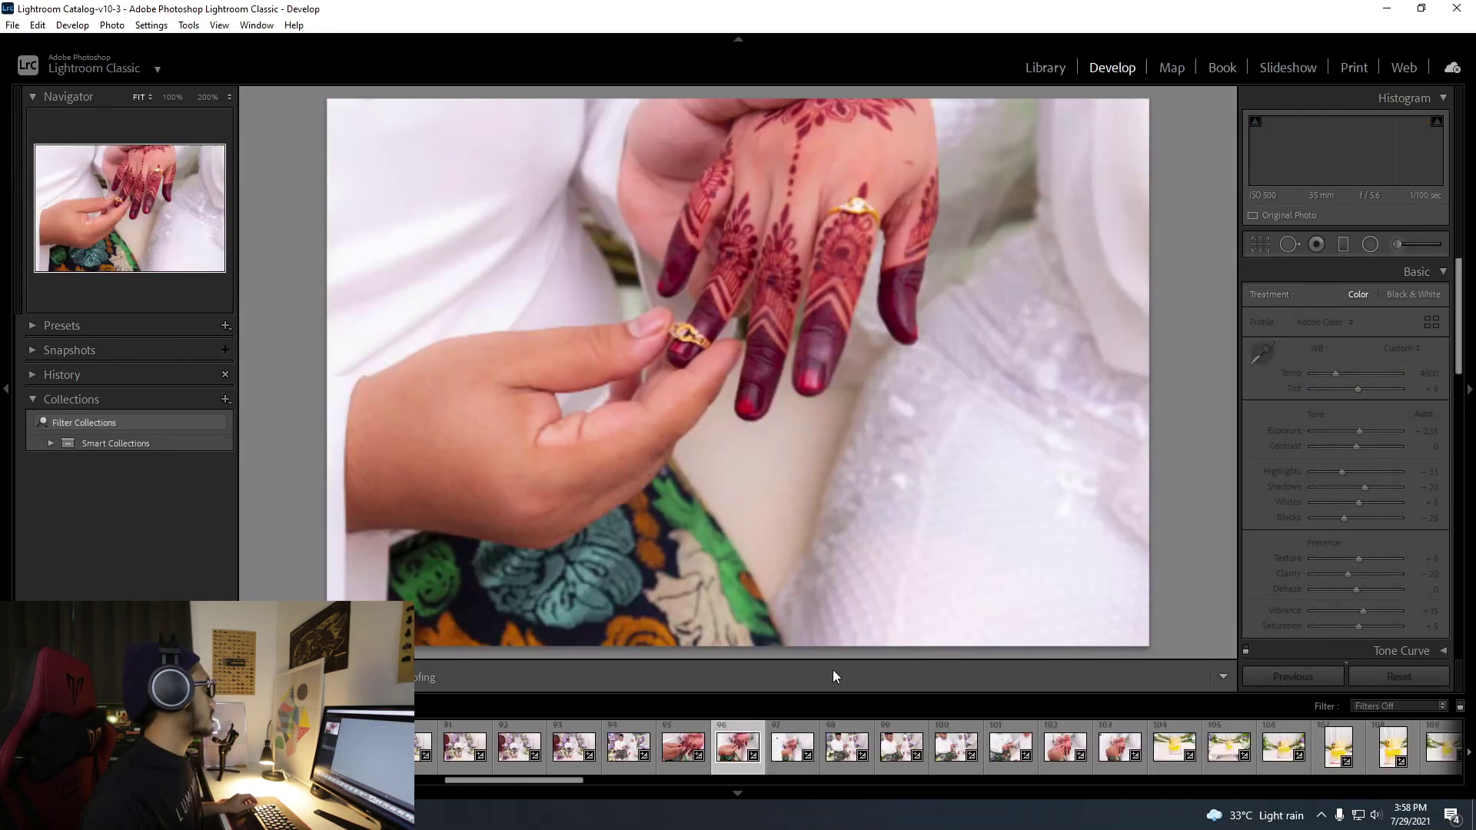
key(Right)
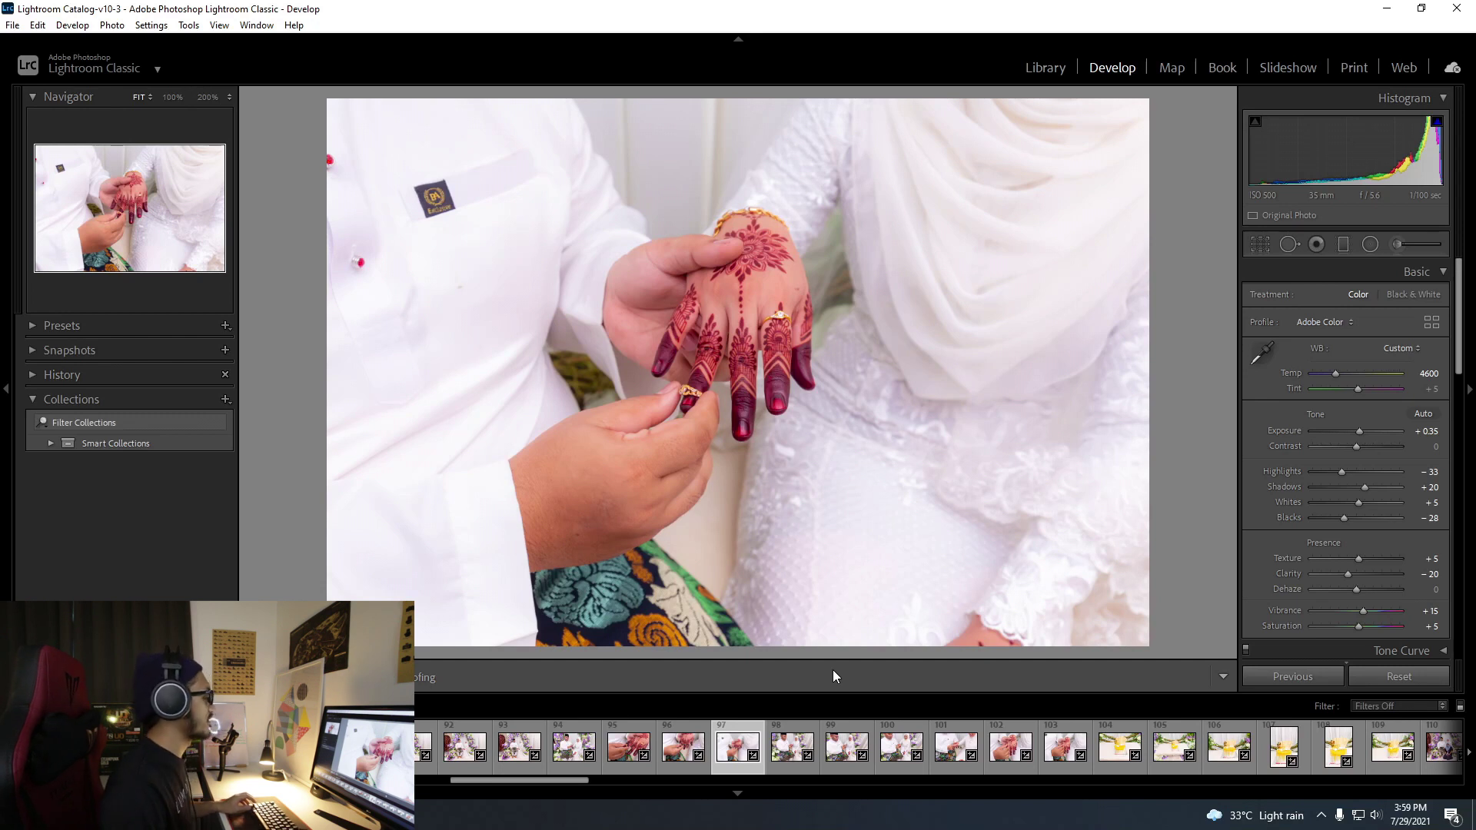
key(Right)
key(Right)
key(Right)
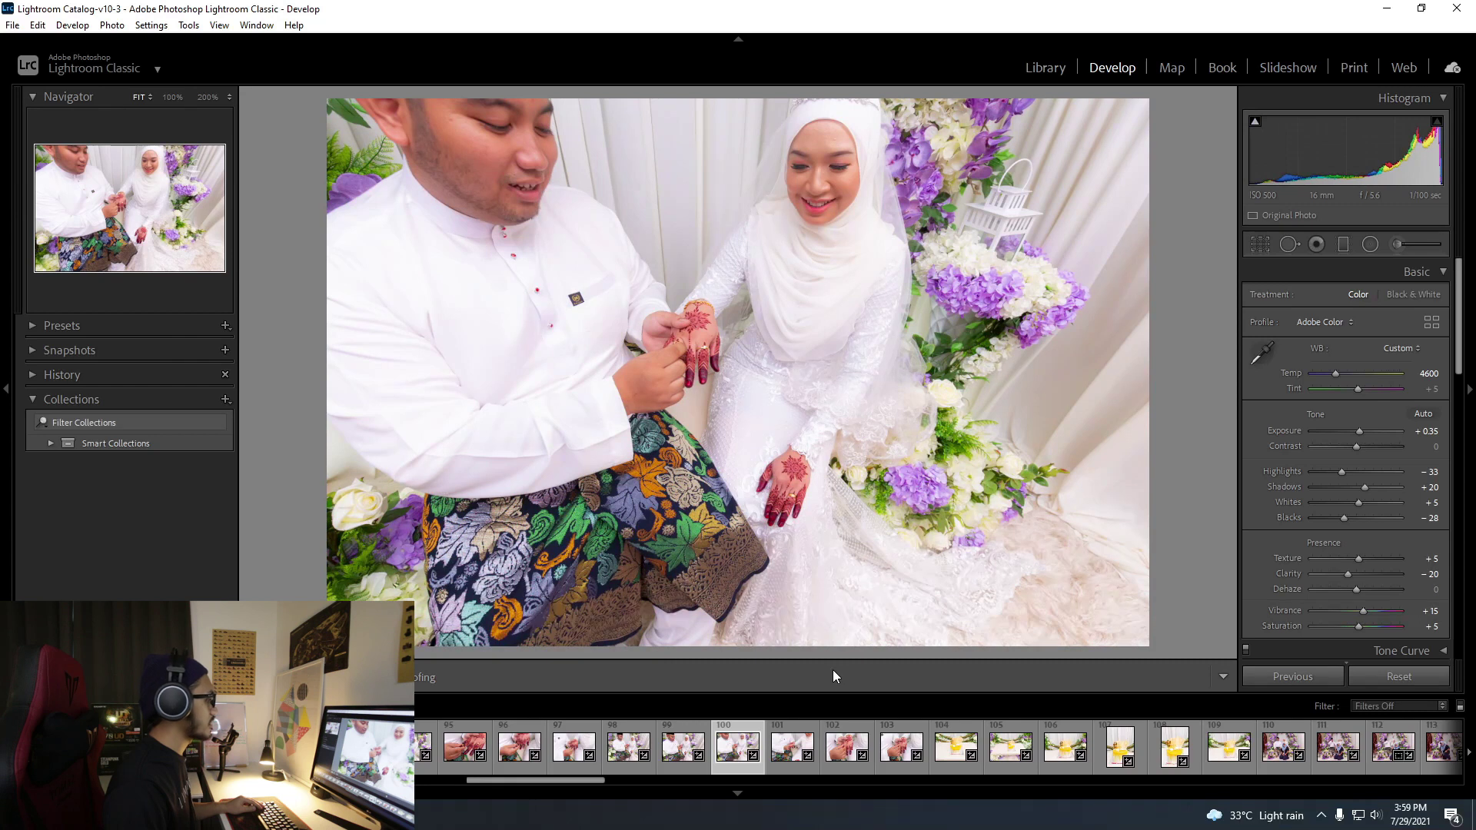
key(Right)
key(Right)
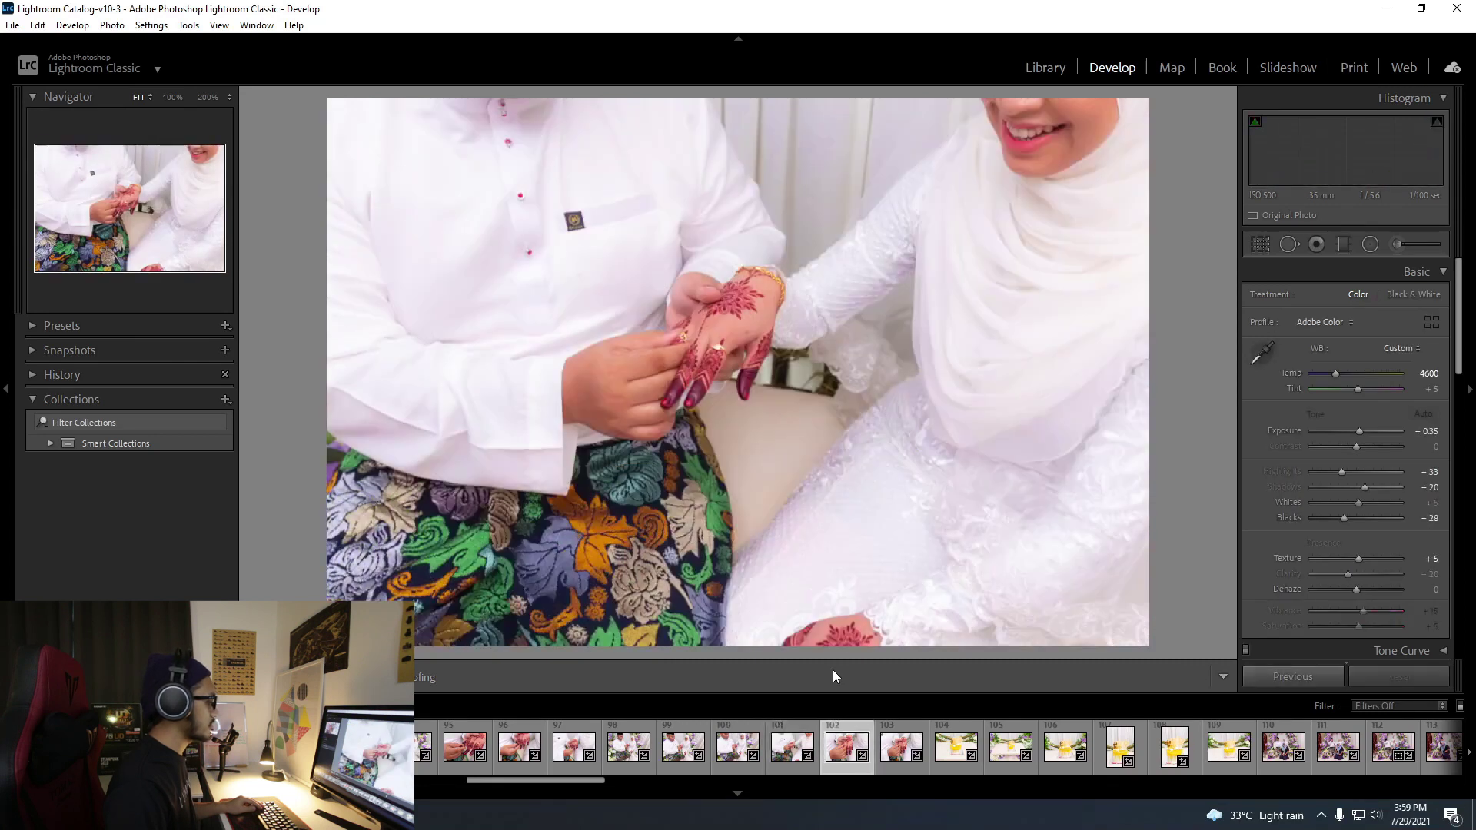
Look through the last ring-giving shot and on to the yellow wedding cake photos to check their exposure.
key(Right)
key(Right)
key(Right)
key(Right)
key(Right)
key(Right)
key(Right)
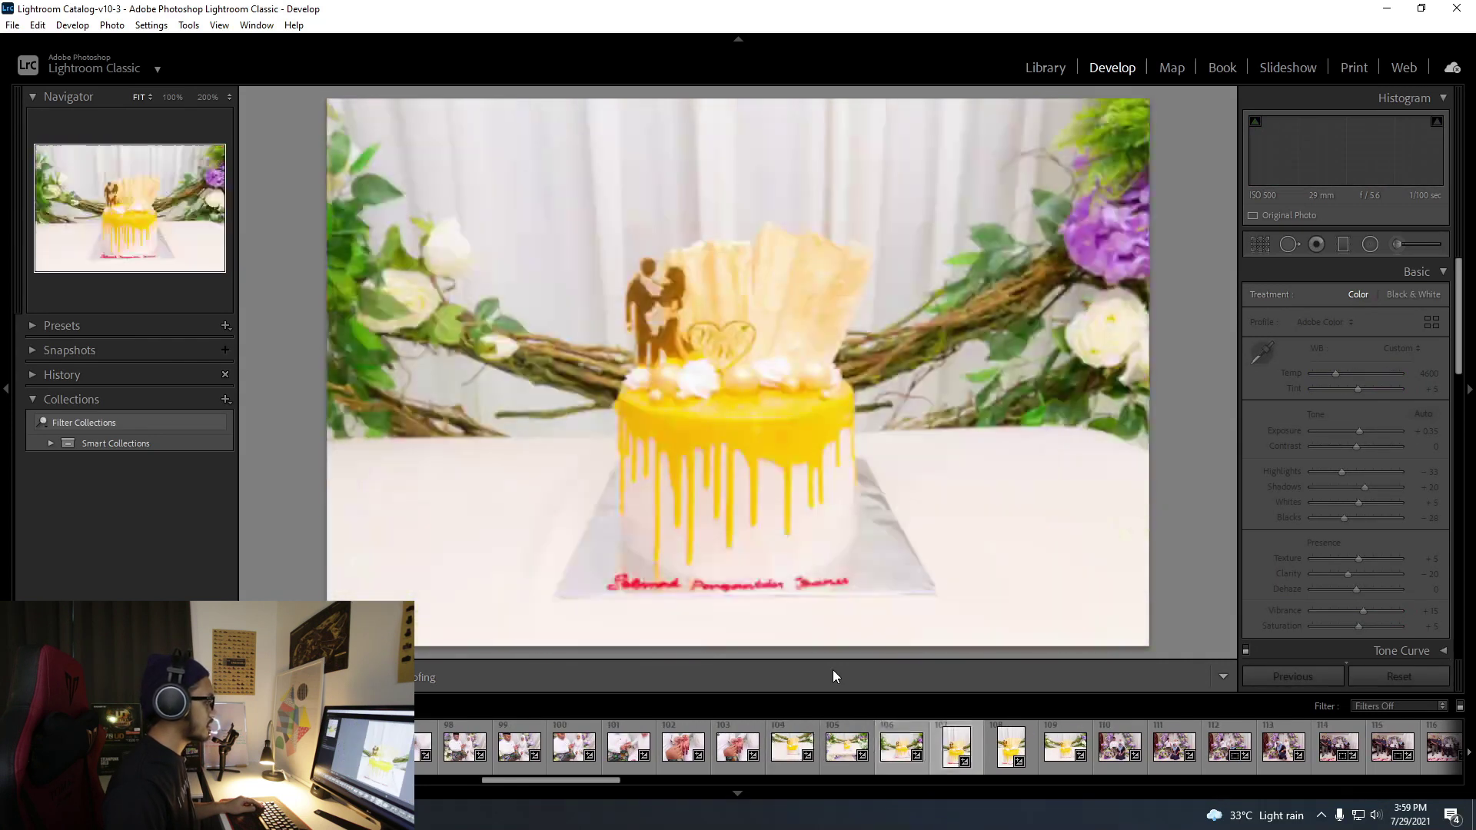
Review the exposure of the remaining cake photos and the group shots with guests up to photo 118.
key(Right)
key(Right)
key(Right)
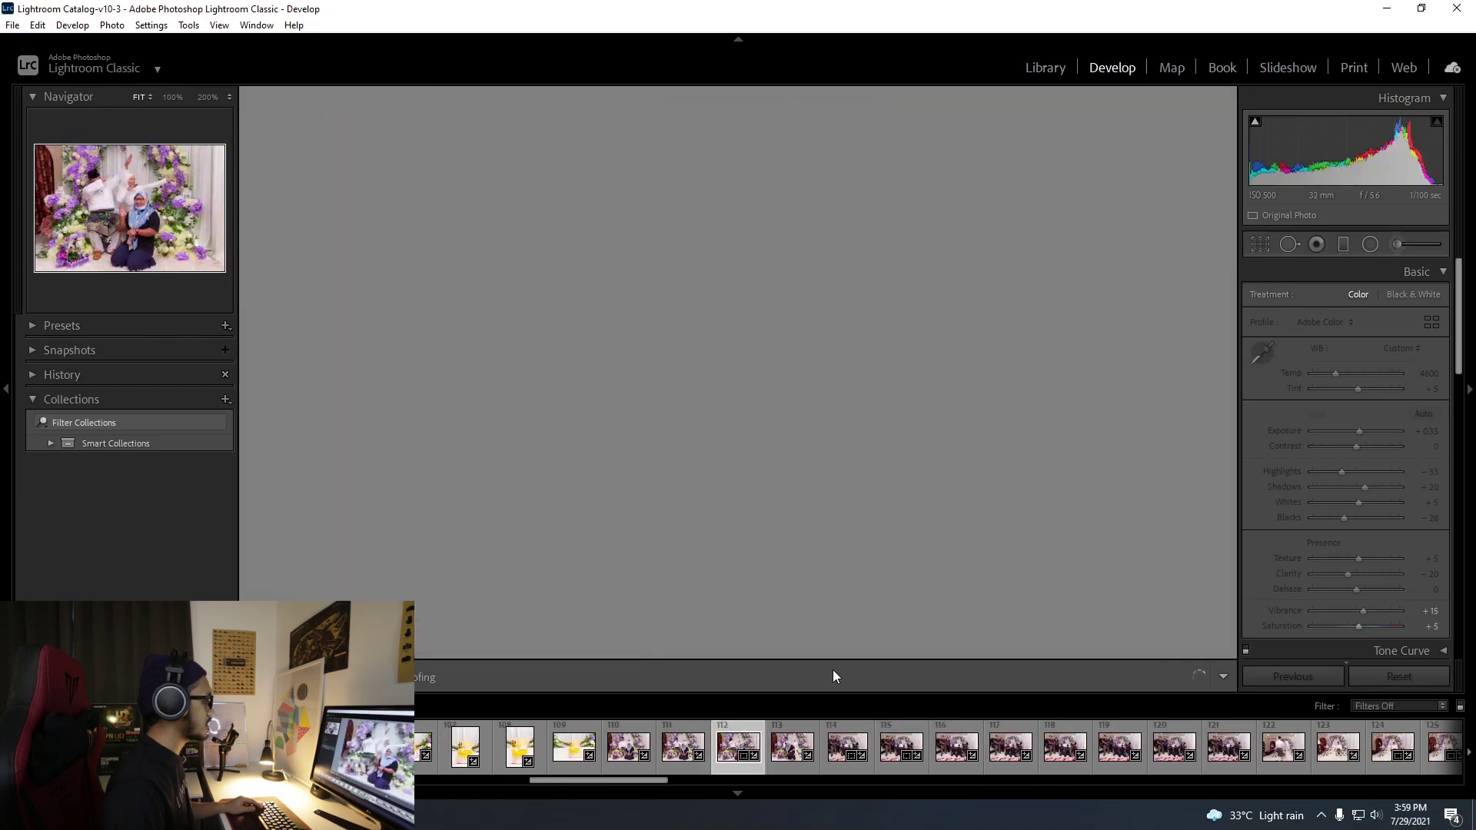
key(Right)
key(Right)
key(Right)
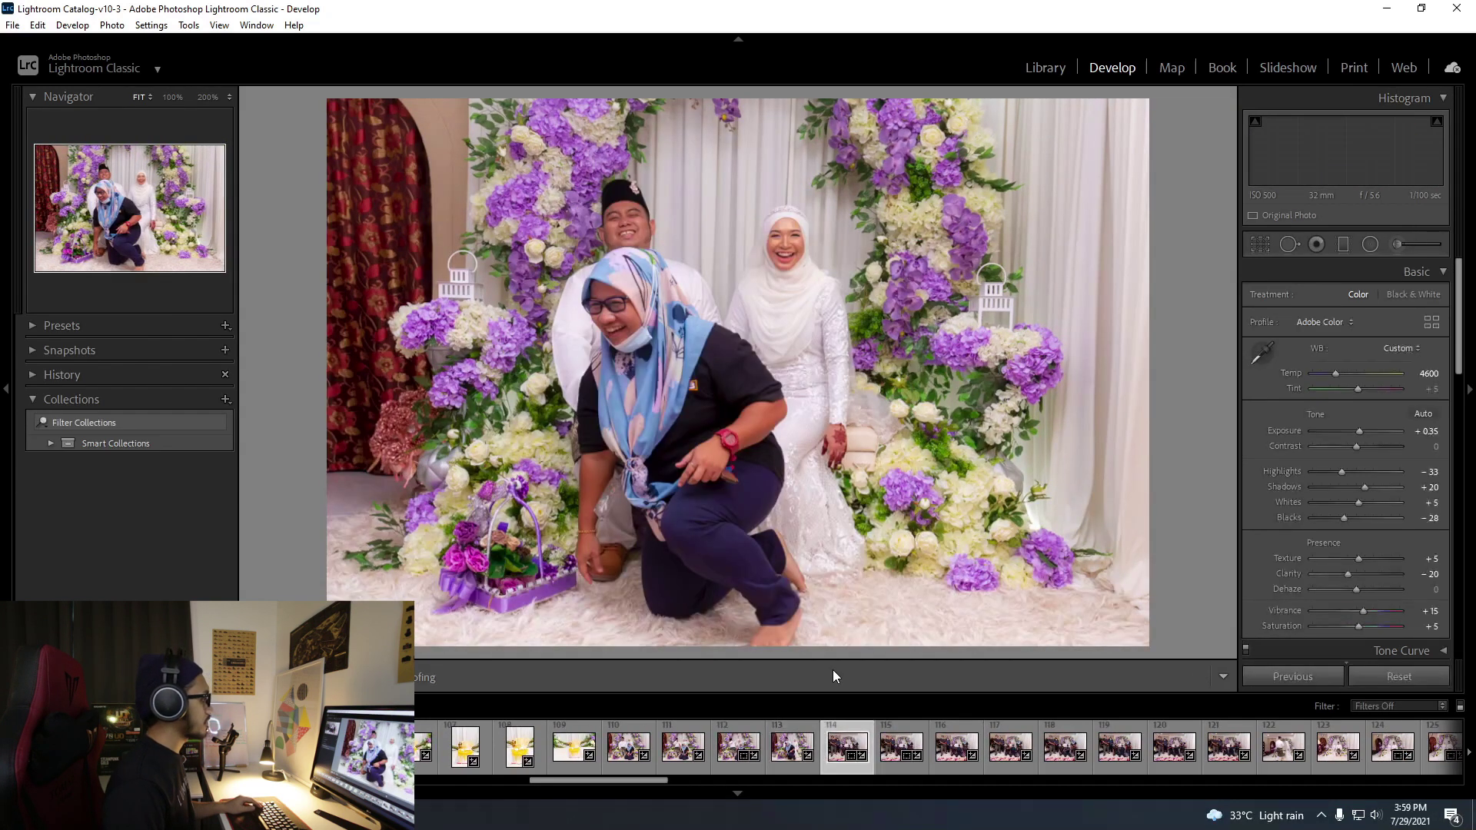
key(Right)
key(Right)
key(Right)
key(Right)
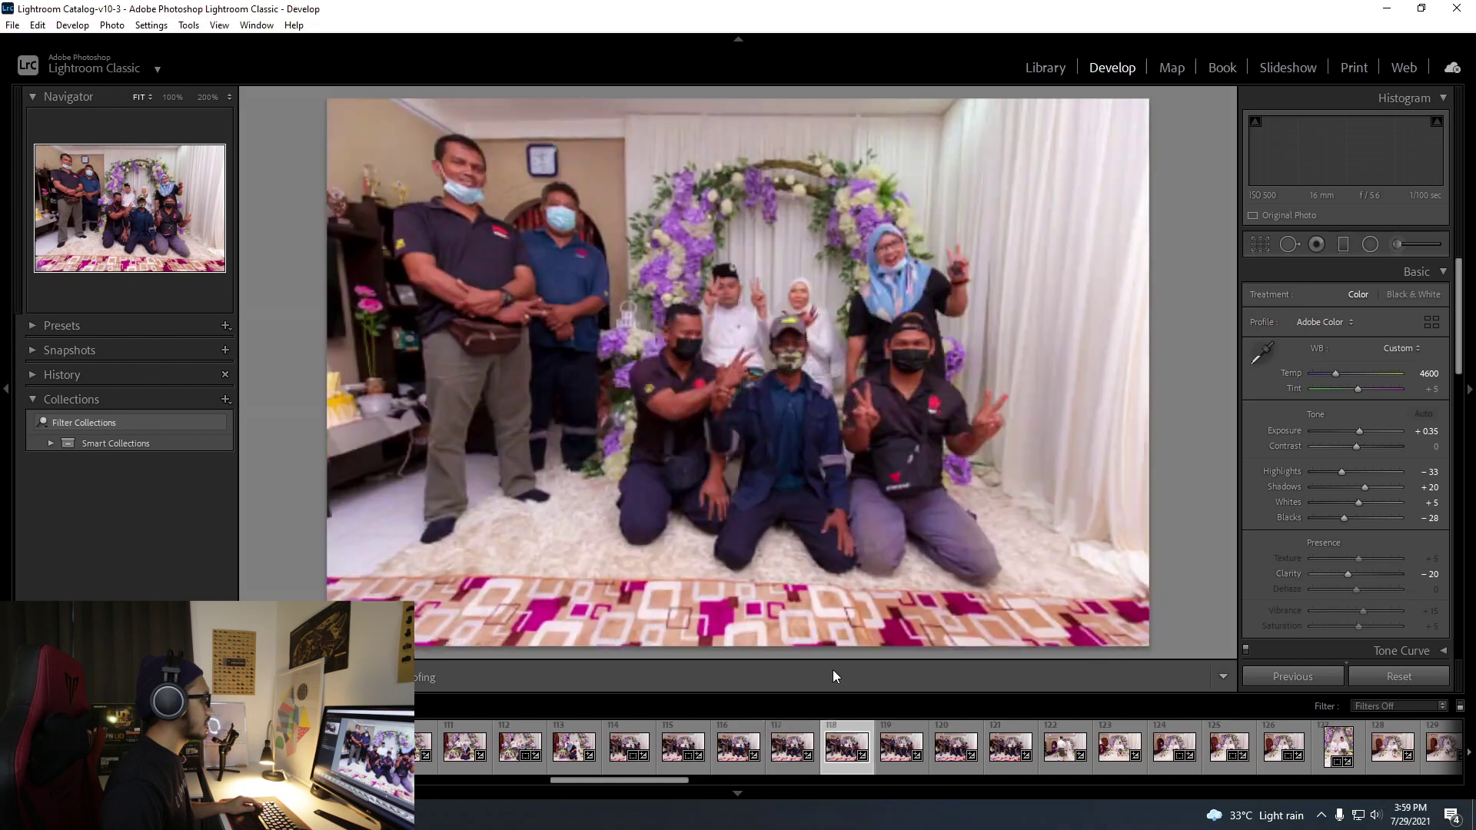
Look through the photos after 118 and on to the face-to-face couple portraits 160 and 161.
key(Right)
key(Right)
key(Right)
key(Right)
key(Right)
key(Right)
key(Right)
key(Right)
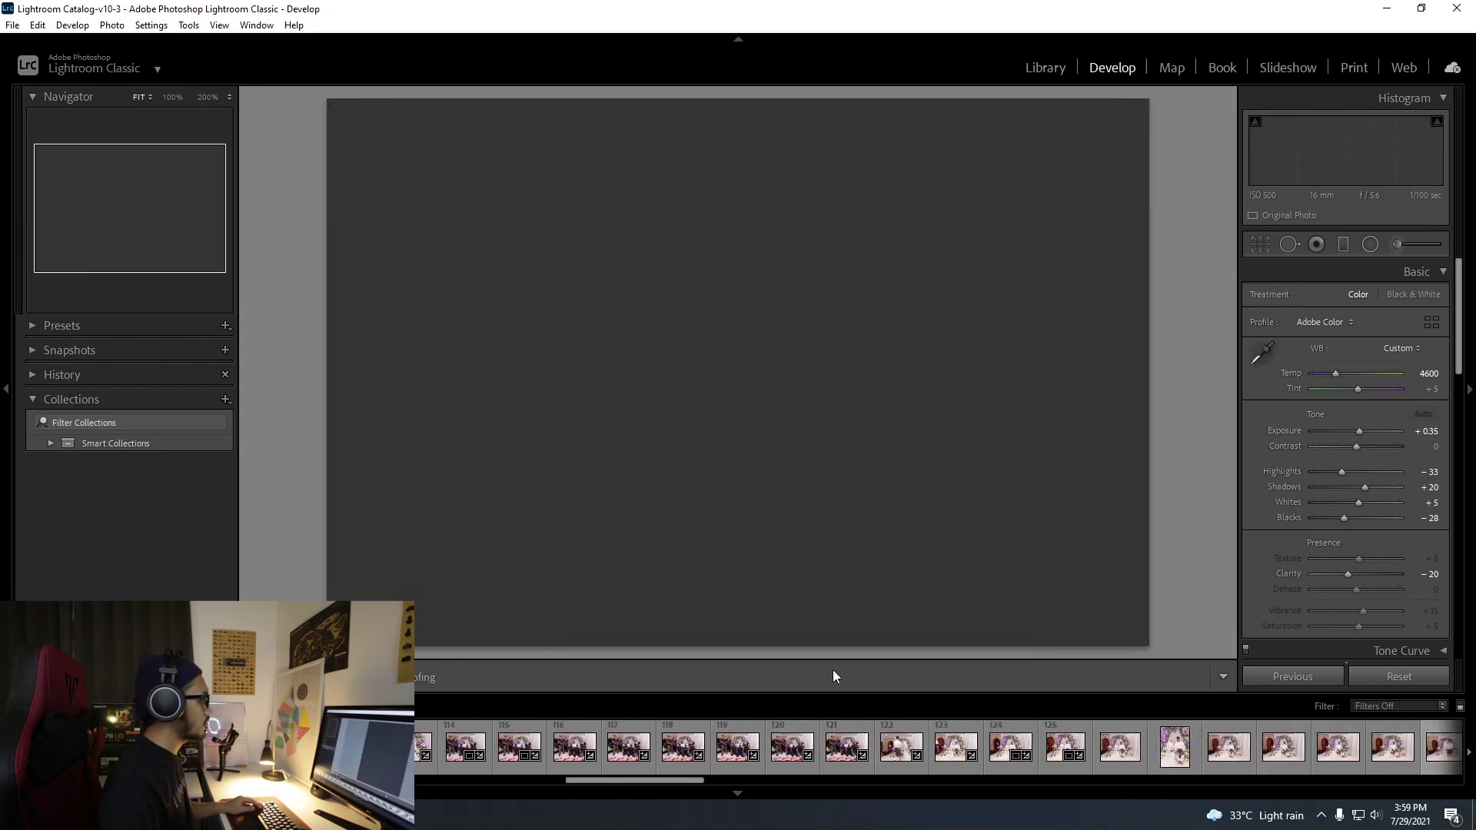
scroll(731, 750, down, 5)
click(715, 755)
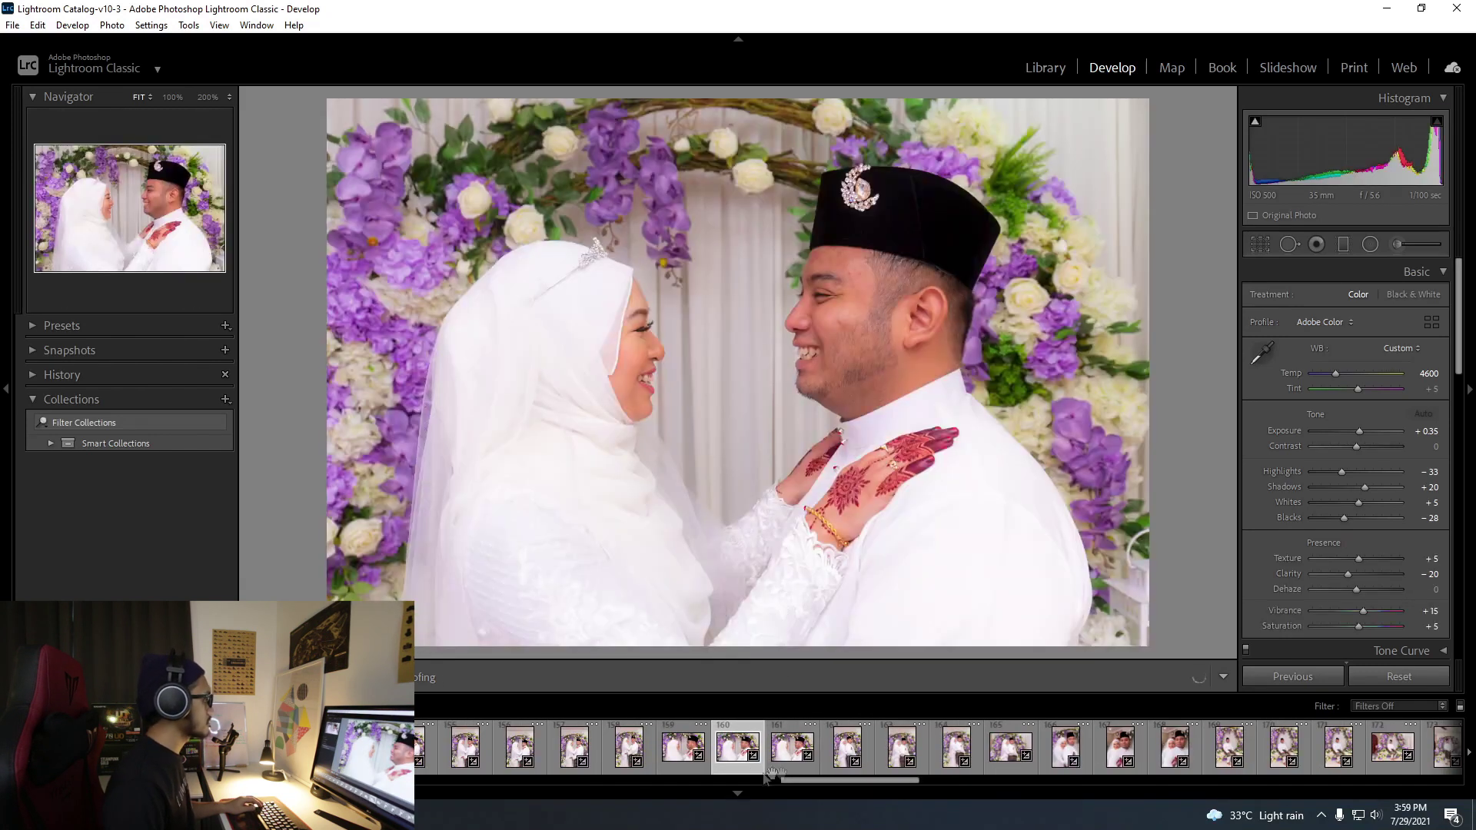
click(781, 754)
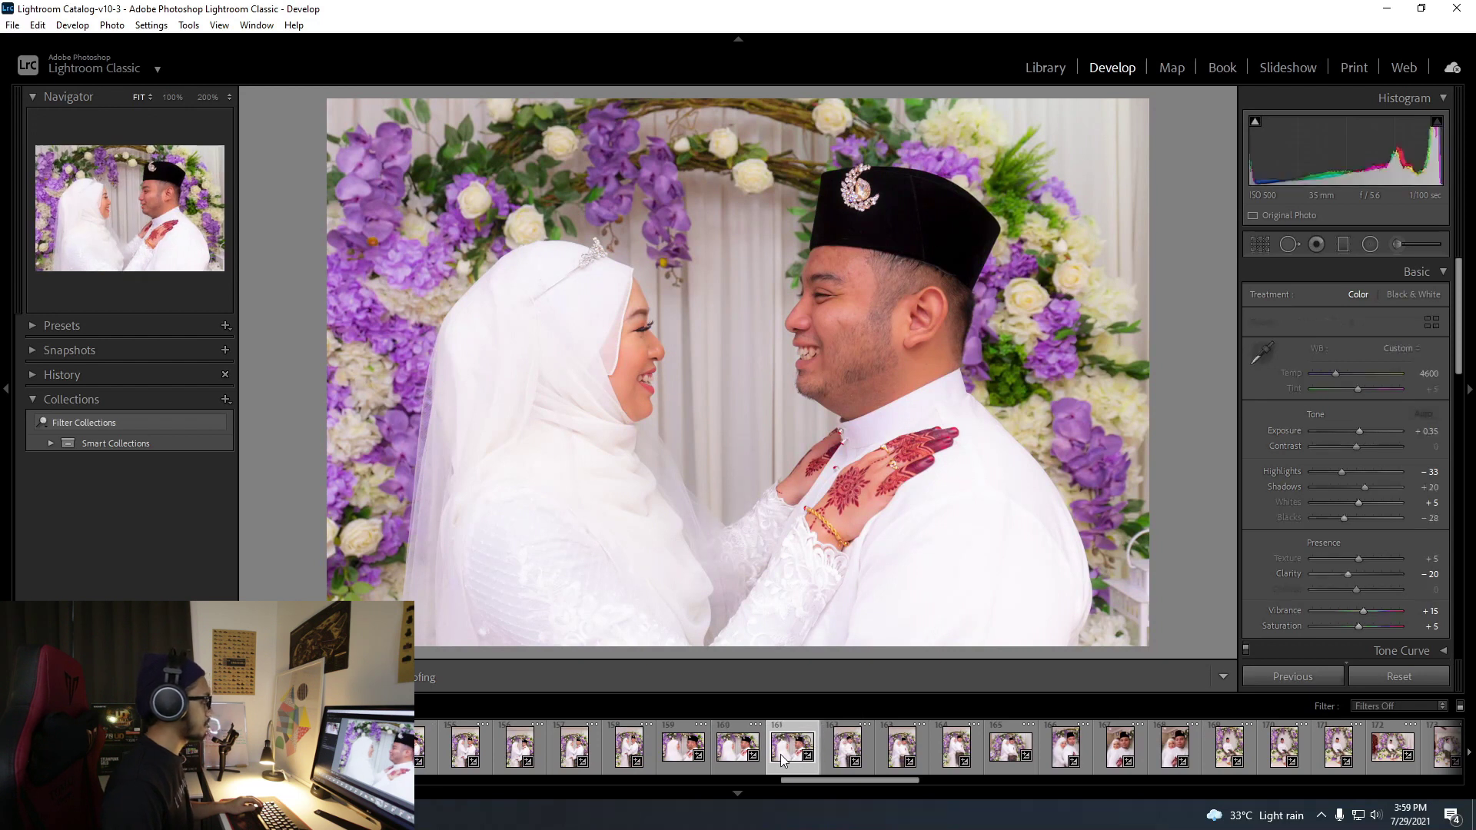
Crop vertical couple portrait 163 tighter, trimming the empty curtain above the flower arch.
key(Right)
key(Right)
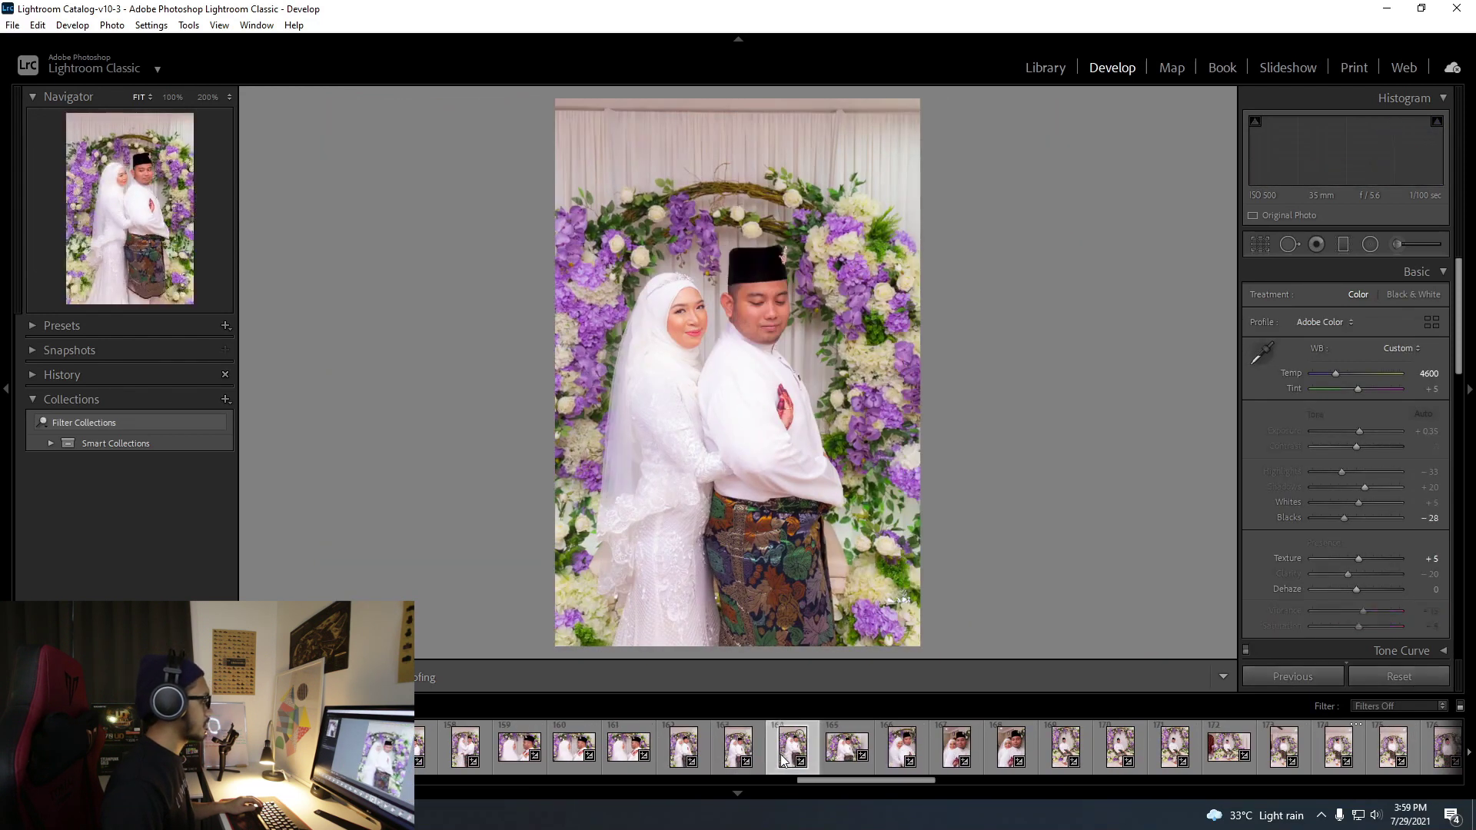
key(Right)
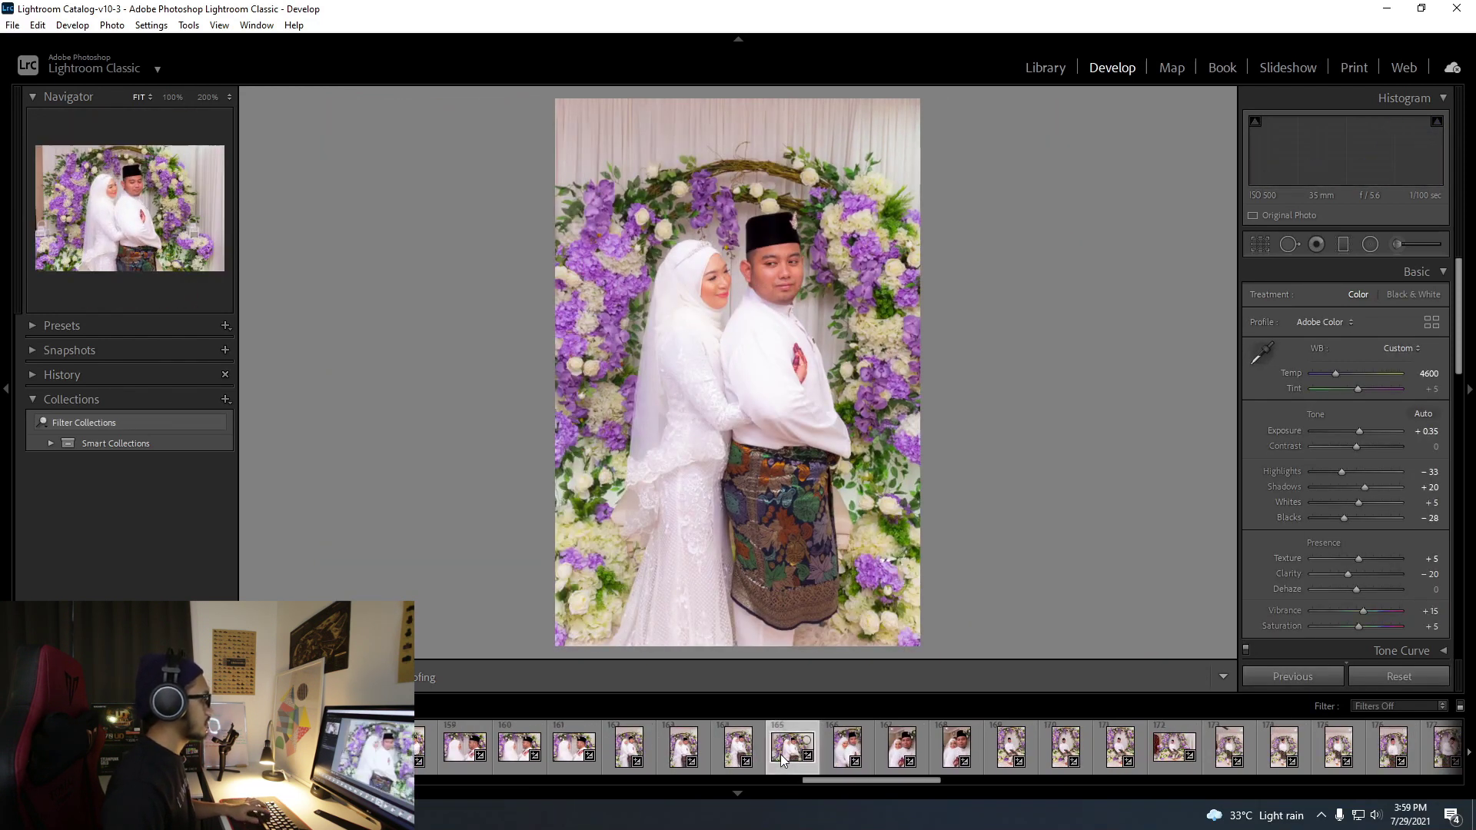
key(Left)
key(Left)
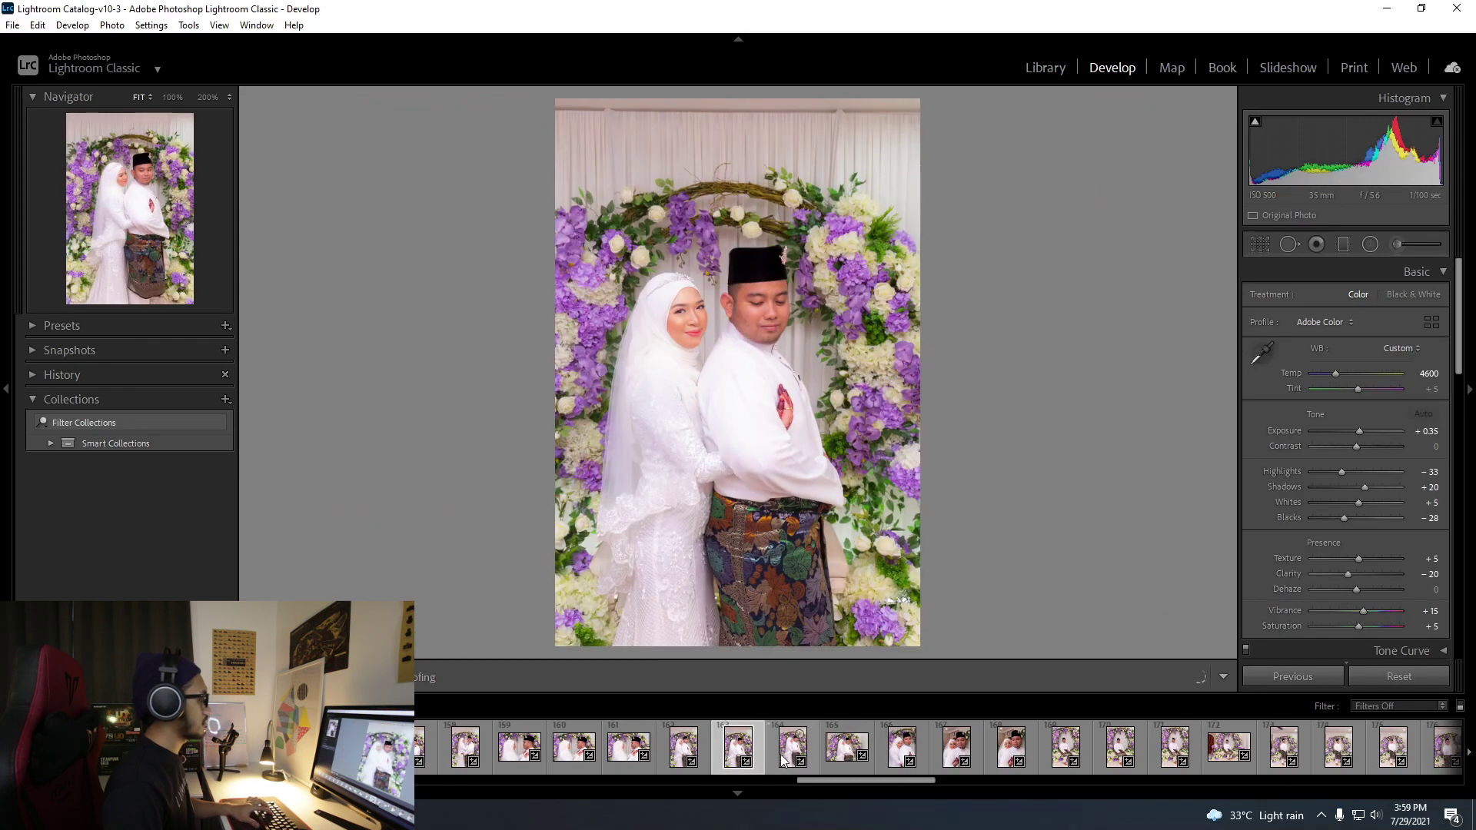
key(r)
drag(739, 102, 733, 160)
drag(917, 377, 911, 378)
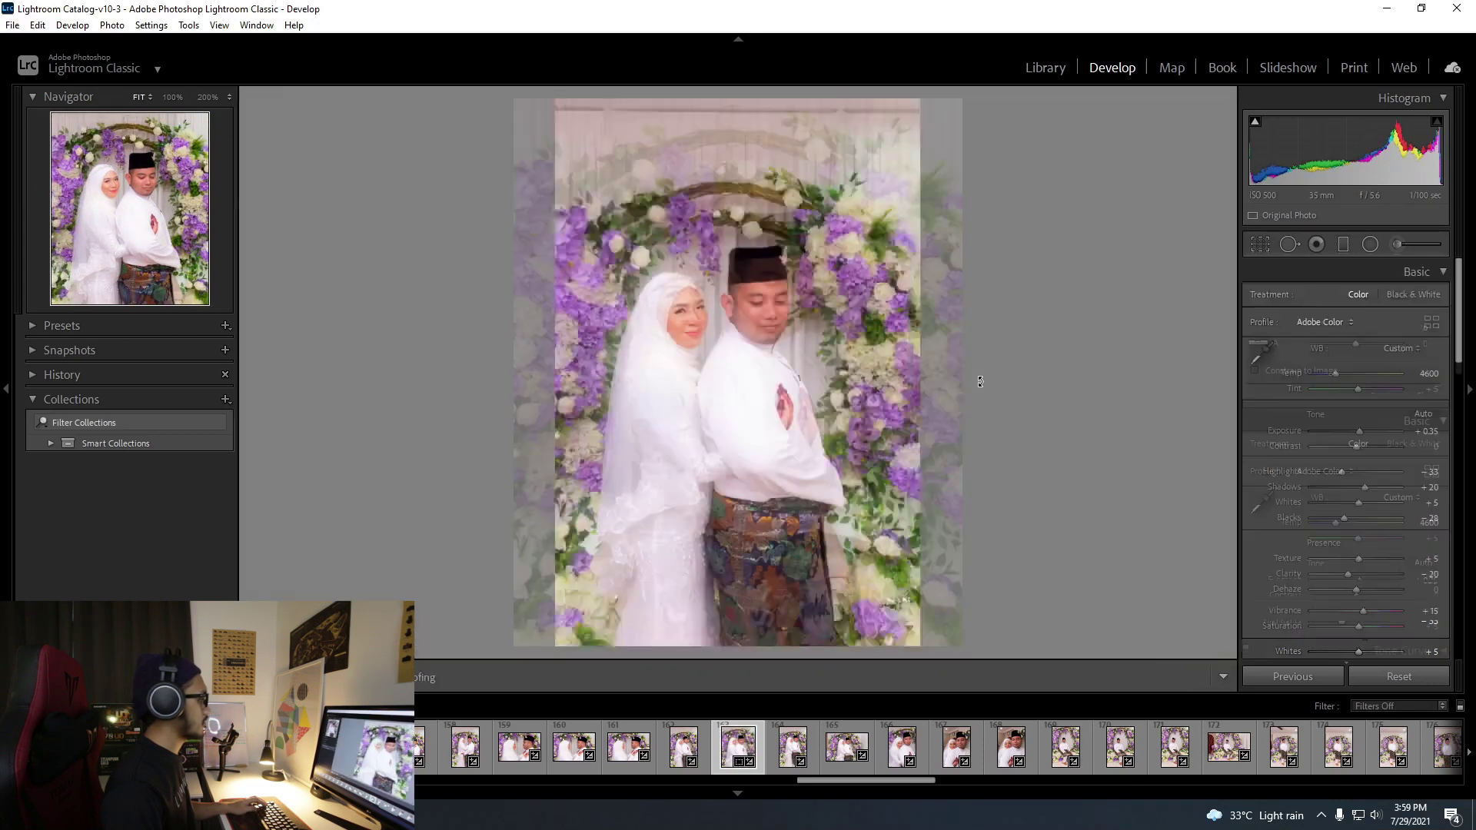
key(Return)
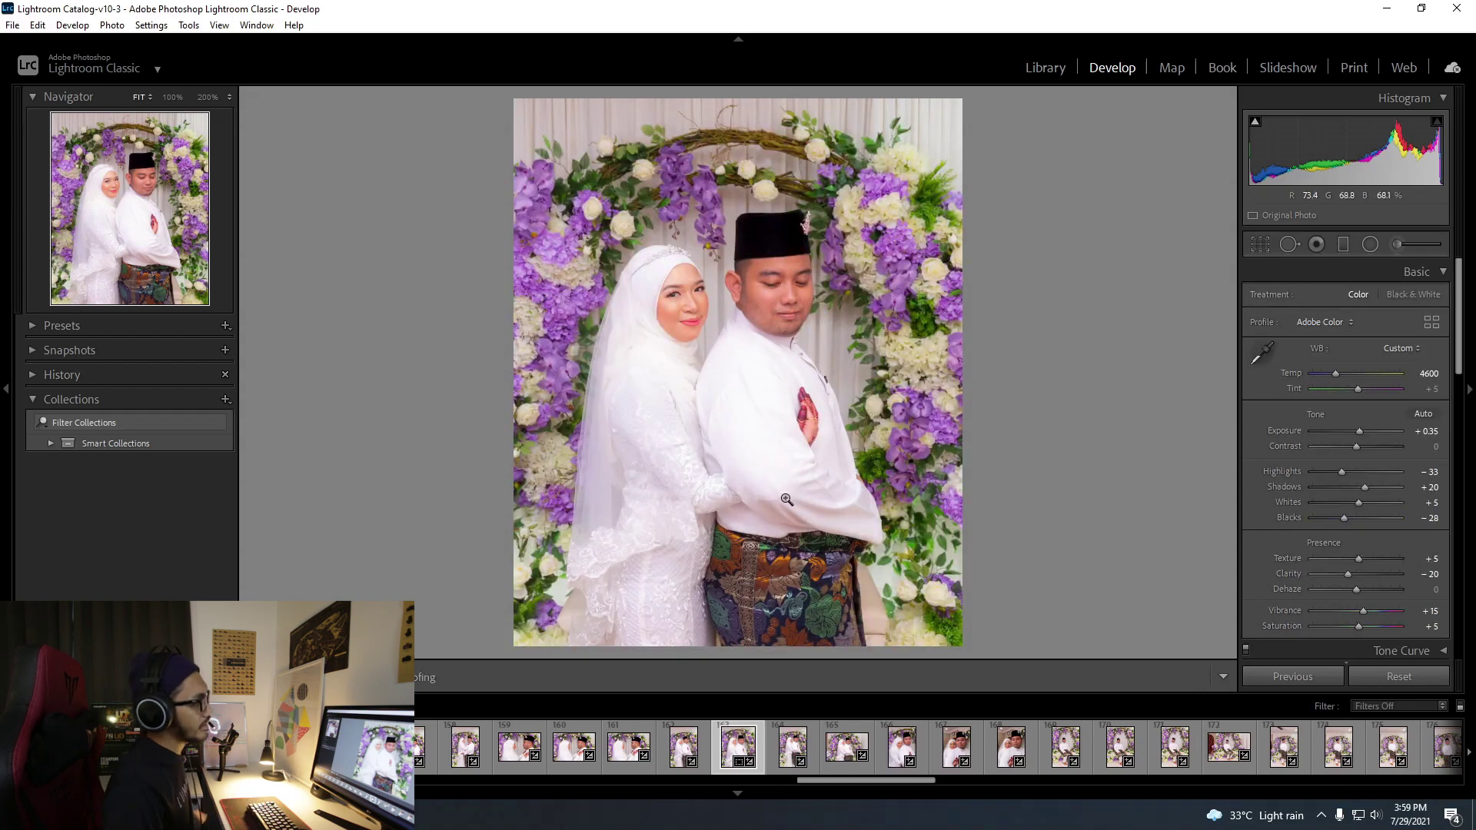
Crop horizontal couple portrait 165 on both sides, removing the wall edge and plain curtain beside the flowers.
key(Right)
key(Right)
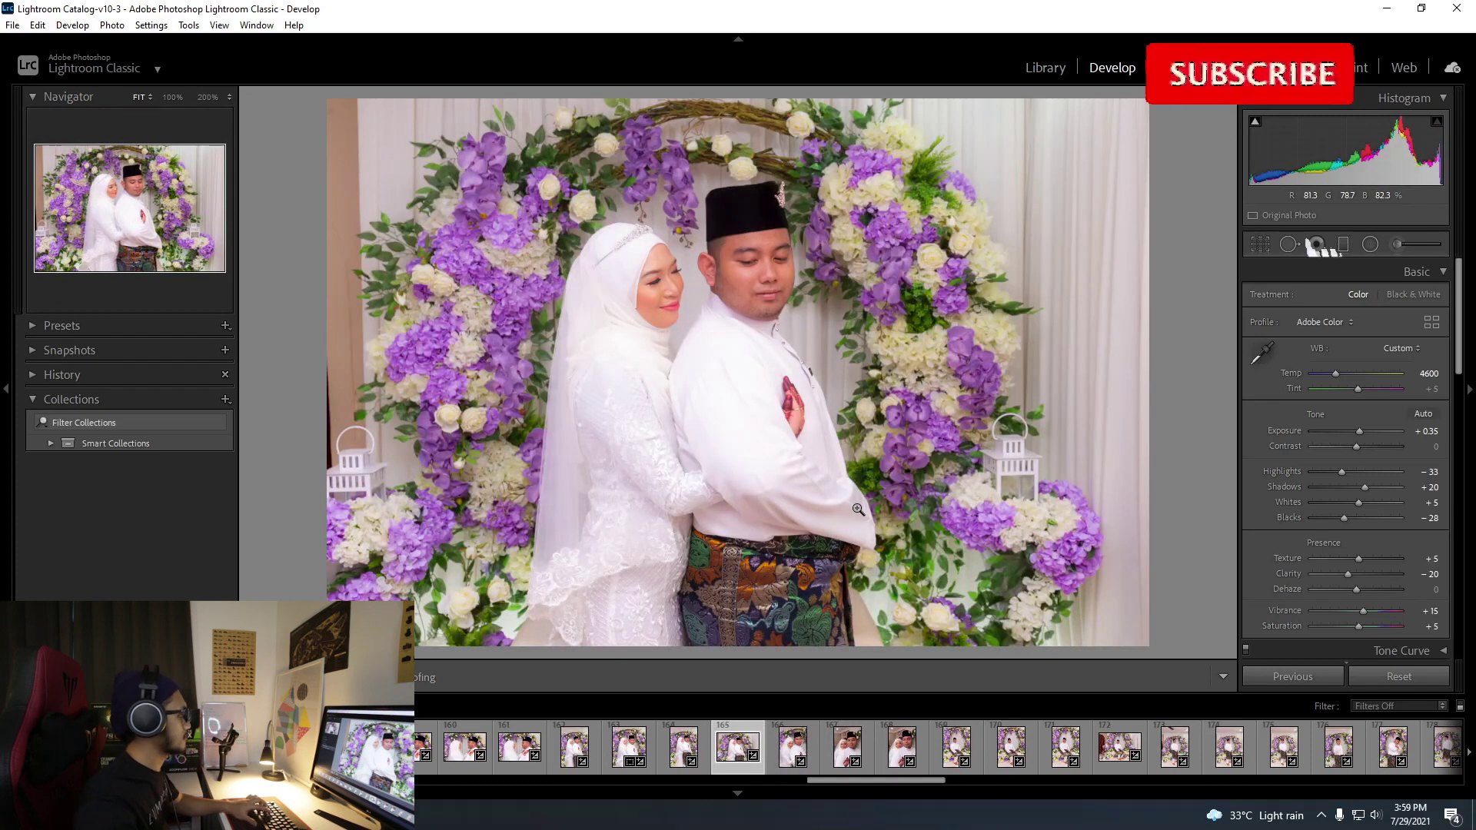
key(r)
drag(323, 371, 376, 371)
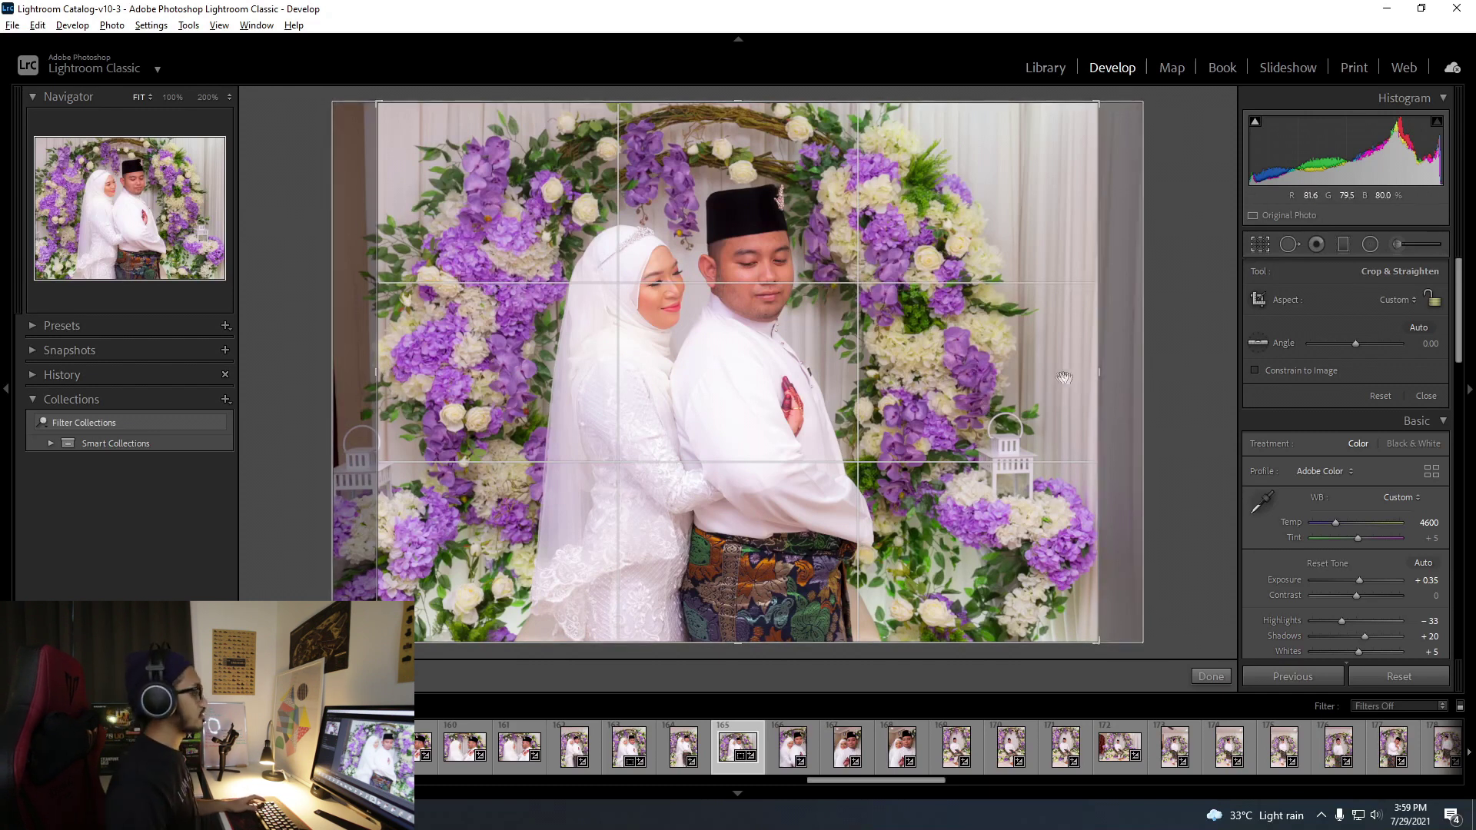
drag(1050, 384, 1014, 373)
key(Return)
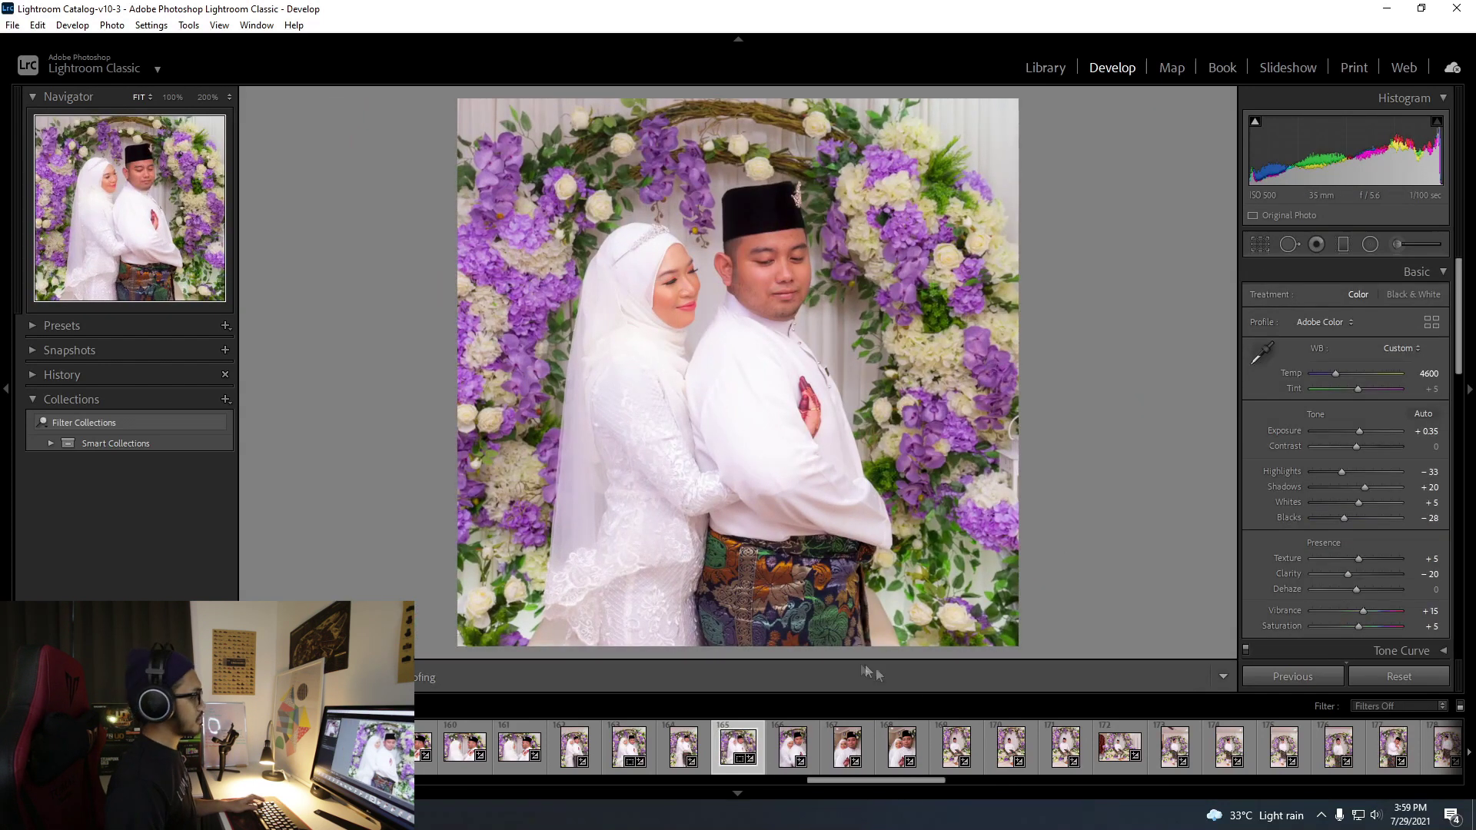
Select couple portraits 166 to 168 together and raise their synced Exposure to +0.28.
key(Right)
key(Right)
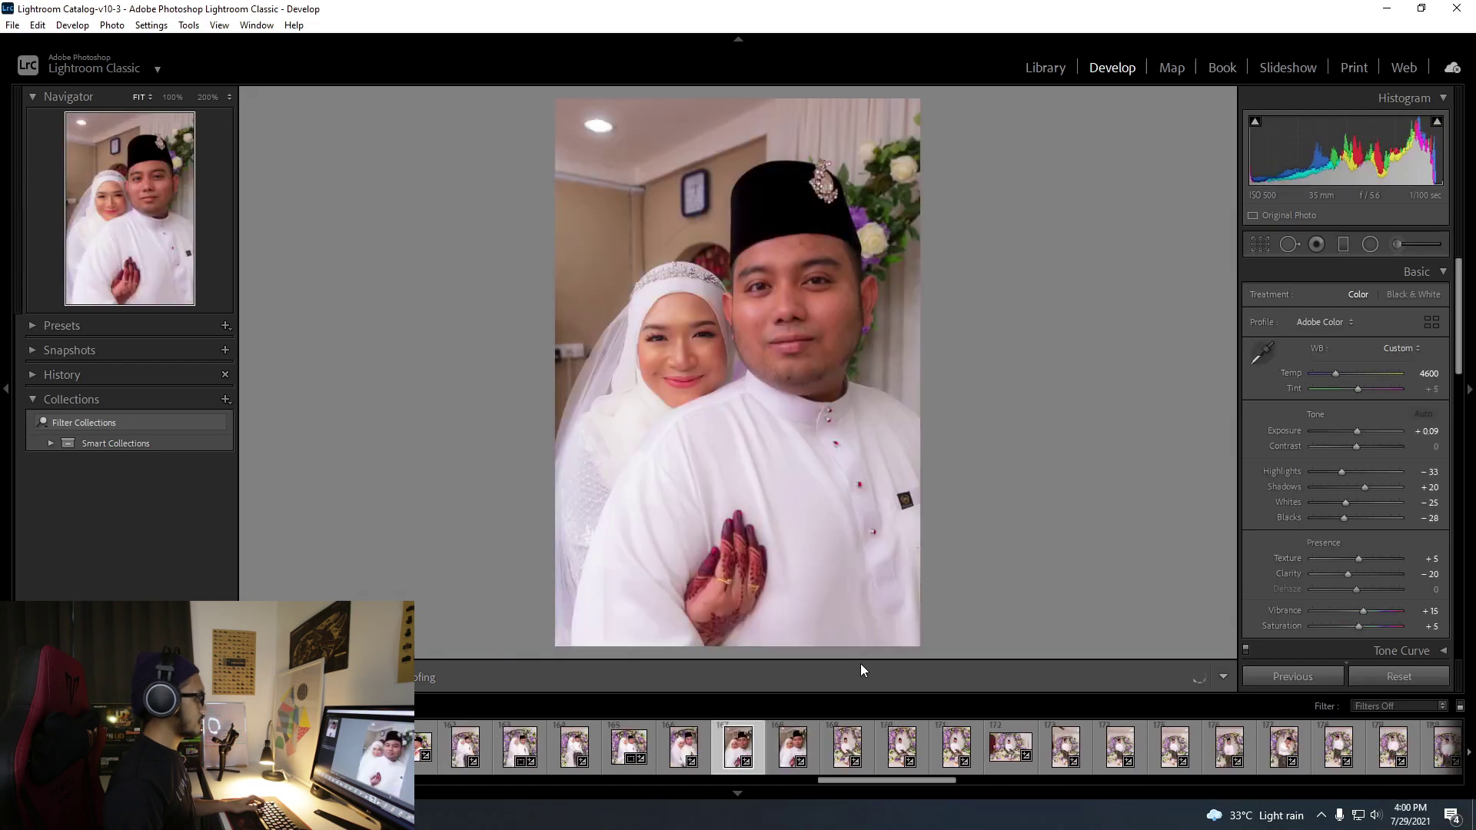
key(Left)
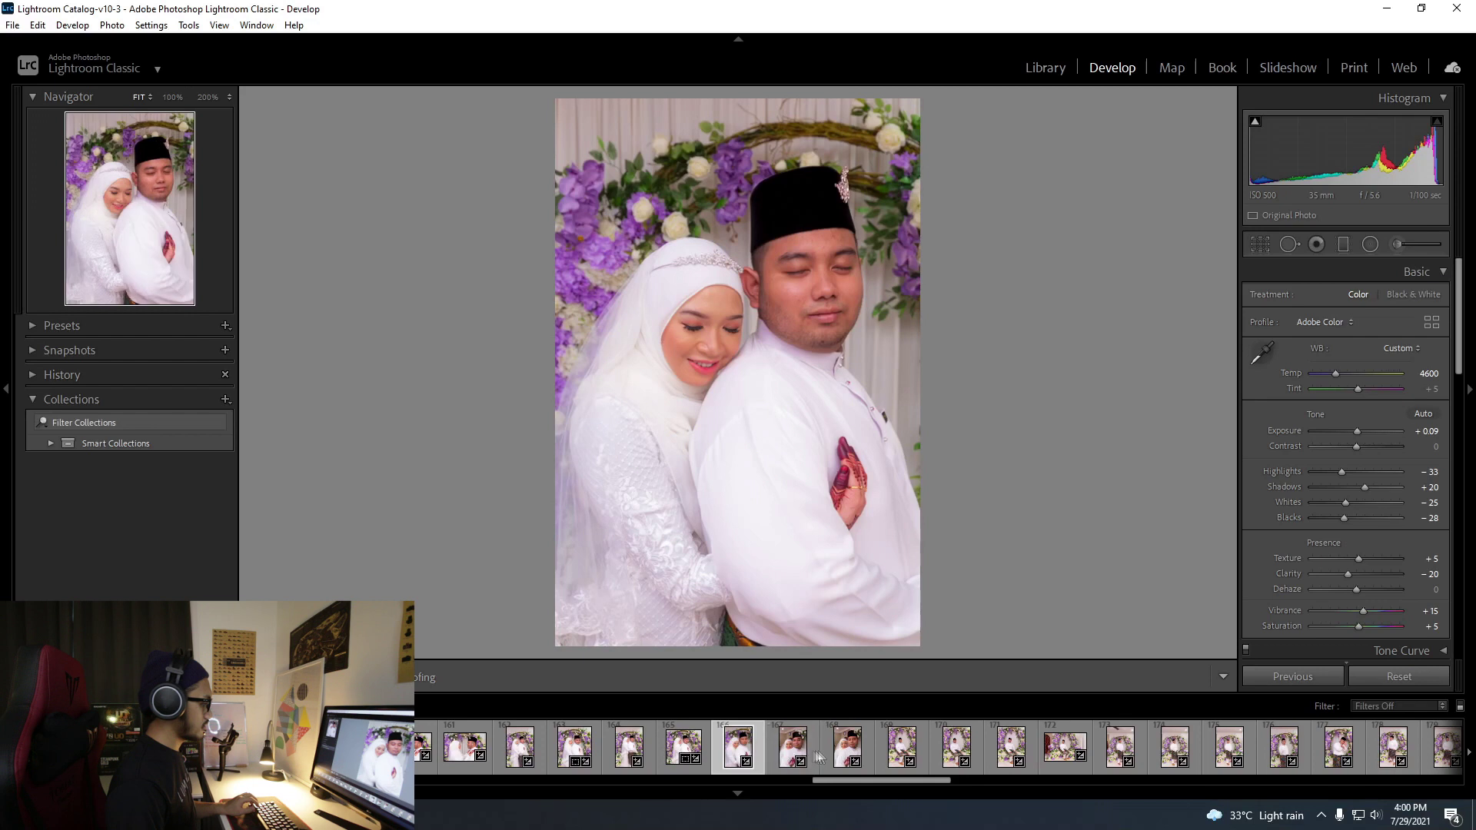
shift+click(850, 757)
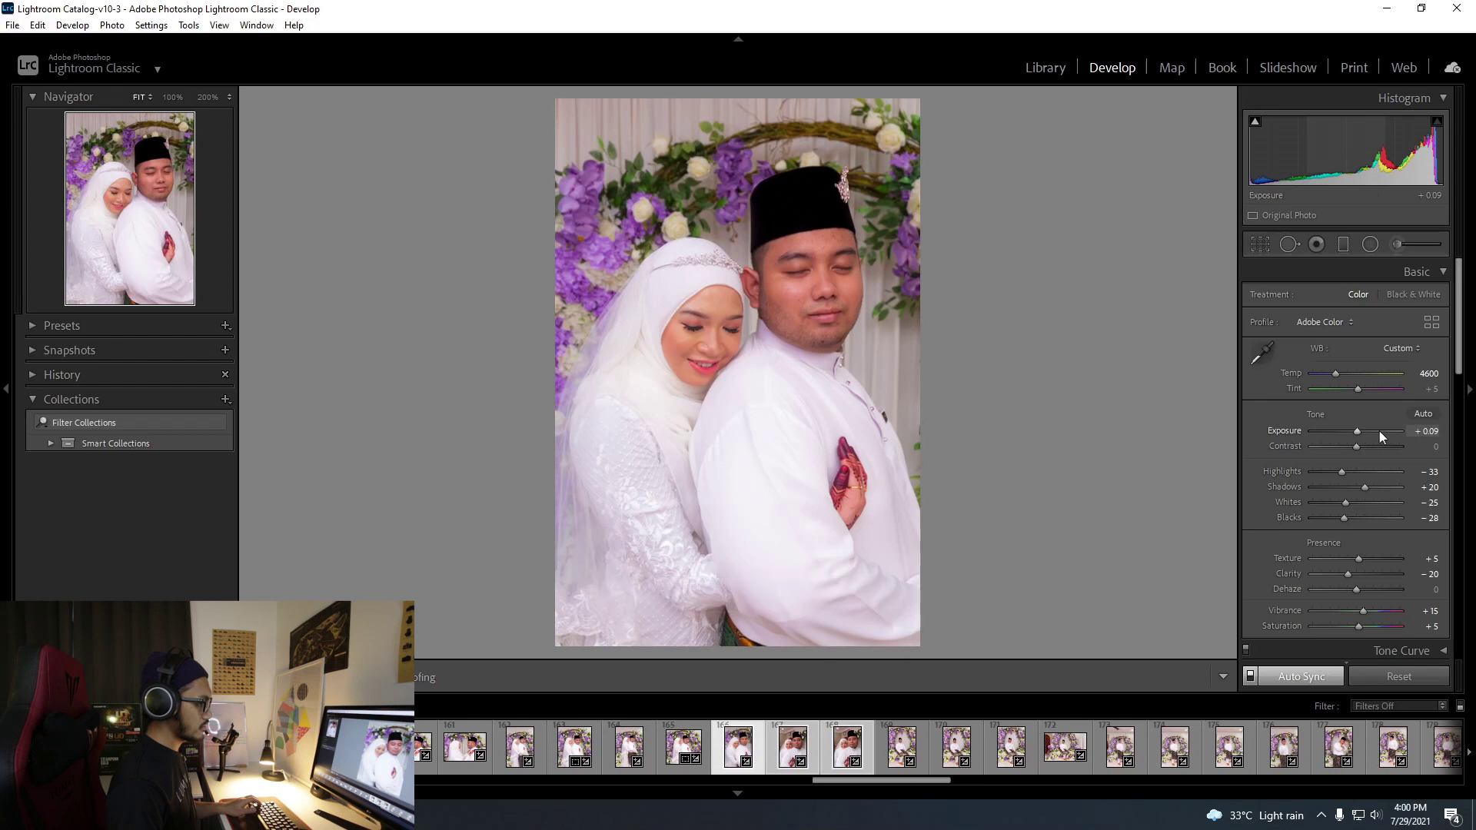
double_click(1356, 434)
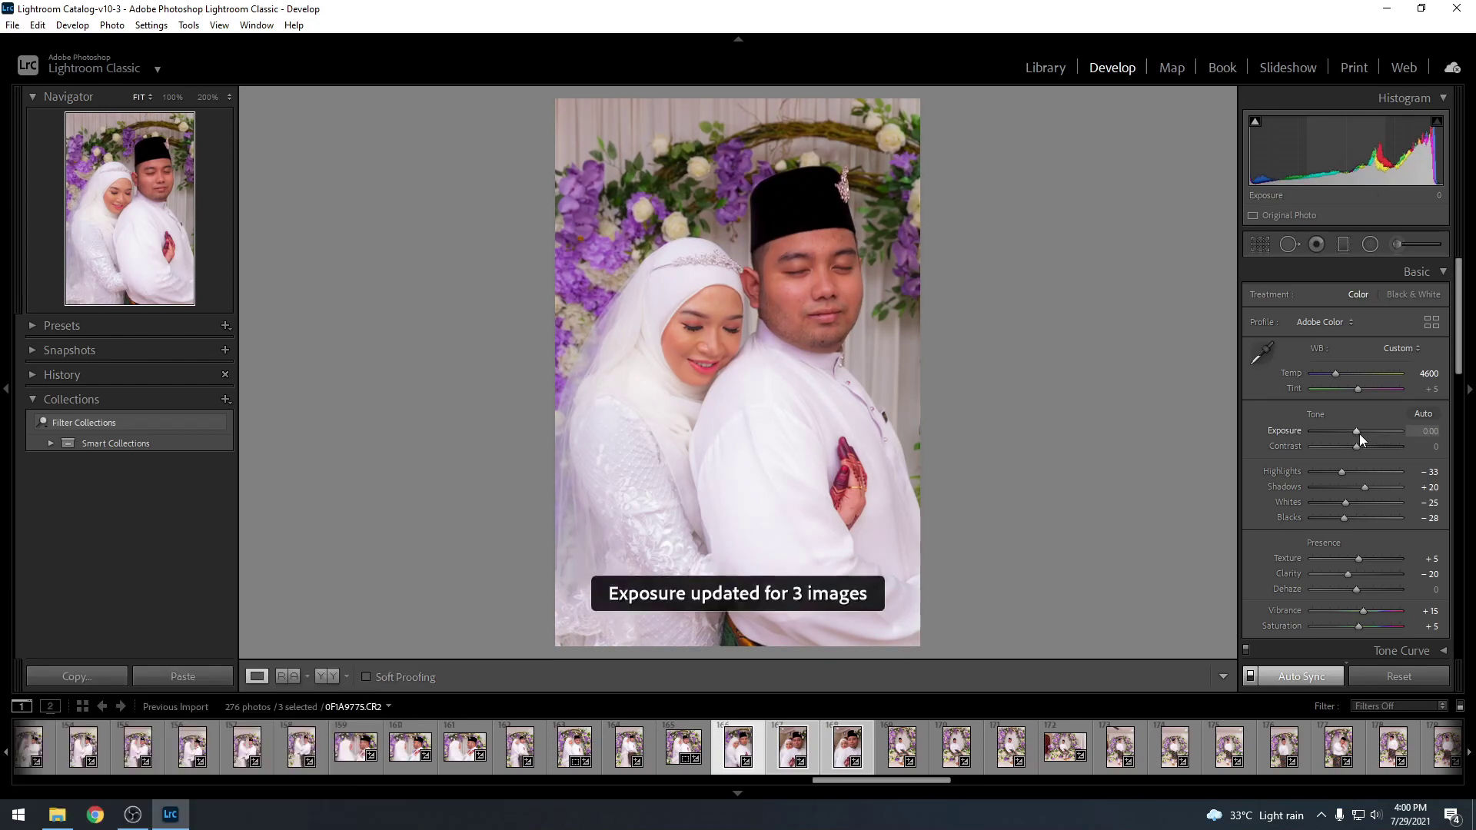
drag(1358, 434, 1359, 433)
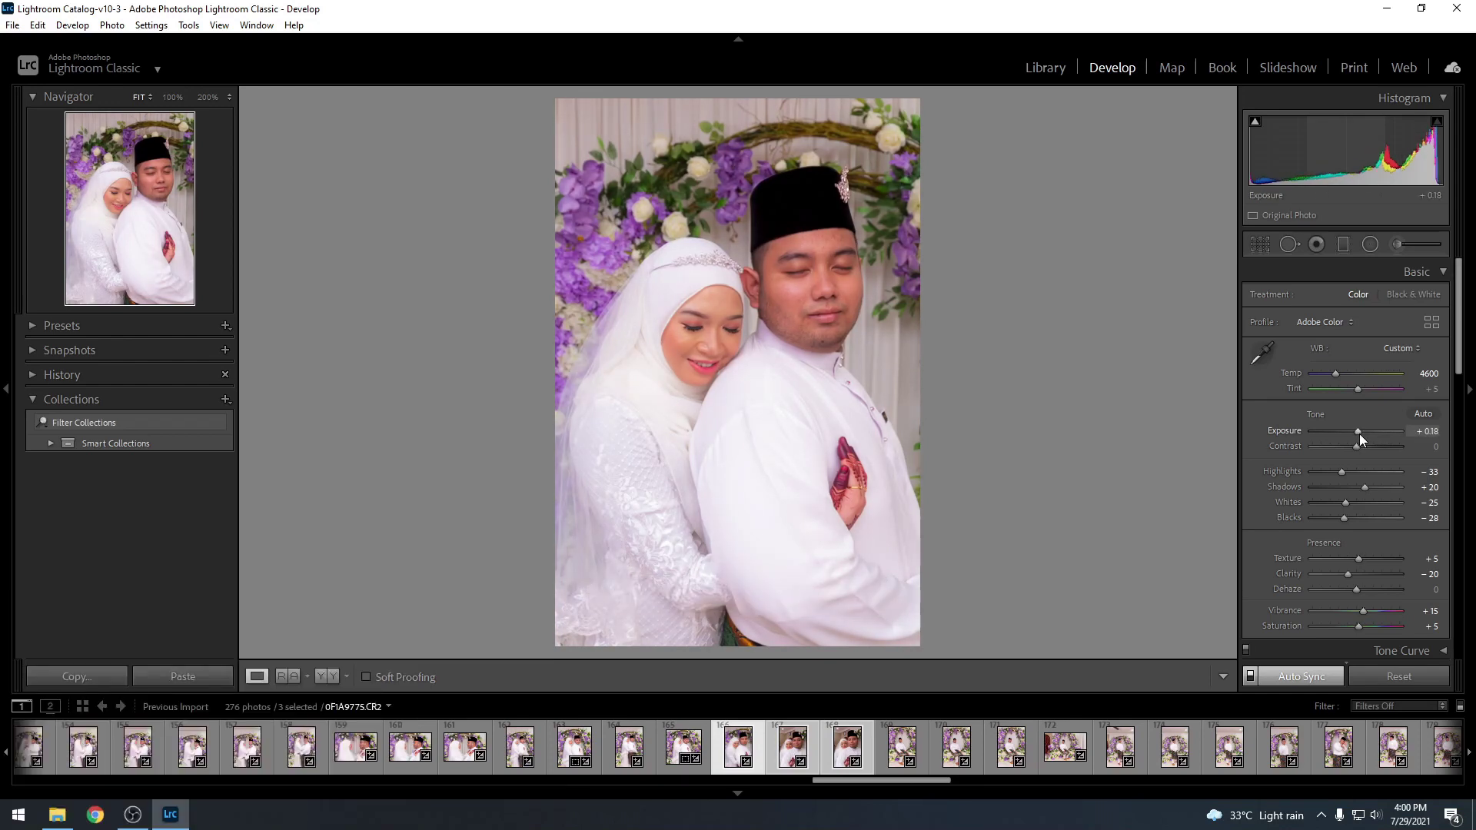
key(equal)
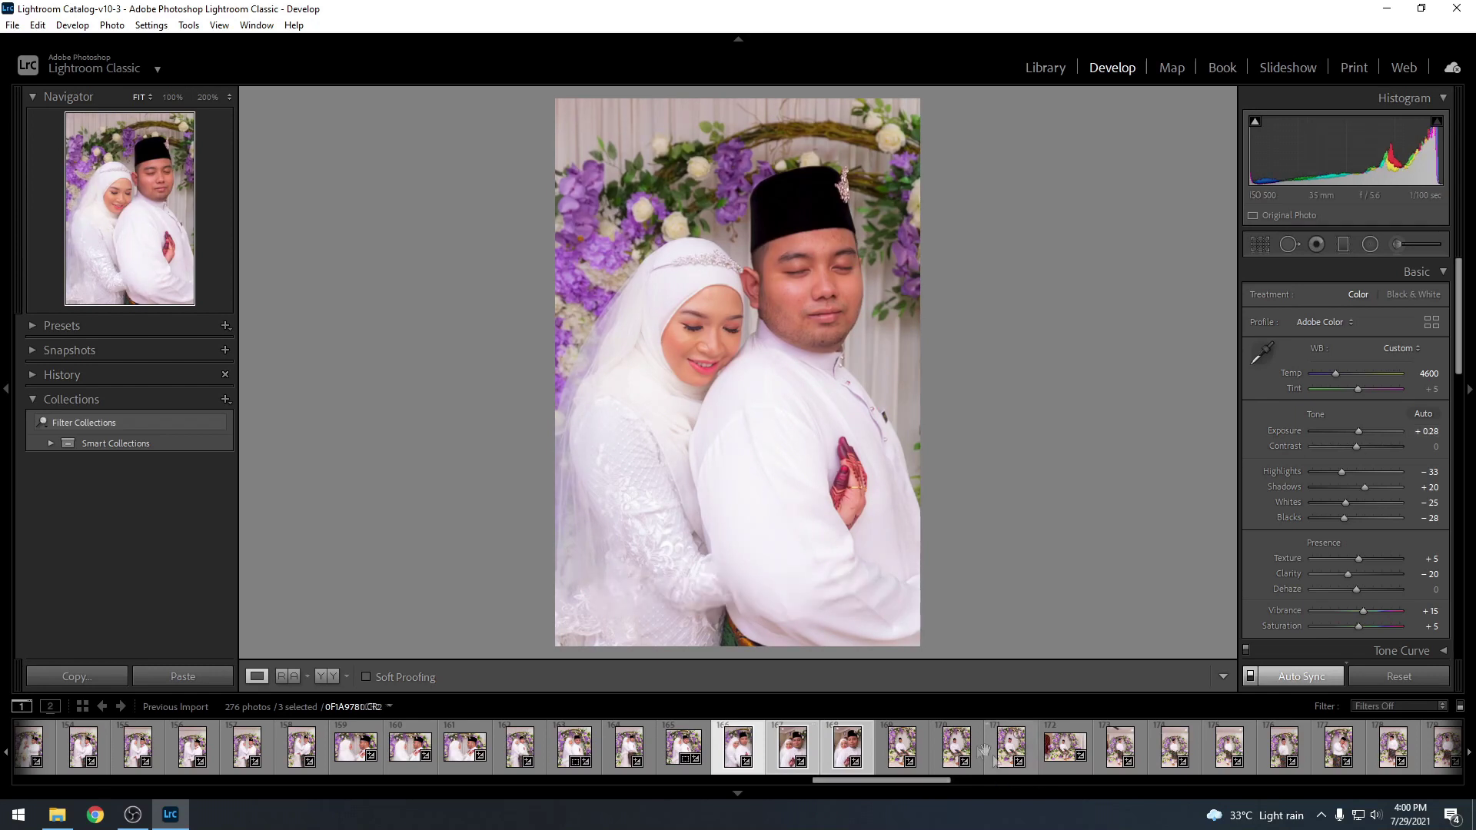
Select bride portraits 208 to 211 together and set their synced Whites to 0 and Highlights to -40.
scroll(1084, 750, down, 5)
scroll(1077, 749, down, 3)
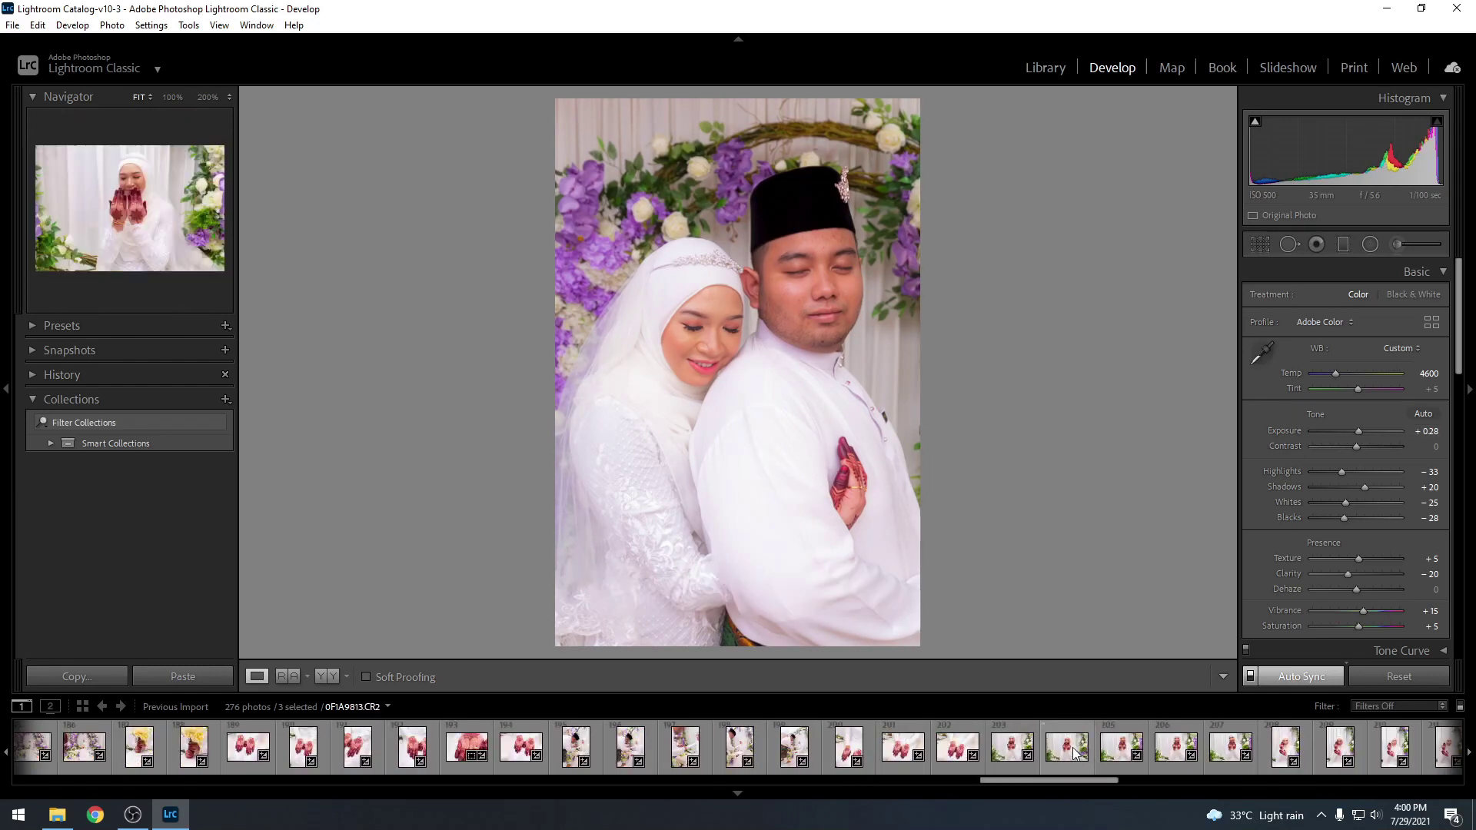
click(1013, 746)
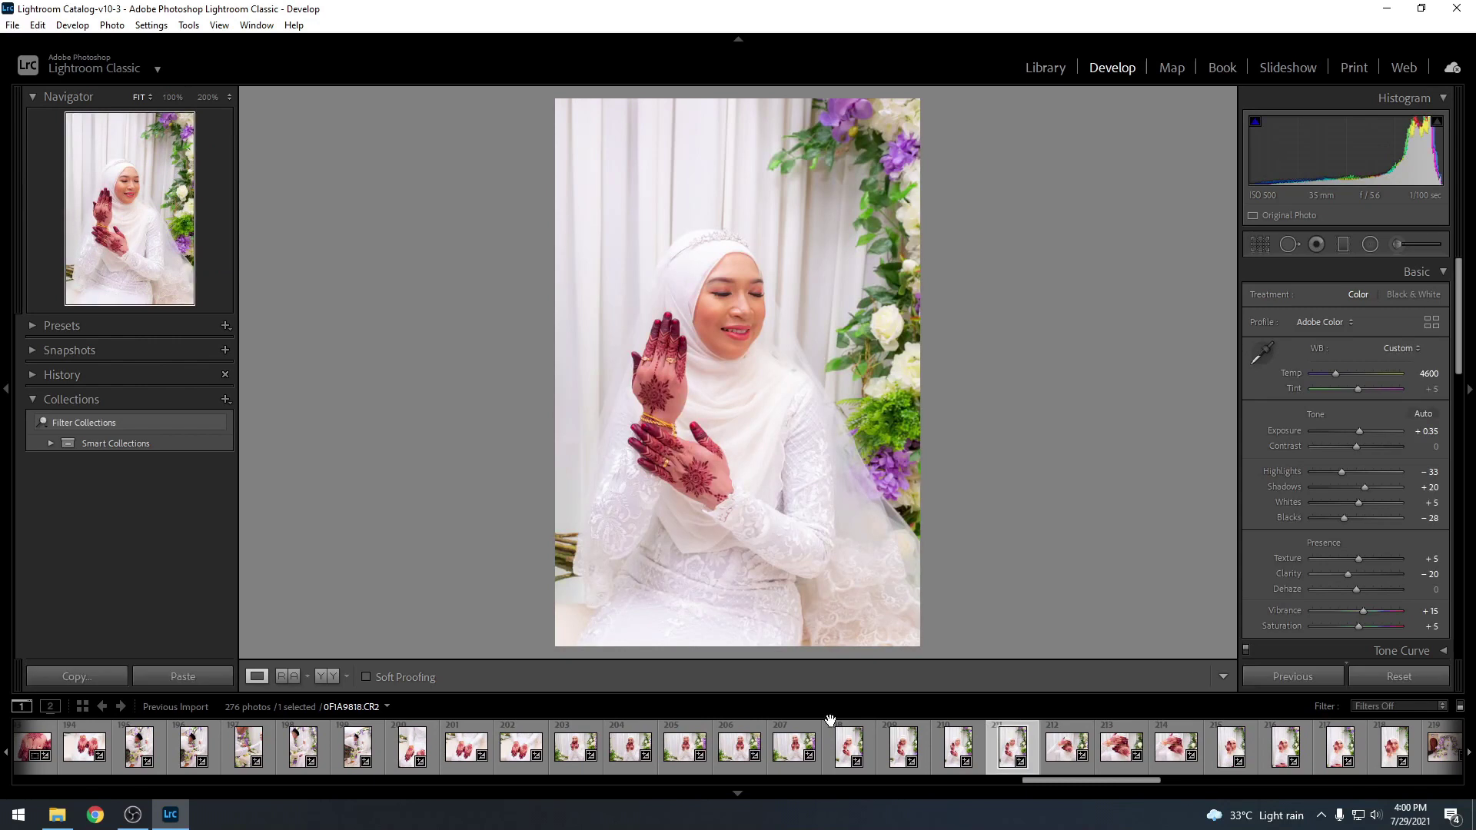
click(848, 746)
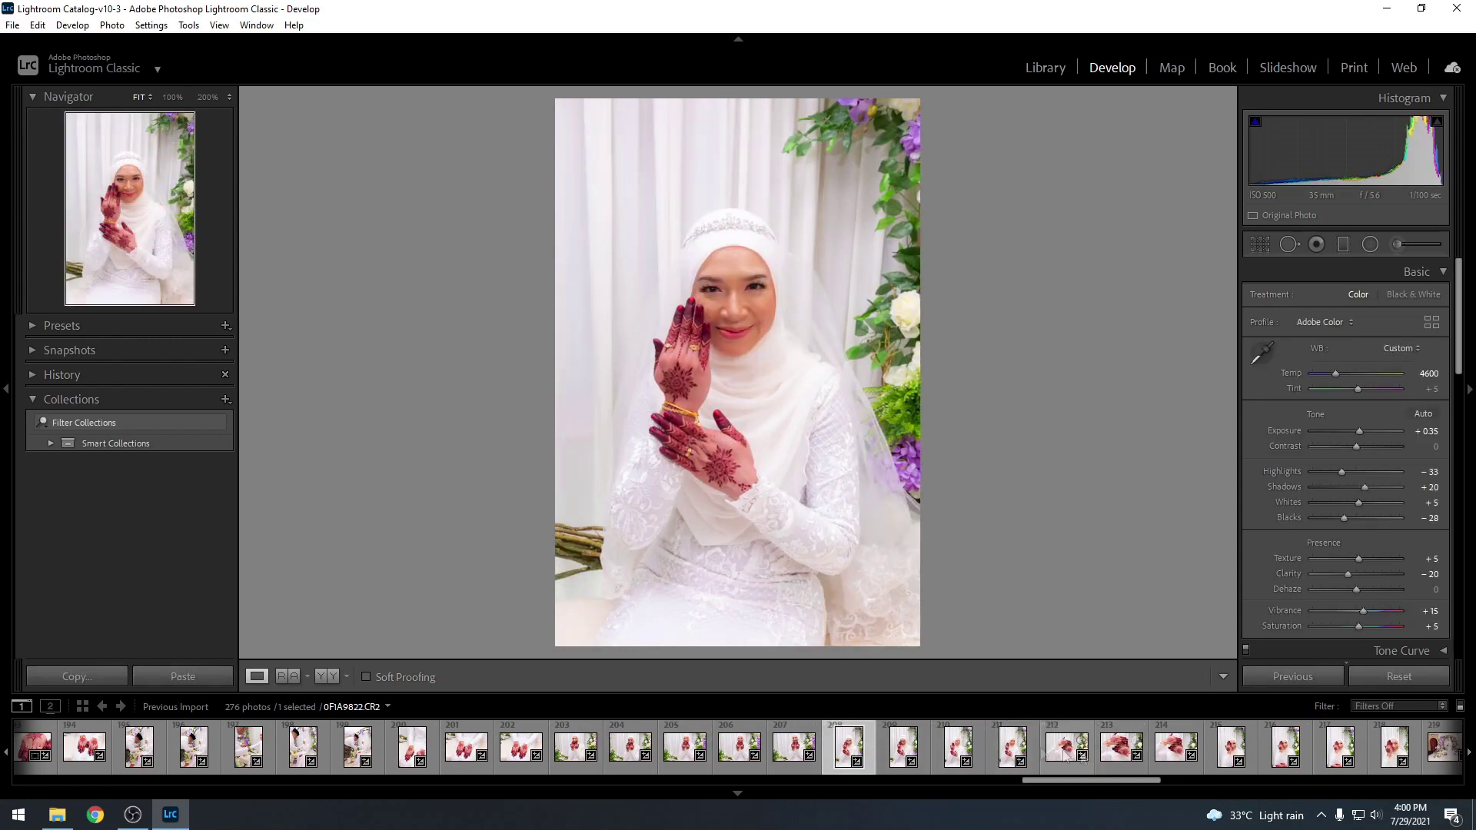
shift+click(1014, 746)
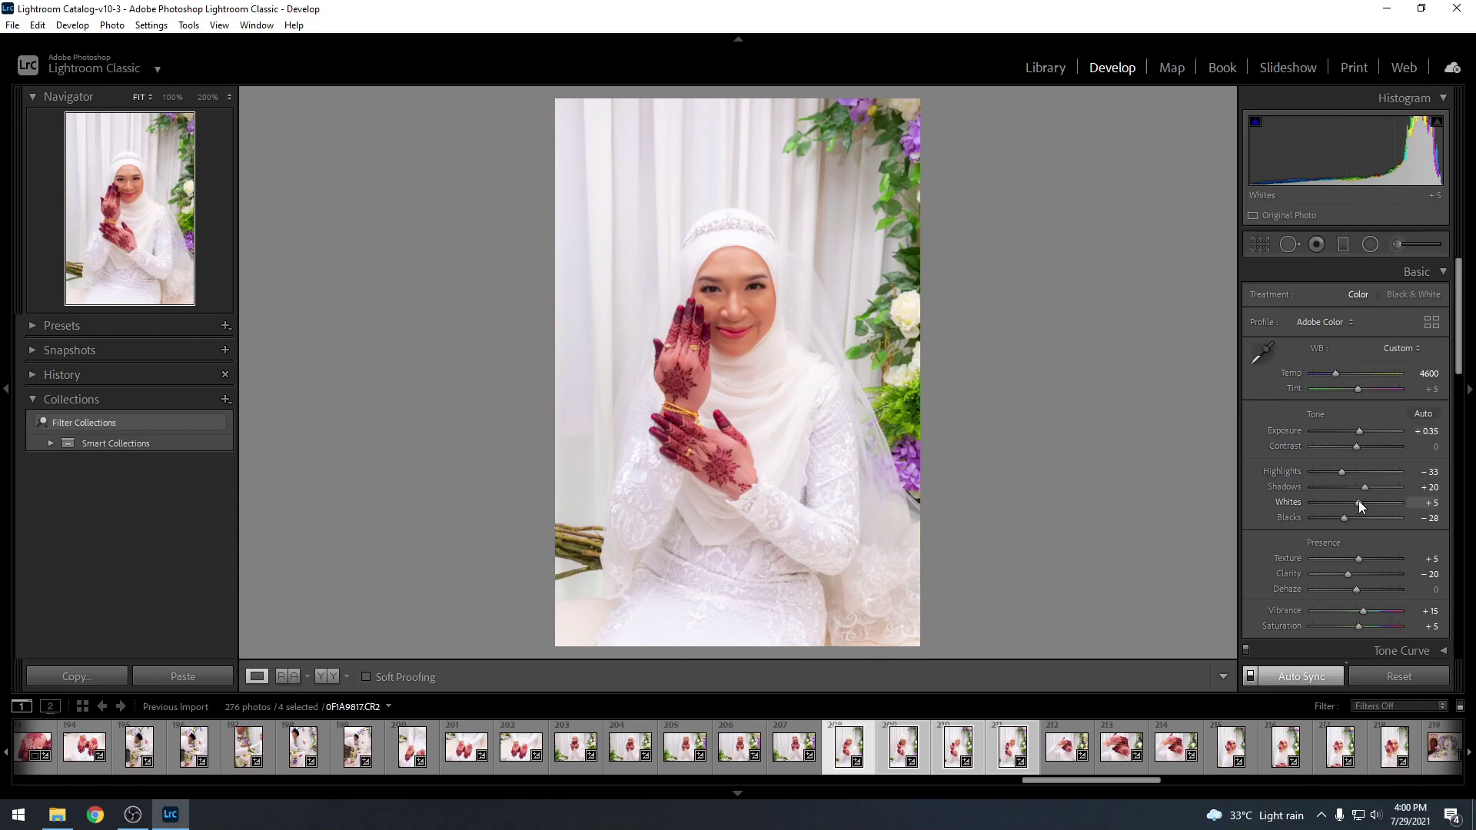
mouse_move(1359, 502)
mouse_down()
mouse_move(1297, 515)
mouse_move(1355, 520)
mouse_up()
double_click(1291, 503)
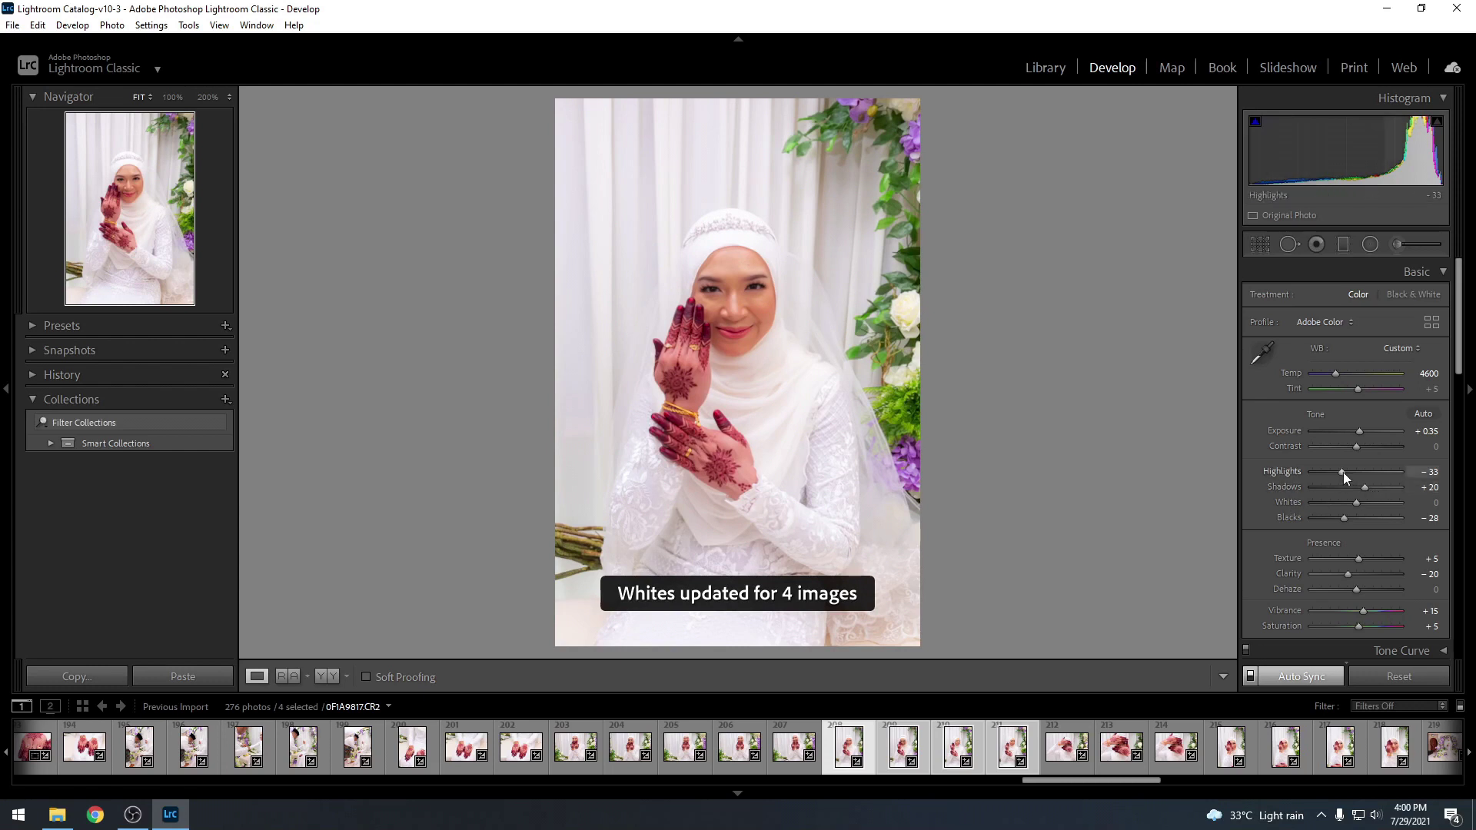
drag(1343, 472, 1338, 477)
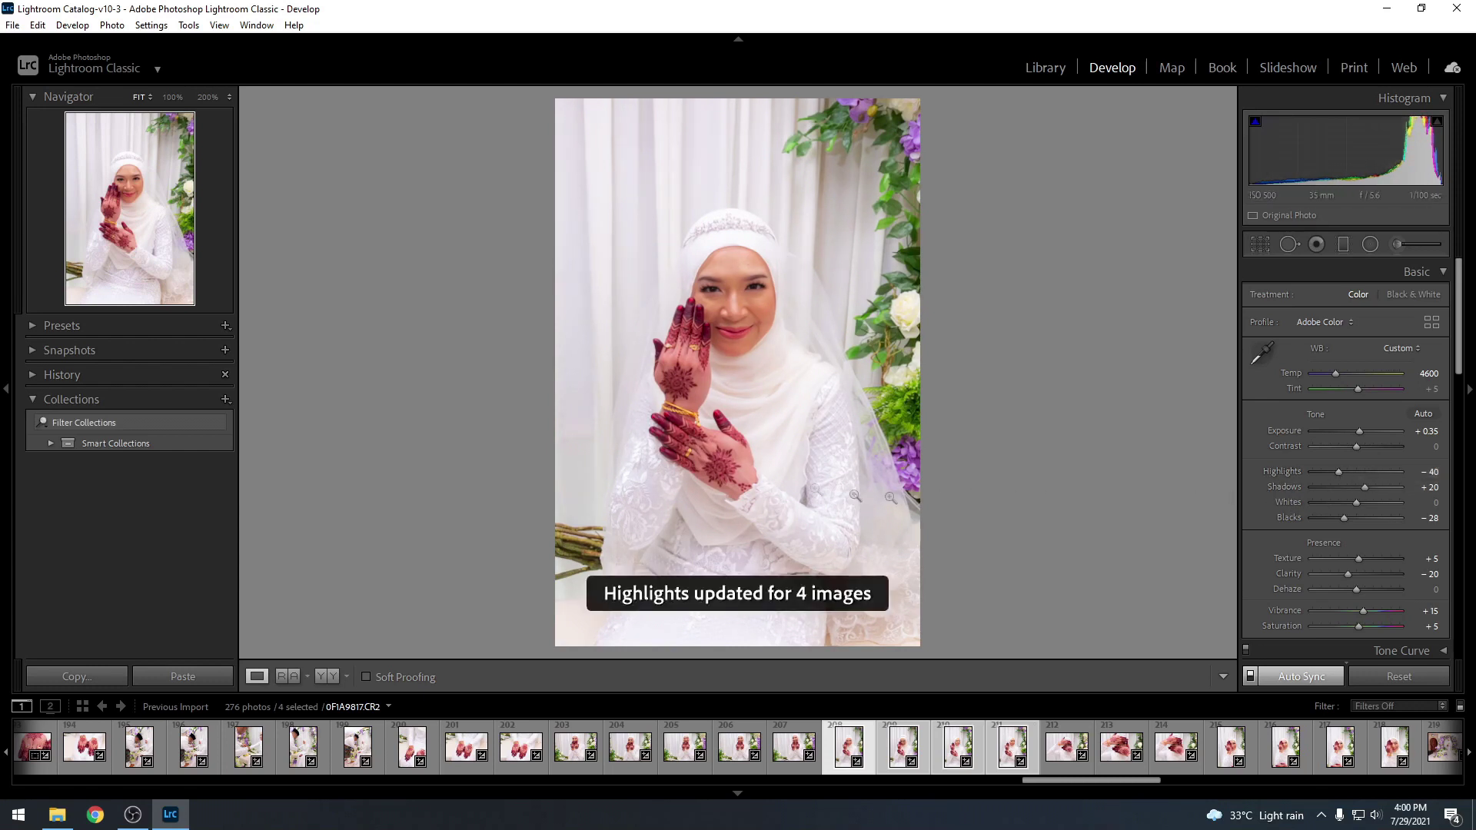
click(752, 330)
click(803, 346)
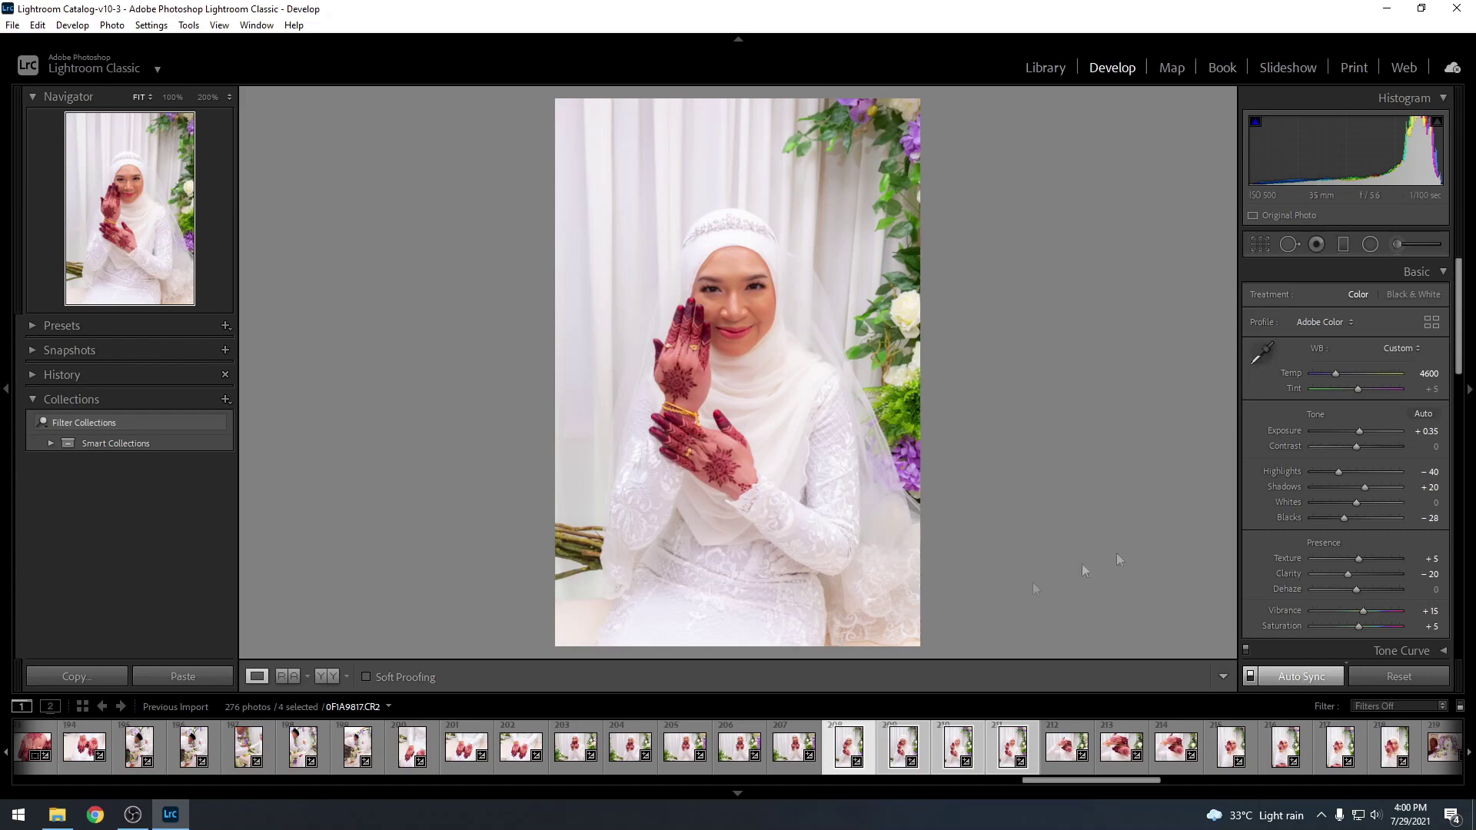
Straighten full-length couple photo 239 and crop it to a vertical frame around the couple and flower arch.
click(1067, 745)
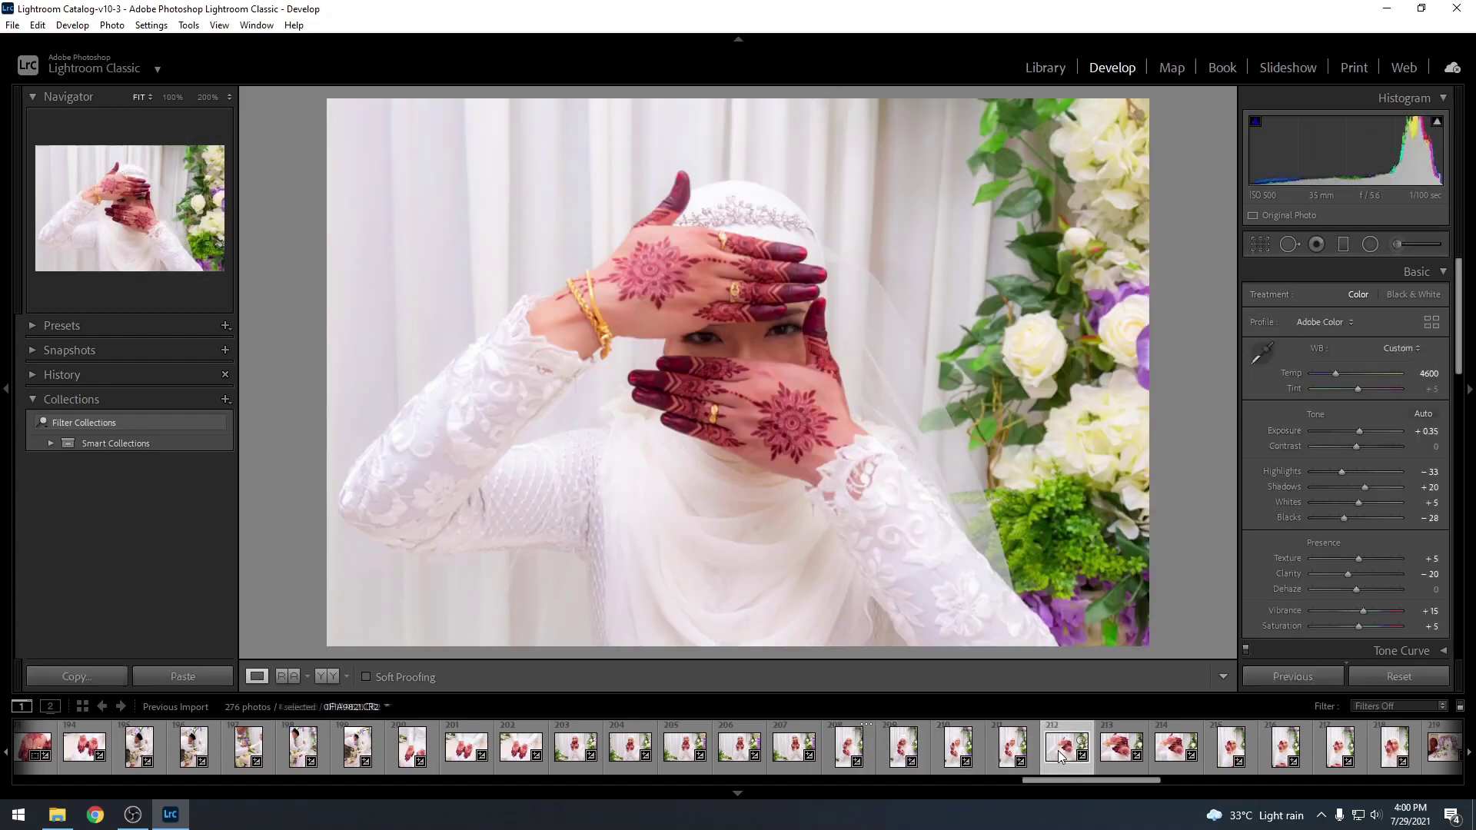
scroll(858, 749, down, 5)
click(796, 746)
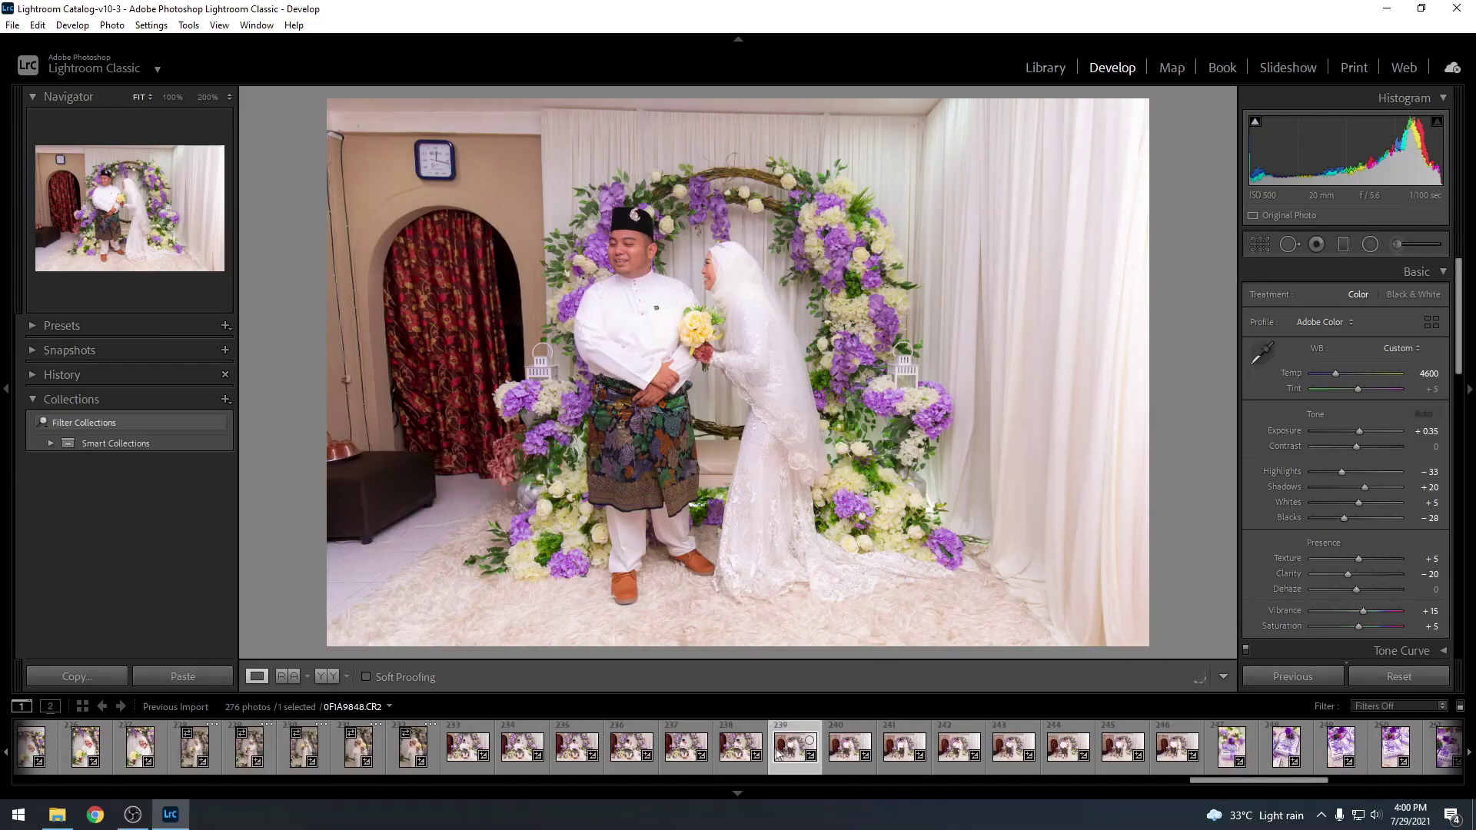
key(r)
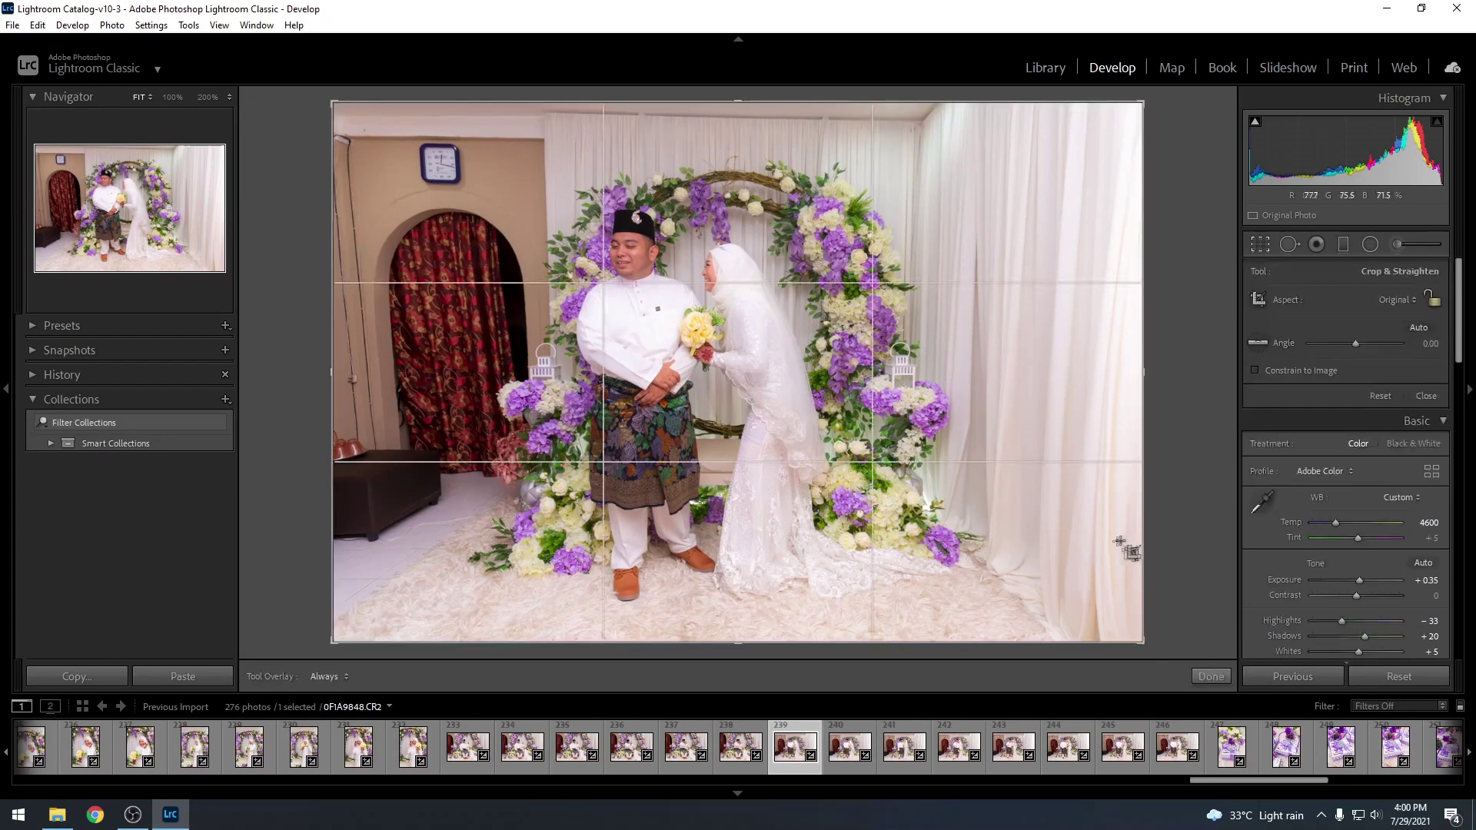
drag(1160, 639, 1173, 631)
key(Return)
key(r)
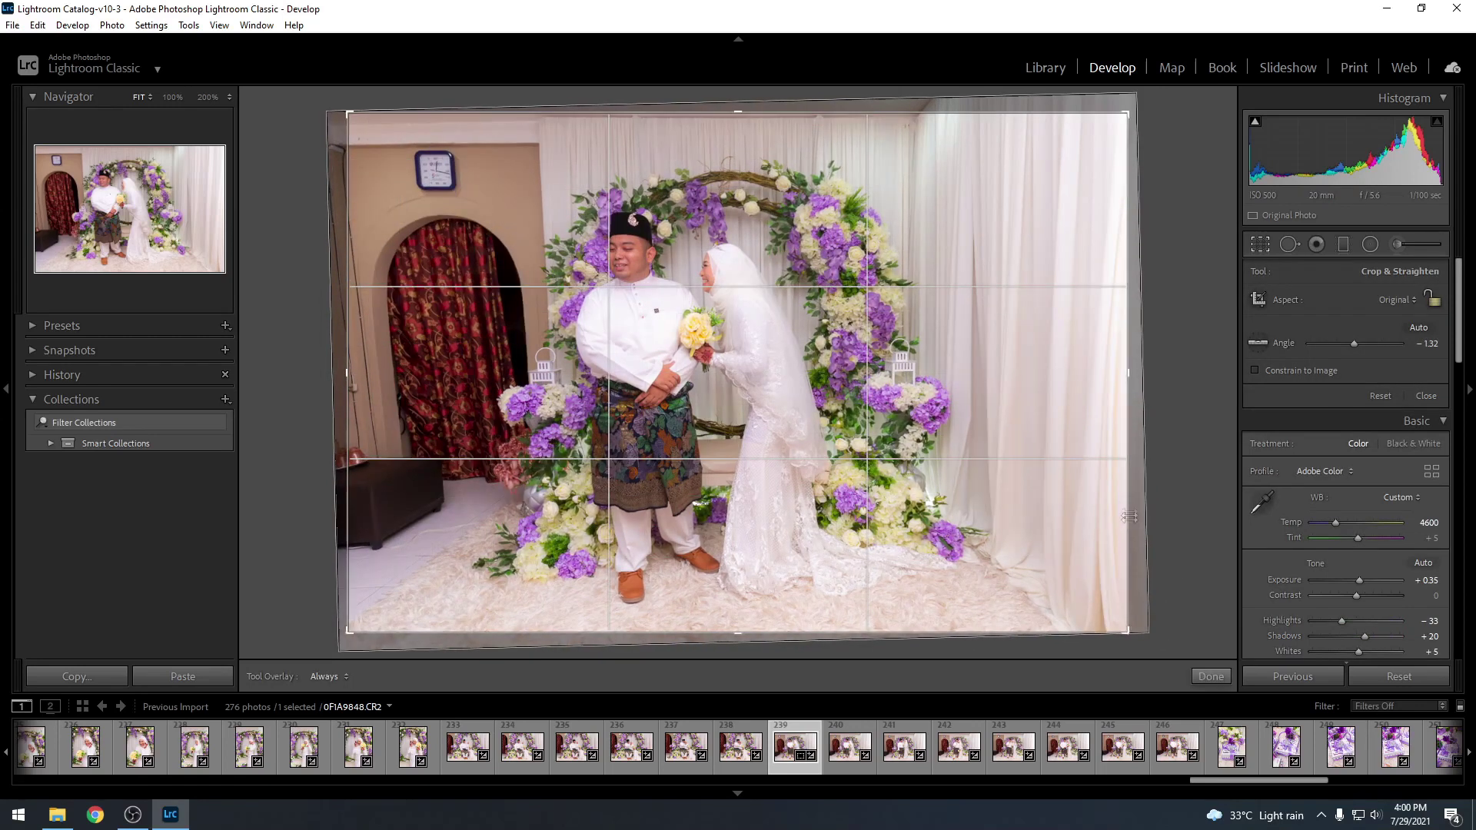
drag(1124, 380, 793, 592)
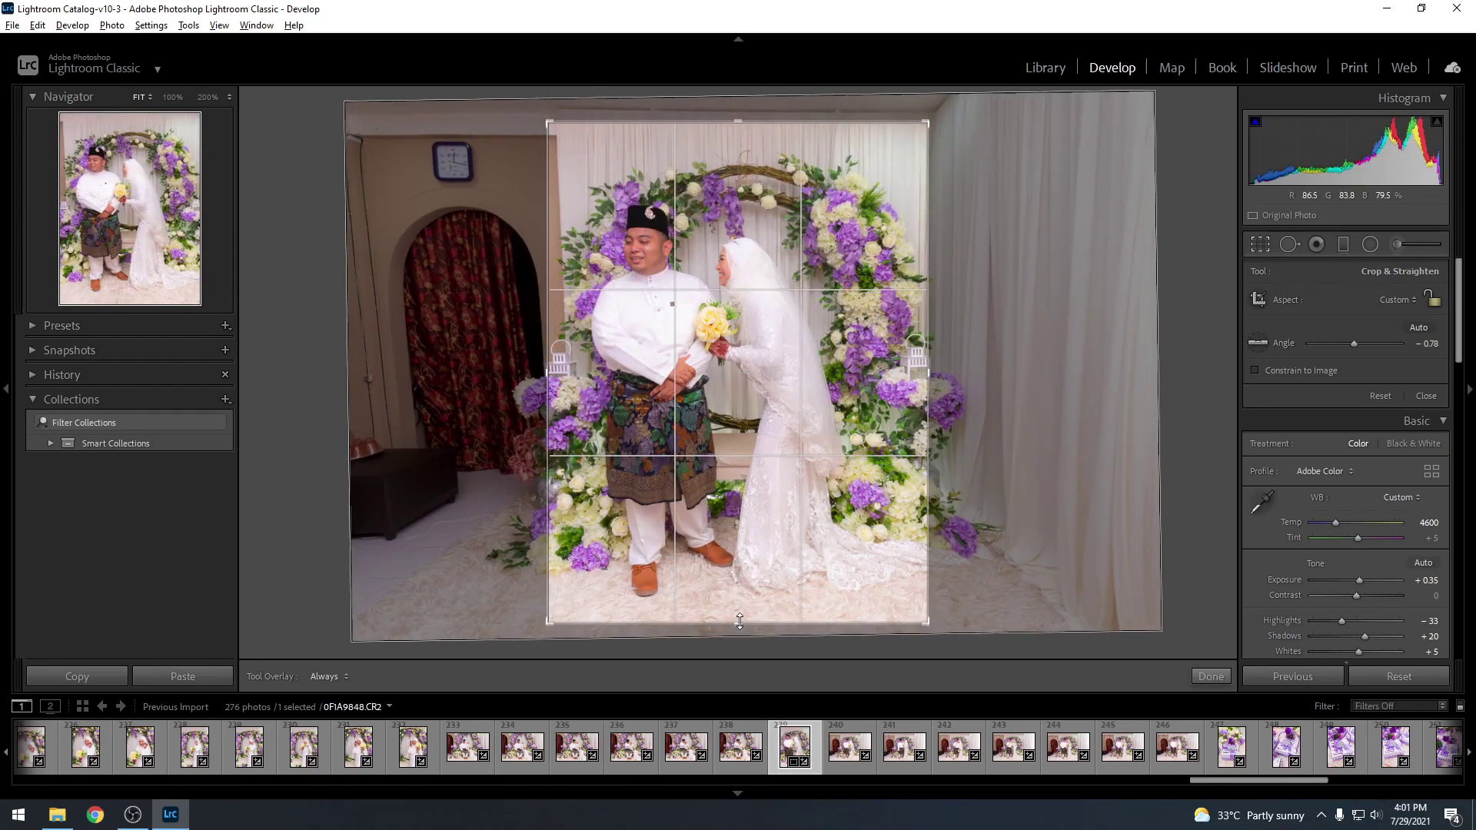
drag(1018, 593, 1034, 531)
key(Return)
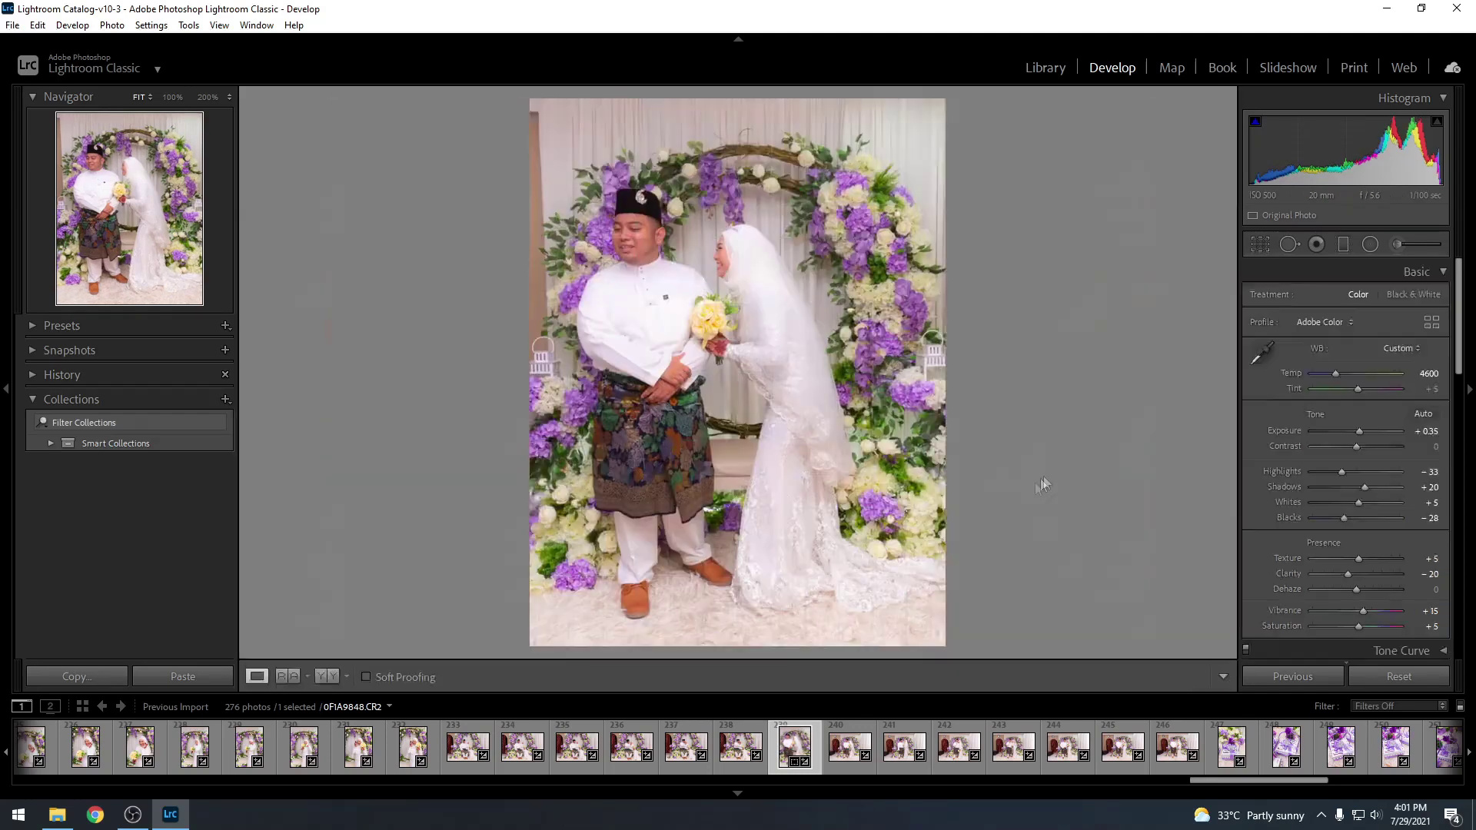
Crop full-length couple photo 240 to a straightened vertical frame around the couple and flower arch, removing the doorway and plain curtain.
click(842, 755)
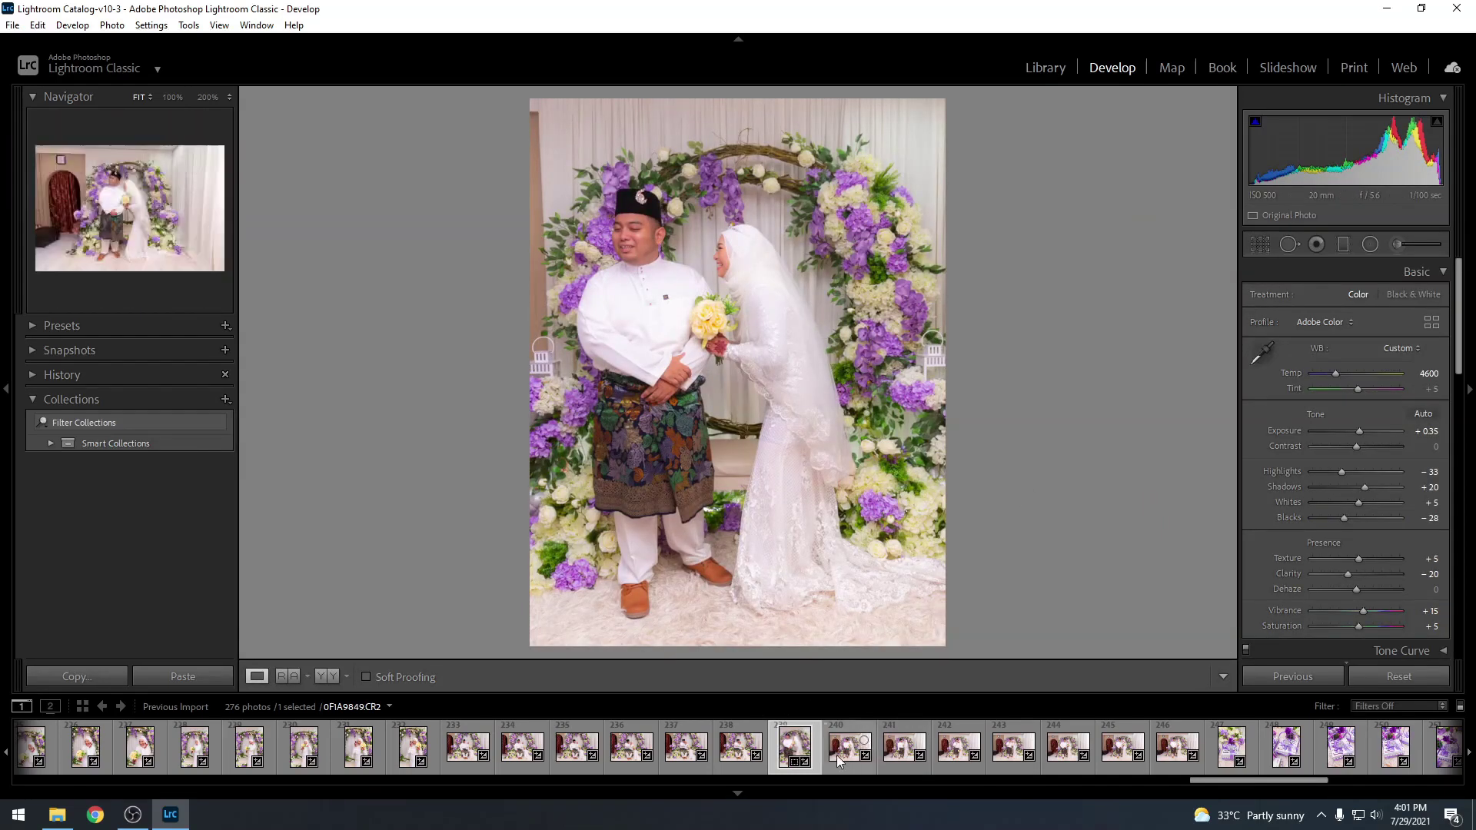
key(r)
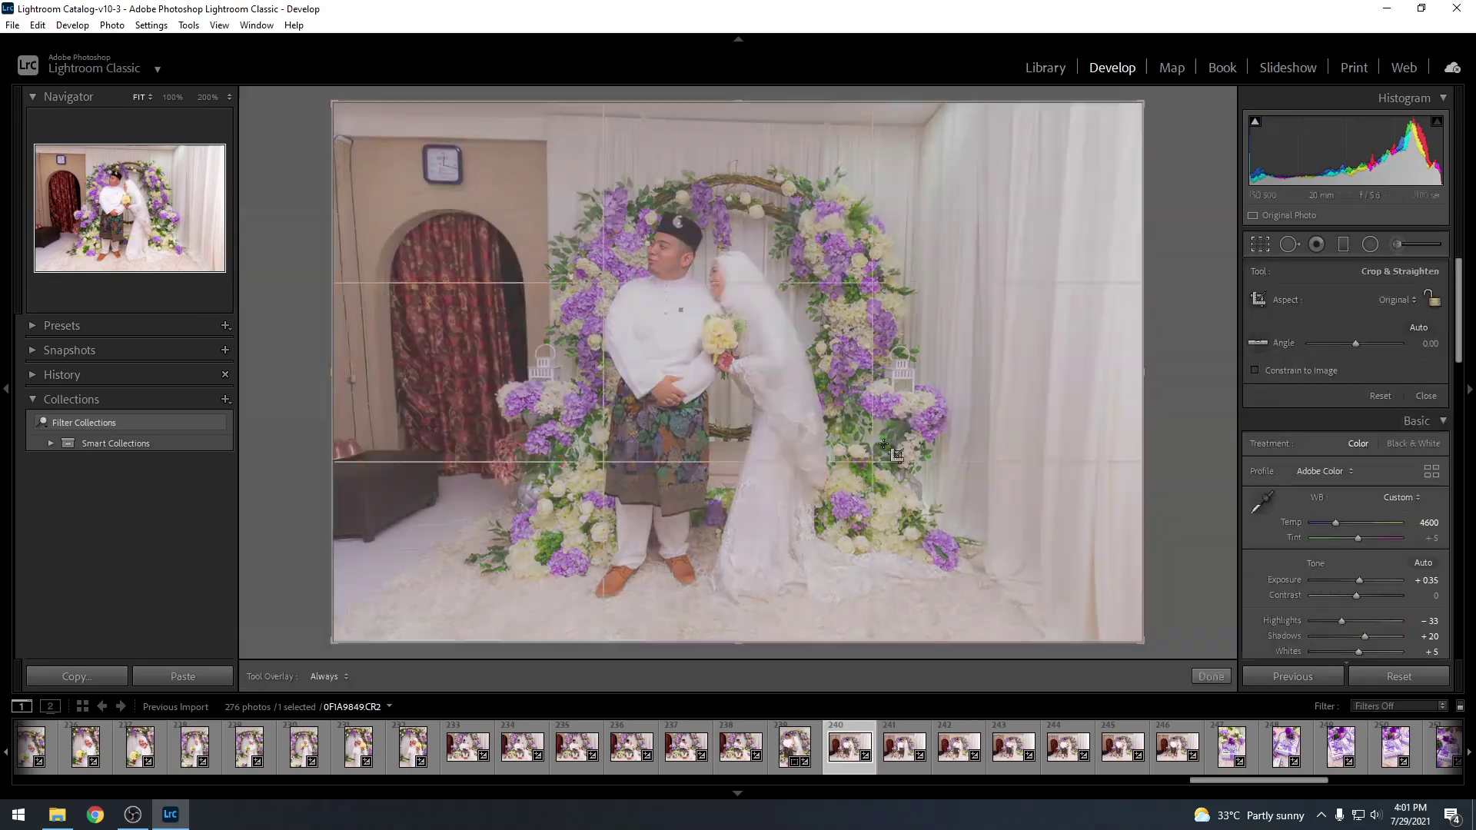
drag(1132, 395, 917, 395)
drag(829, 408, 850, 408)
drag(951, 625, 946, 607)
drag(709, 384, 709, 361)
drag(737, 615, 736, 593)
drag(952, 612, 957, 601)
key(Return)
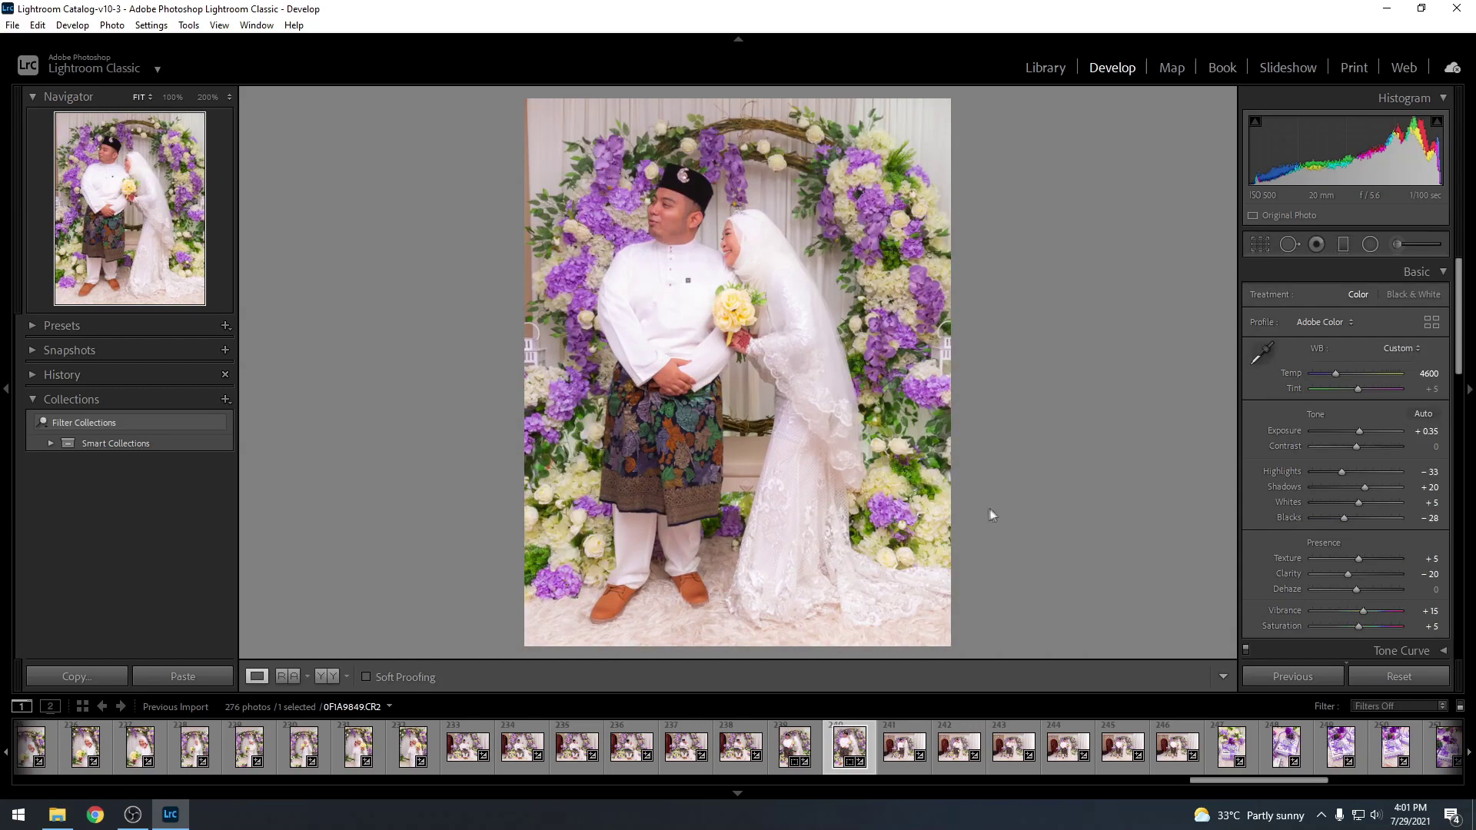
Straighten couple photo 241 and crop it to a vertical frame around the couple and flower arch.
key(Right)
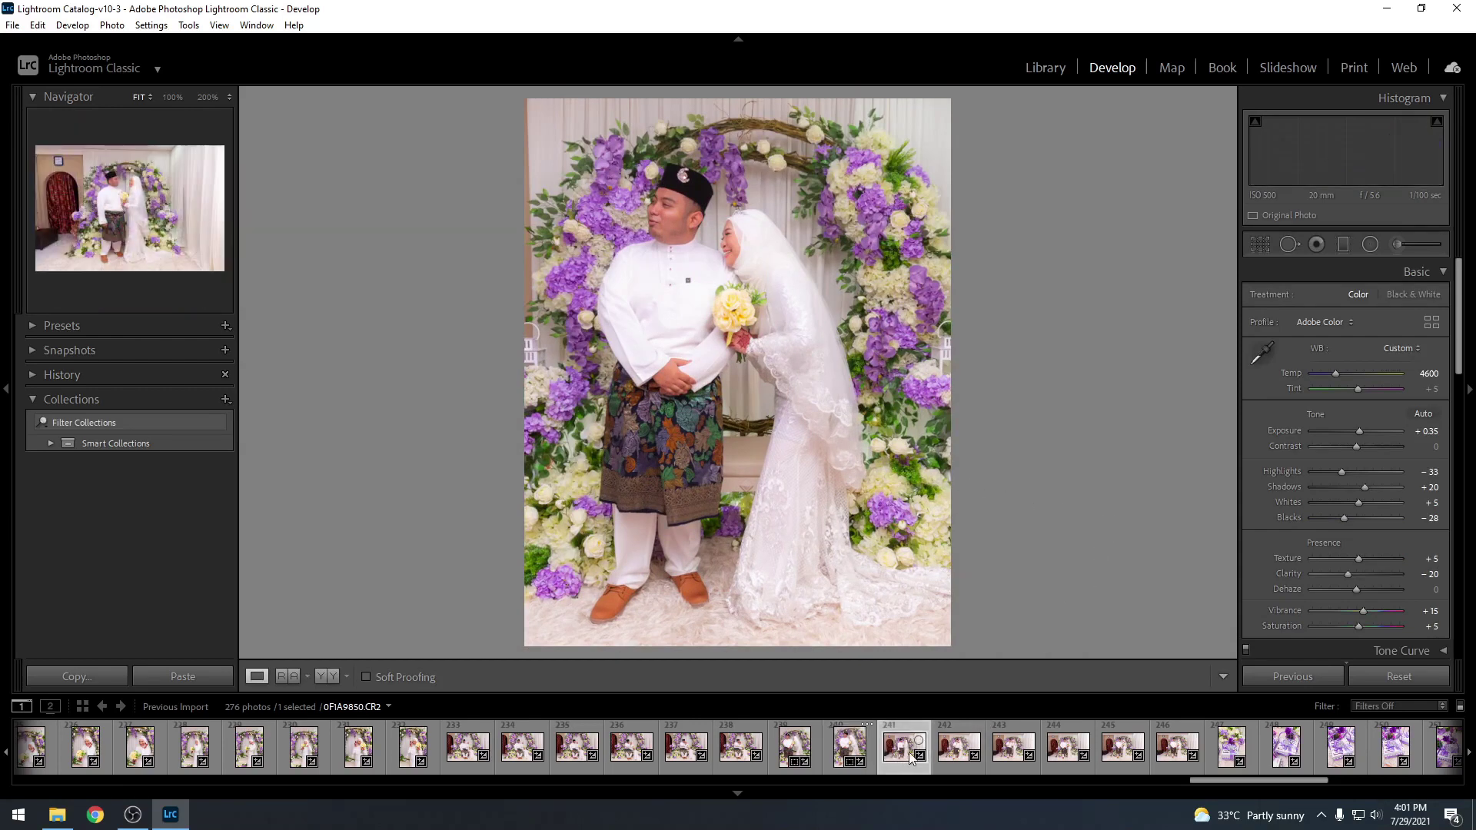
key(r)
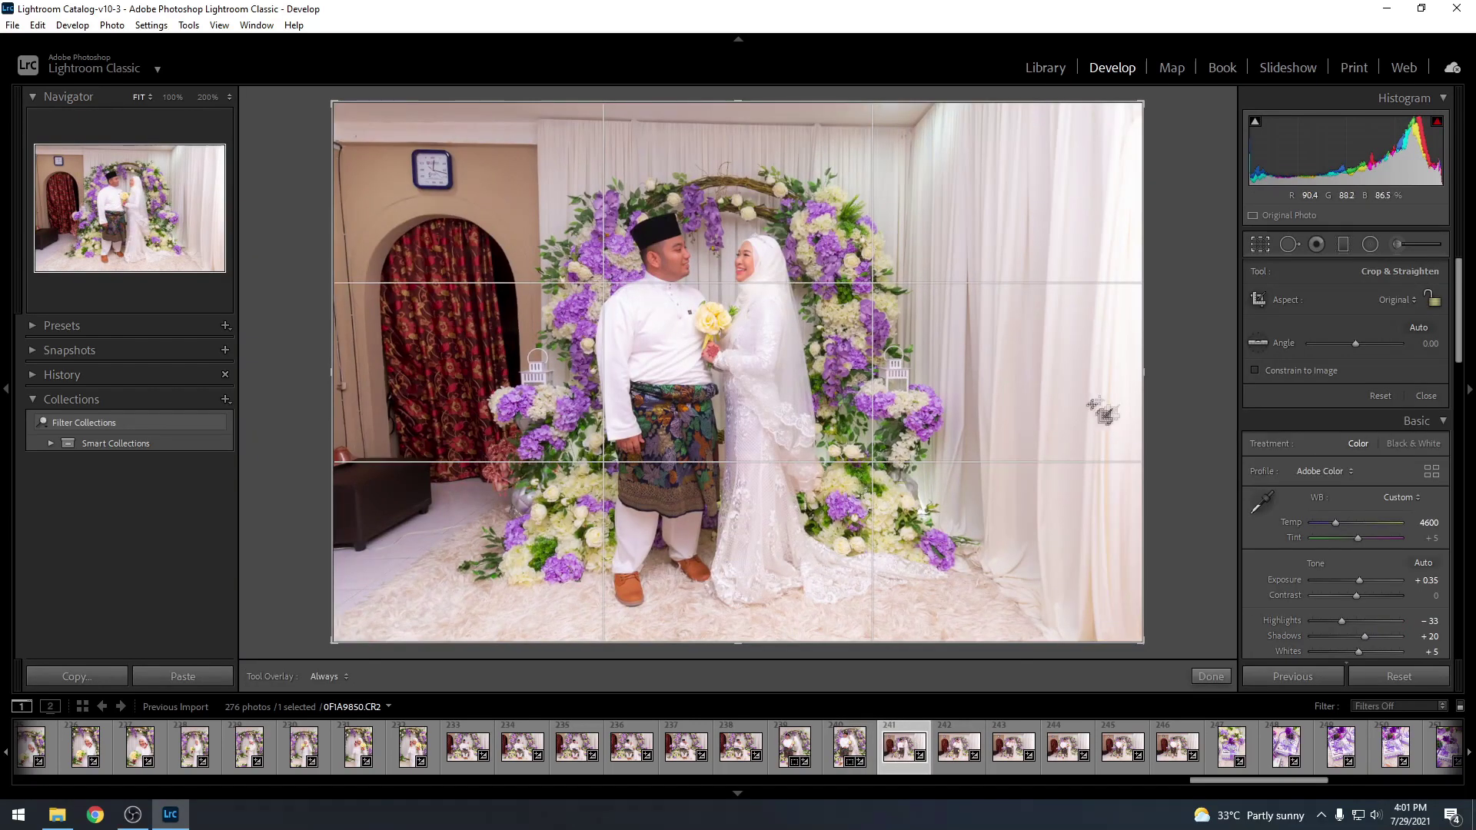
mouse_move(1175, 627)
mouse_down()
mouse_move(1172, 645)
mouse_move(1170, 627)
mouse_up()
drag(1120, 391, 883, 406)
drag(971, 620, 966, 602)
drag(742, 113, 742, 130)
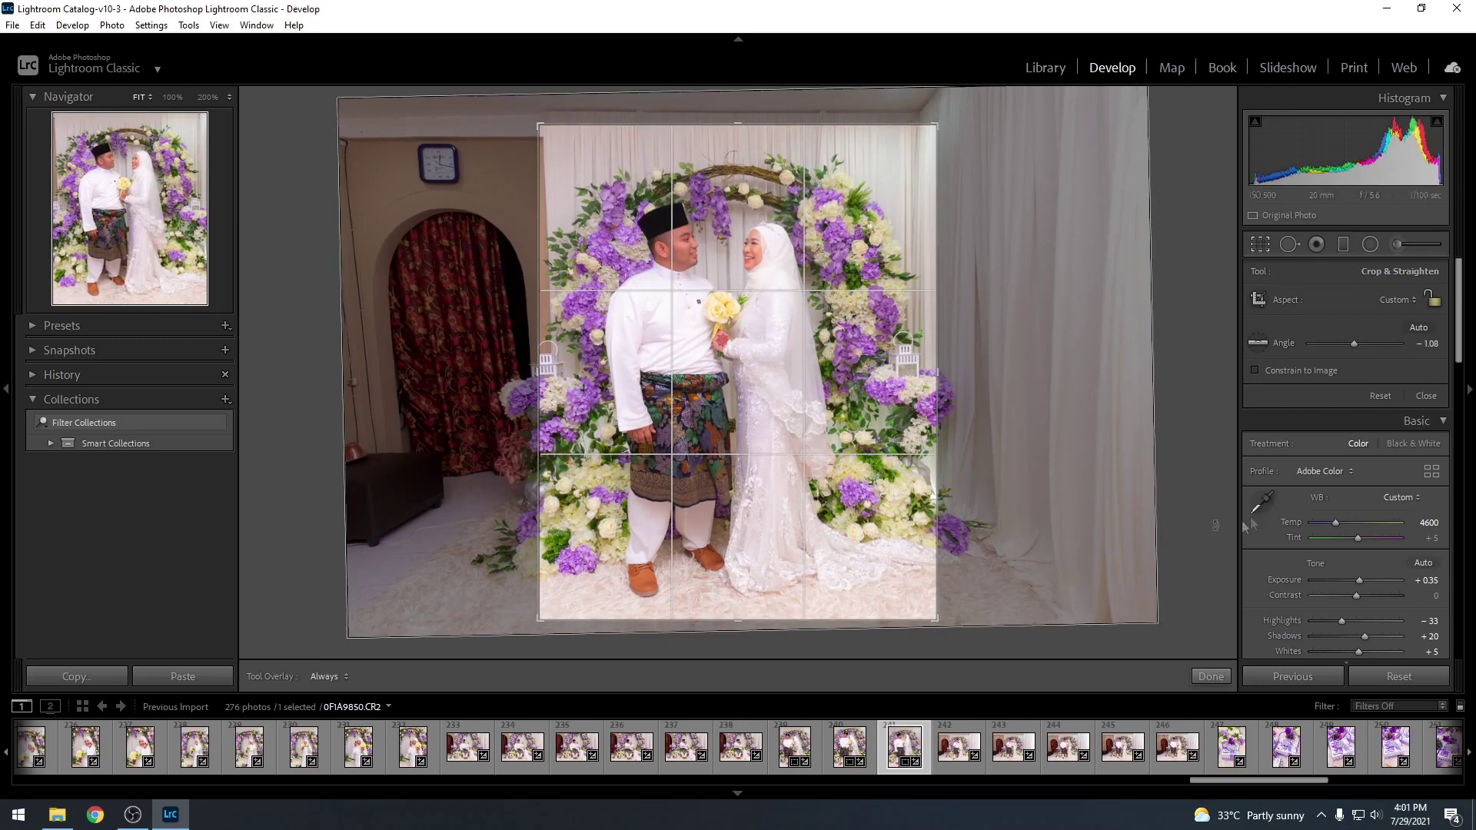
key(Return)
scroll(1049, 738, down, 4)
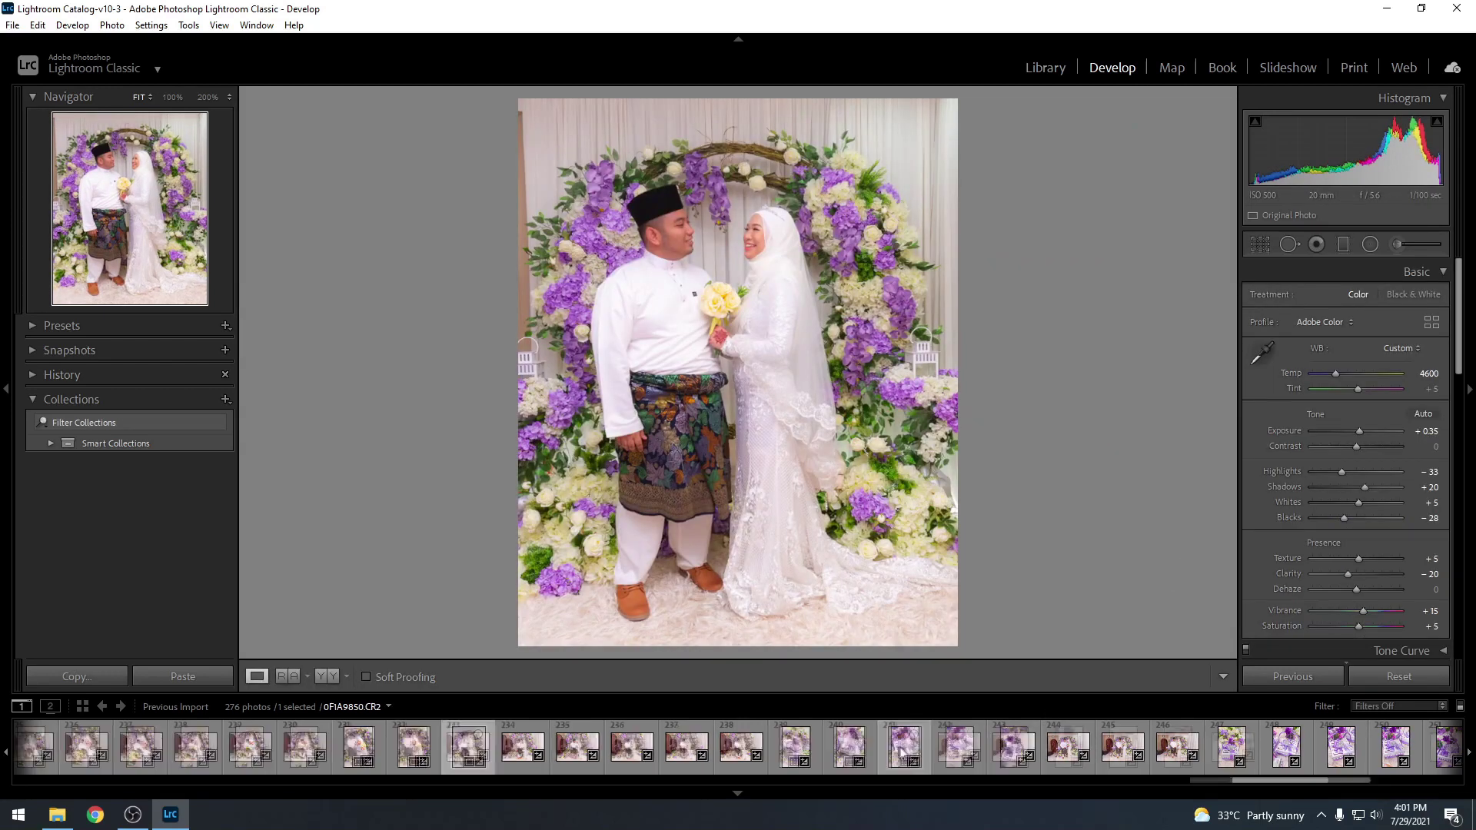
key(r)
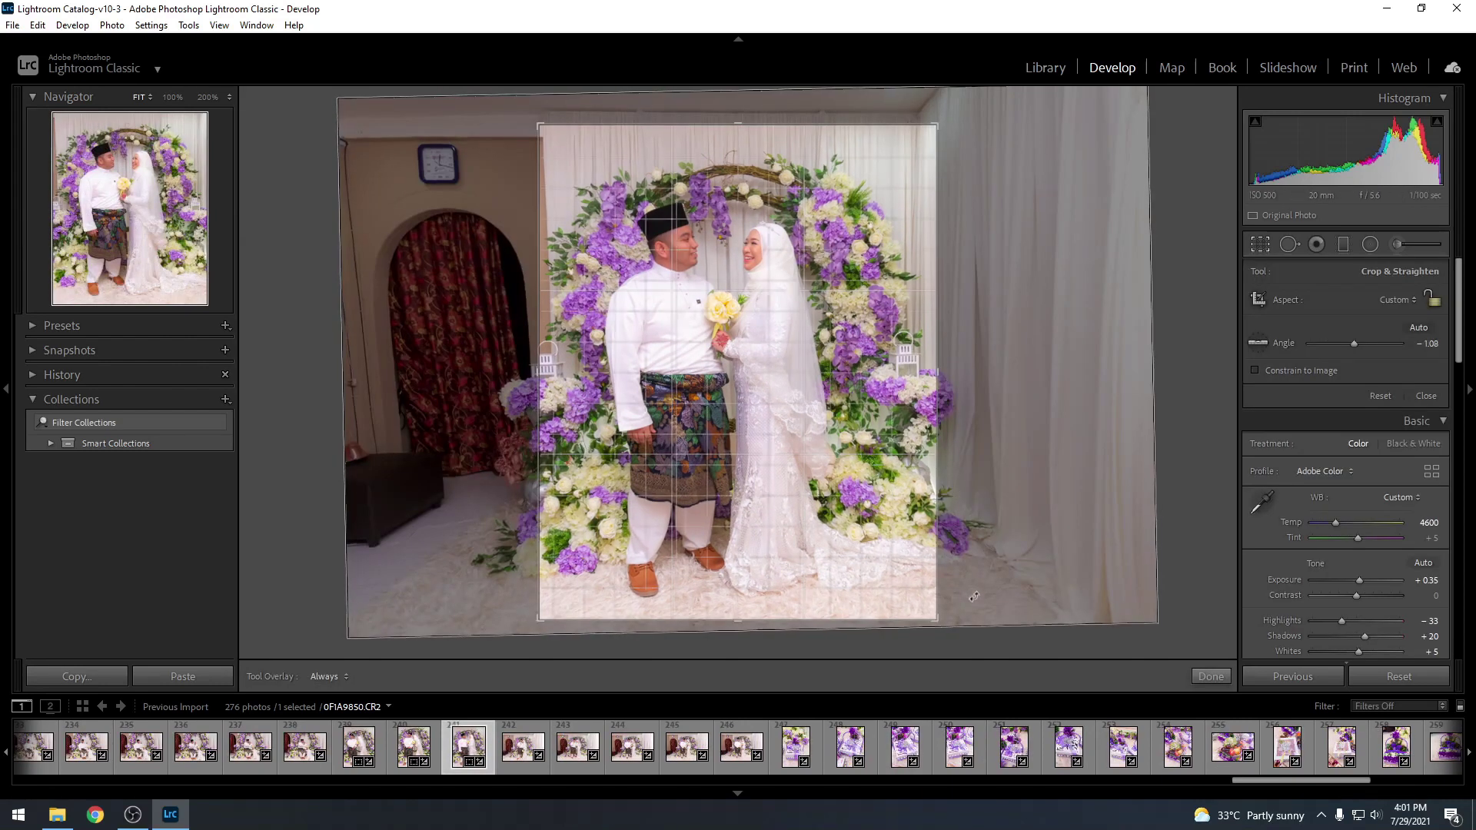
key(Return)
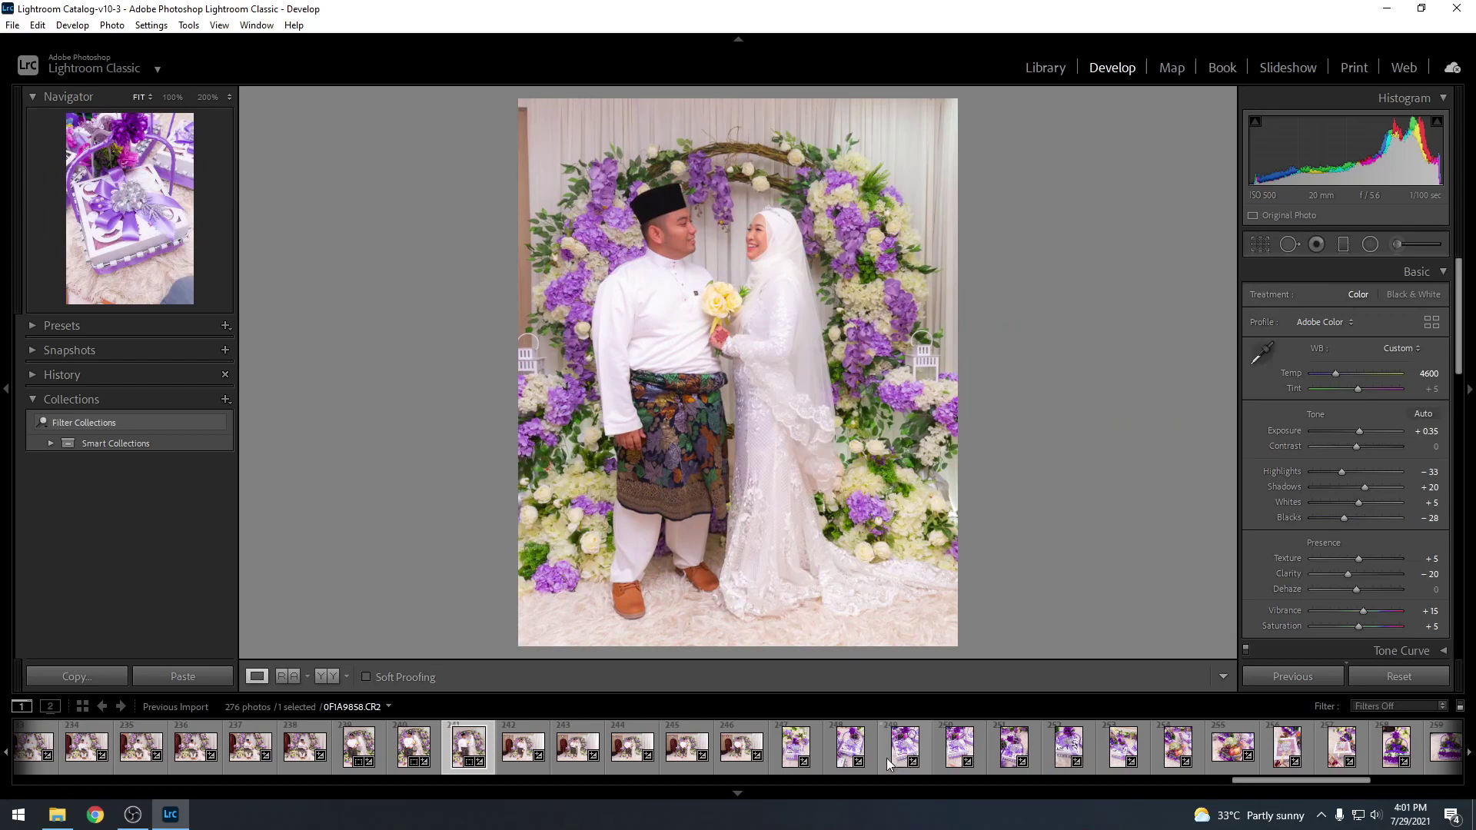
Go to photo 270 of the bride with the woman in purple, straighten it to 0.06 and crop away the ceiling and lower floor.
scroll(888, 759, down, 5)
click(821, 750)
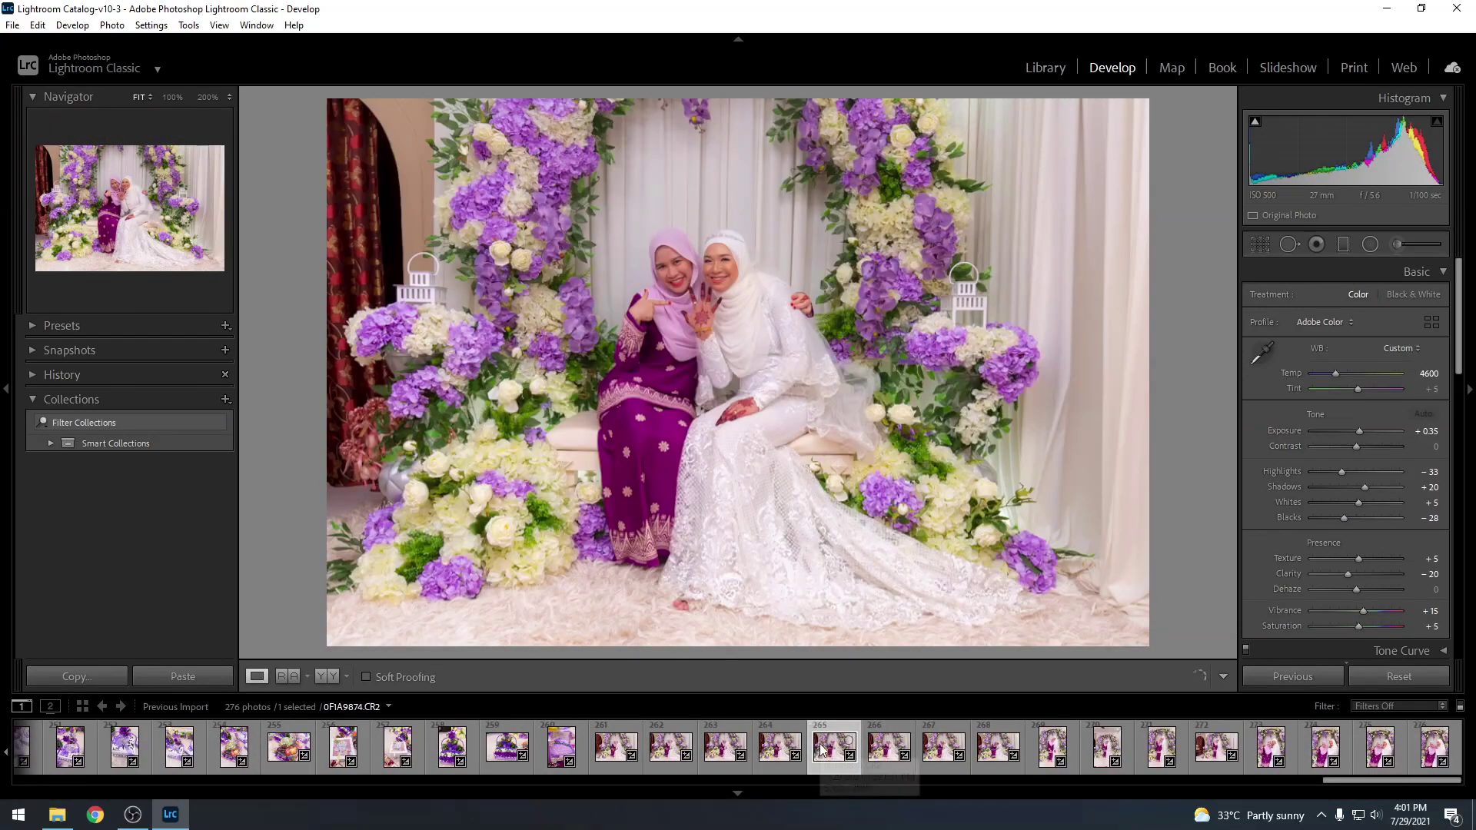
key(Right)
key(Right)
key(Right)
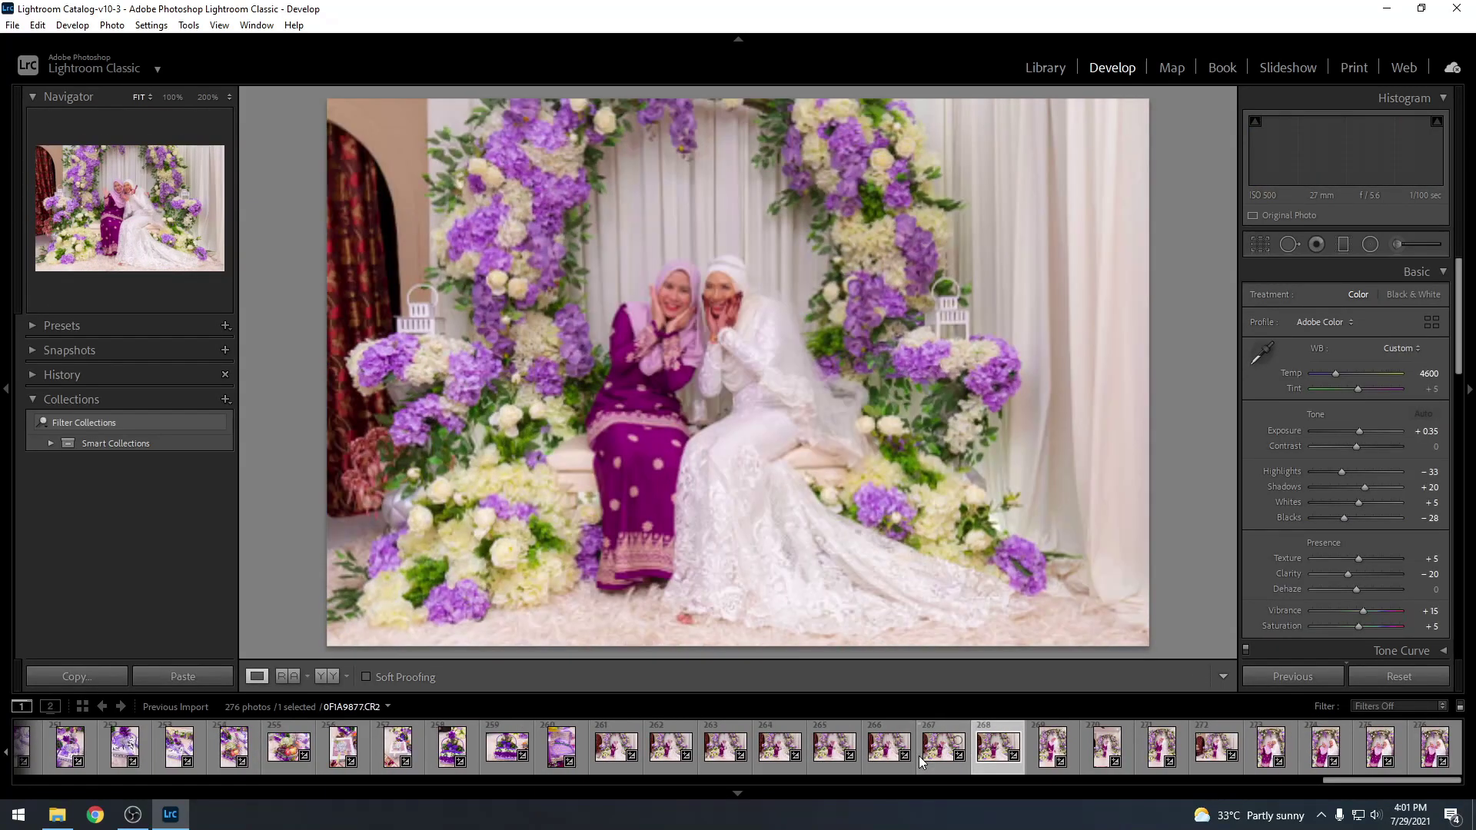
key(Right)
key(Right)
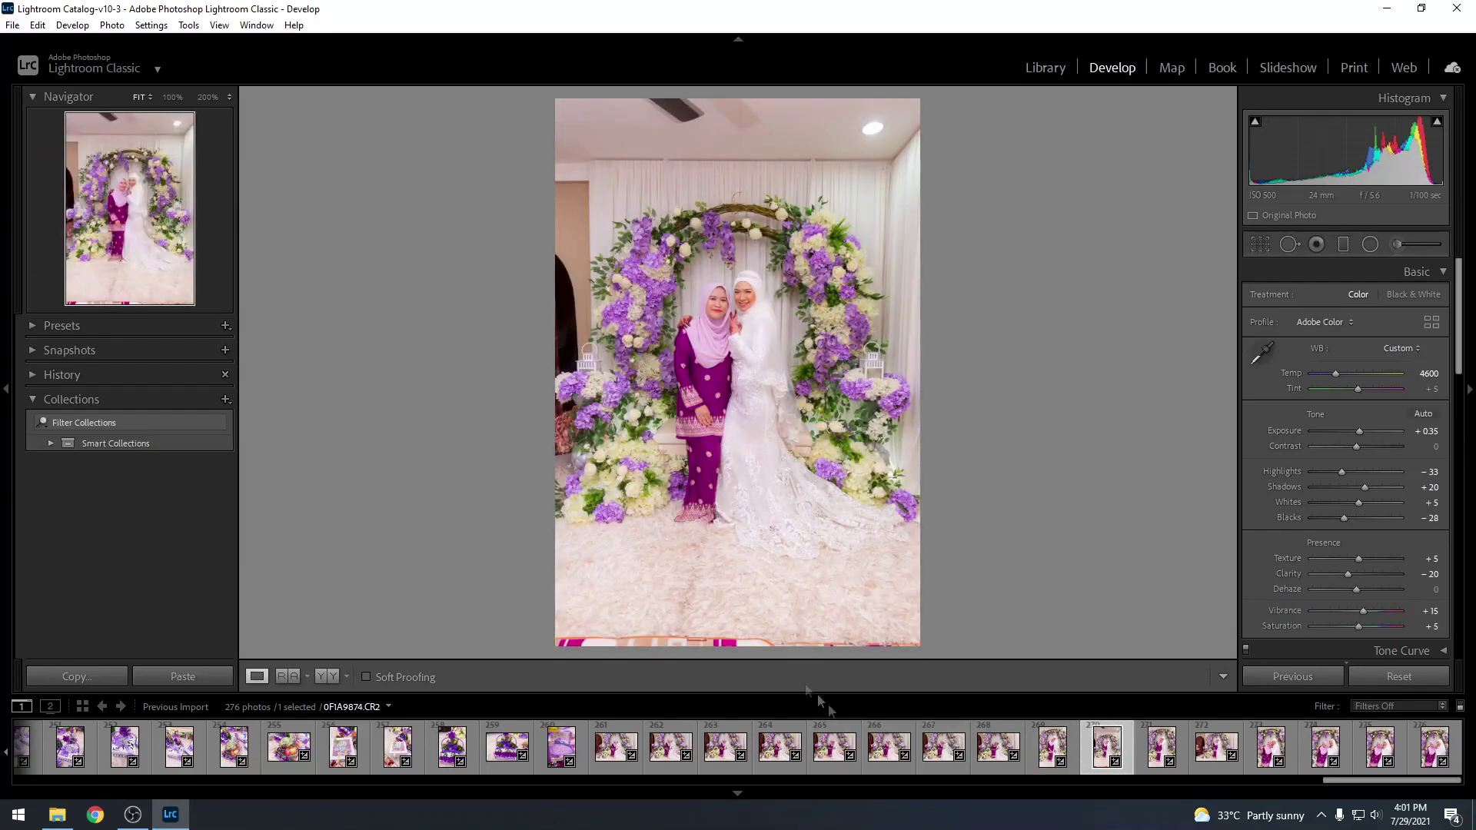
key(r)
drag(739, 102, 748, 191)
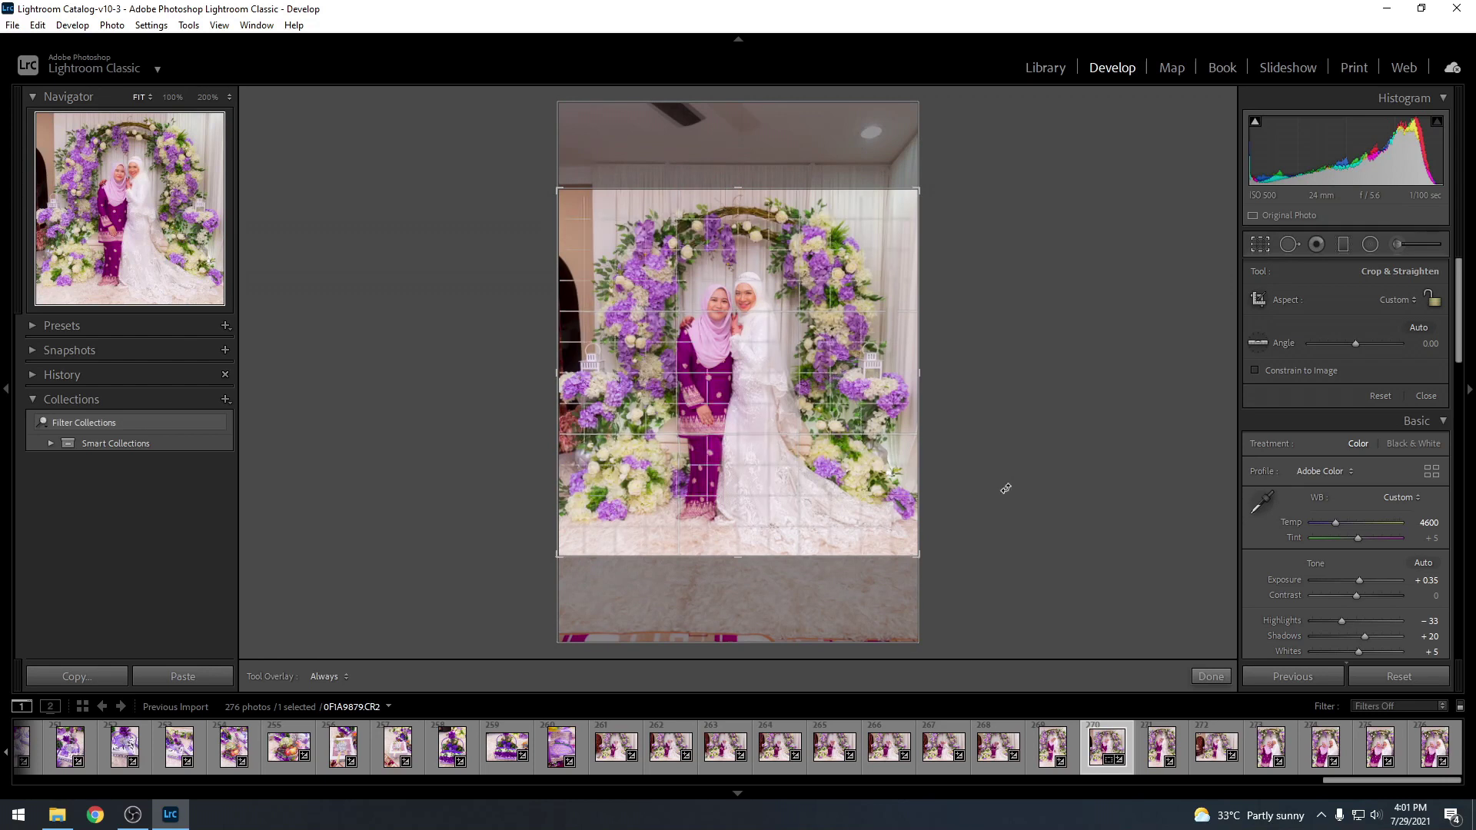
key(r)
key(r)
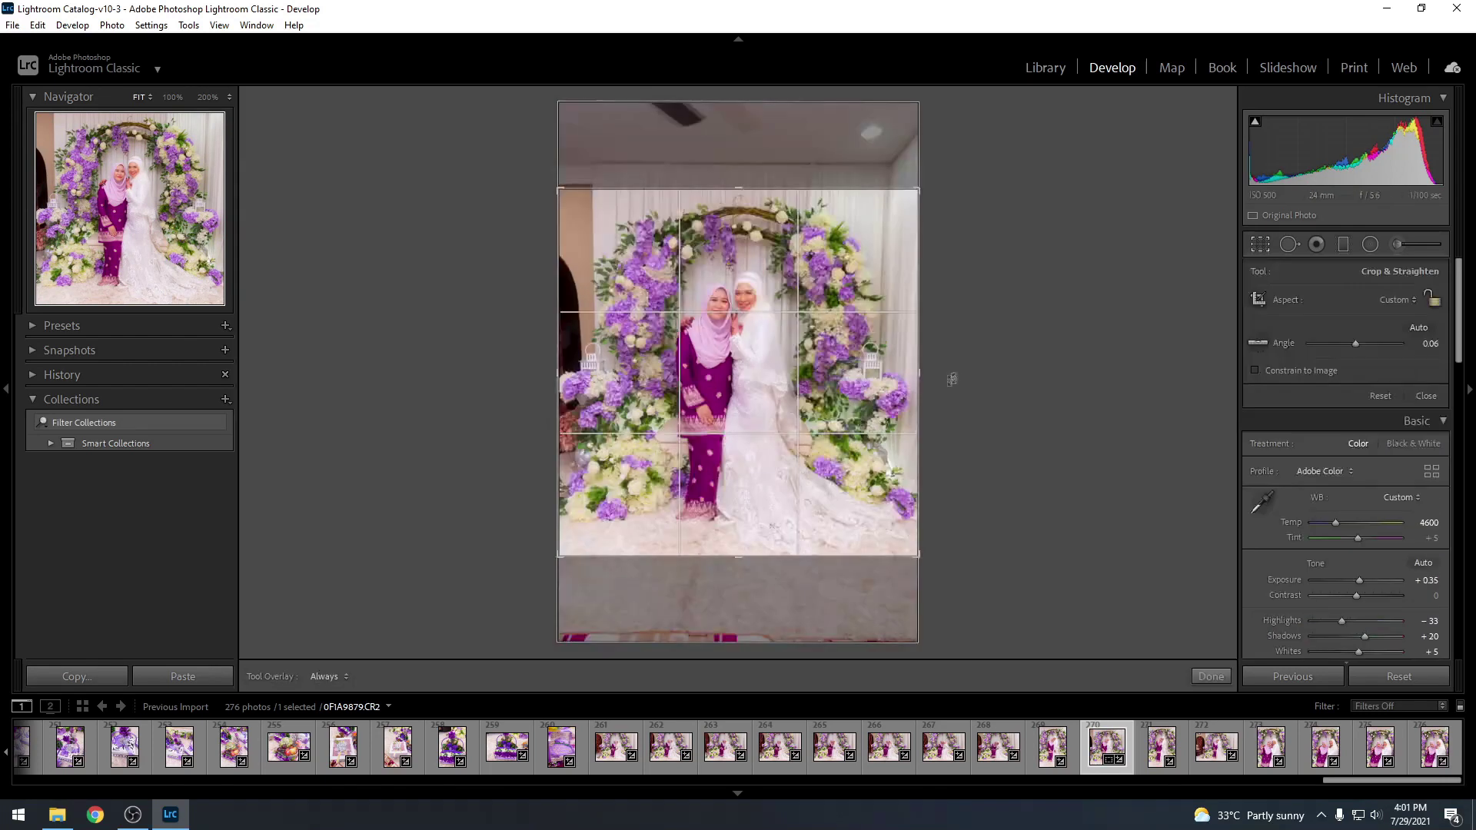
drag(922, 372, 912, 374)
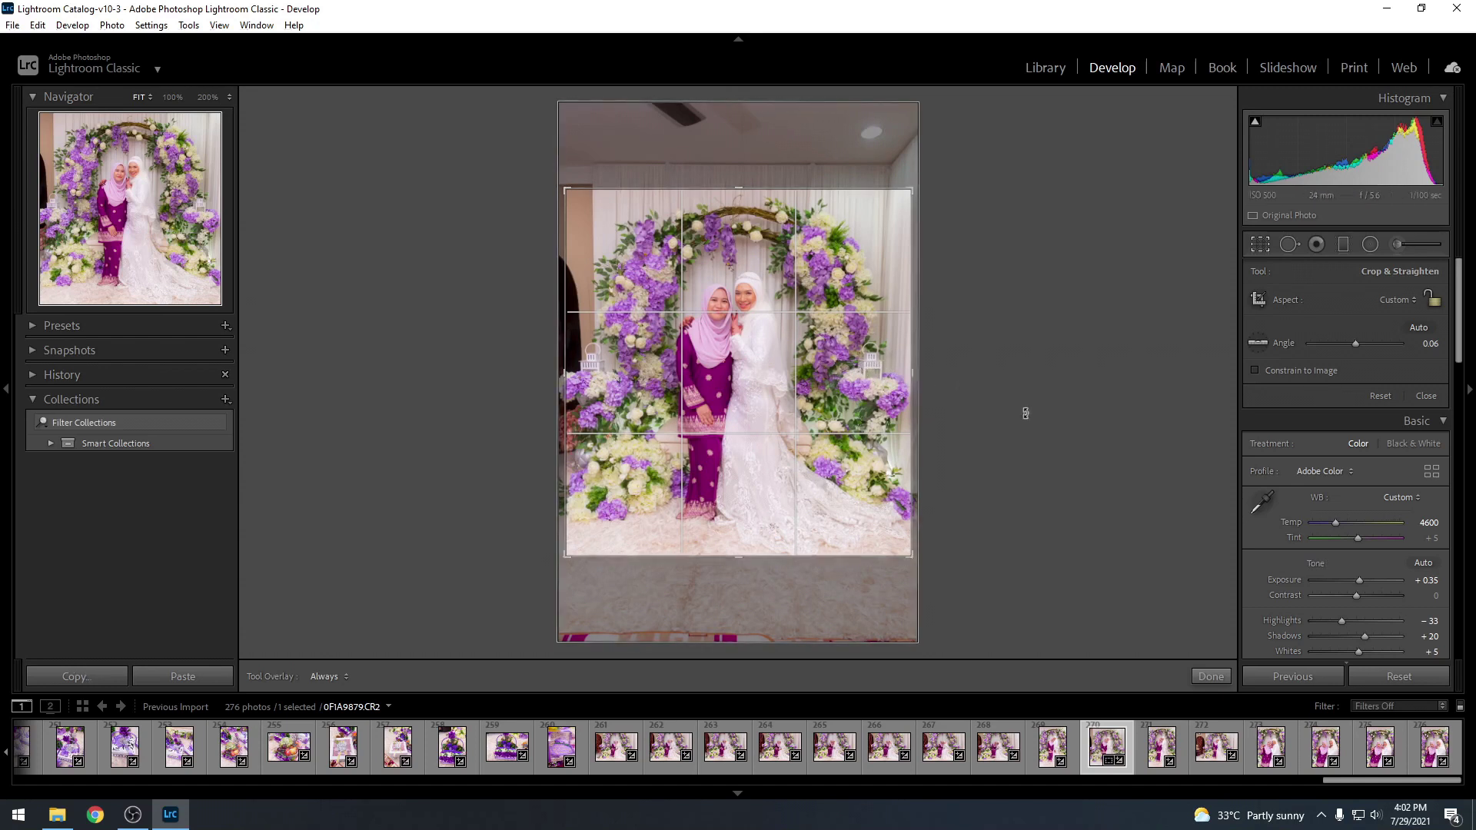
key(Return)
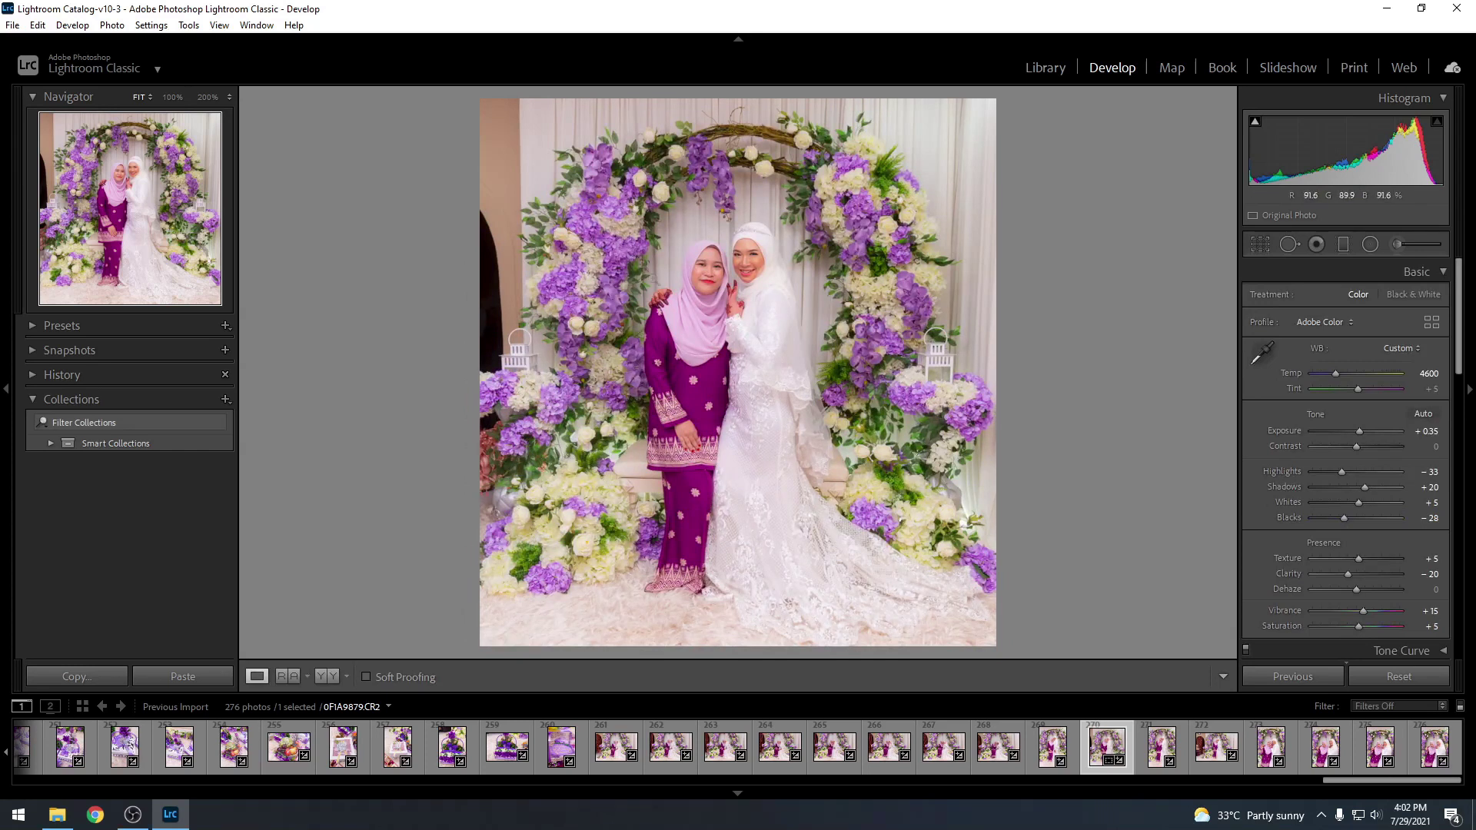
Narrow photo 270's crop on both sides to a vertical frame, removing the dark doorway and brown wall beside the flower arch.
key(r)
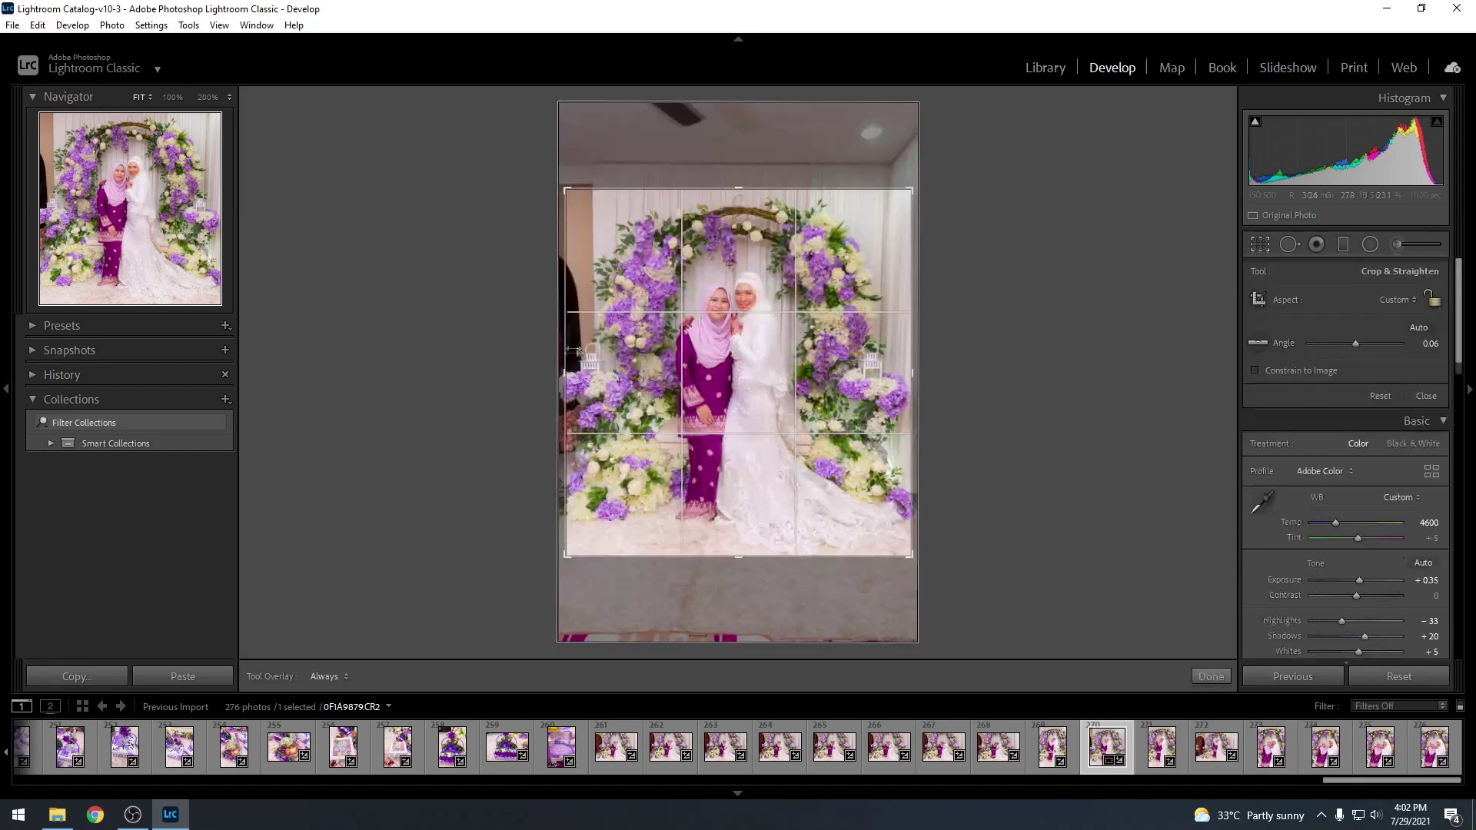
drag(560, 374, 592, 371)
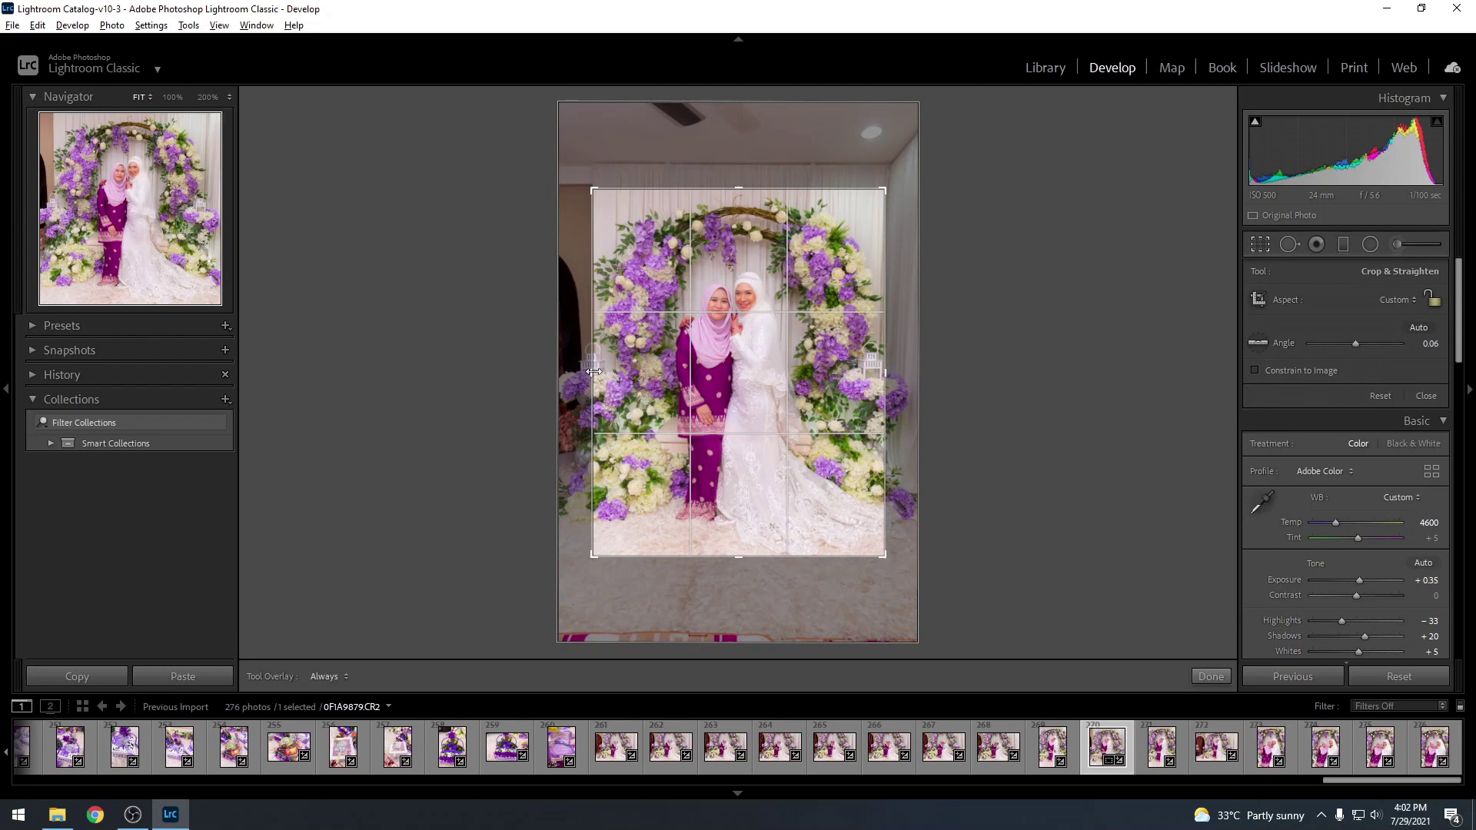
key(Return)
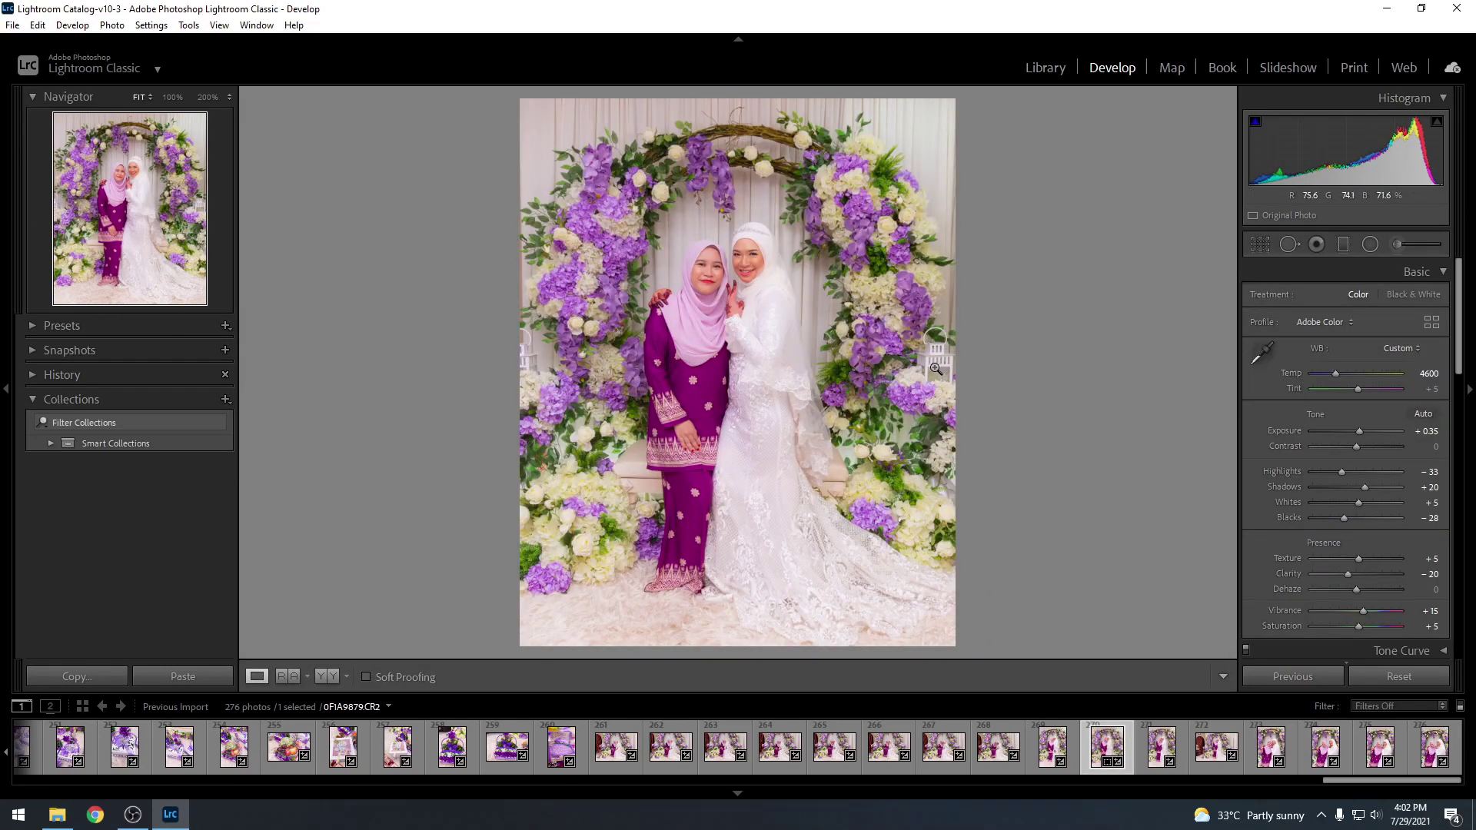
key(r)
drag(900, 374, 883, 375)
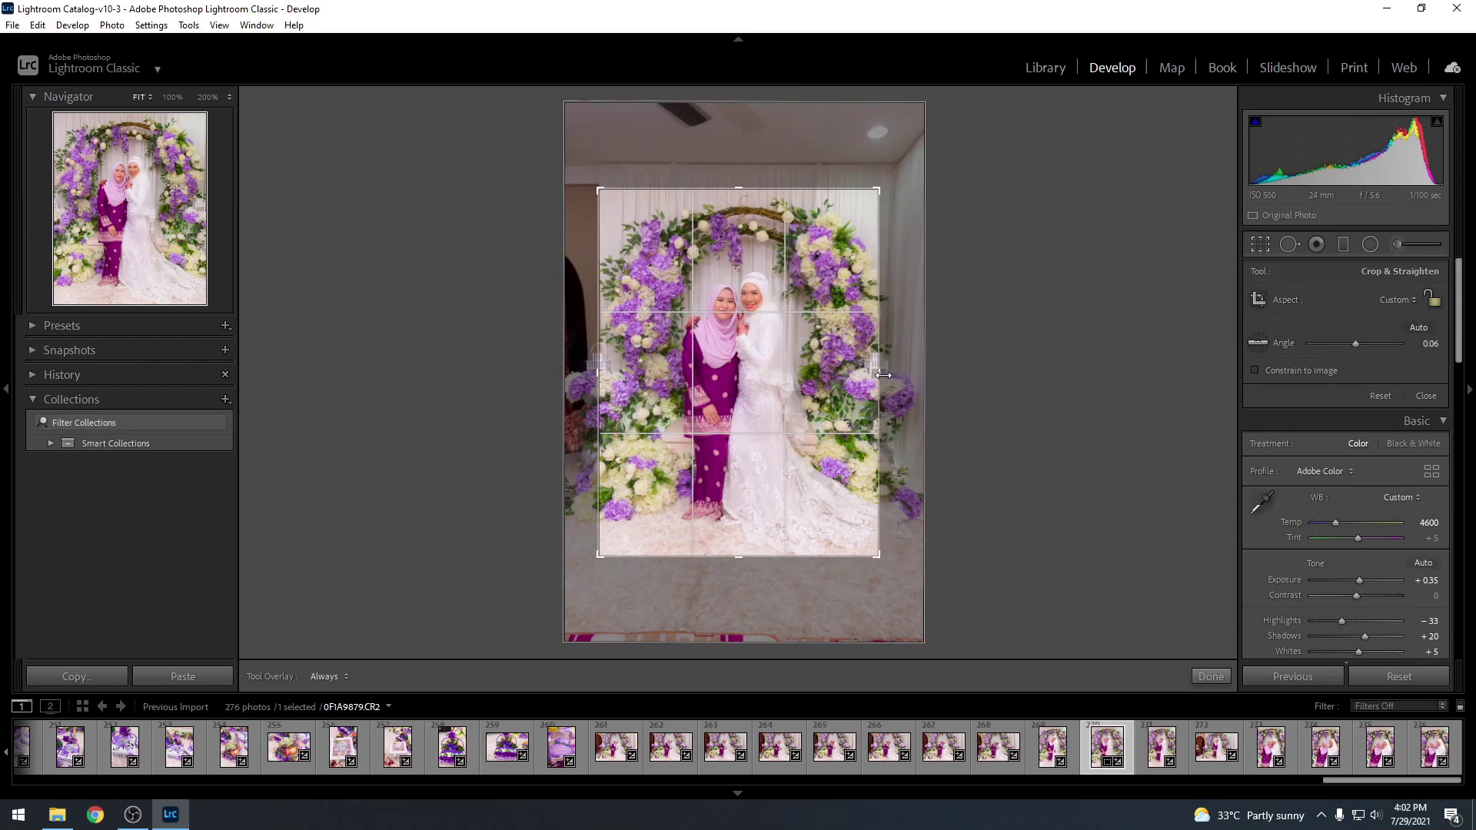
key(Return)
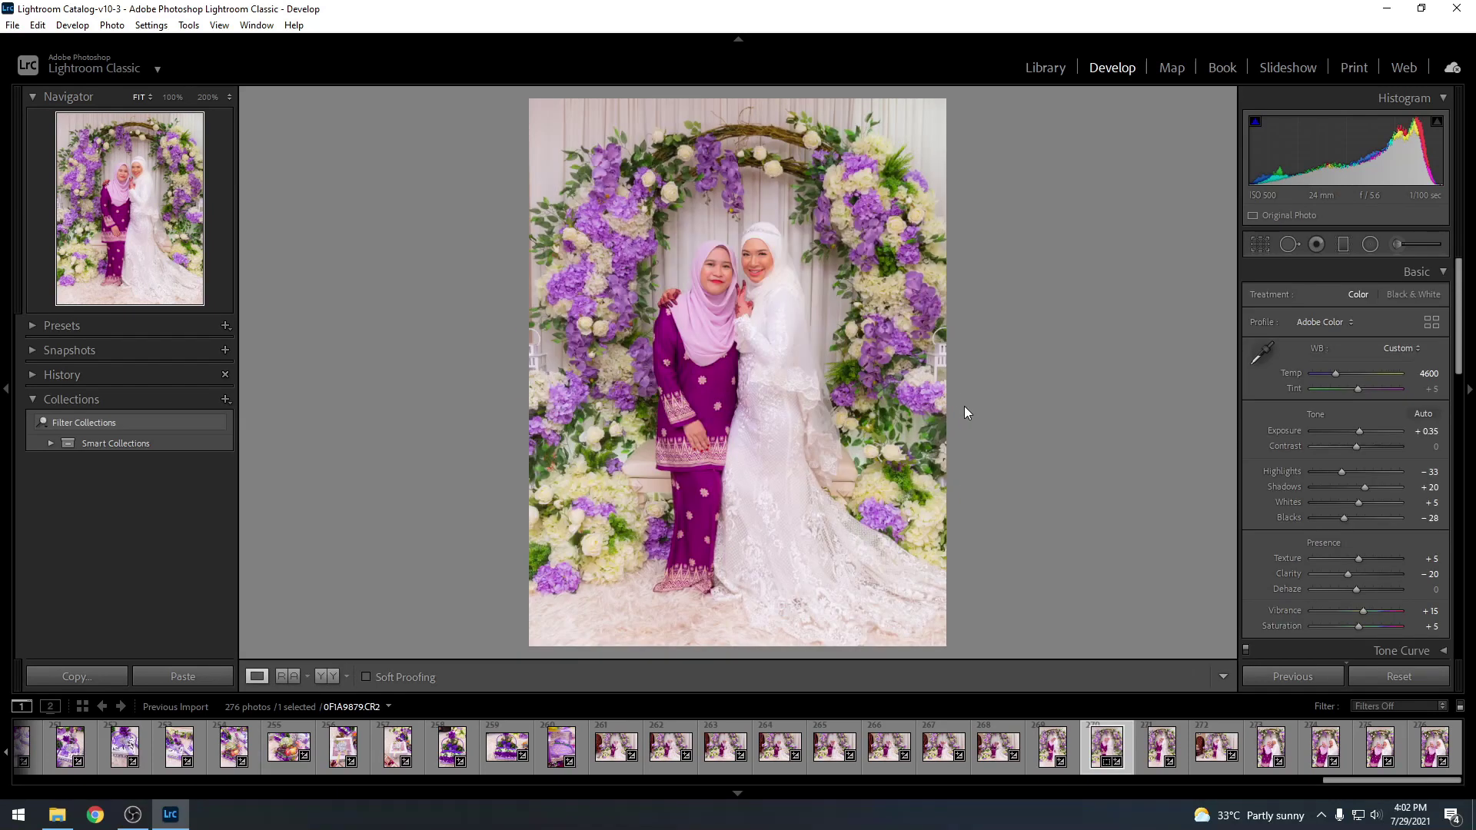
Check the remaining photos through the last one, select the whole set and open its export settings.
click(1150, 752)
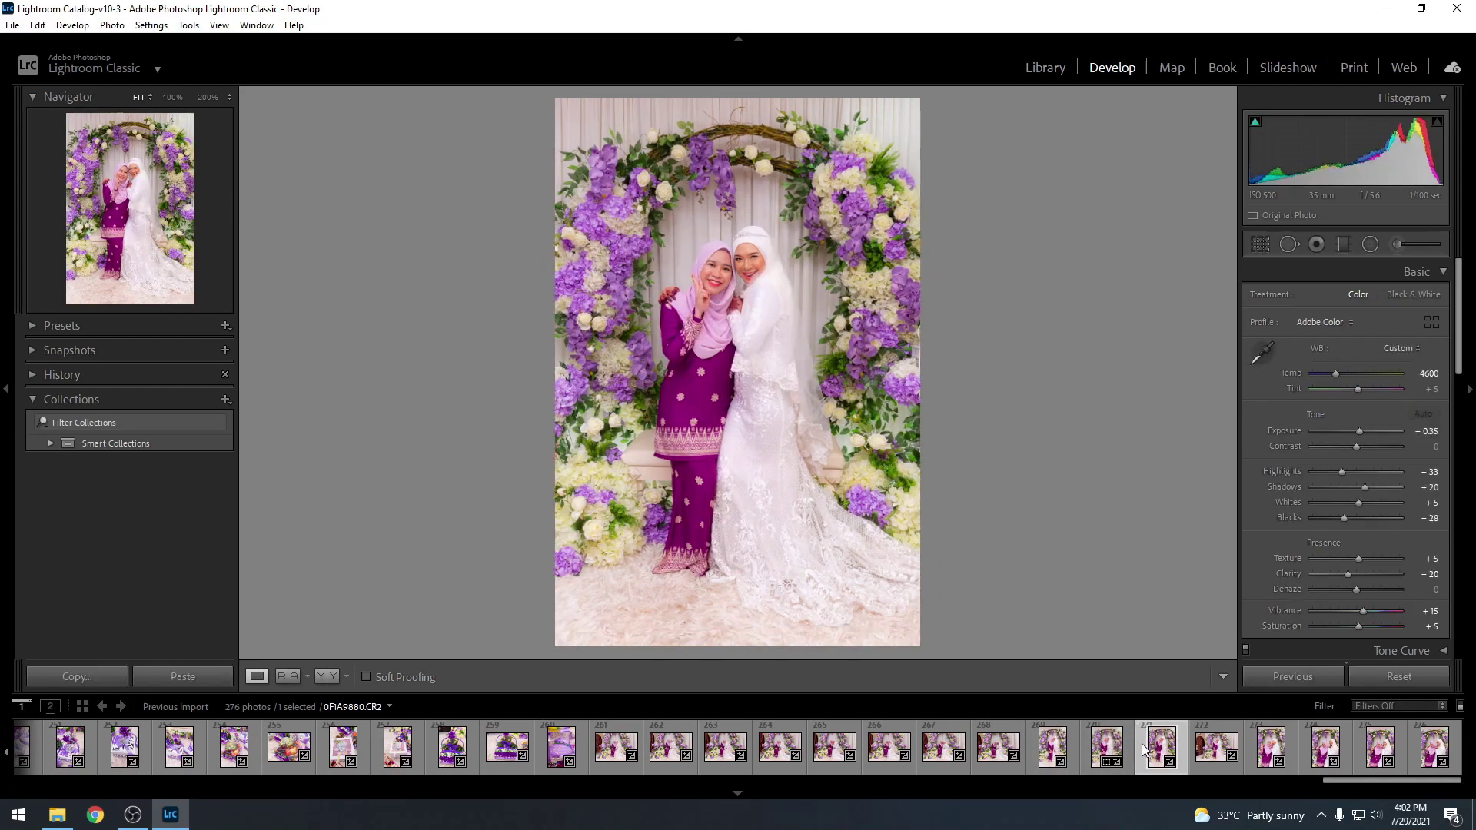
key(Right)
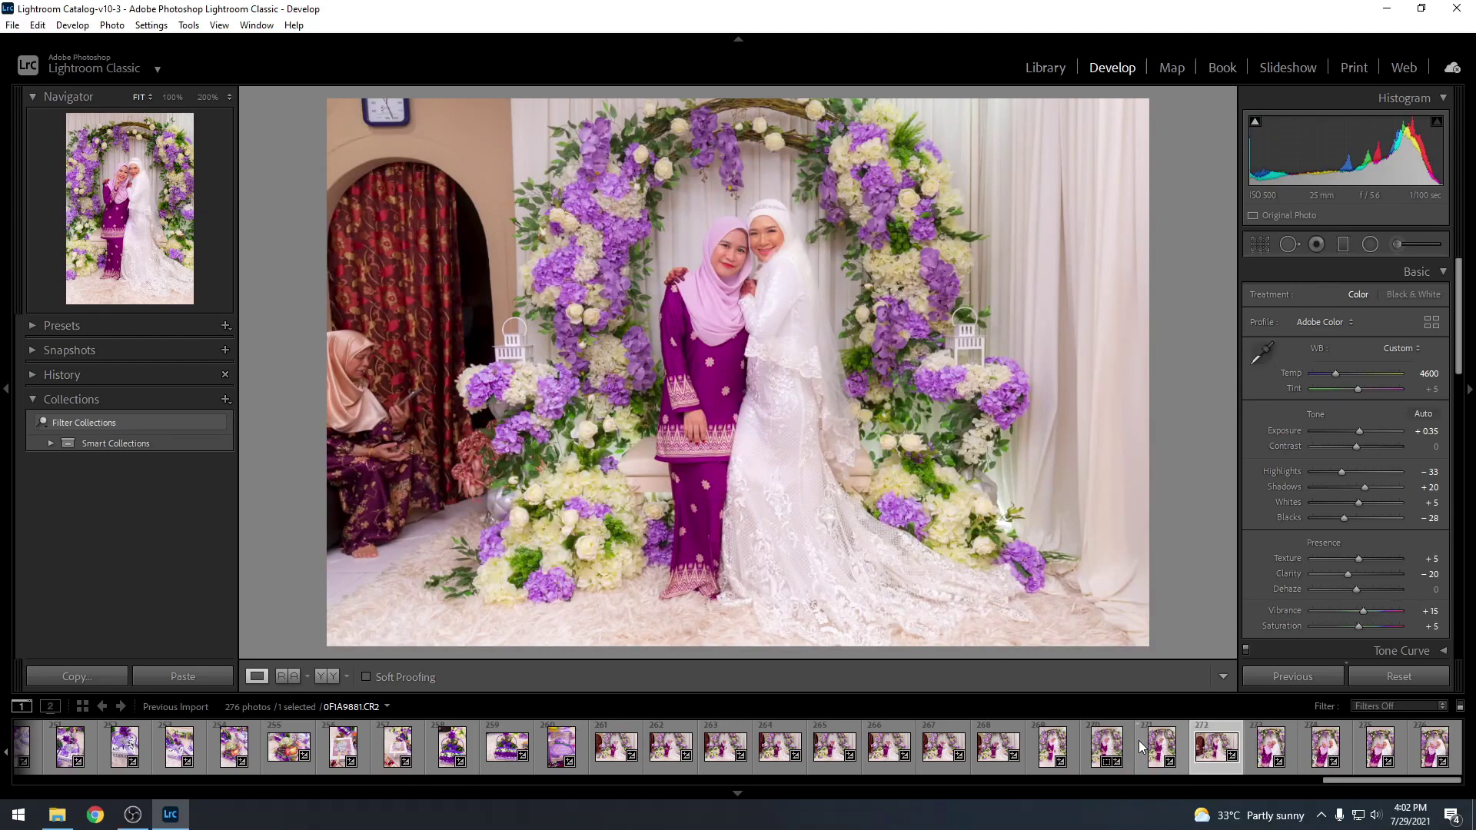
key(End)
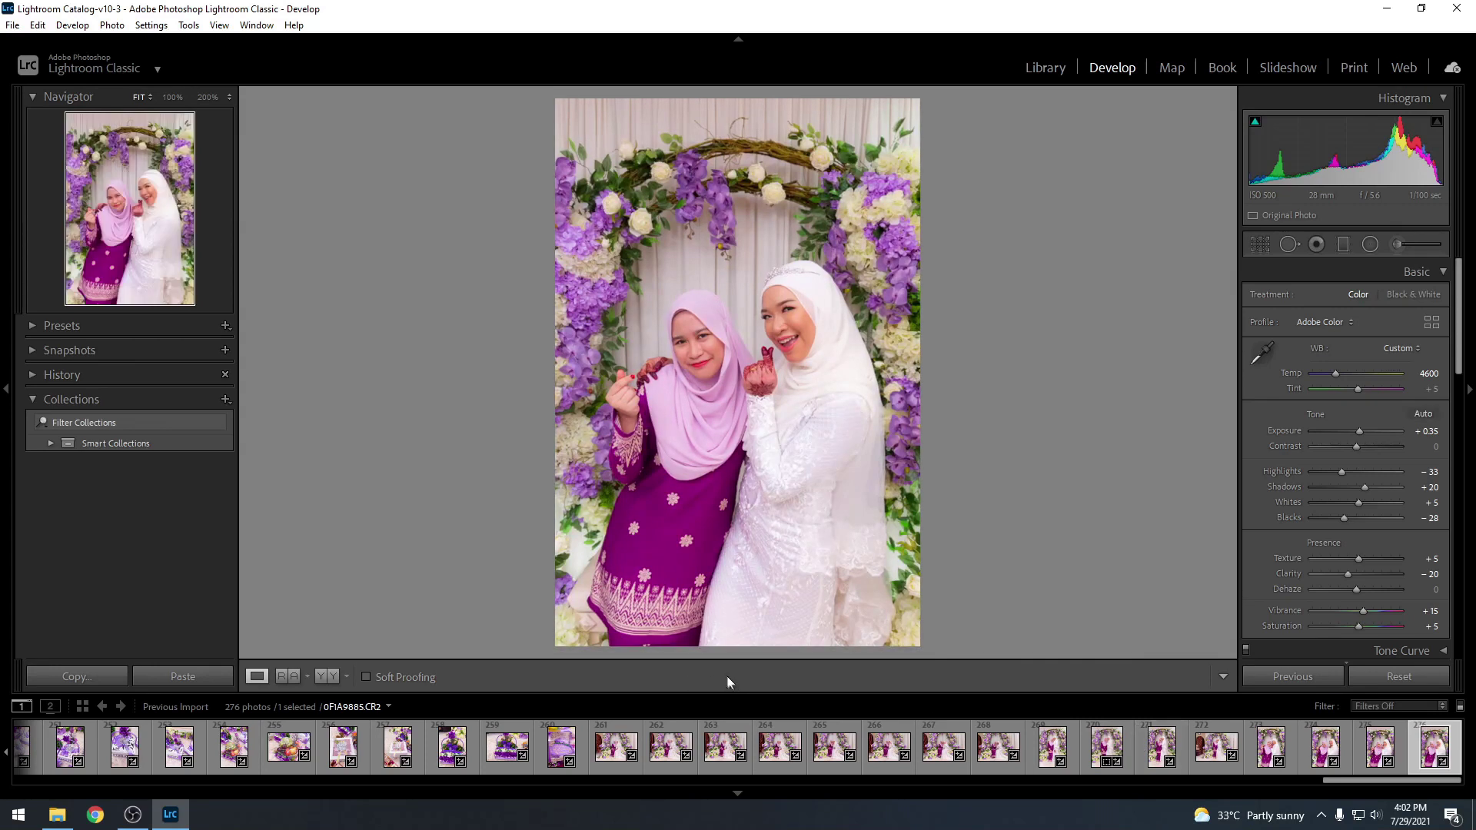
key(ctrl+a)
right_click(613, 746)
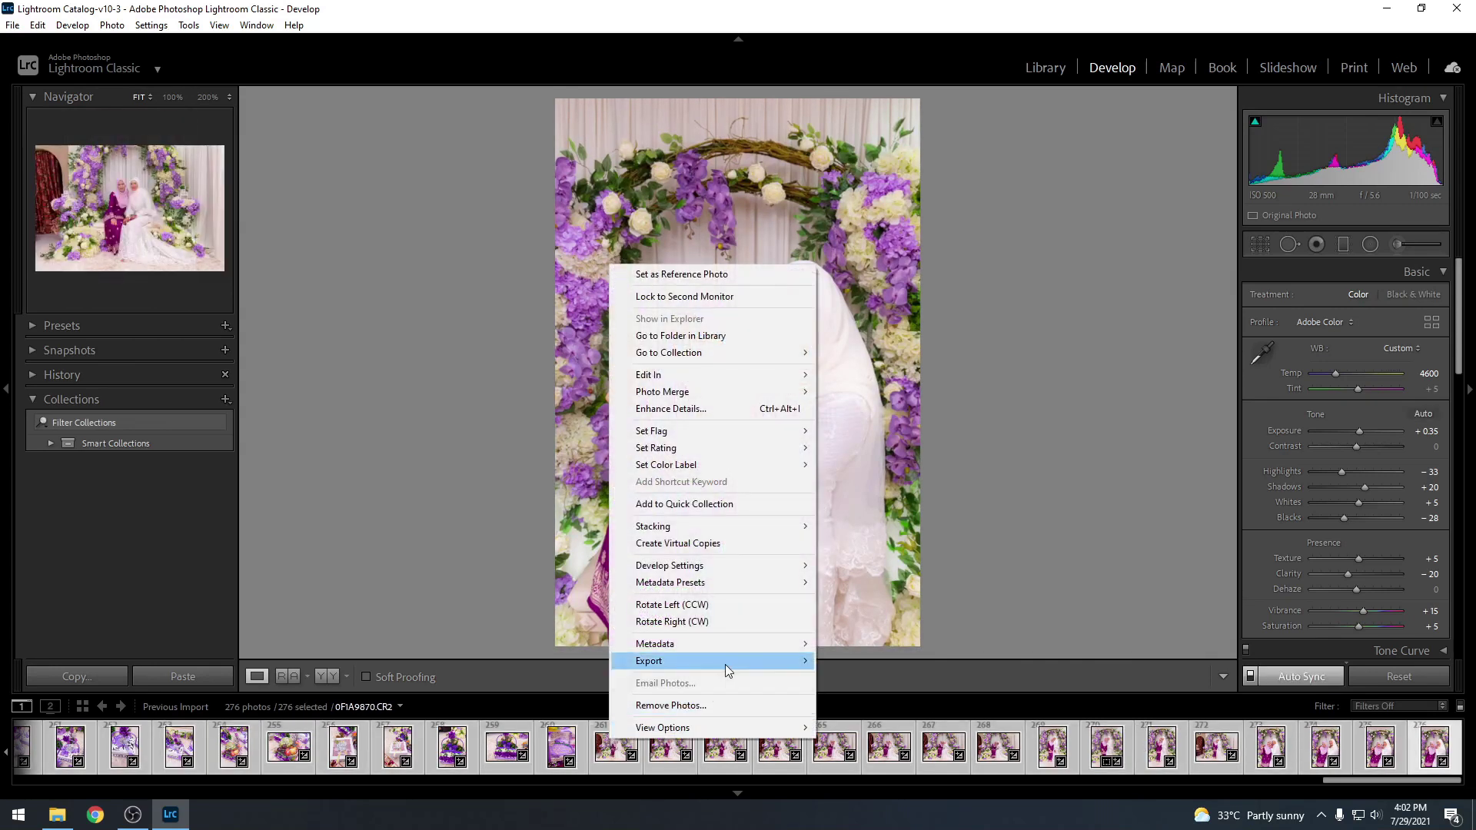
mouse_move(731, 663)
click(894, 666)
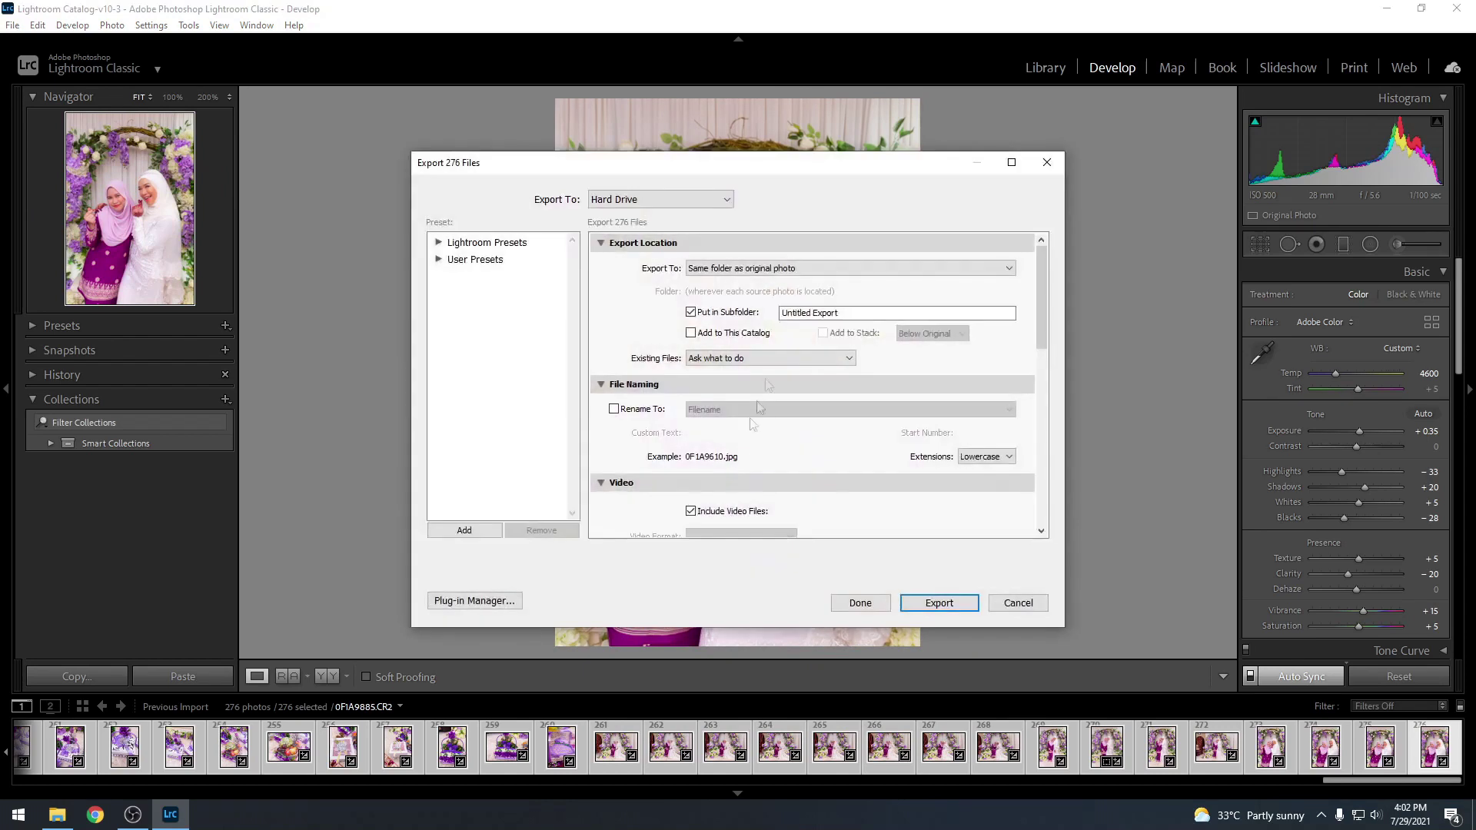
Keep the export location as the same folder as the original photo and name the subfolder "edited".
click(838, 271)
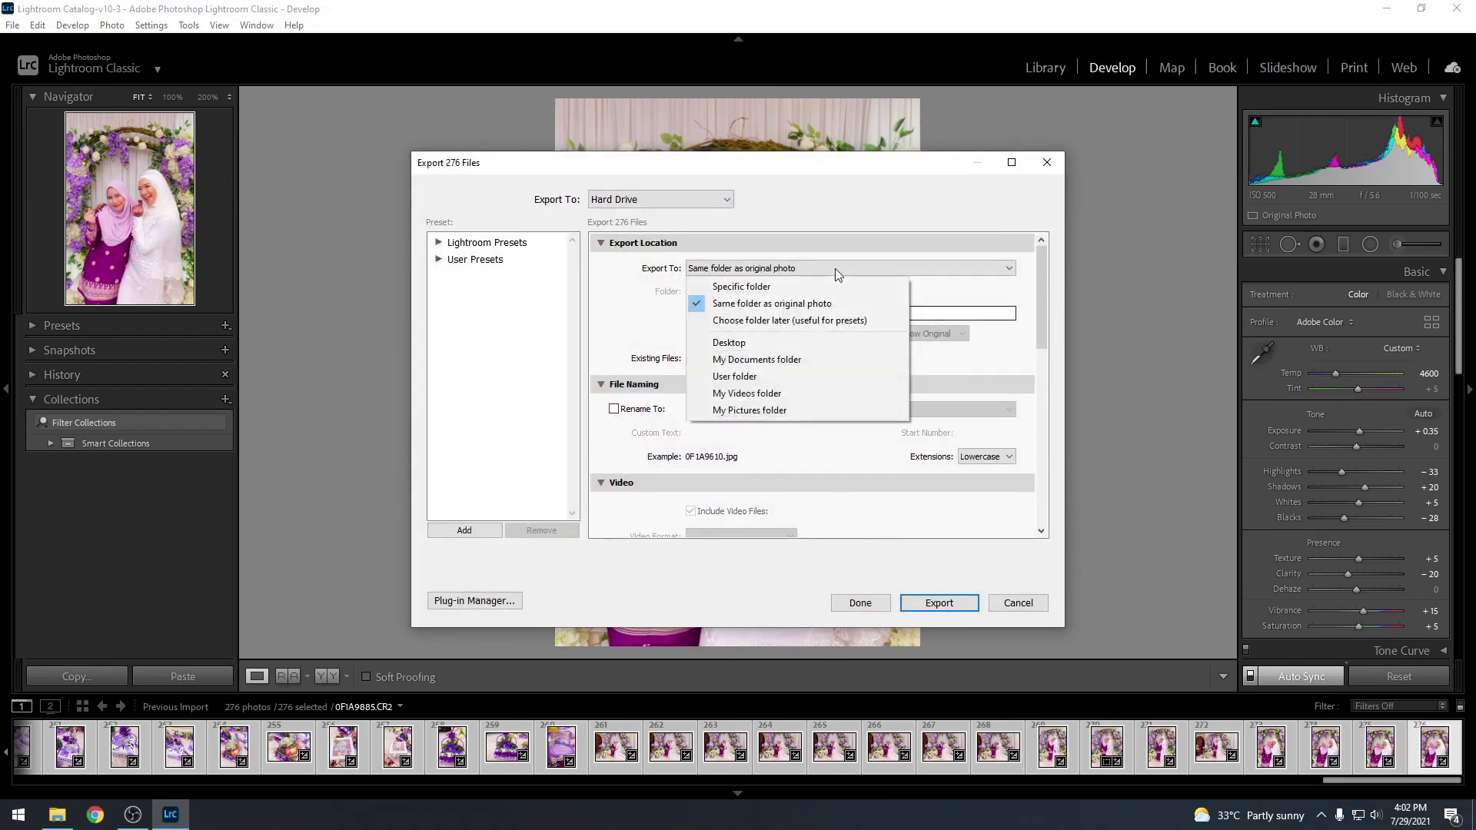
click(637, 330)
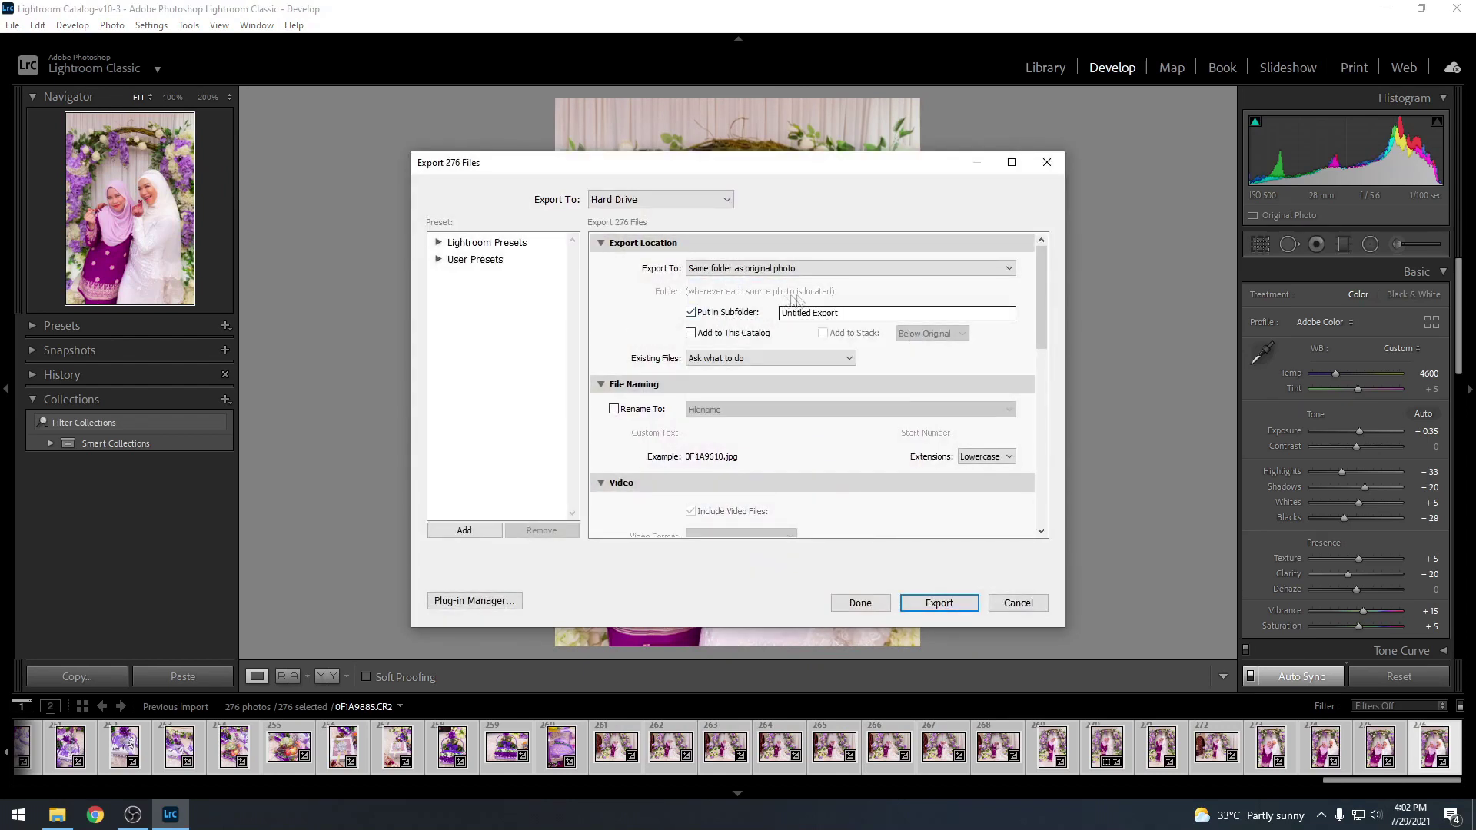
click(846, 313)
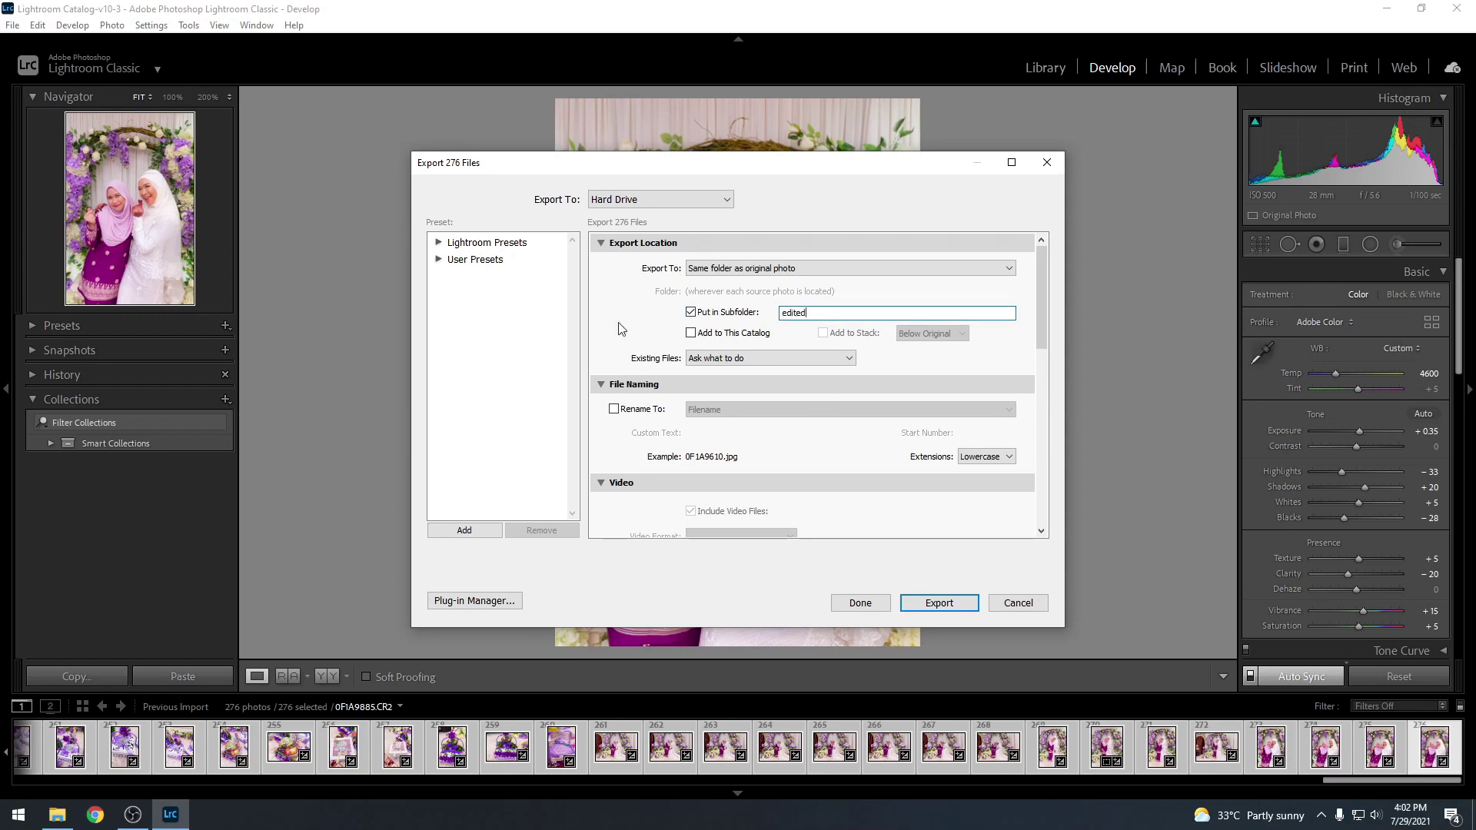
Keep the export format as JPEG in sRGB, set the quality to 80, and check the remaining sizing, metadata and watermark options.
scroll(1031, 325, down, 5)
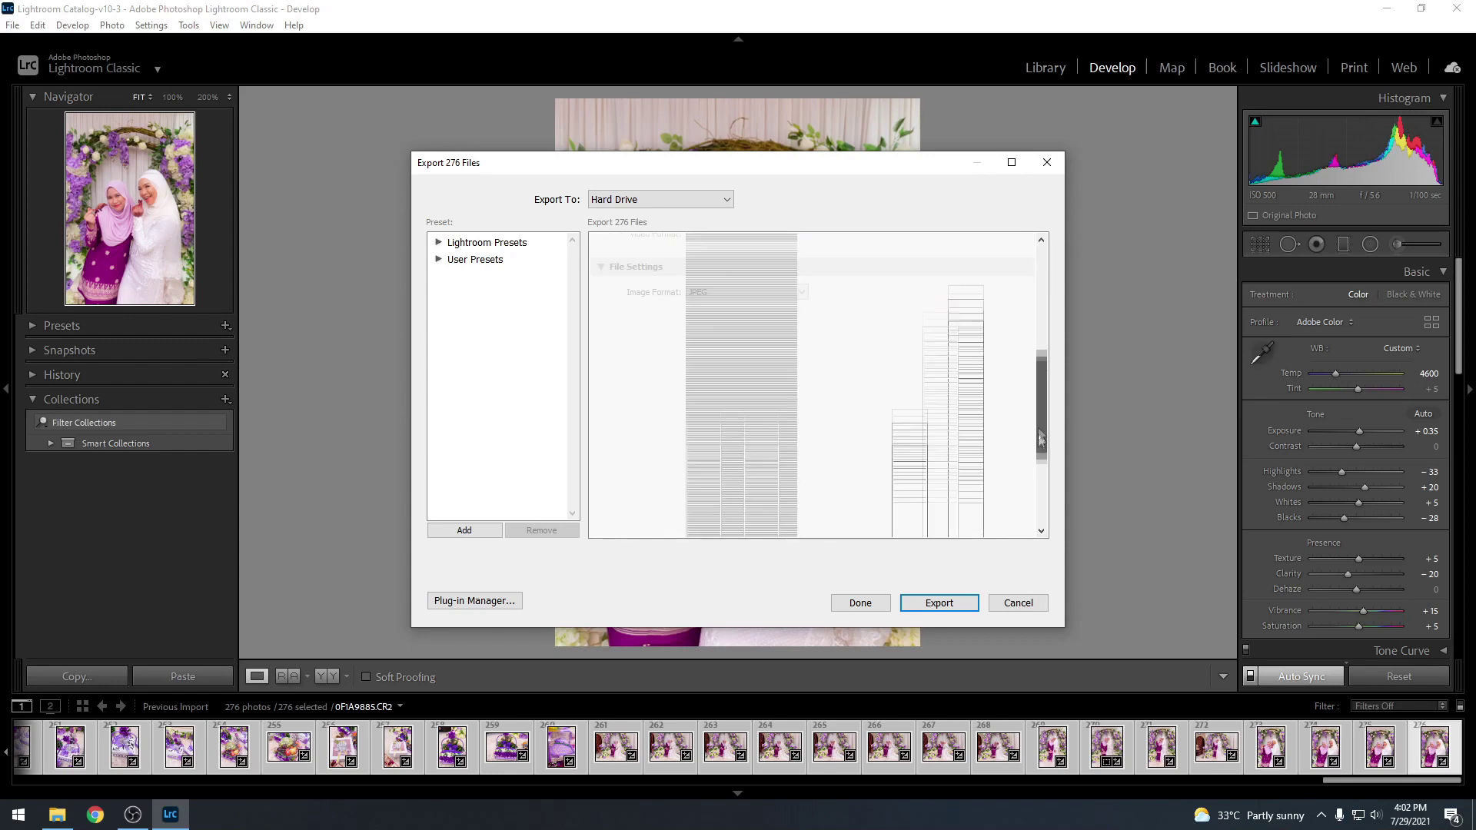
click(762, 312)
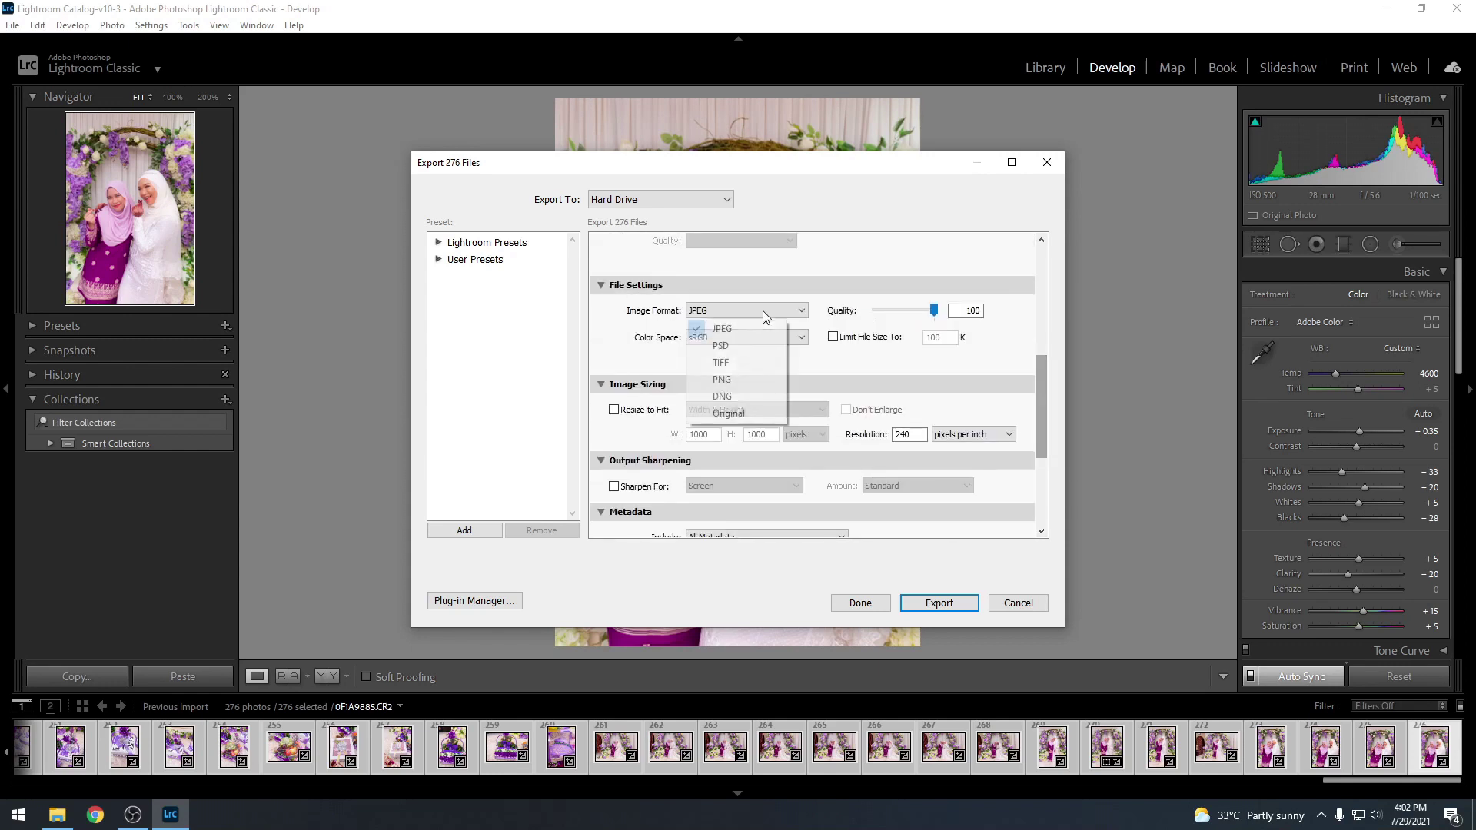
click(723, 326)
click(727, 342)
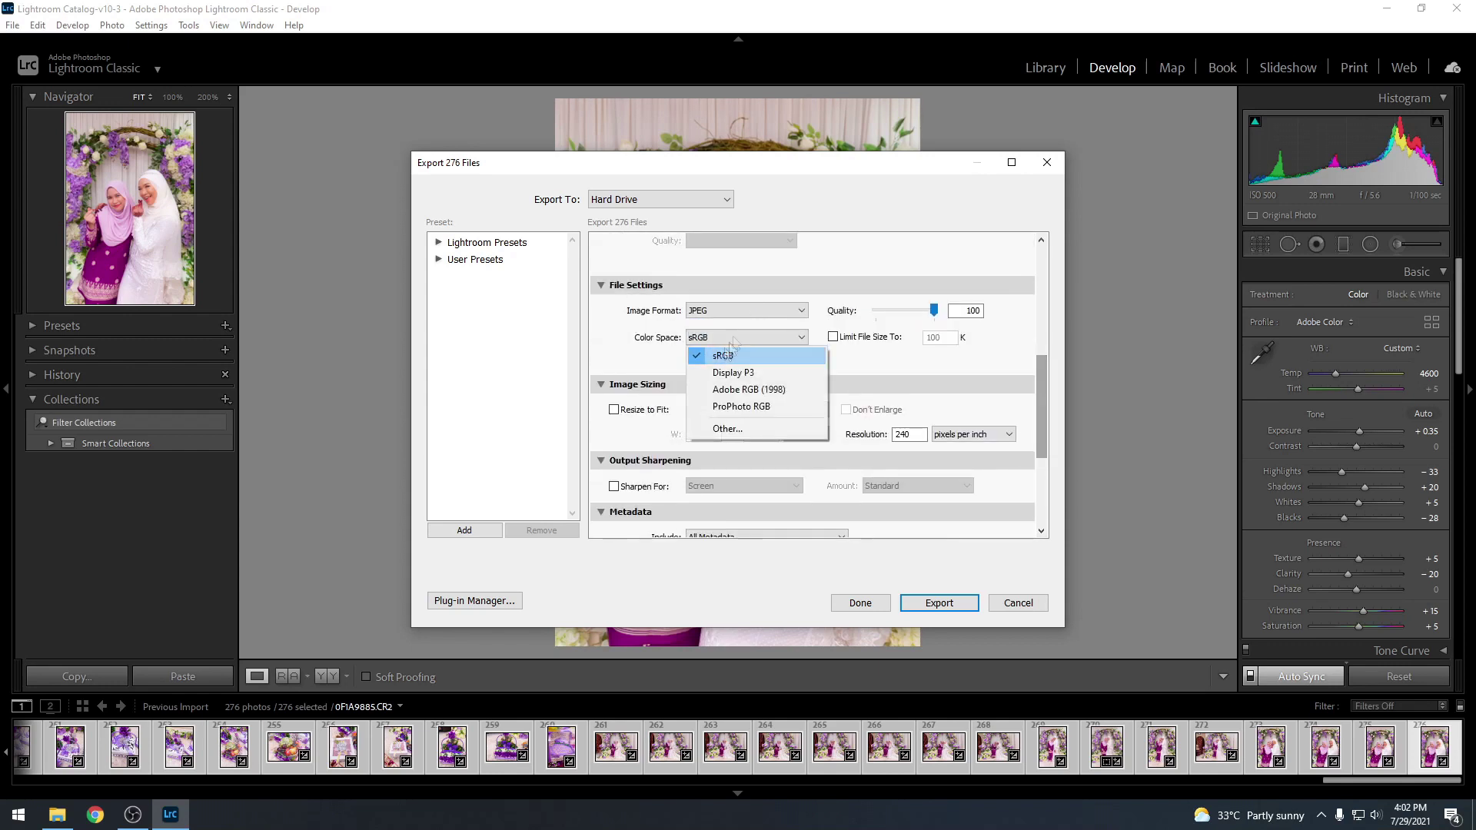
click(614, 345)
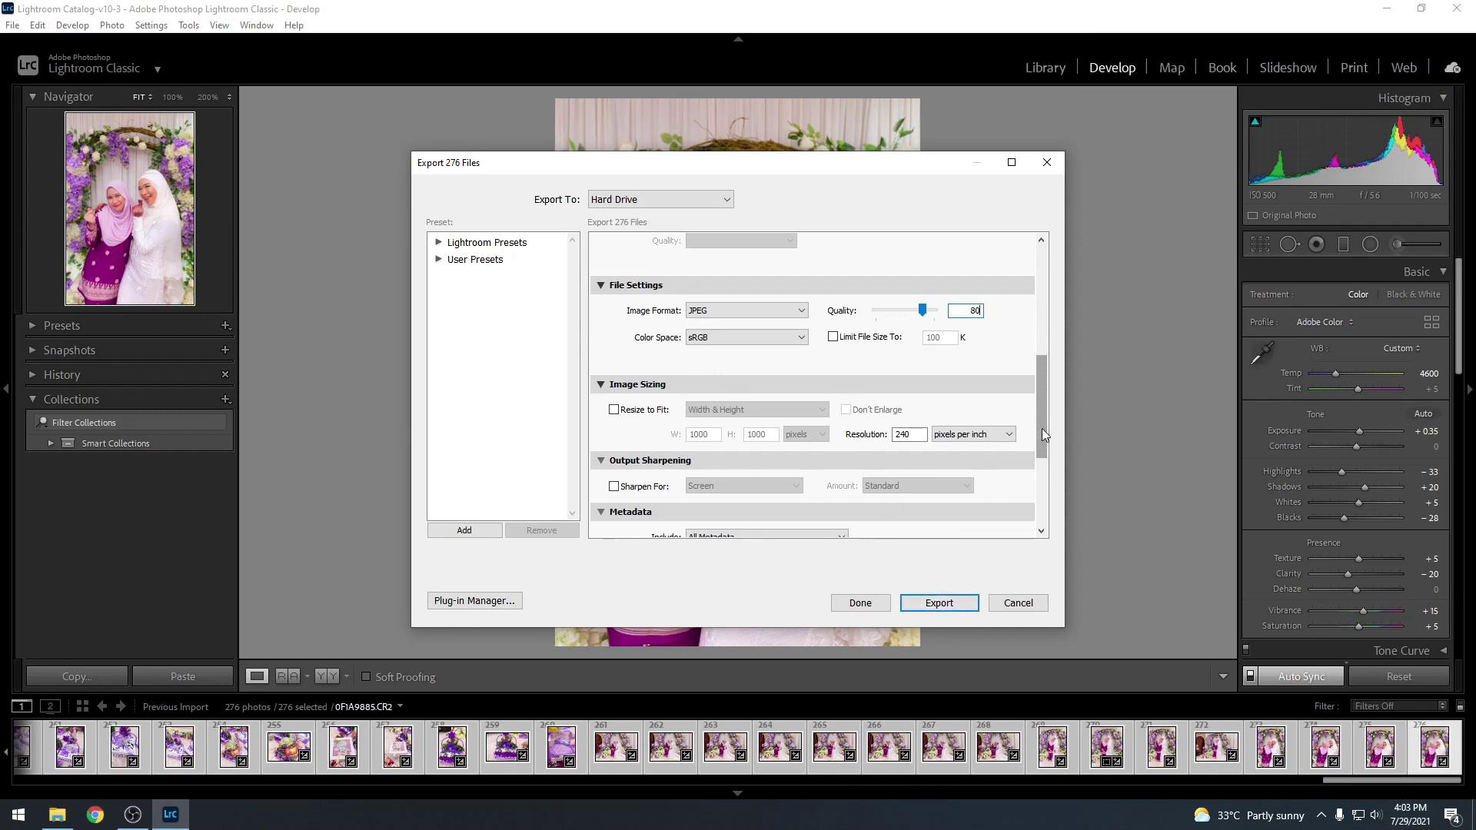
scroll(1043, 435, down, 3)
scroll(1030, 427, up, 4)
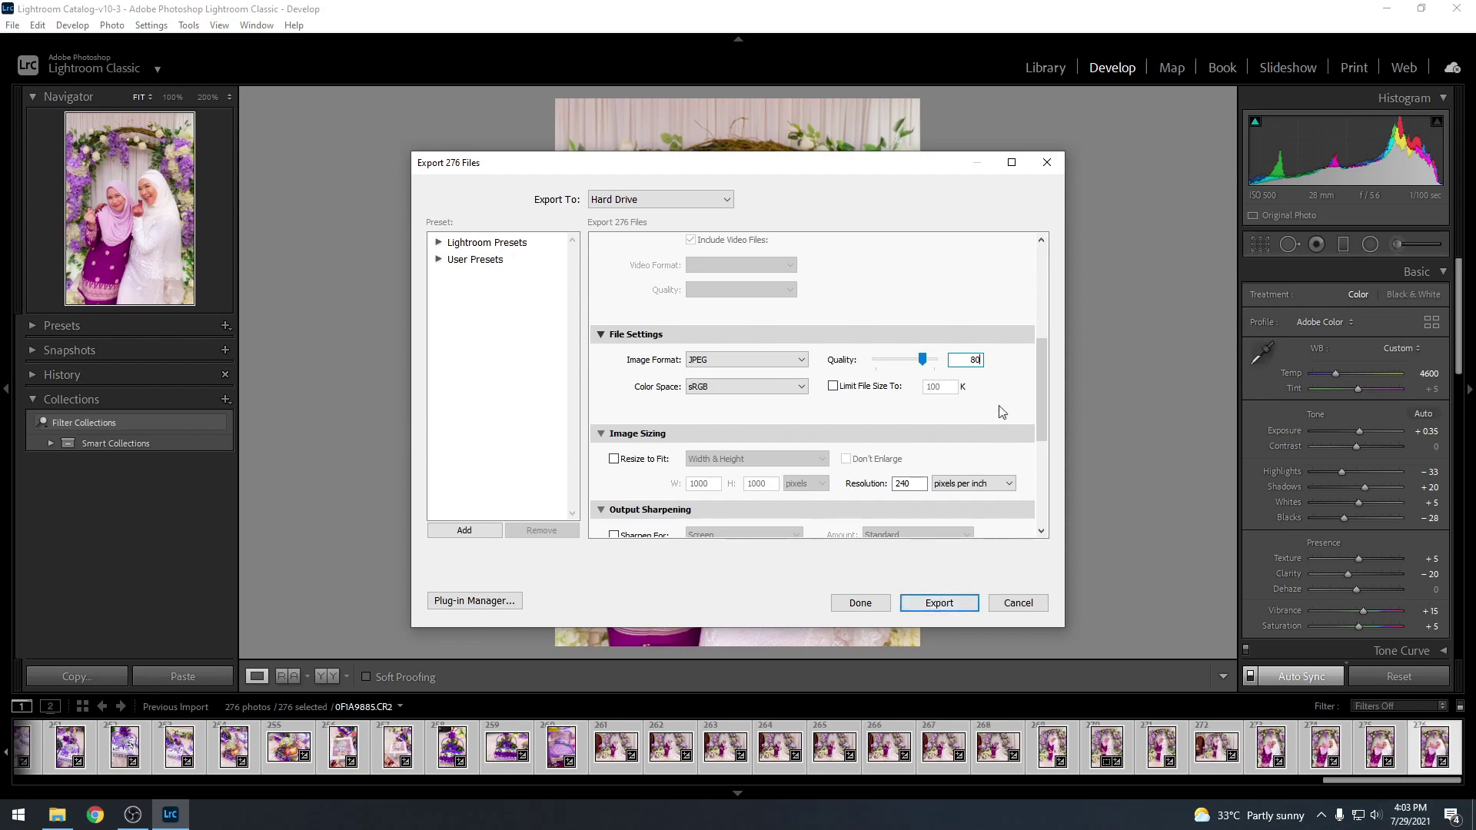
scroll(1023, 404, down, 5)
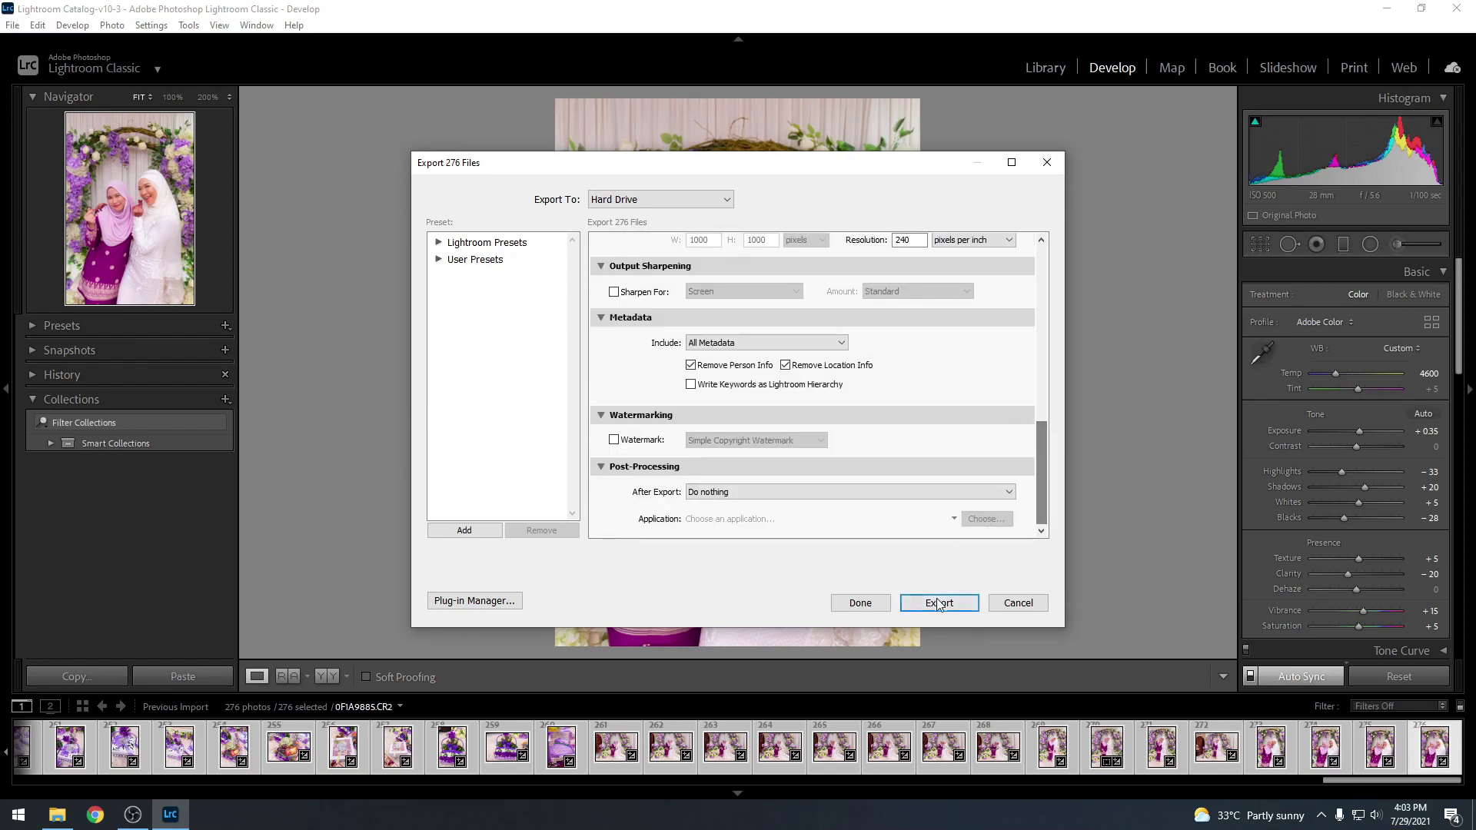
Export the selected photos with the current settings and minimize Lightroom Classic.
click(932, 606)
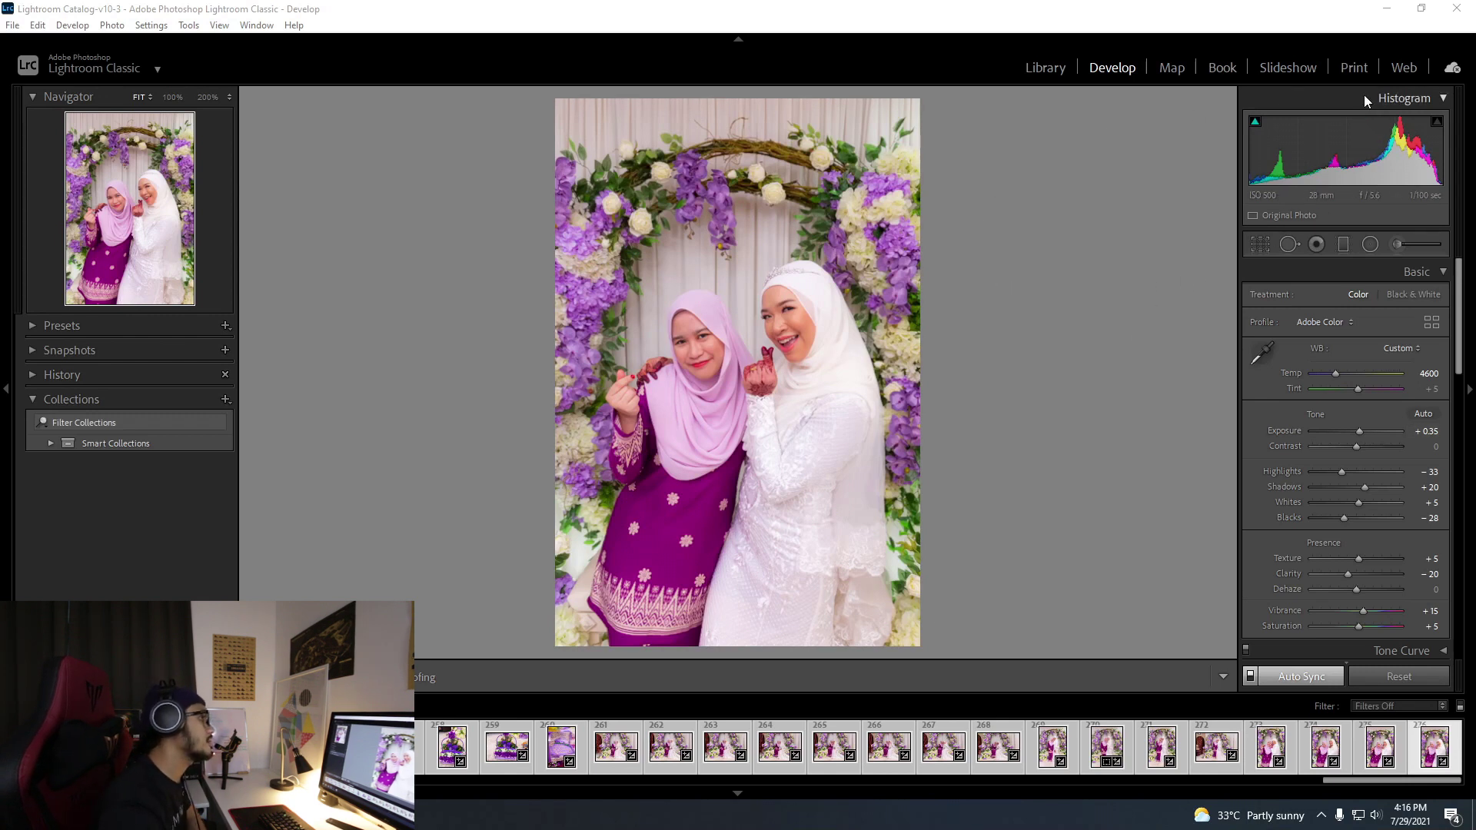
click(1385, 9)
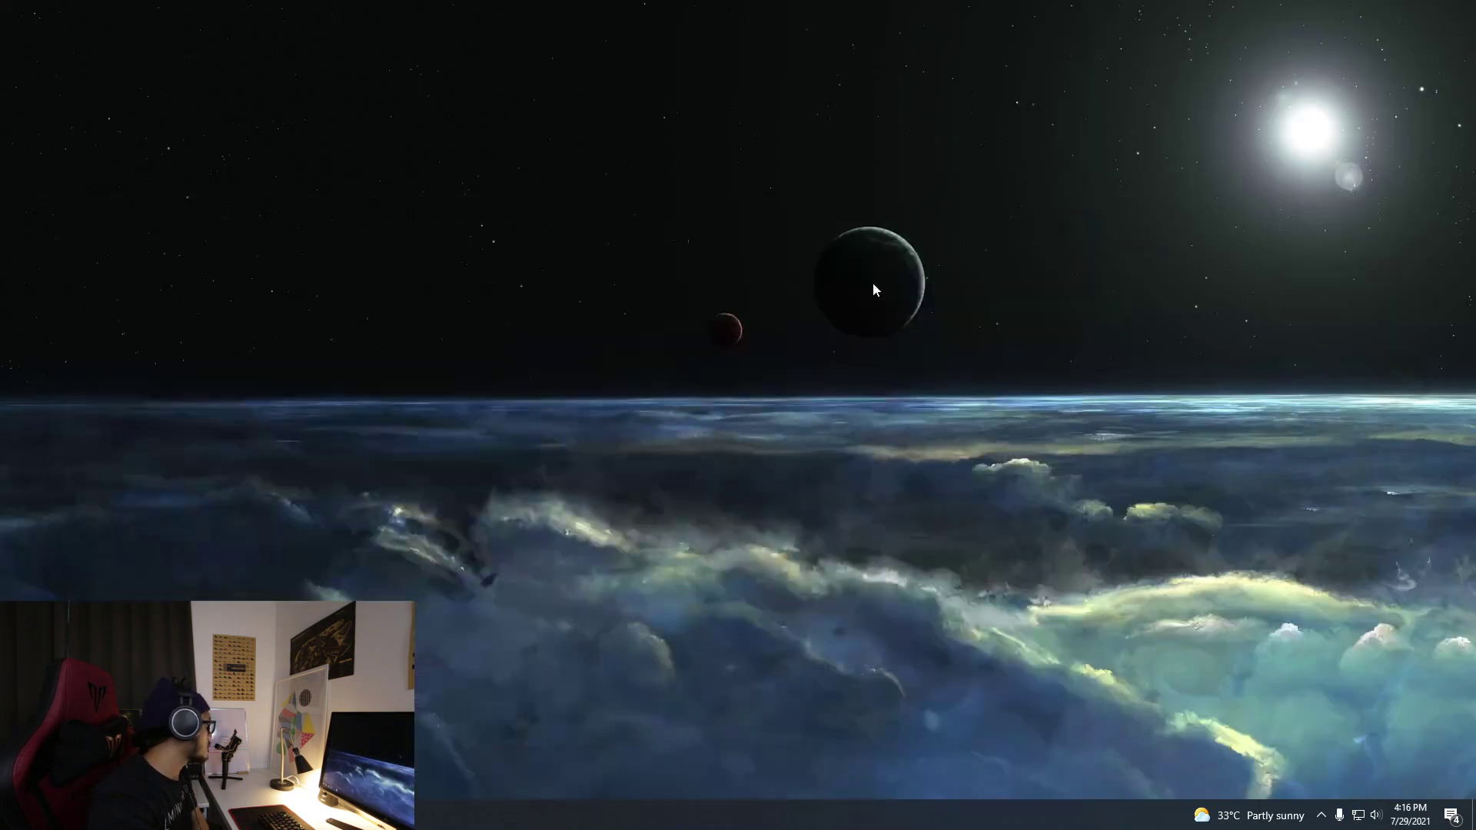
In File Explorer, open the "edited" subfolder of the wedding folder in Pictures and enlarge its thumbnails.
key(super+e)
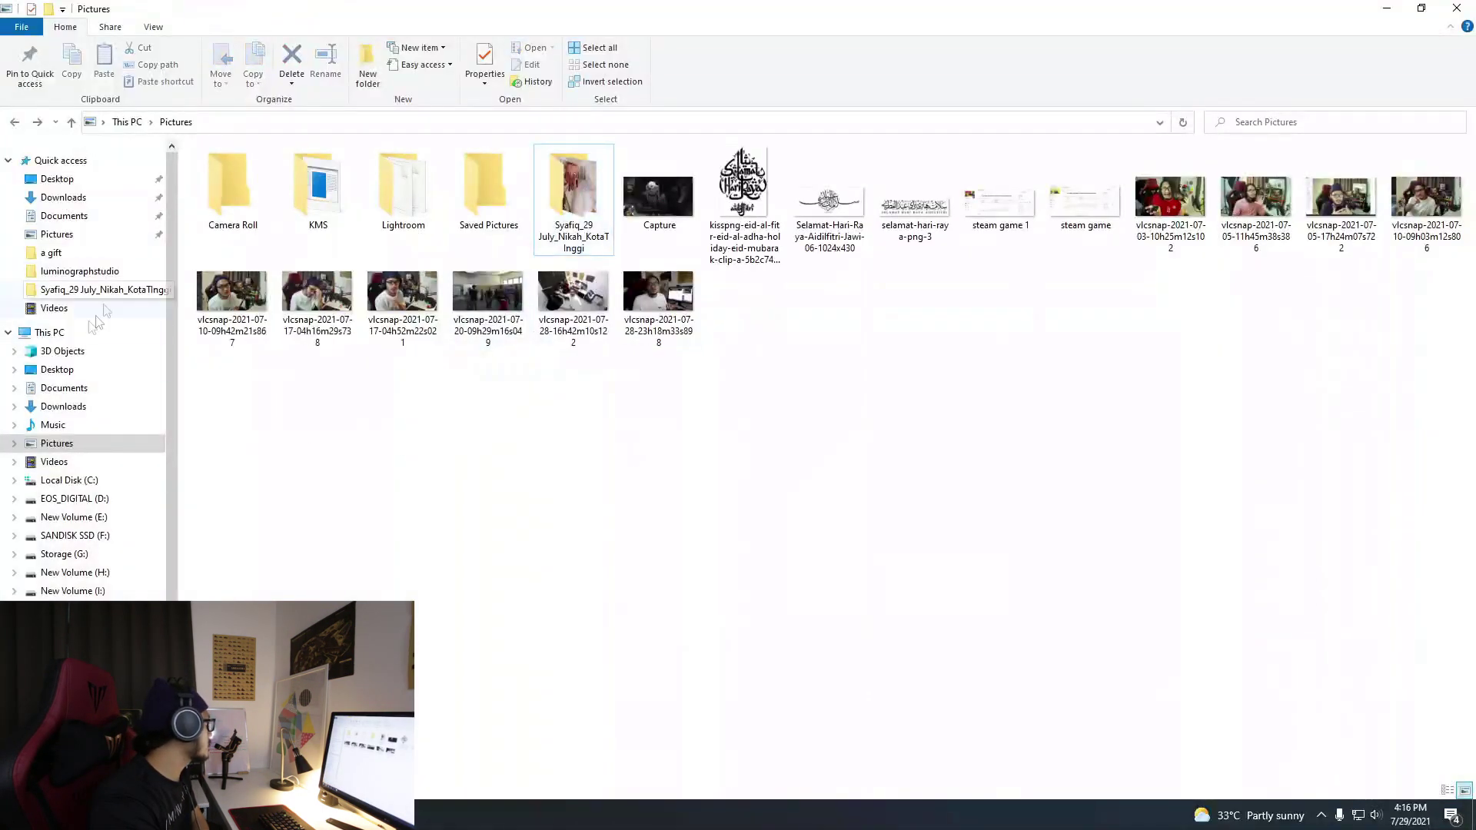
click(96, 234)
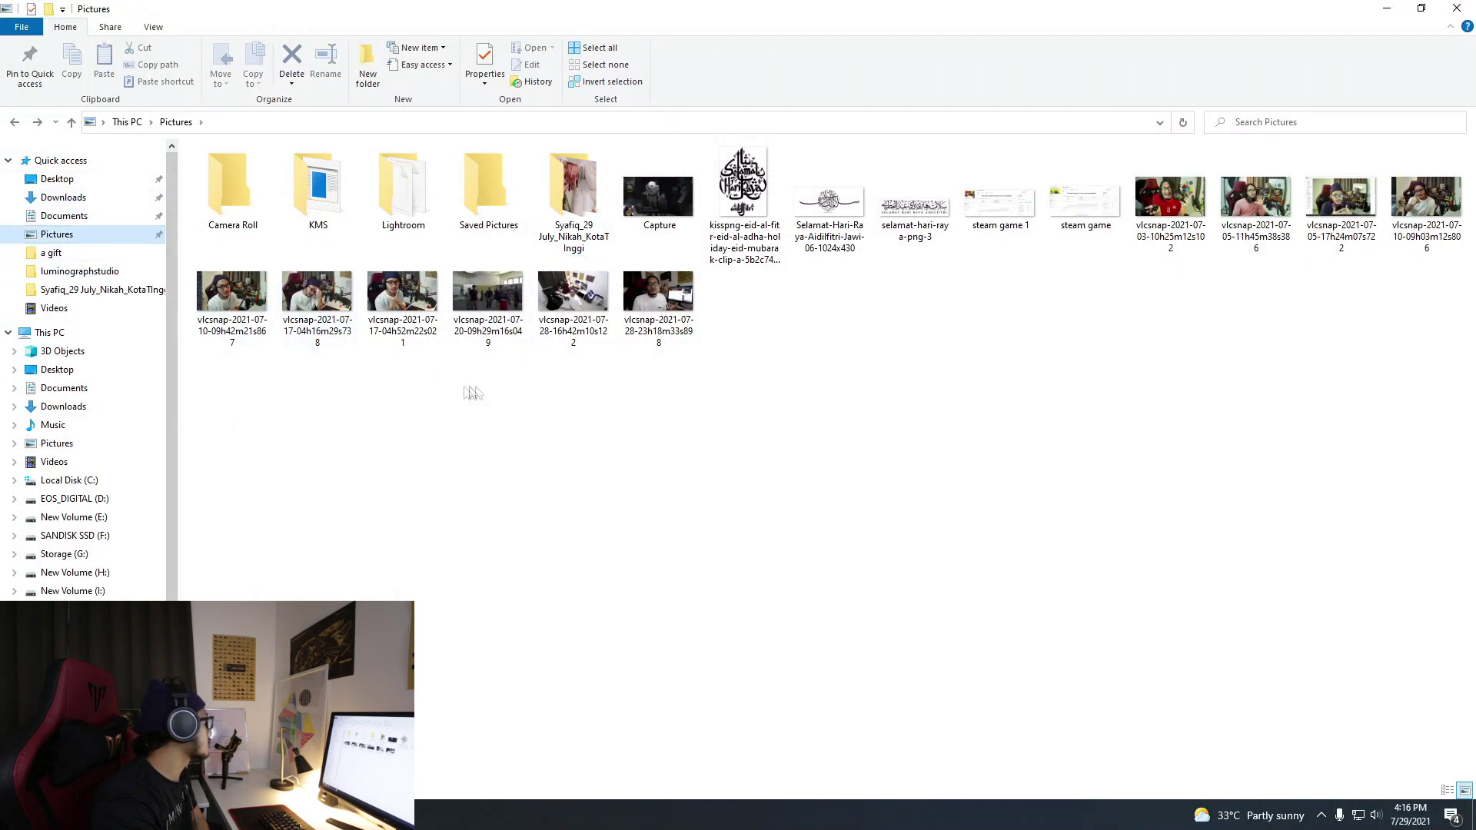
double_click(551, 223)
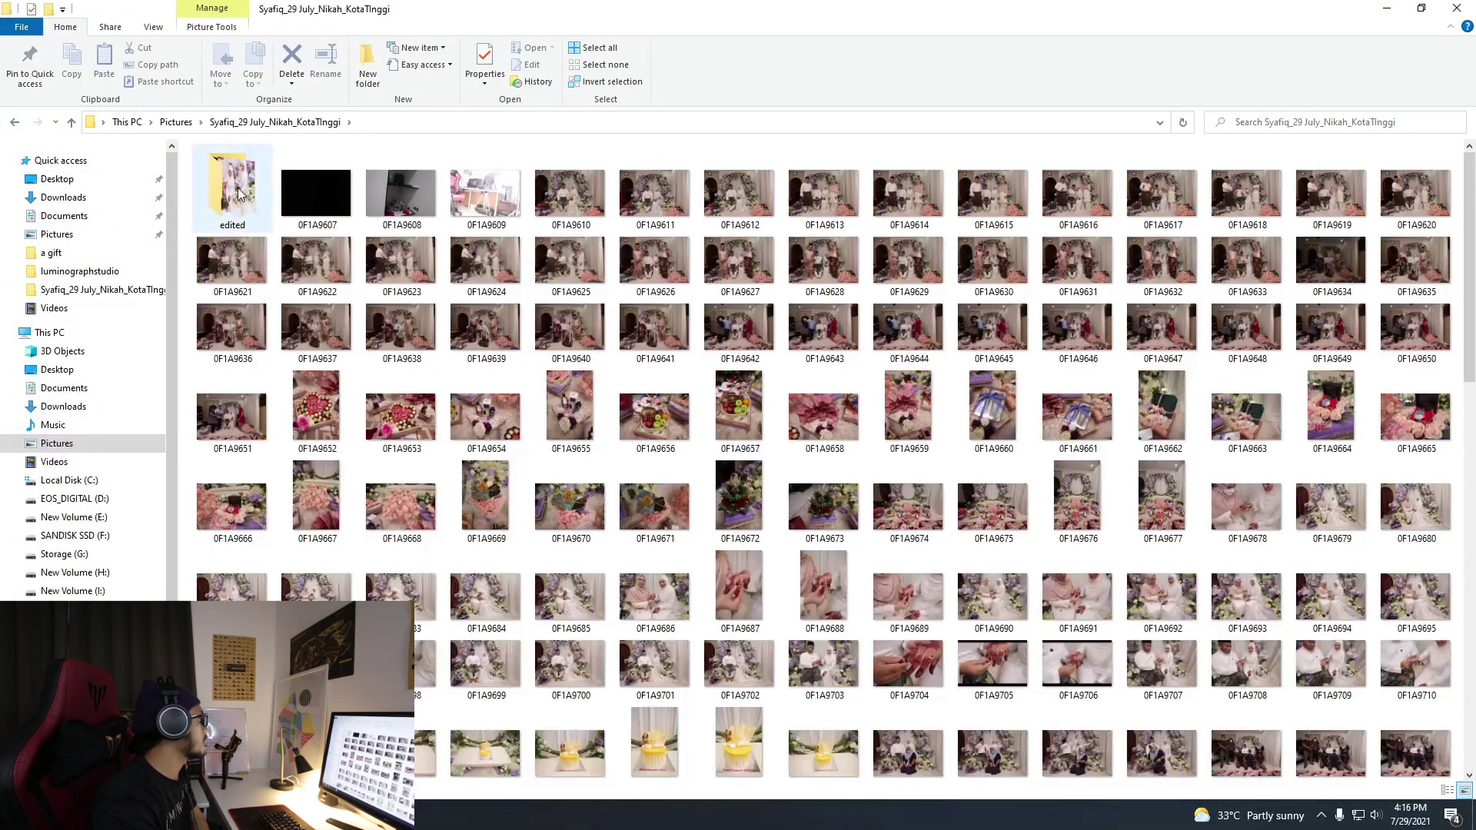
double_click(239, 192)
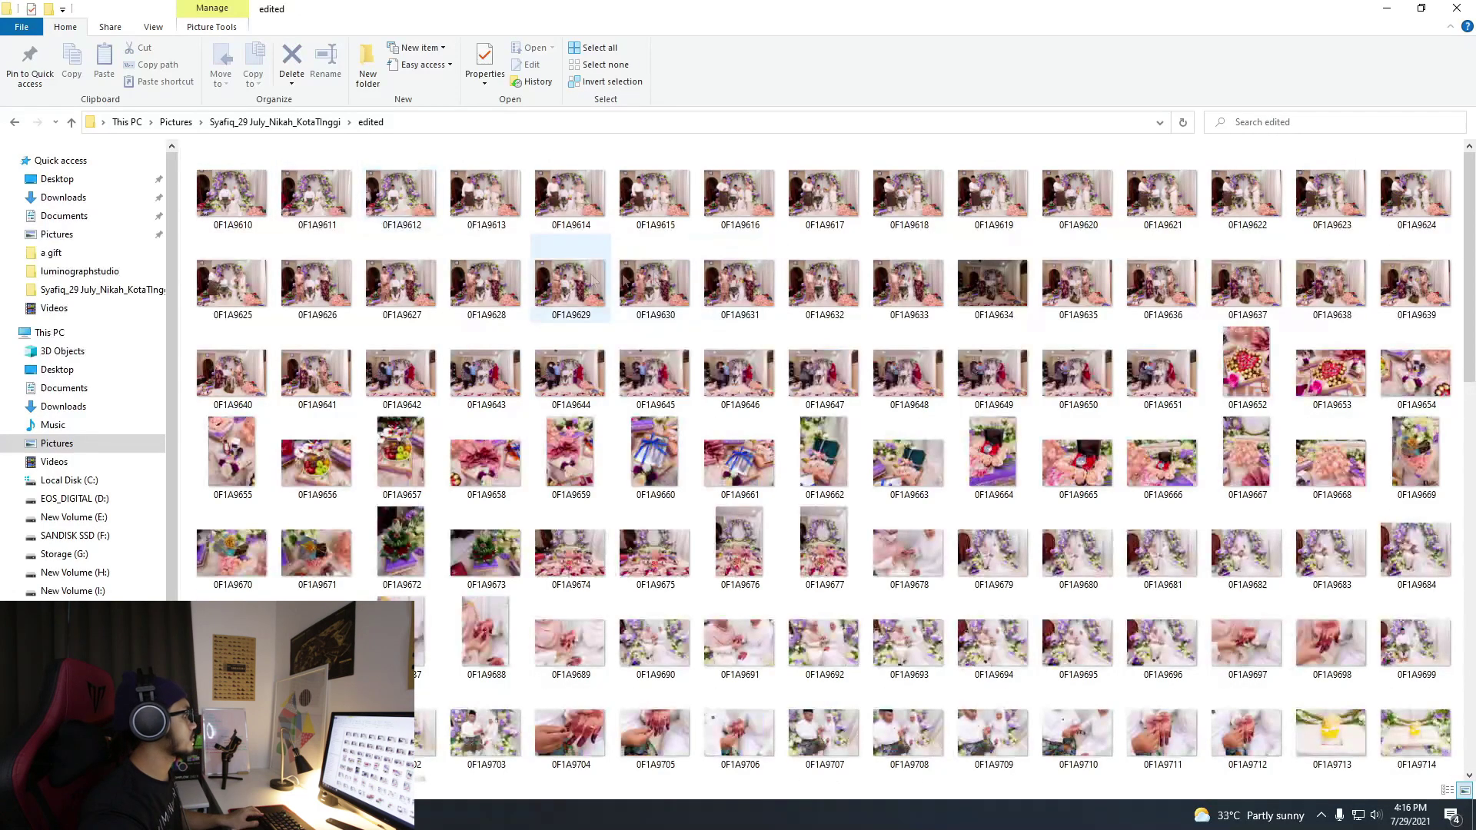
ctrl+scroll(593, 280, up, 4)
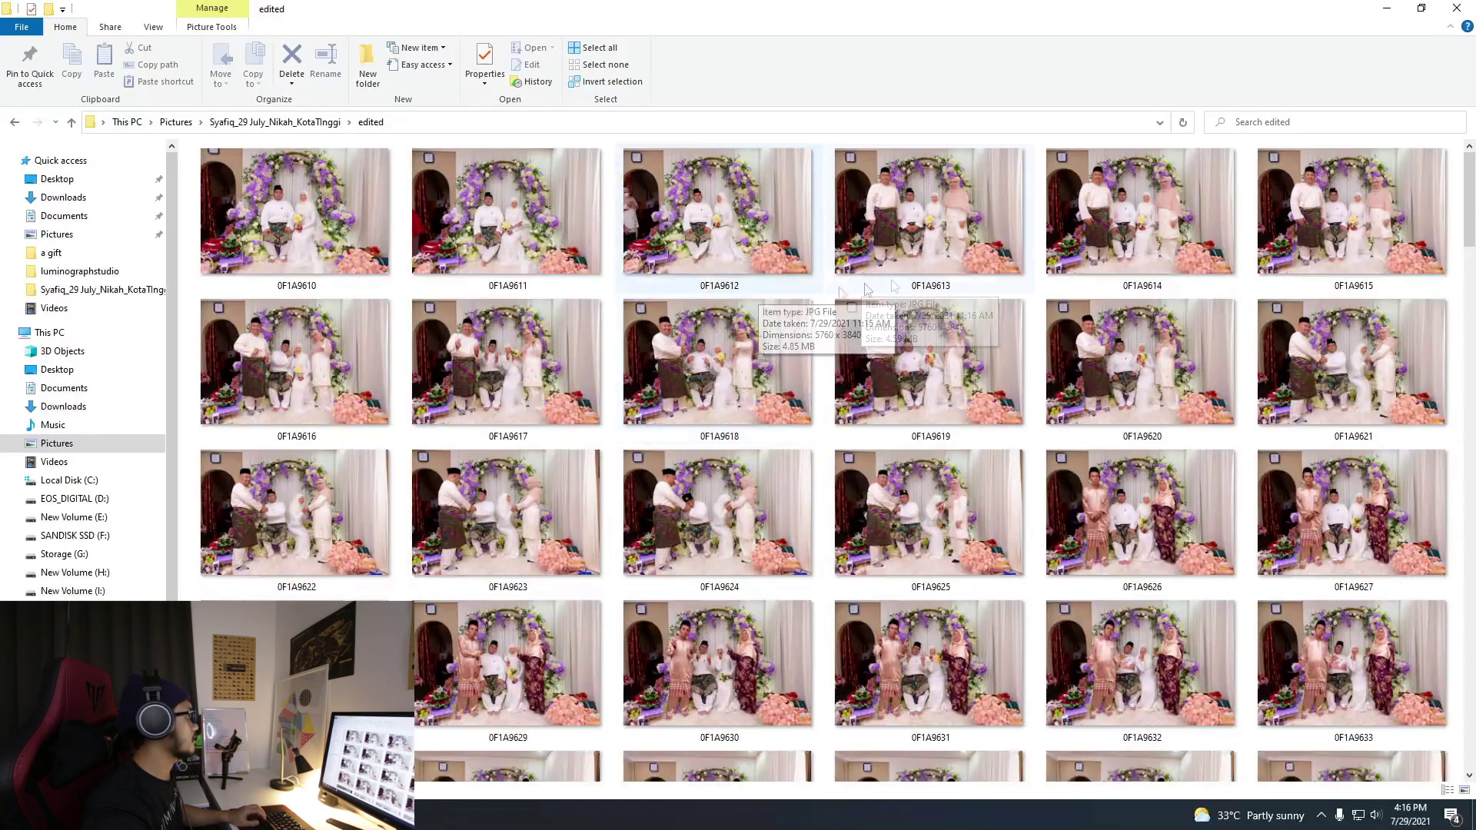
Review the exported photos from 0F1A9610 through 0F1A9615 in the Photos viewer and close it.
double_click(294, 237)
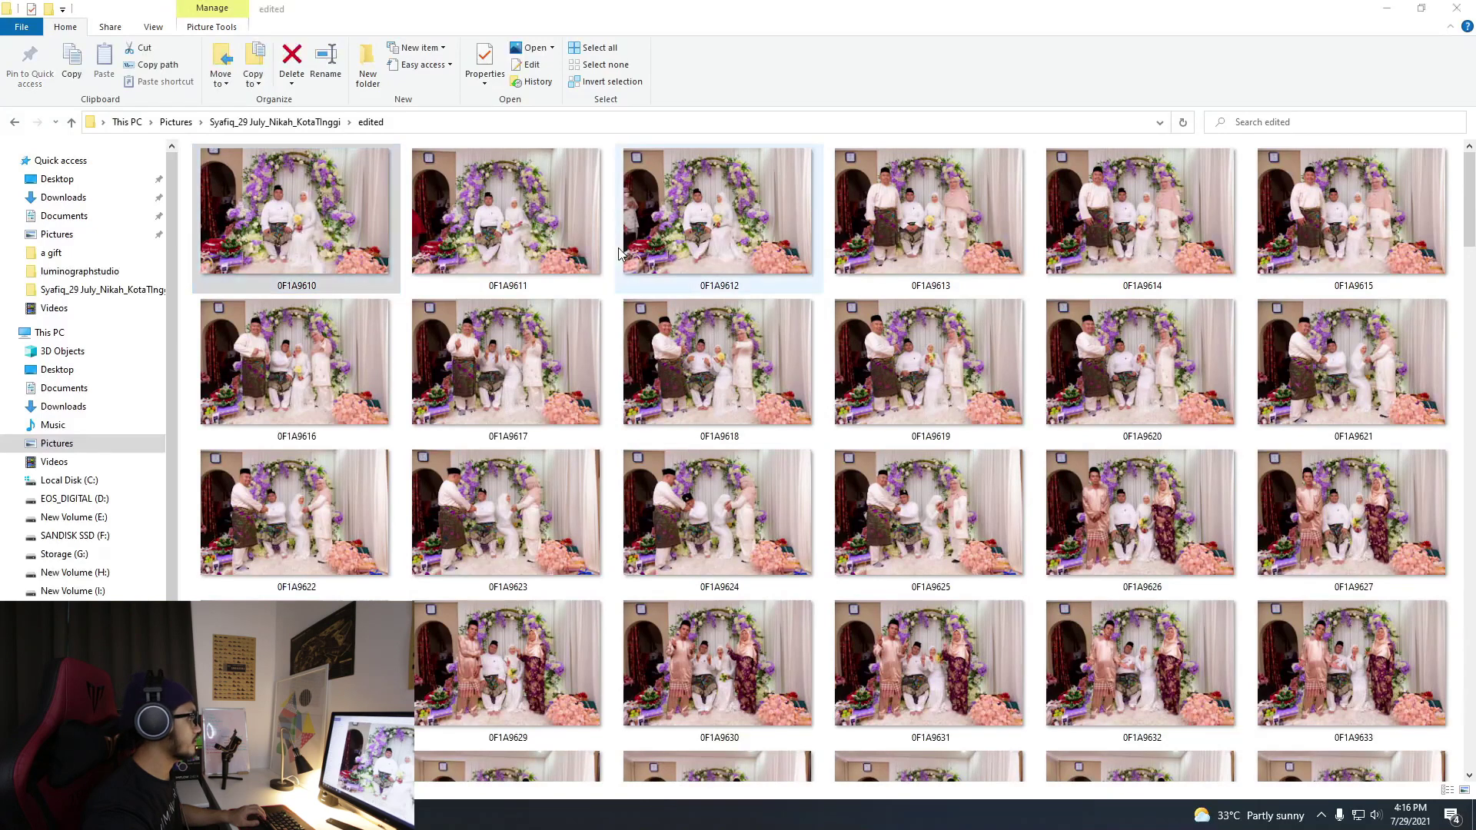
key(Right)
key(Right)
key(Right)
key(Right)
key(Right)
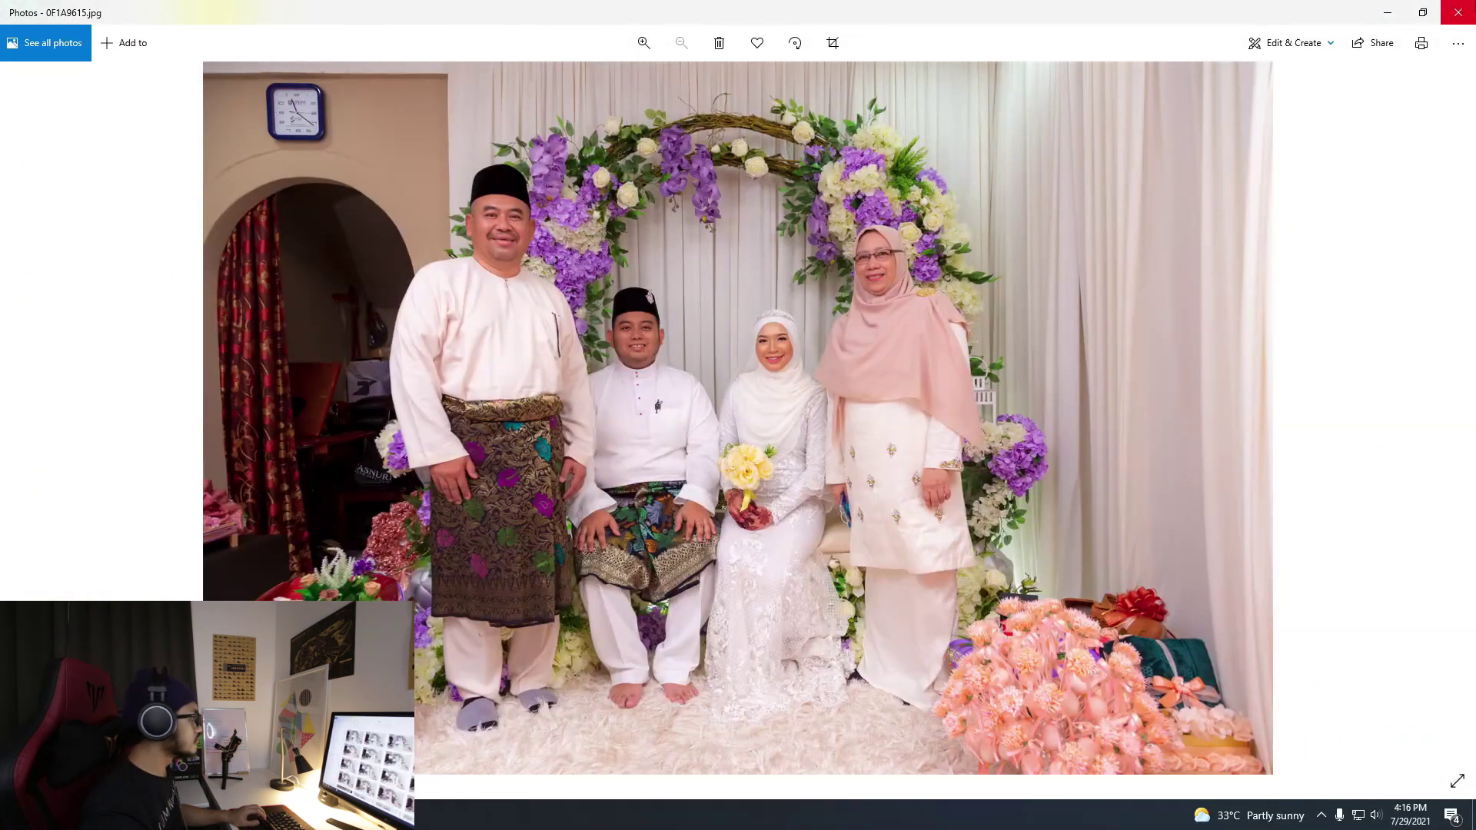
click(1458, 12)
Check exported portrait 0F1A9756, close it, and open exported 0F1A9762 in a smaller floating window.
scroll(572, 589, down, 10)
scroll(573, 590, down, 15)
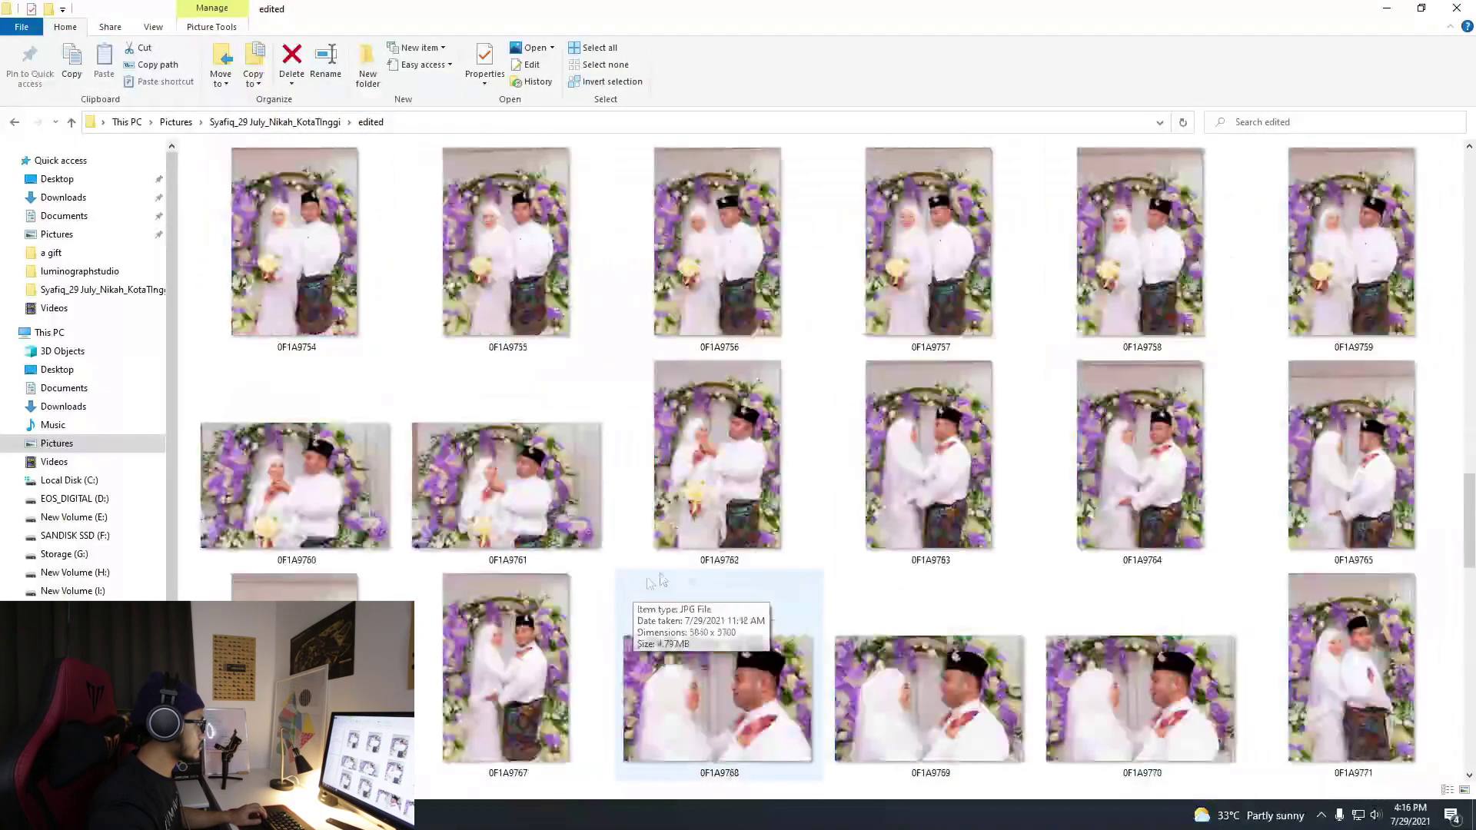
double_click(750, 258)
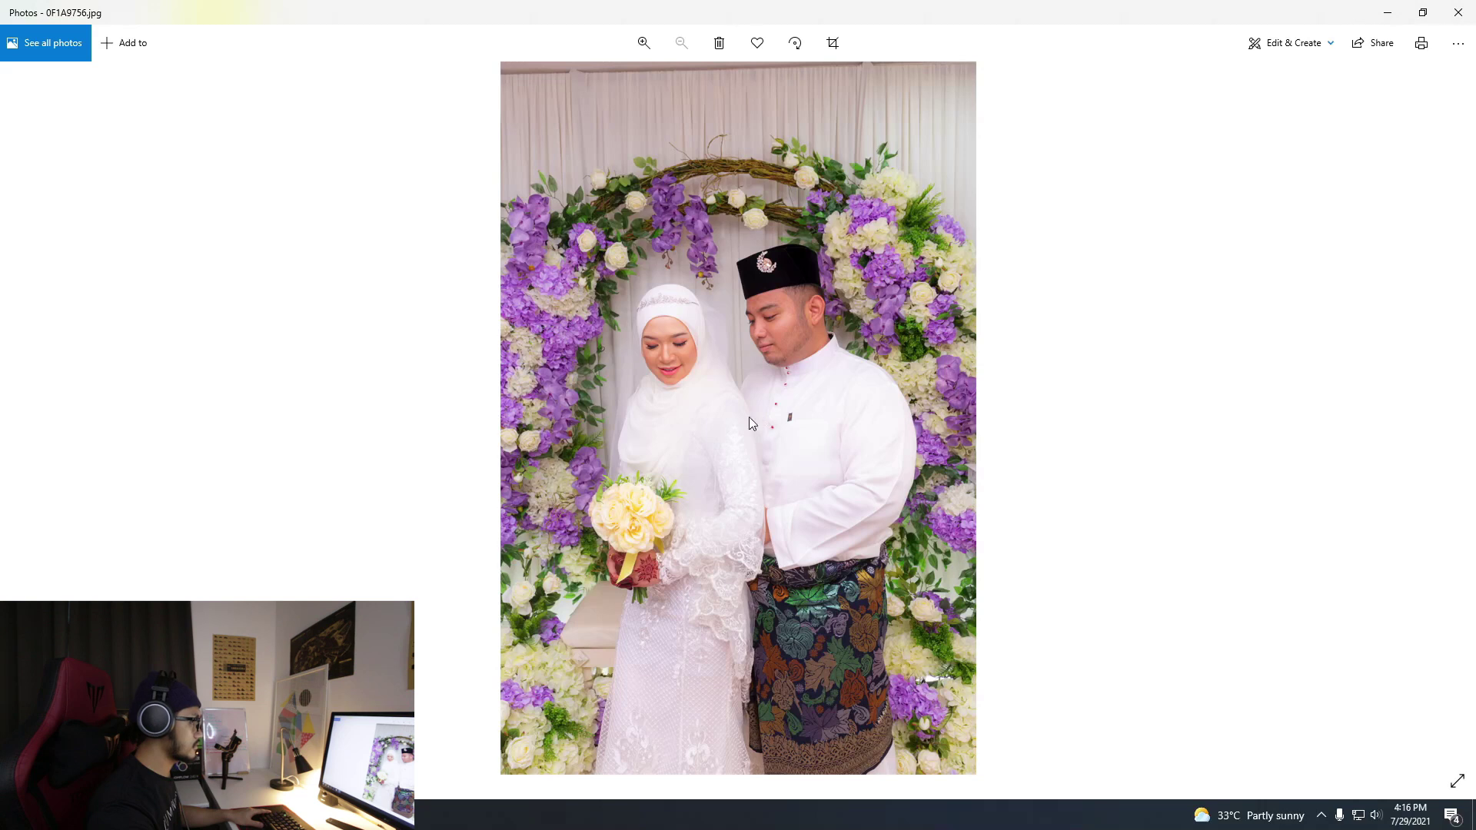
click(1459, 13)
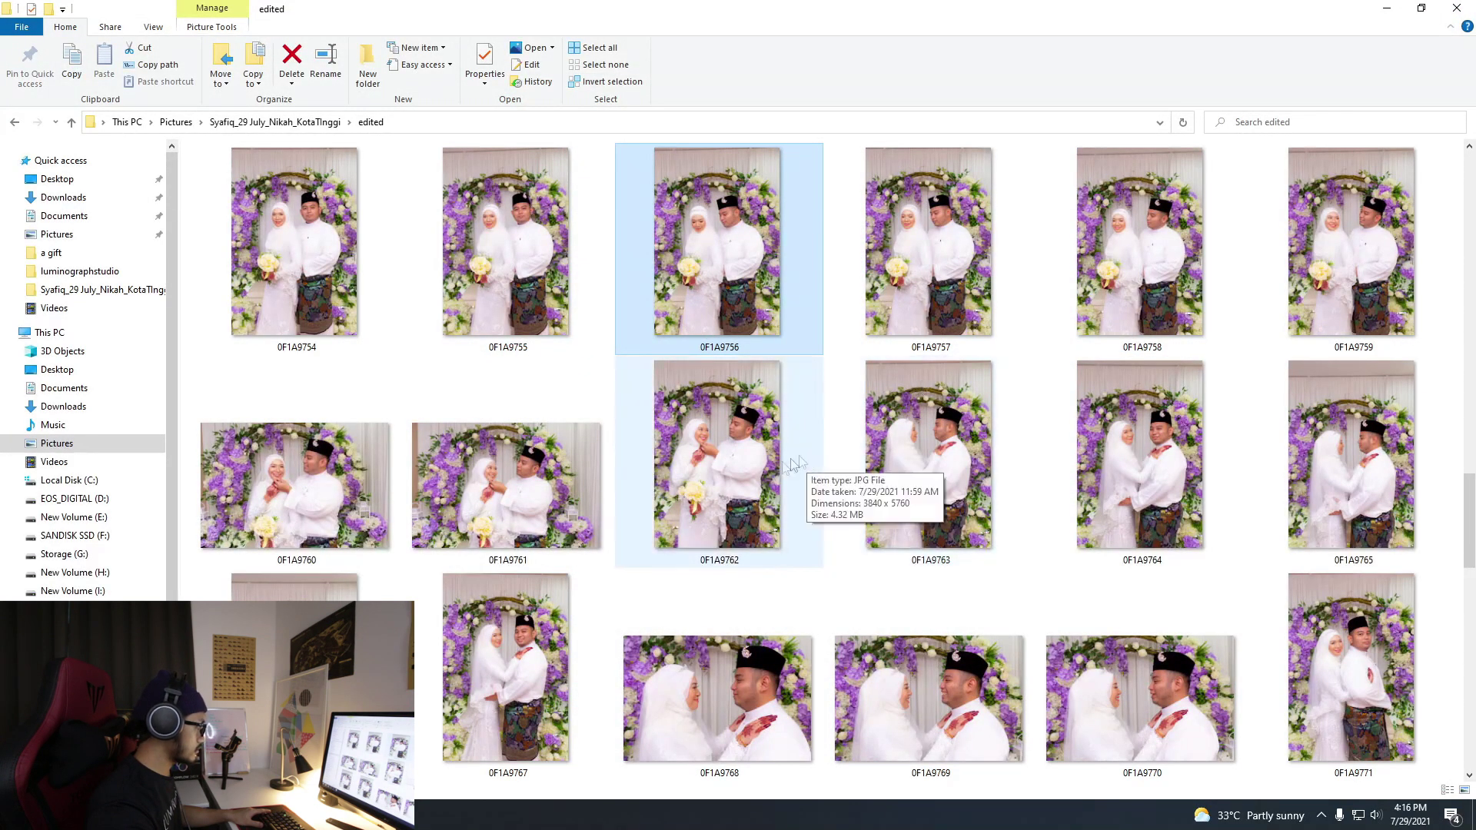
double_click(731, 489)
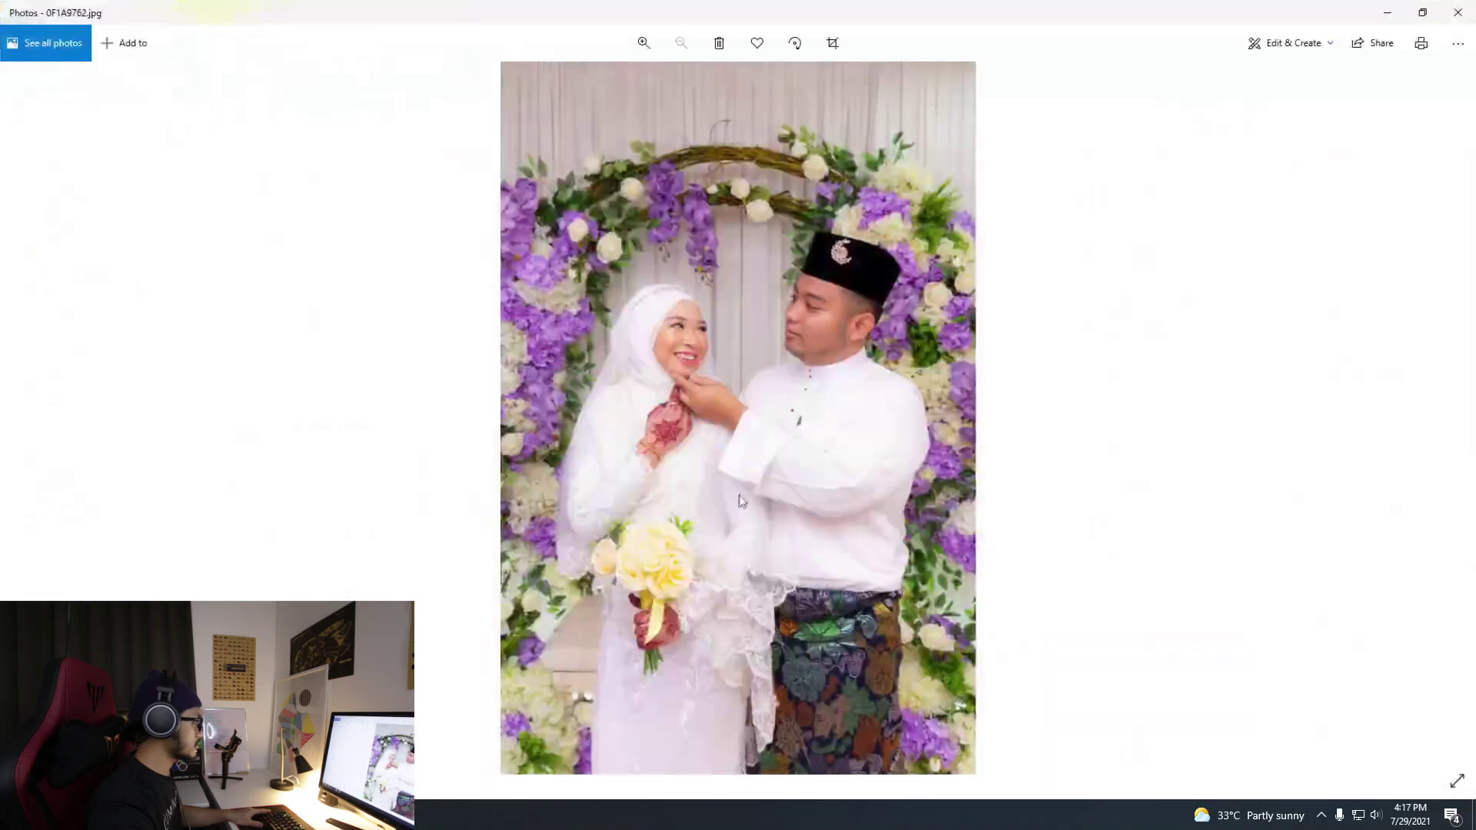
drag(702, 11, 876, 82)
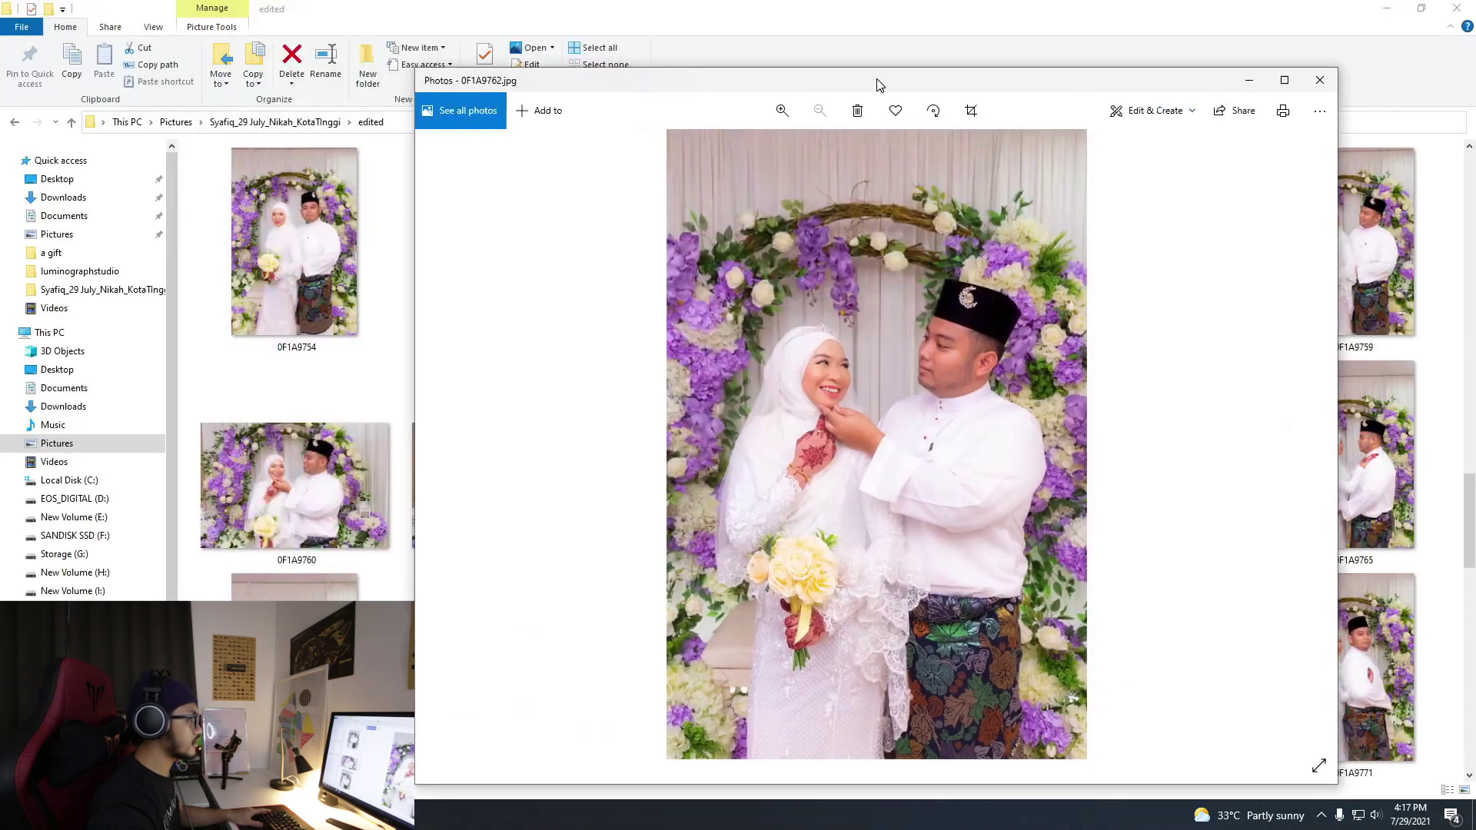
Return to the folder of original photos and open the unedited version of 0F1A9762.
click(307, 389)
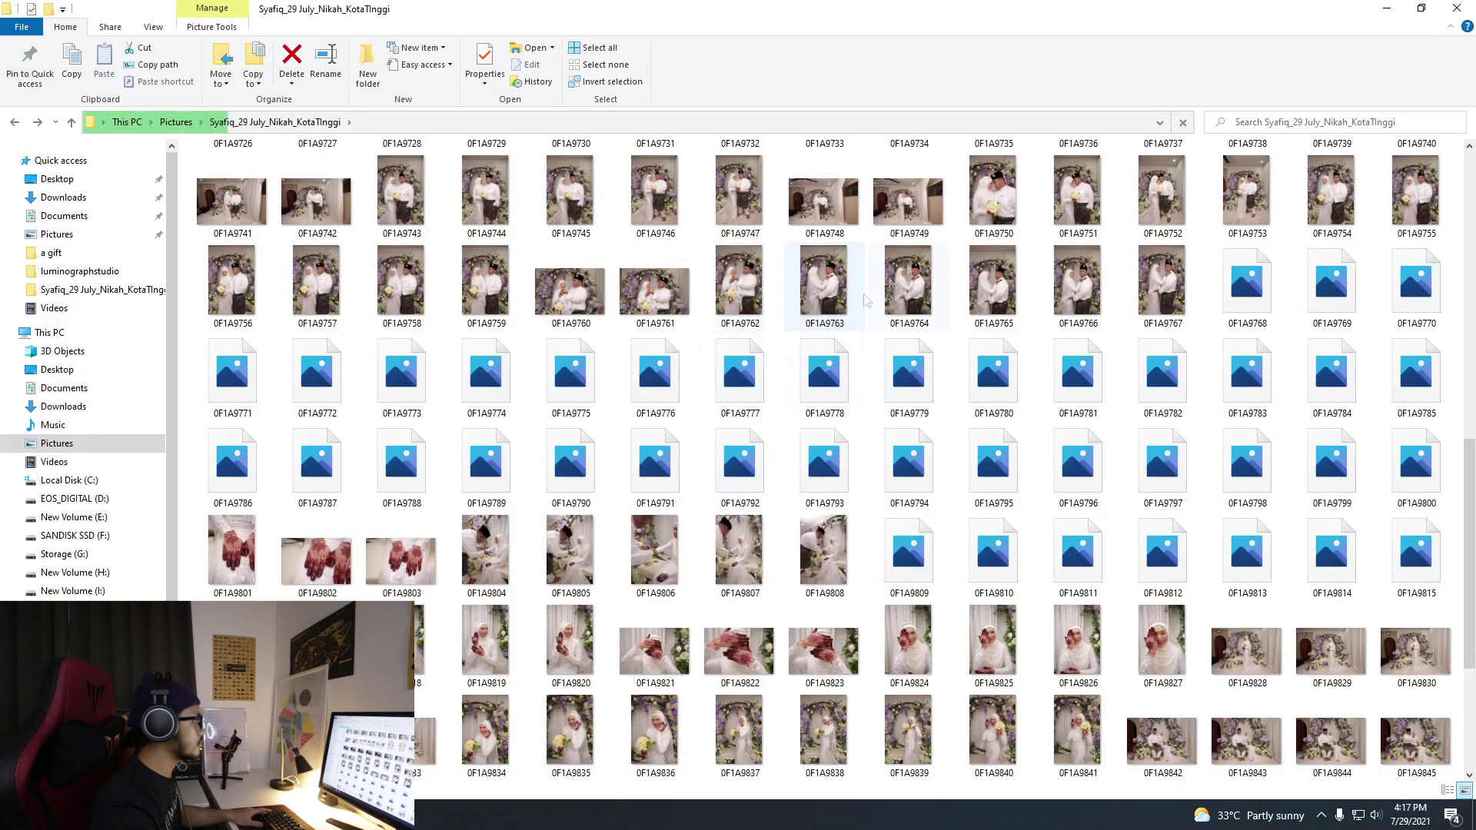
scroll(813, 358, up, 3)
scroll(814, 333, up, 8)
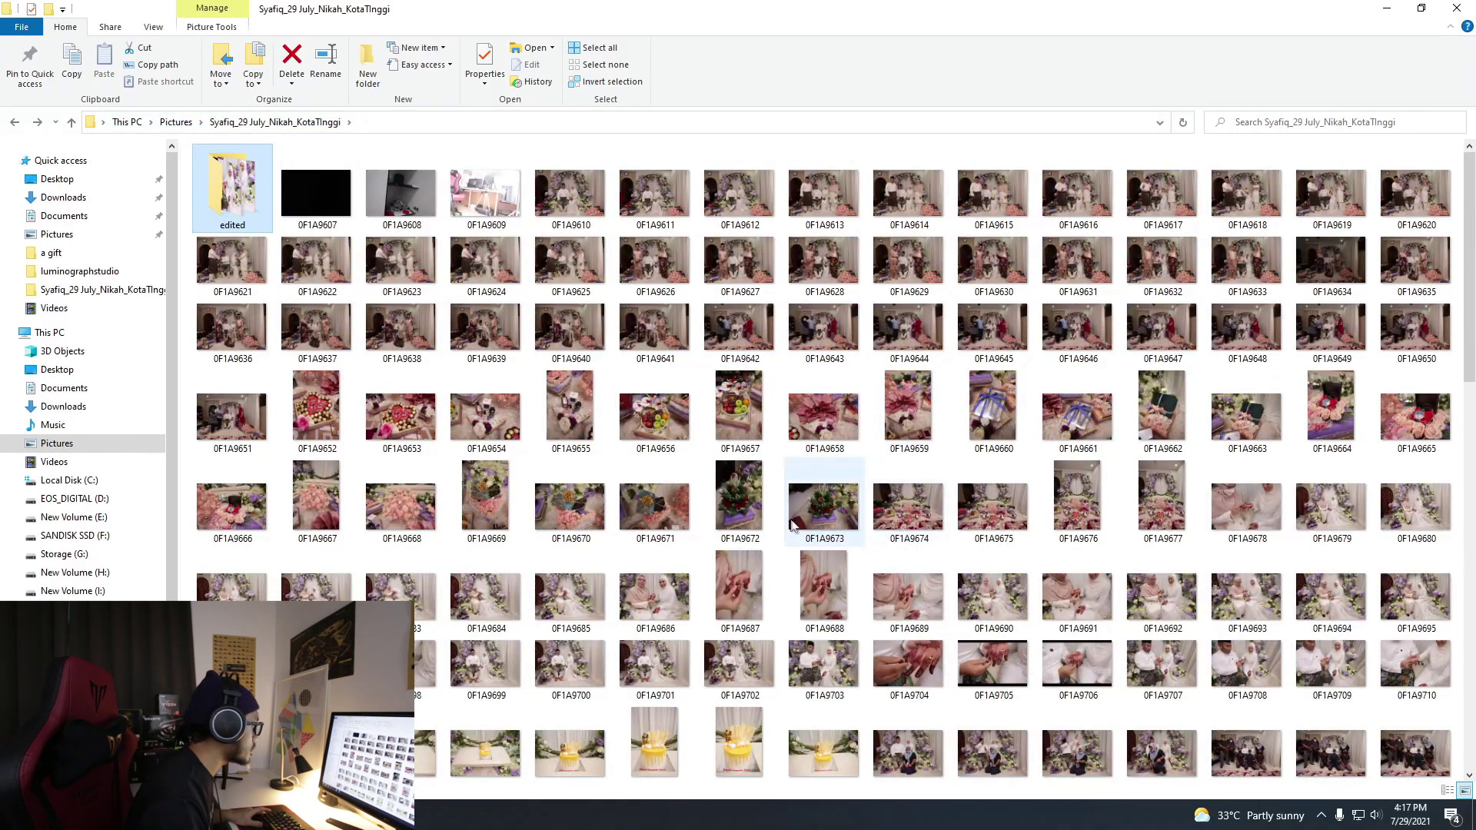
double_click(748, 509)
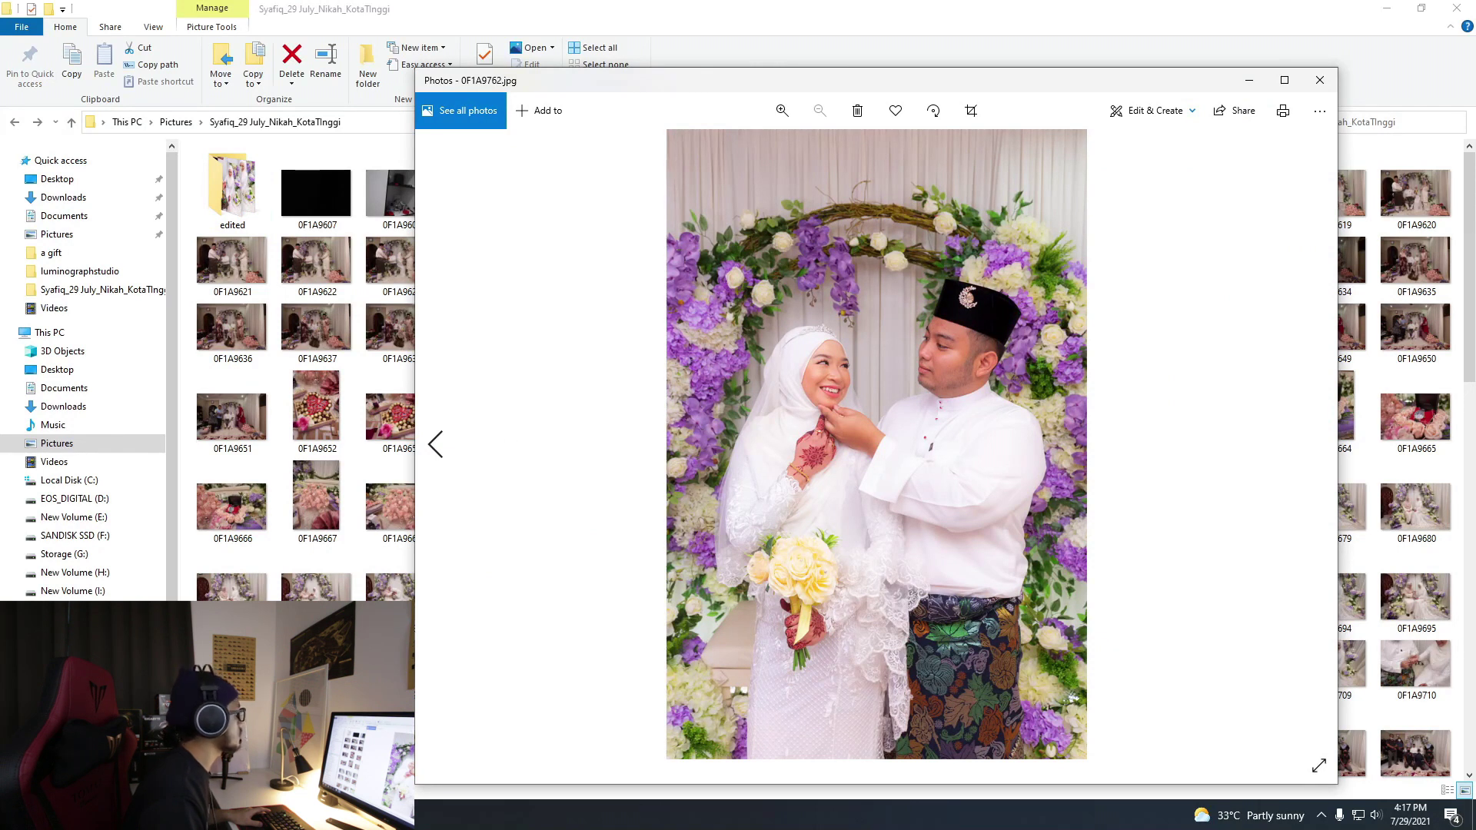
click(1320, 79)
scroll(942, 558, down, 5)
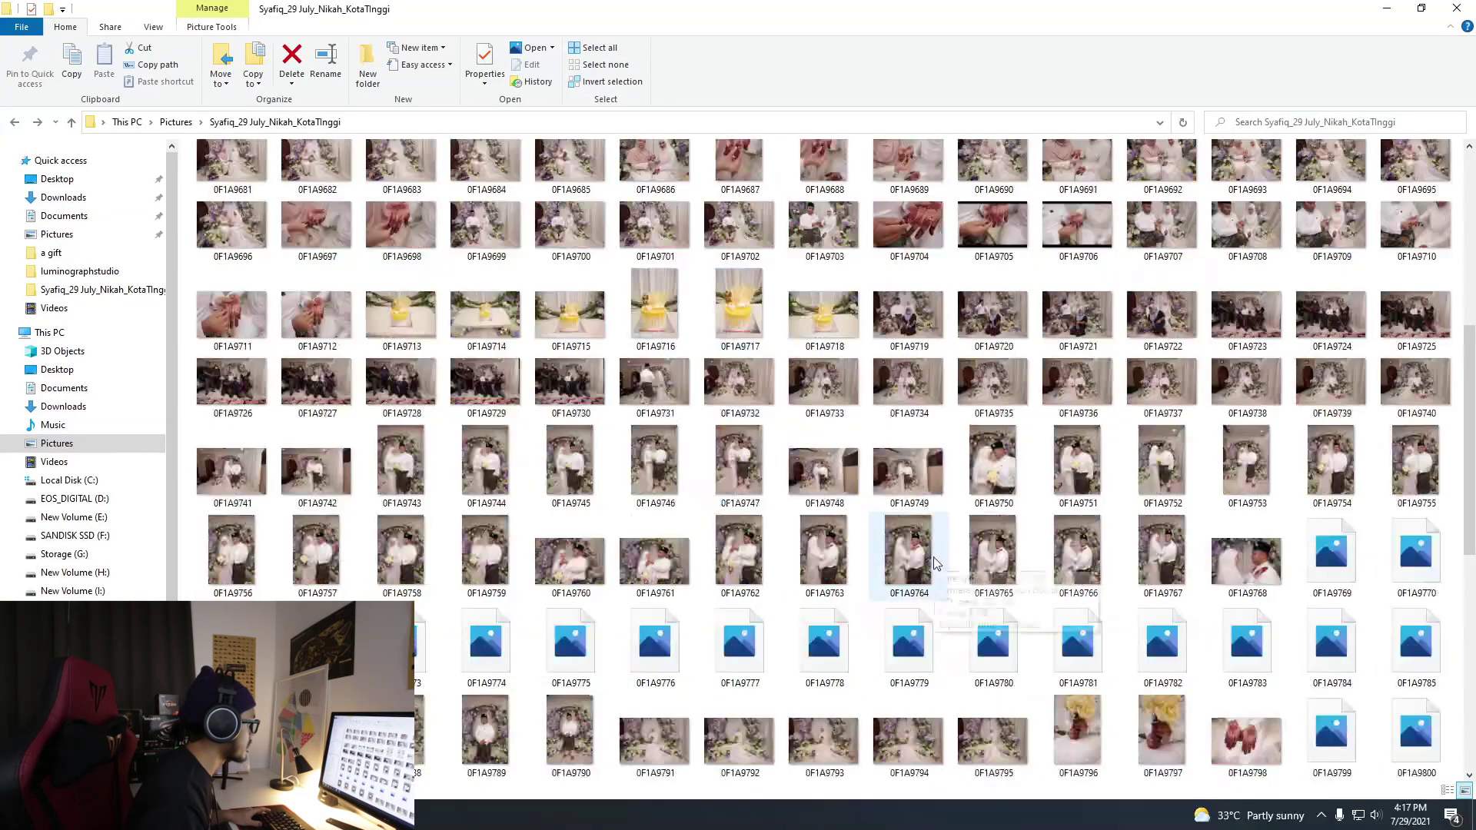
double_click(749, 517)
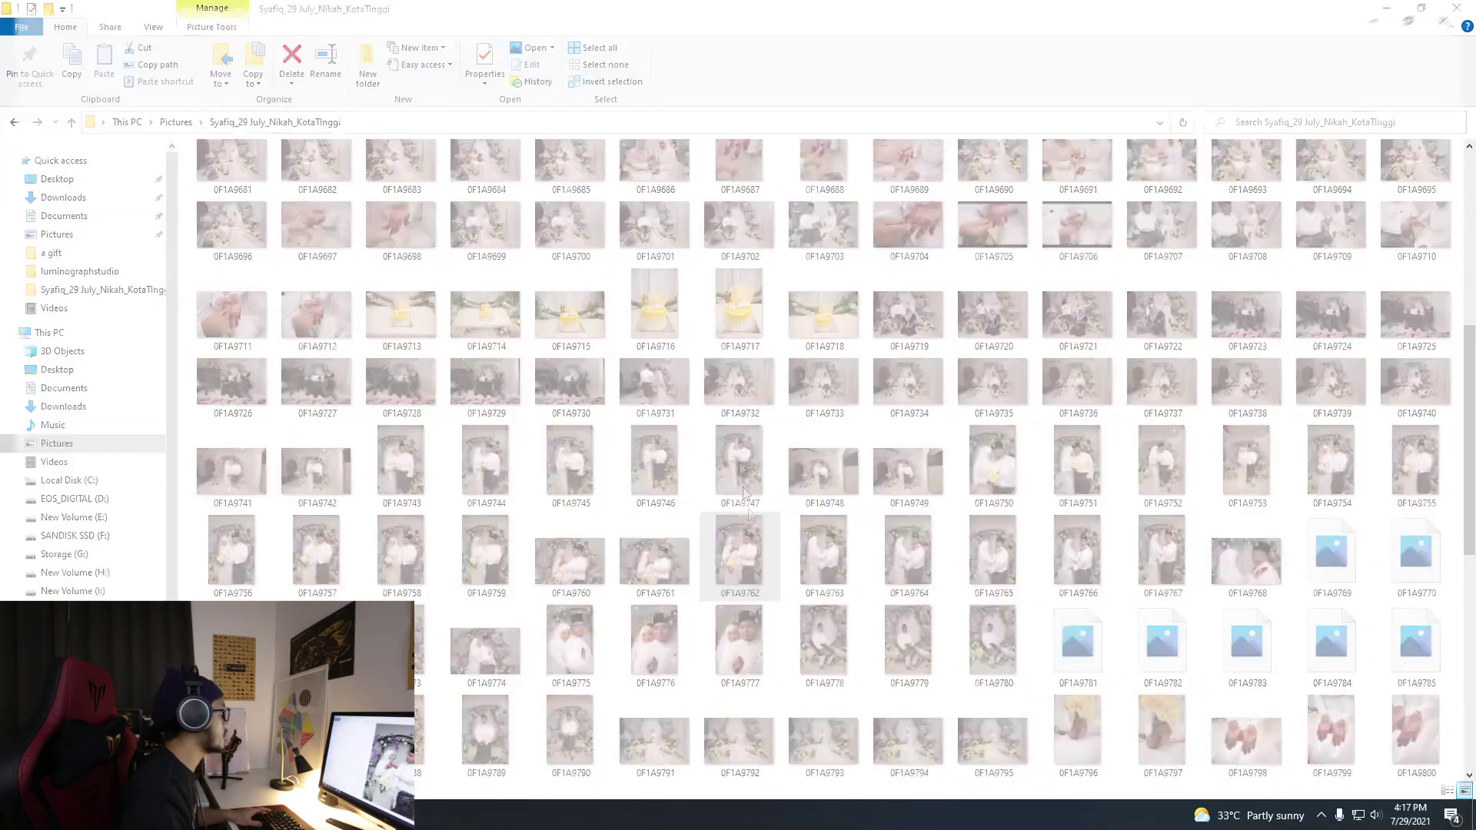
Place the original and exported 0F1A9762 side by side and zoom in on the couple in both to compare them.
drag(584, 9, 298, 57)
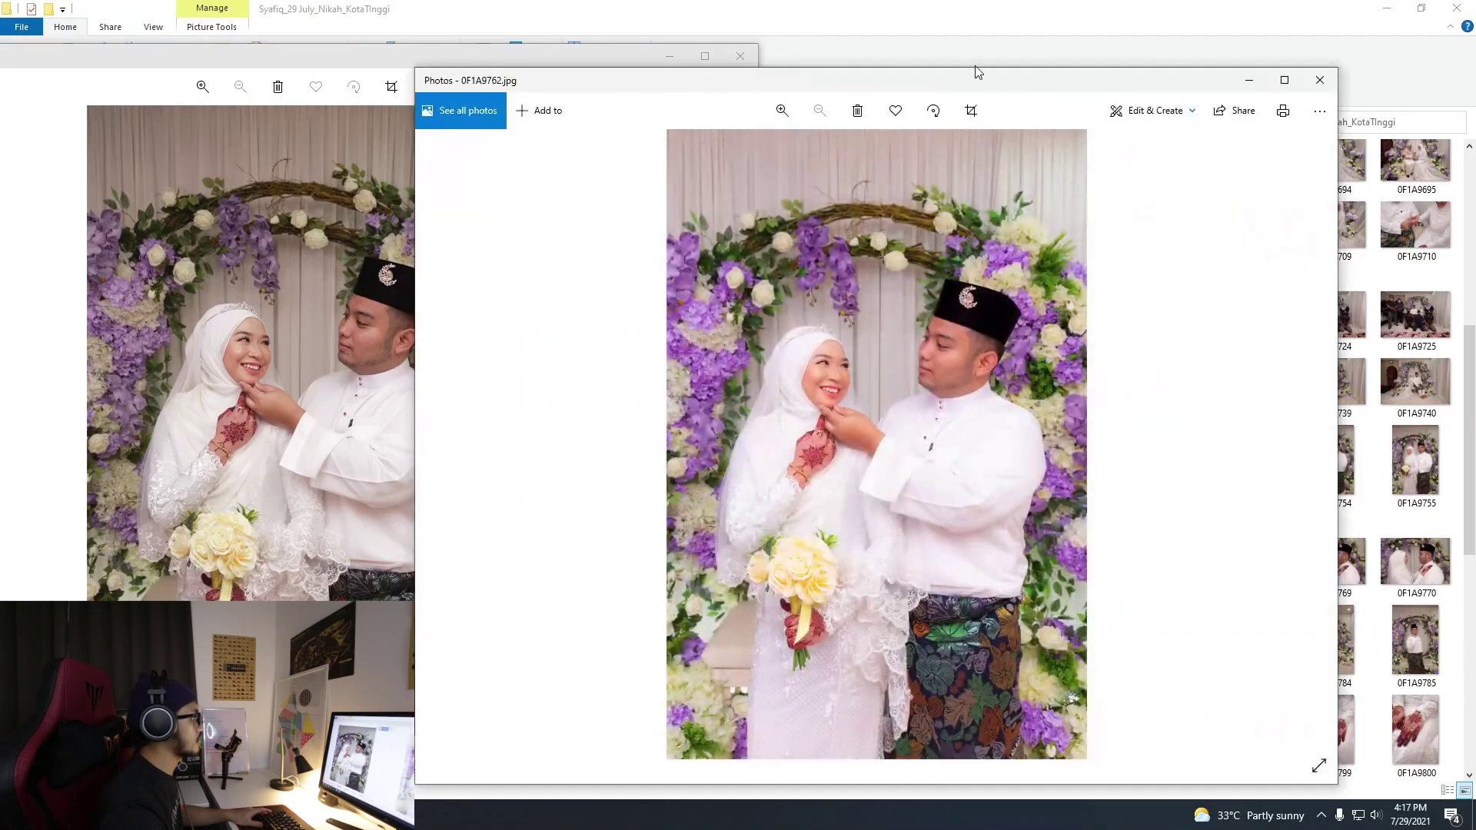
drag(963, 82, 1069, 59)
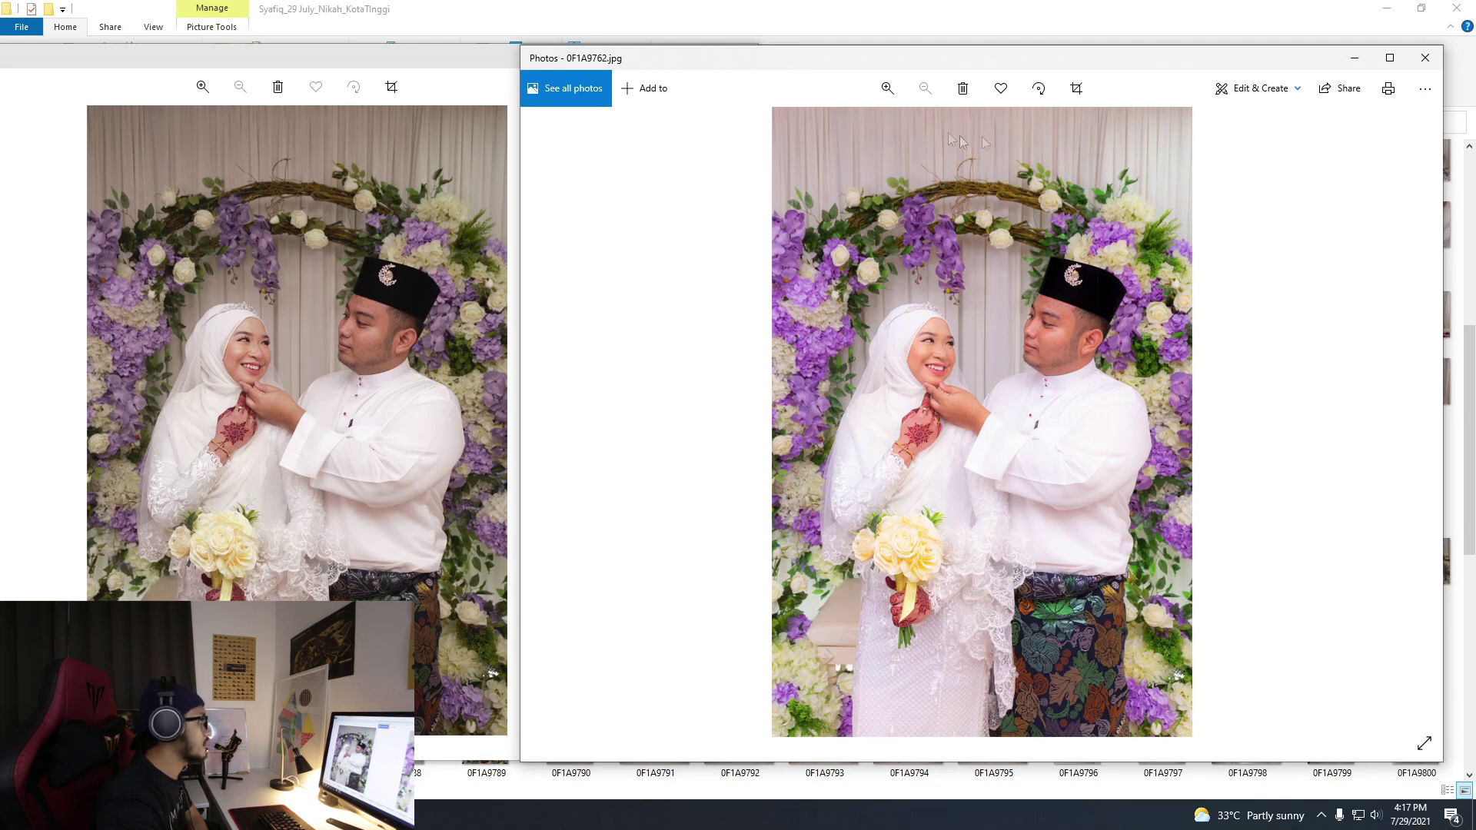
click(878, 93)
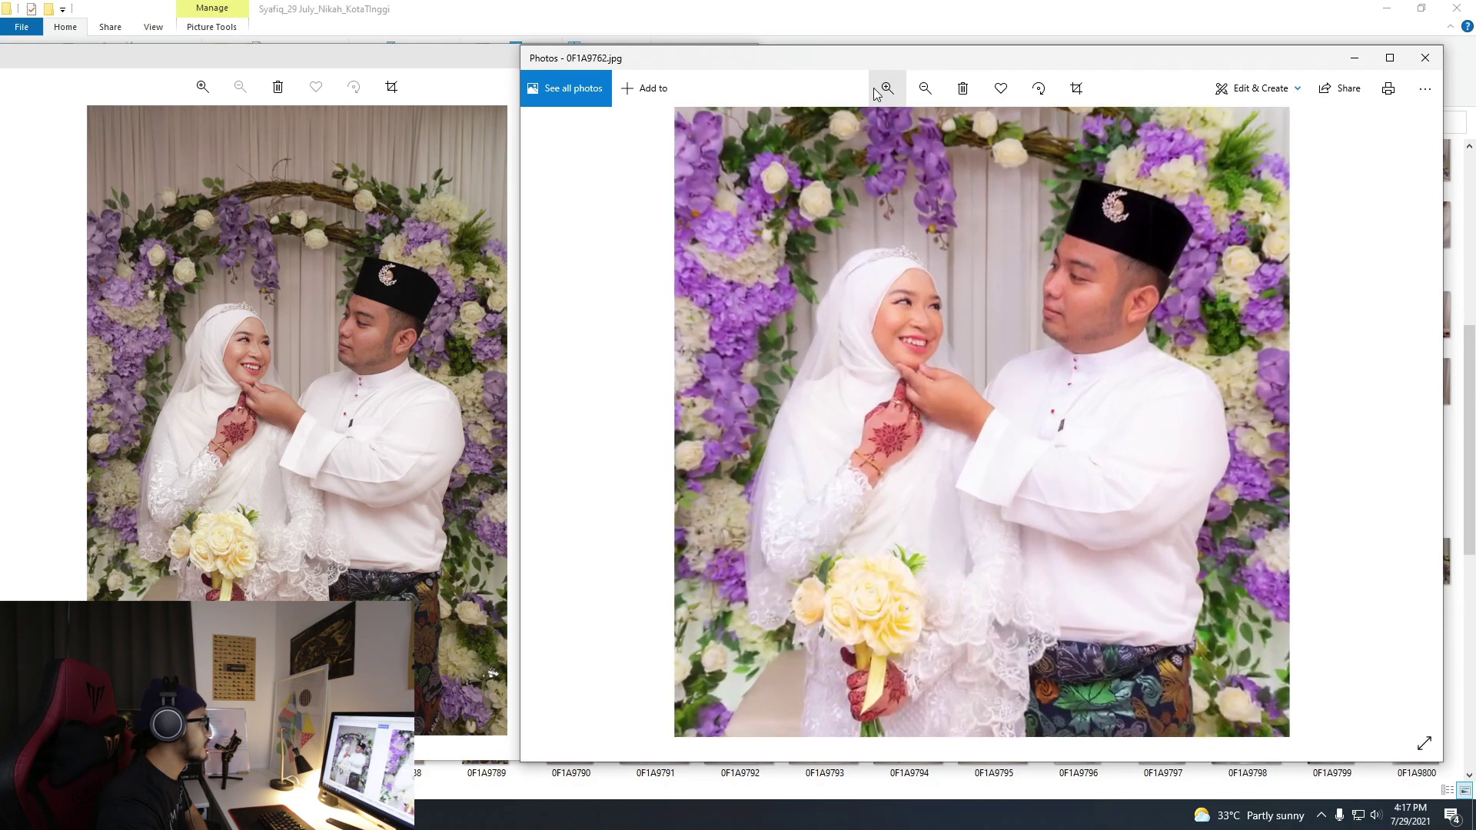
click(201, 87)
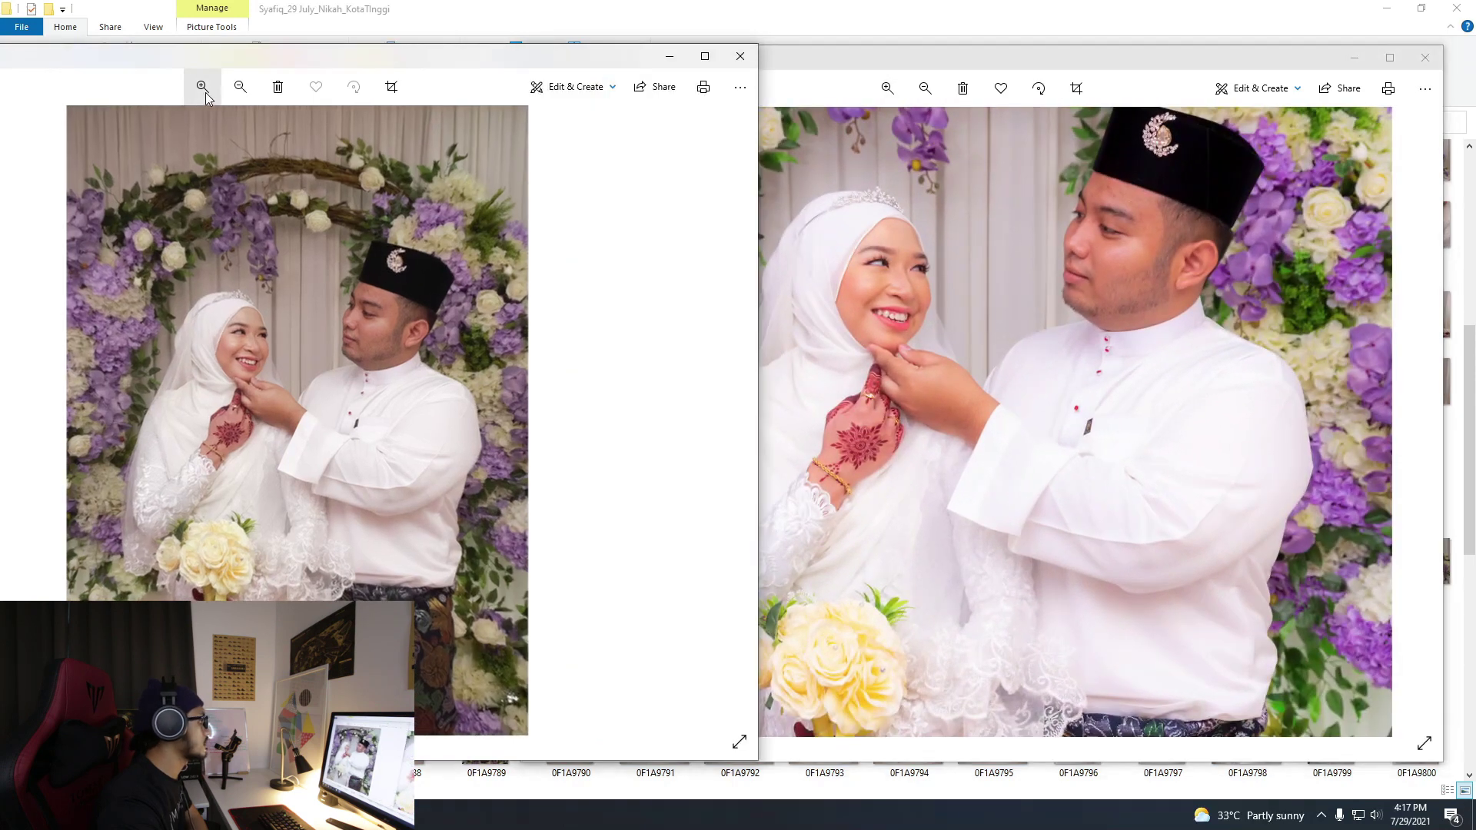
click(203, 89)
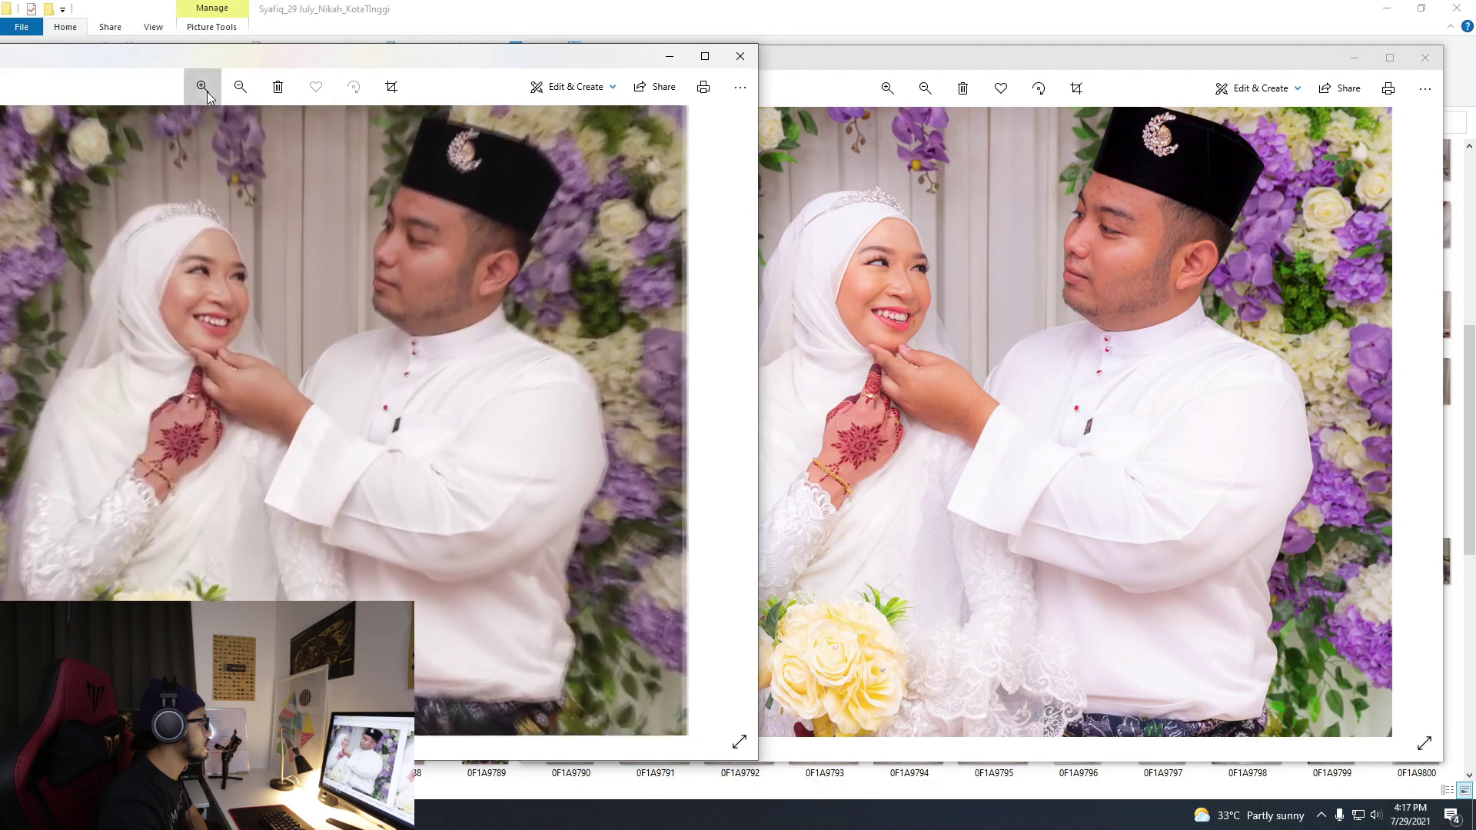
drag(461, 336, 453, 358)
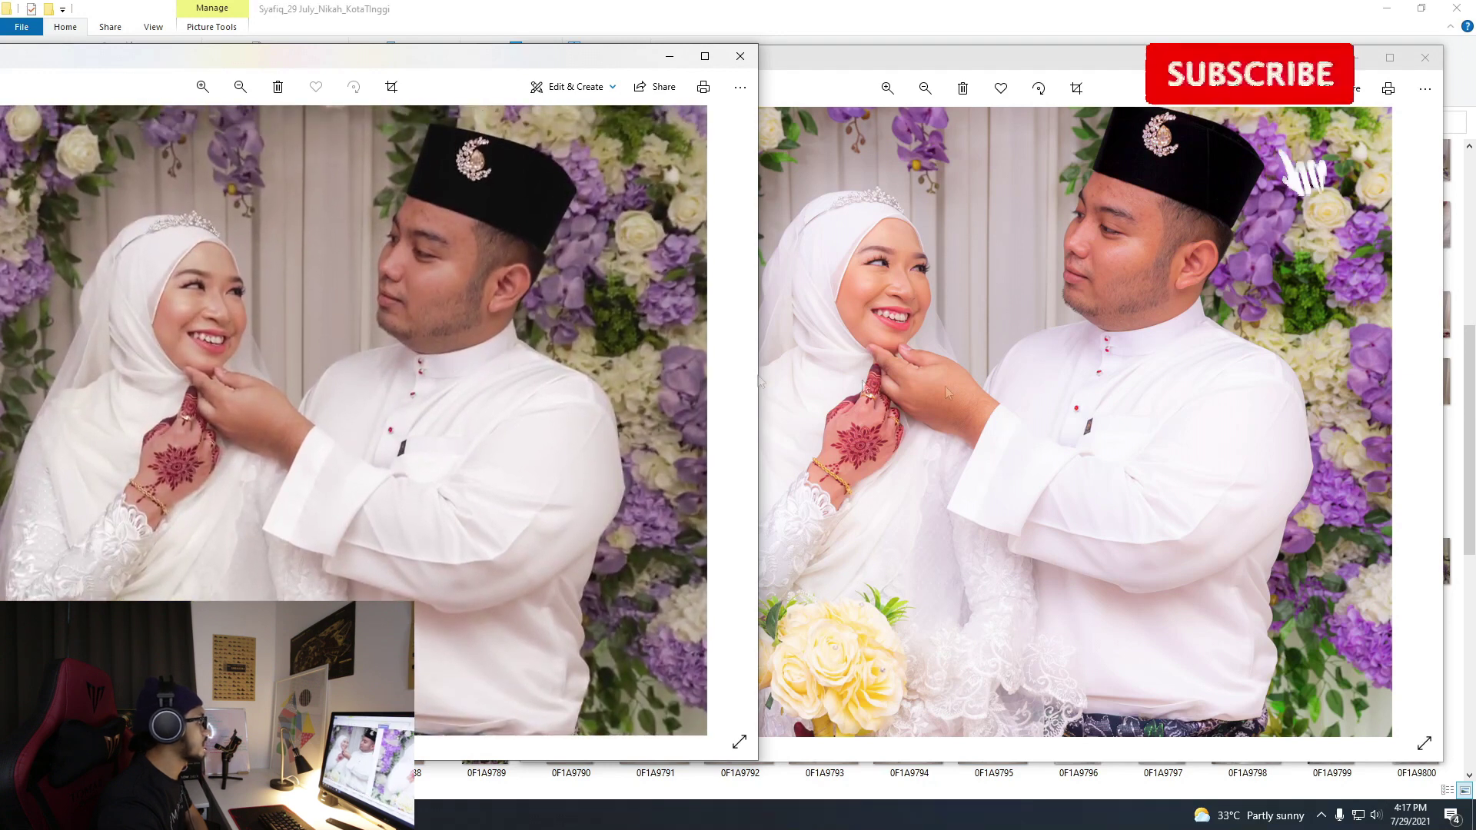
click(944, 386)
click(460, 400)
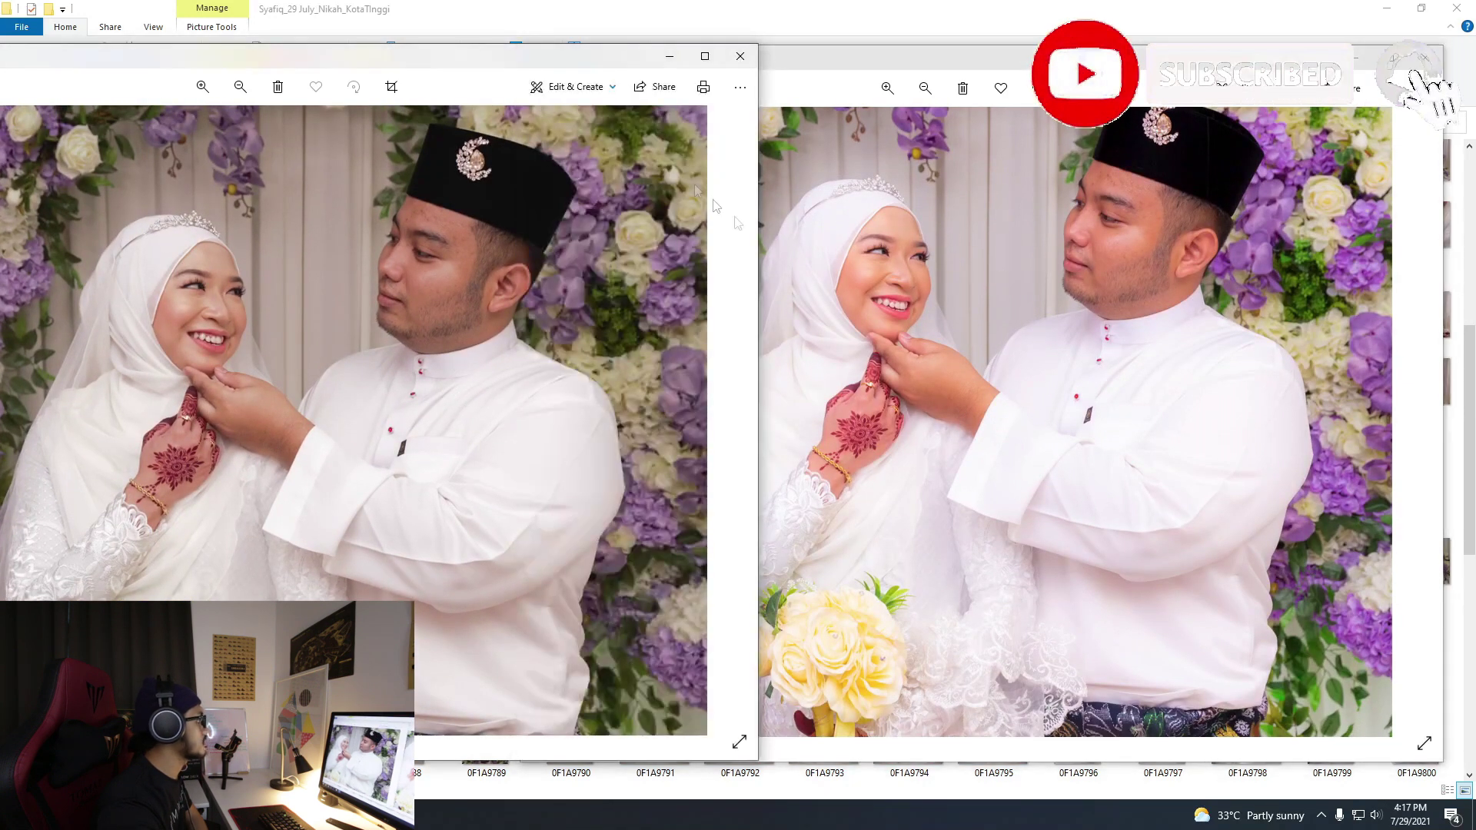
Shift the exported photo's window away from the original's and narrow the original's window so they overlap less.
drag(1071, 58, 1114, 67)
click(373, 460)
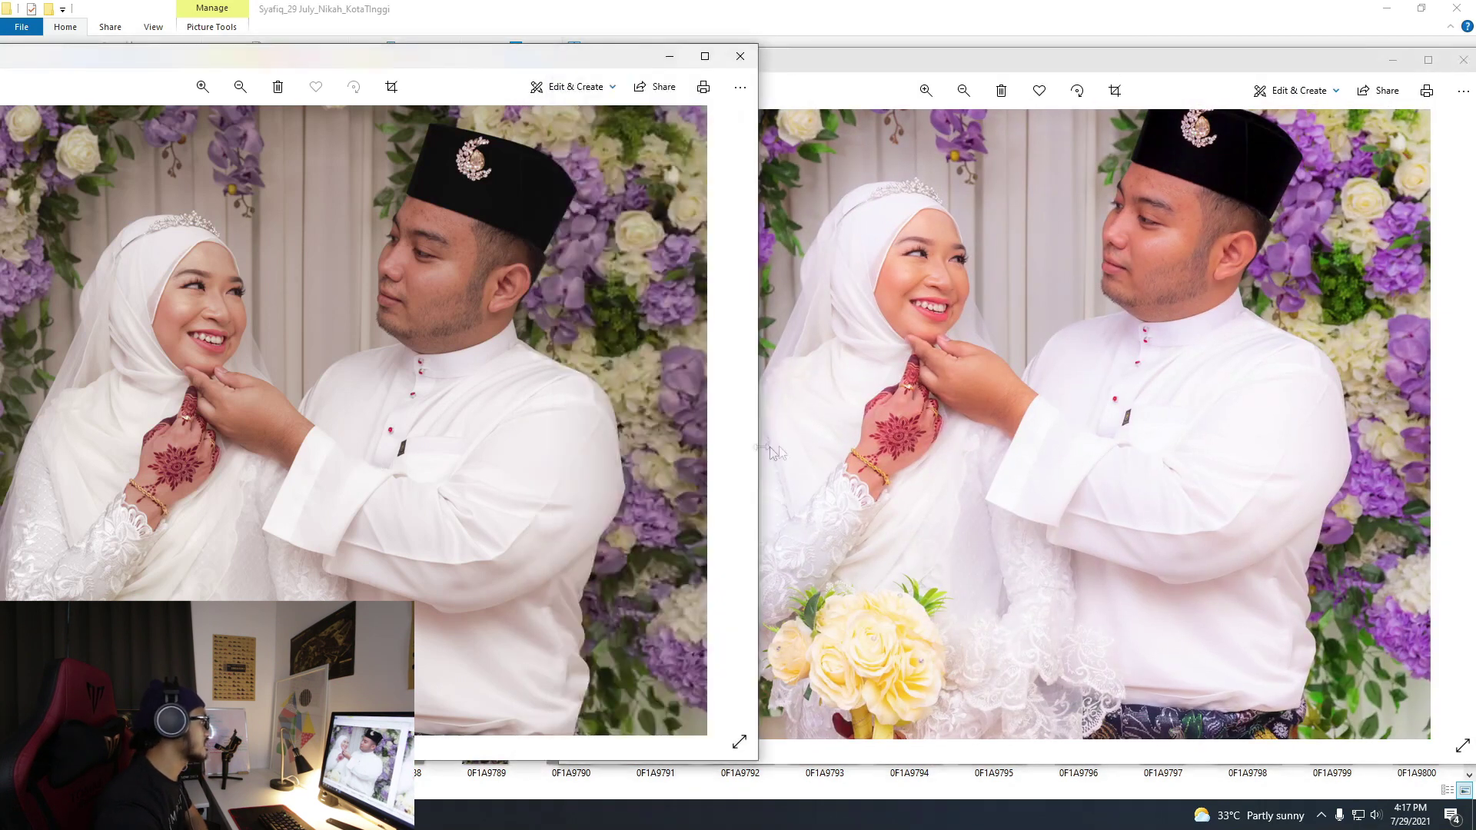
drag(760, 335, 724, 337)
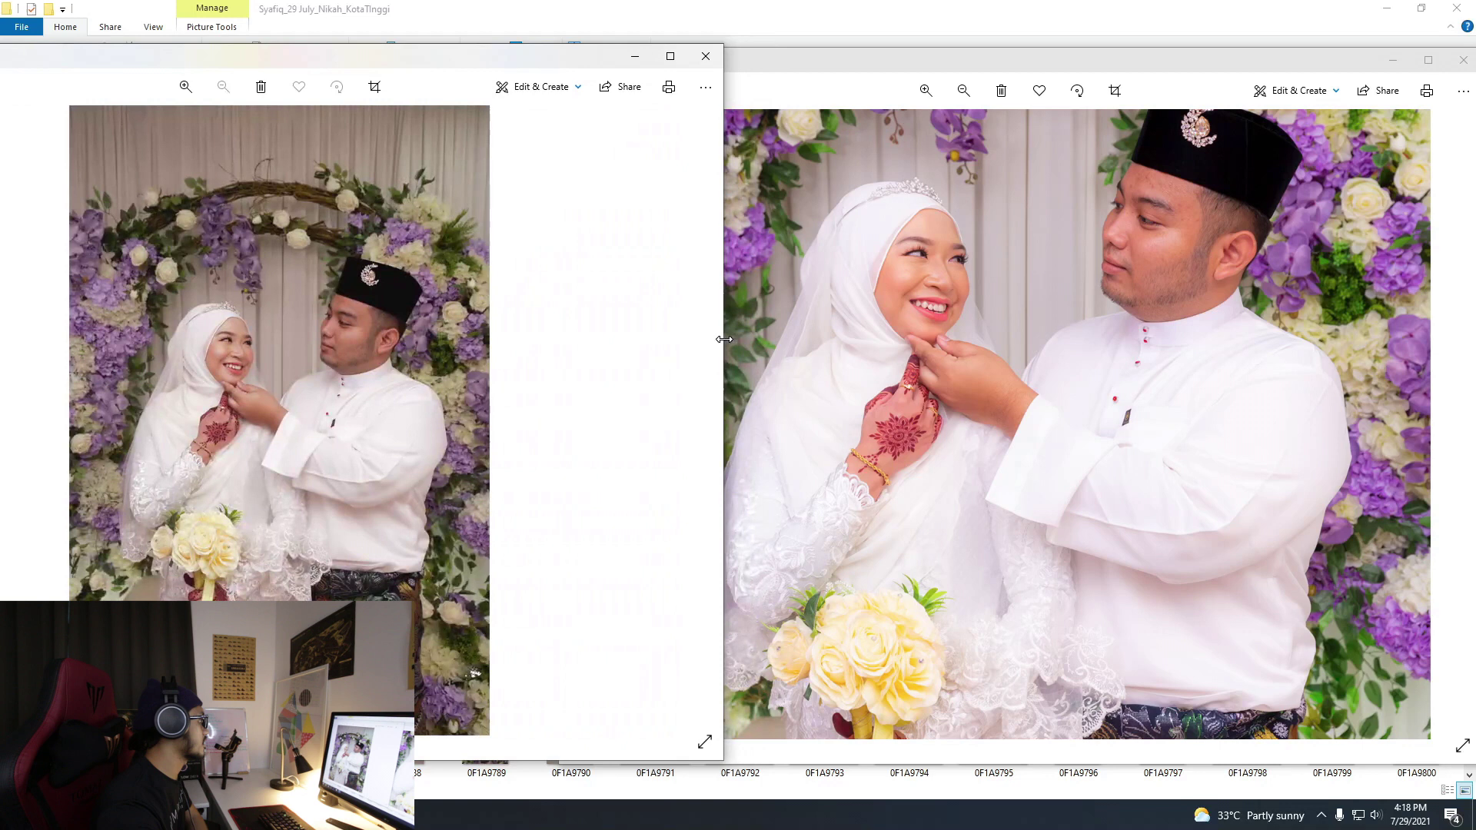